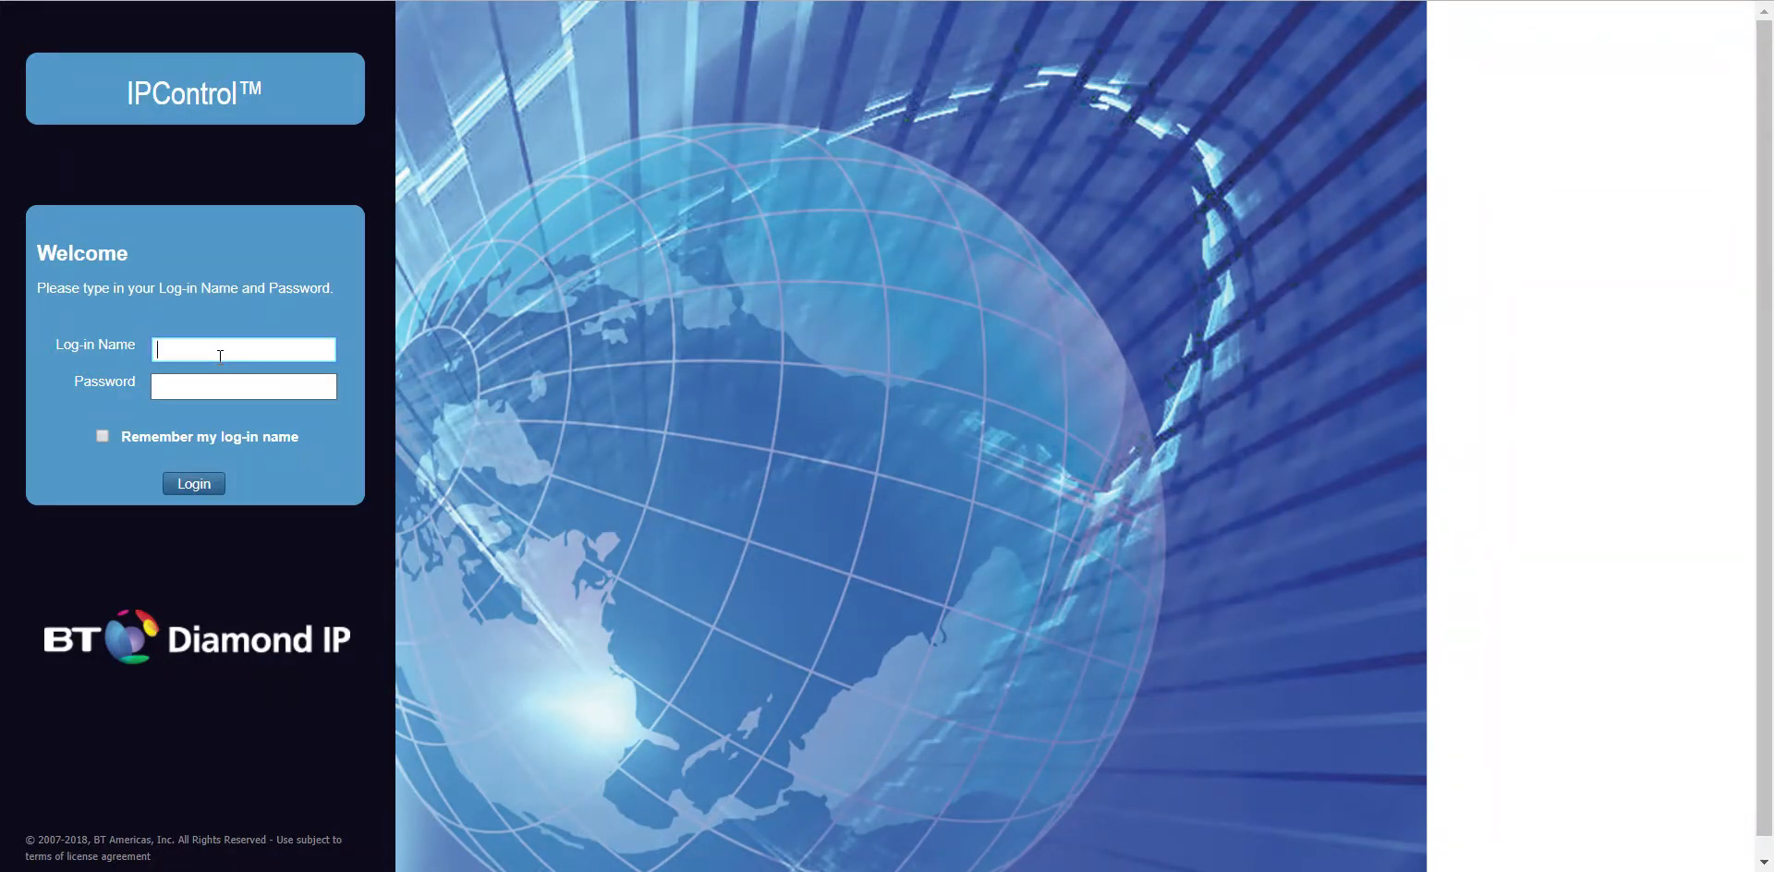
# - Log in with the login name incadmin and the account password
pyautogui.write('incadmin')
pyautogui.press('Tab')
pyautogui.write('***')
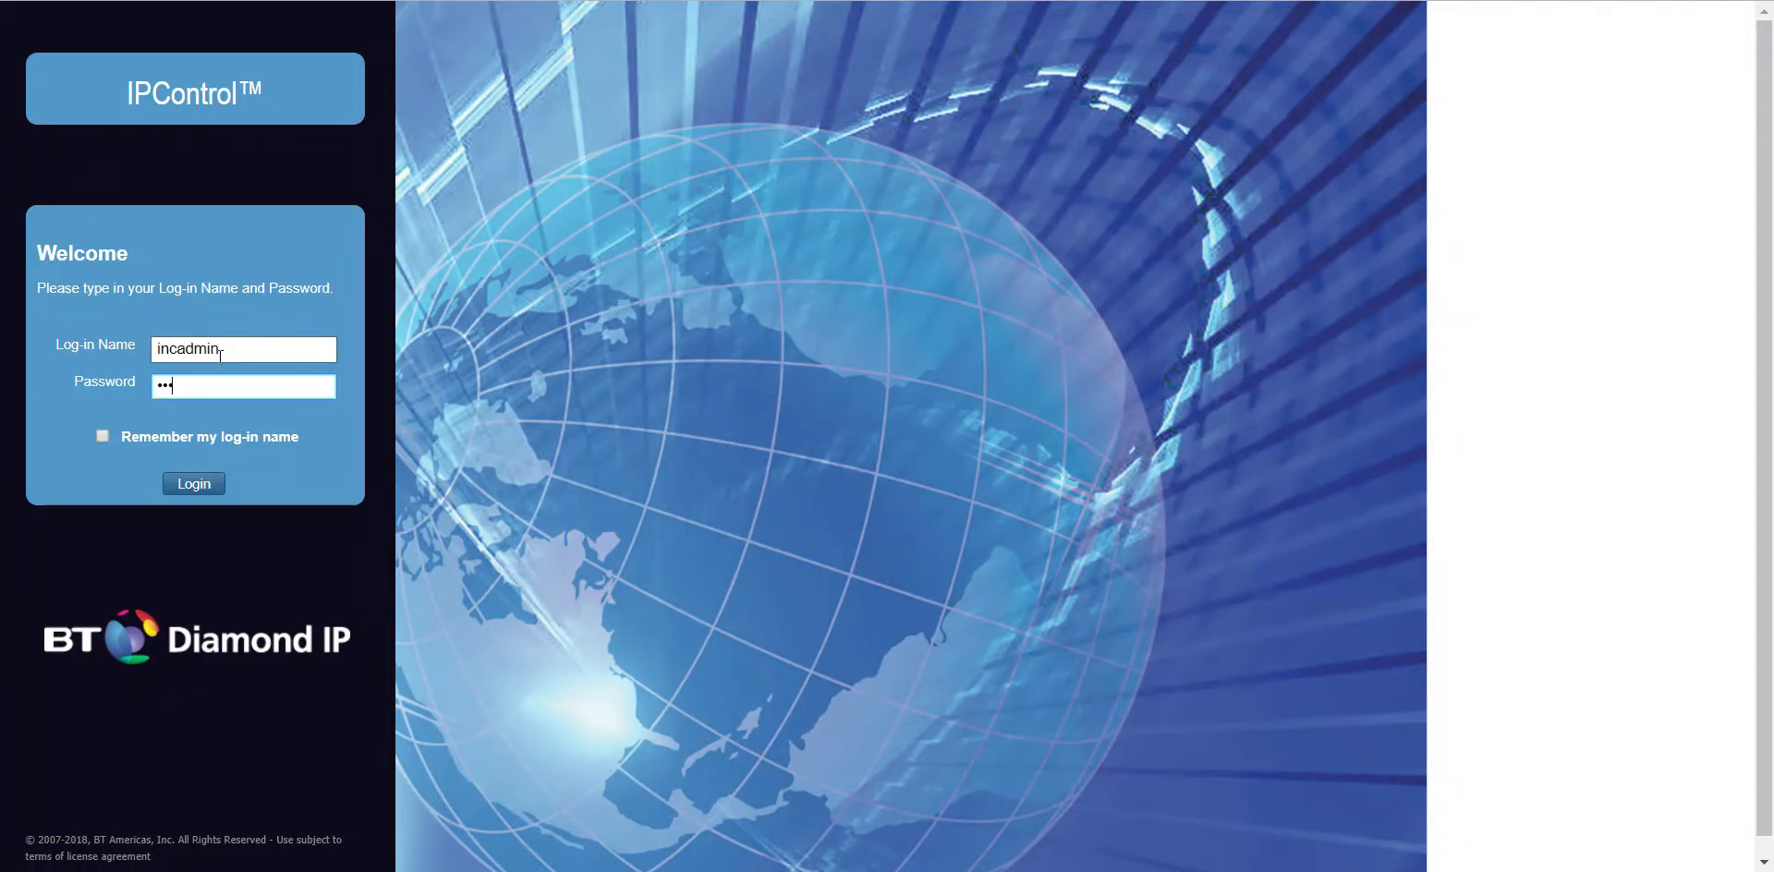
pyautogui.write('*****')
pyautogui.press('Return')
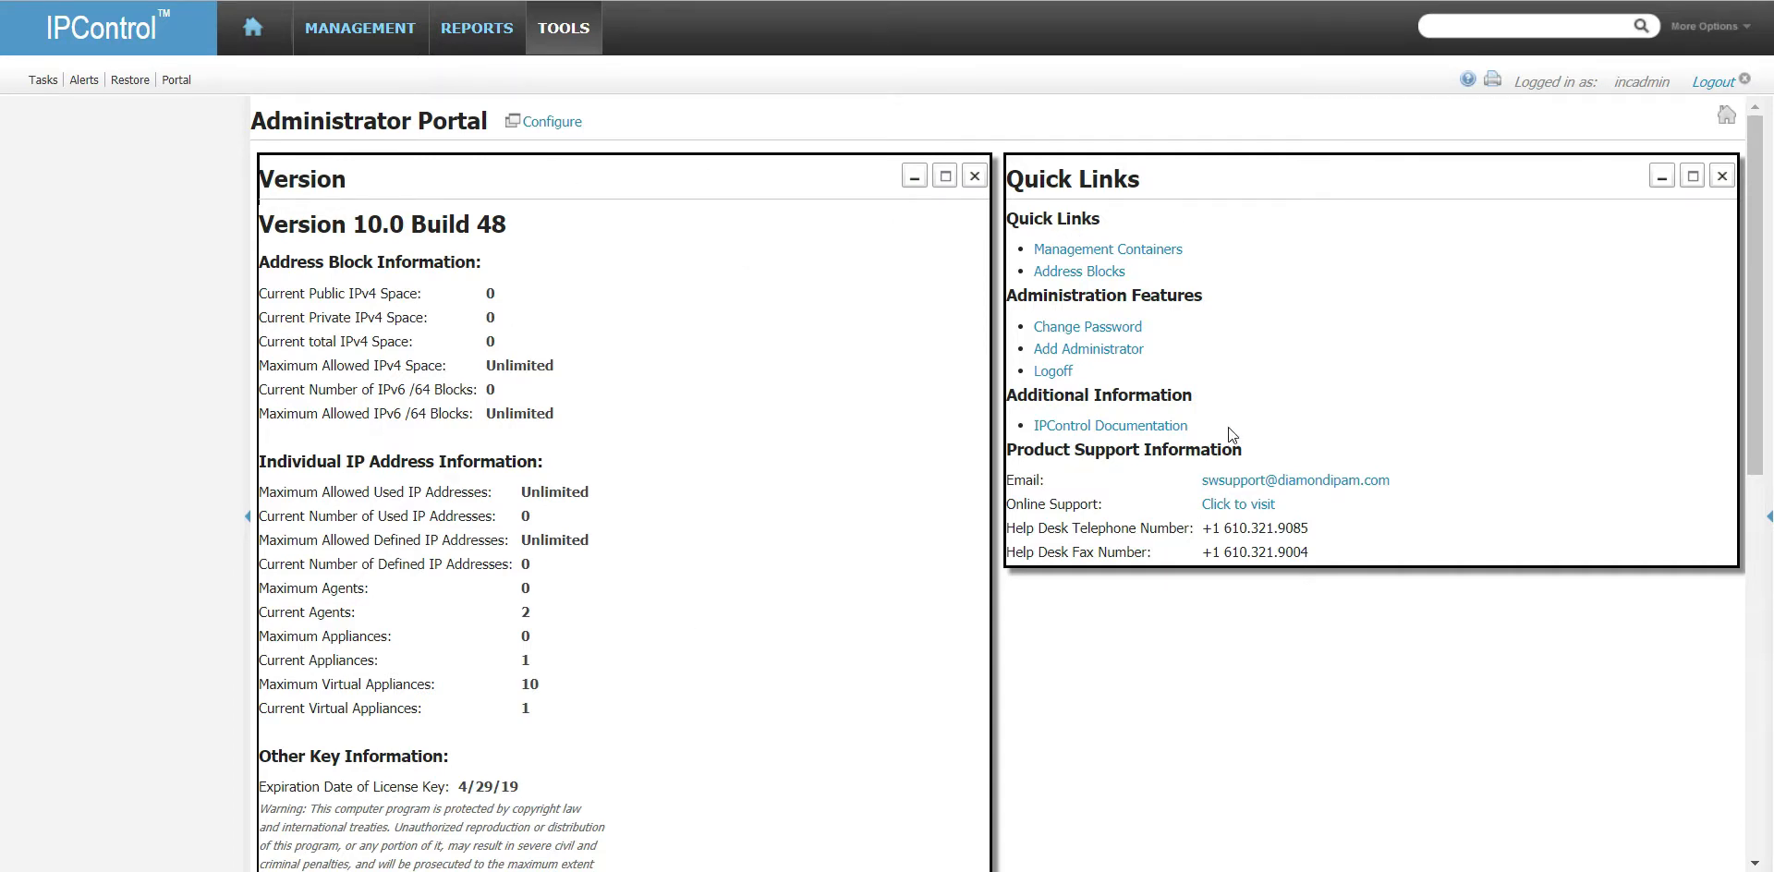
# - Look over the available guides in the IPControl Documentation list and close it
pyautogui.click(1160, 424)
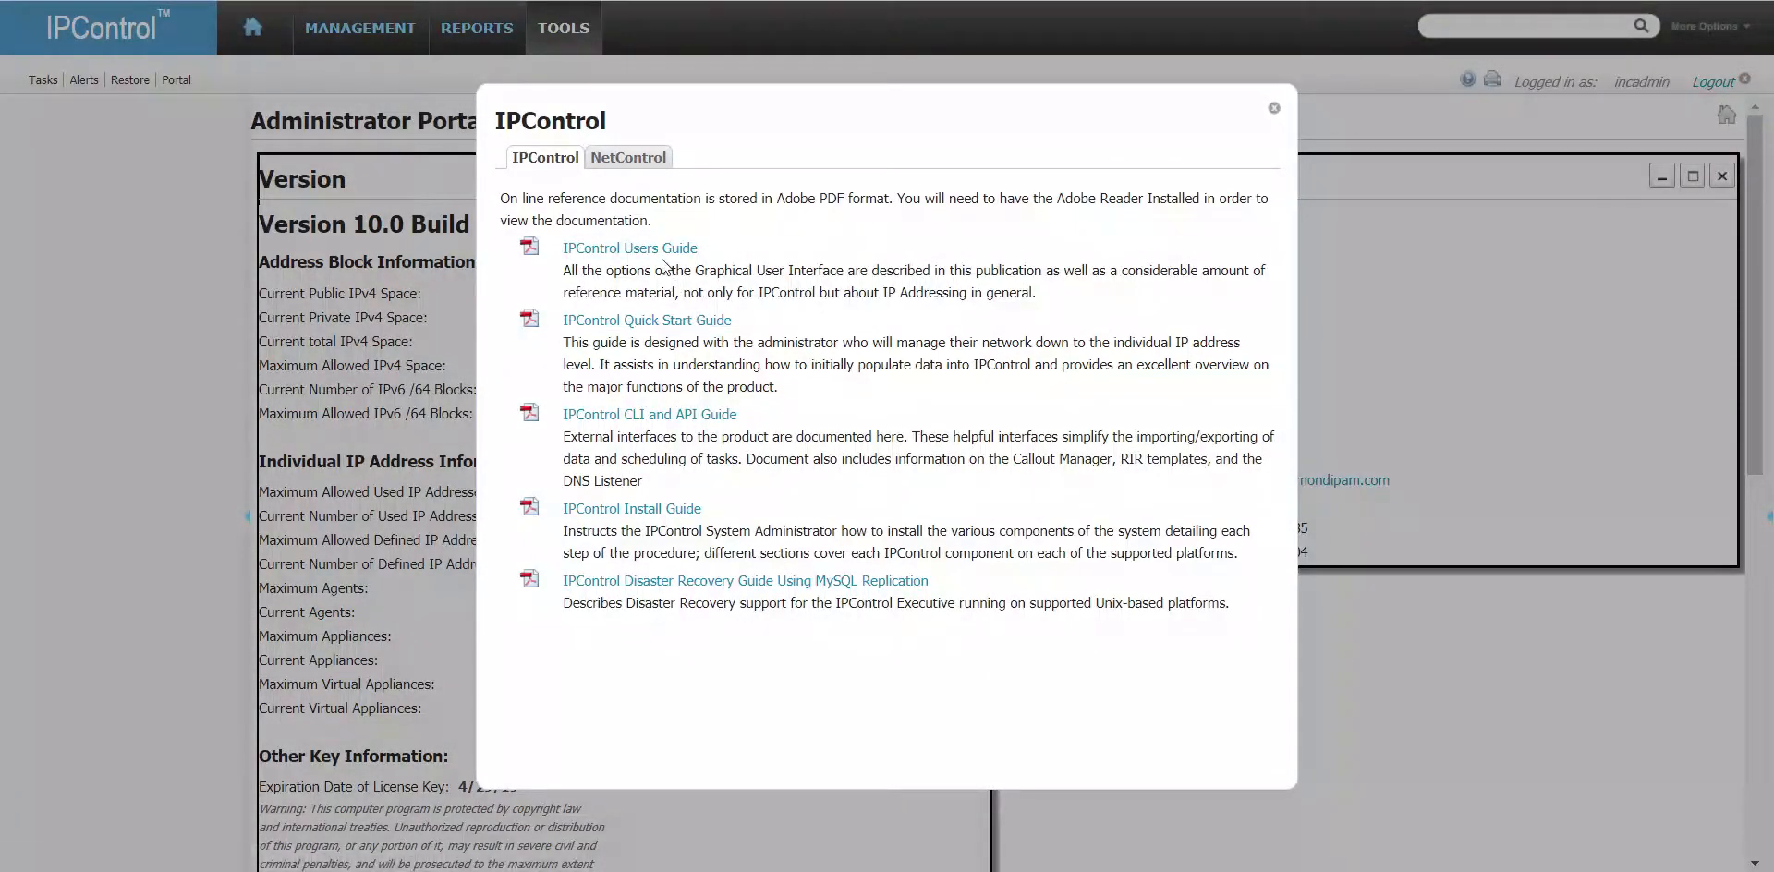
pyautogui.click(697, 413)
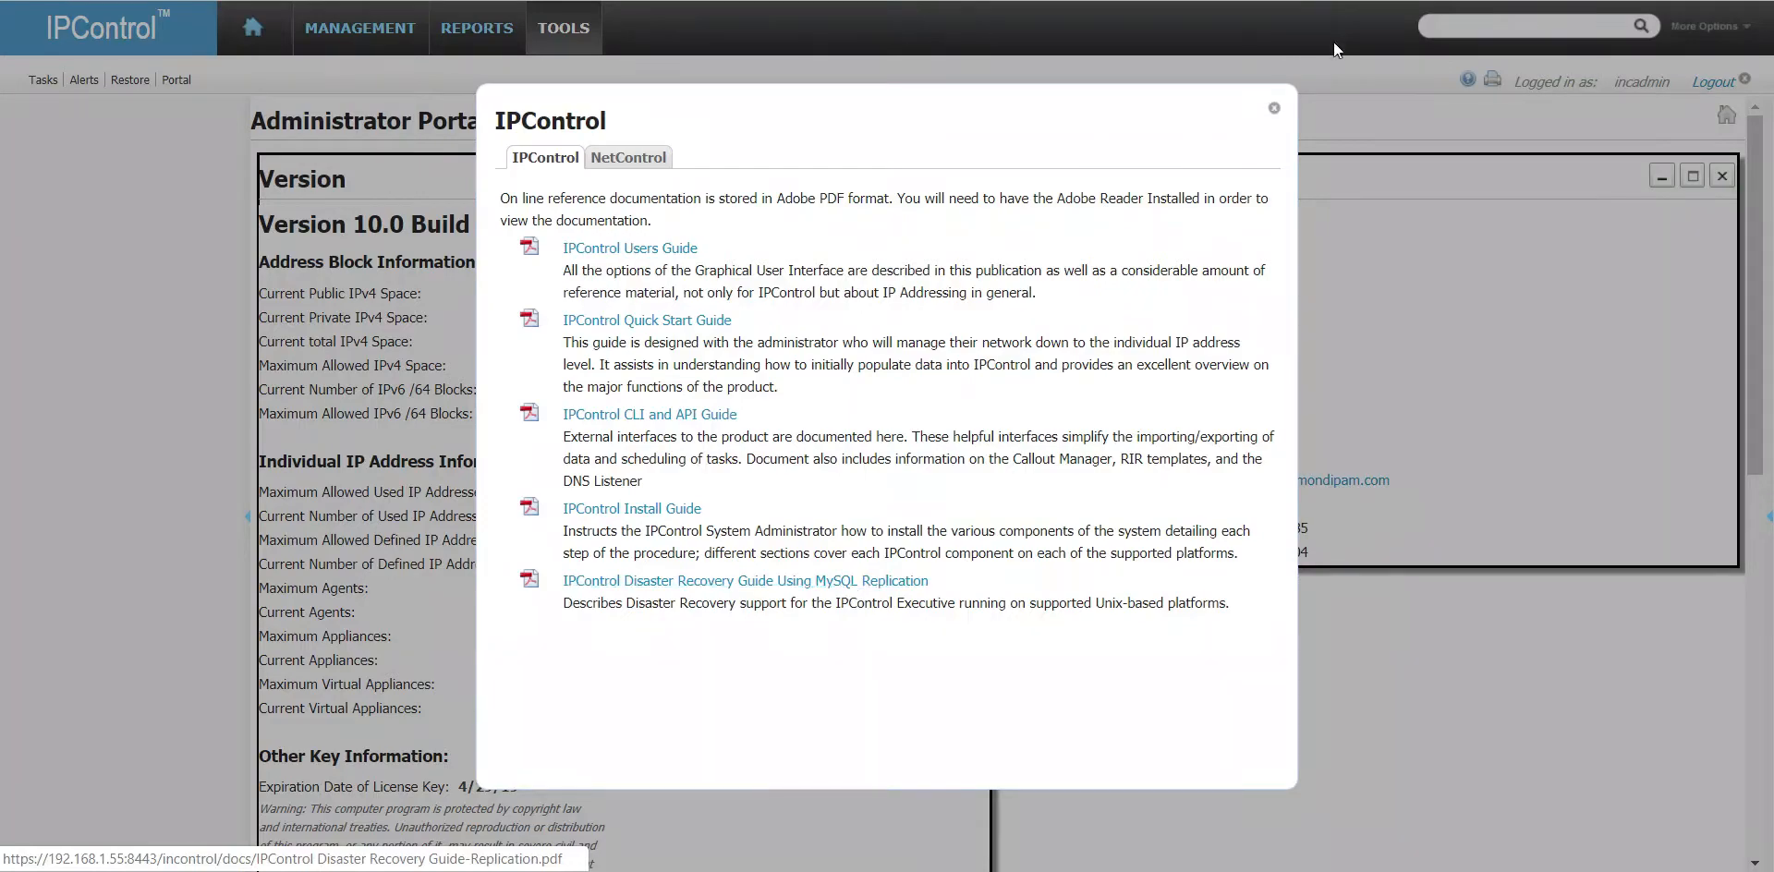
pyautogui.click(1274, 108)
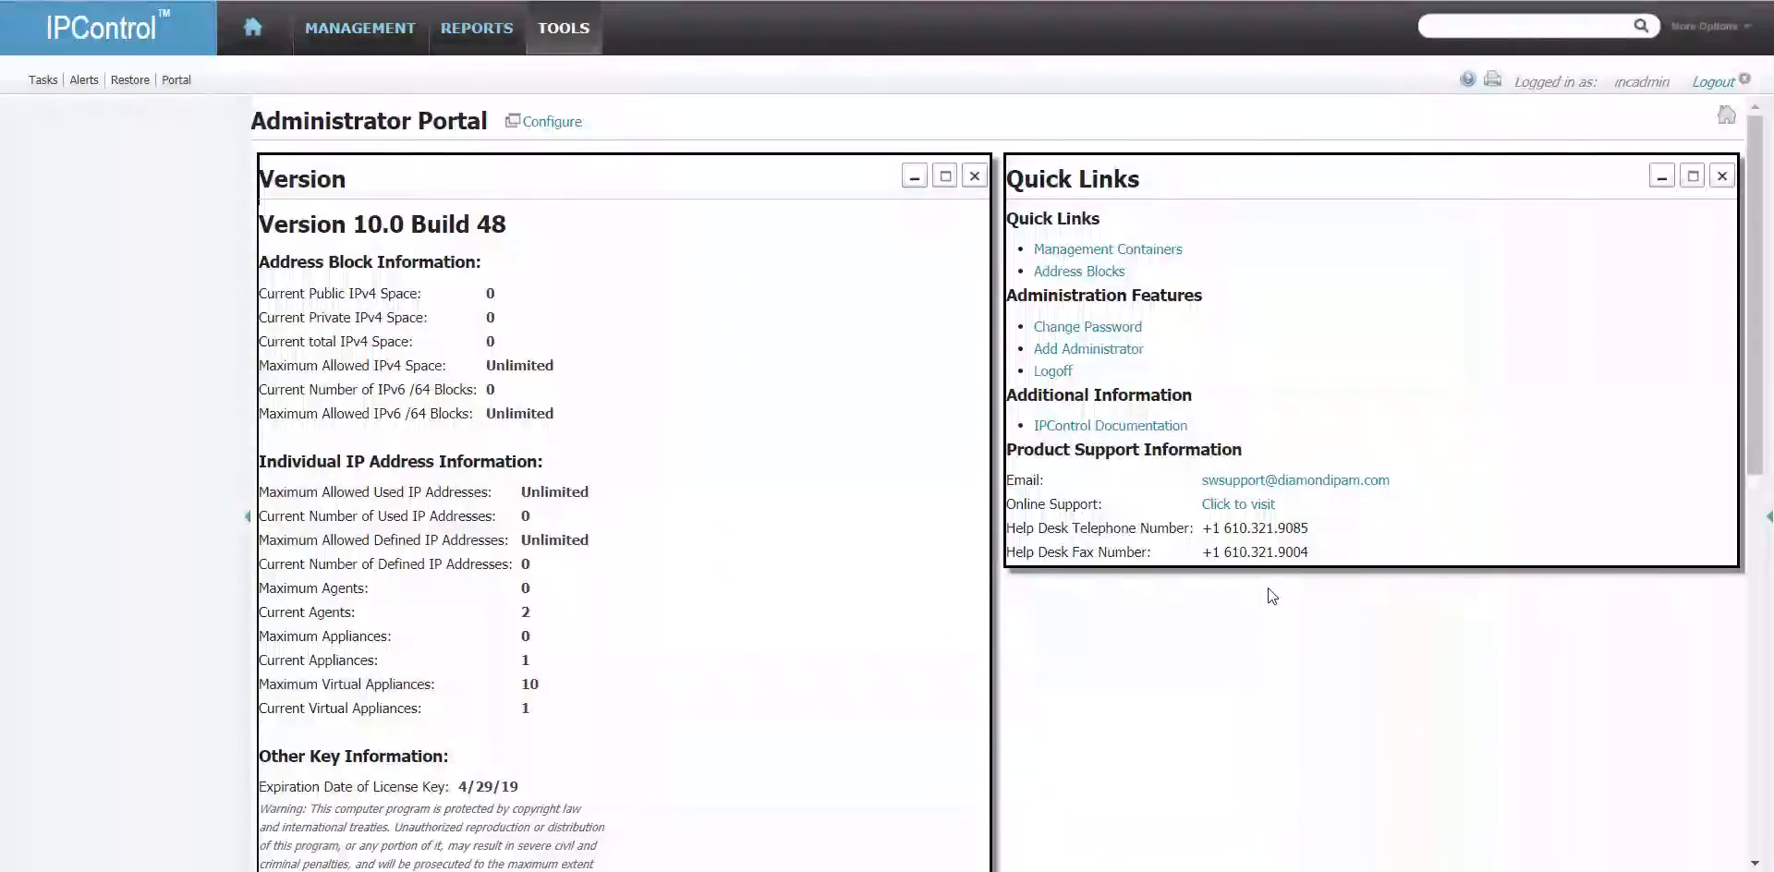
# - Open a draft e-mail to product support from the portal's support information and discard it without saving
pyautogui.moveTo(1310, 534); pyautogui.dragTo(1234, 516)
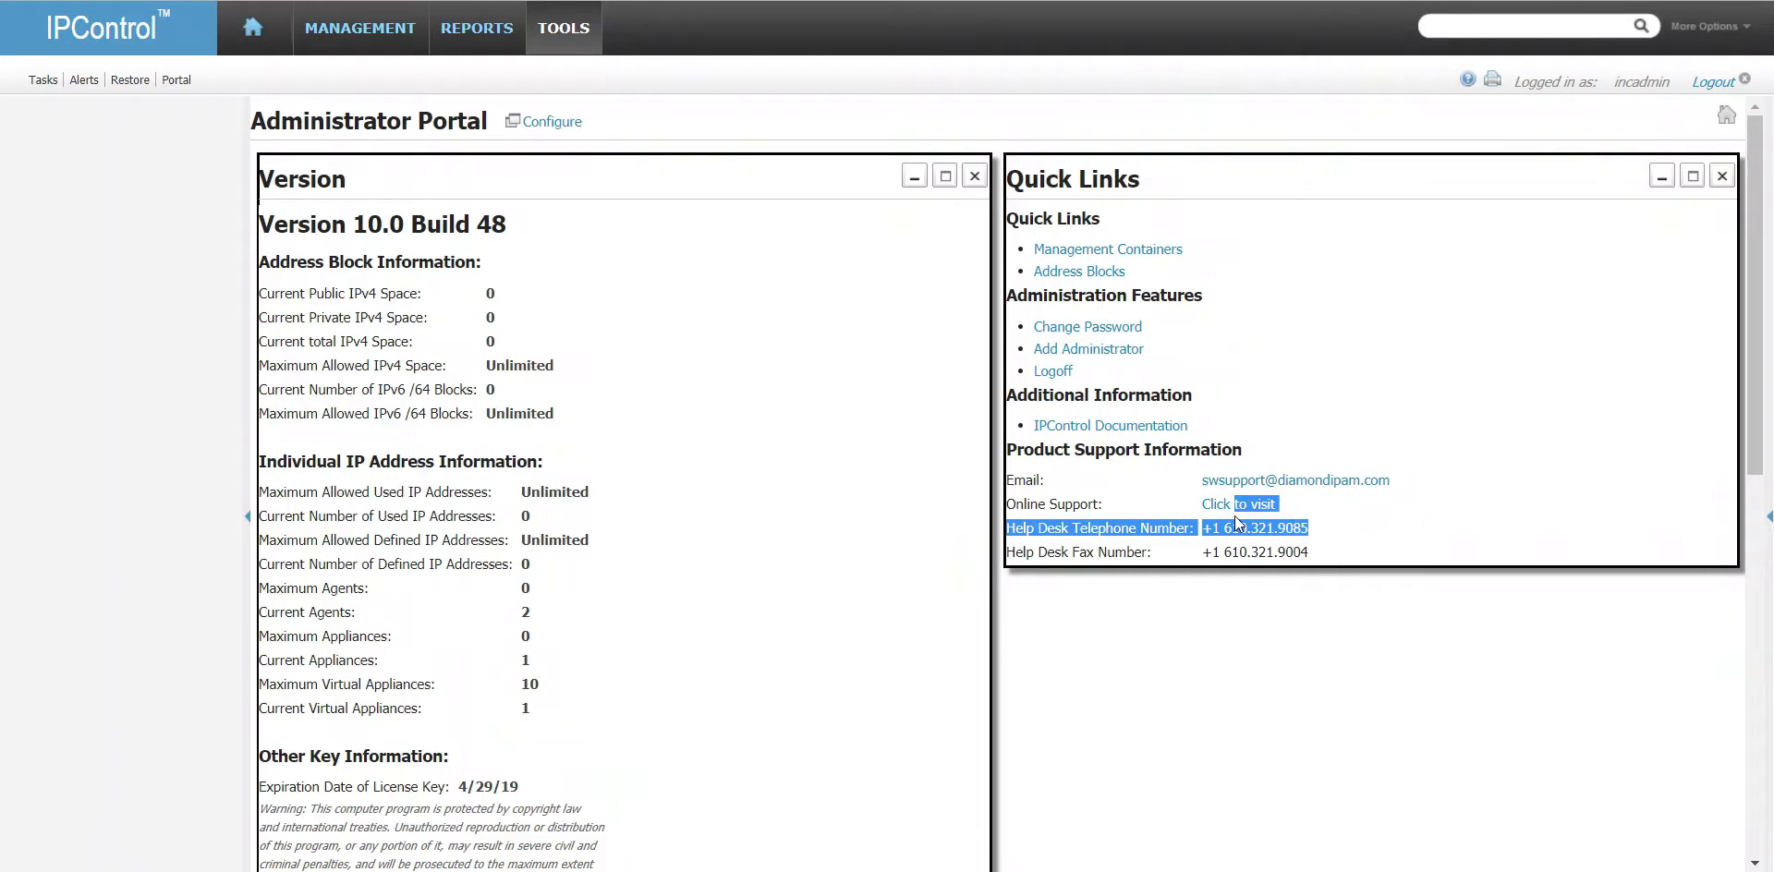
pyautogui.click(1292, 480)
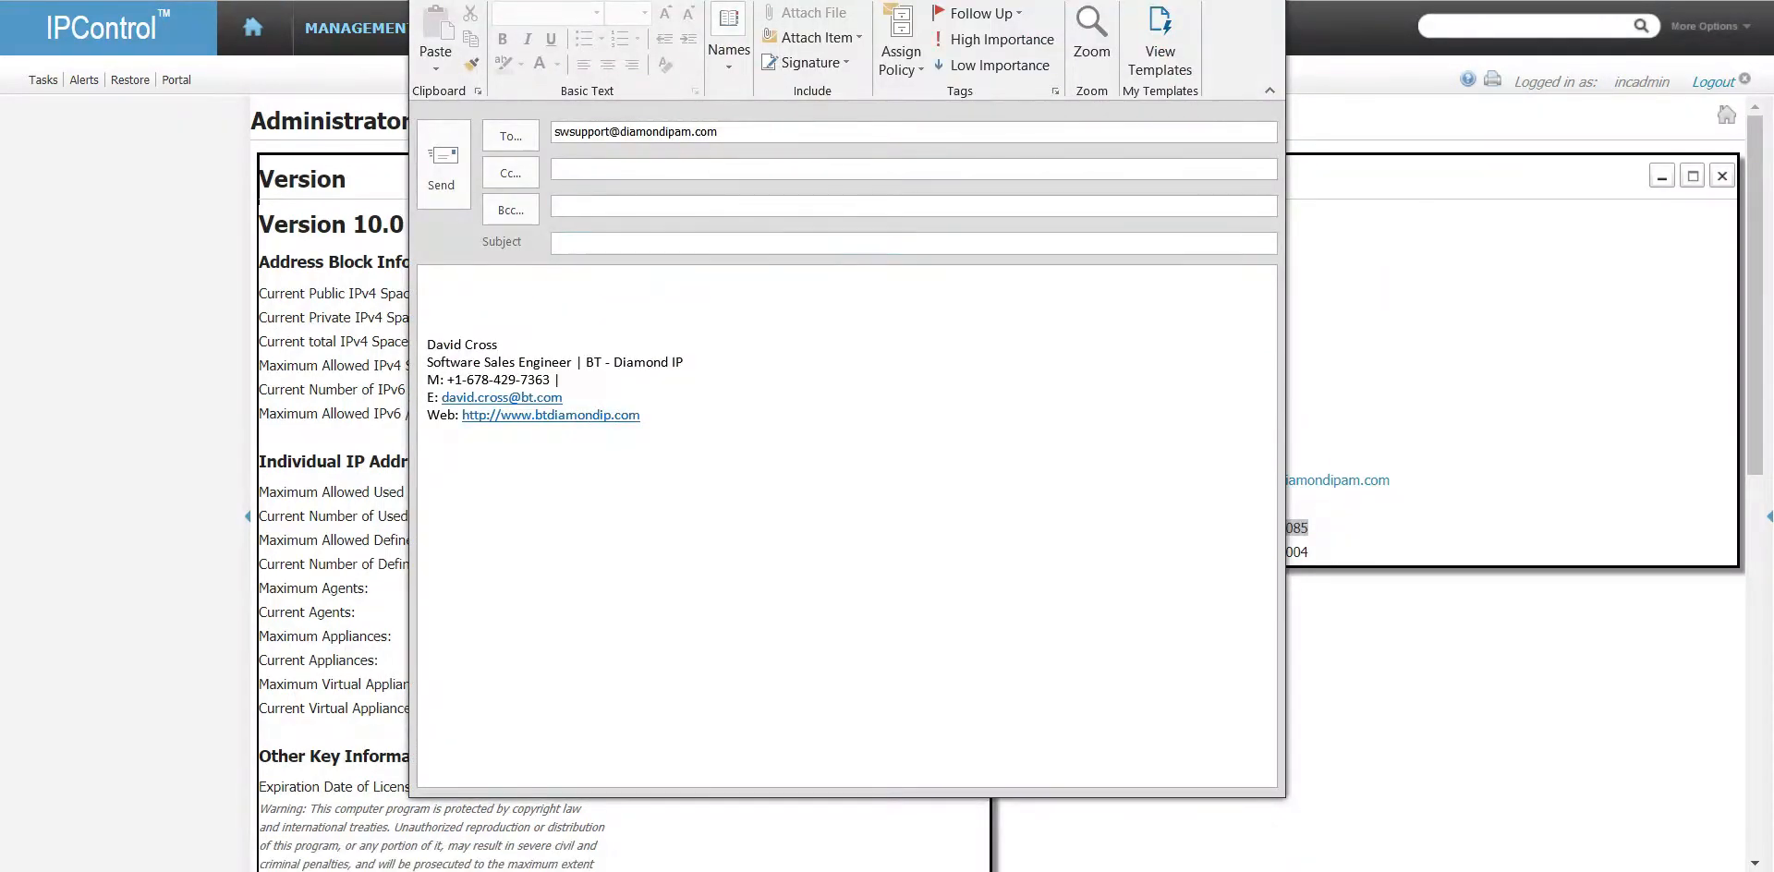
pyautogui.click(1263, 0)
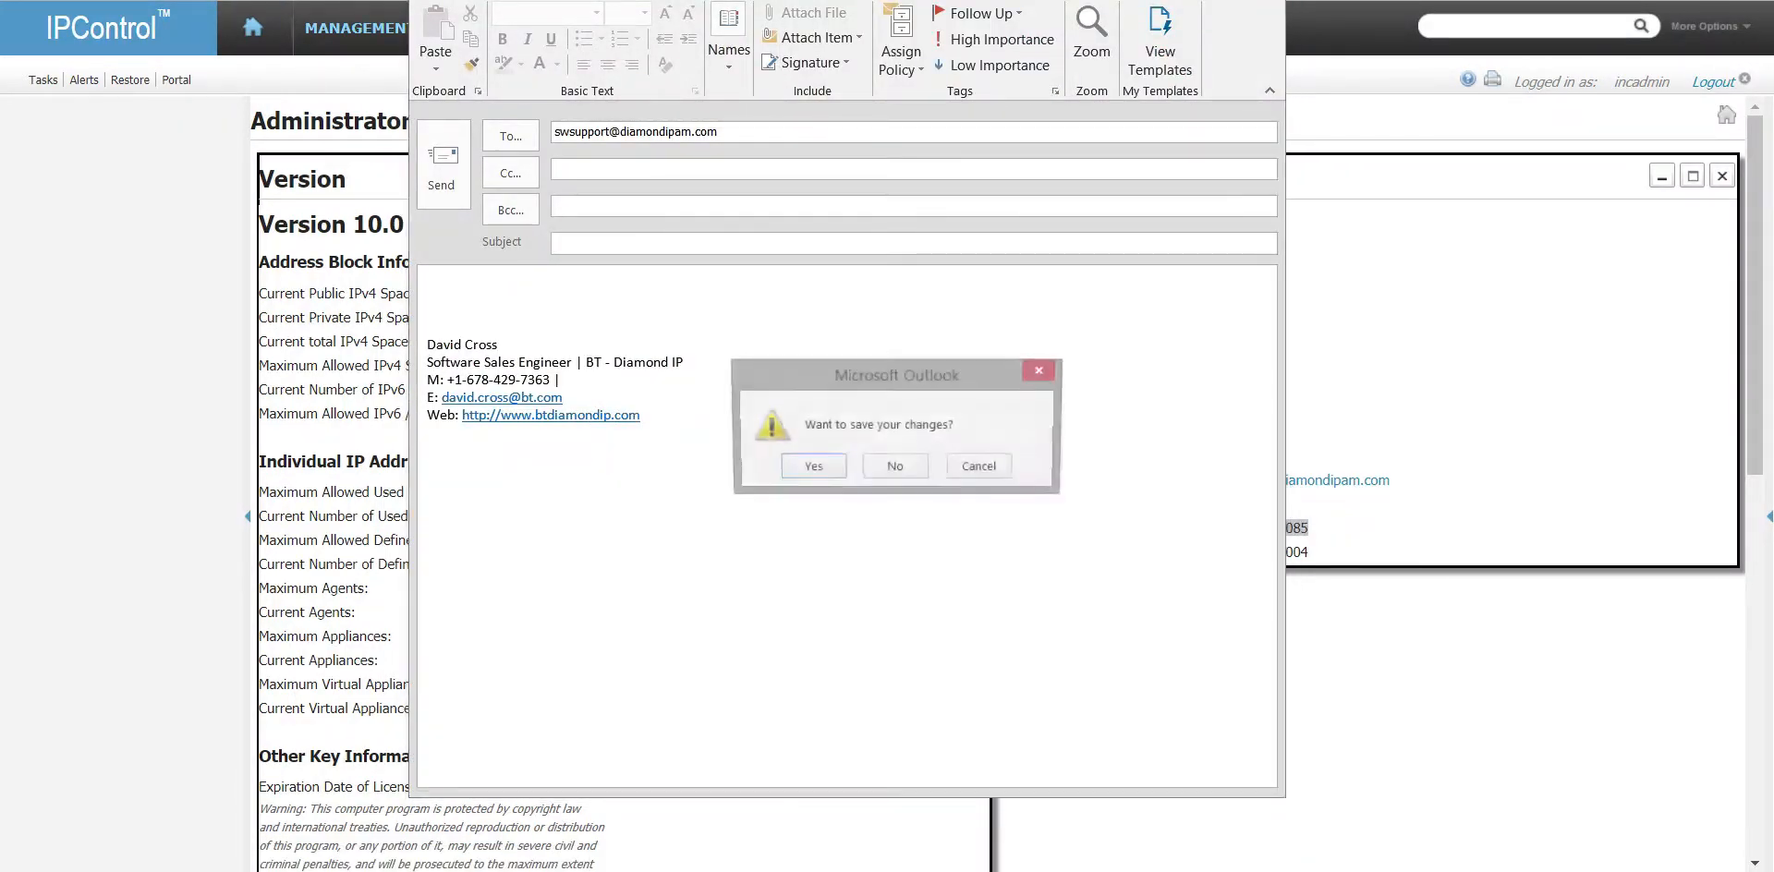
pyautogui.click(899, 466)
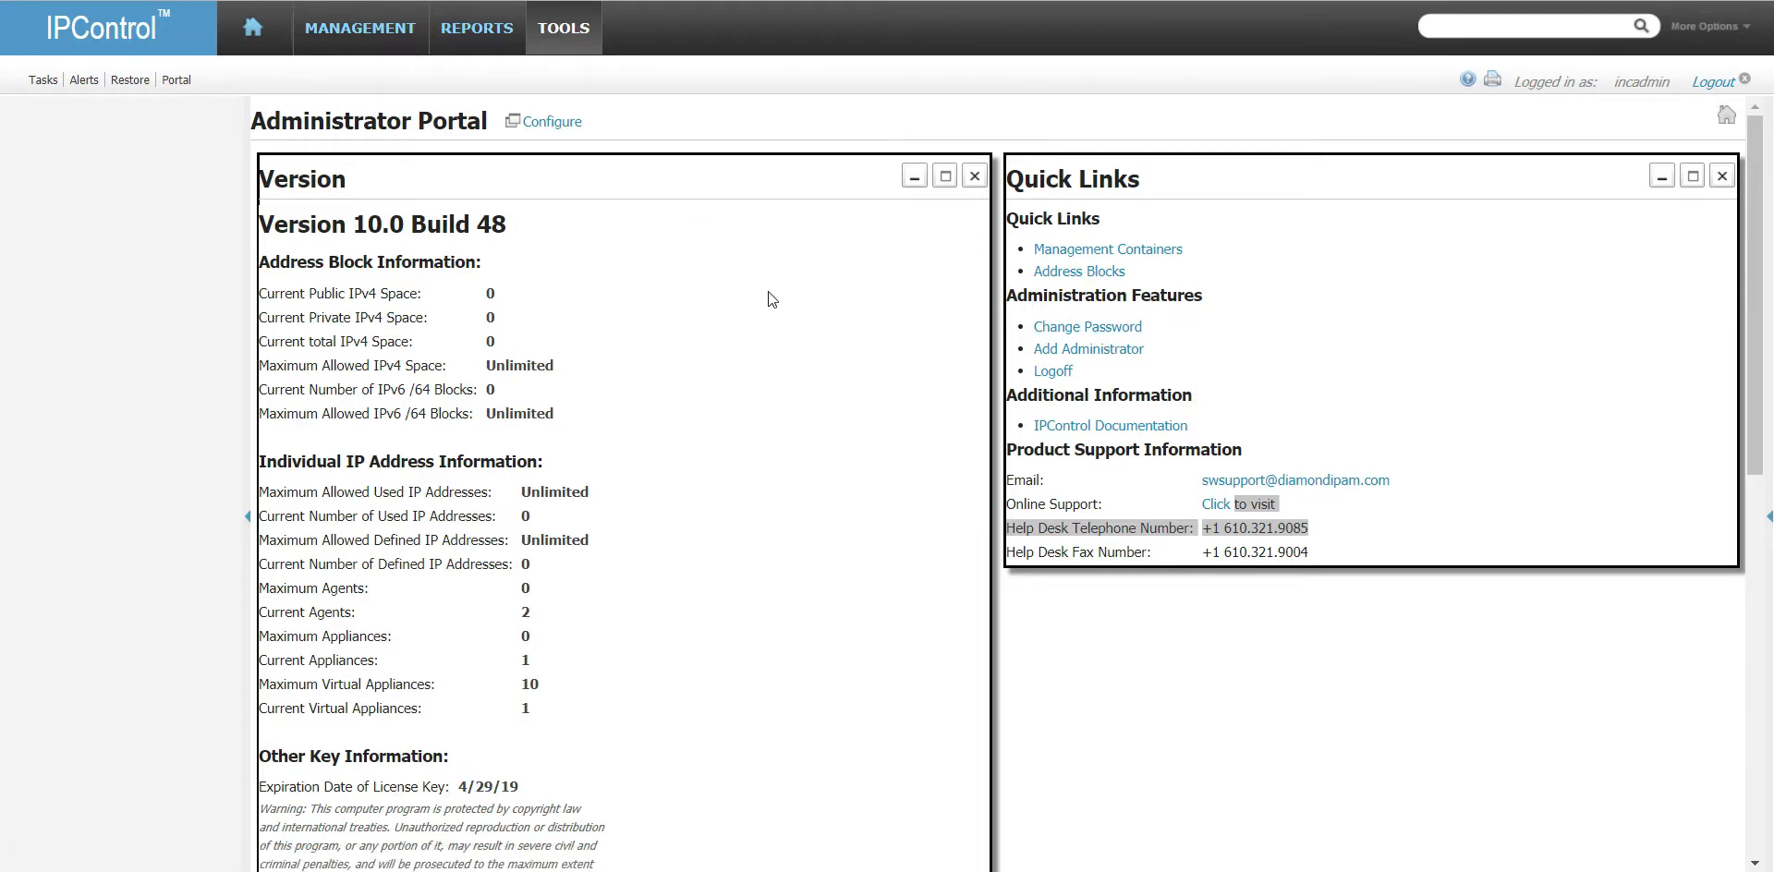
# - Open the Block Types list and examine the settings of the Any block type, leaving without saving
pyautogui.click(381, 34)
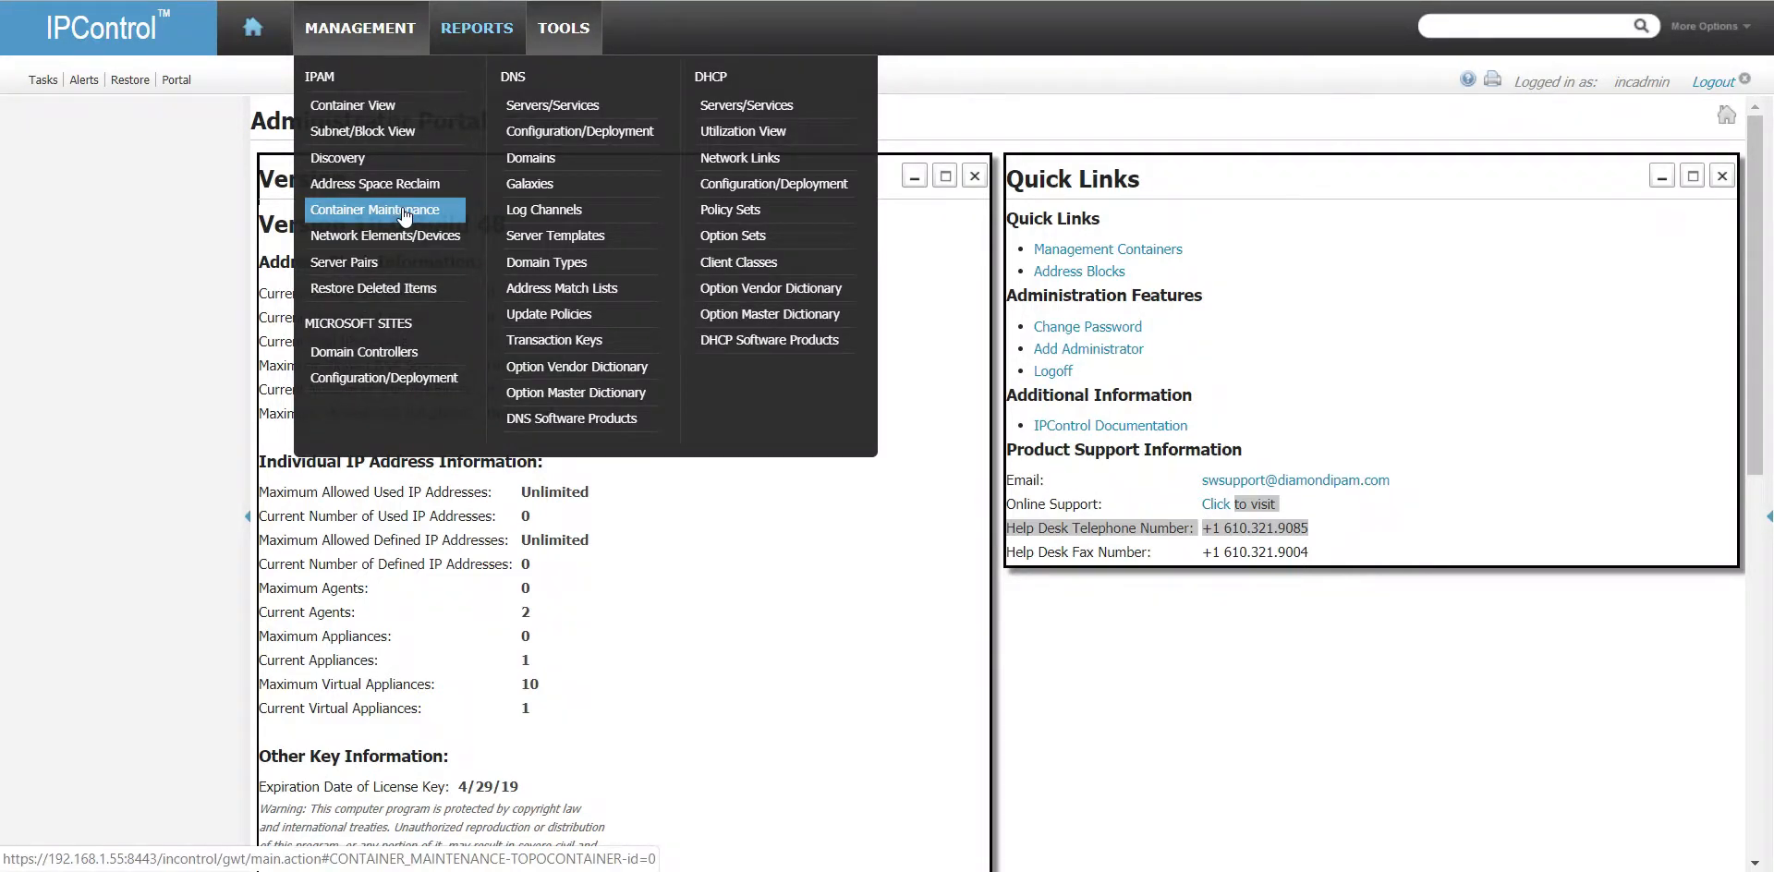
pyautogui.moveTo(578, 35)
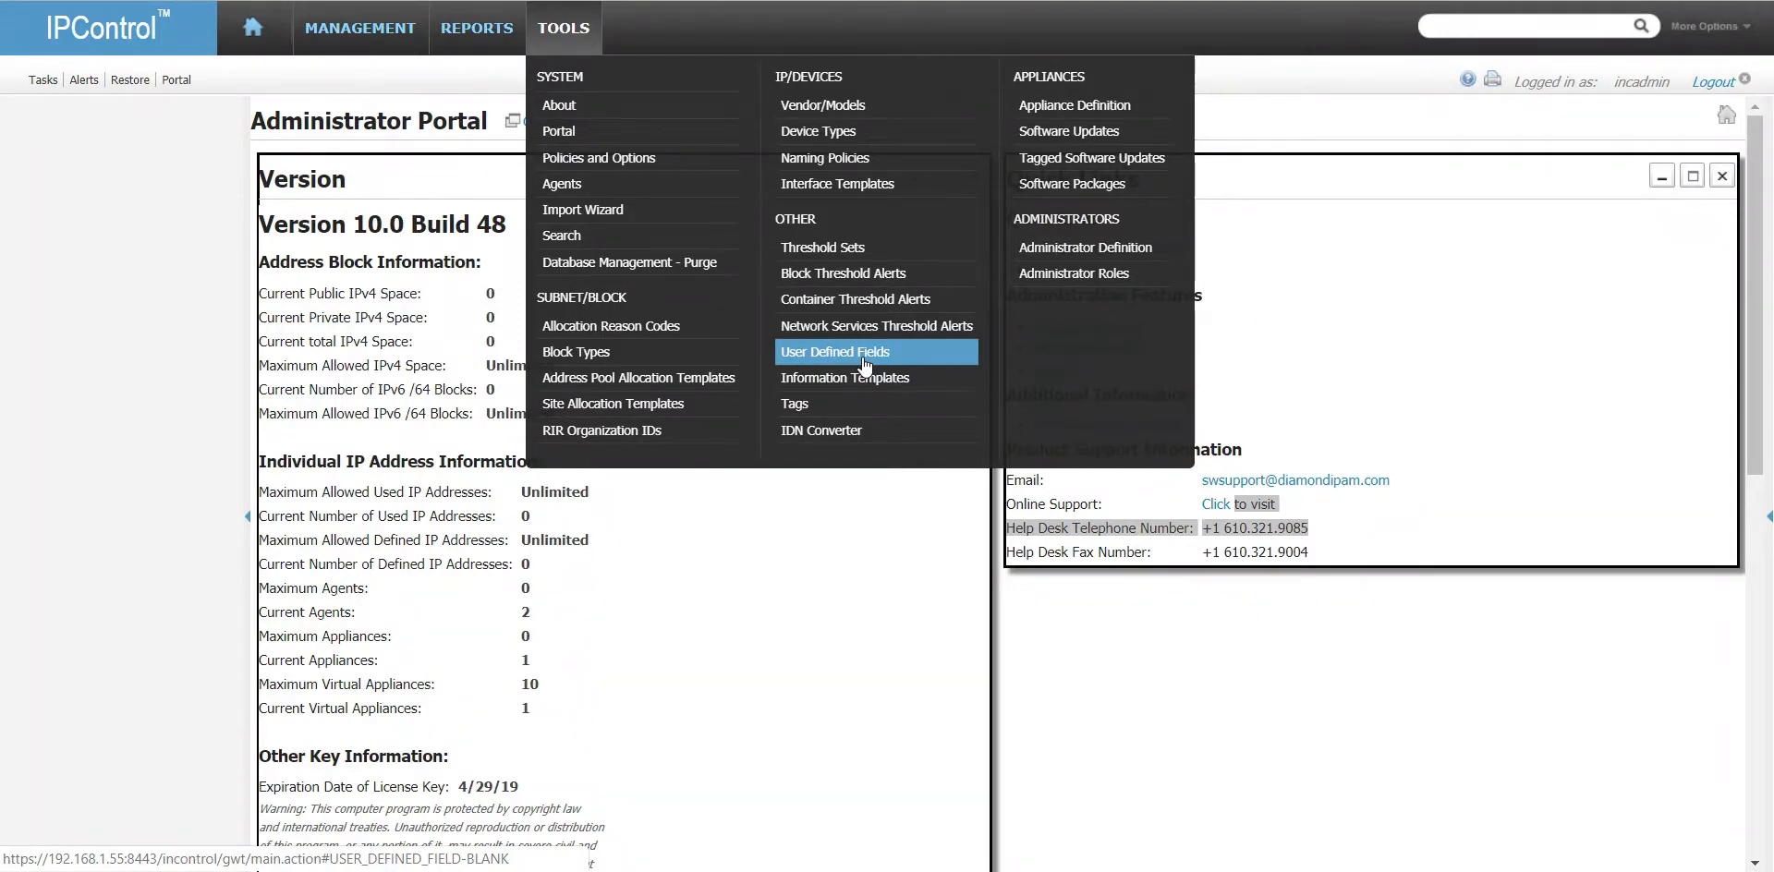
pyautogui.click(584, 353)
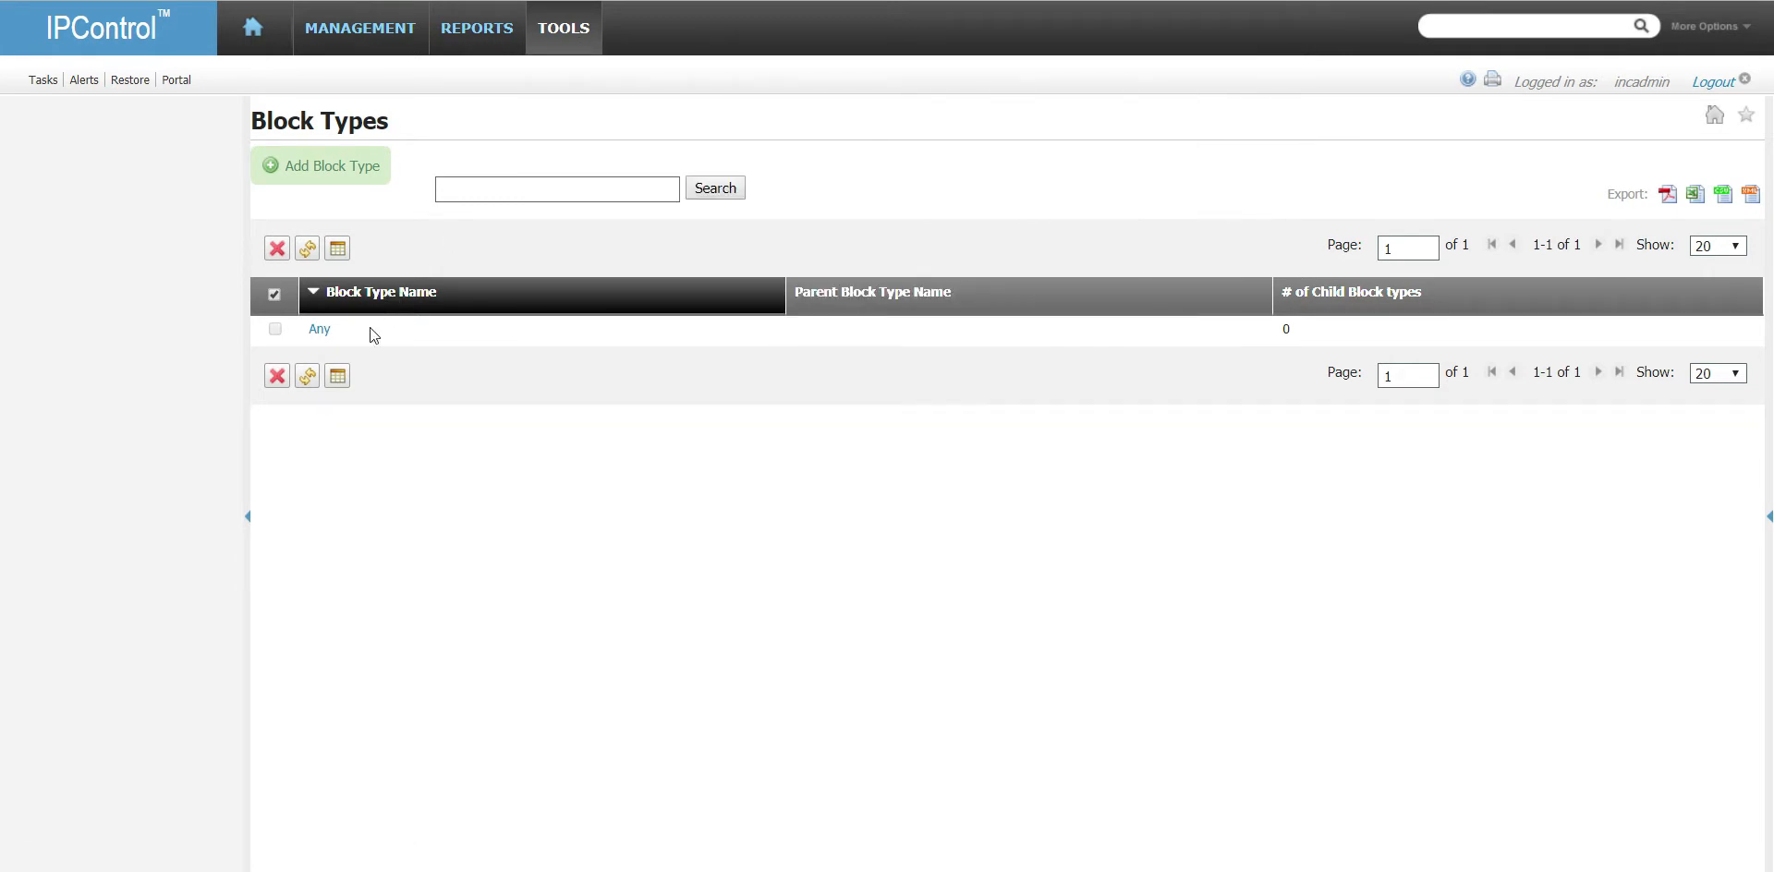
pyautogui.click(321, 331)
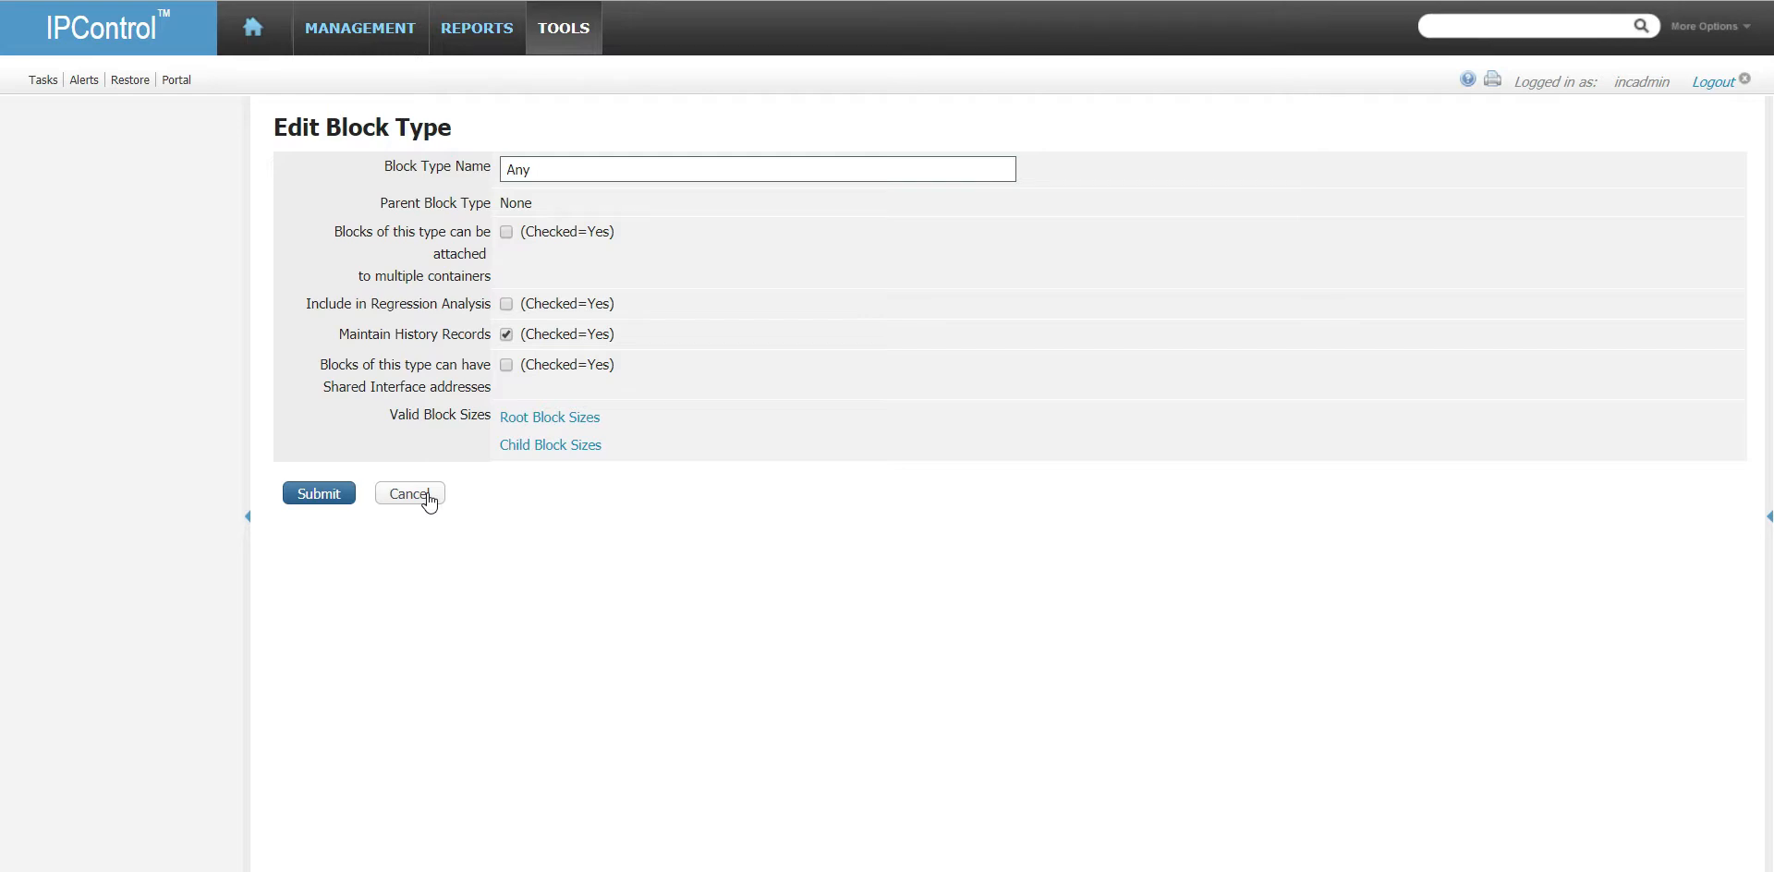
pyautogui.click(429, 502)
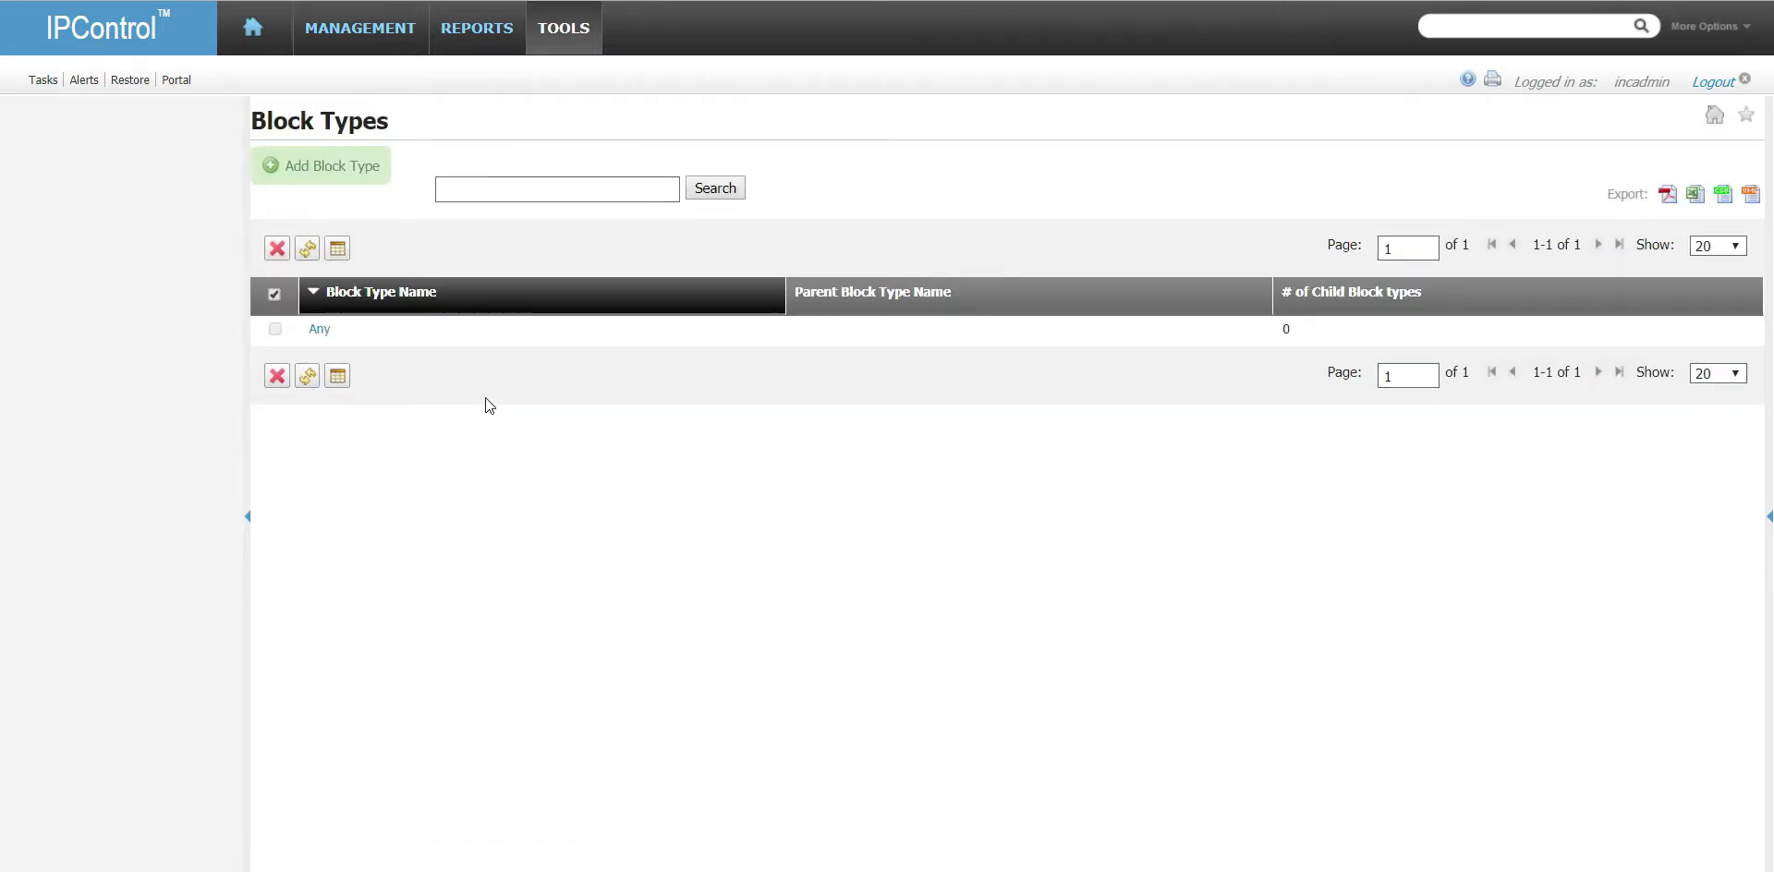
# - Start a new block type named PRIVATE with no parent block type
pyautogui.click(331, 166)
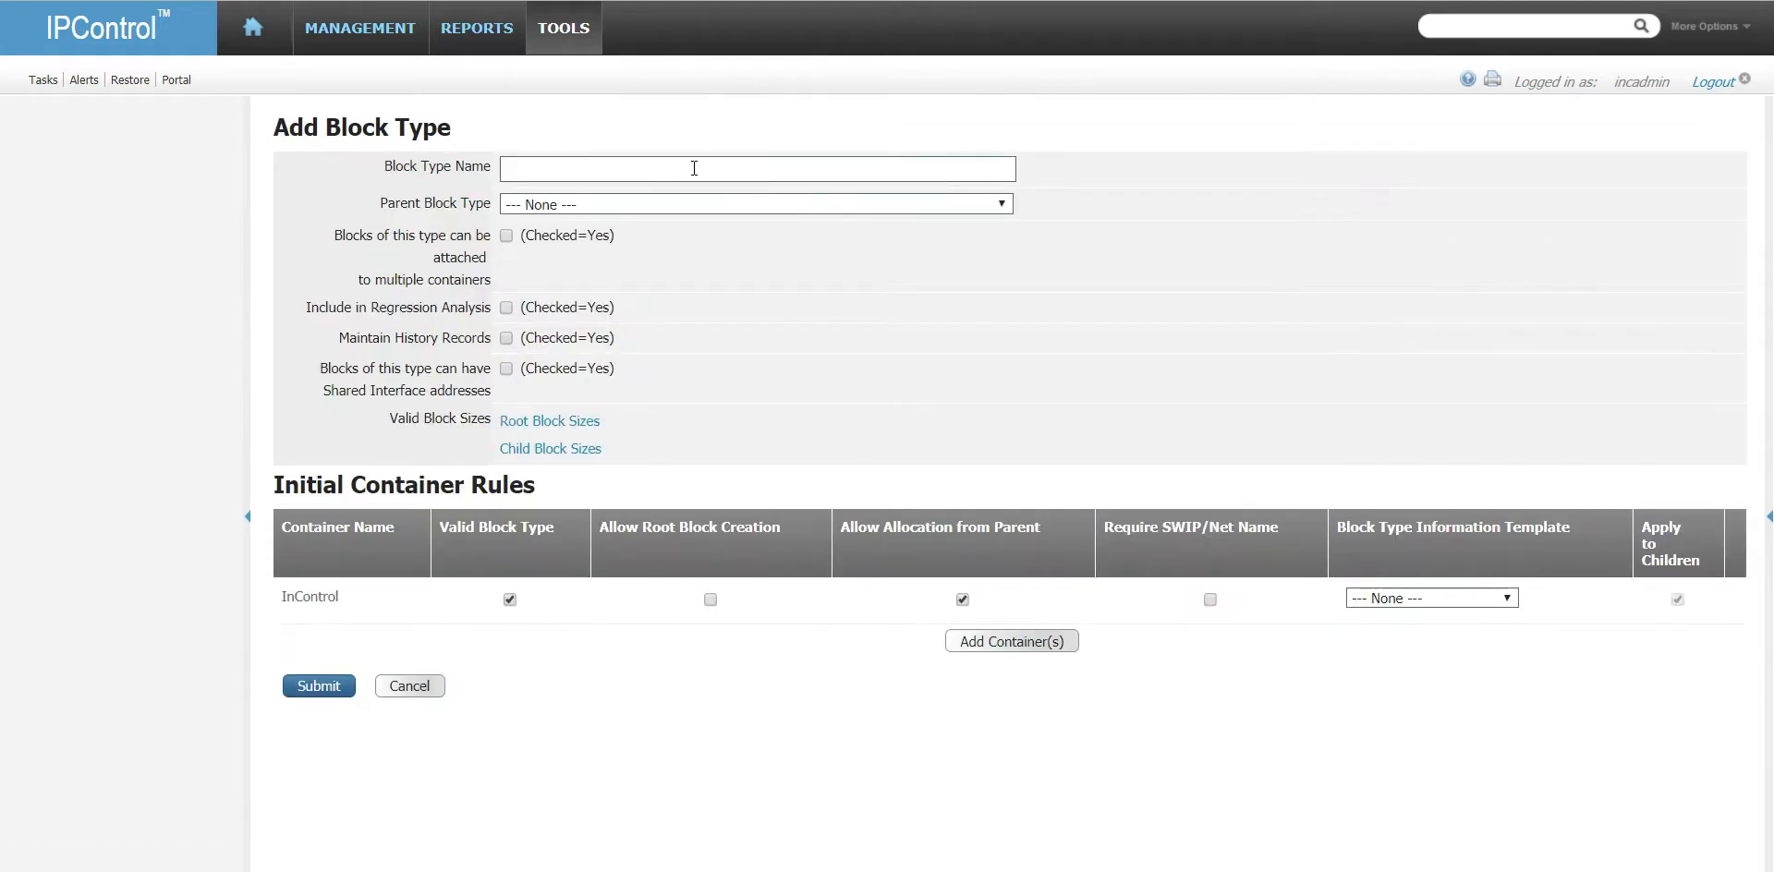
pyautogui.click(692, 167)
pyautogui.write('PRIVATE')
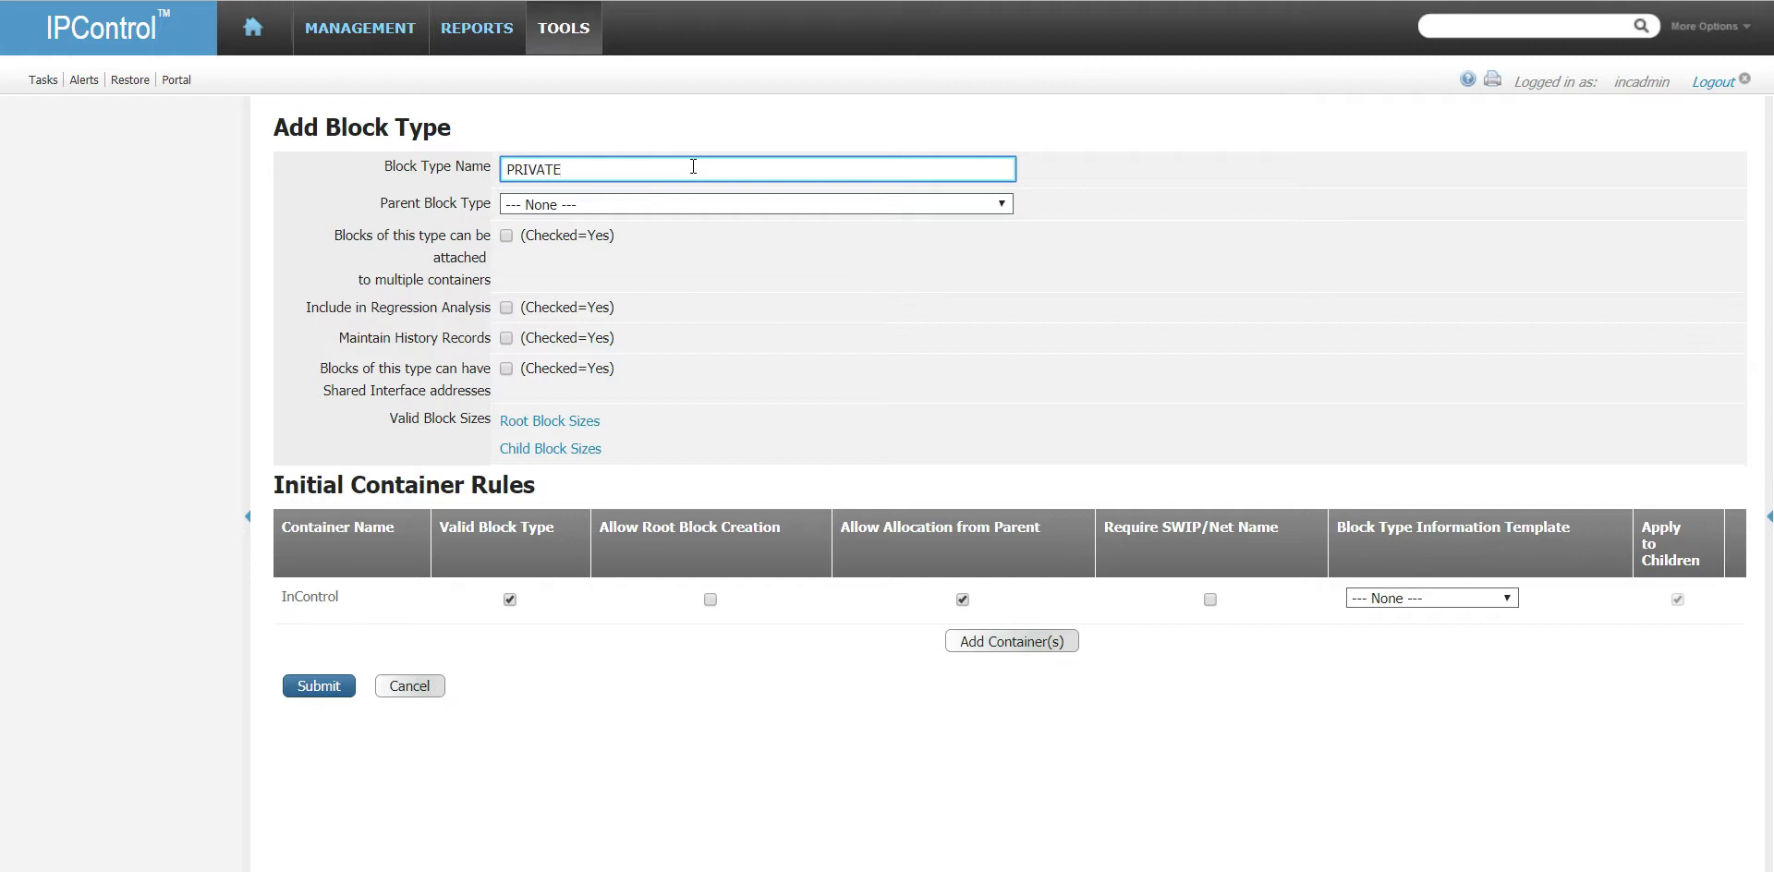
pyautogui.press('Tab')
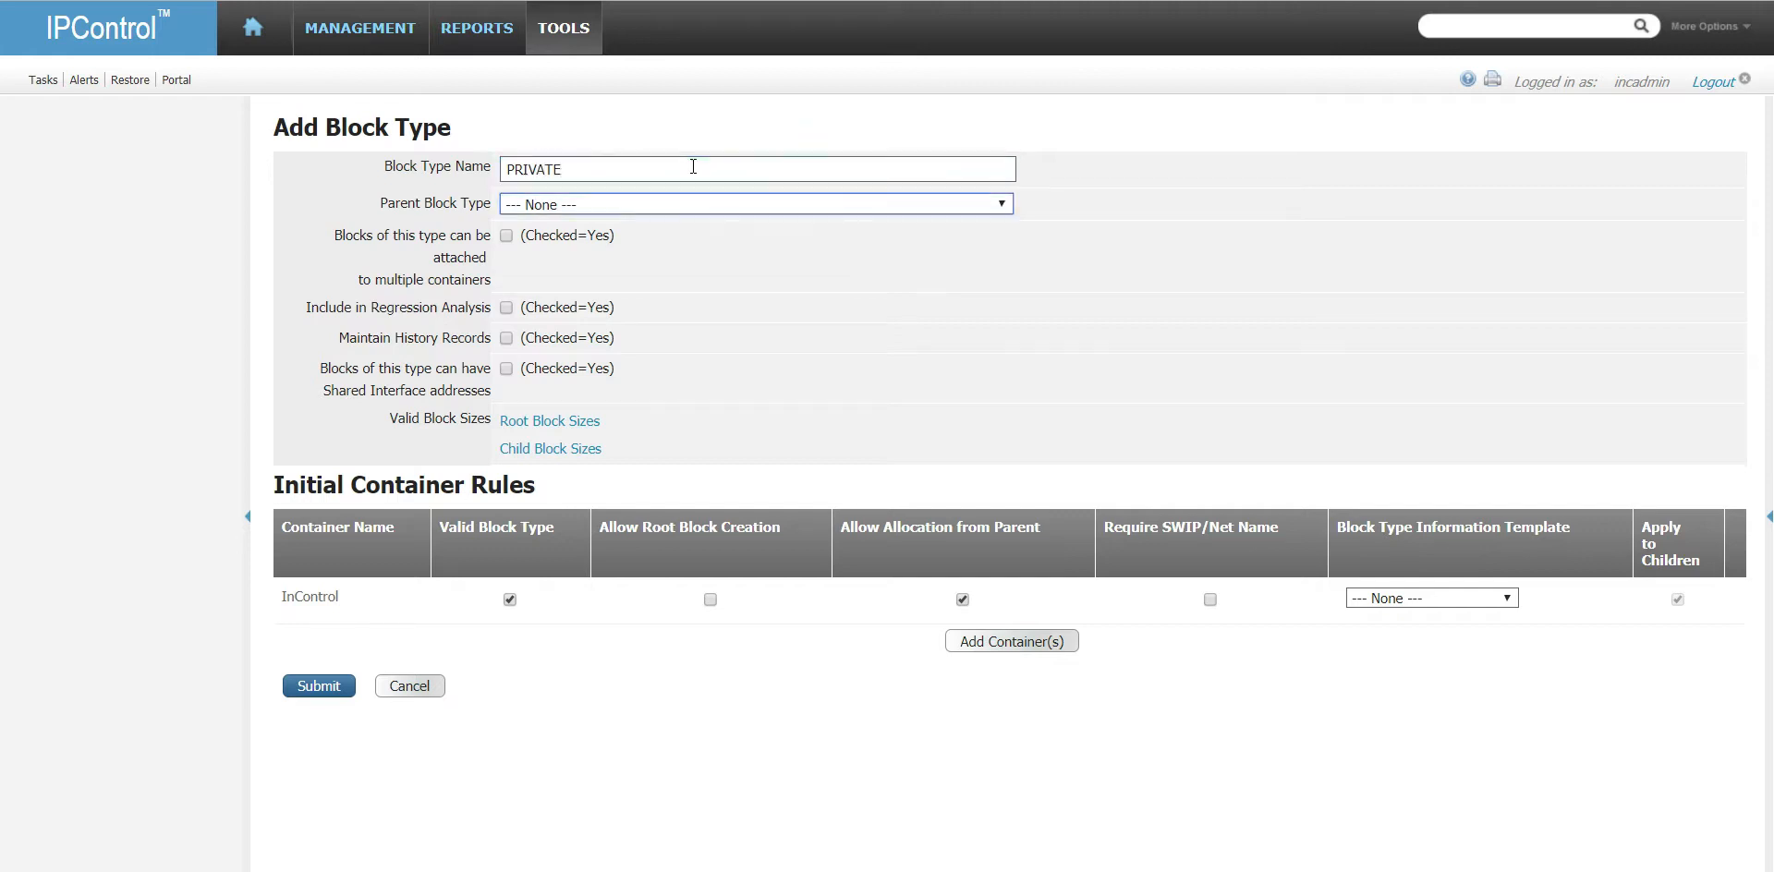
pyautogui.click(642, 209)
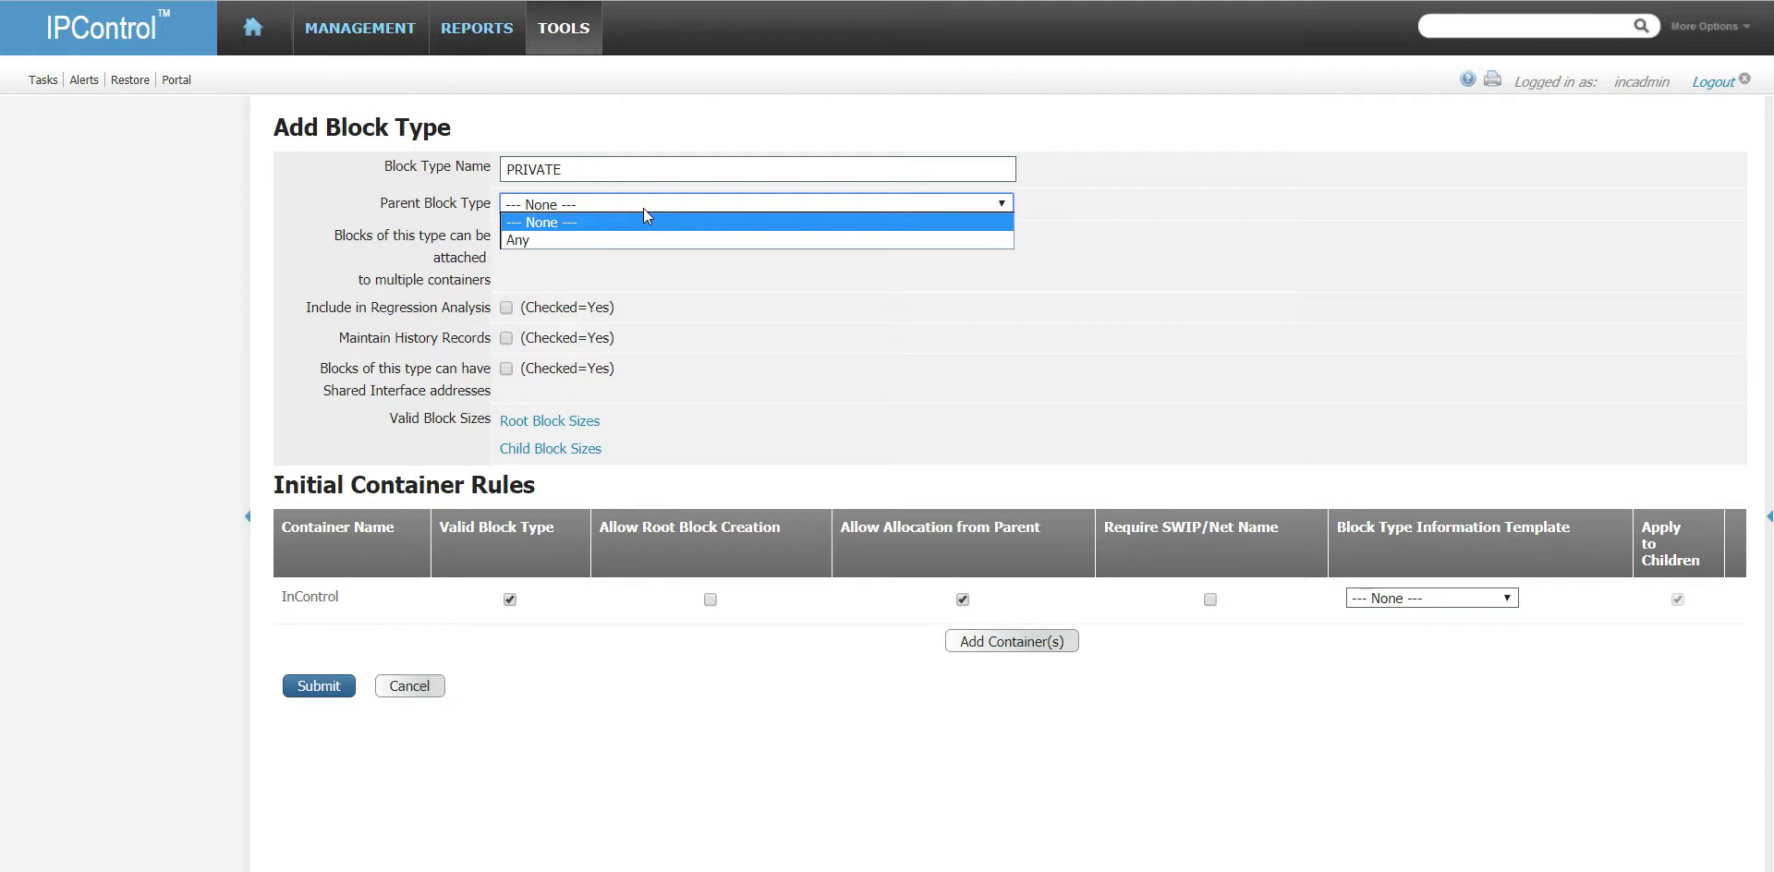
pyautogui.click(643, 209)
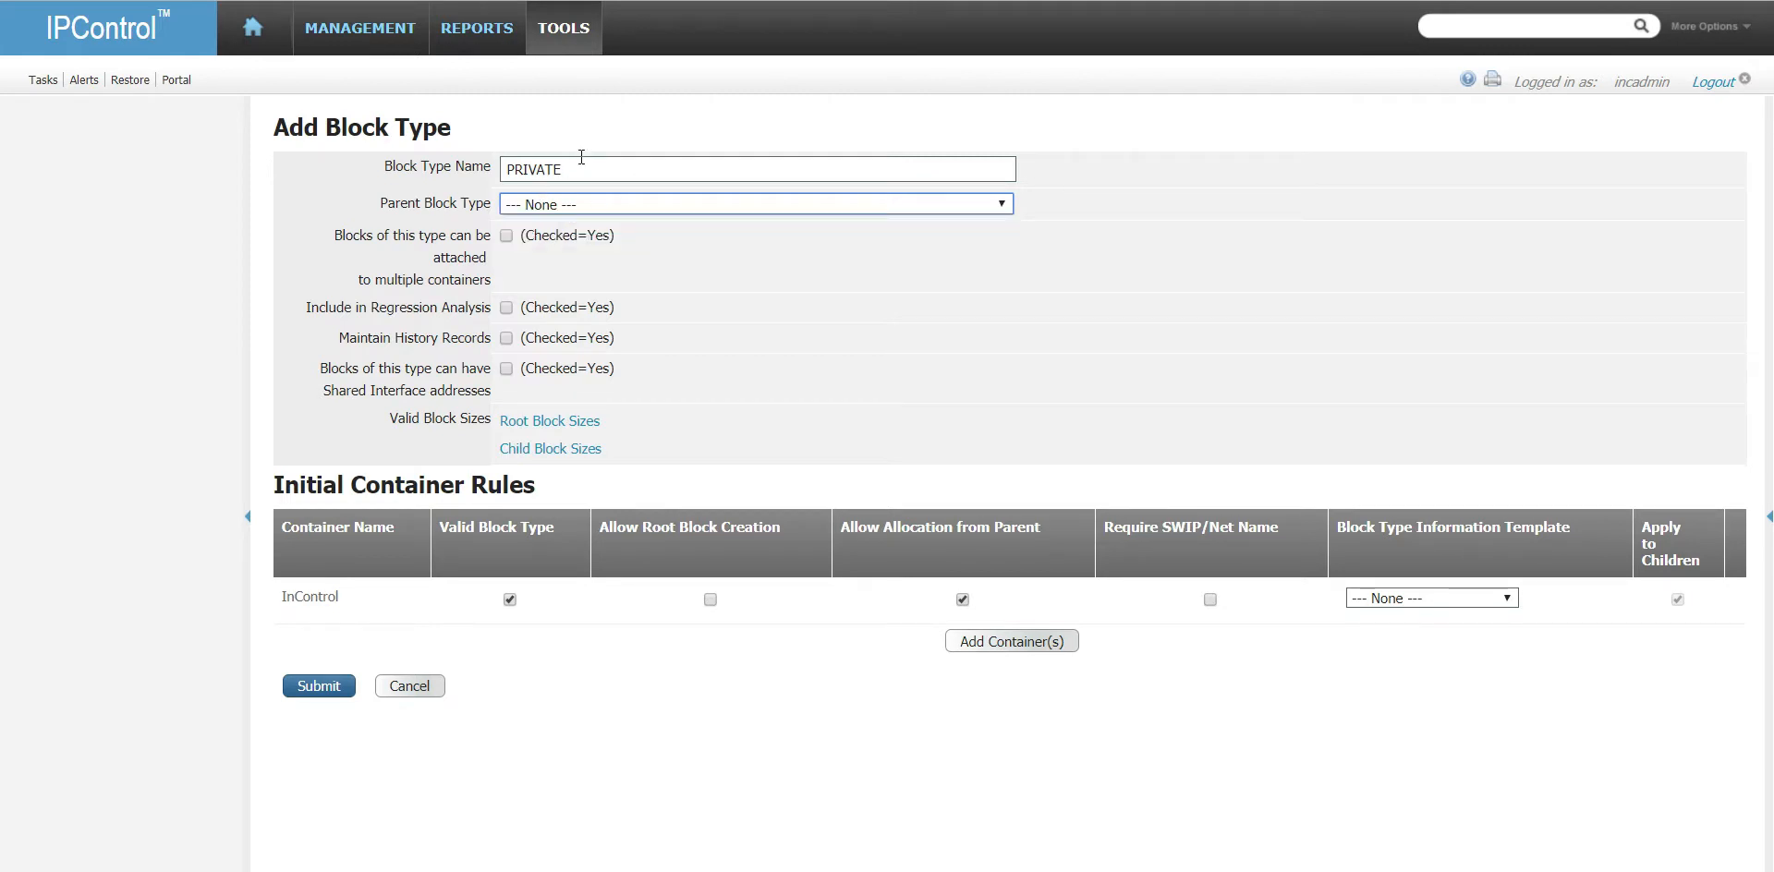
# - Enable multiple-container attachment, regression analysis, history records and shared interface addresses for the PRIVATE block type
pyautogui.click(506, 235)
pyautogui.click(506, 308)
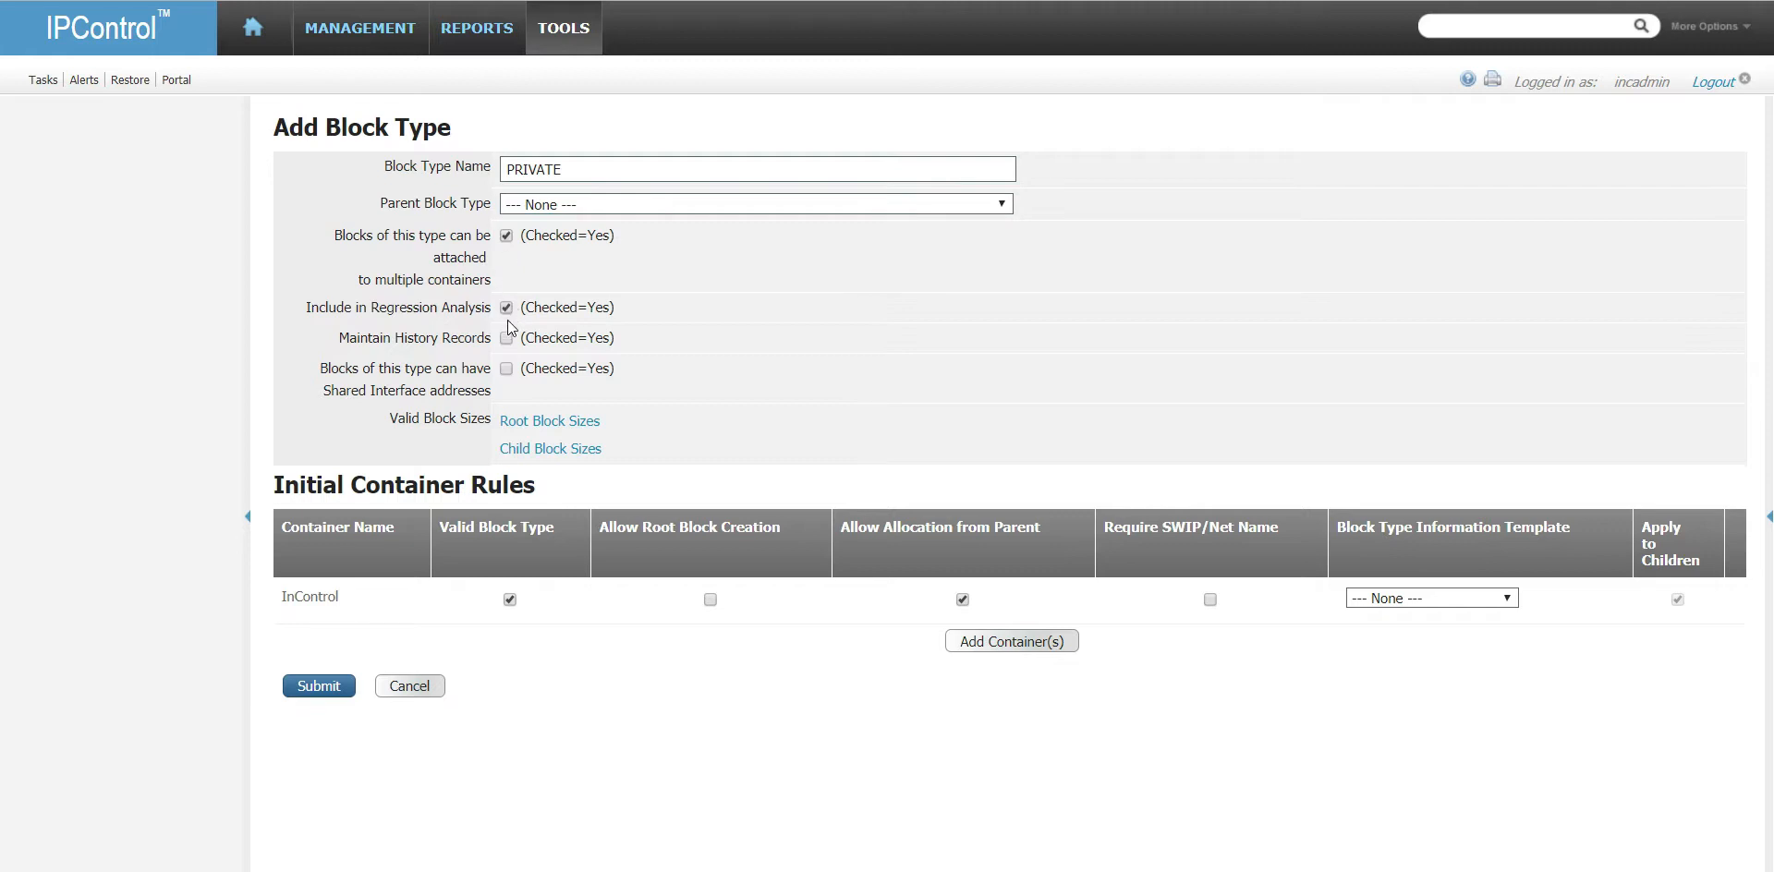
pyautogui.click(506, 338)
# - Review the valid root block sizes for PRIVATE, keep them as they are, and save the block type
pyautogui.click(551, 425)
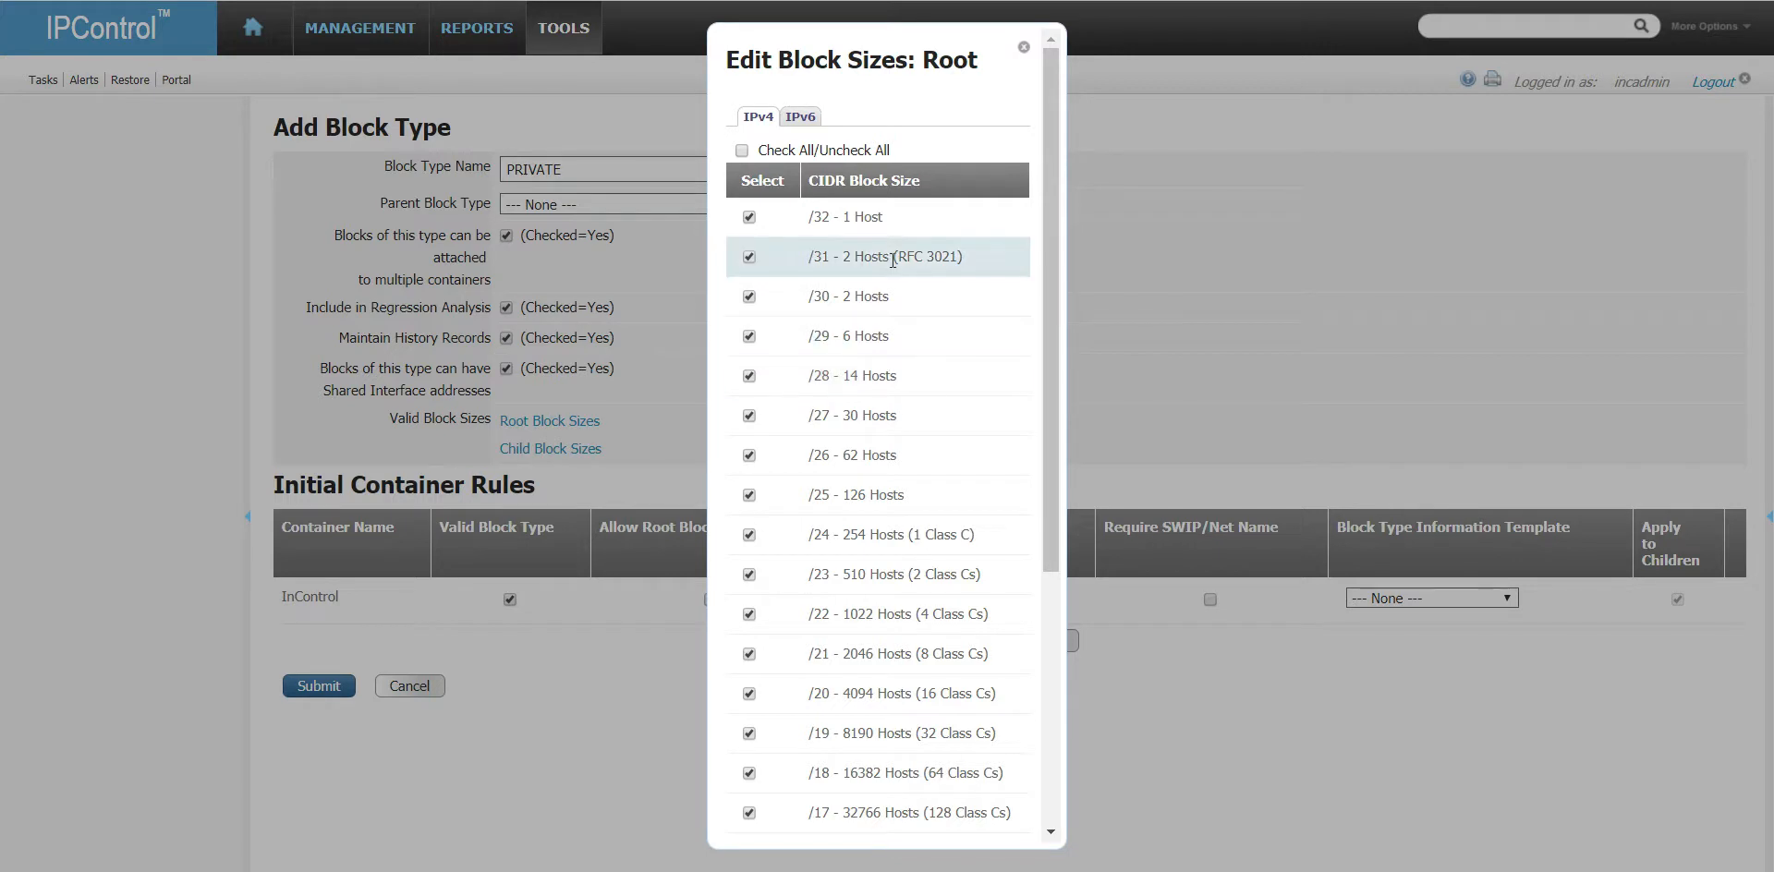
pyautogui.click(1024, 48)
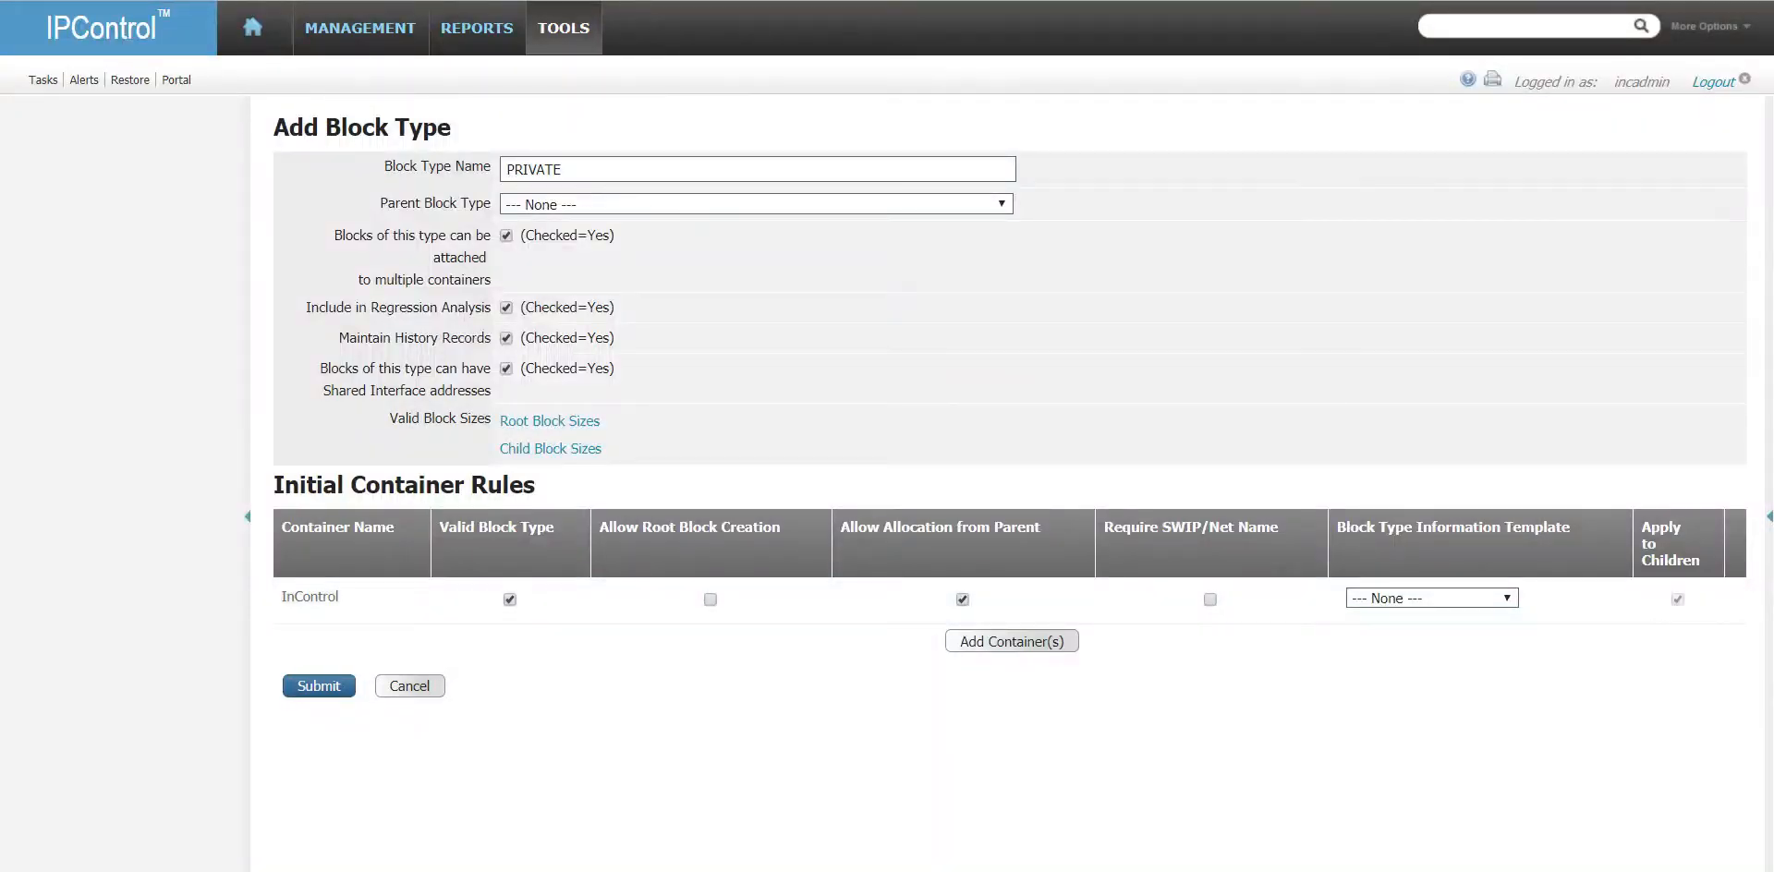
pyautogui.moveTo(291, 871)
pyautogui.click(1021, 647)
pyautogui.click(333, 686)
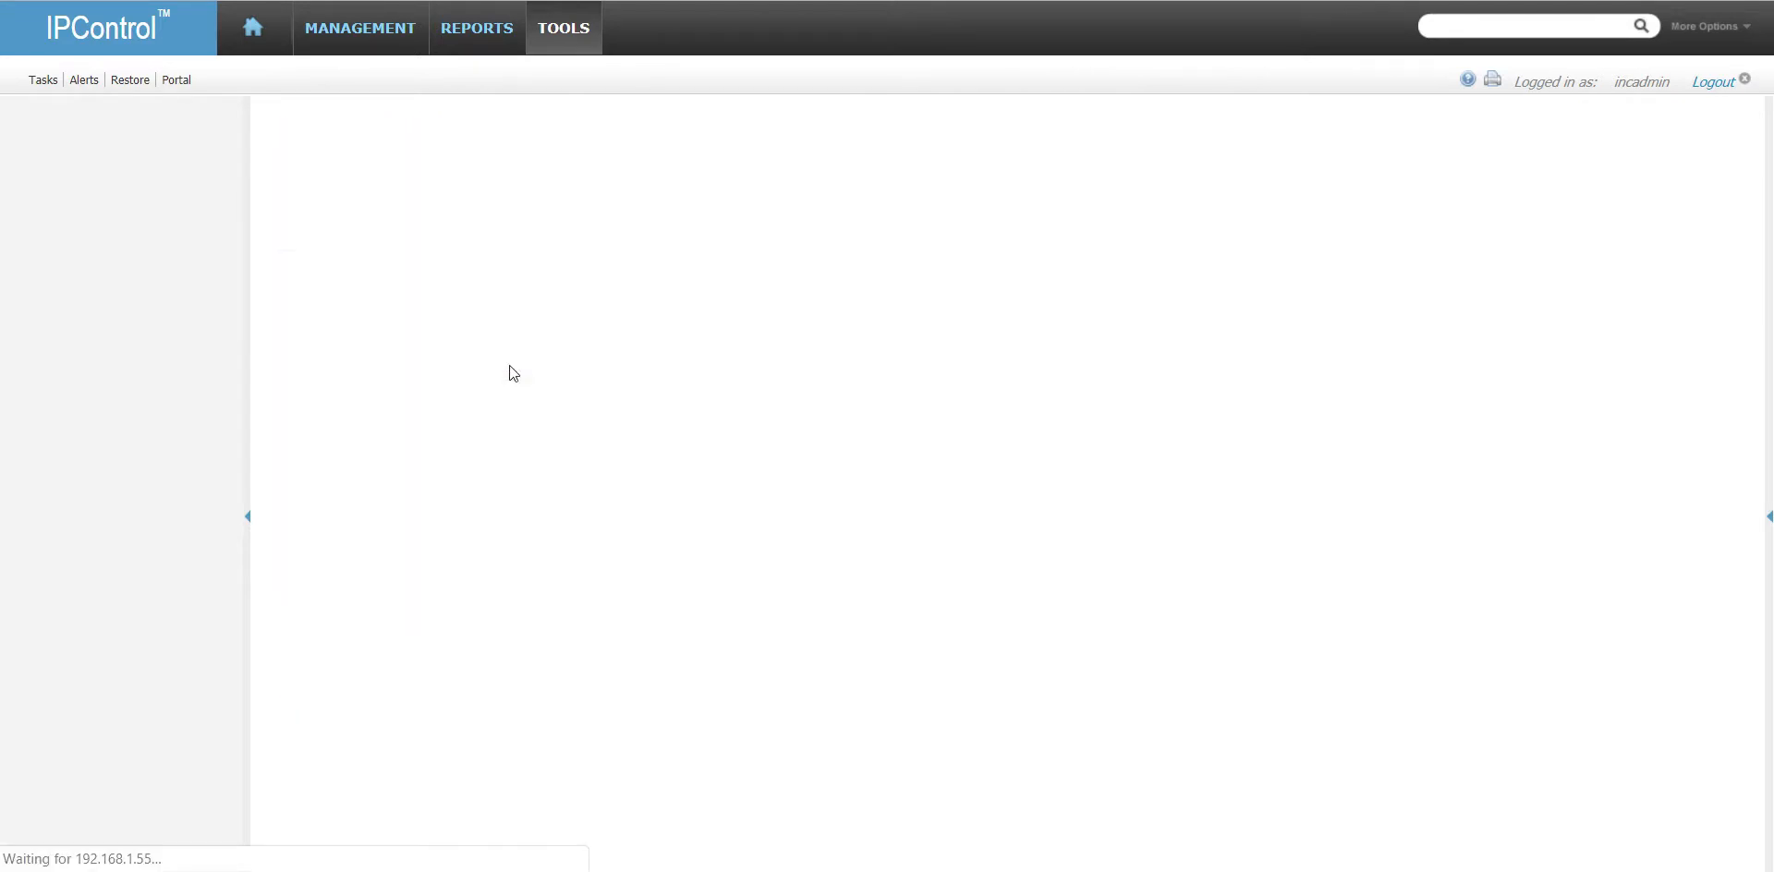
# - Add a parentless PUBLIC block type with multiple-container attachment, regression analysis, history records and shared interface addresses enabled
pyautogui.click(374, 191)
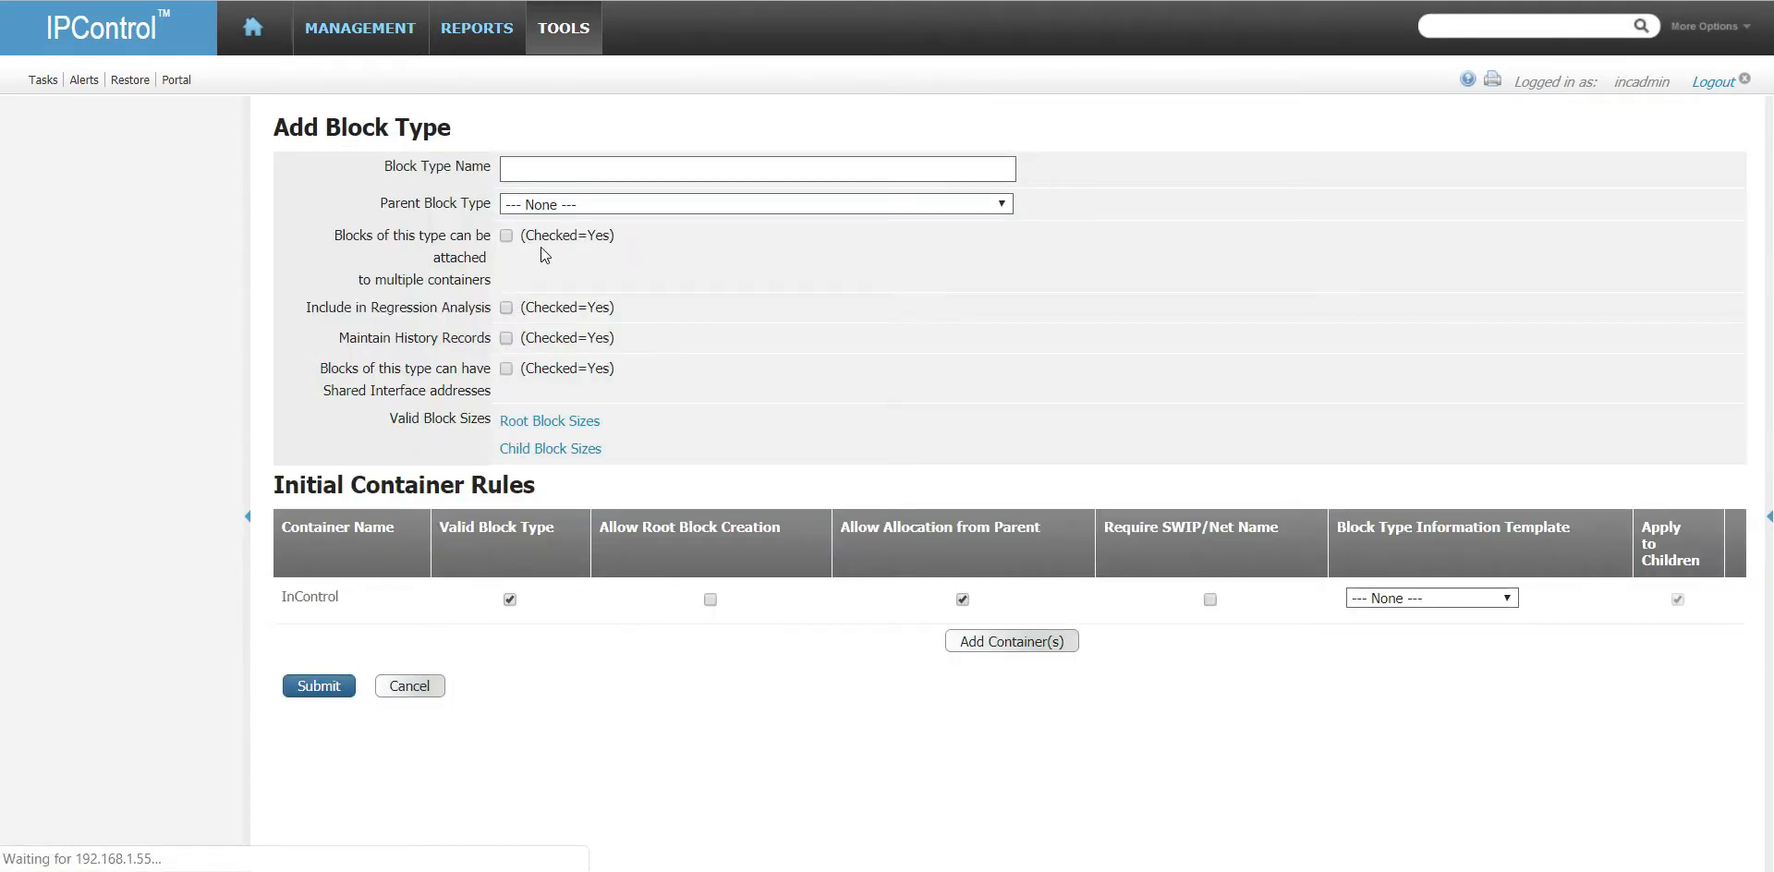
pyautogui.click(571, 170)
pyautogui.write('PUBLIC')
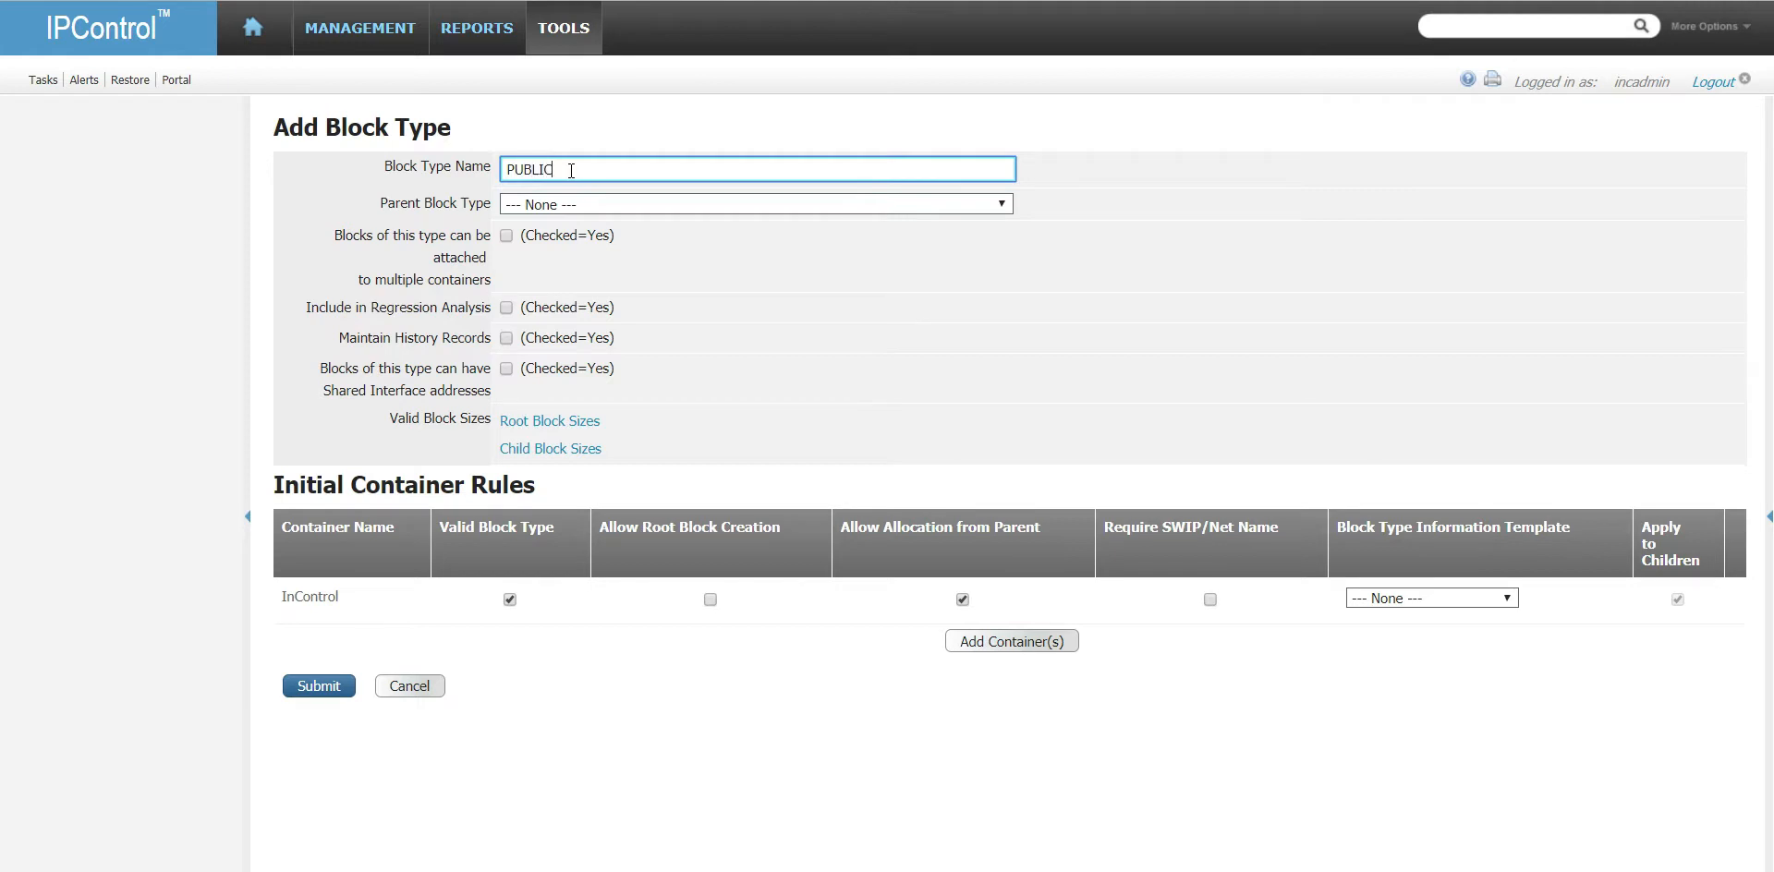
pyautogui.press('Tab')
pyautogui.click(507, 236)
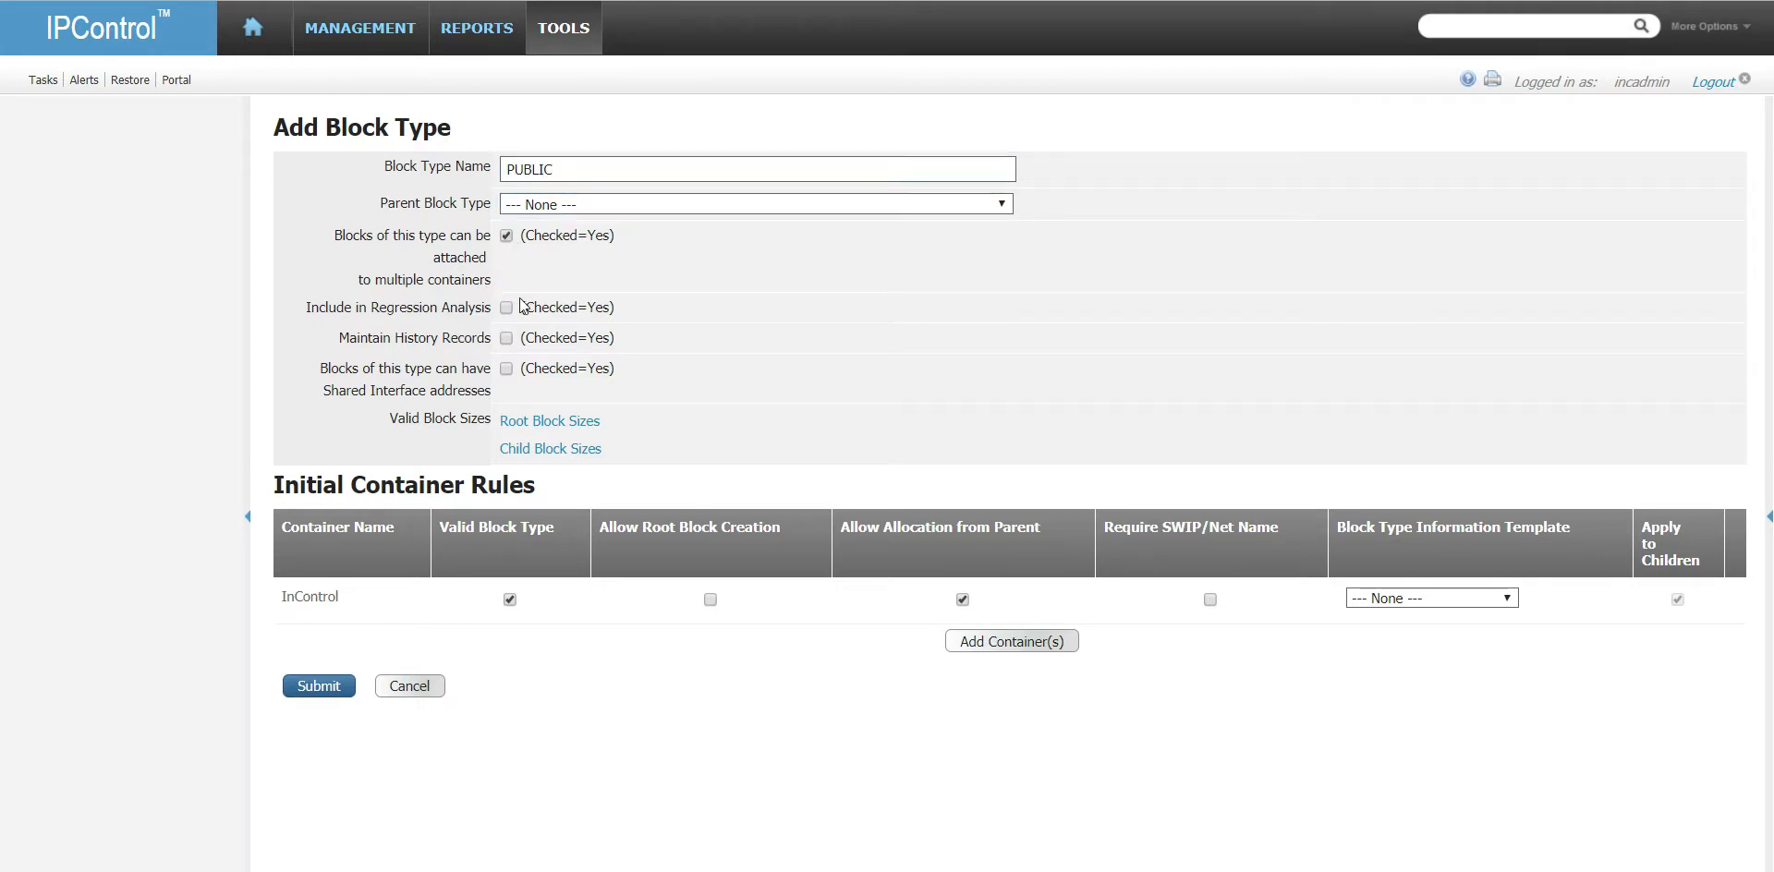
pyautogui.click(506, 307)
pyautogui.click(506, 339)
pyautogui.click(507, 369)
pyautogui.click(319, 686)
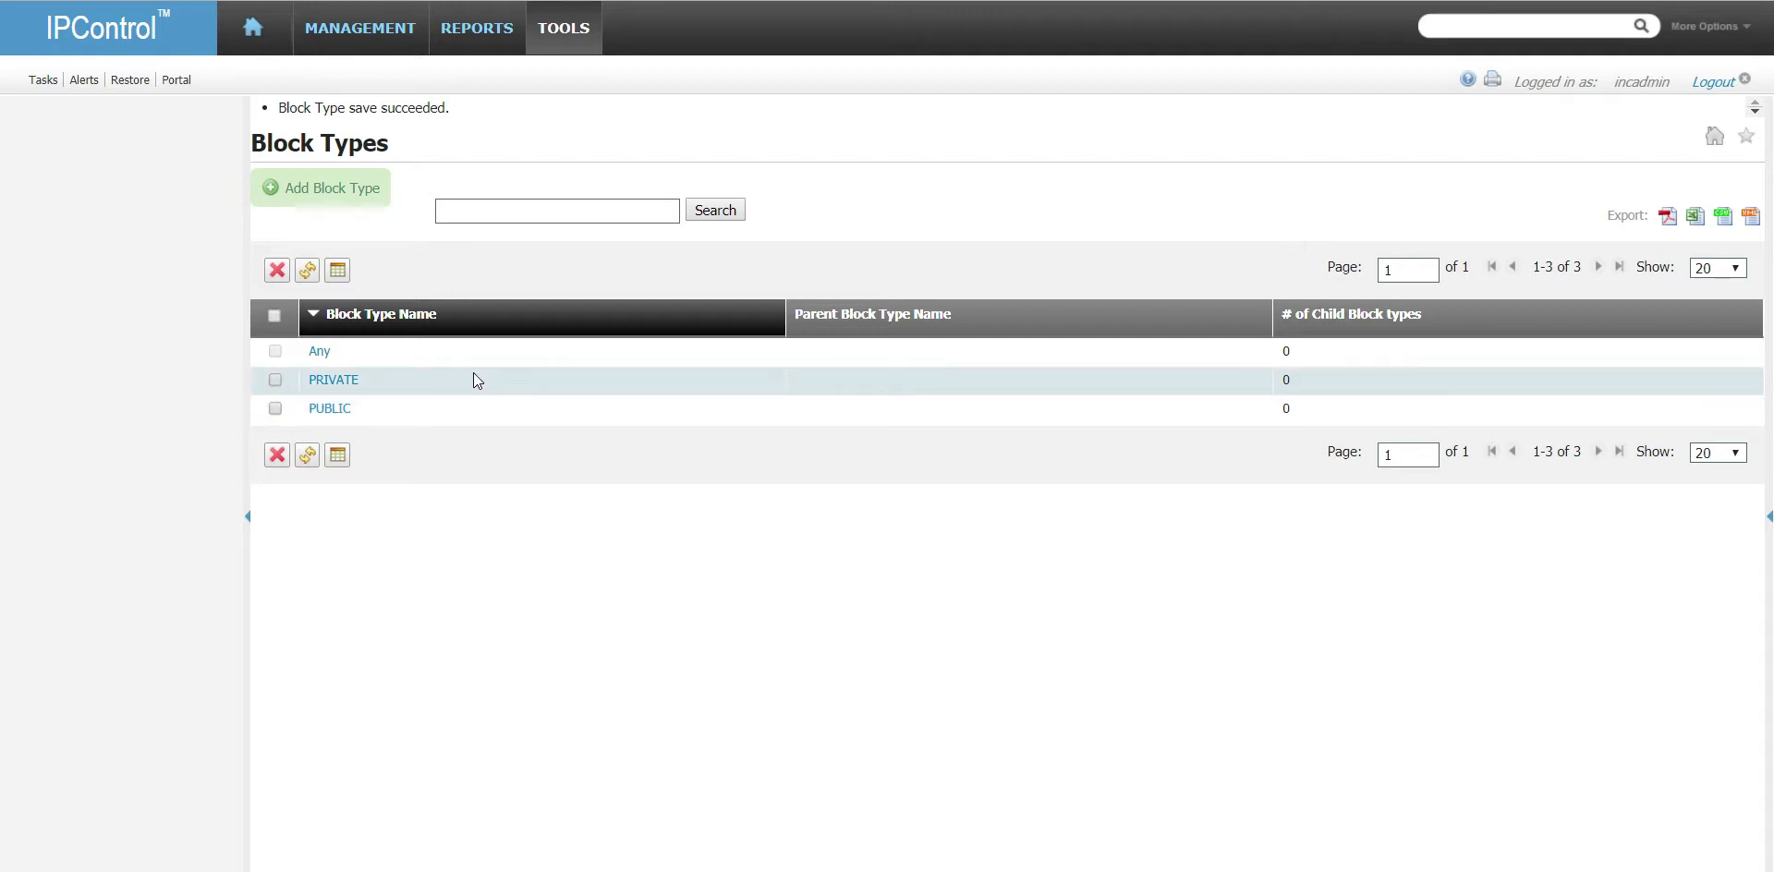
# - Add a DATA block type under parent PRIVATE with multiple-container attachment, regression analysis, history records and shared interface addresses enabled
pyautogui.click(338, 201)
pyautogui.write('DATA')
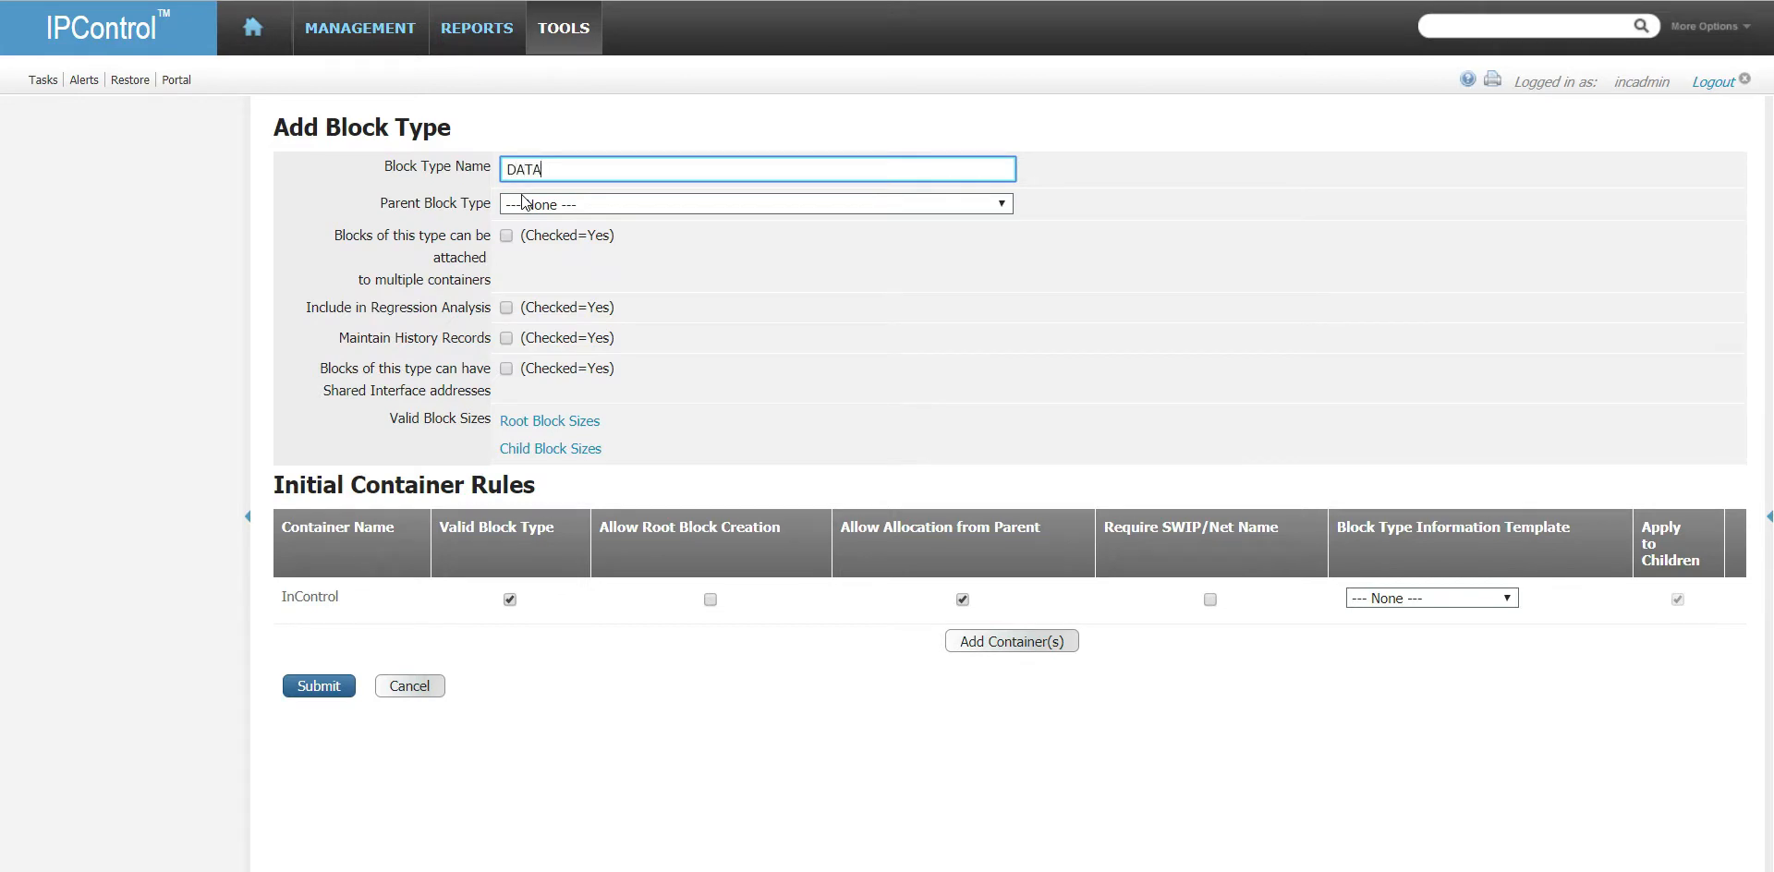
pyautogui.press('Tab')
pyautogui.click(550, 202)
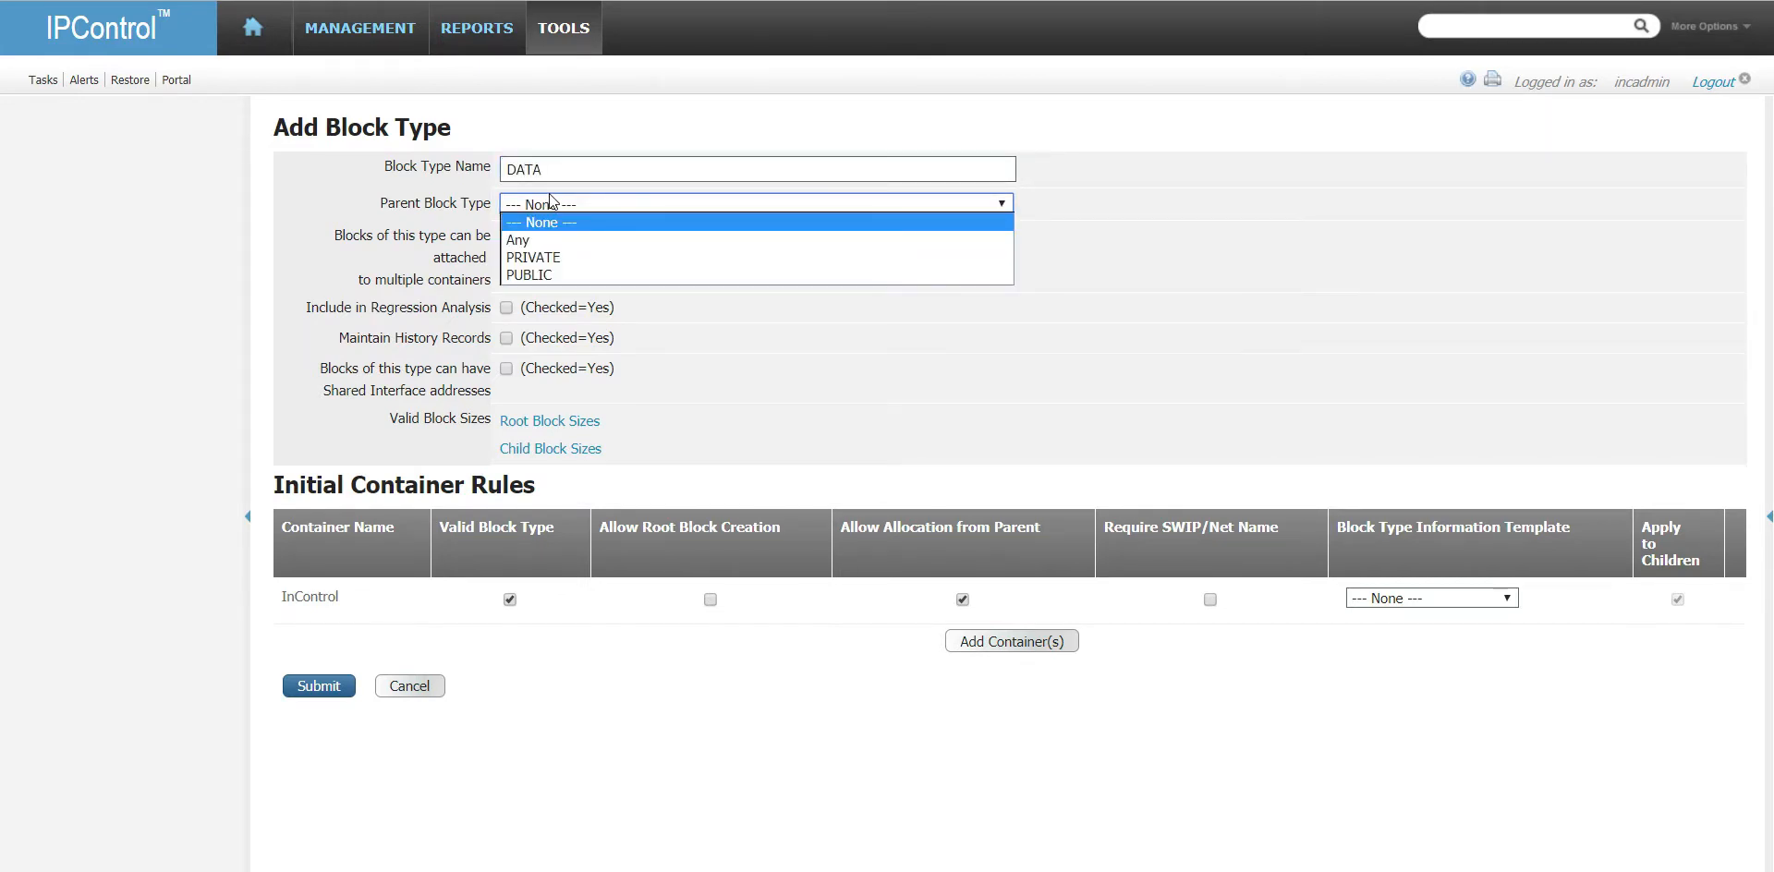
pyautogui.click(567, 256)
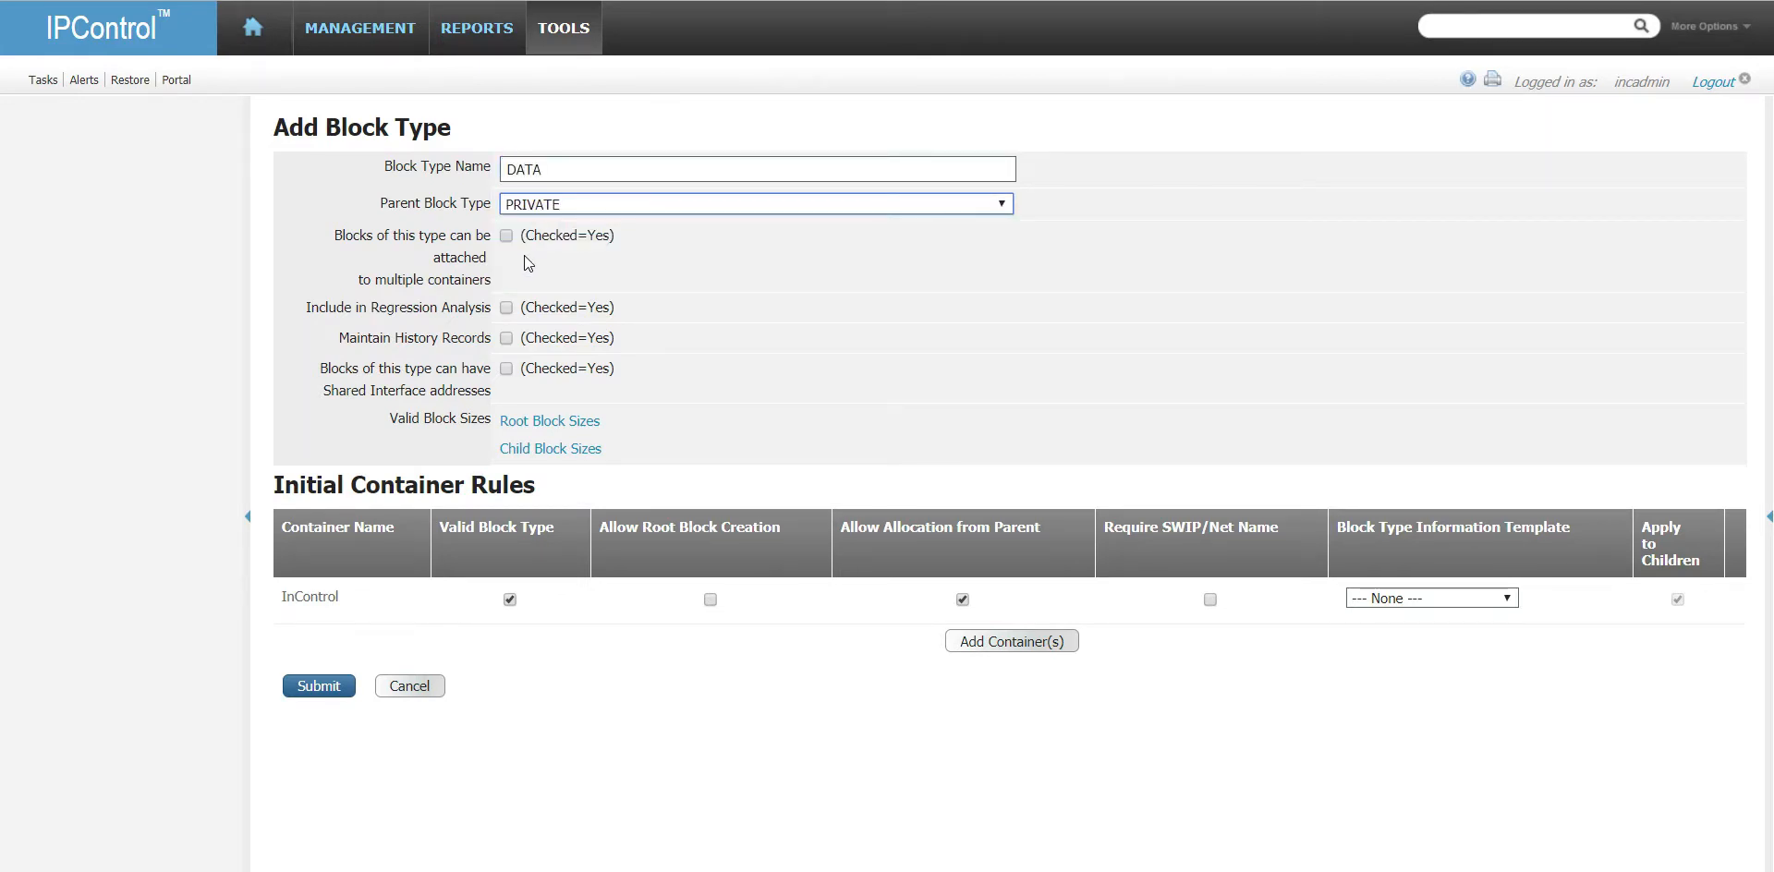
pyautogui.click(506, 236)
pyautogui.click(506, 308)
pyautogui.click(506, 338)
pyautogui.click(506, 369)
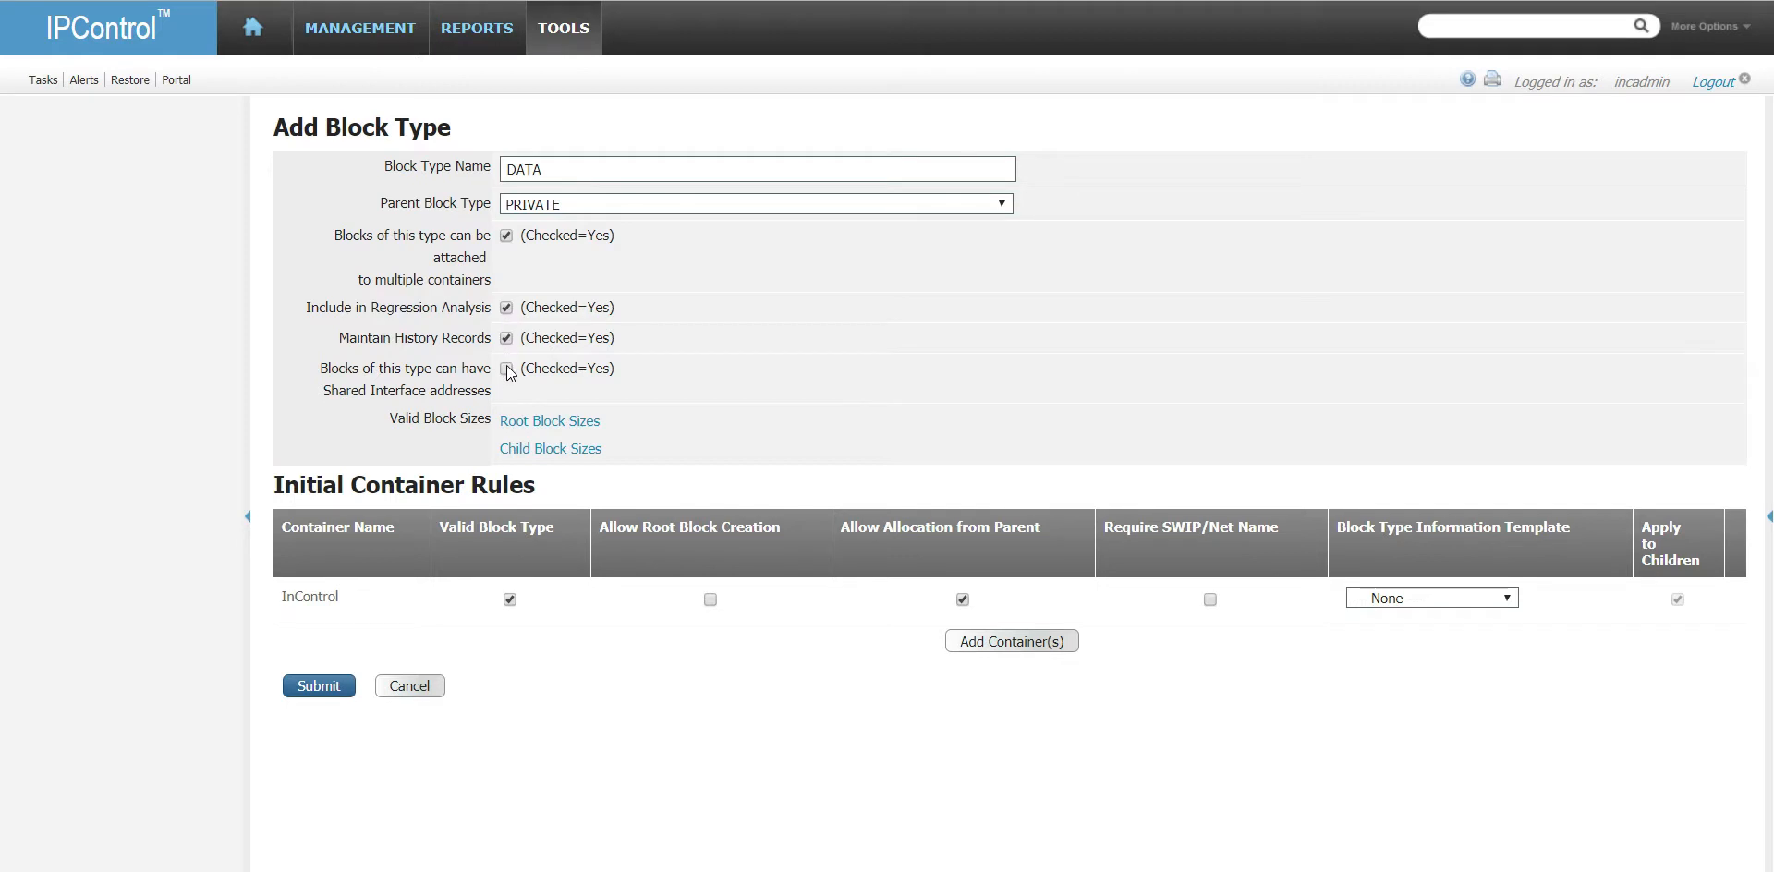
pyautogui.click(319, 684)
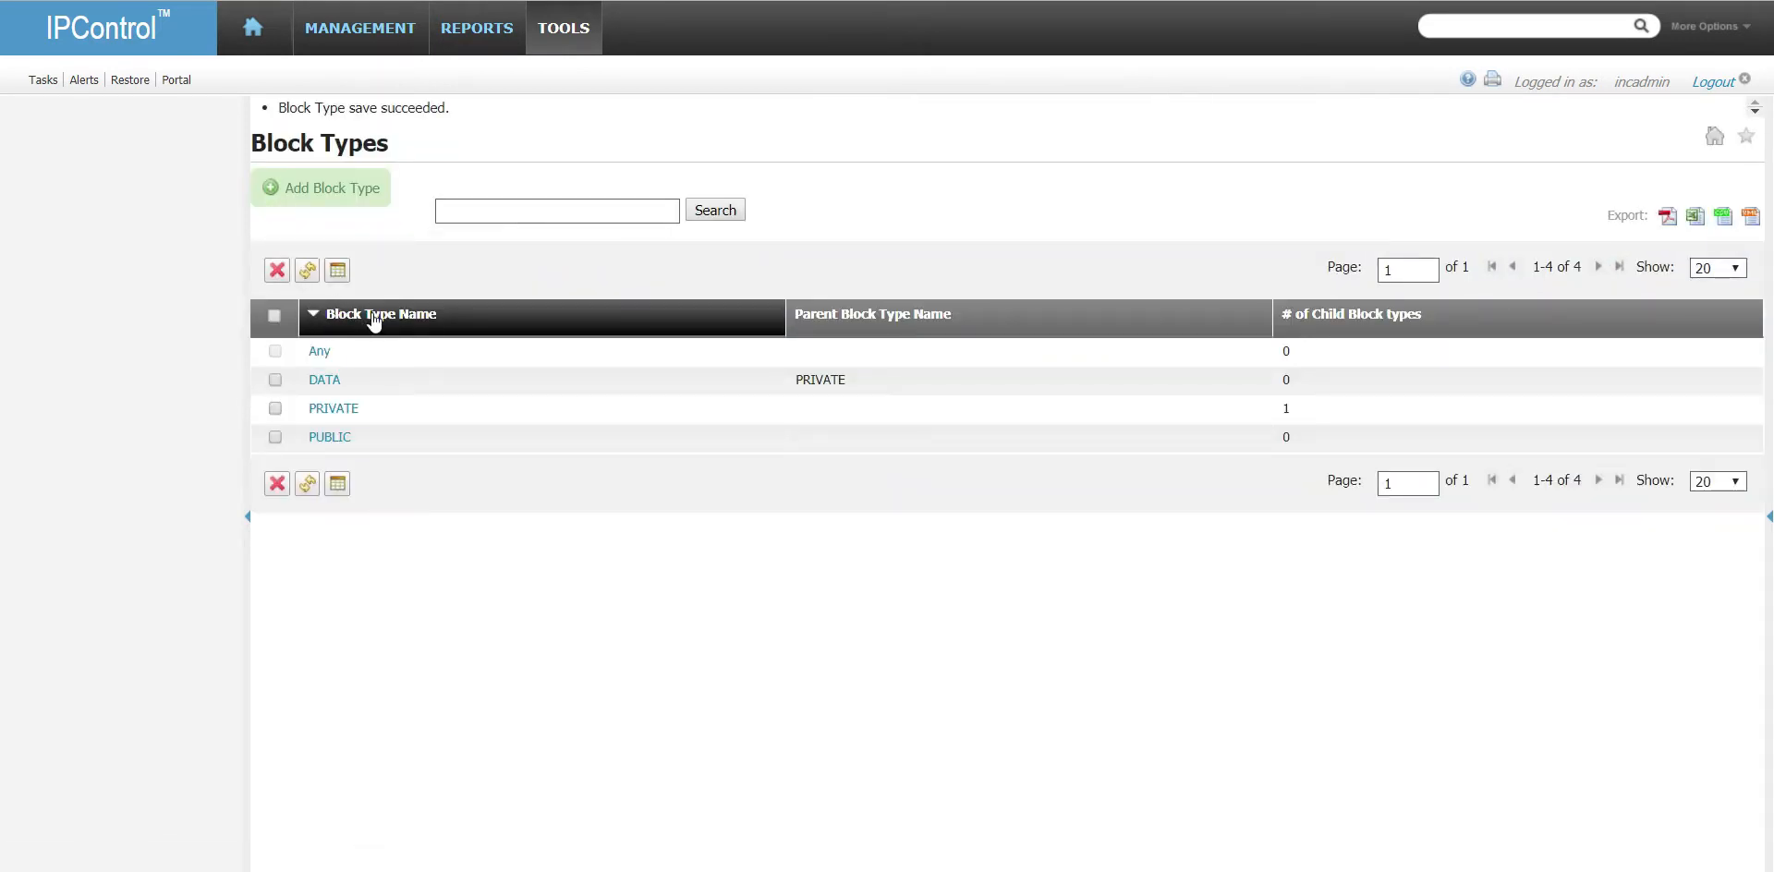
# - Add a WIRELESS block type under parent PRIVATE with multiple-container attachment, regression analysis, history records and shared interface addresses enabled
pyautogui.click(321, 188)
pyautogui.write('W')
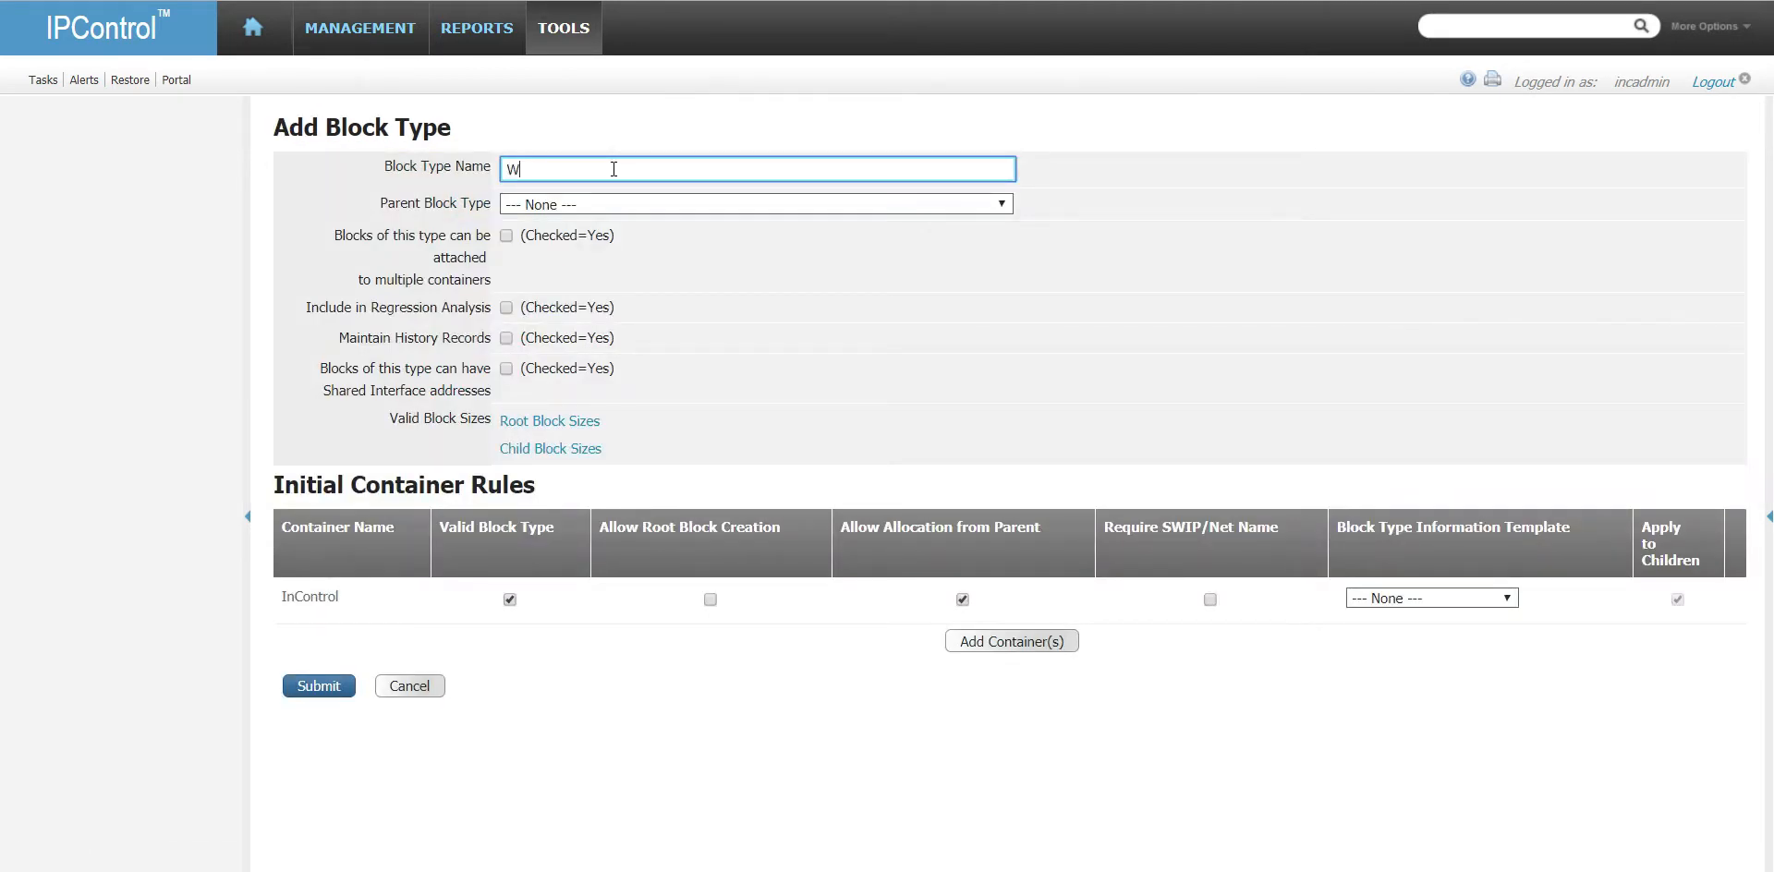
pyautogui.write('IRELESS')
pyautogui.press('Tab')
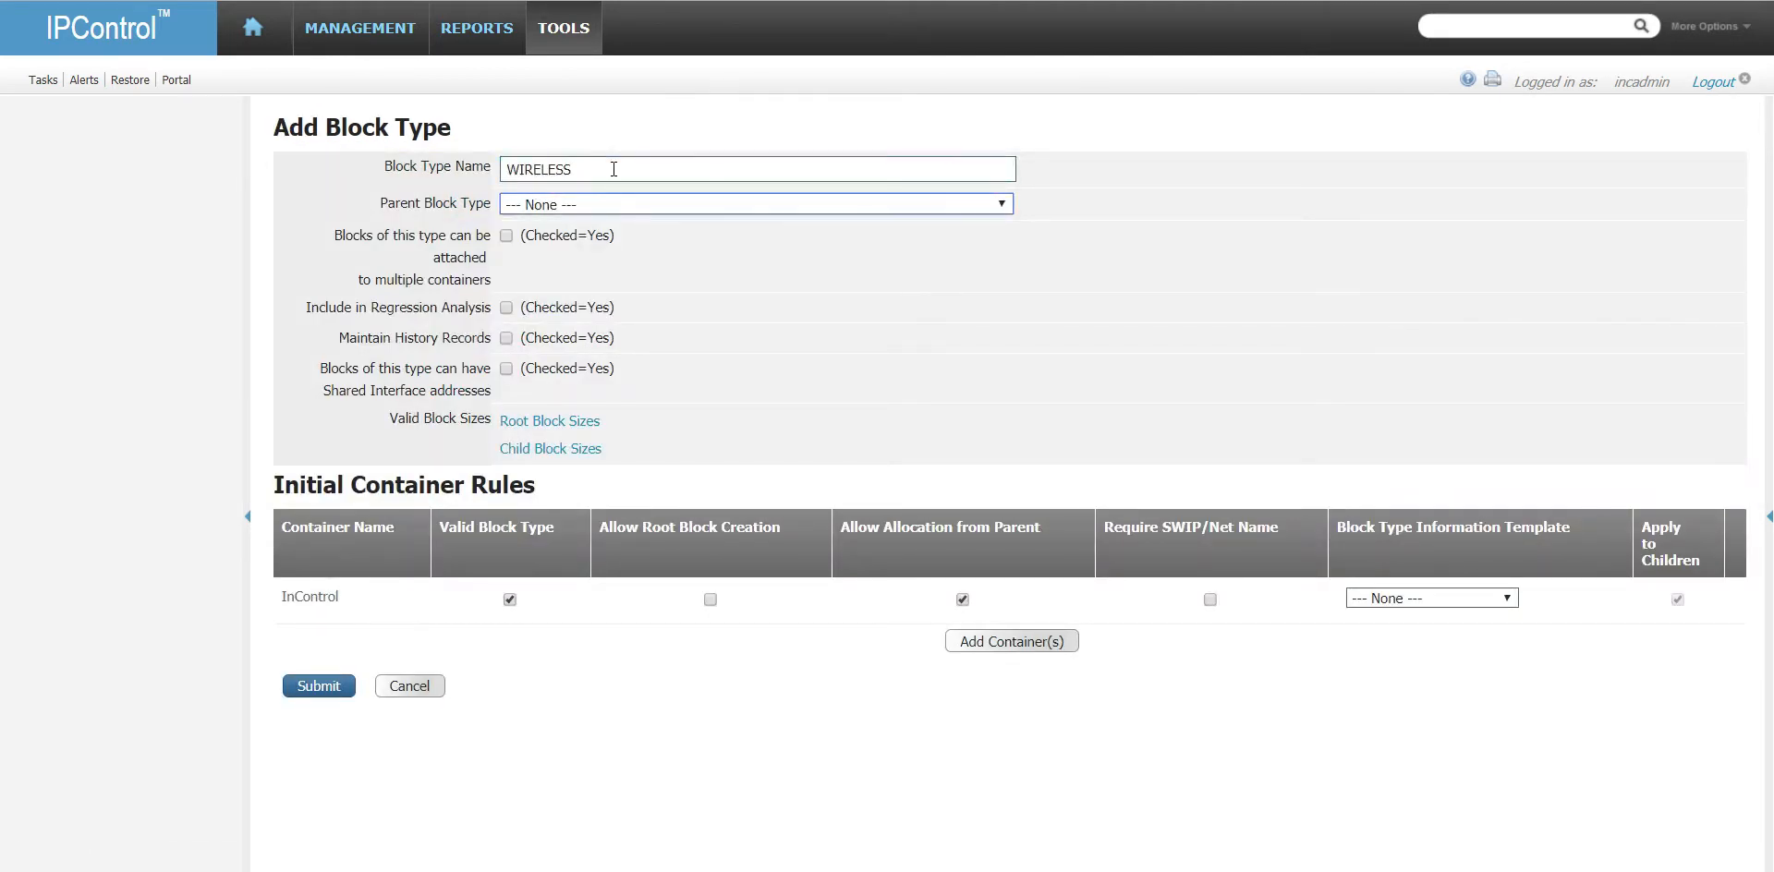
pyautogui.click(564, 204)
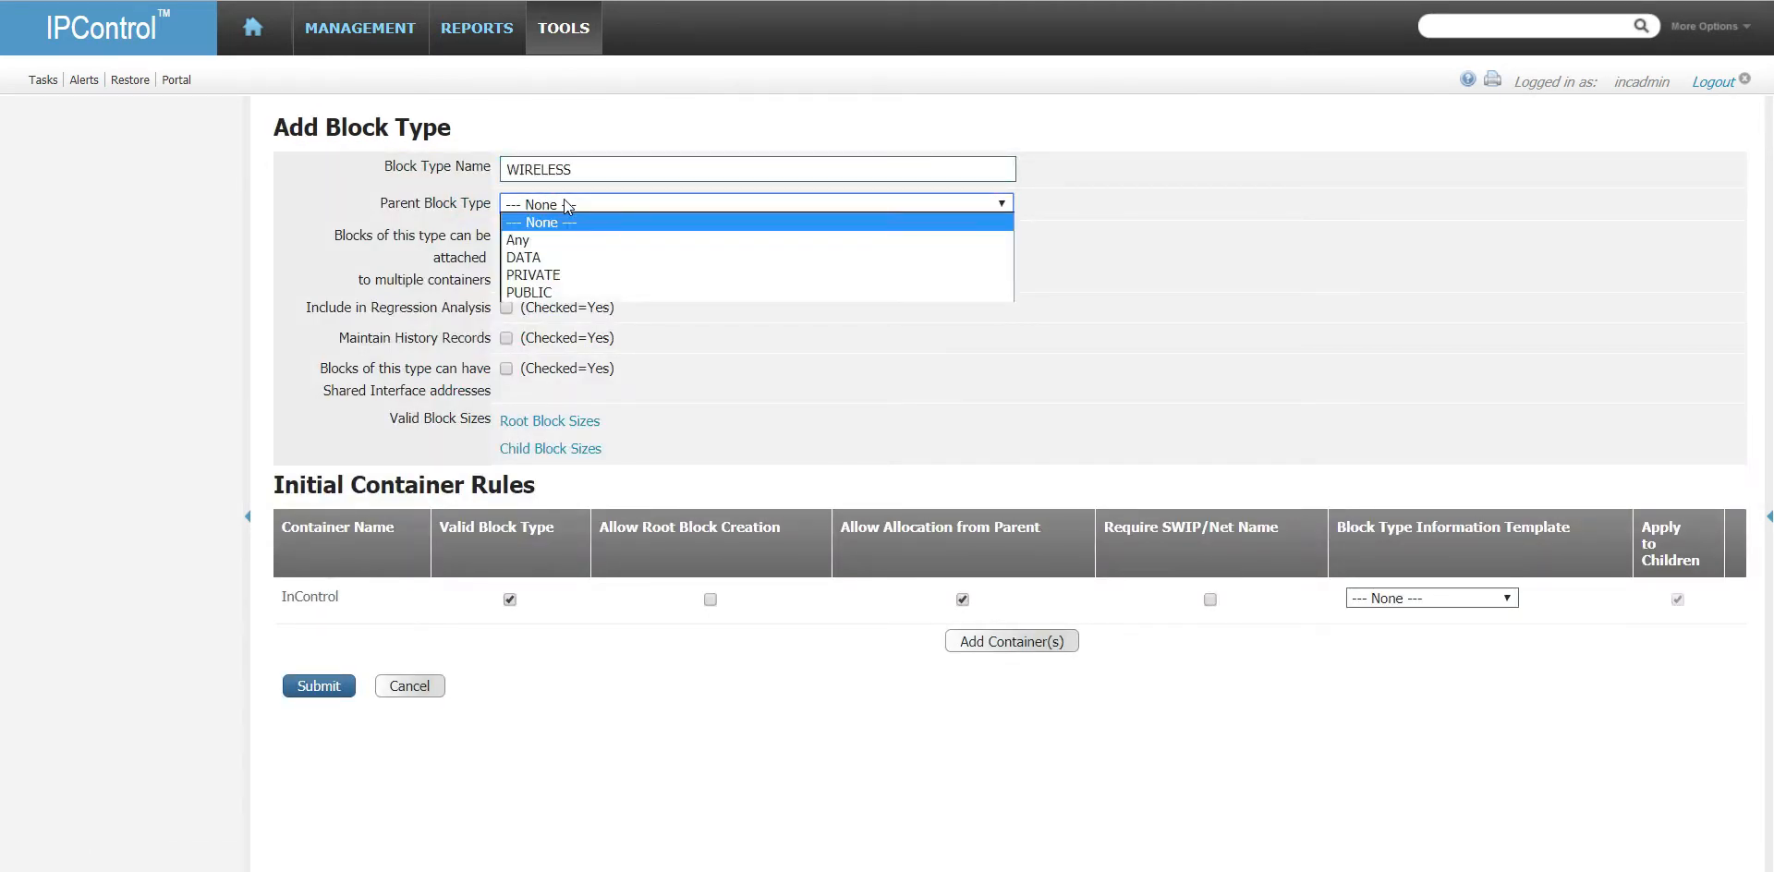
pyautogui.click(571, 275)
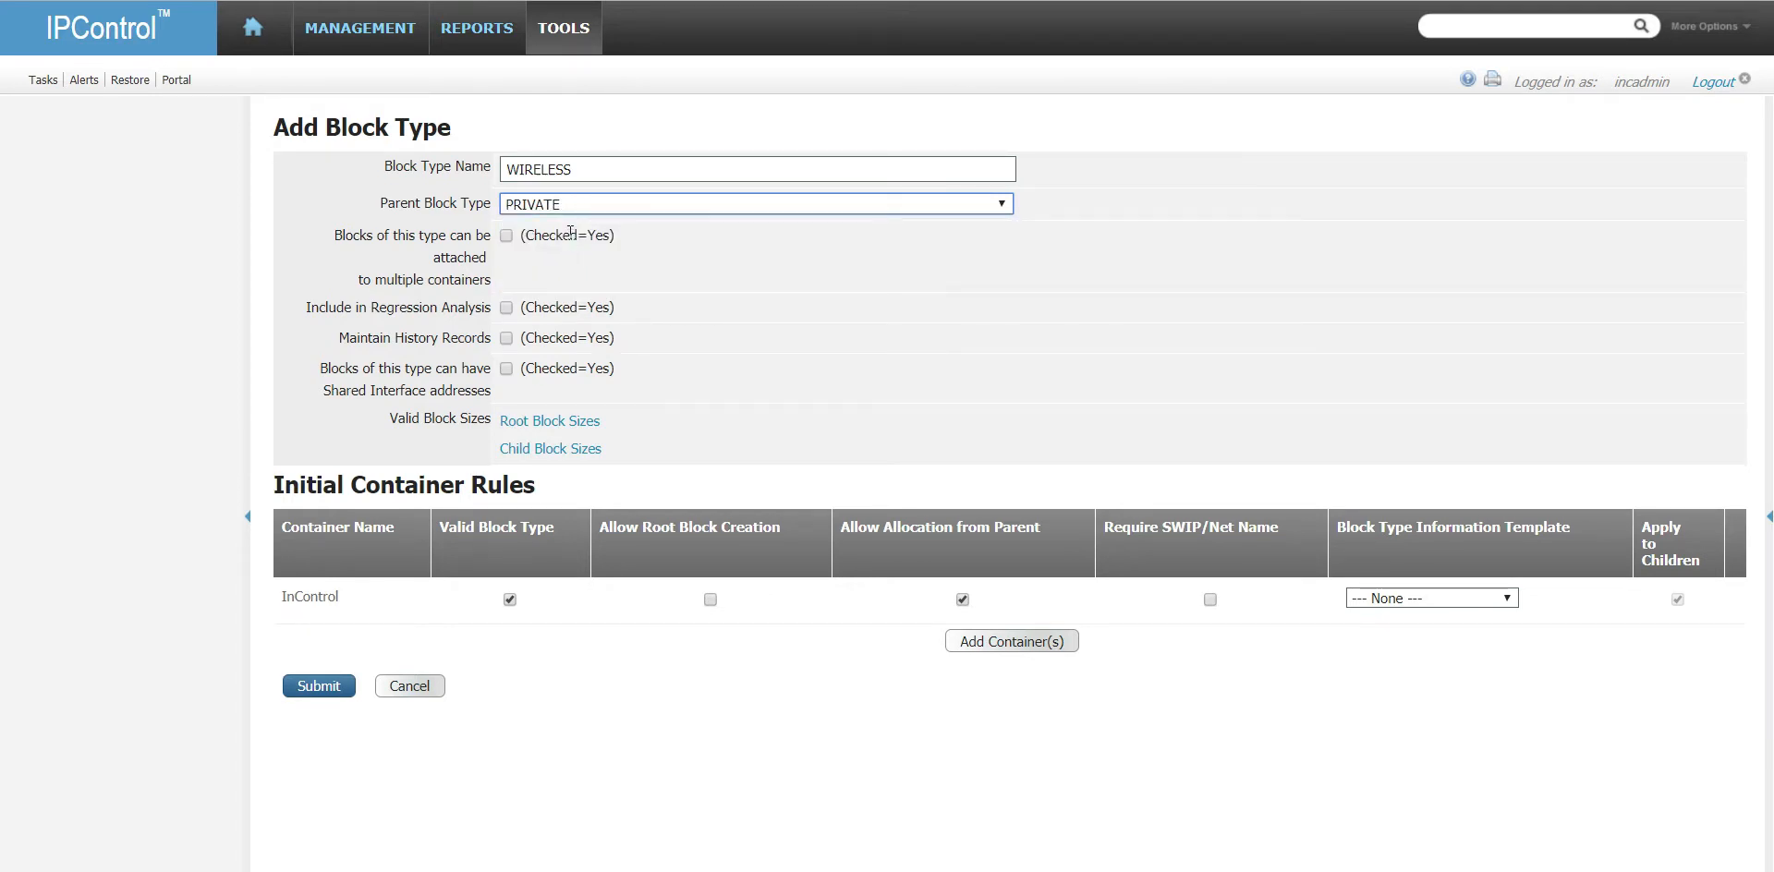
pyautogui.click(506, 236)
pyautogui.click(507, 308)
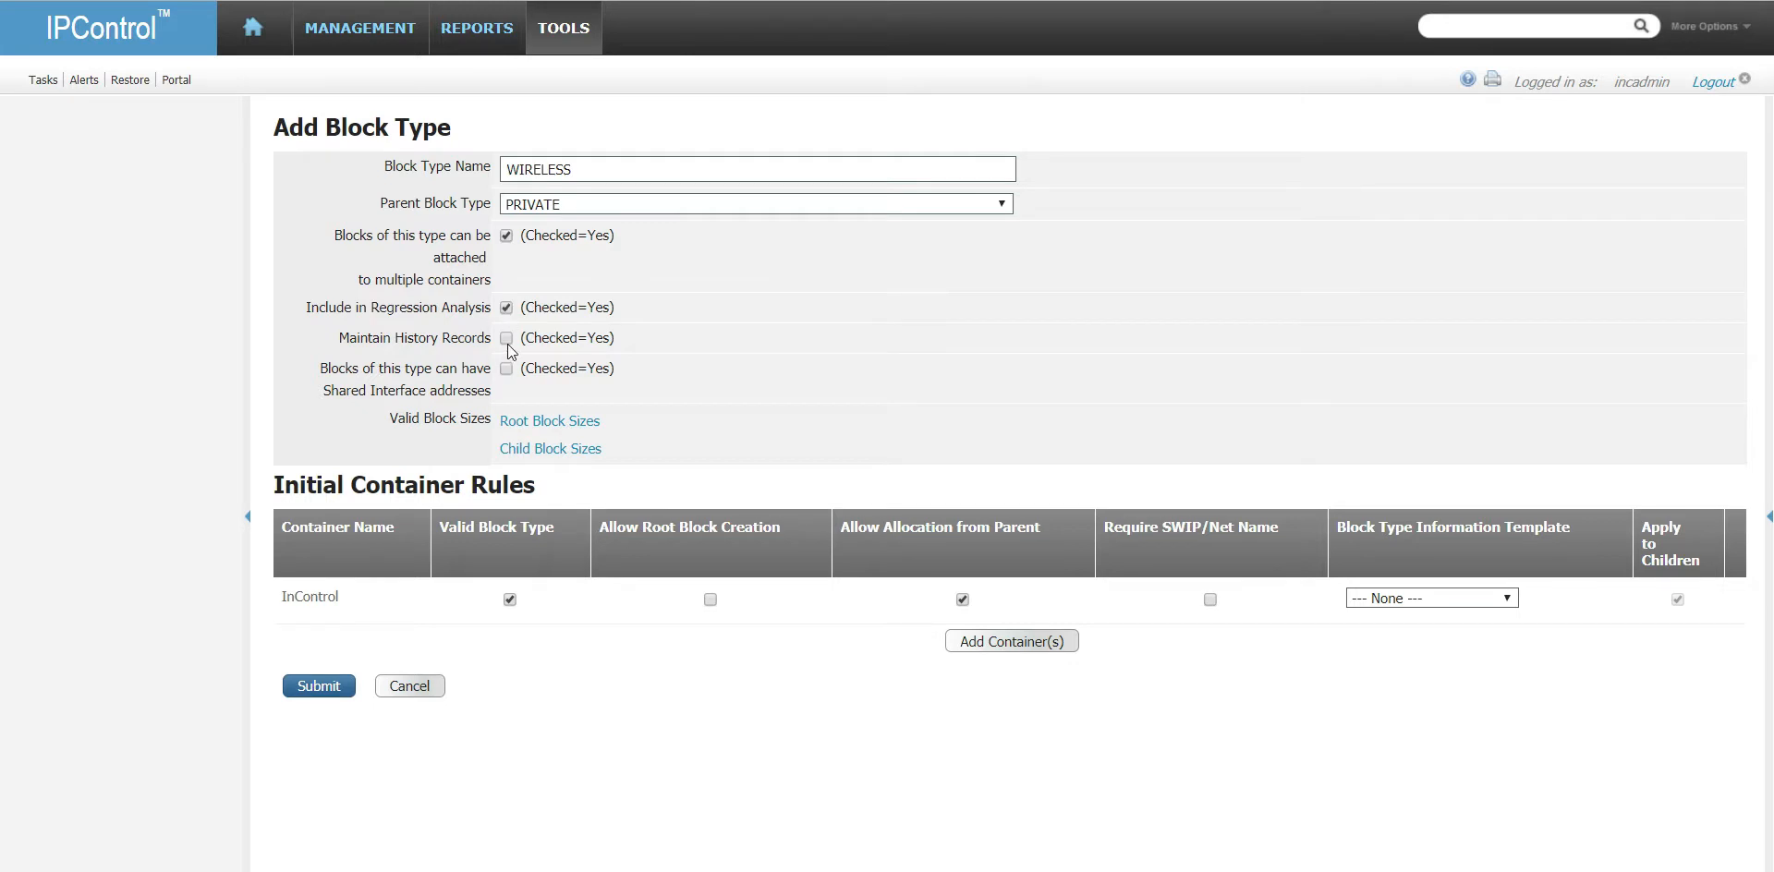
pyautogui.click(507, 338)
pyautogui.click(507, 369)
pyautogui.click(307, 695)
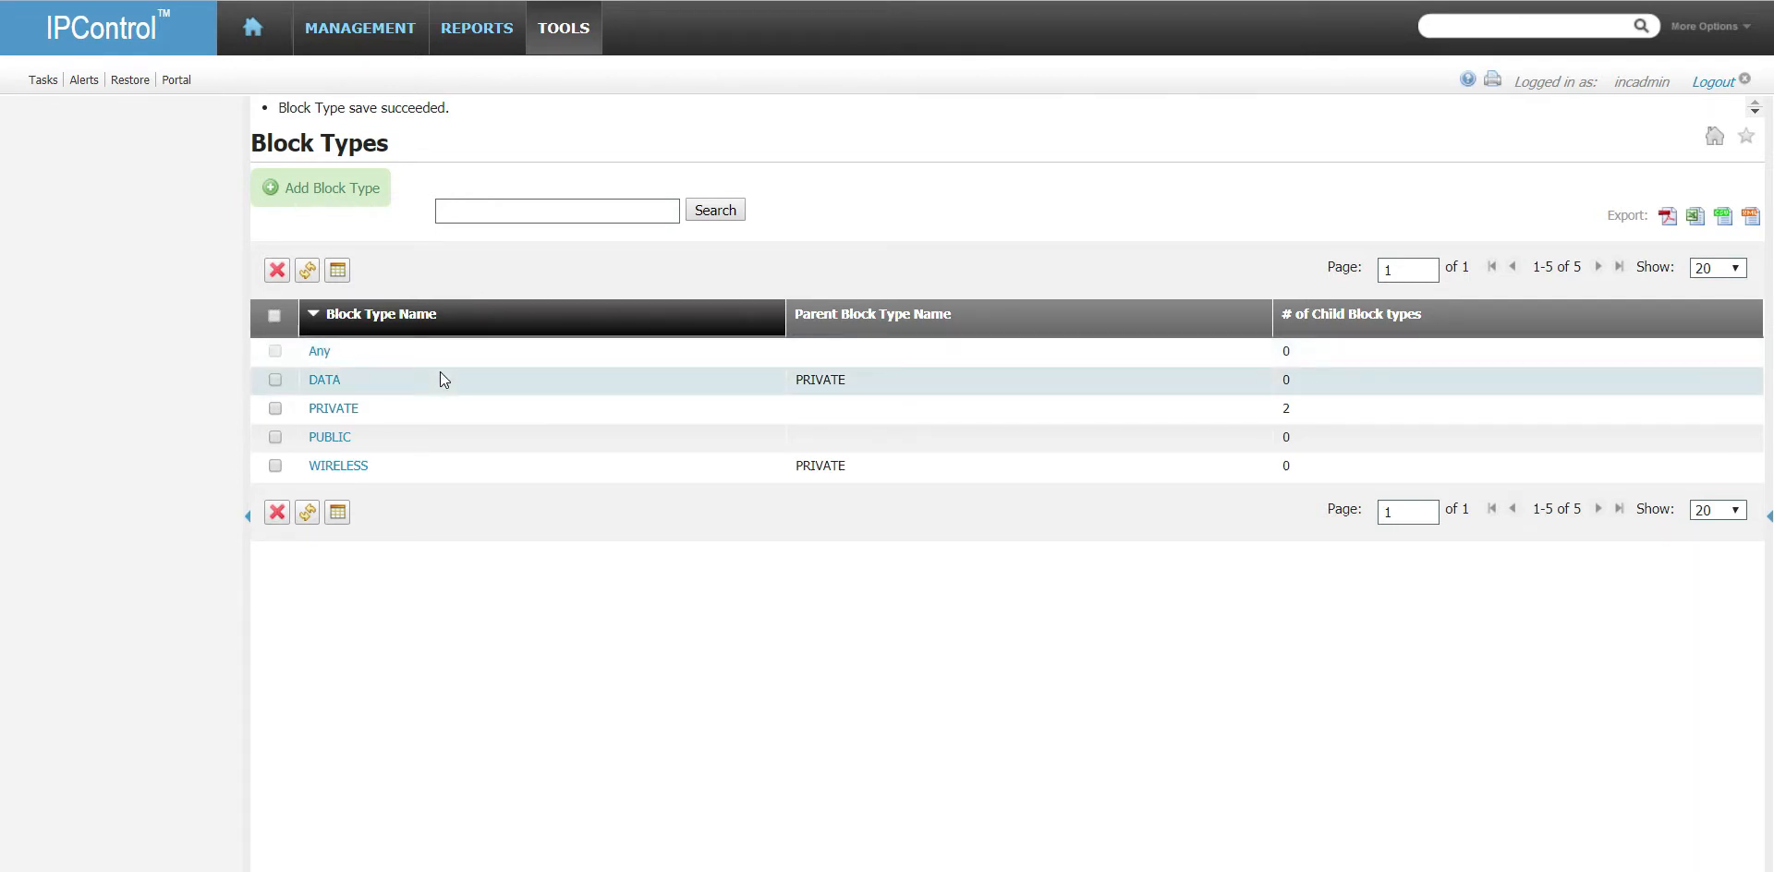
# - Add a HOSTING block type under parent PUBLIC with multiple-container attachment, regression analysis, history records and shared interface addresses enabled
pyautogui.click(363, 190)
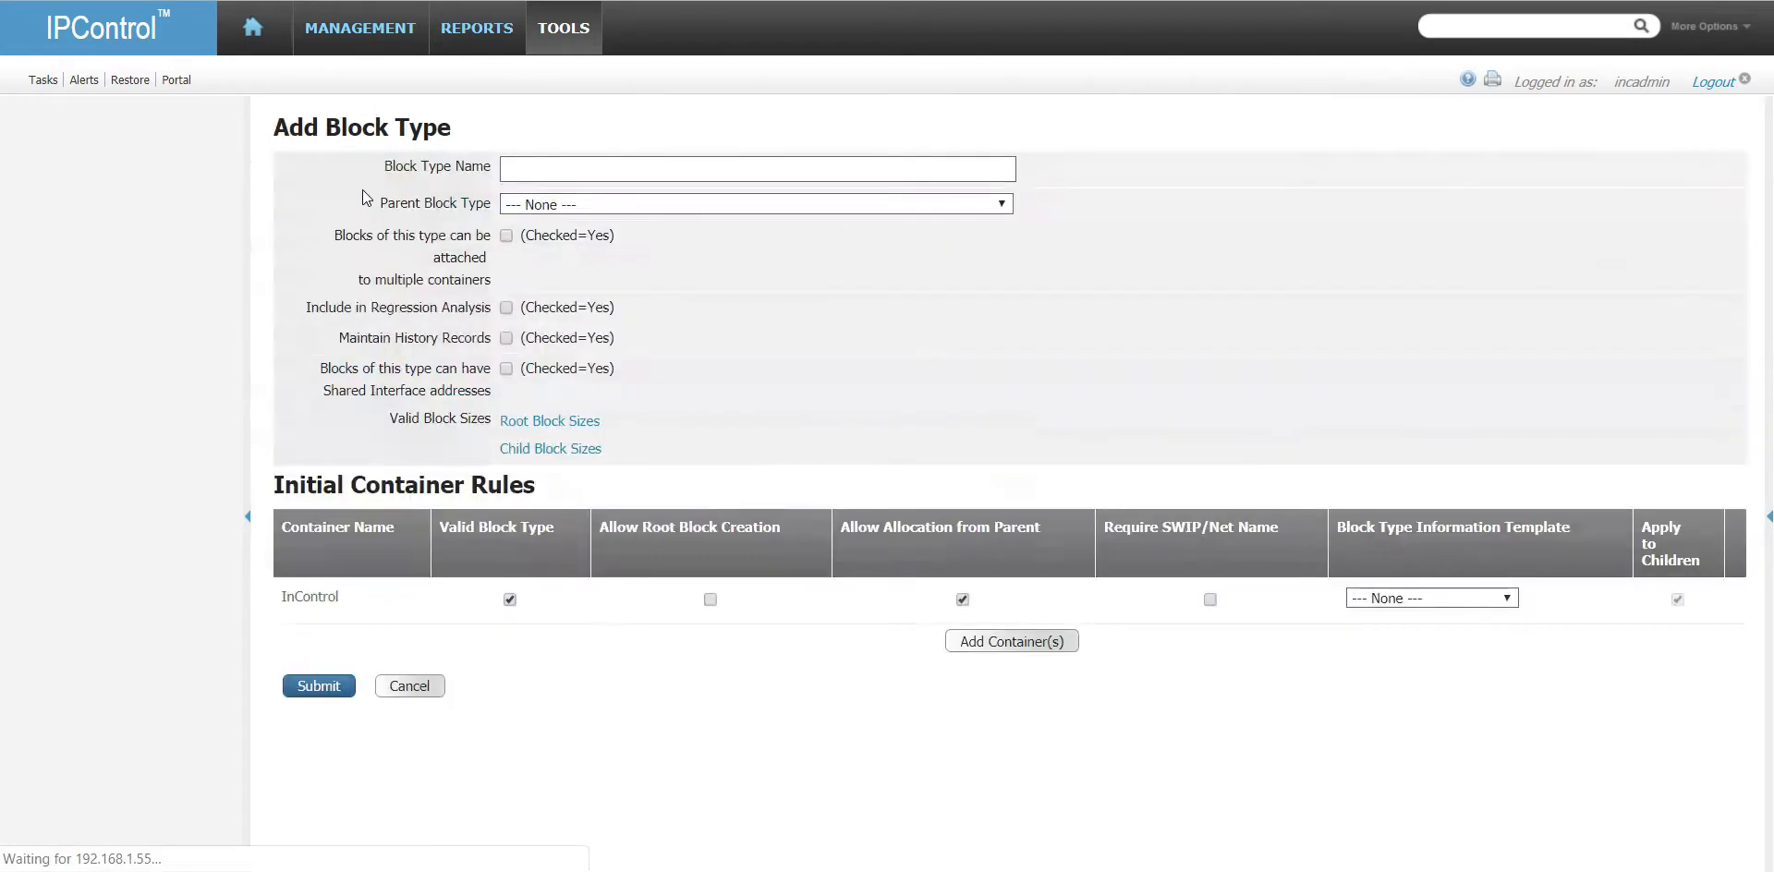
pyautogui.click(599, 170)
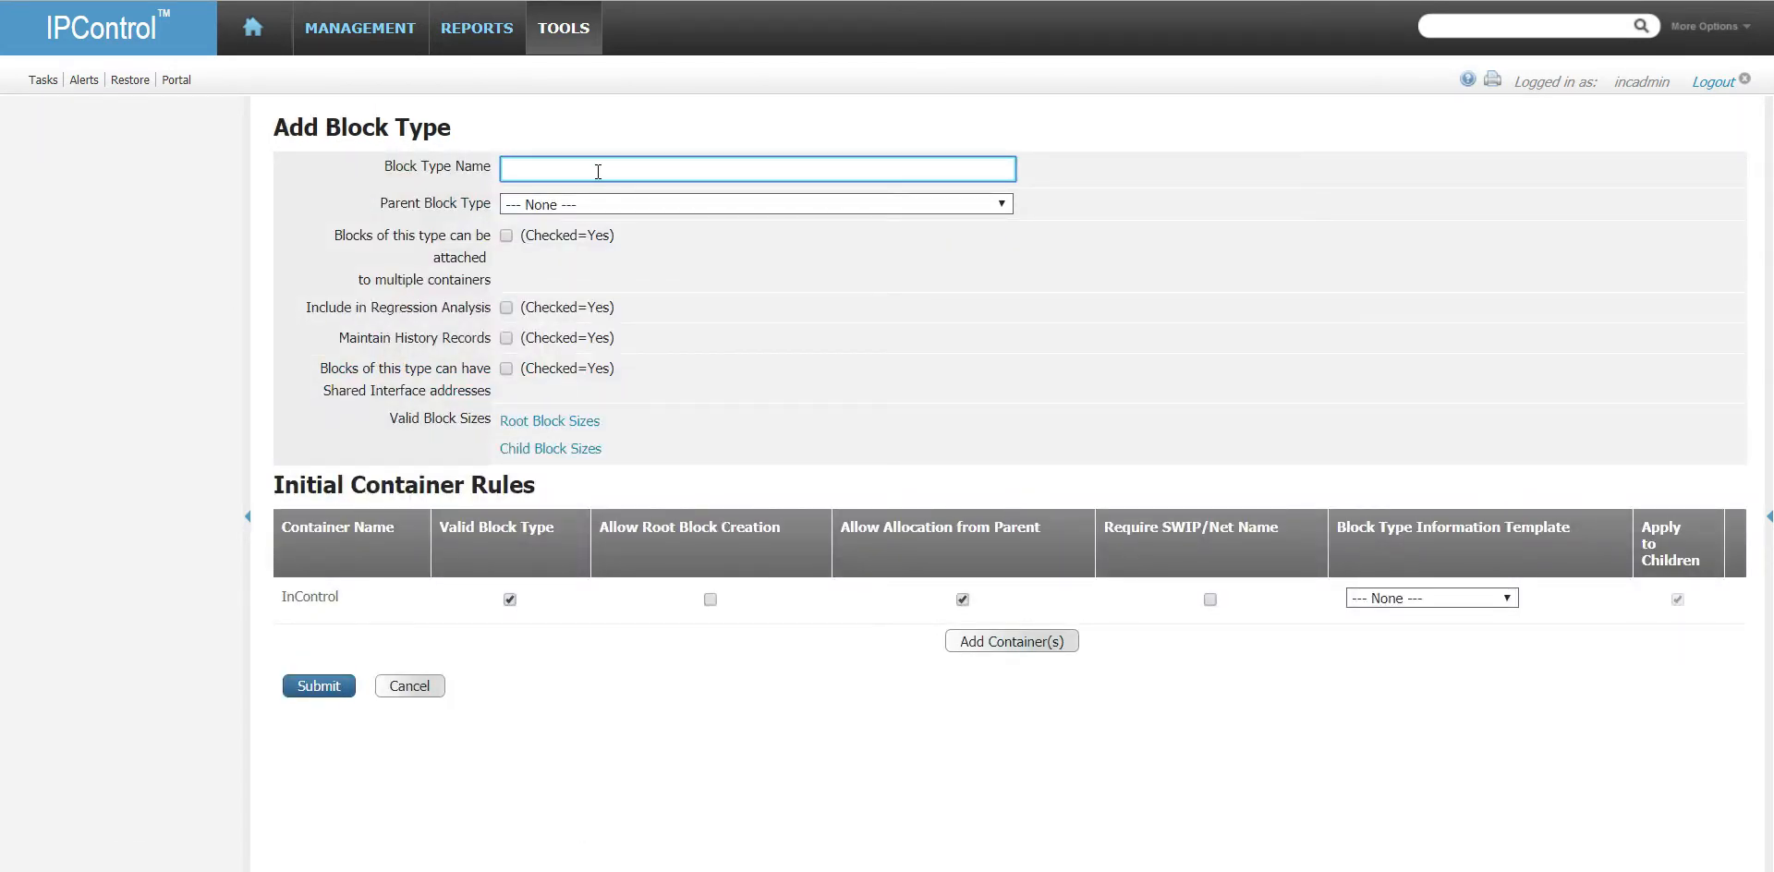
pyautogui.write('HOSTING')
pyautogui.press('Tab')
pyautogui.click(833, 198)
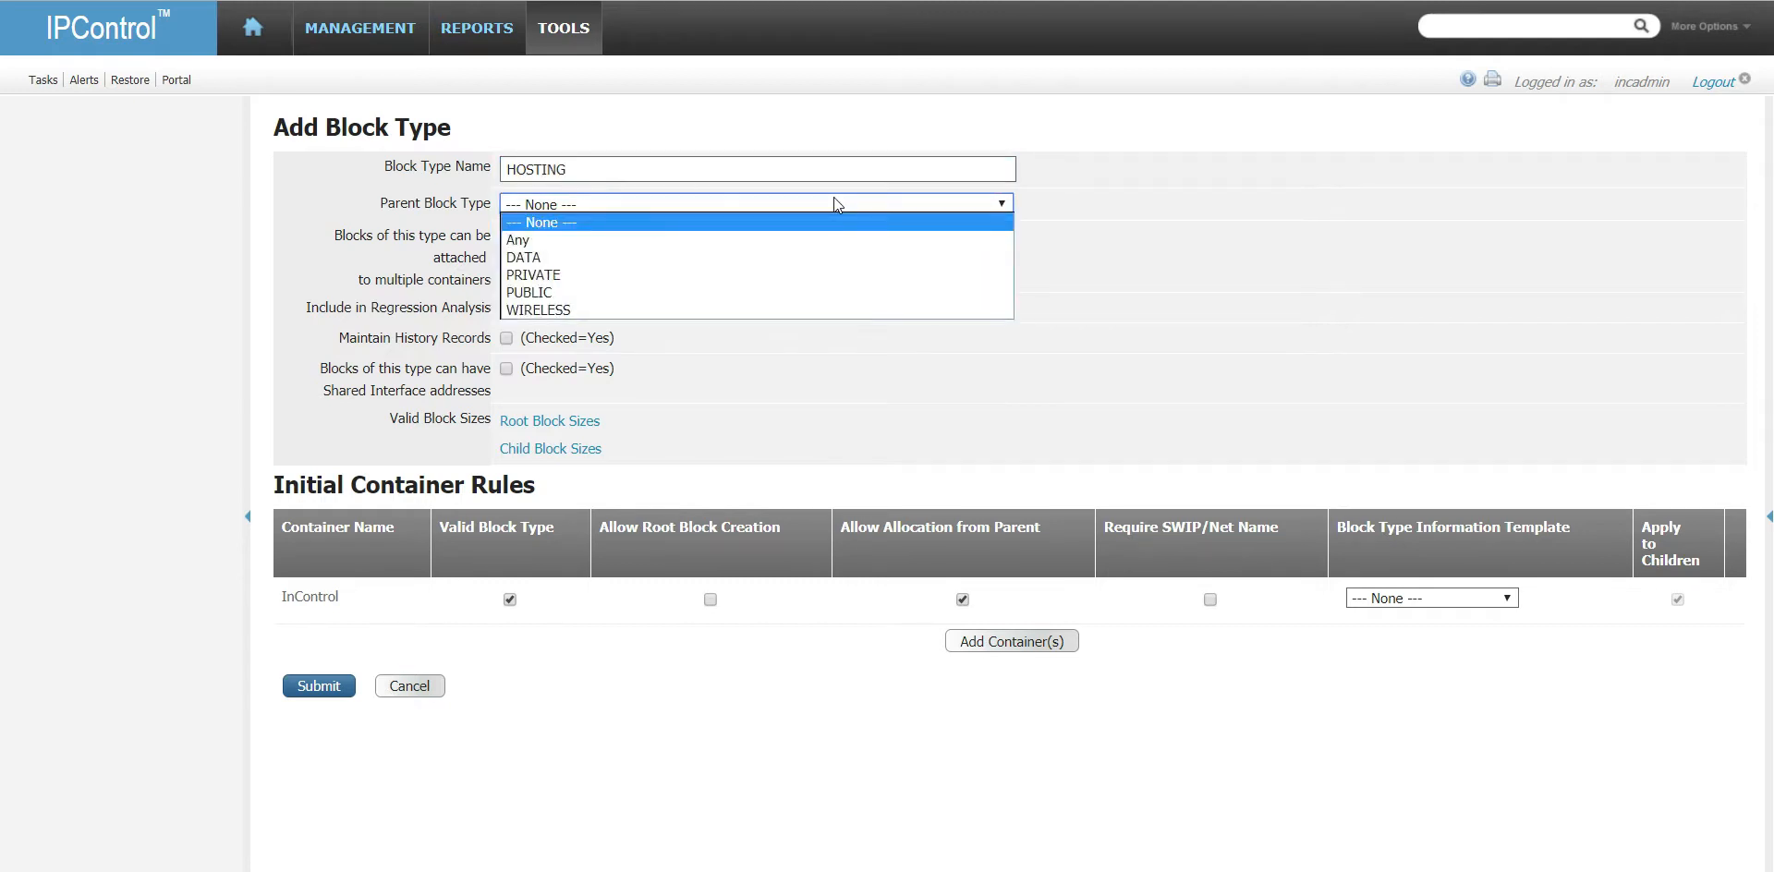
pyautogui.click(699, 291)
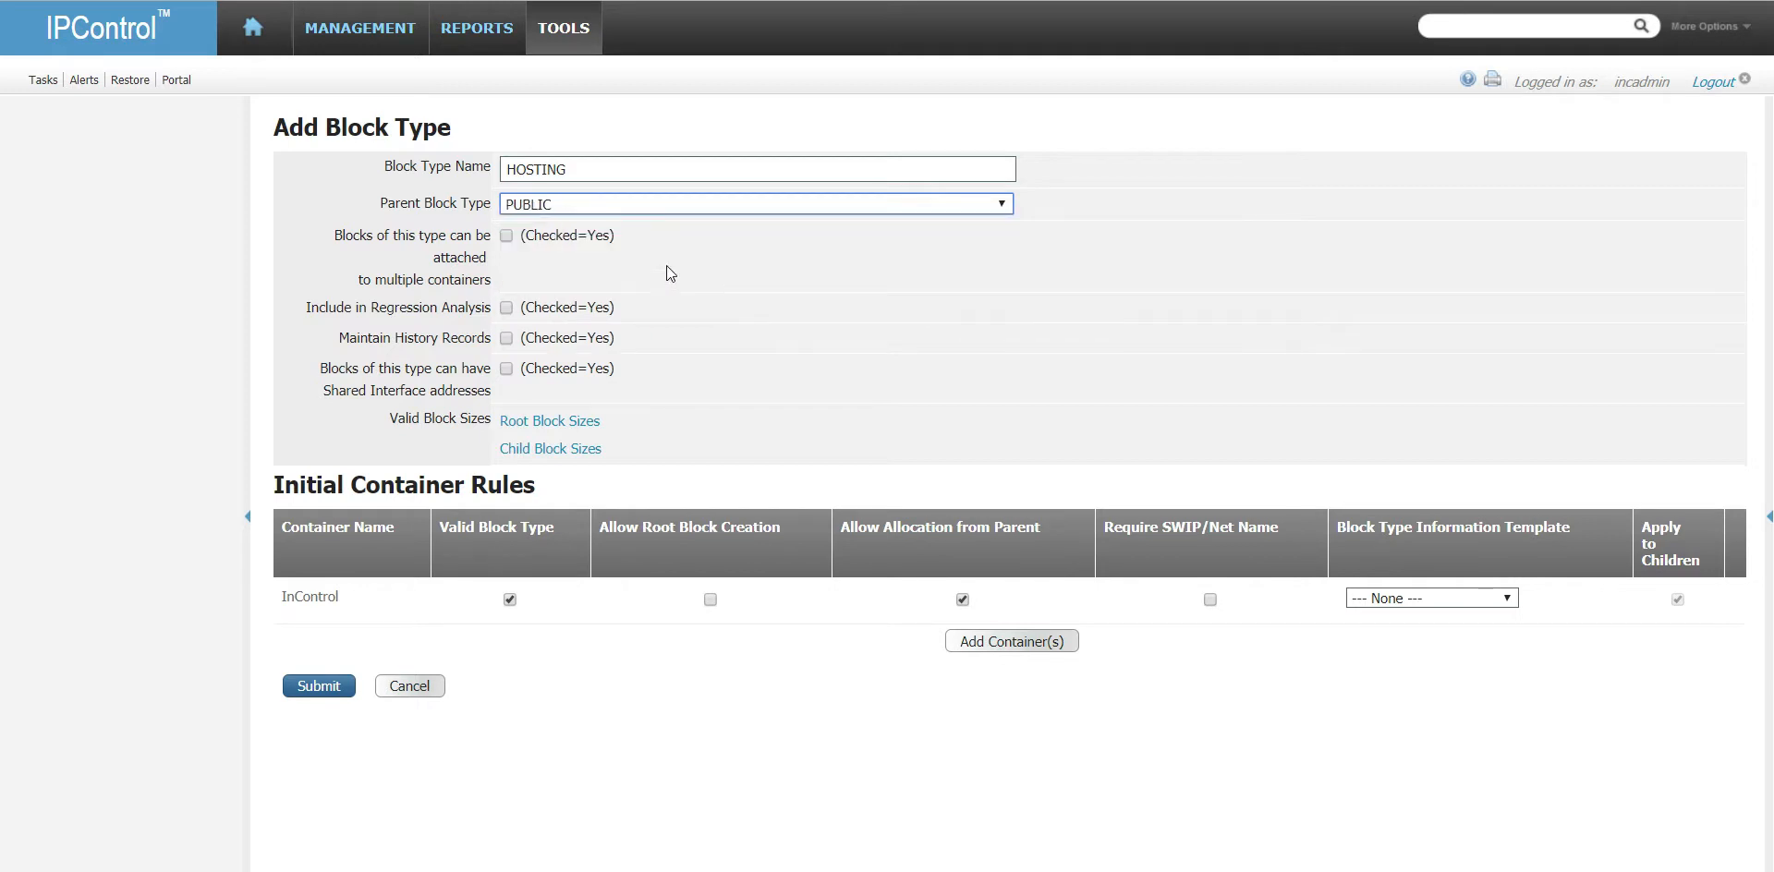
pyautogui.click(506, 236)
pyautogui.click(506, 338)
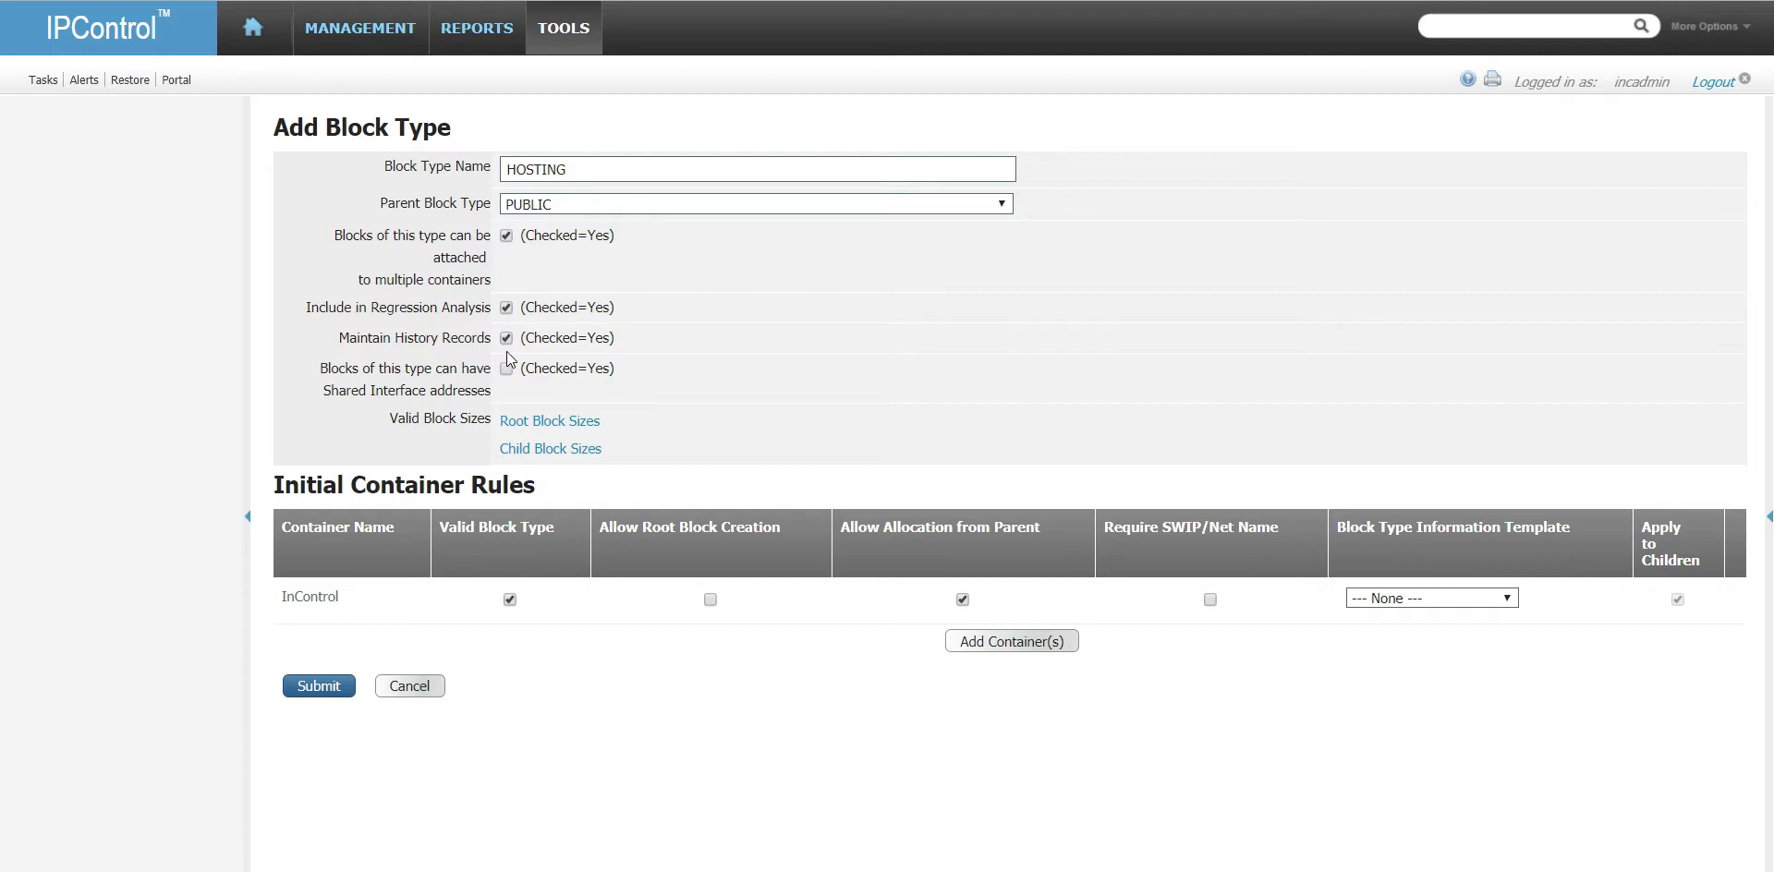
pyautogui.click(506, 369)
pyautogui.click(319, 685)
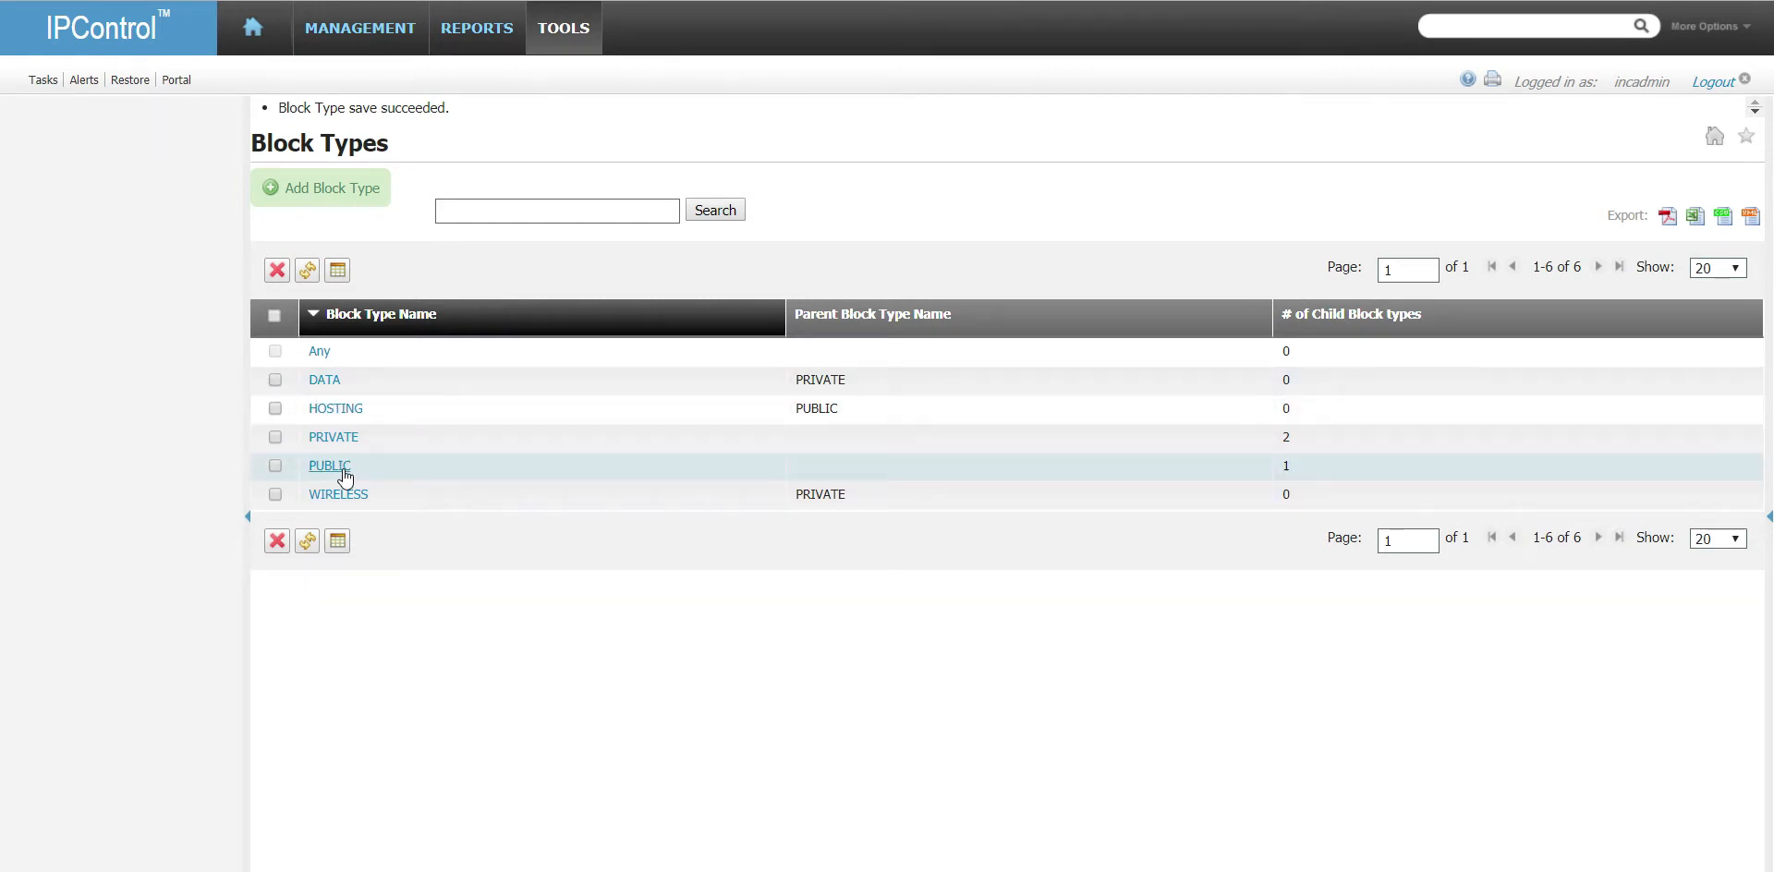
# - View the address block details of the InControl container and open the system policies and options
pyautogui.click(388, 34)
pyautogui.click(367, 106)
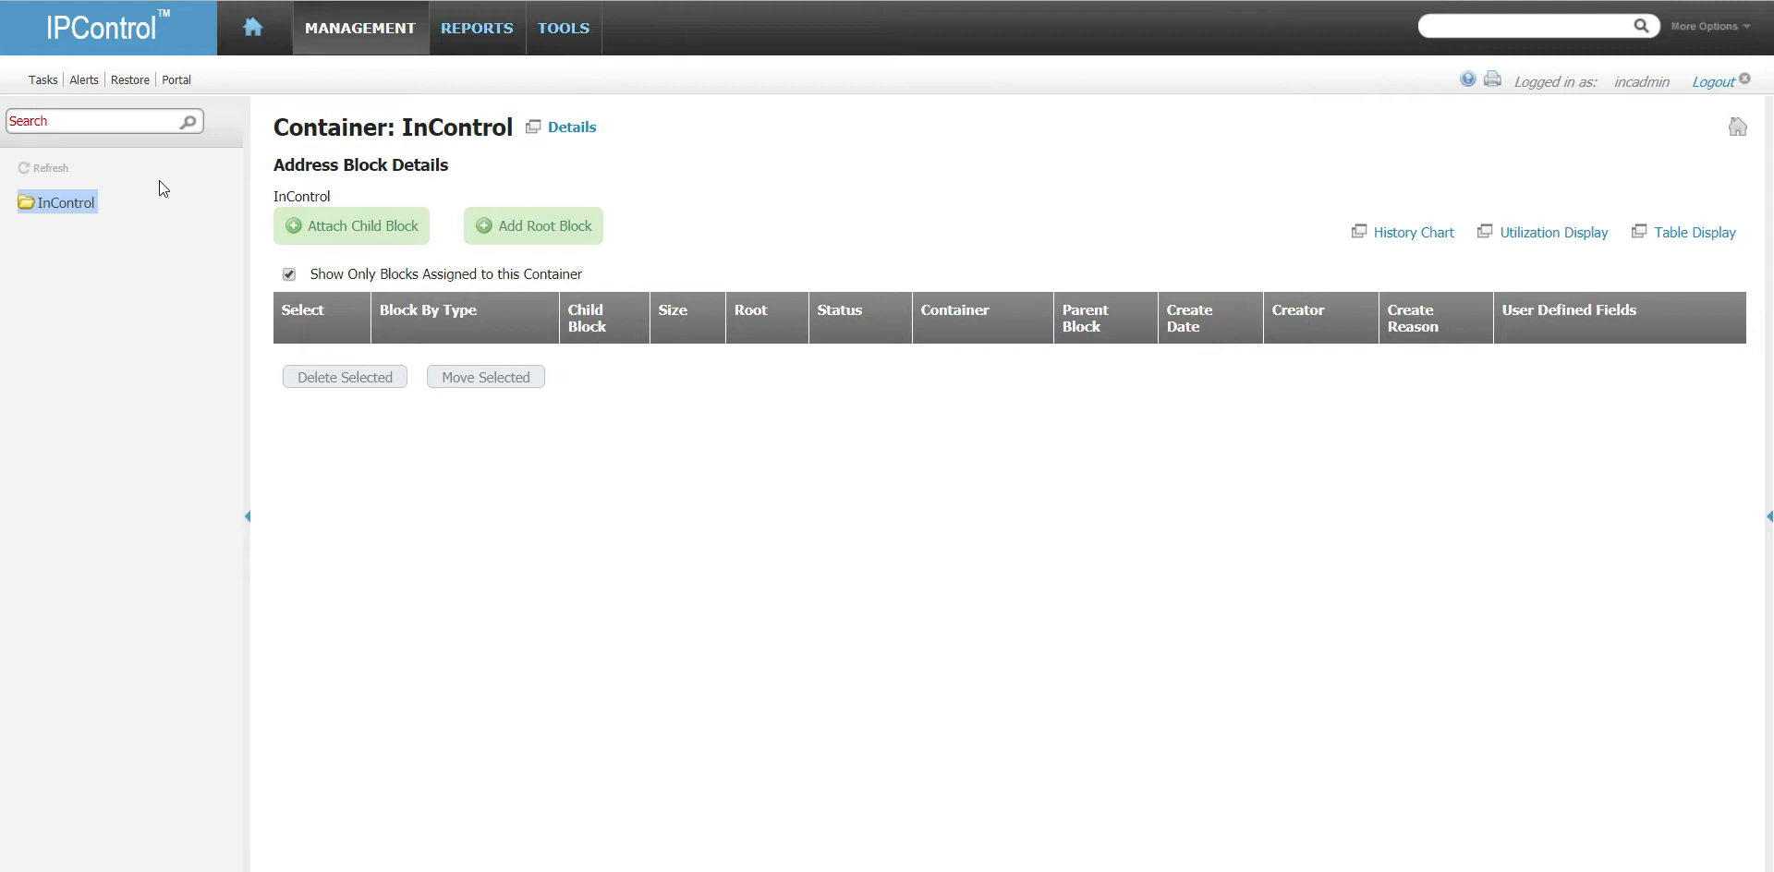
pyautogui.click(566, 31)
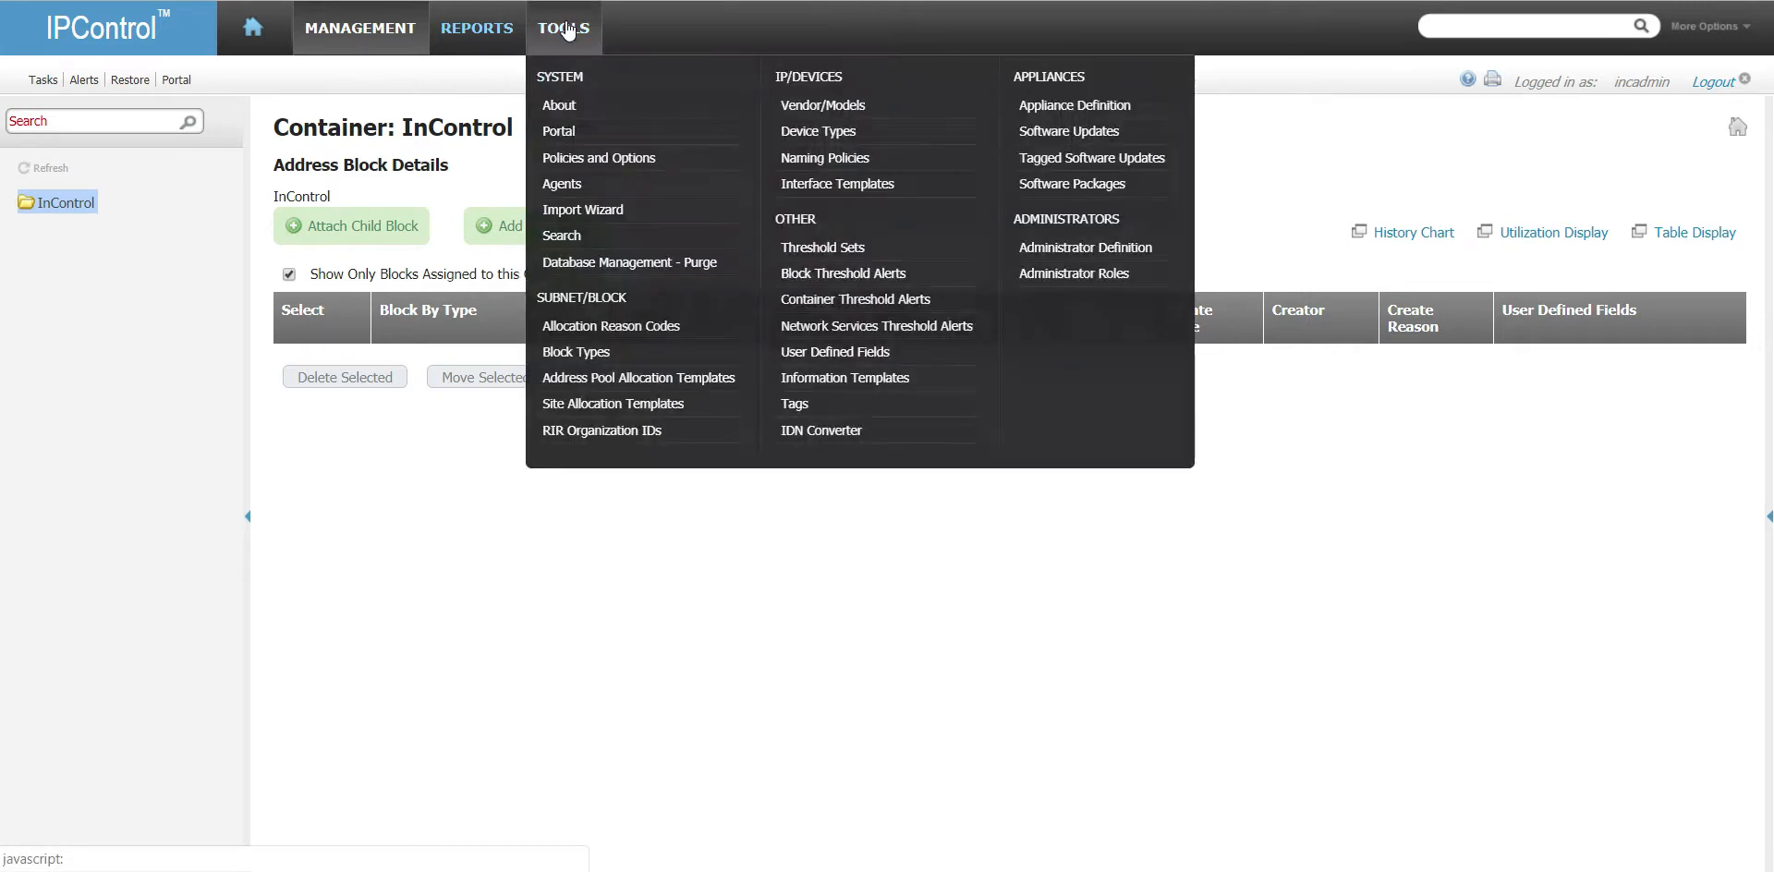
pyautogui.click(613, 158)
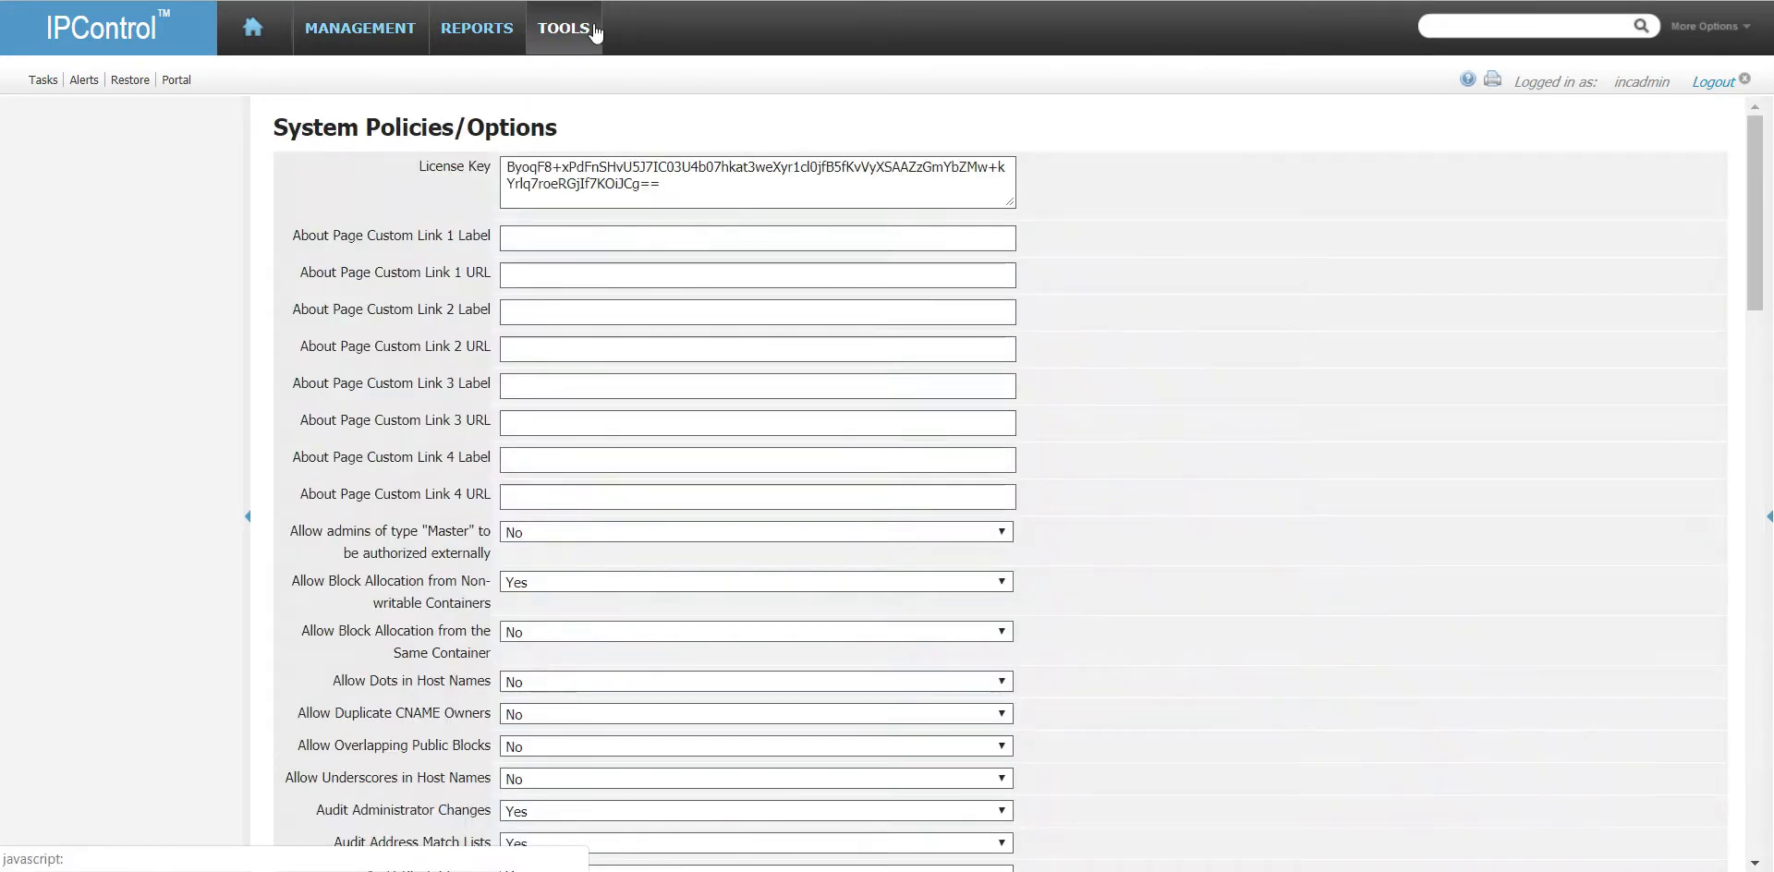
pyautogui.click(583, 27)
pyautogui.click(625, 136)
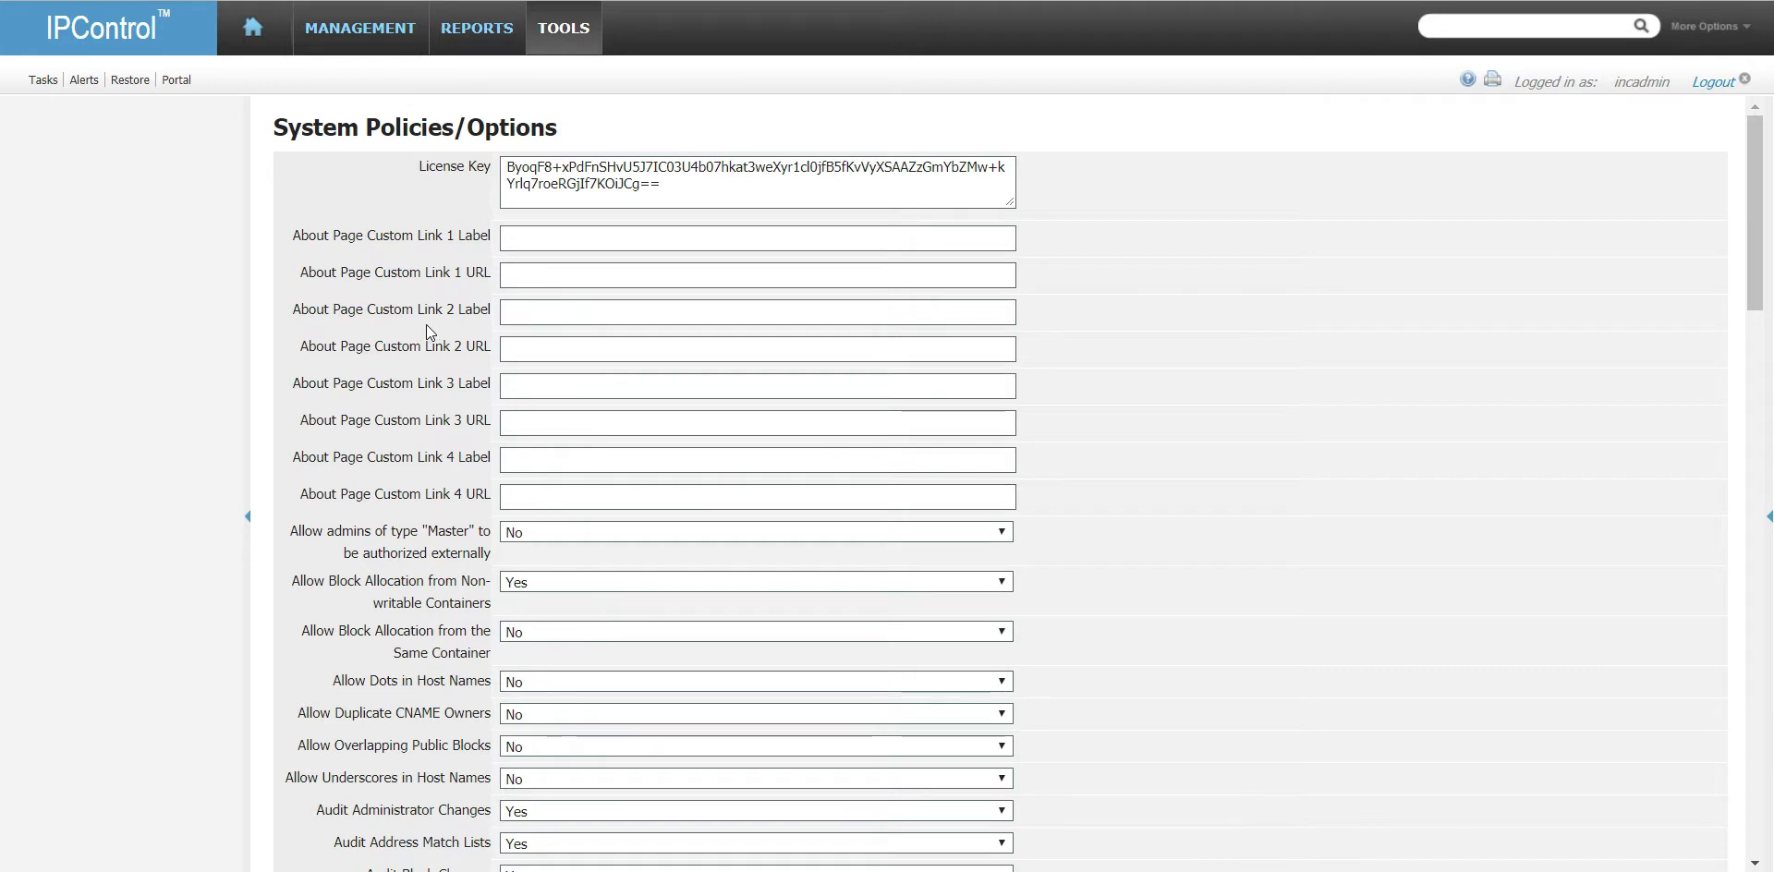
# - Set Allow Block Allocation from the Same Container to Yes and save the system policies
pyautogui.scroll(-1, 425, 324)
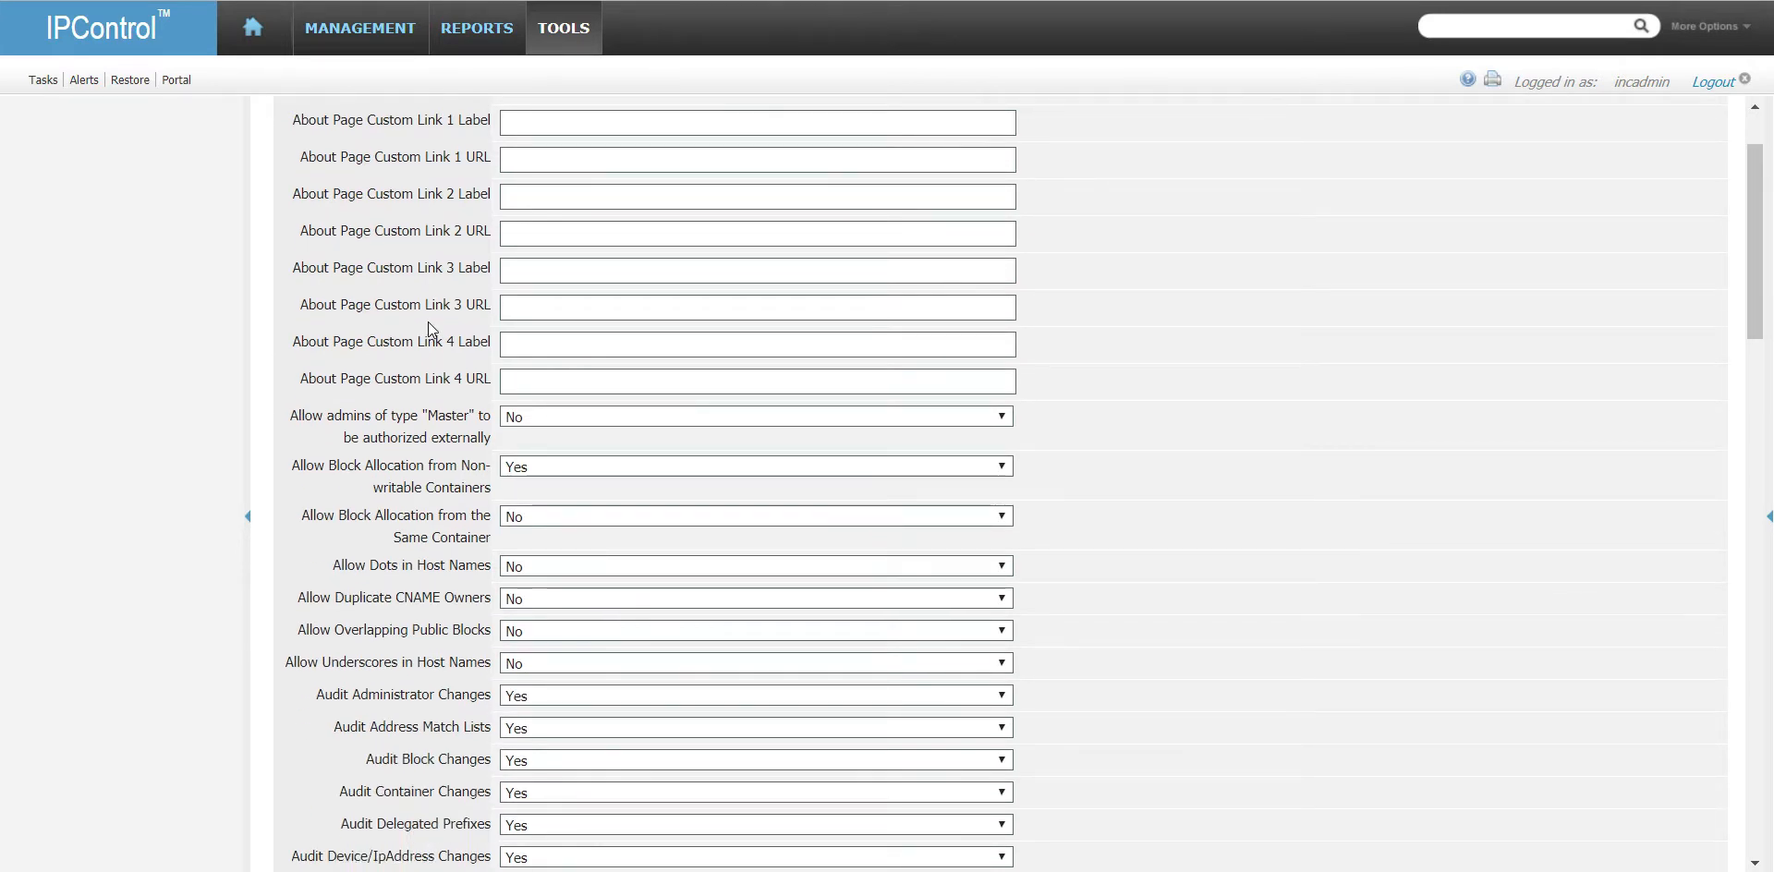
pyautogui.scroll(-1, 436, 316)
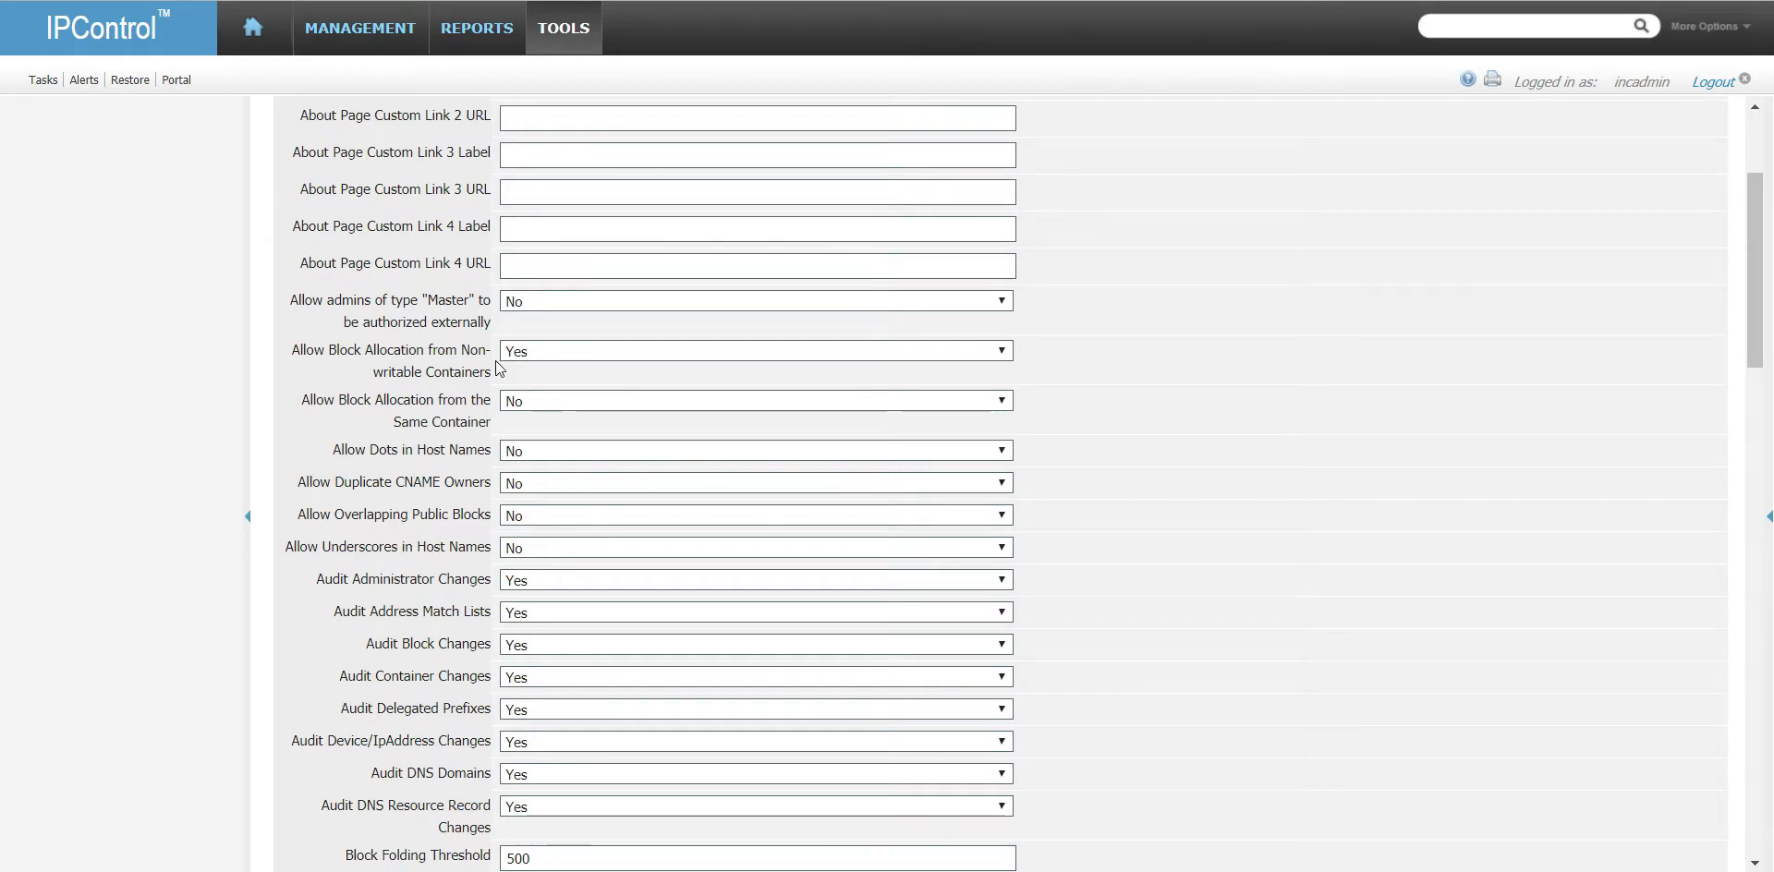
pyautogui.click(551, 399)
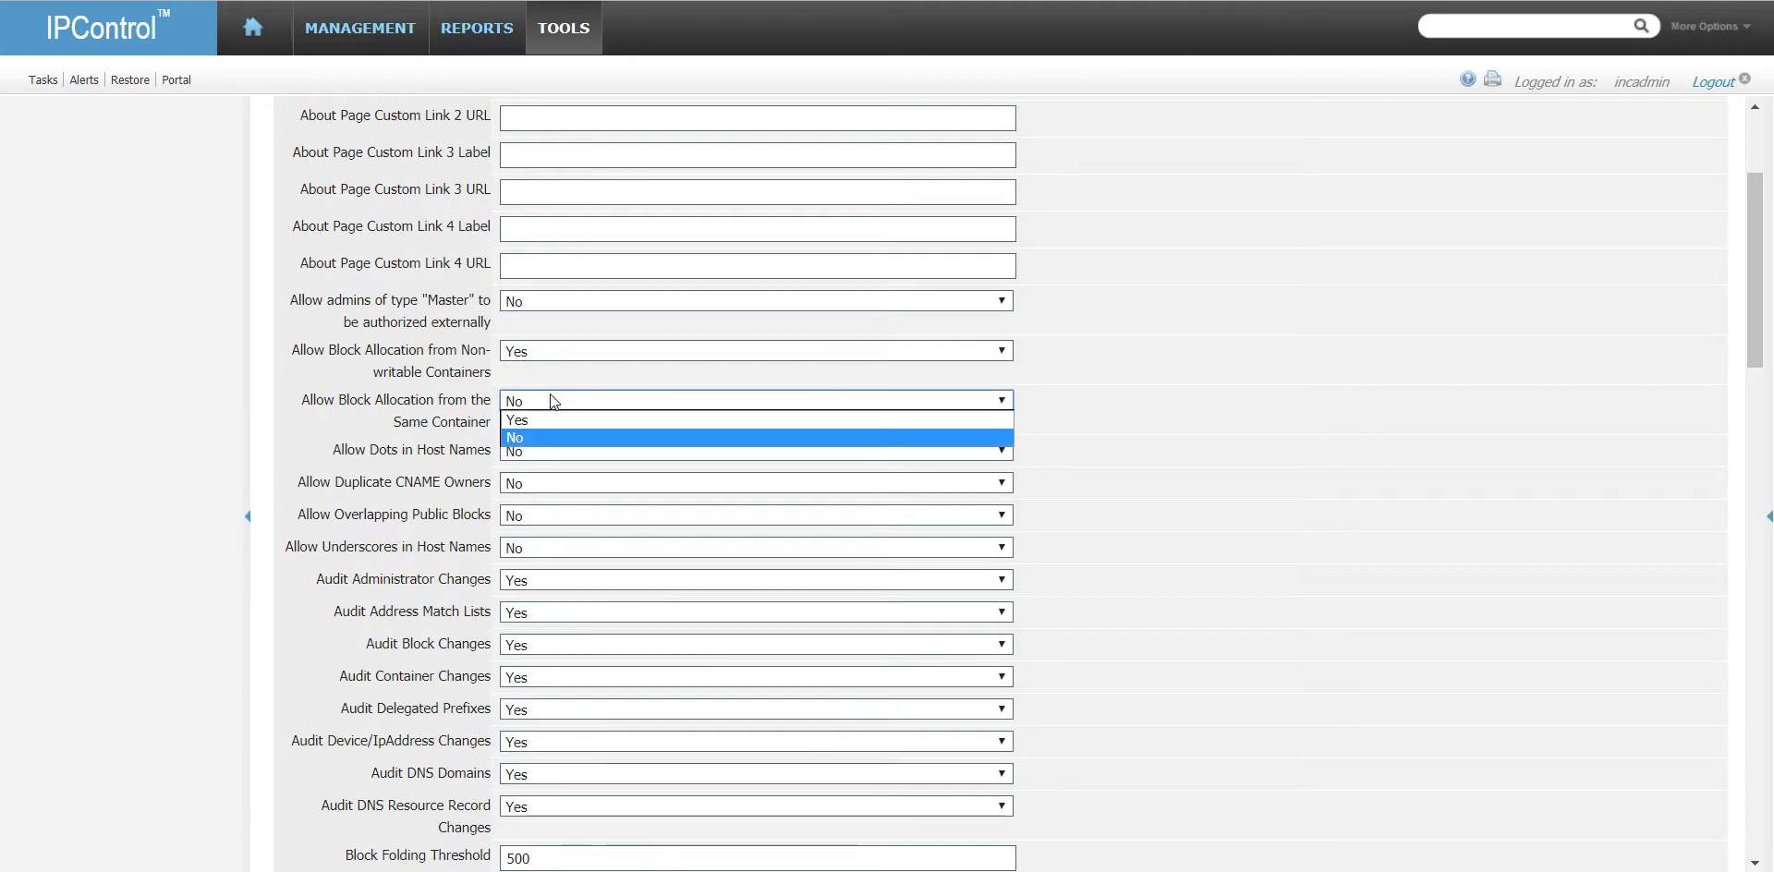
pyautogui.click(562, 421)
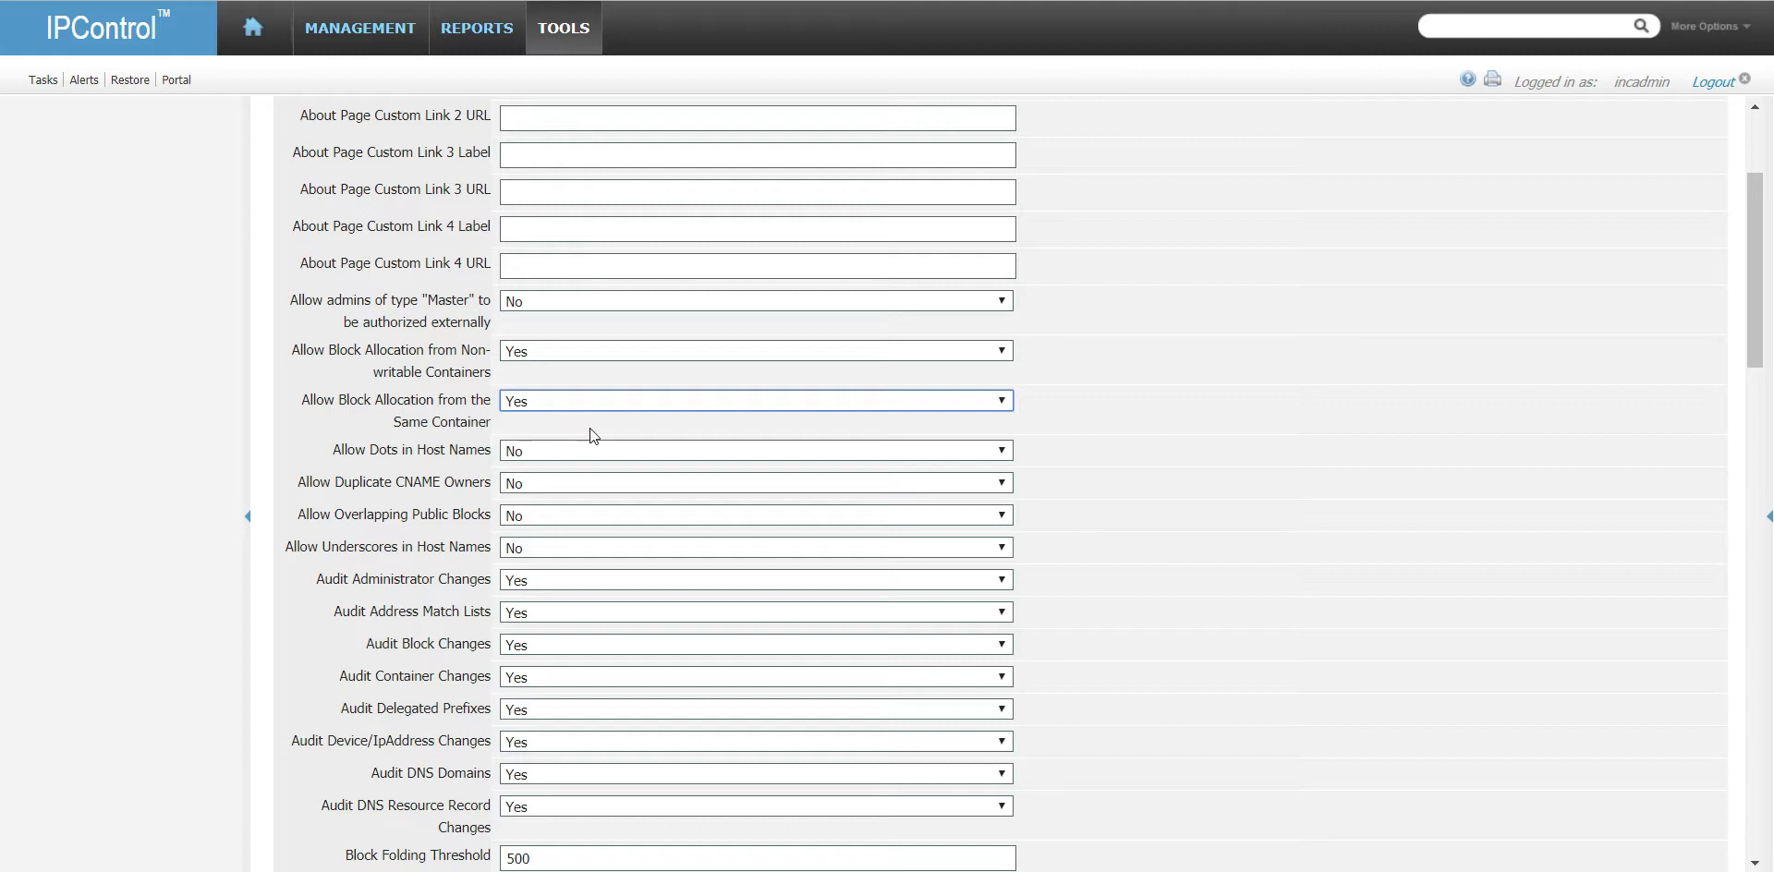
pyautogui.scroll(-3, 1123, 551)
pyautogui.scroll(-12, 1122, 550)
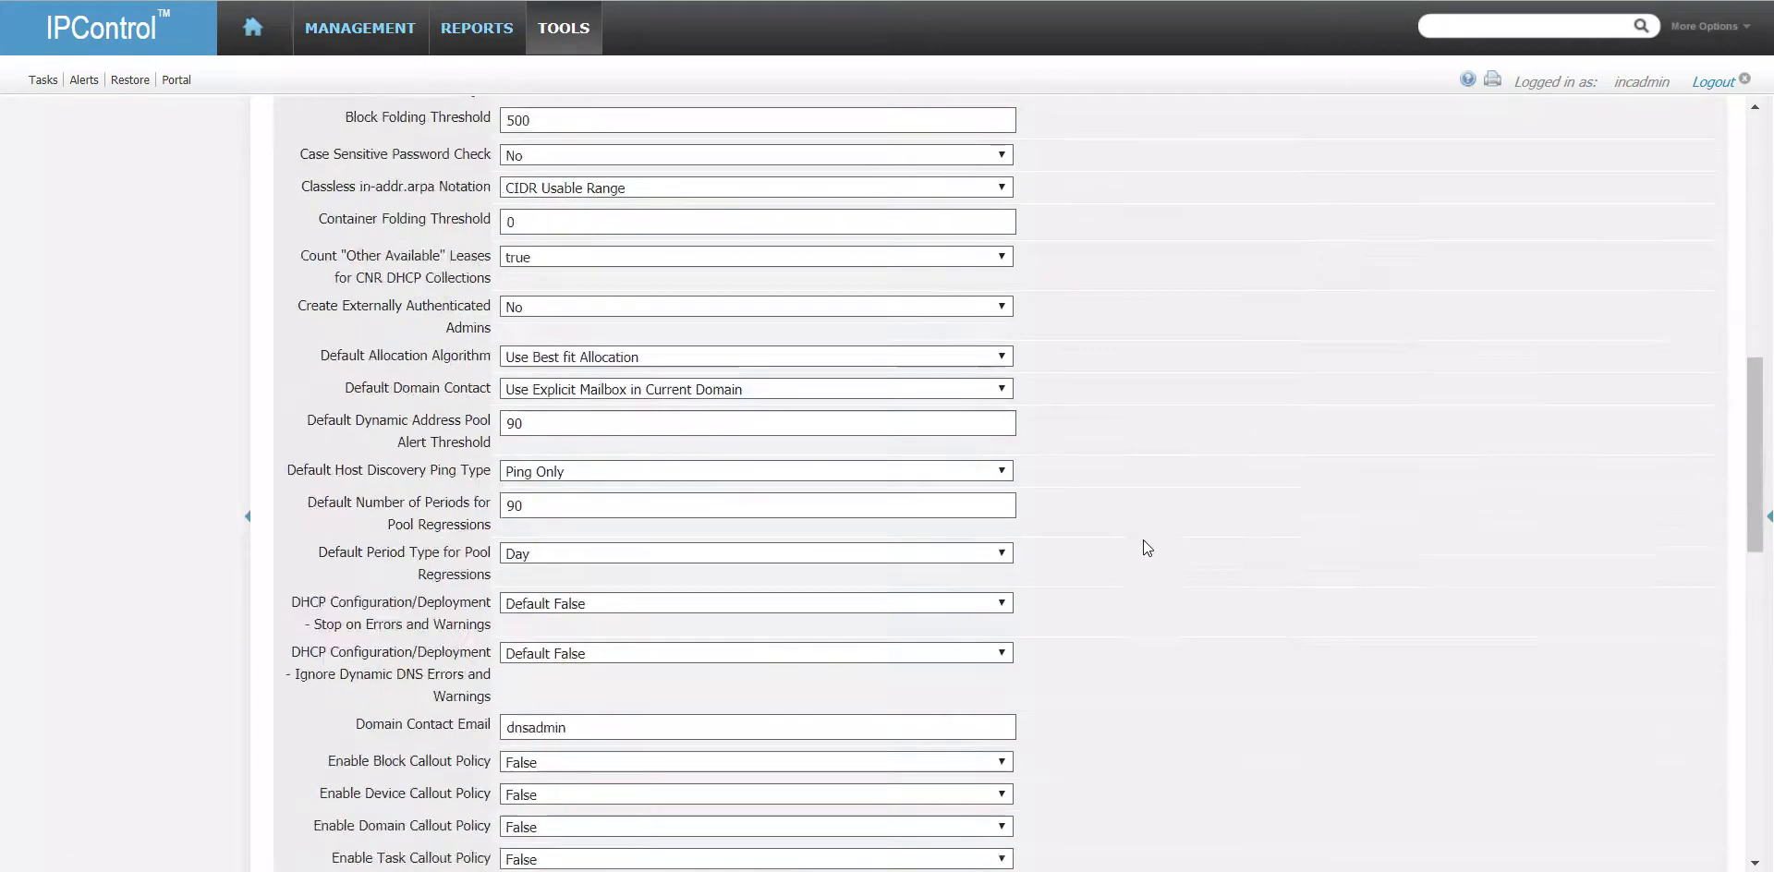
pyautogui.scroll(-2, 1144, 539)
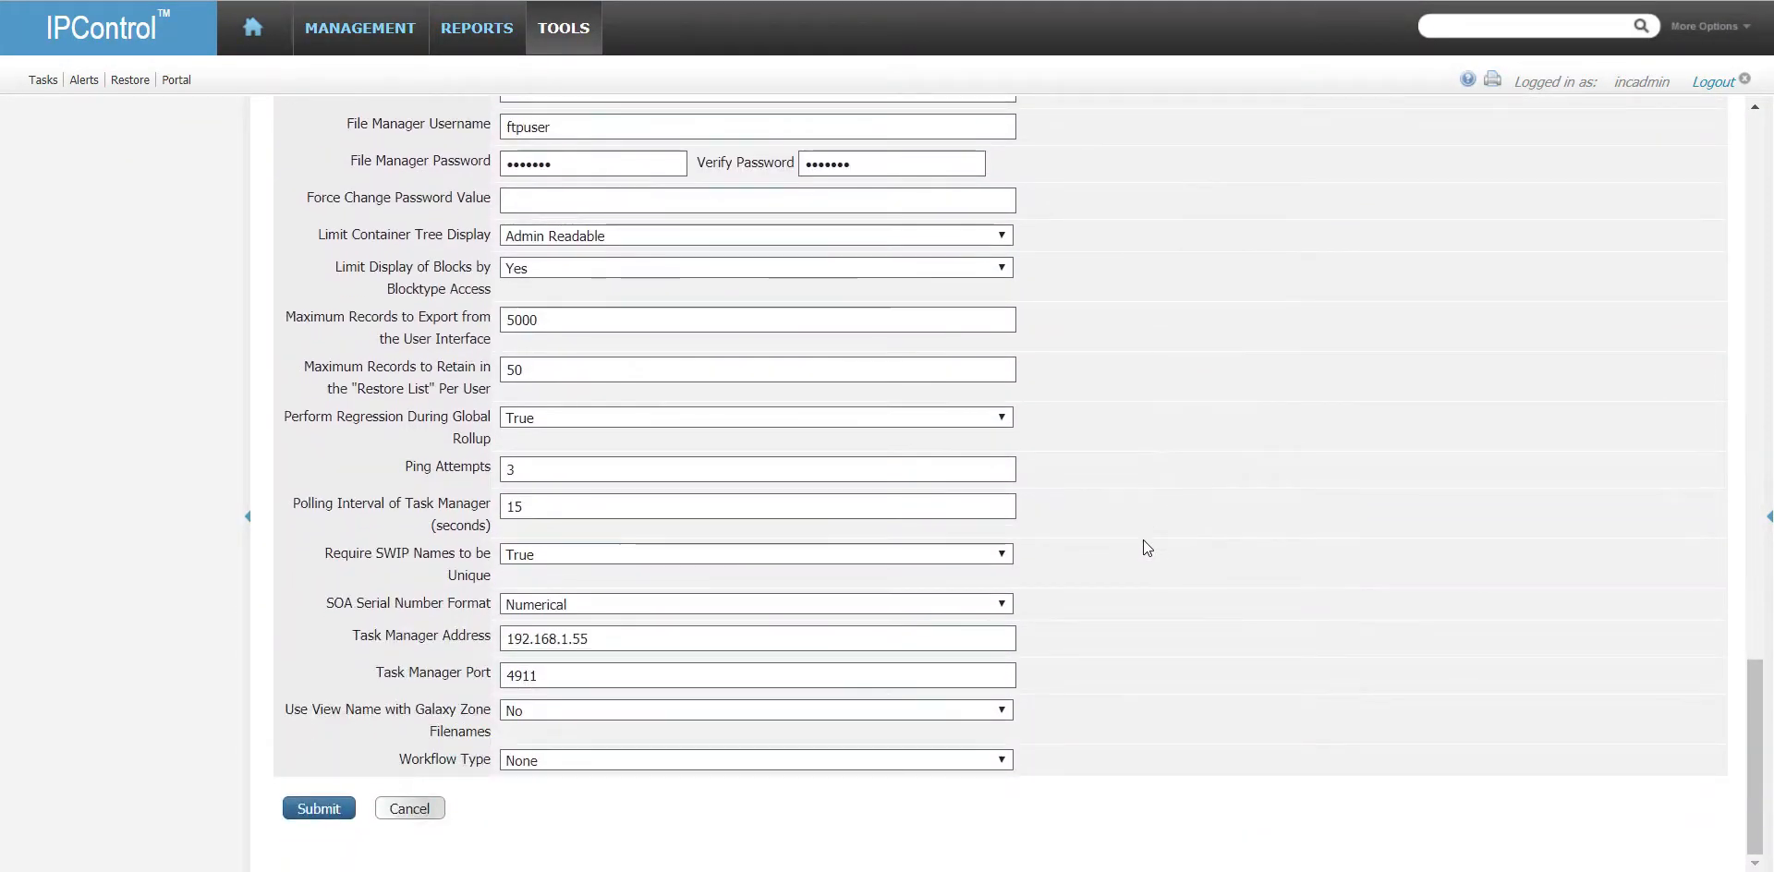
pyautogui.click(324, 813)
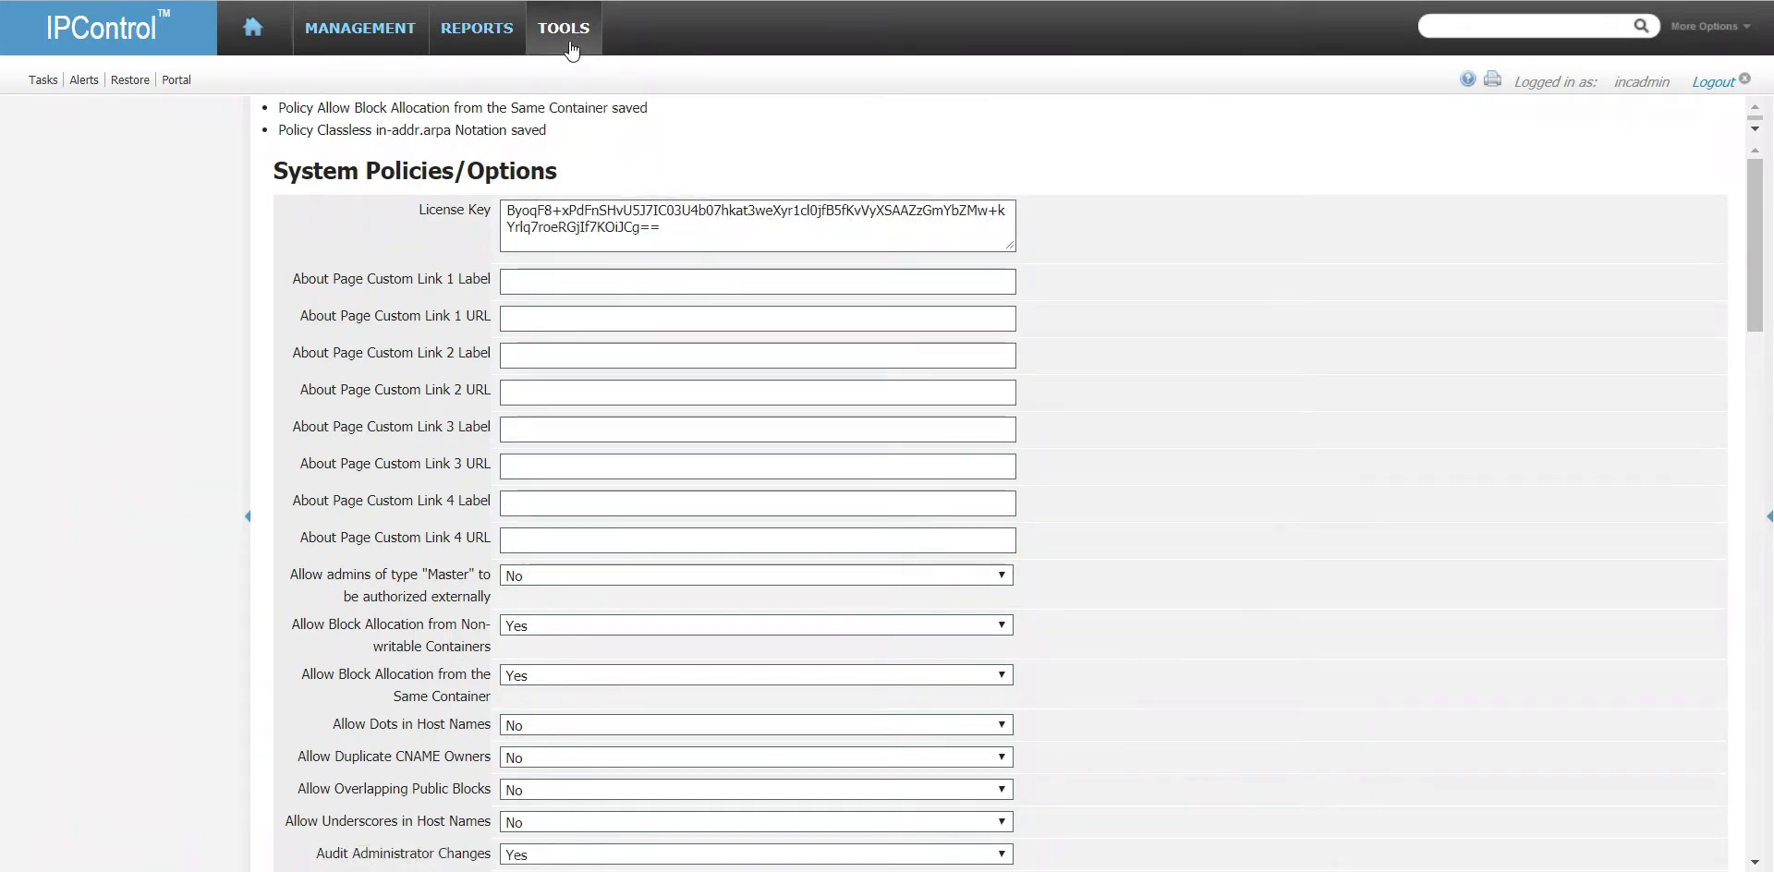
# - Create an information template named CONTAINER_UDF without any user defined fields
pyautogui.moveTo(564, 41)
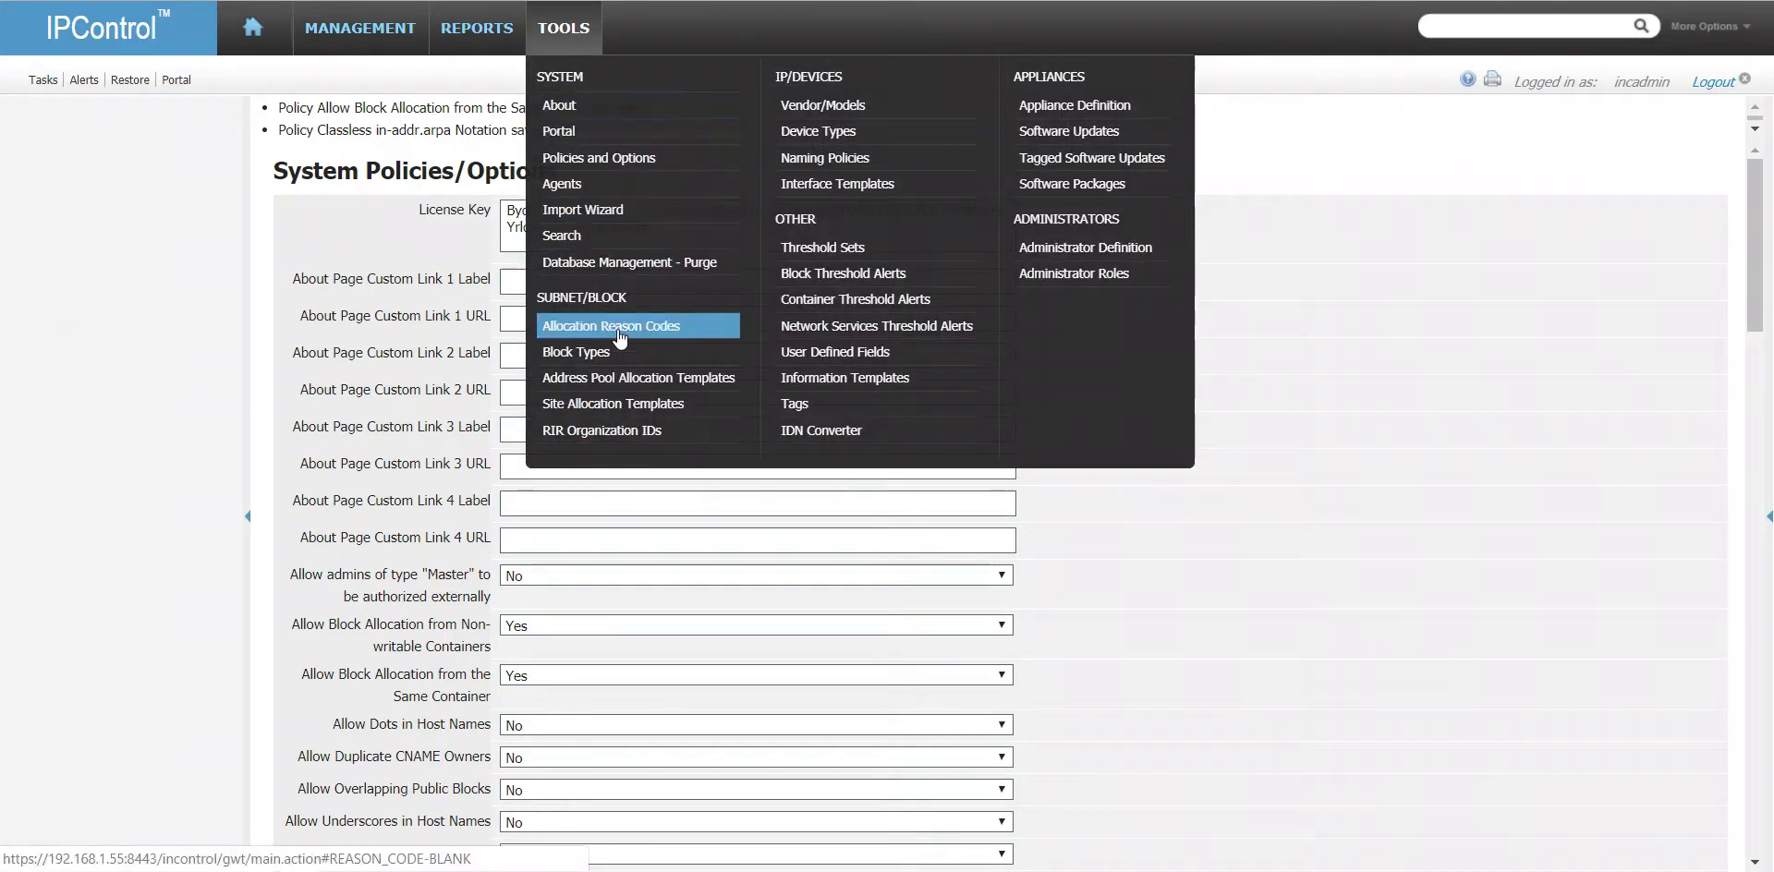
pyautogui.click(827, 381)
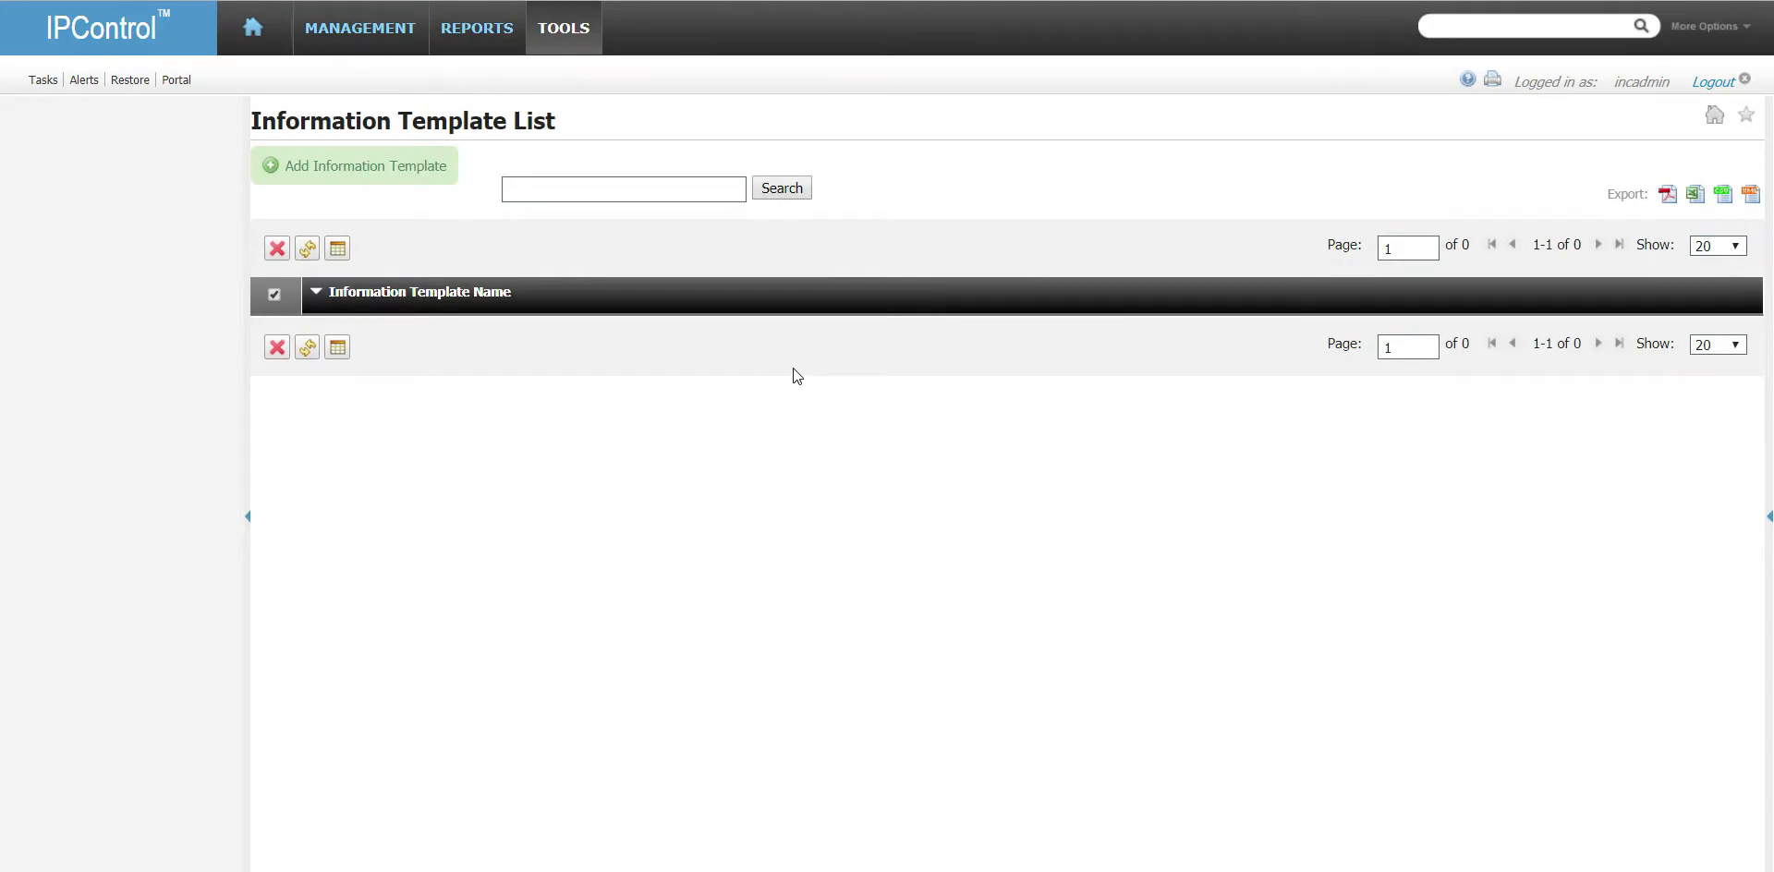
pyautogui.click(375, 168)
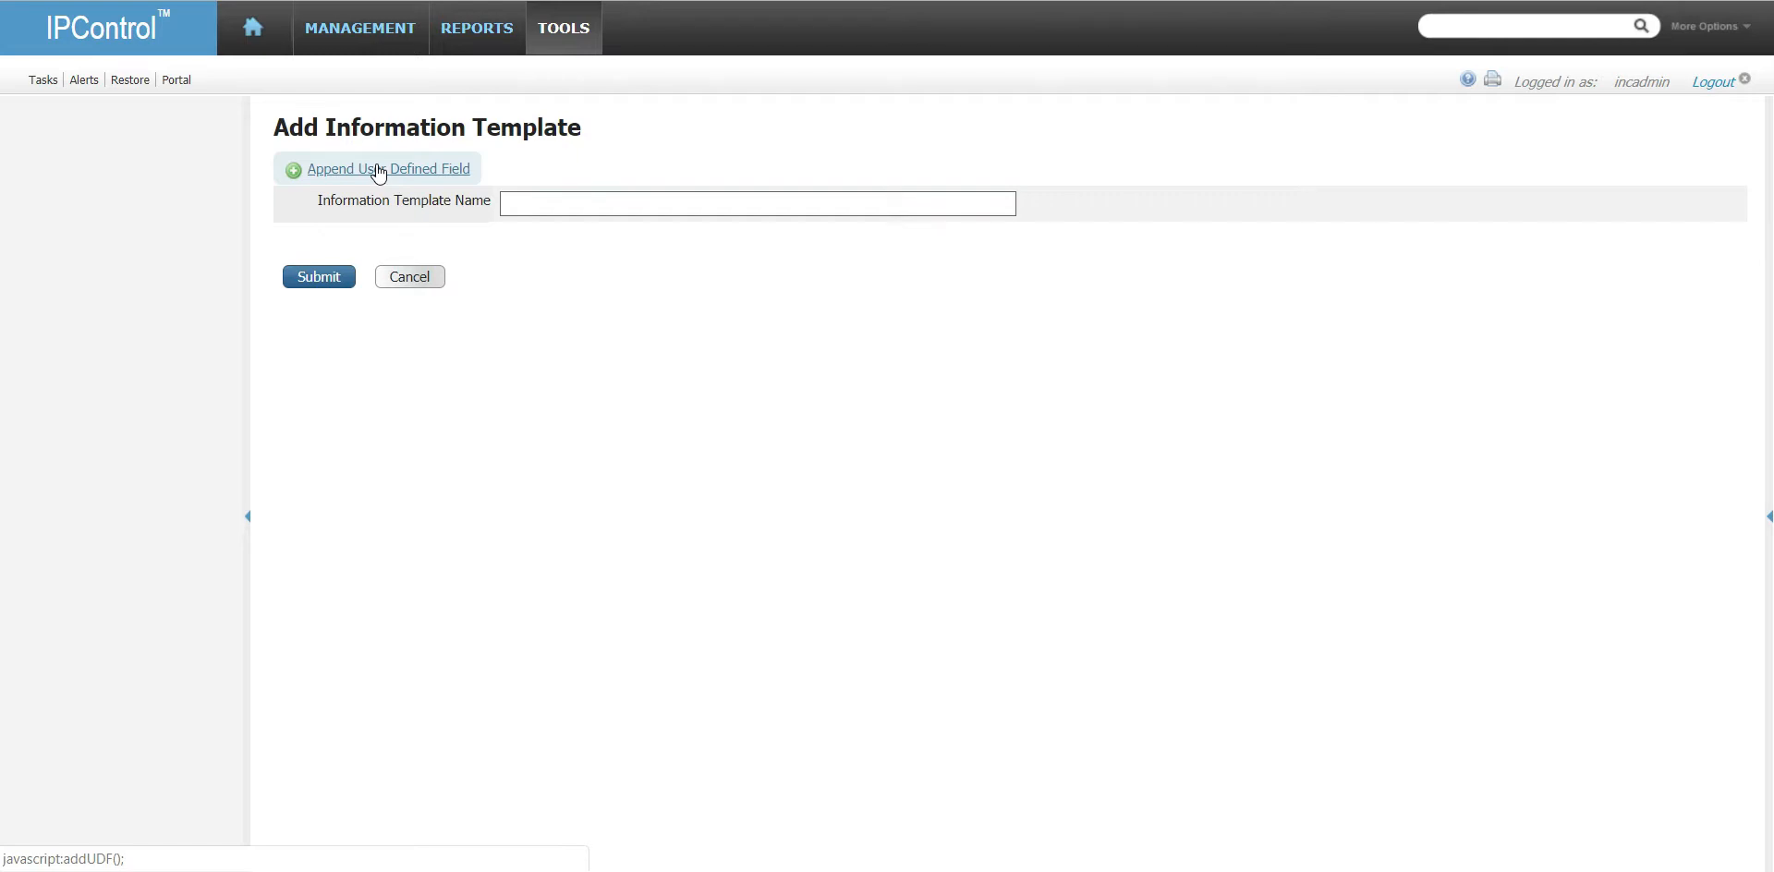
pyautogui.click(544, 194)
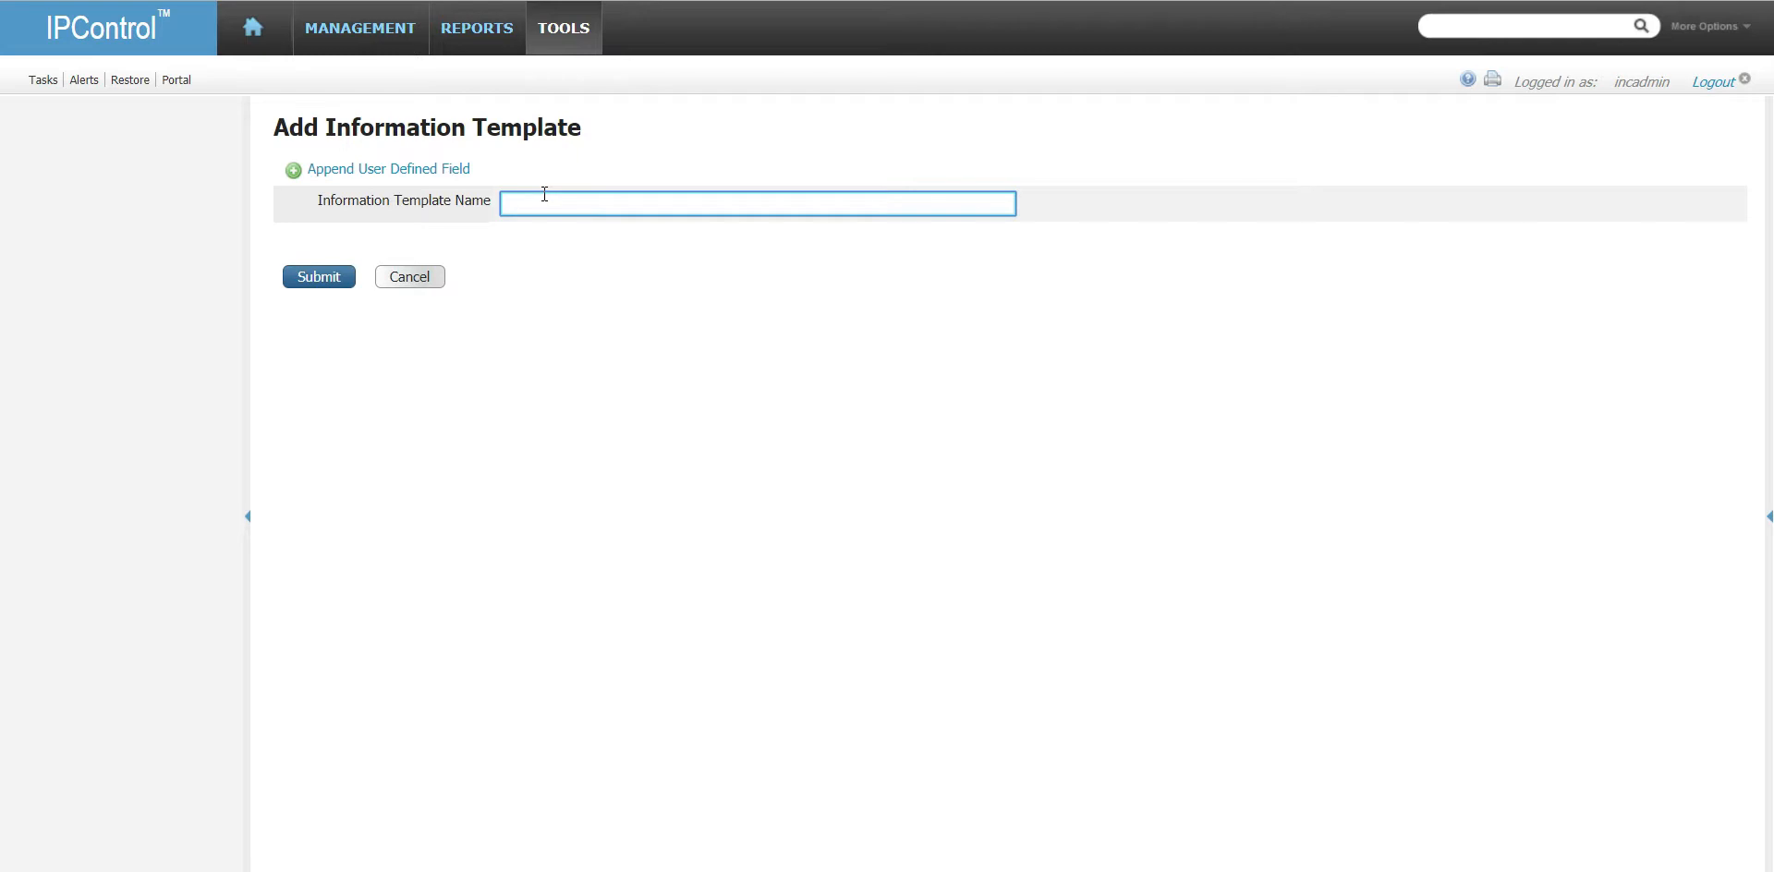
pyautogui.write('CONTAINER_UDF')
pyautogui.click(318, 276)
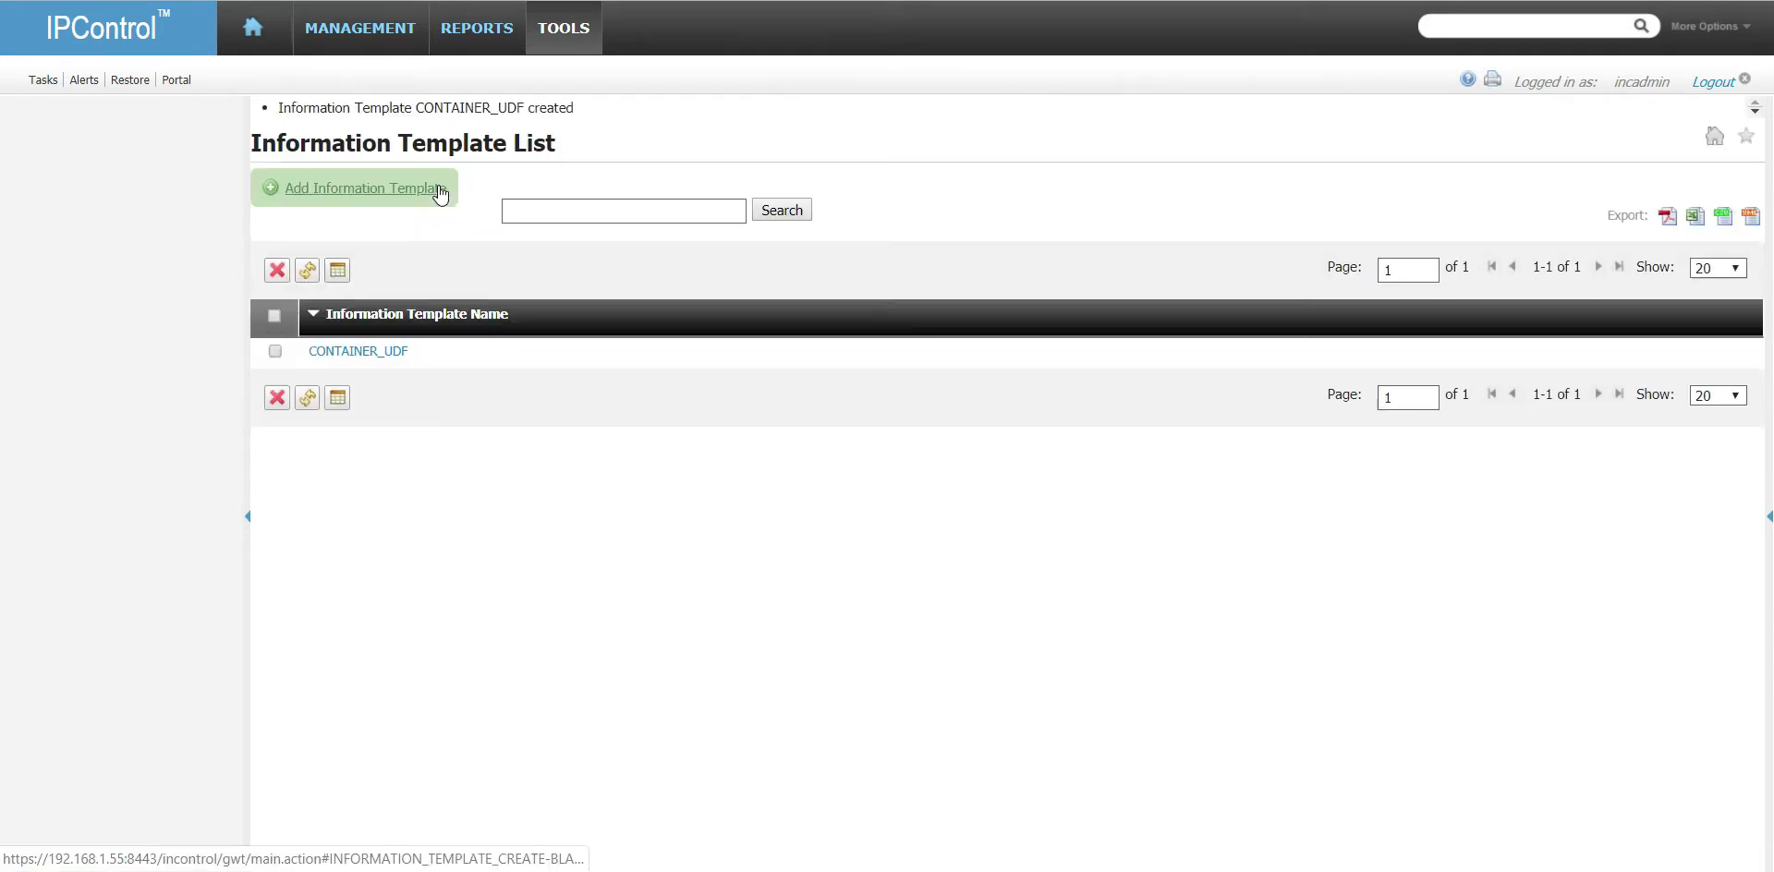
# - Create an information template named NETWORK_UDF without any user defined fields
pyautogui.click(392, 196)
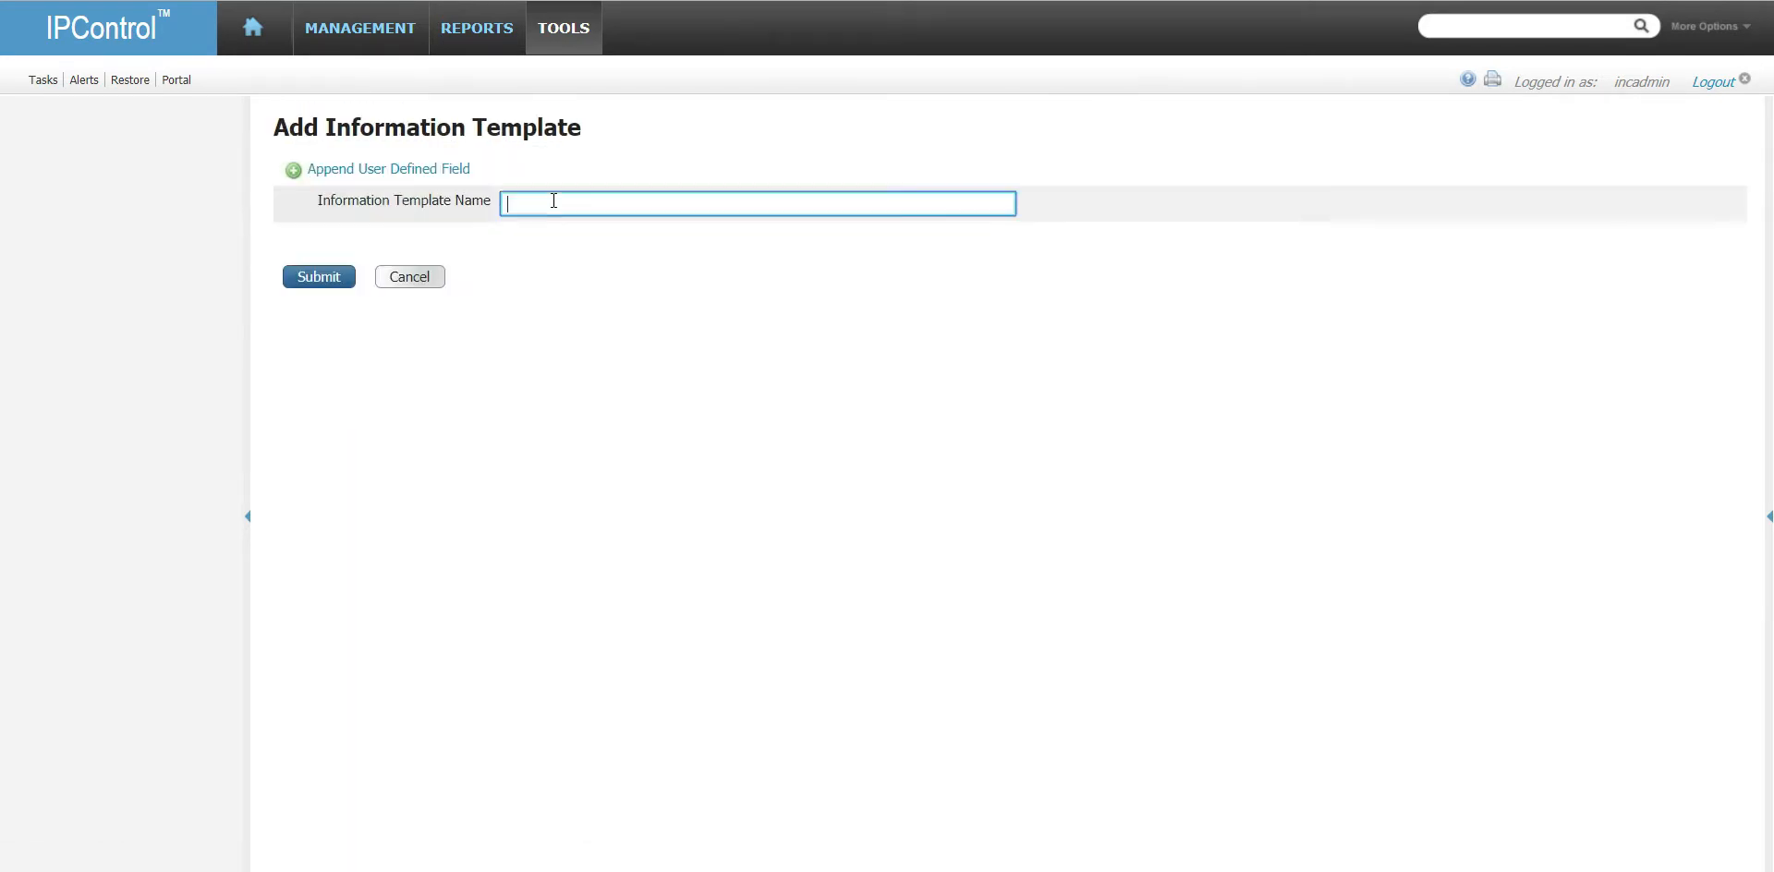
pyautogui.write('NETWORK_UDF')
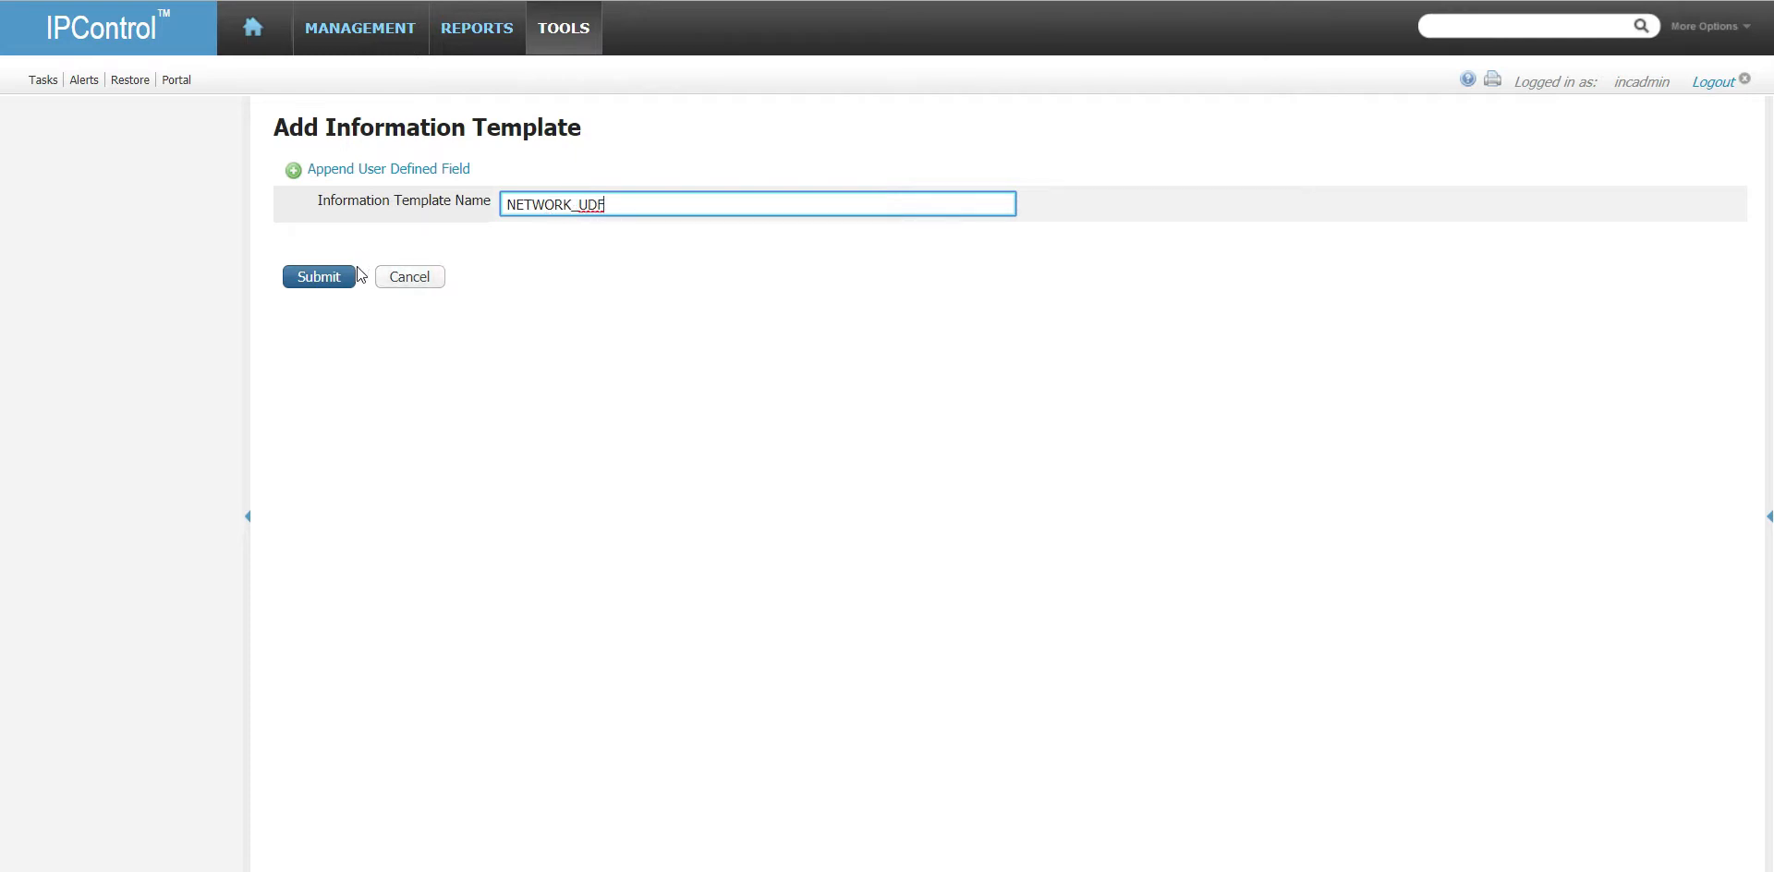
pyautogui.click(348, 274)
# - Create an information template named AGGREGATE_UDF without any user defined fields
pyautogui.click(411, 194)
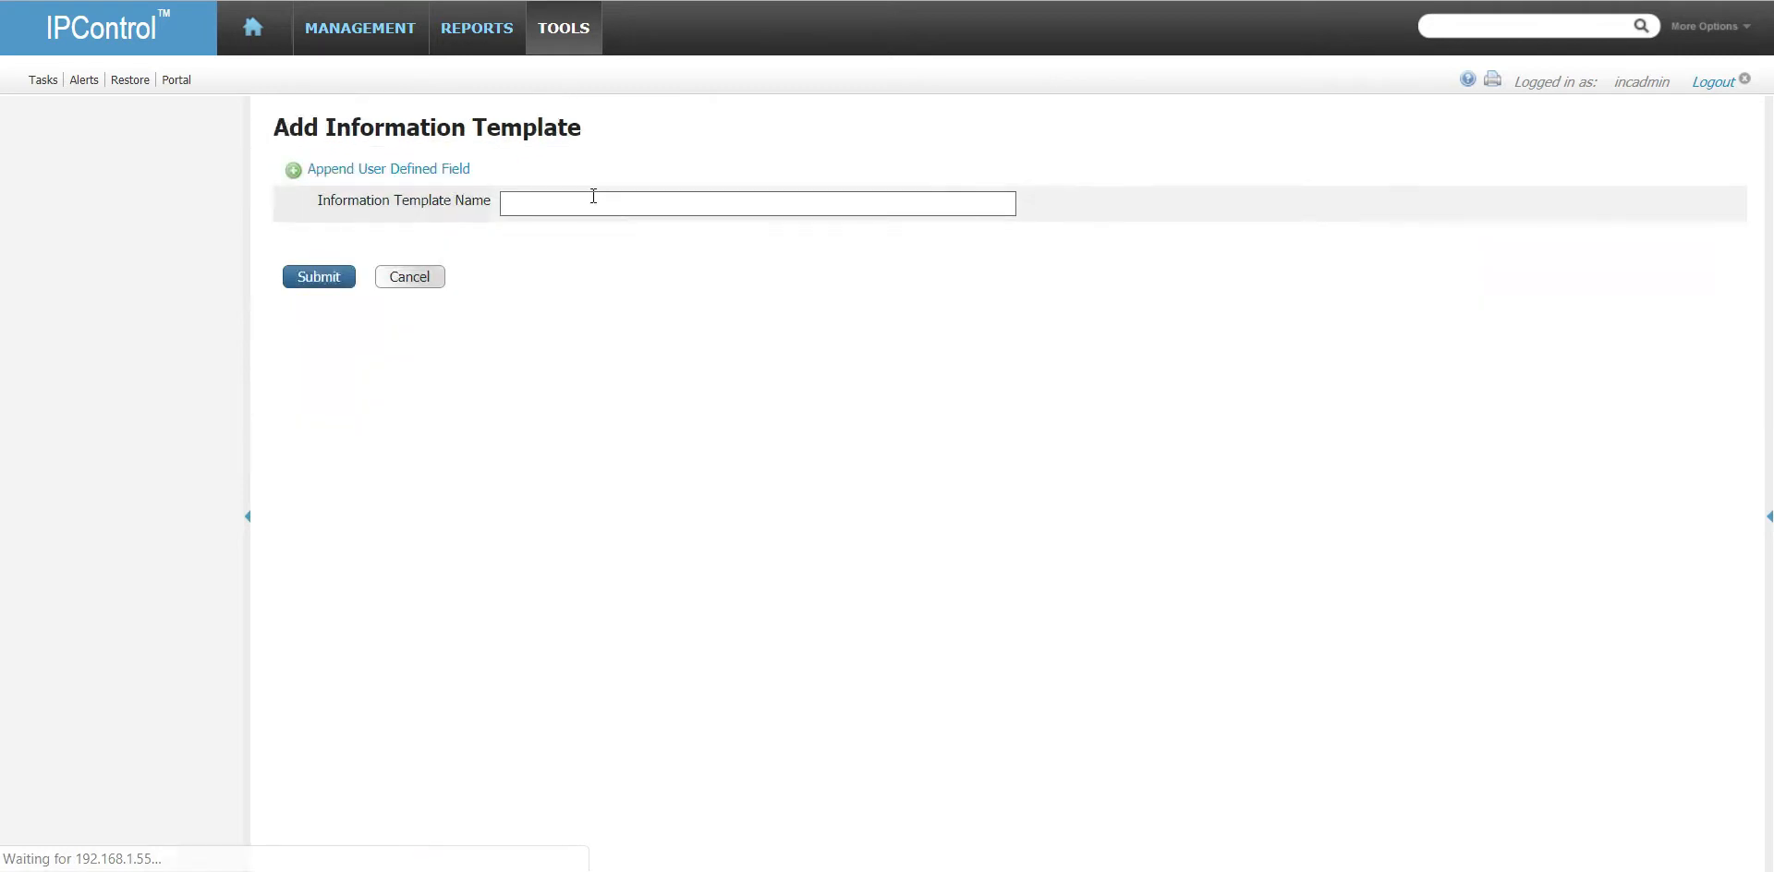
pyautogui.click(594, 195)
pyautogui.write('AGGRE')
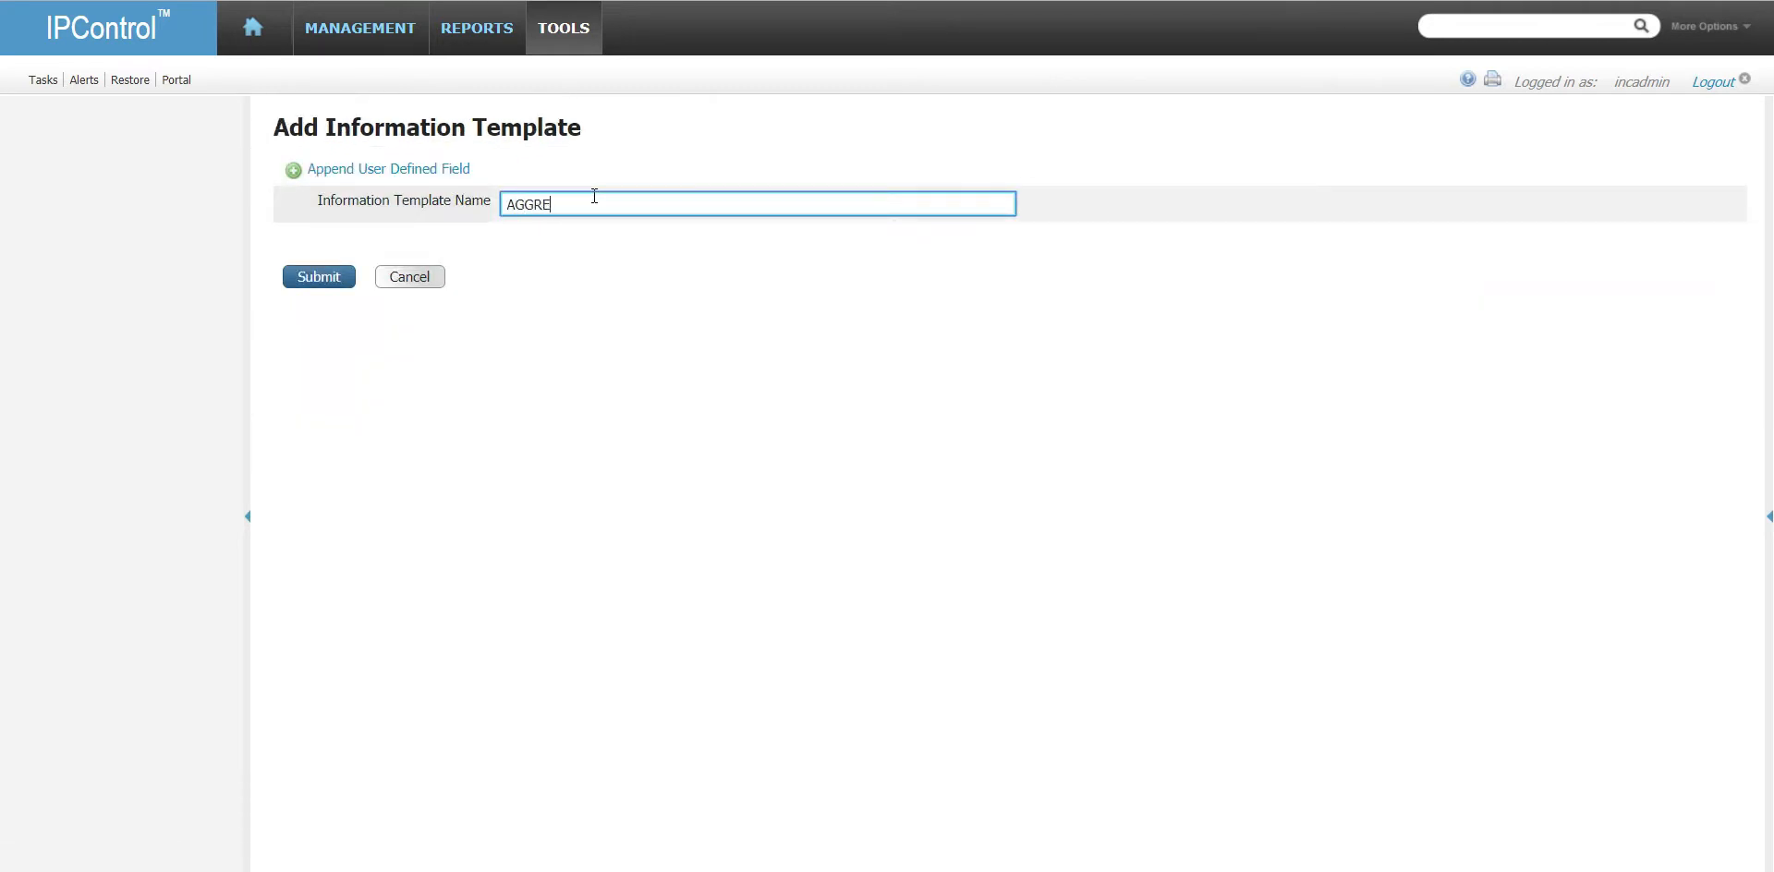
pyautogui.write('GATE_UDF')
pyautogui.click(321, 276)
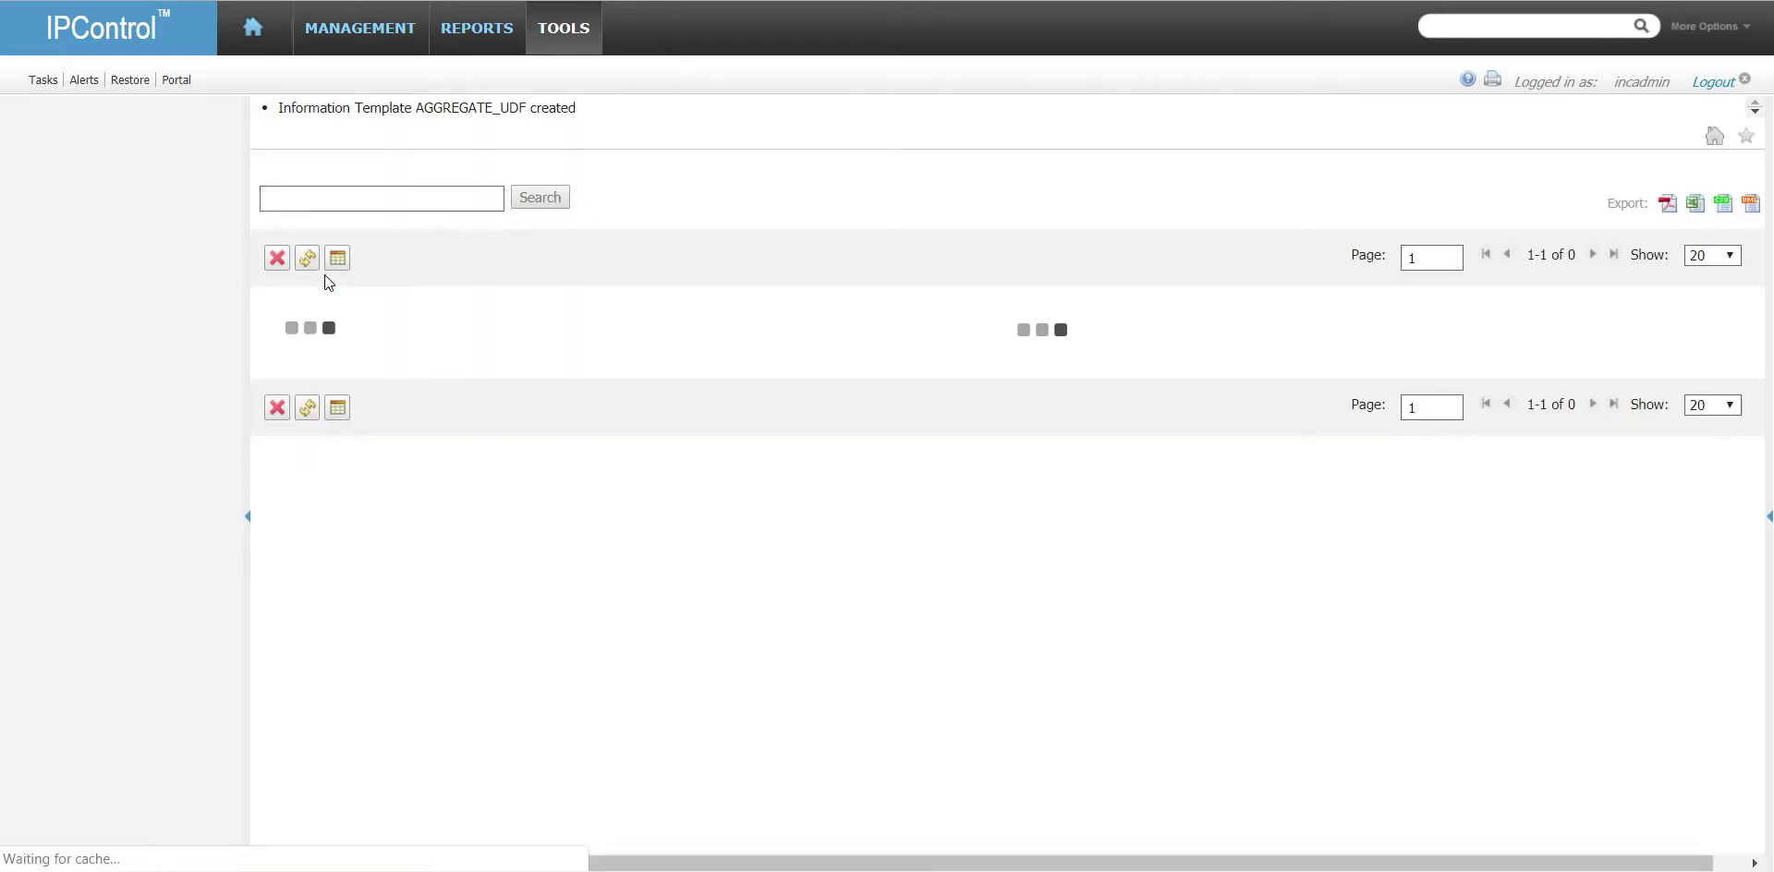
# - Create an information template named SUBNET_UDF without any user defined fields
pyautogui.click(441, 187)
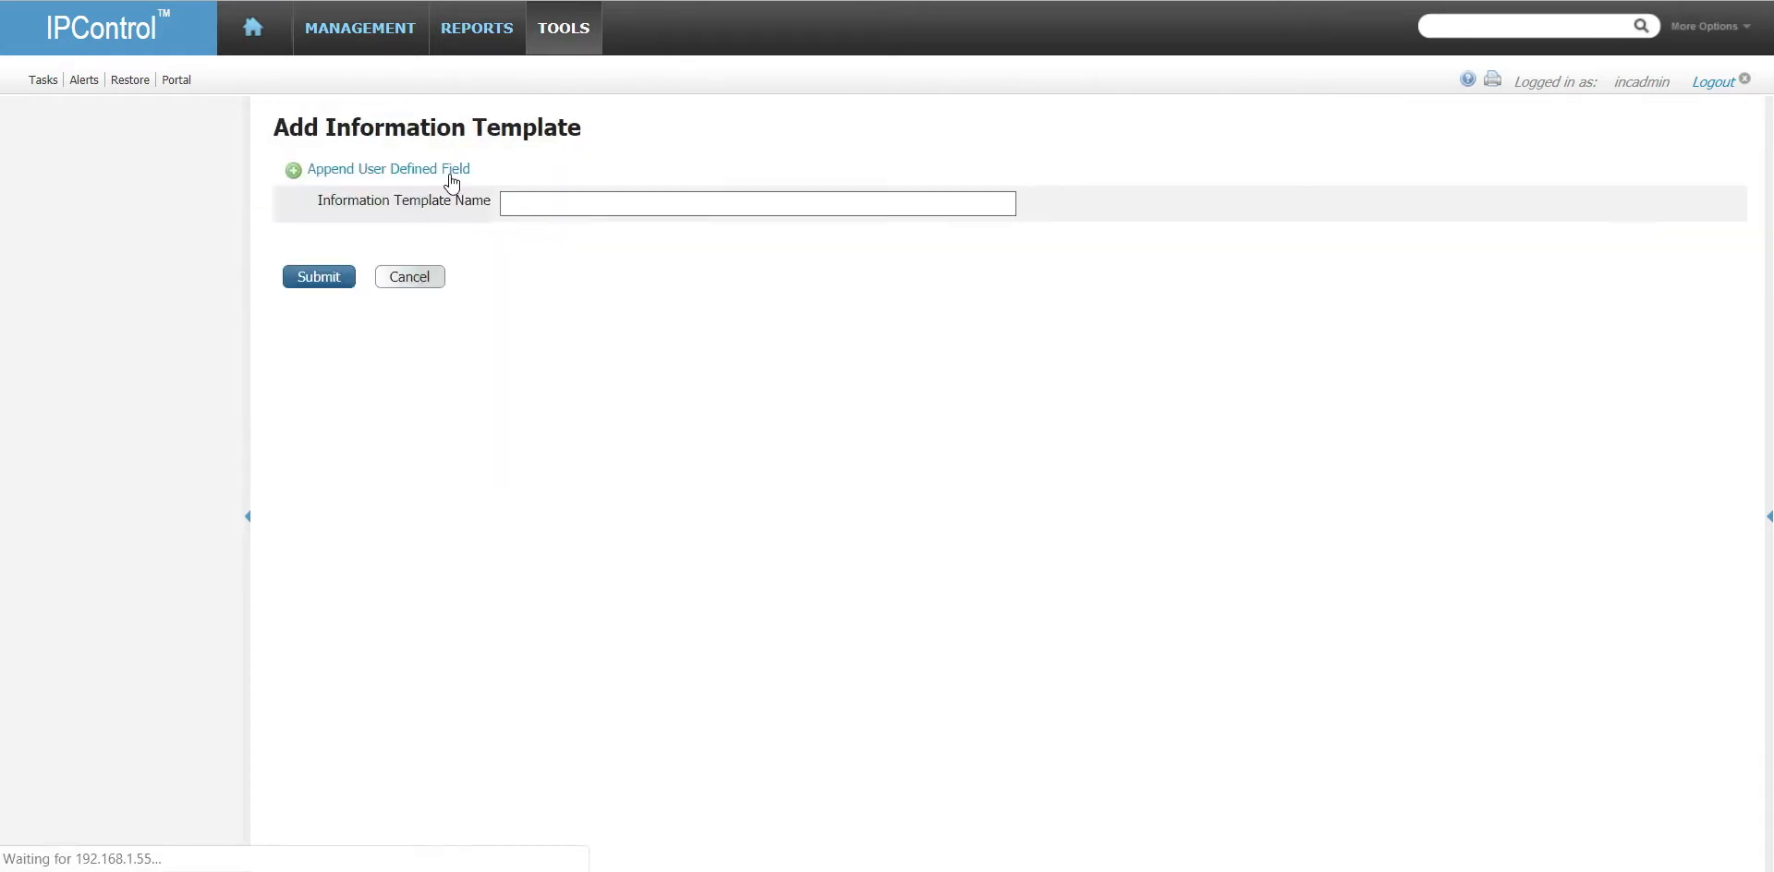
pyautogui.click(630, 212)
pyautogui.write('SUBNET_UDF')
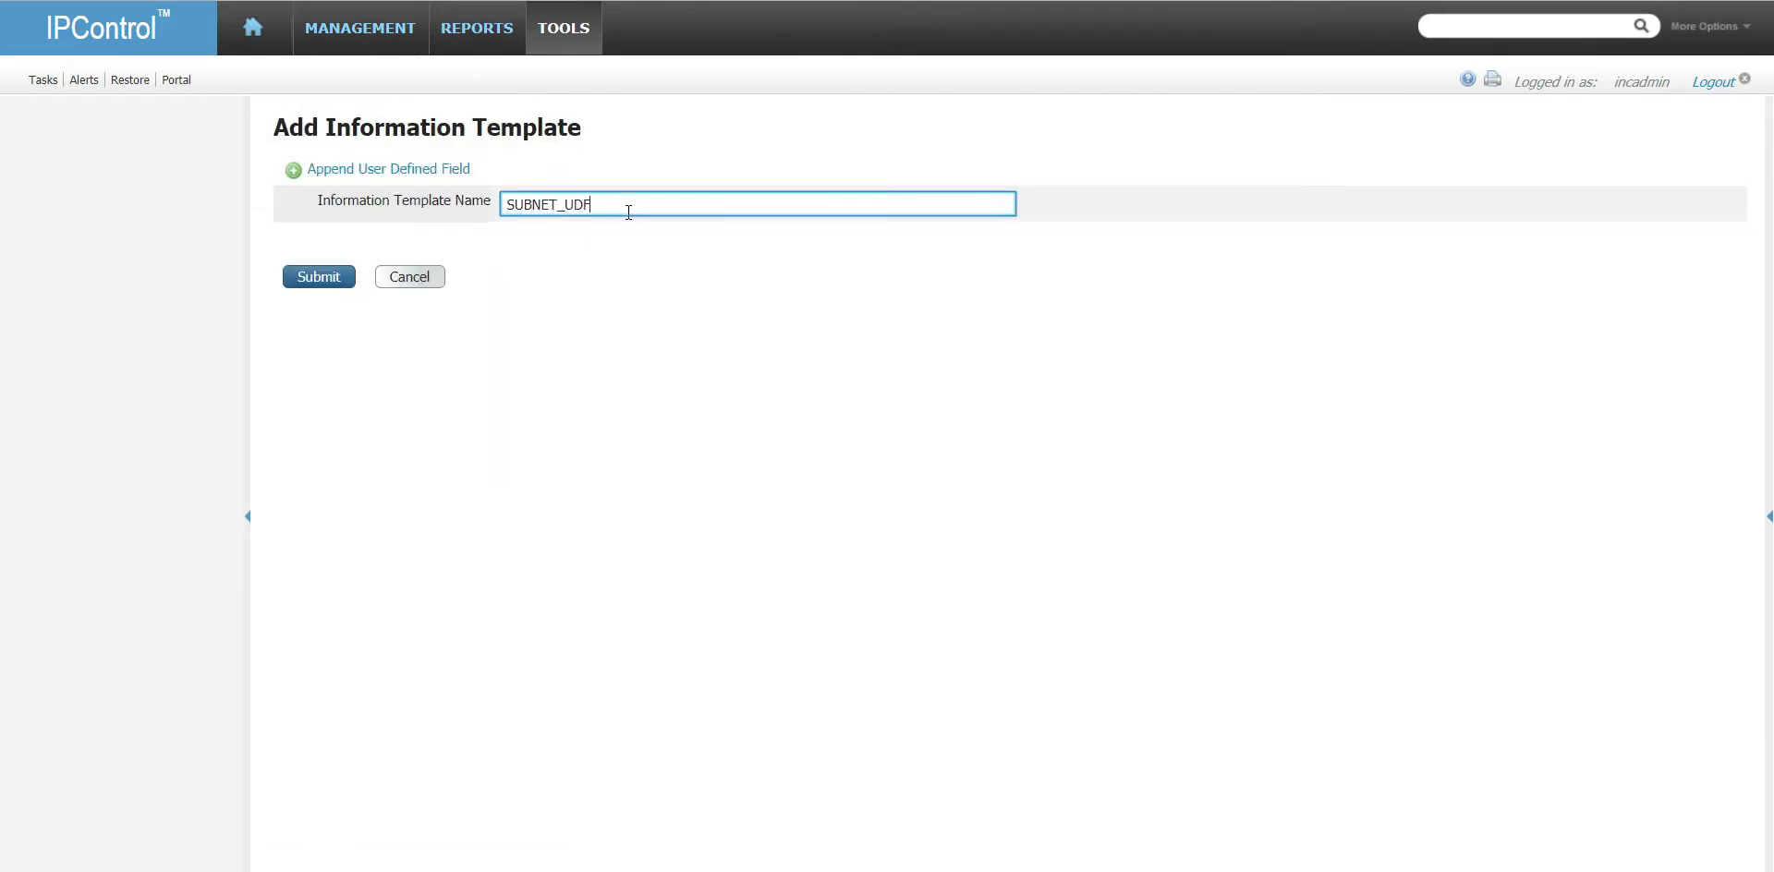
pyautogui.click(323, 277)
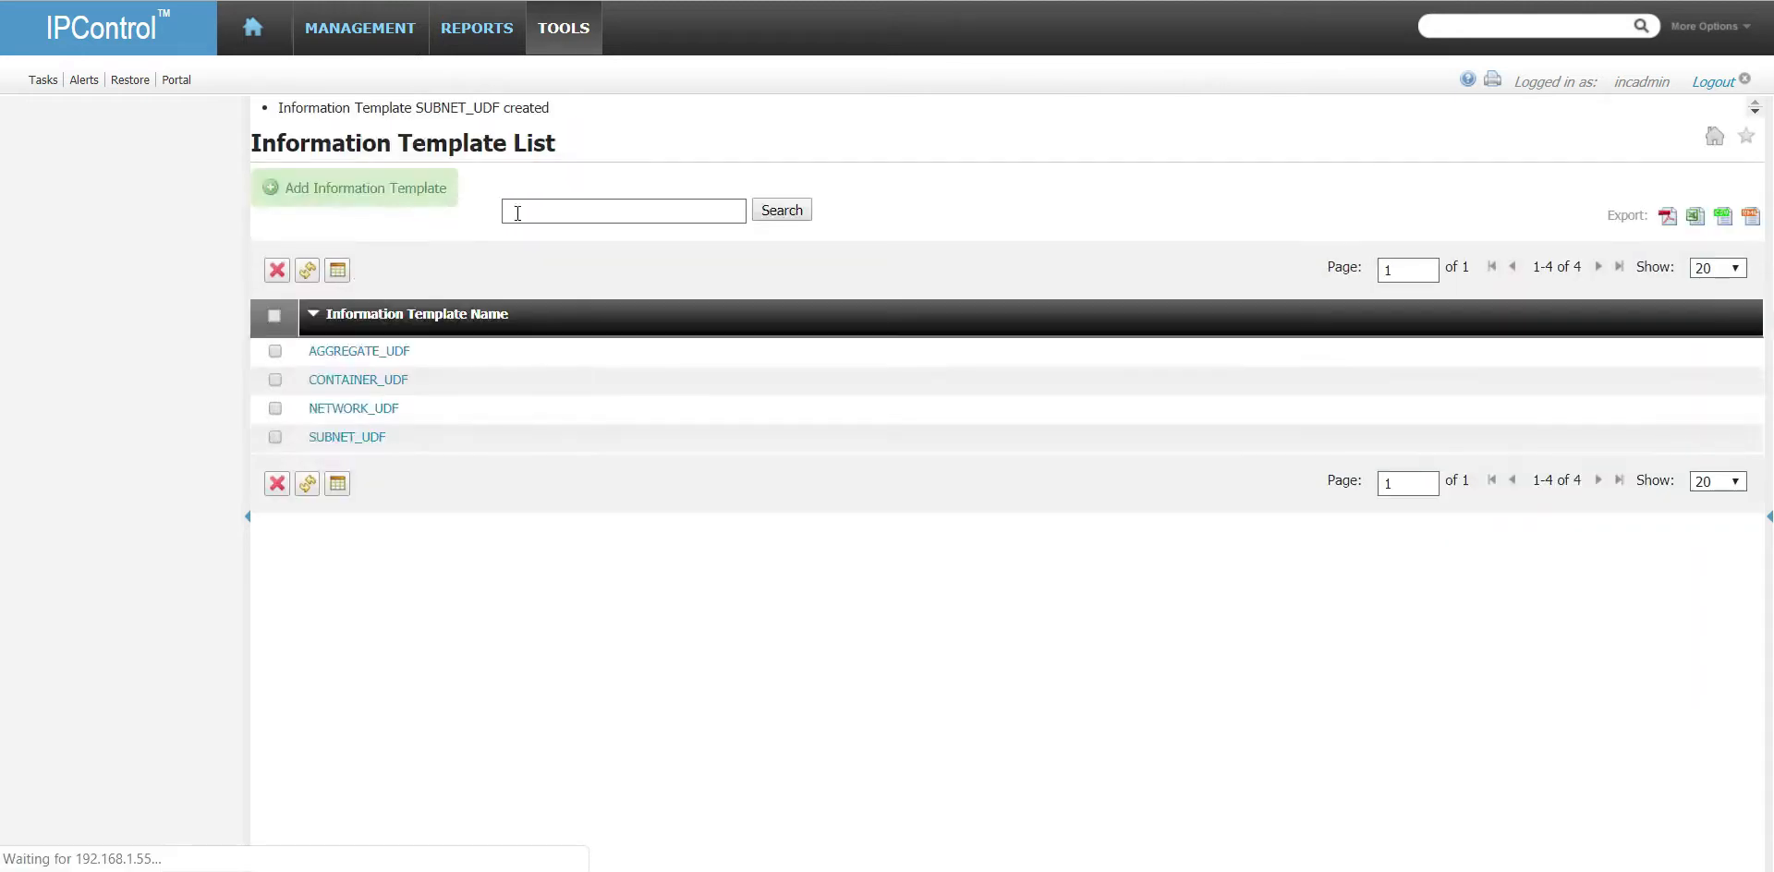
# - Create an information template named SERVER_UDF without any user defined fields
pyautogui.click(423, 192)
pyautogui.click(567, 201)
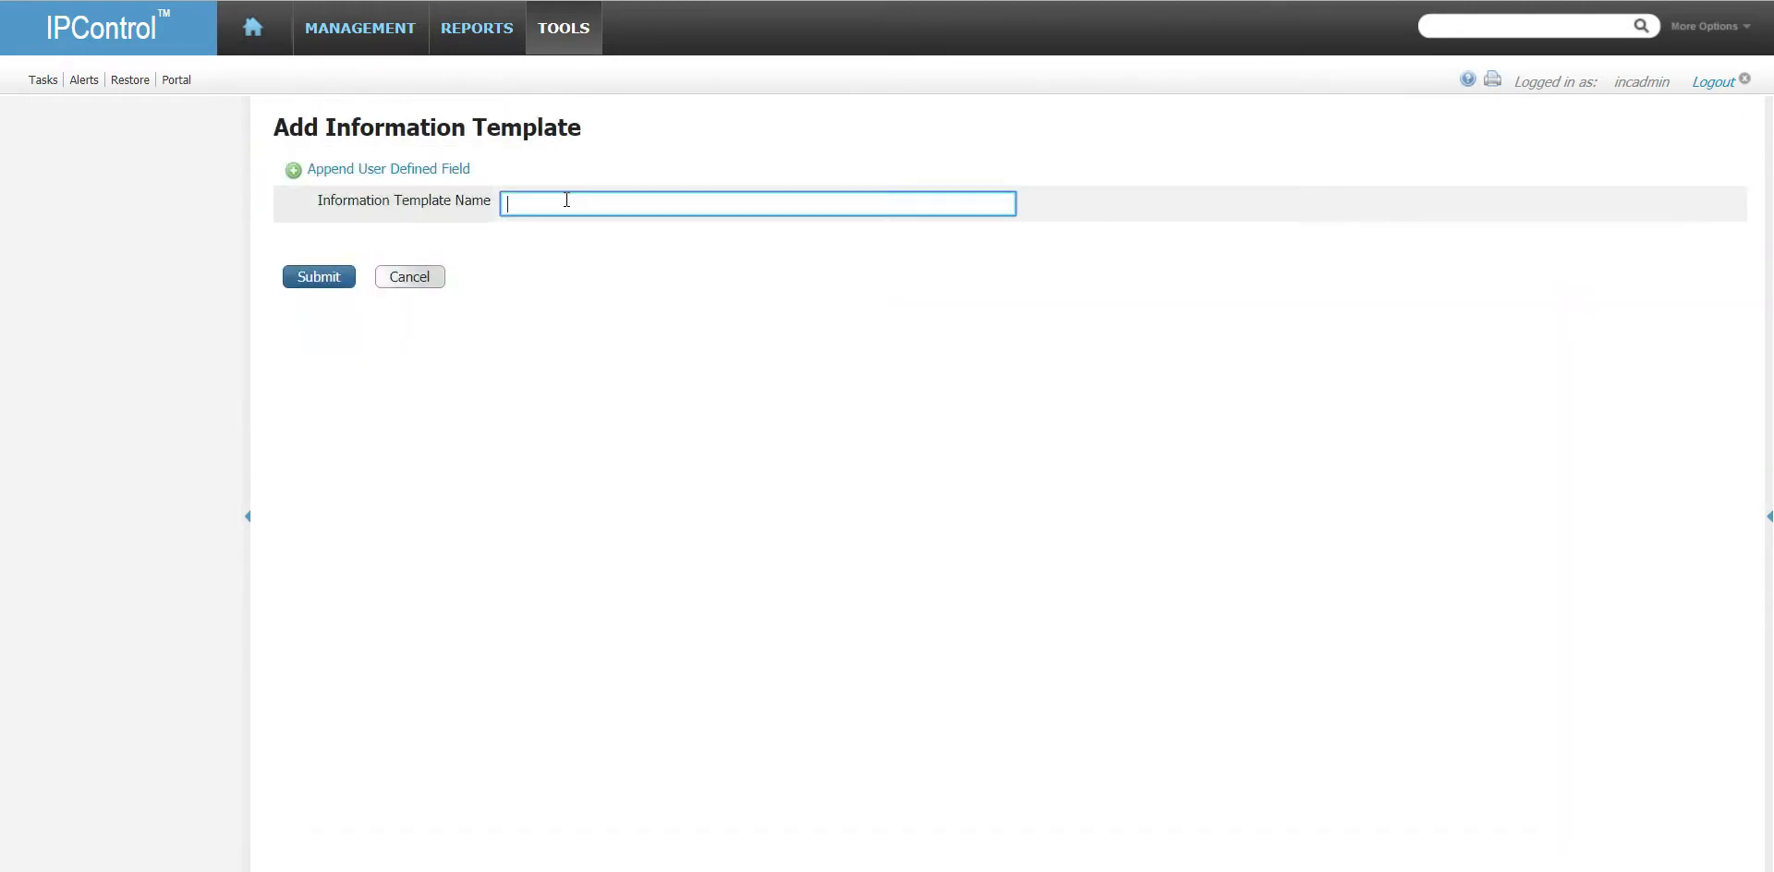
pyautogui.write('SERVER_UDF')
pyautogui.click(340, 276)
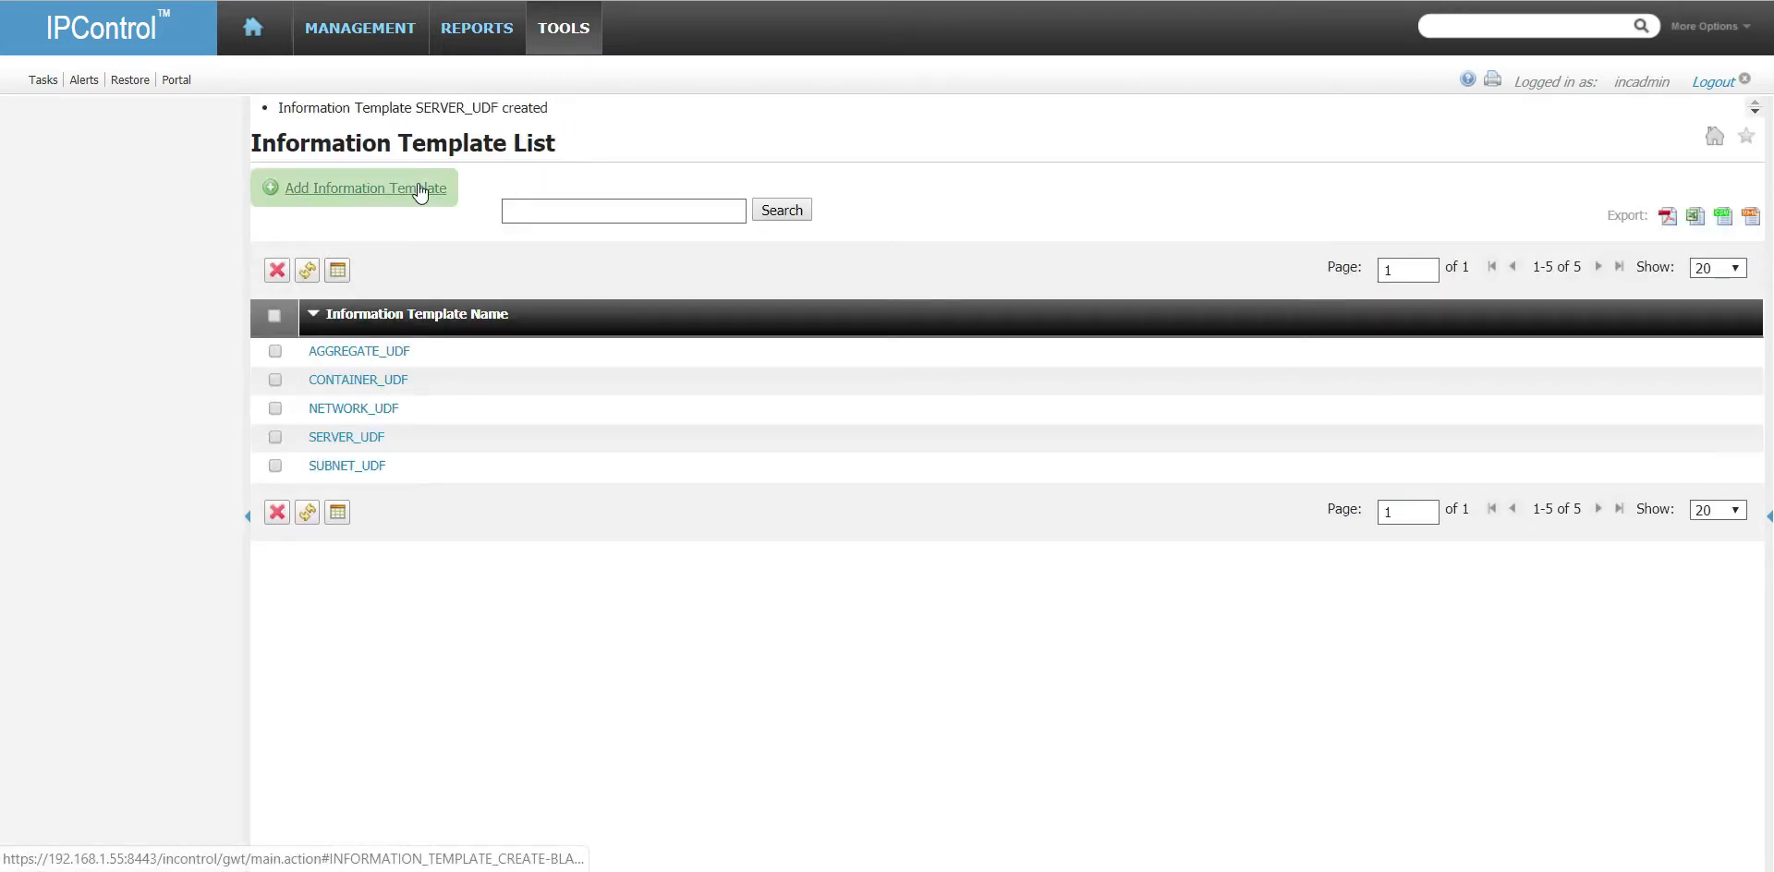
# - Create an information template named ASSET_UDF without any user defined fields
pyautogui.click(421, 189)
pyautogui.click(558, 204)
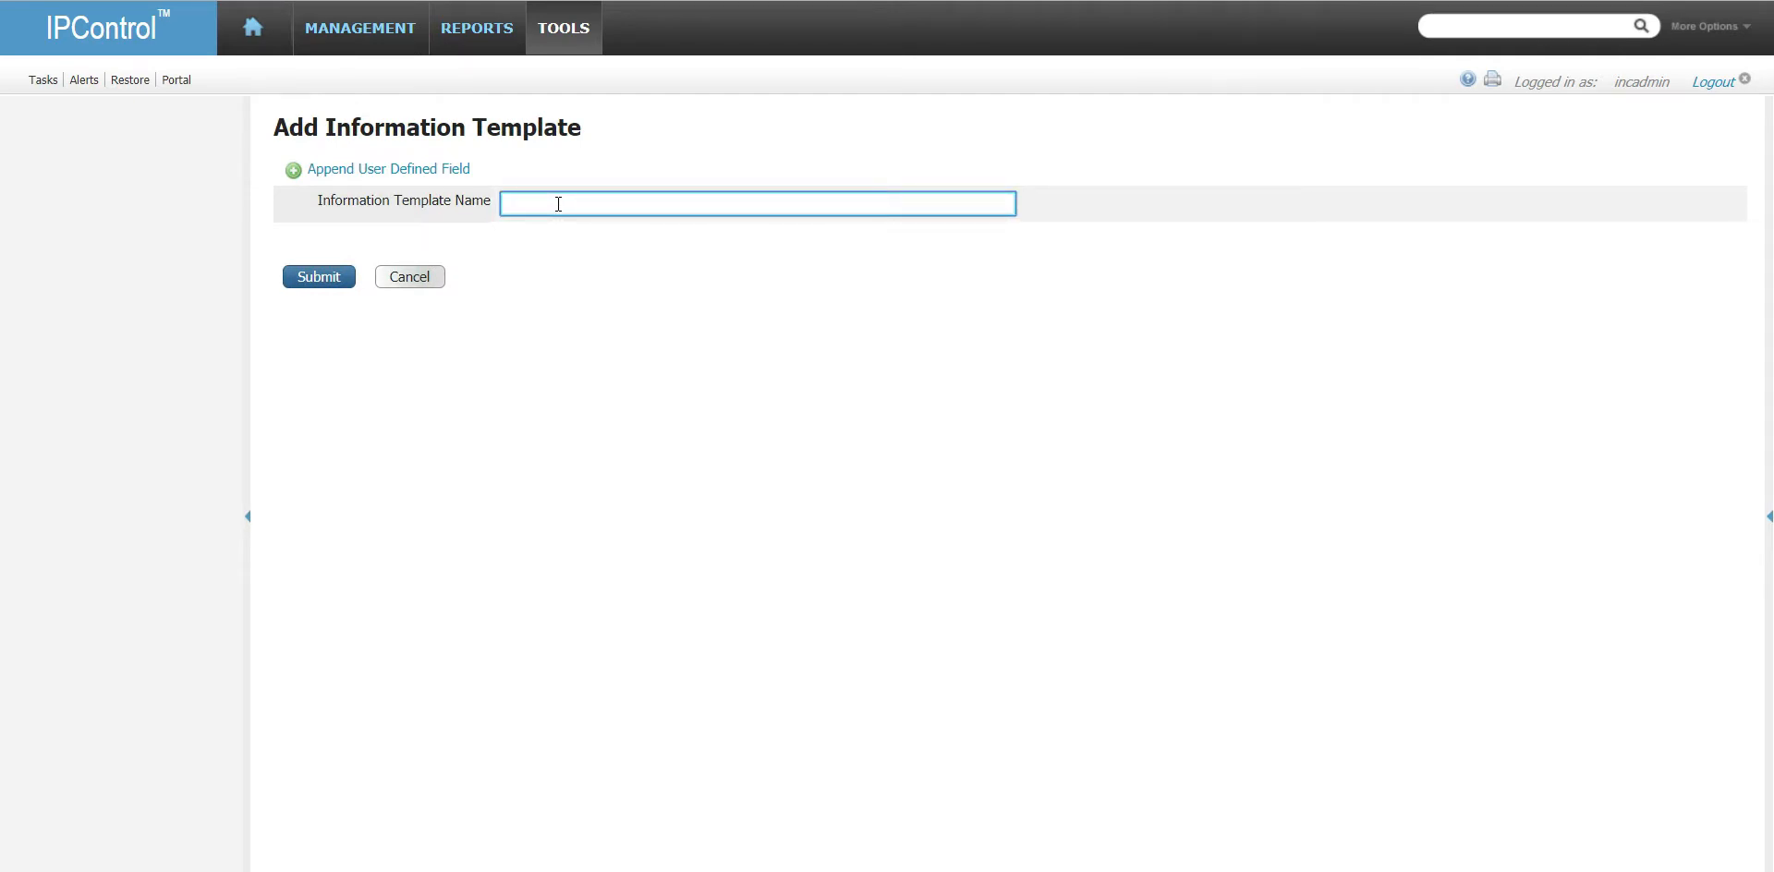
pyautogui.write('ASSET_UDF')
pyautogui.click(323, 279)
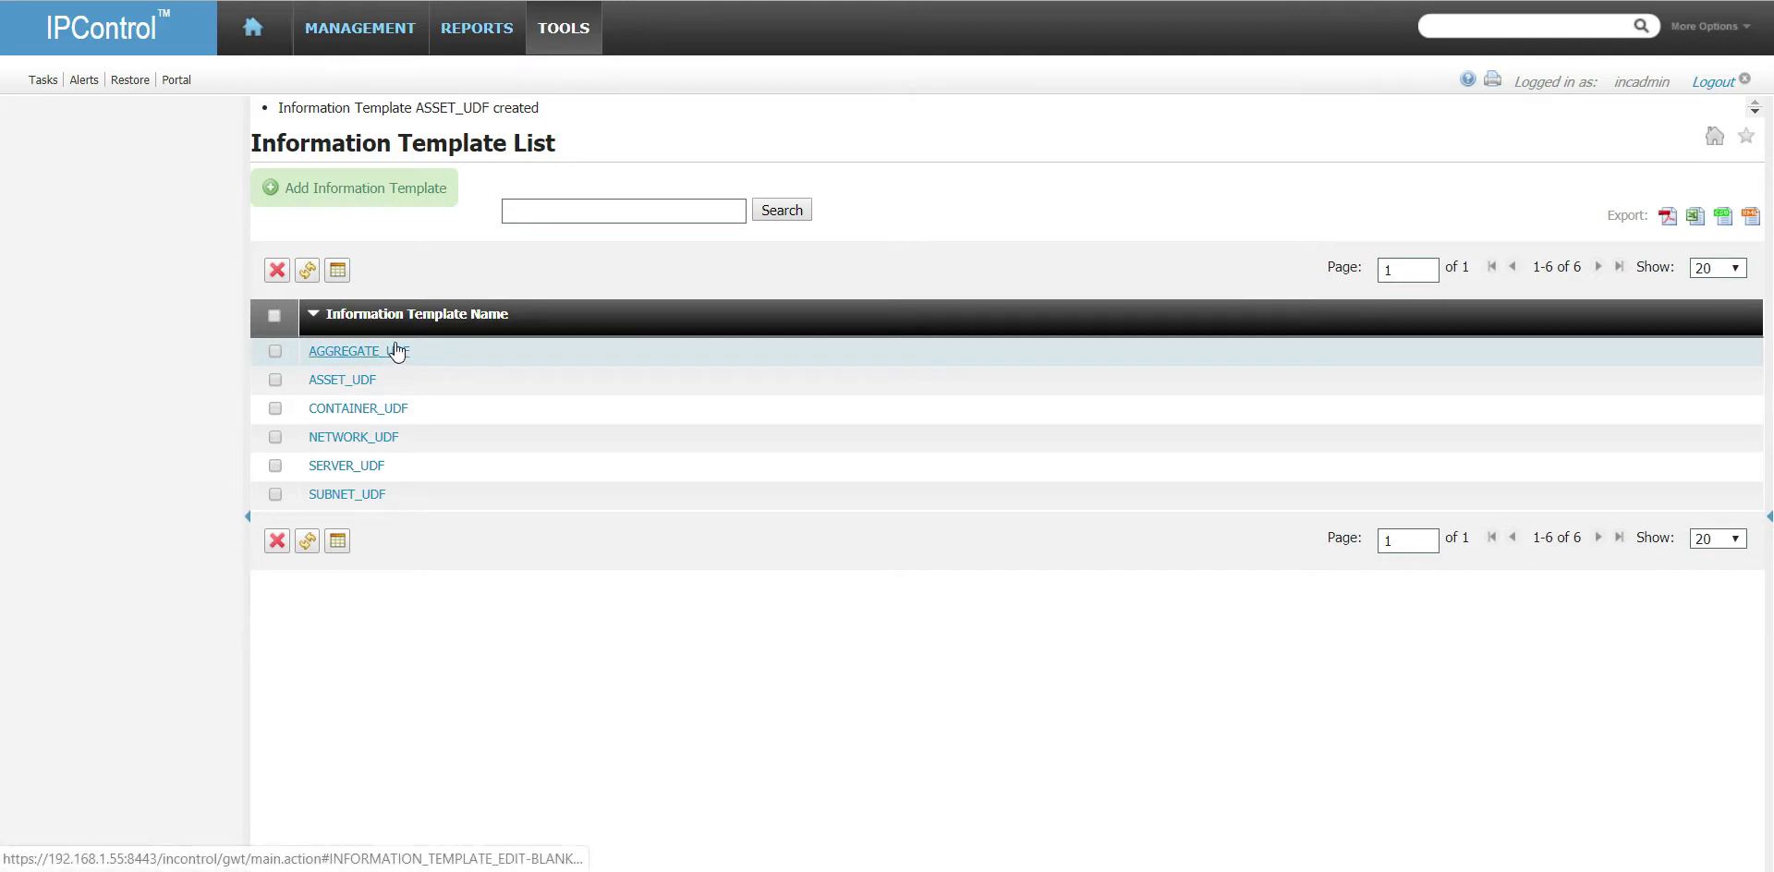
# - Open a blank user-defined field form and examine its settings and the information templates a field can be assigned to
pyautogui.click(565, 26)
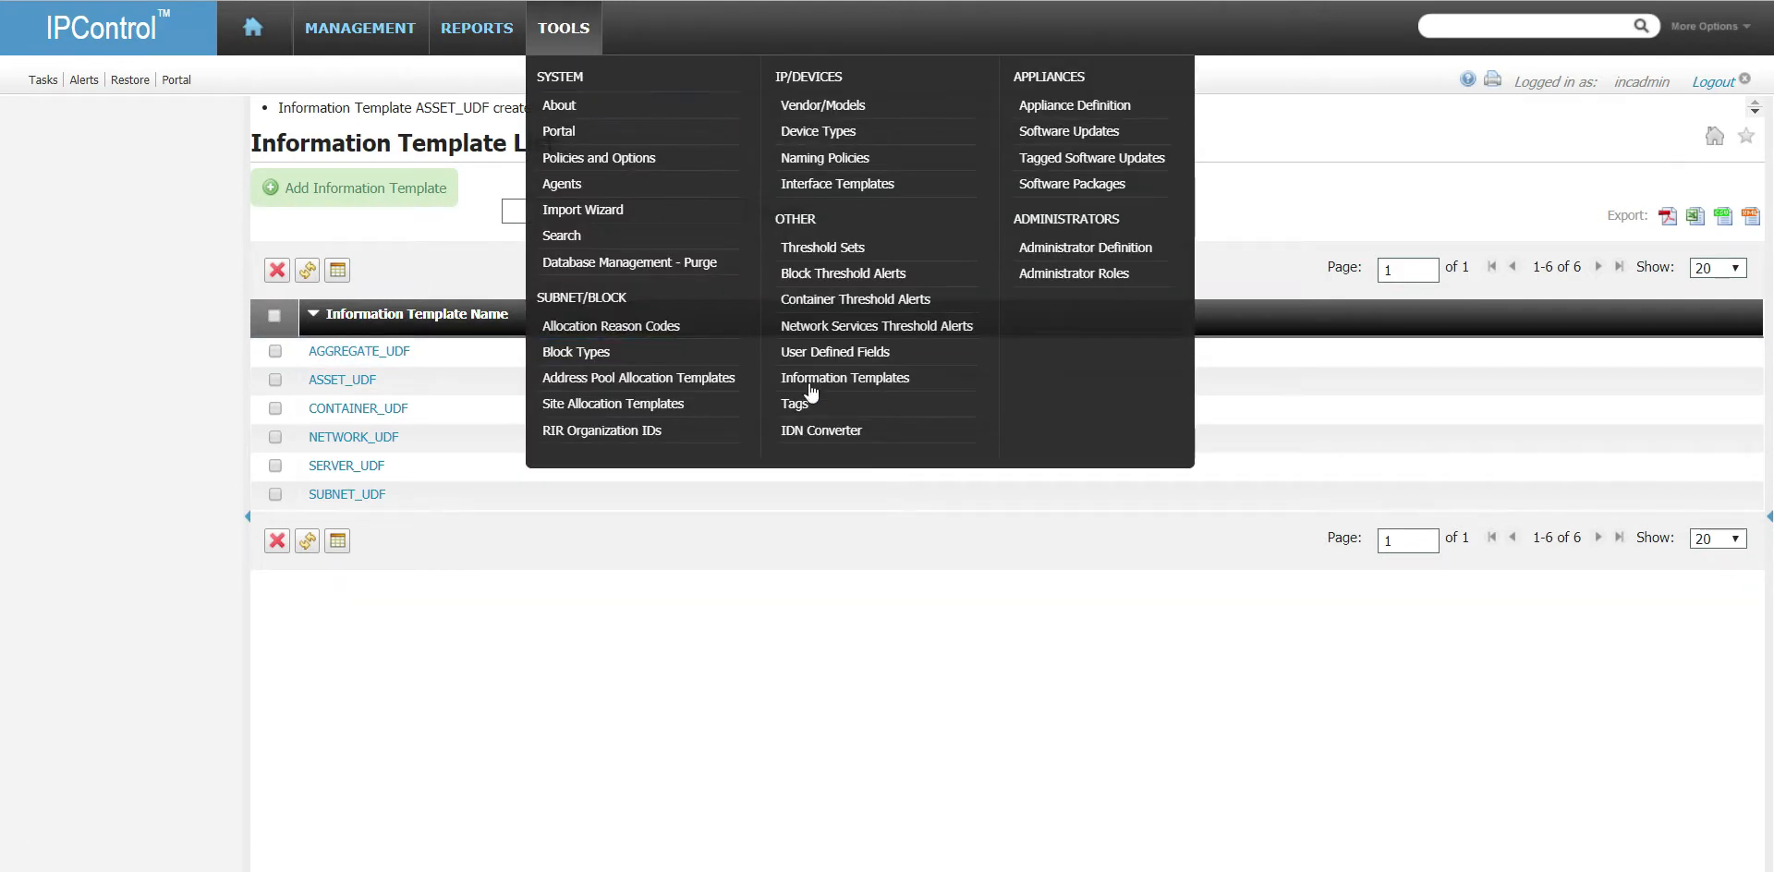
pyautogui.click(878, 354)
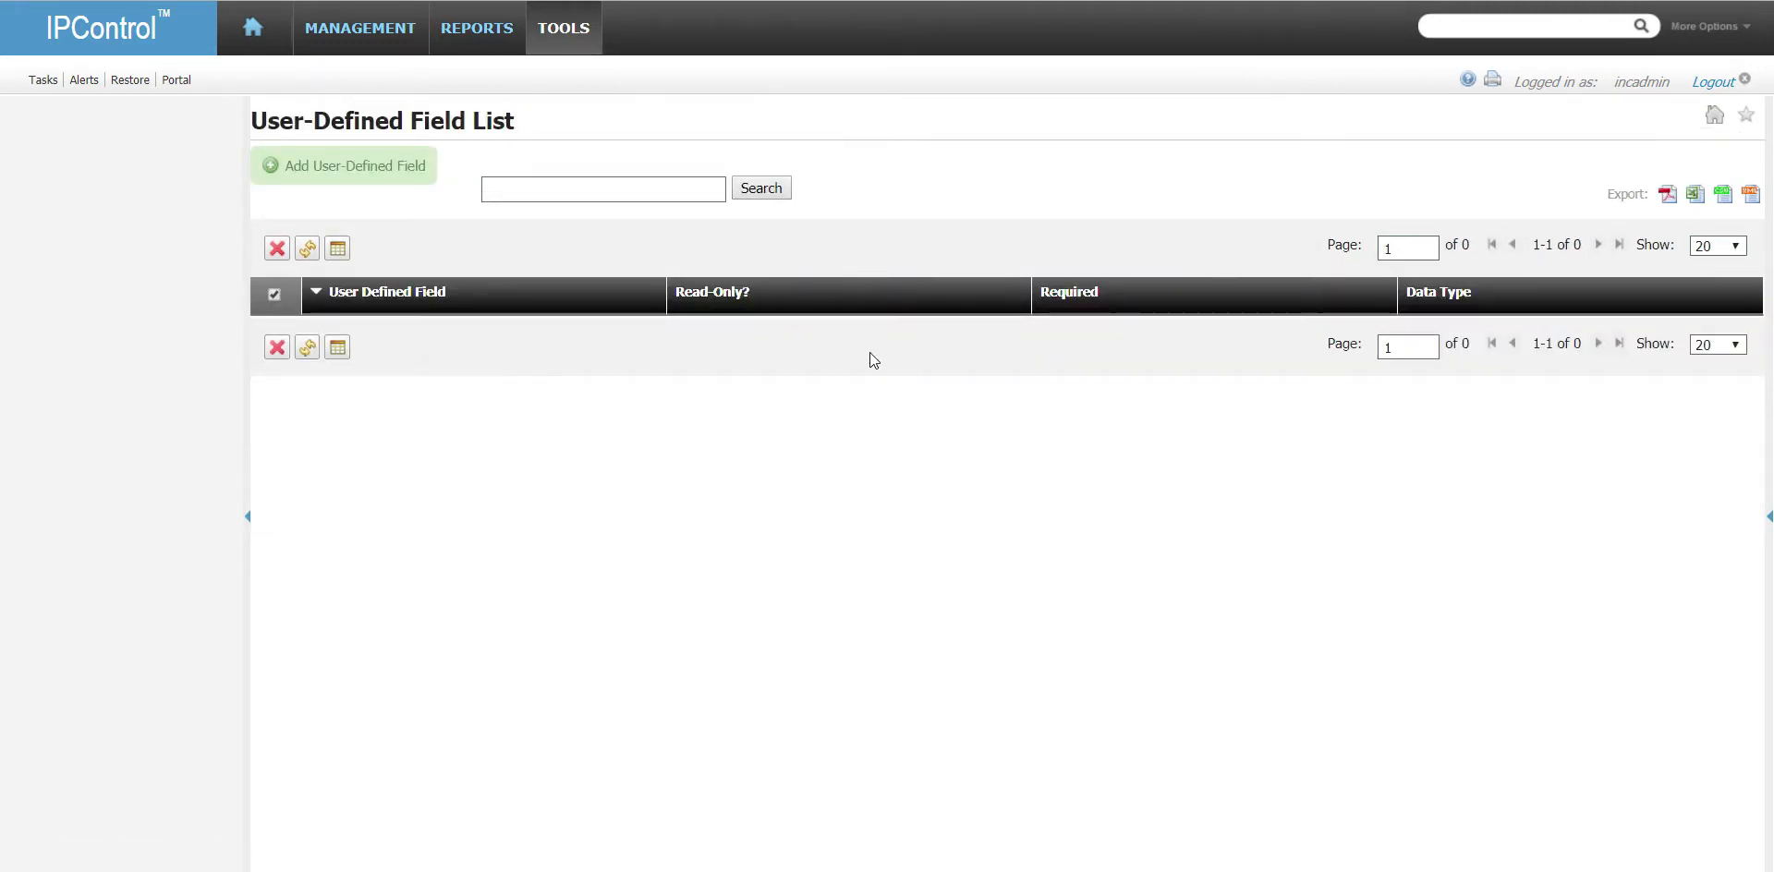
pyautogui.click(379, 172)
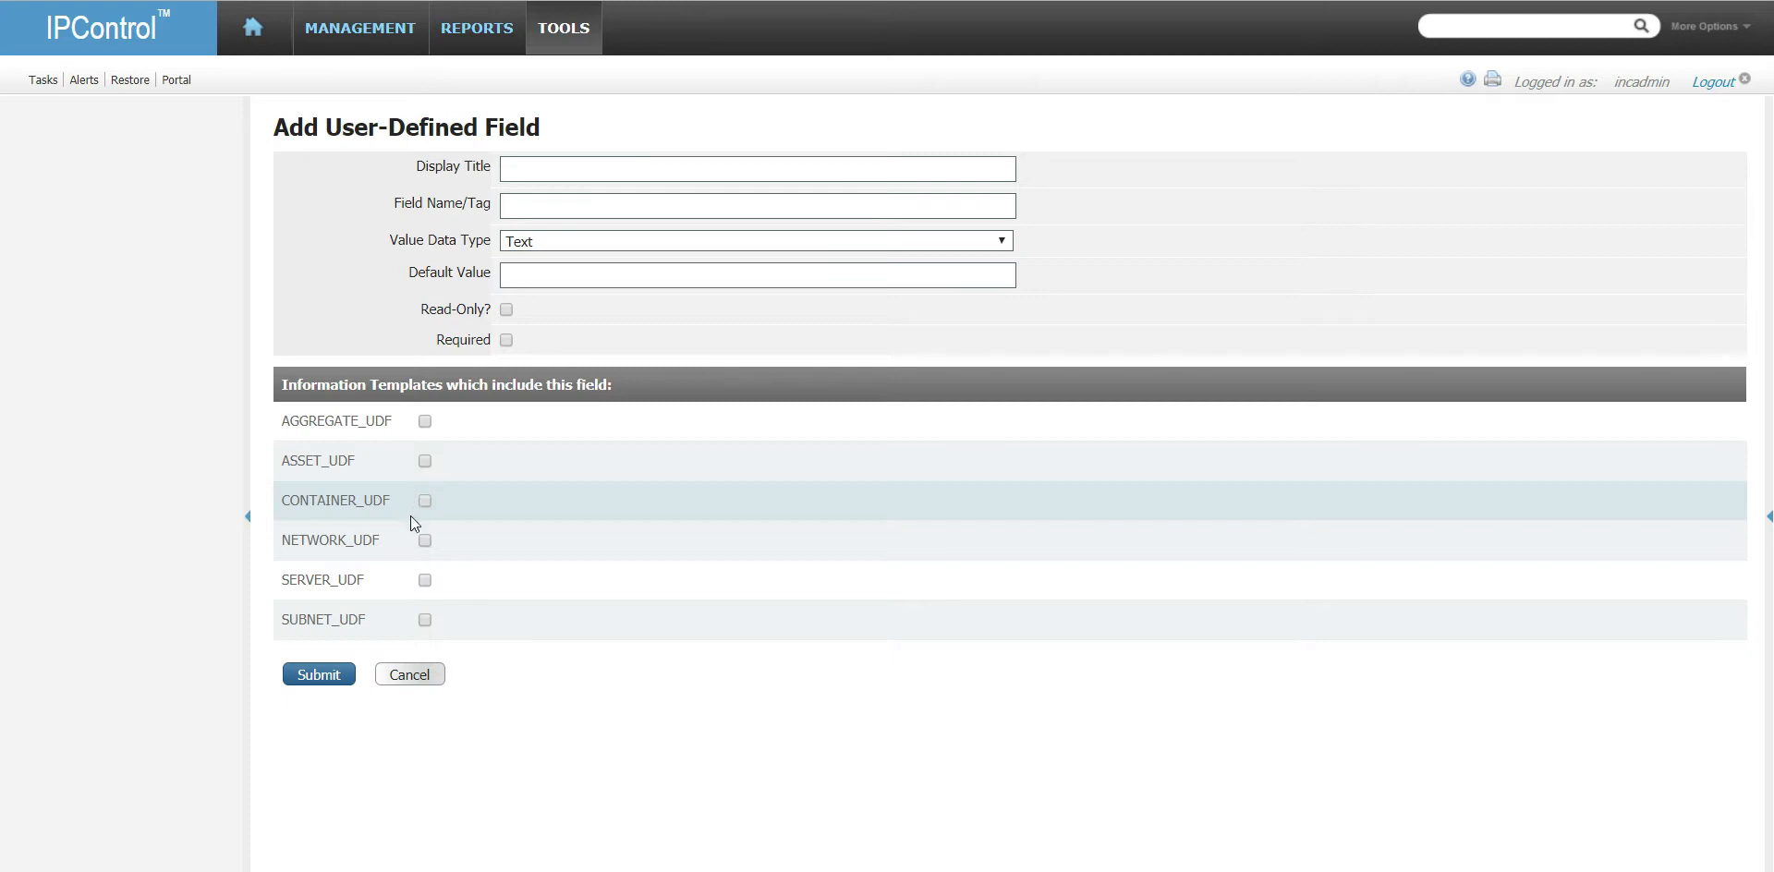
pyautogui.click(580, 33)
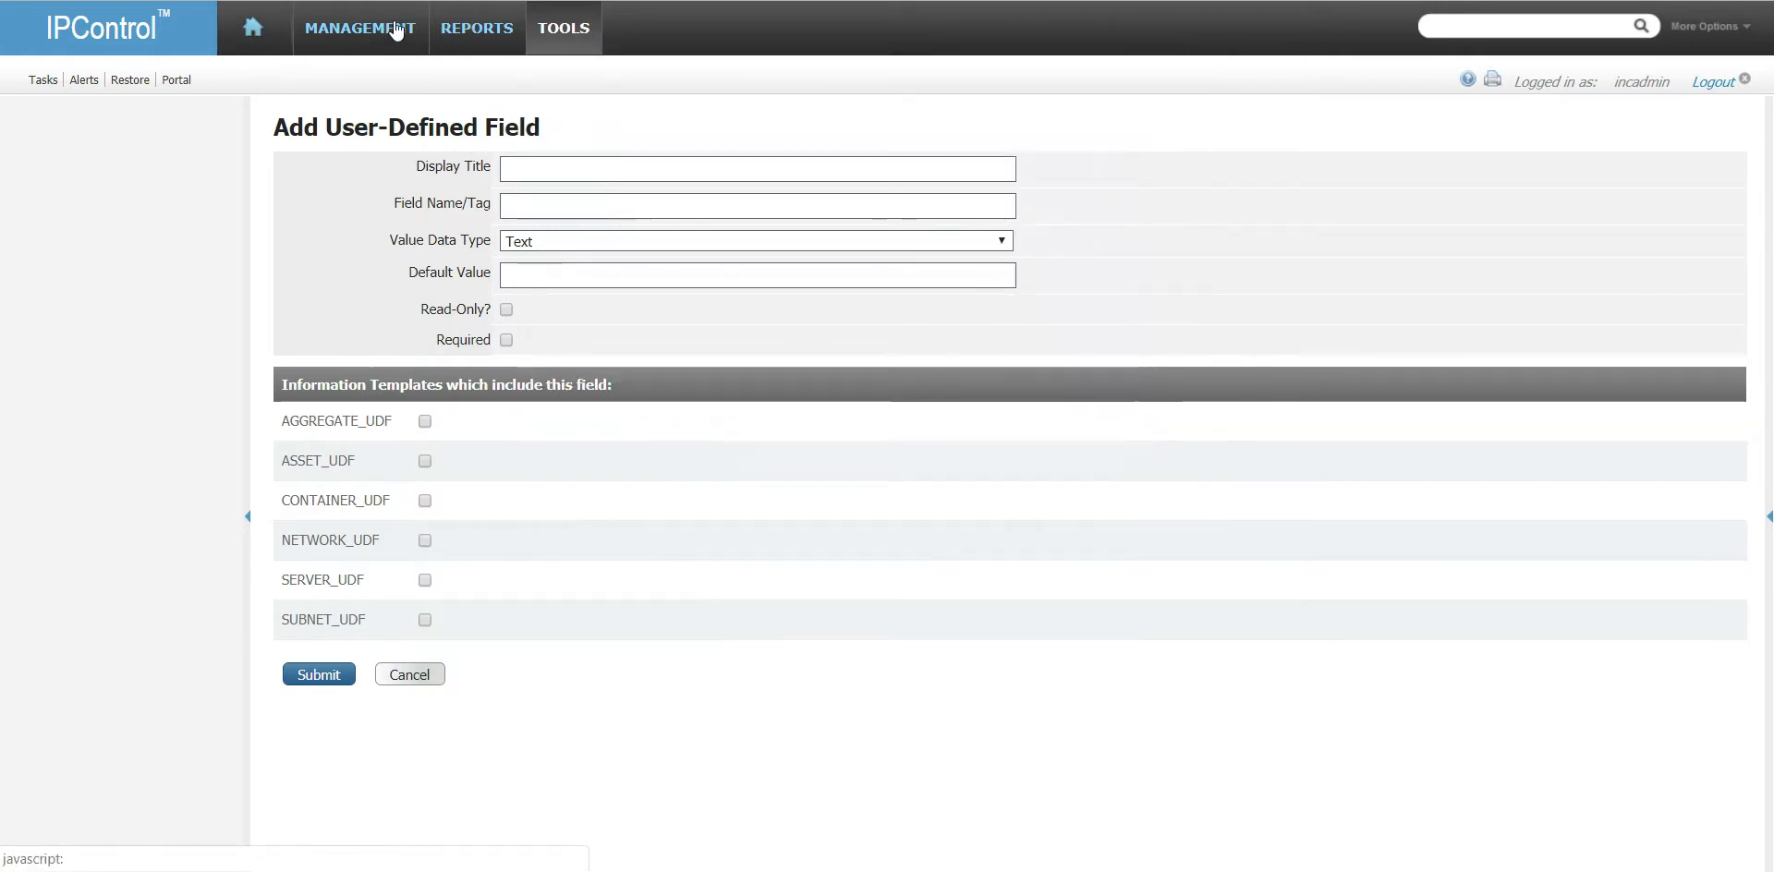
# - Open the InControl container view, switch to IPControl Container Builder and load the containers from containers.csv
pyautogui.moveTo(396, 31)
pyautogui.click(359, 113)
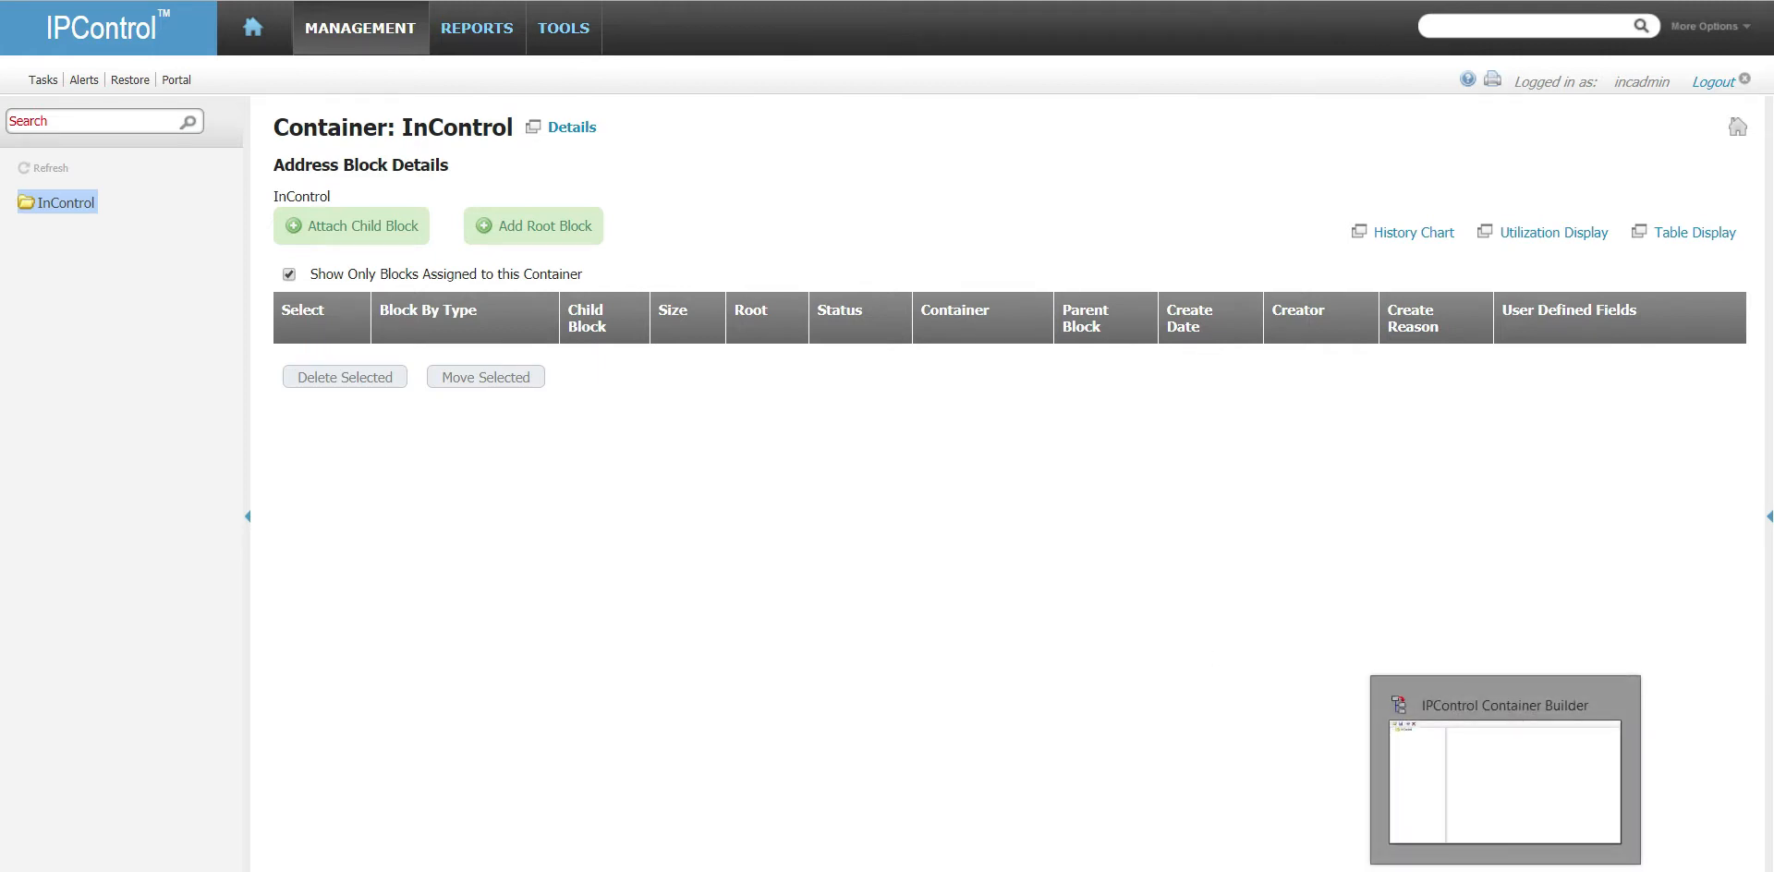
pyautogui.click(1505, 871)
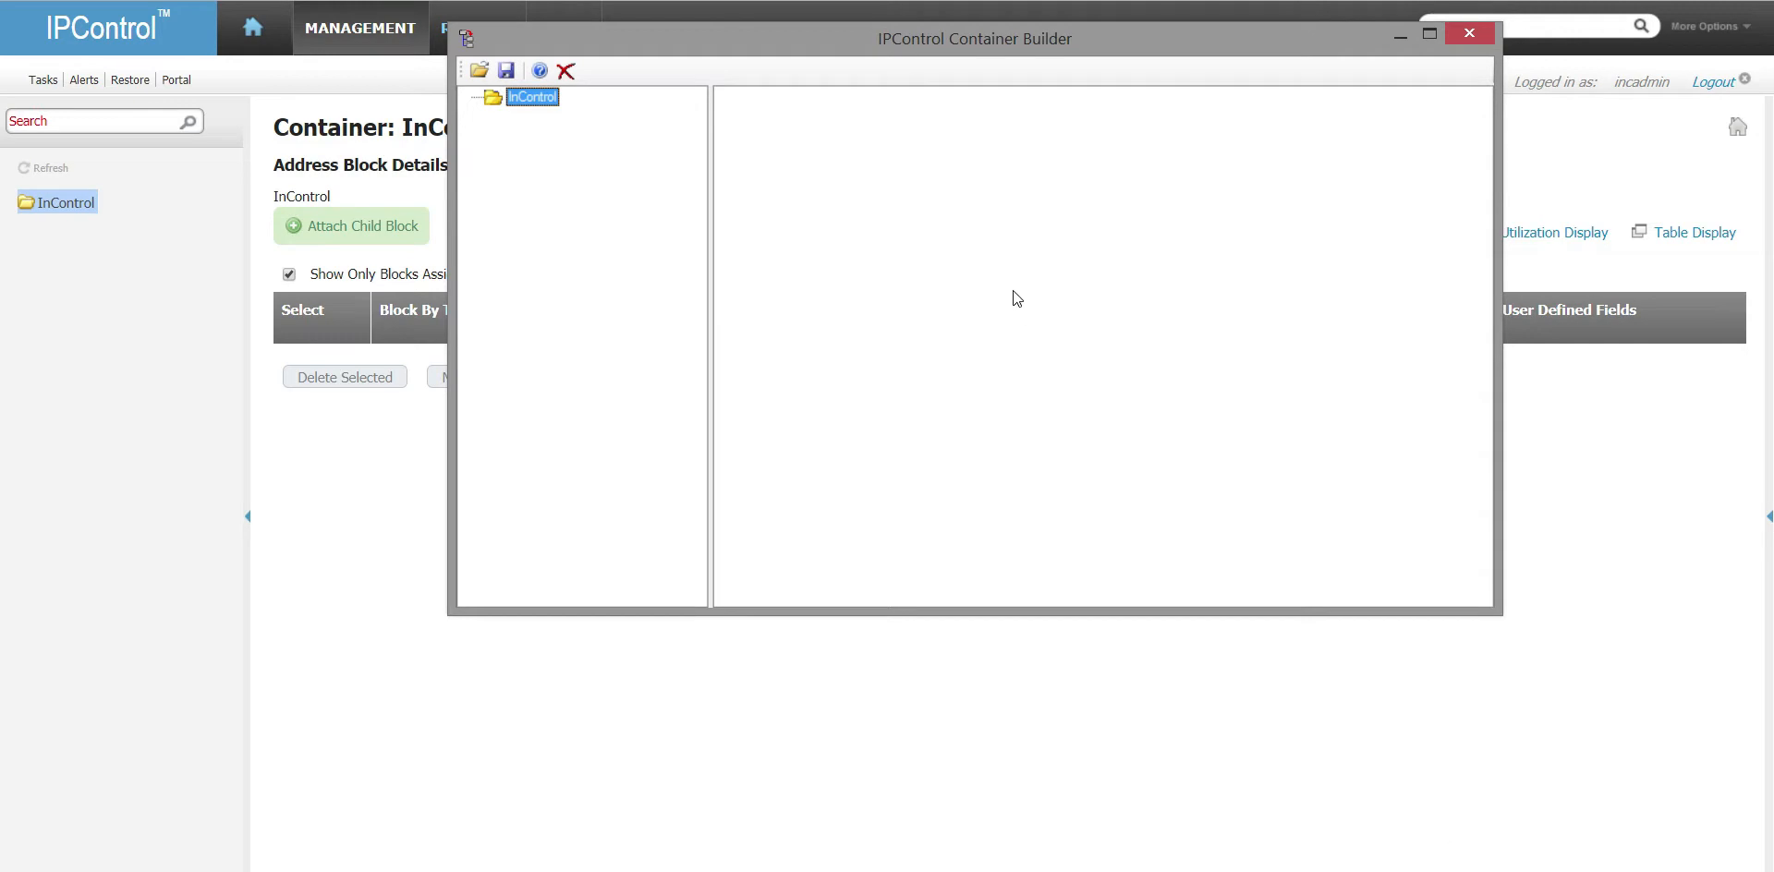
pyautogui.rightClick(529, 109)
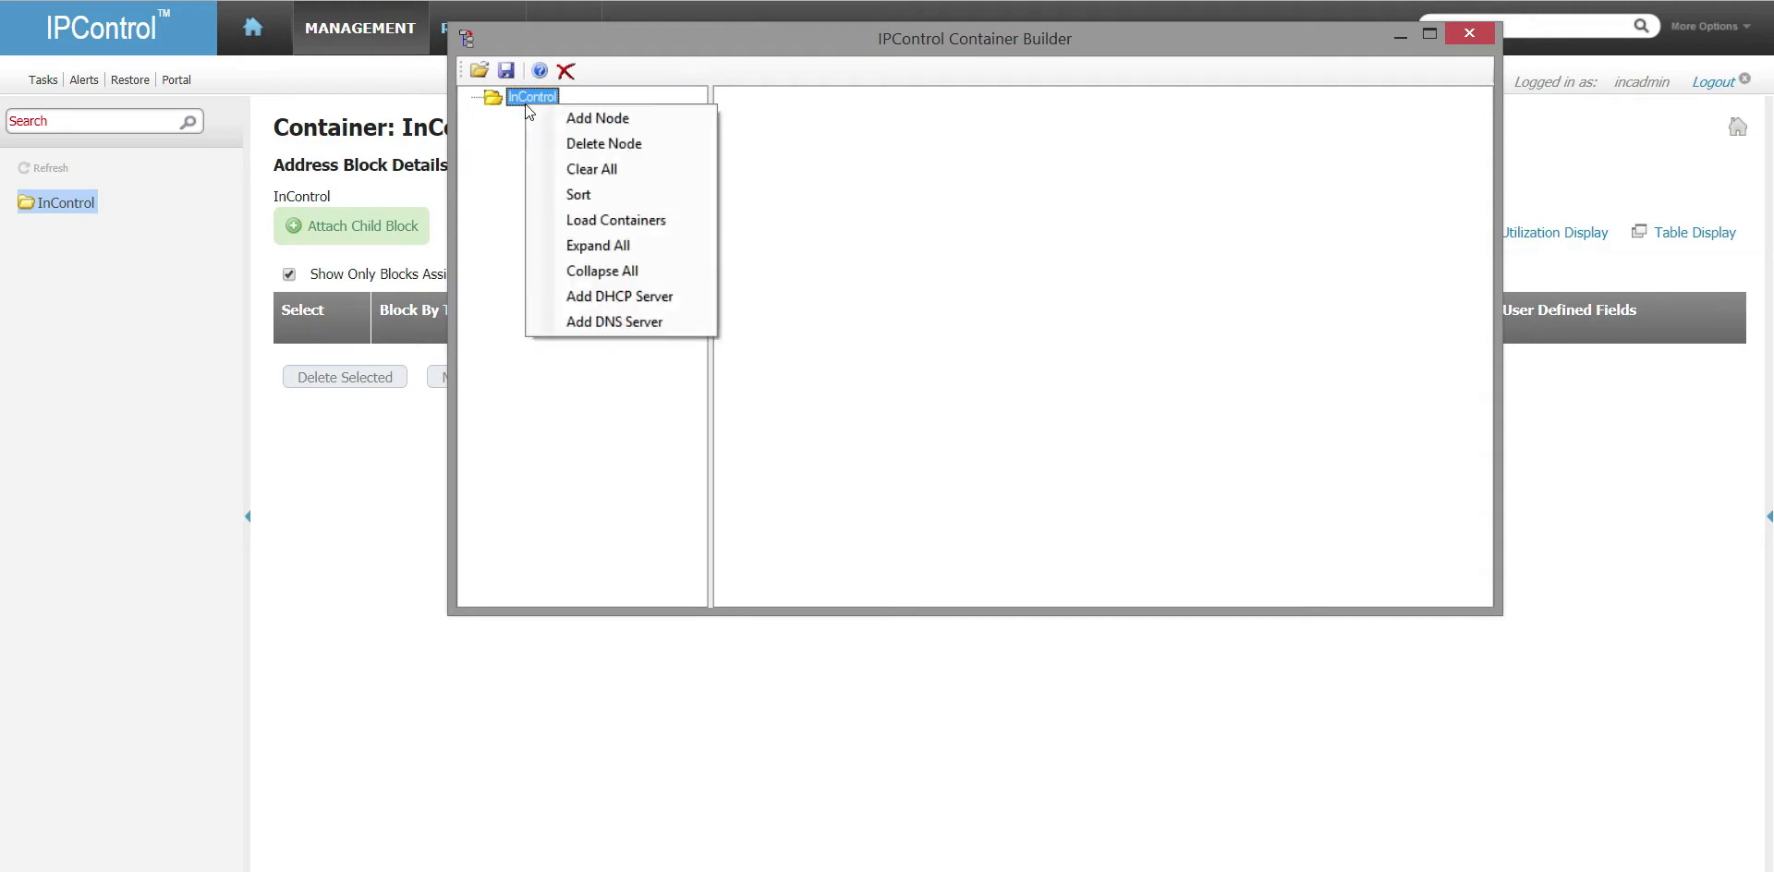
pyautogui.click(624, 224)
pyautogui.click(1169, 573)
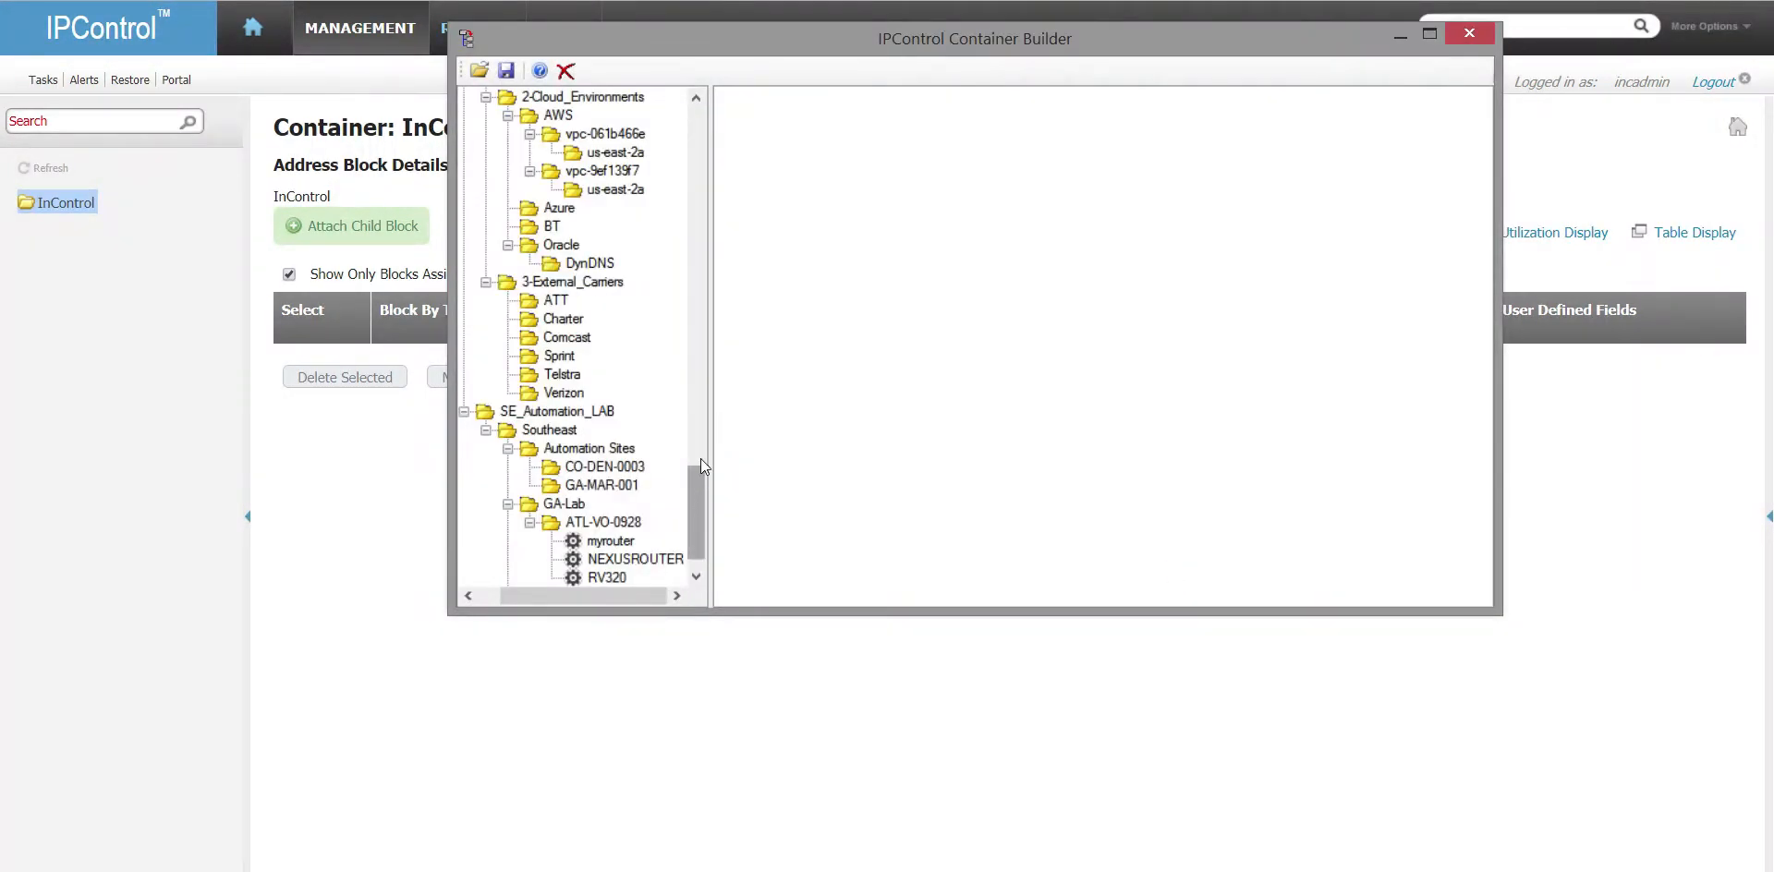
pyautogui.moveTo(701, 459); pyautogui.dragTo(688, 135)
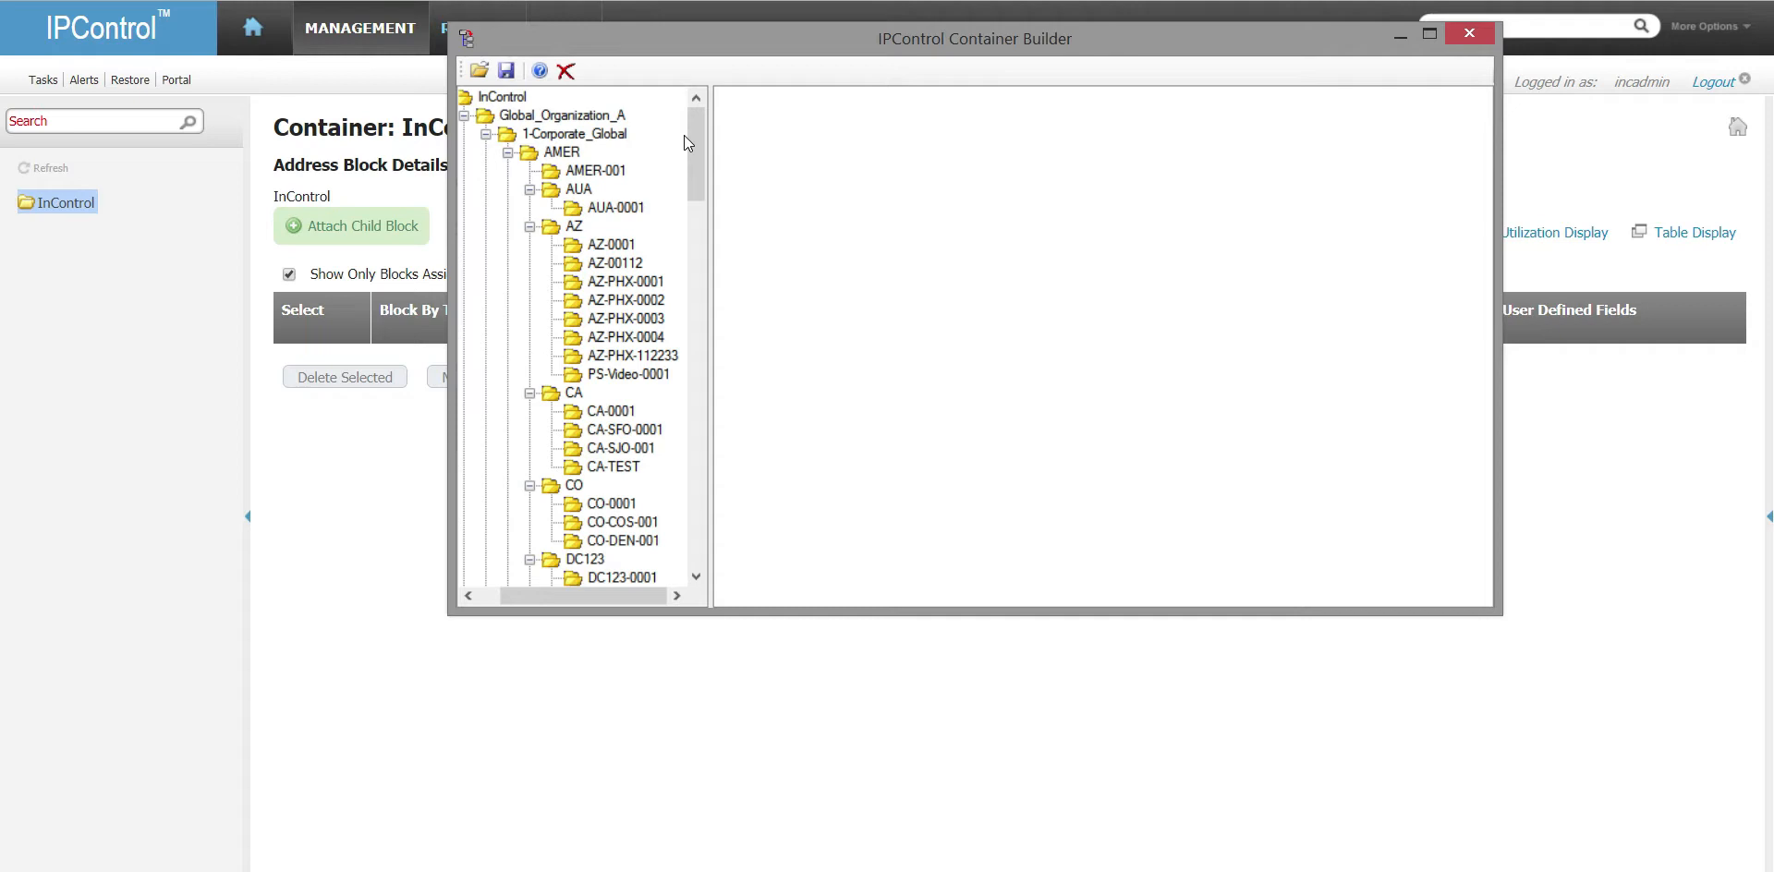
pyautogui.rightClick(547, 133)
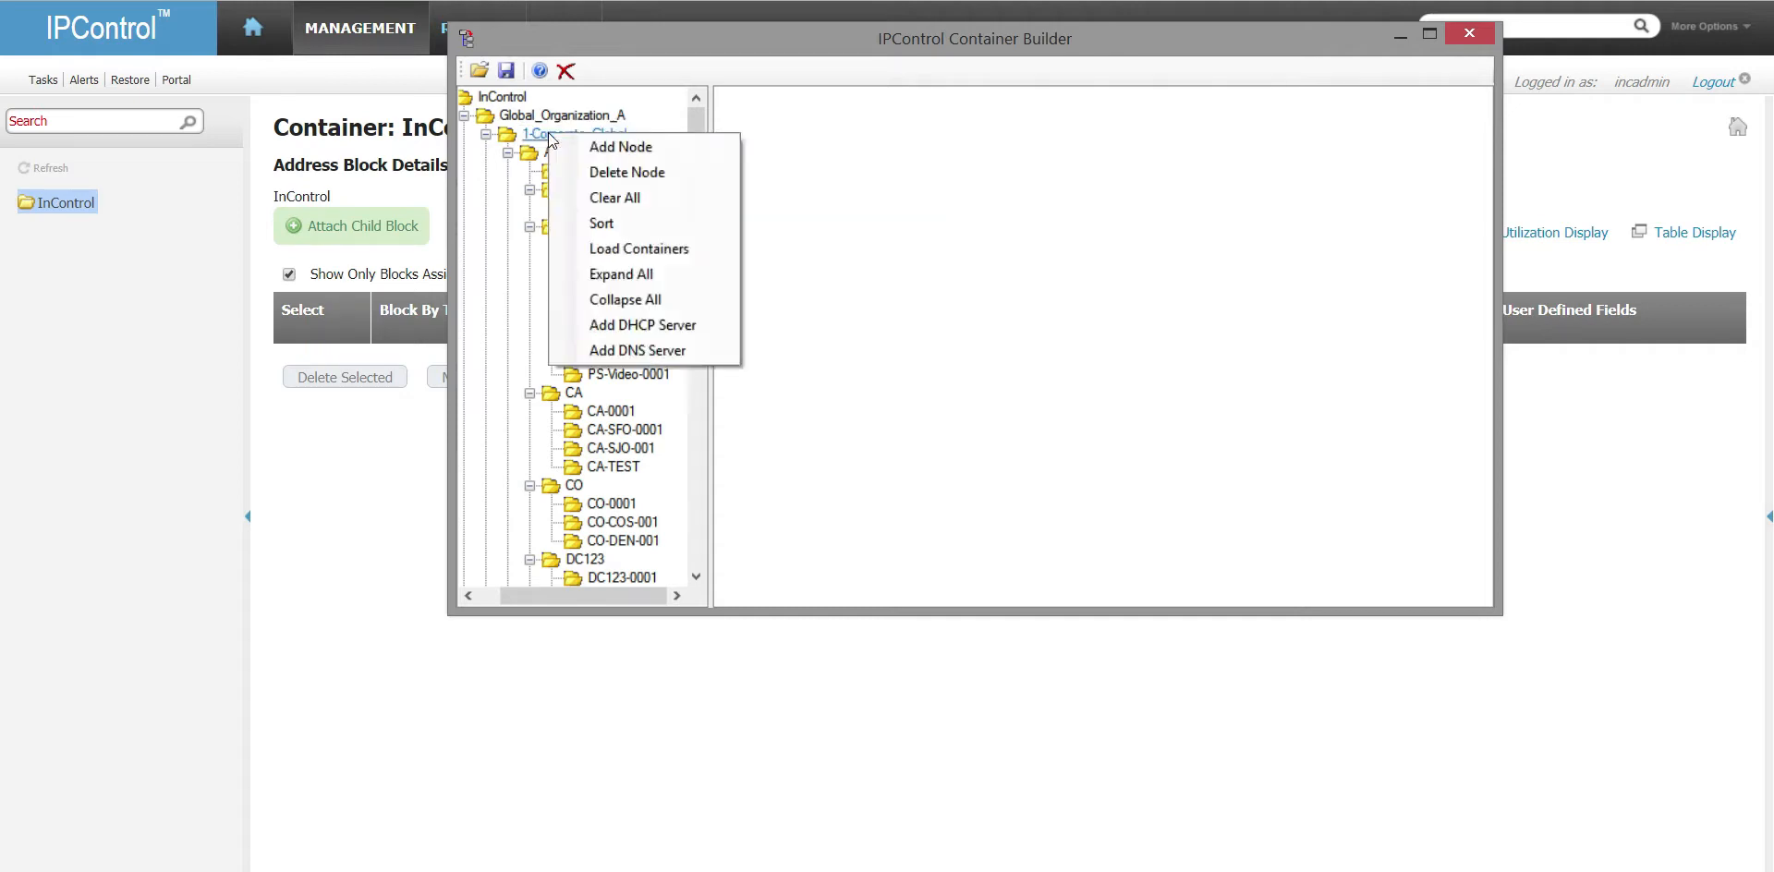
pyautogui.click(625, 249)
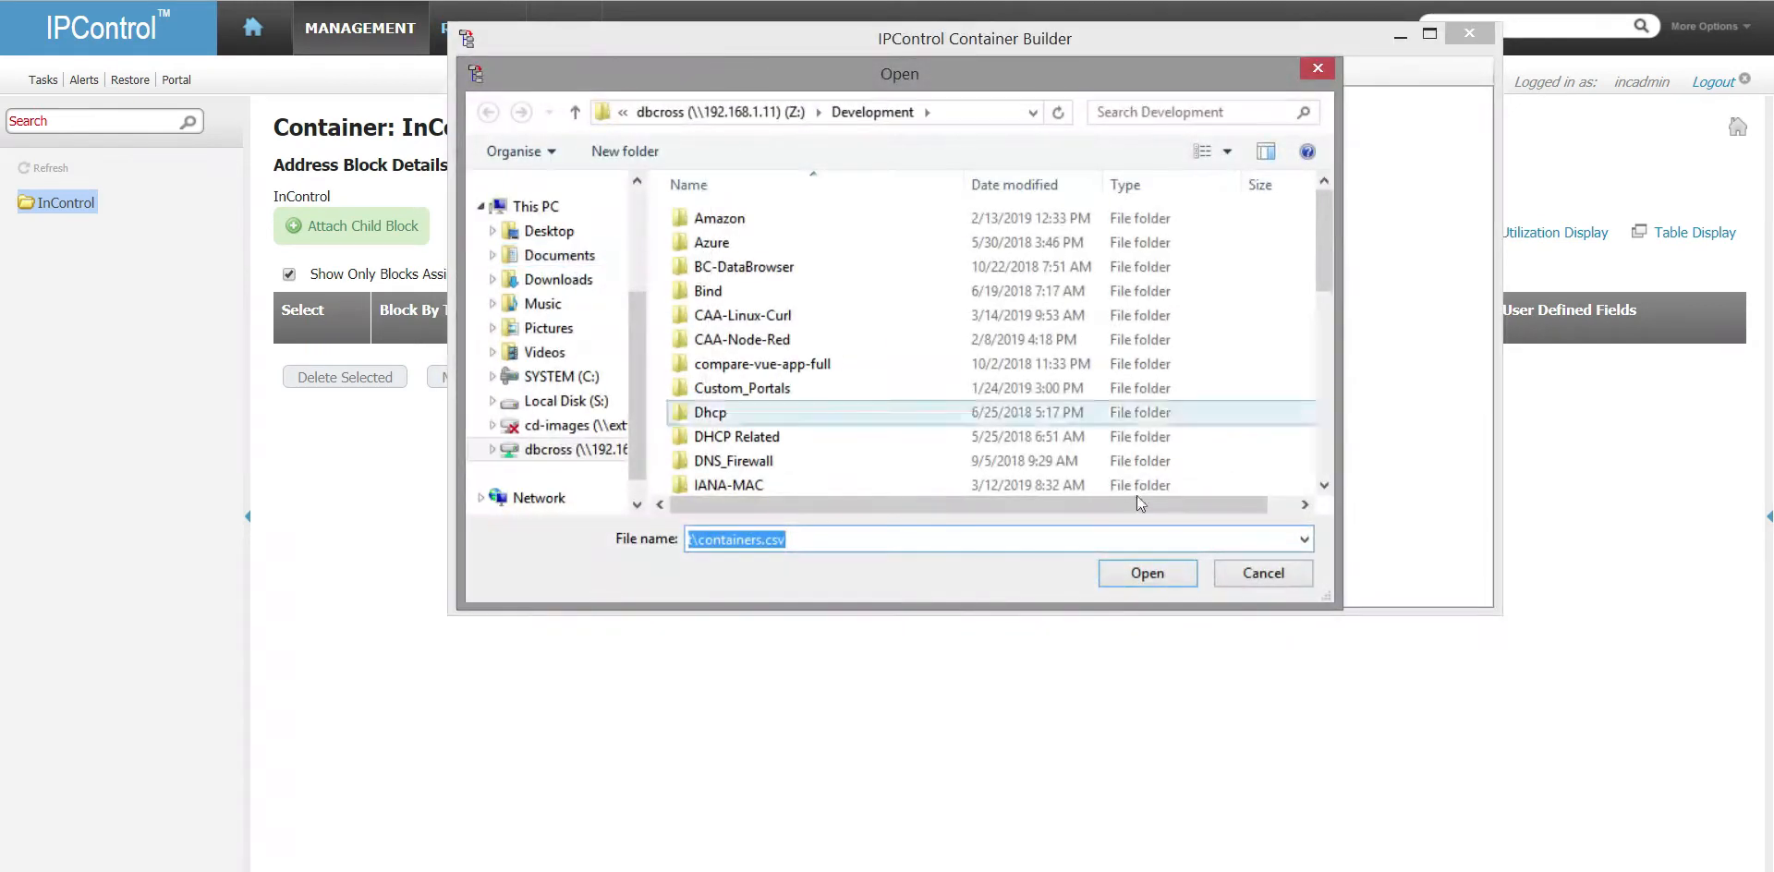
pyautogui.click(1261, 573)
# - Load the containers from containers.csv into the emptied Container Builder tree again
pyautogui.rightClick(551, 99)
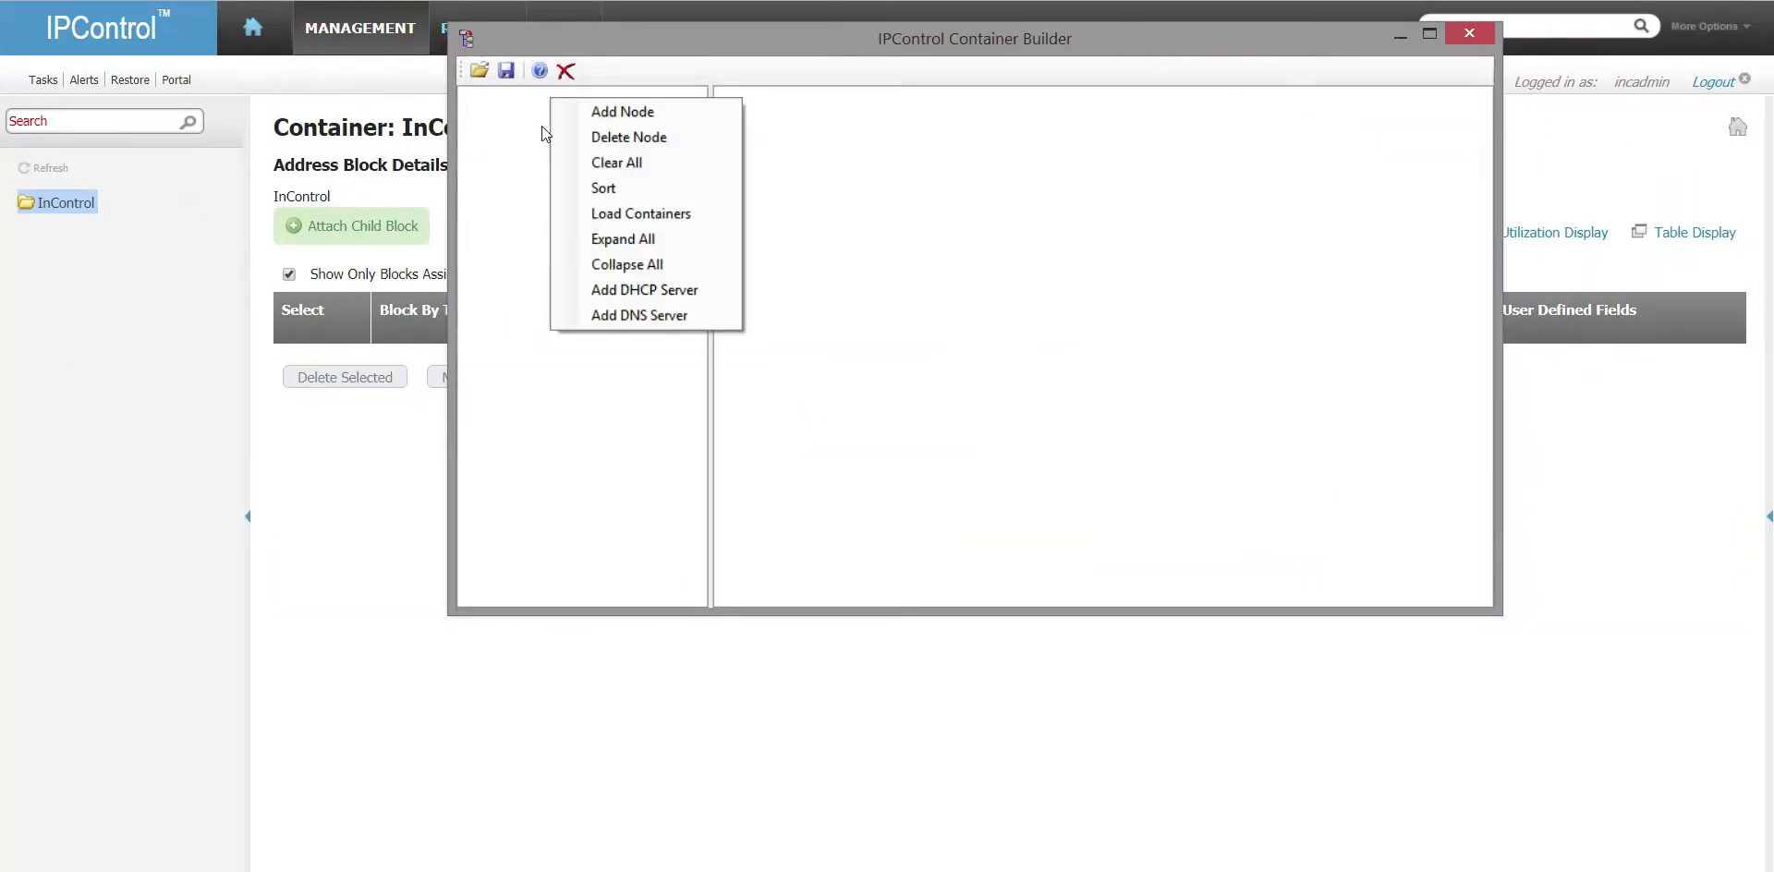
pyautogui.click(633, 213)
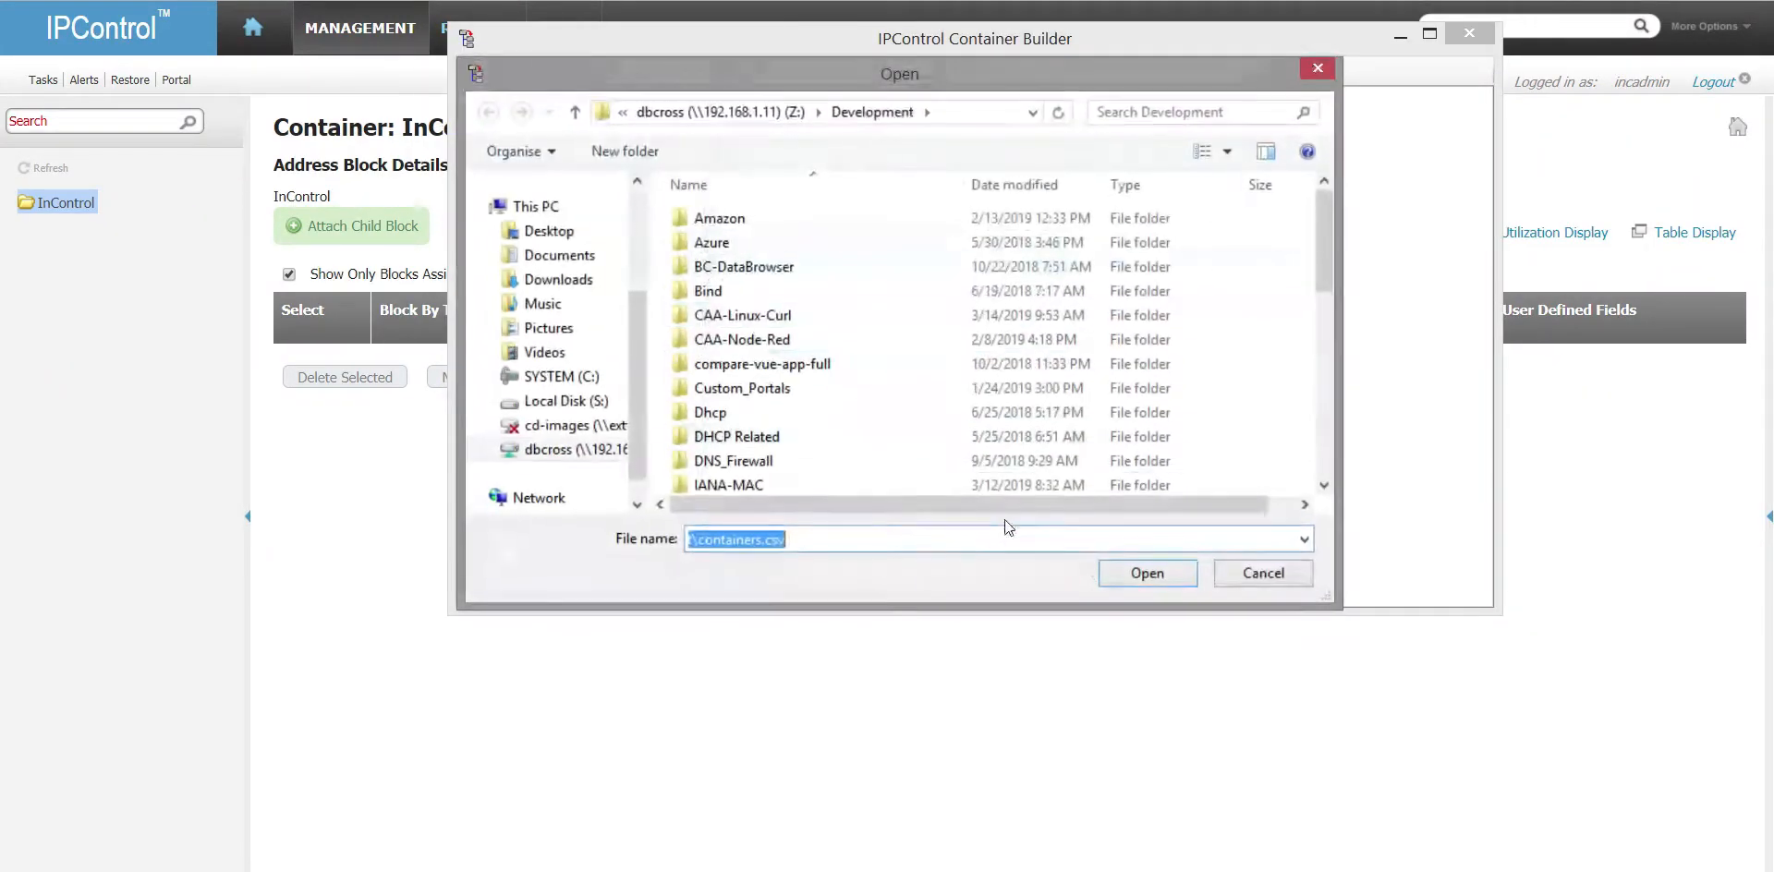
pyautogui.click(1124, 574)
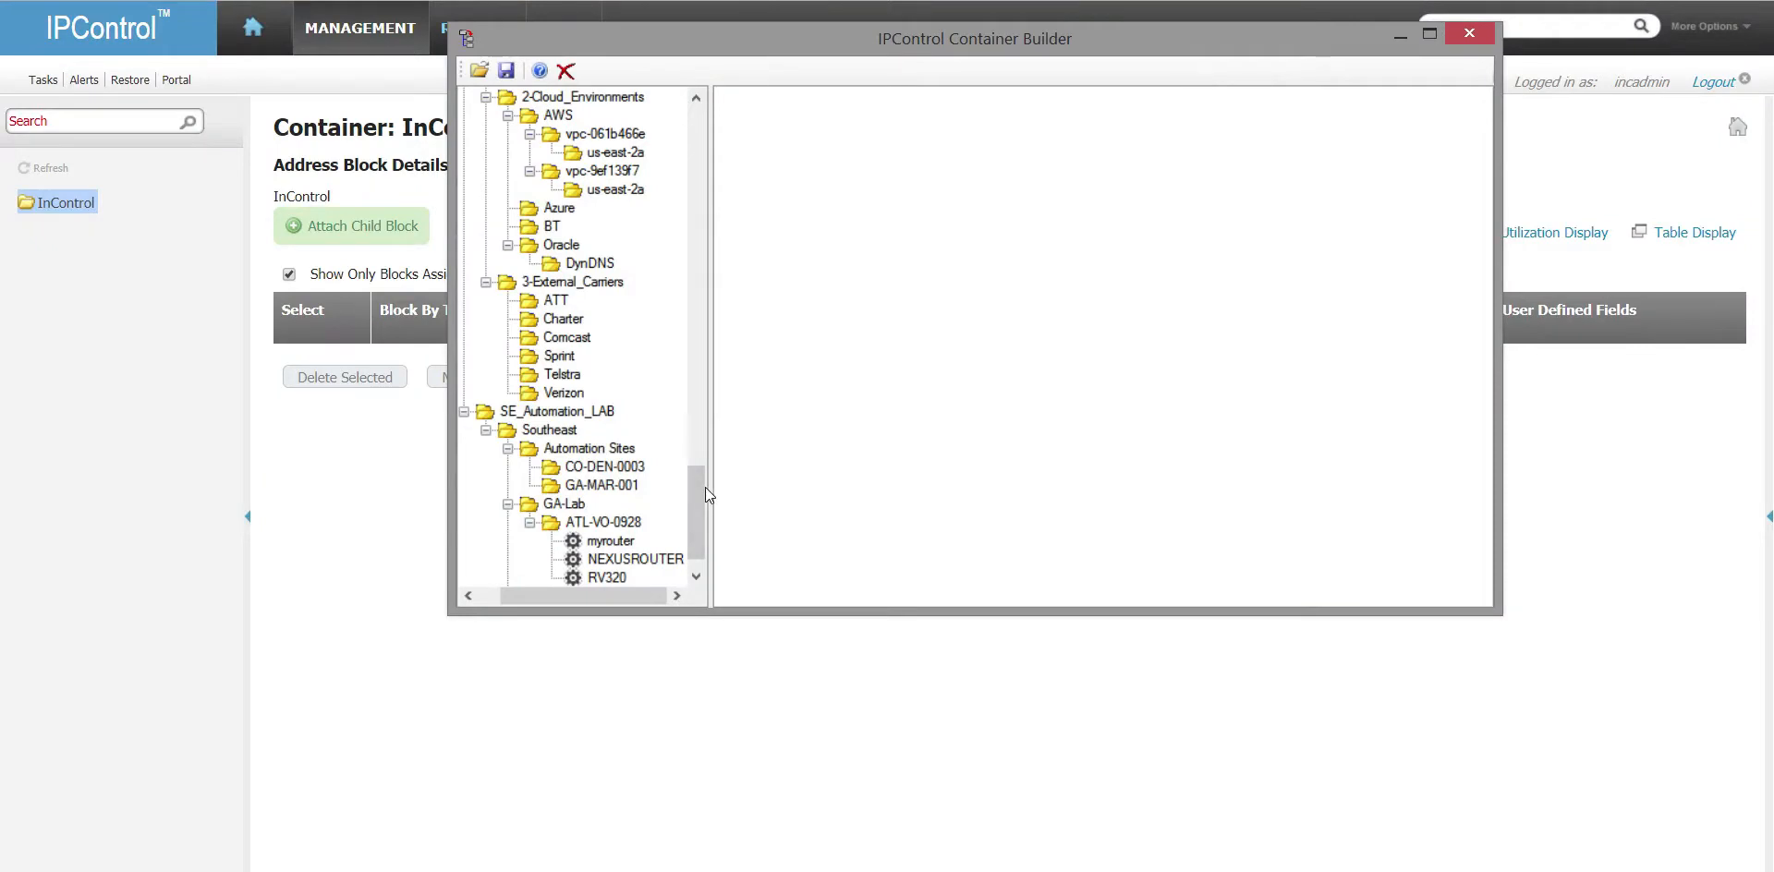
# - Expand everything under 1-Corporate_Global, and collapse the whole container tree down to the organizations directly under InControl
pyautogui.moveTo(696, 473); pyautogui.dragTo(697, 121)
pyautogui.rightClick(585, 134)
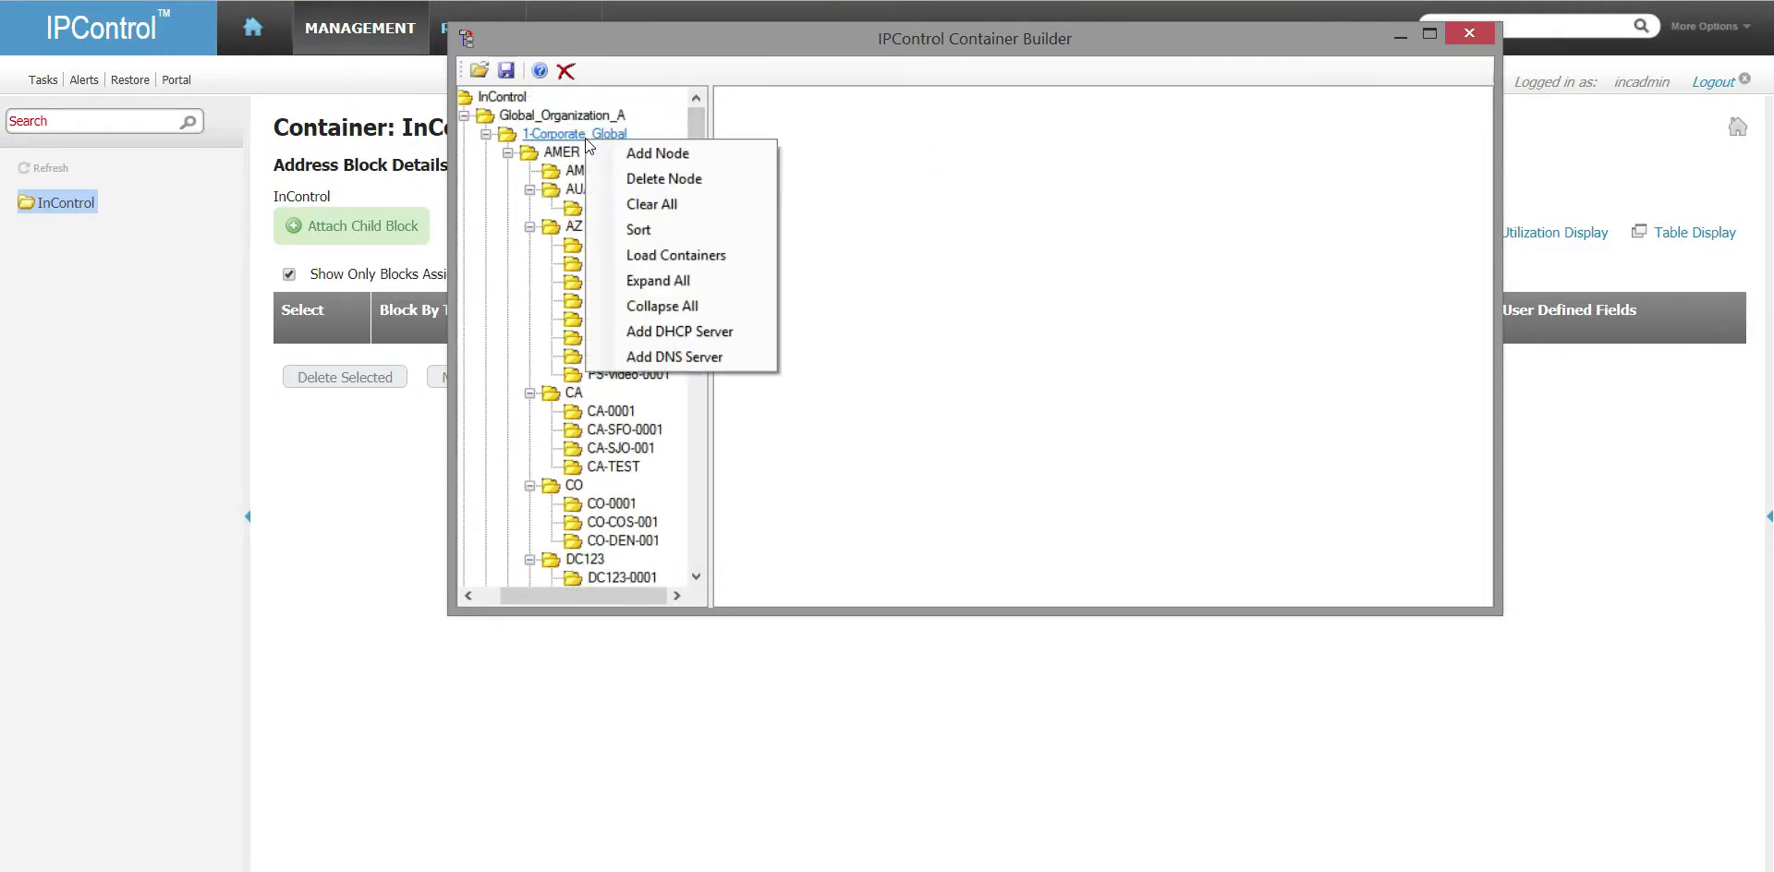
pyautogui.click(661, 281)
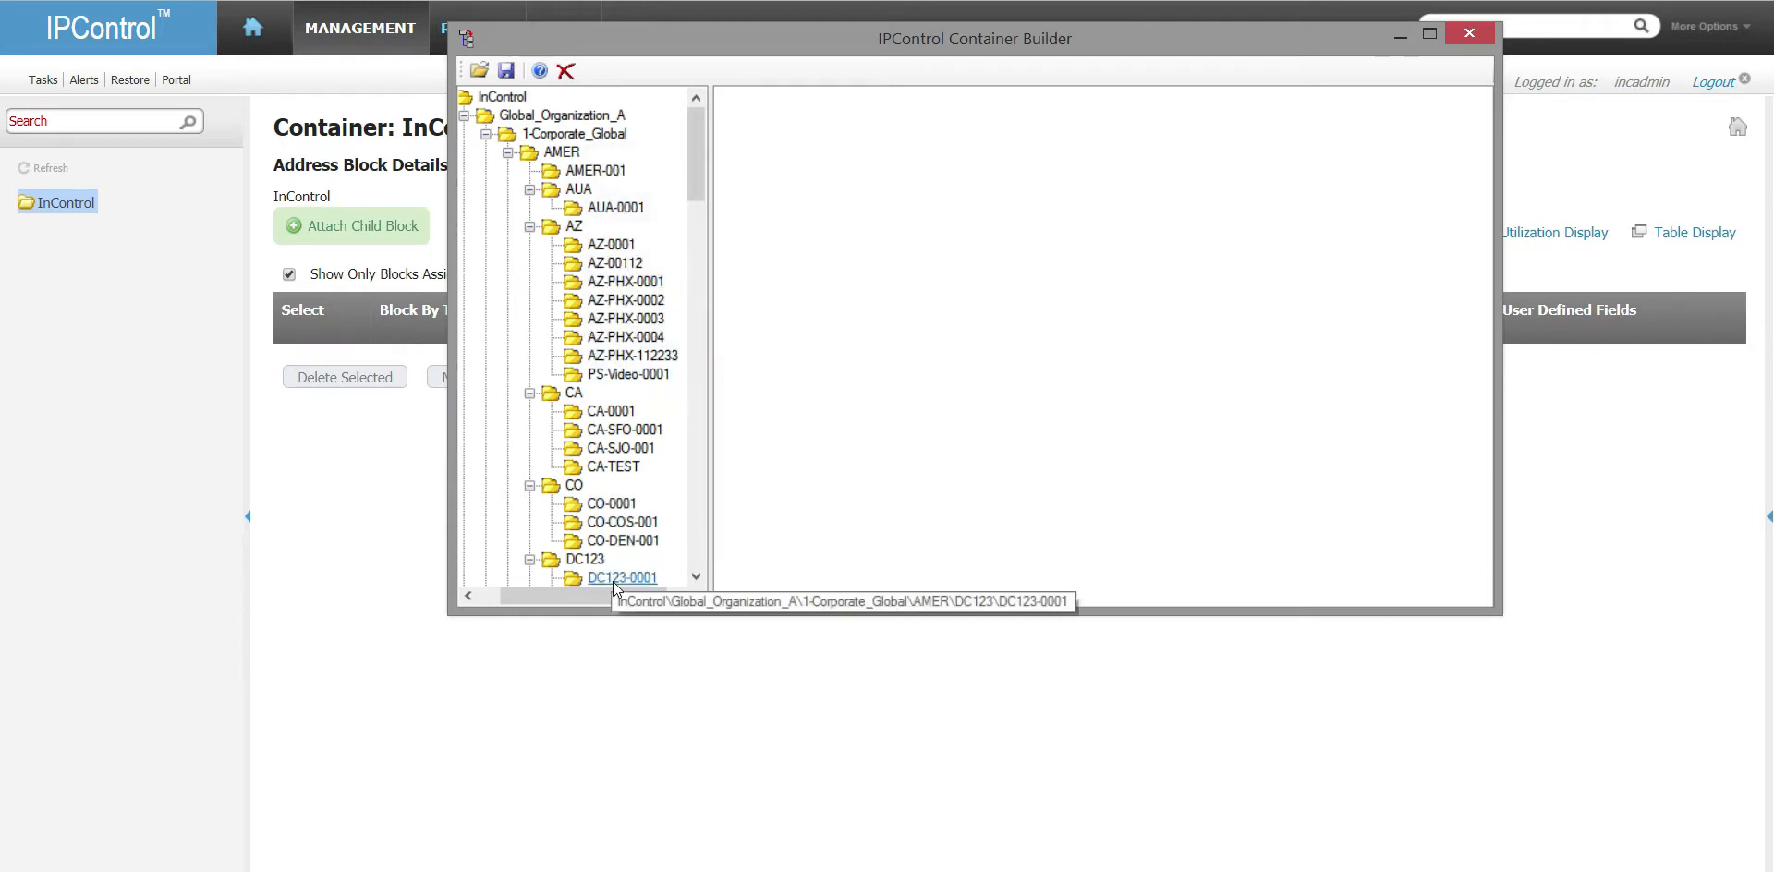
pyautogui.moveTo(589, 596); pyautogui.dragTo(487, 536)
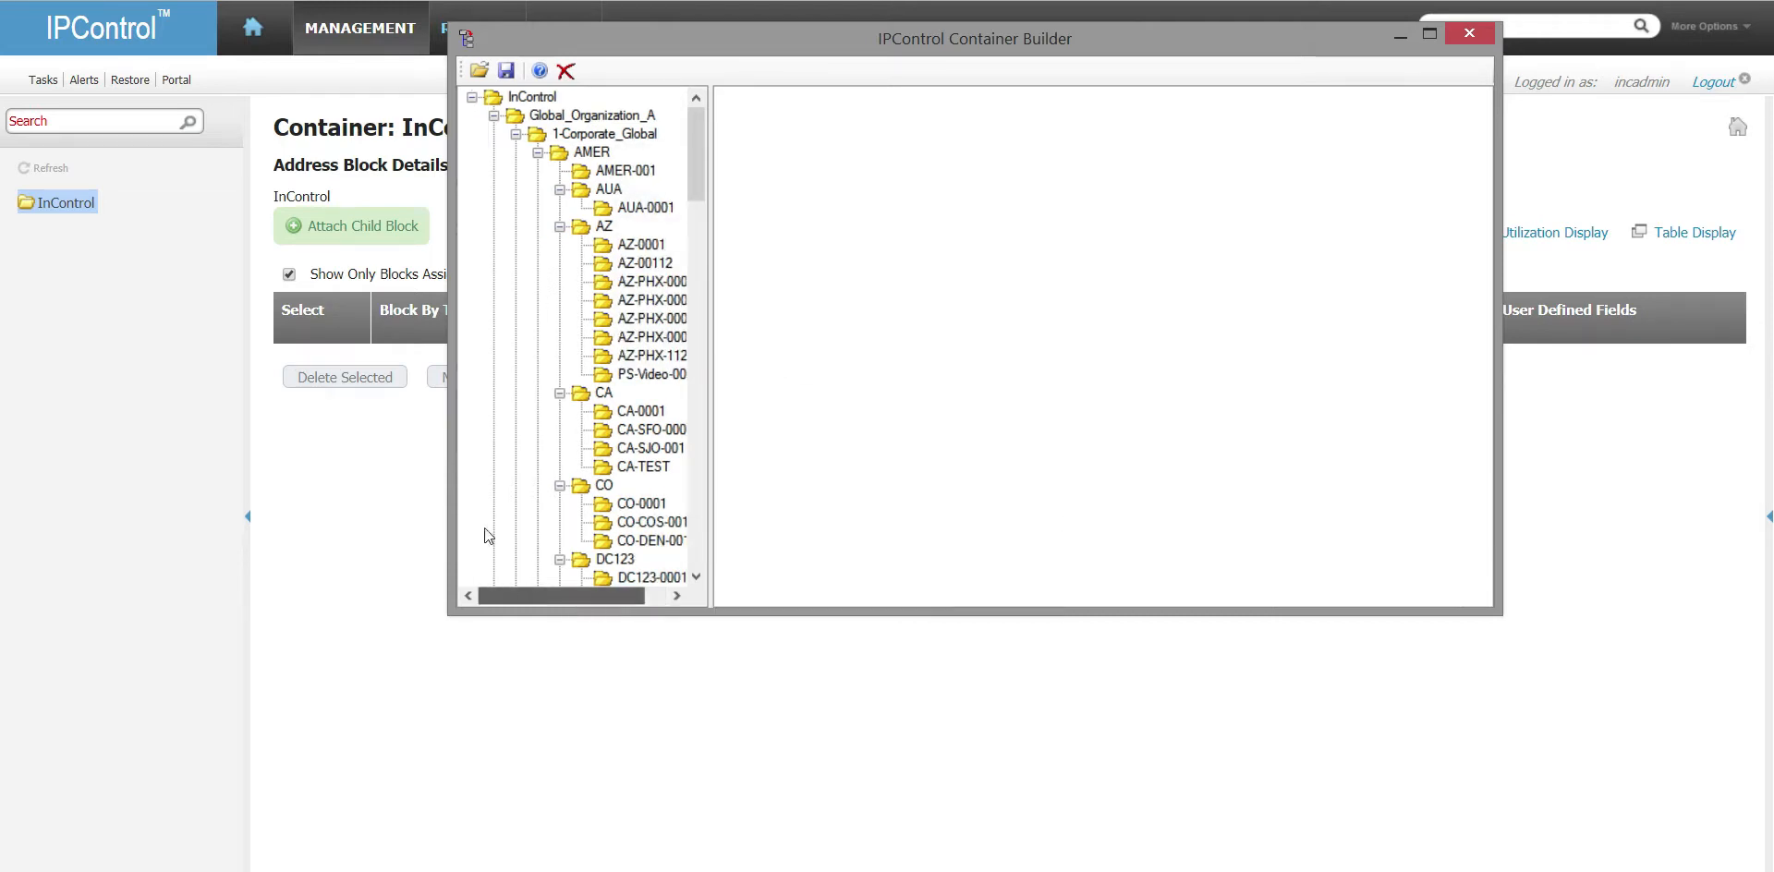
pyautogui.rightClick(558, 119)
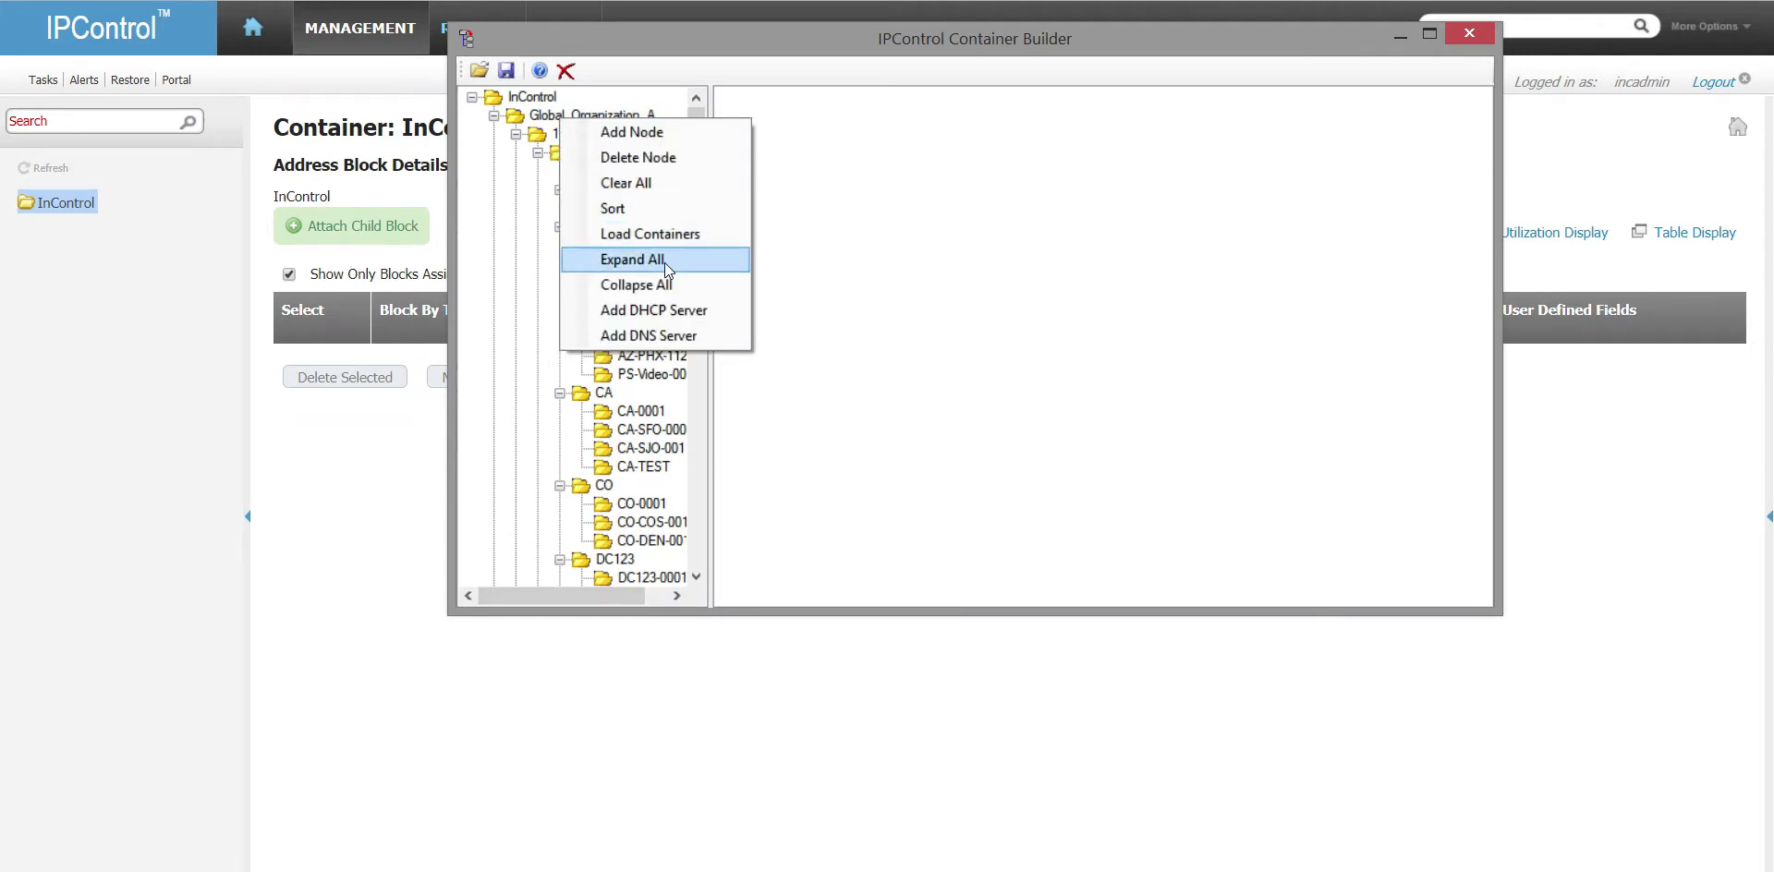
pyautogui.click(674, 286)
pyautogui.click(473, 98)
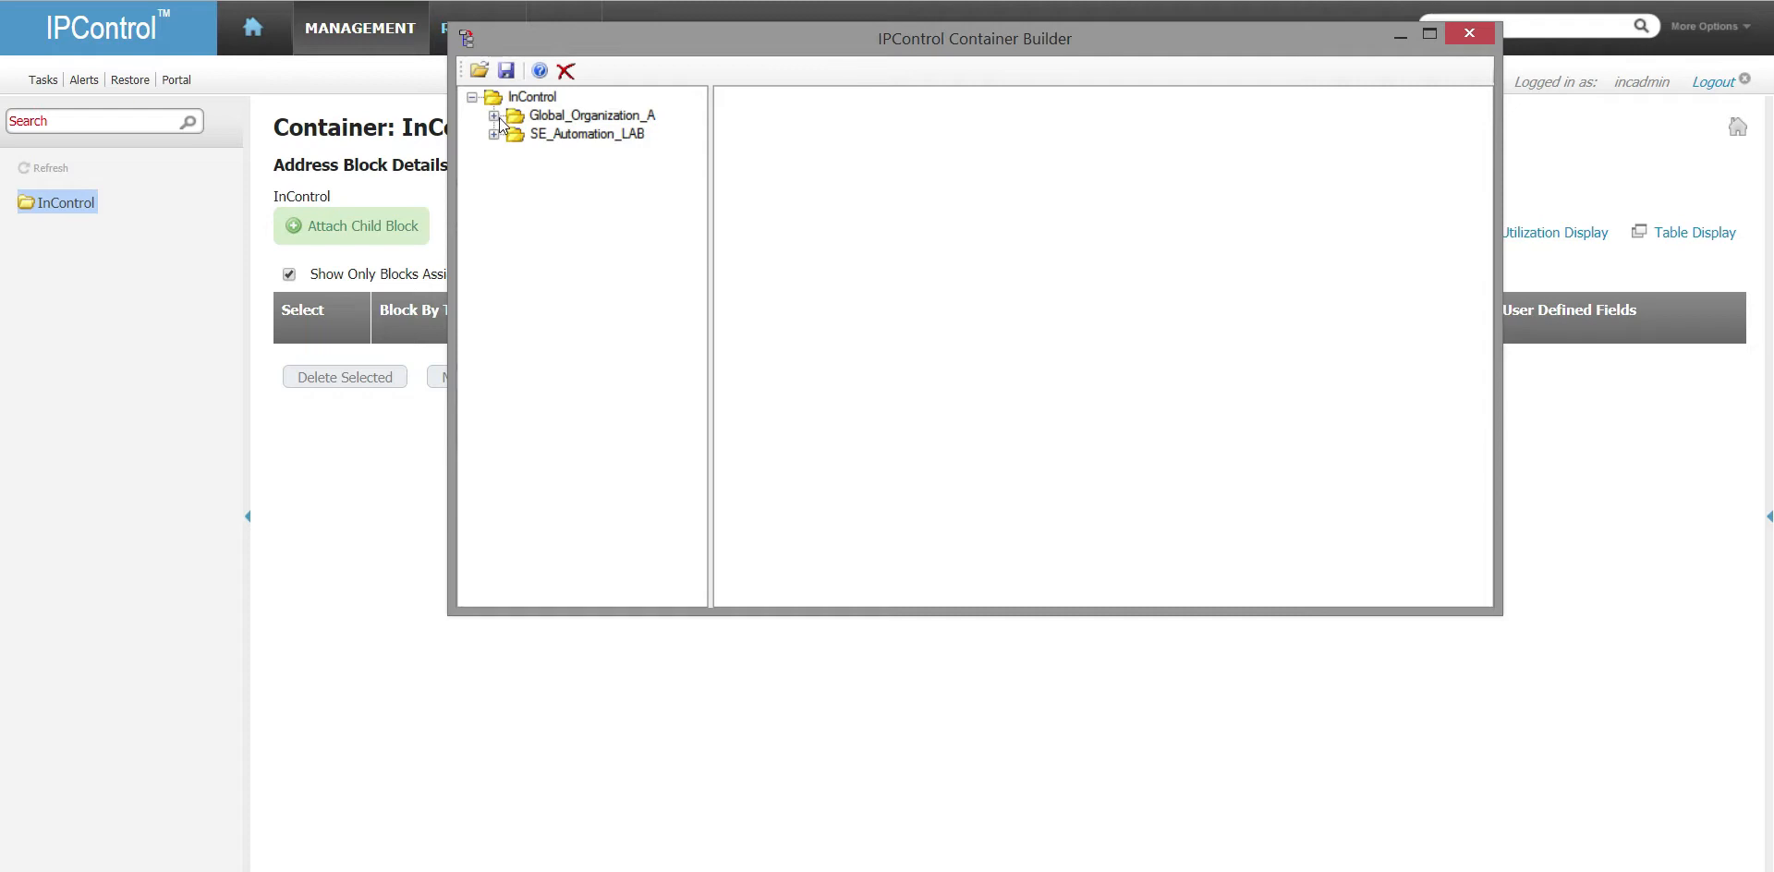
# - Expand Global_Organization_A and its 1-Corporate_Global, 2-Cloud_Environments and 3-External_Carriers containers to examine the hierarchy
pyautogui.click(496, 117)
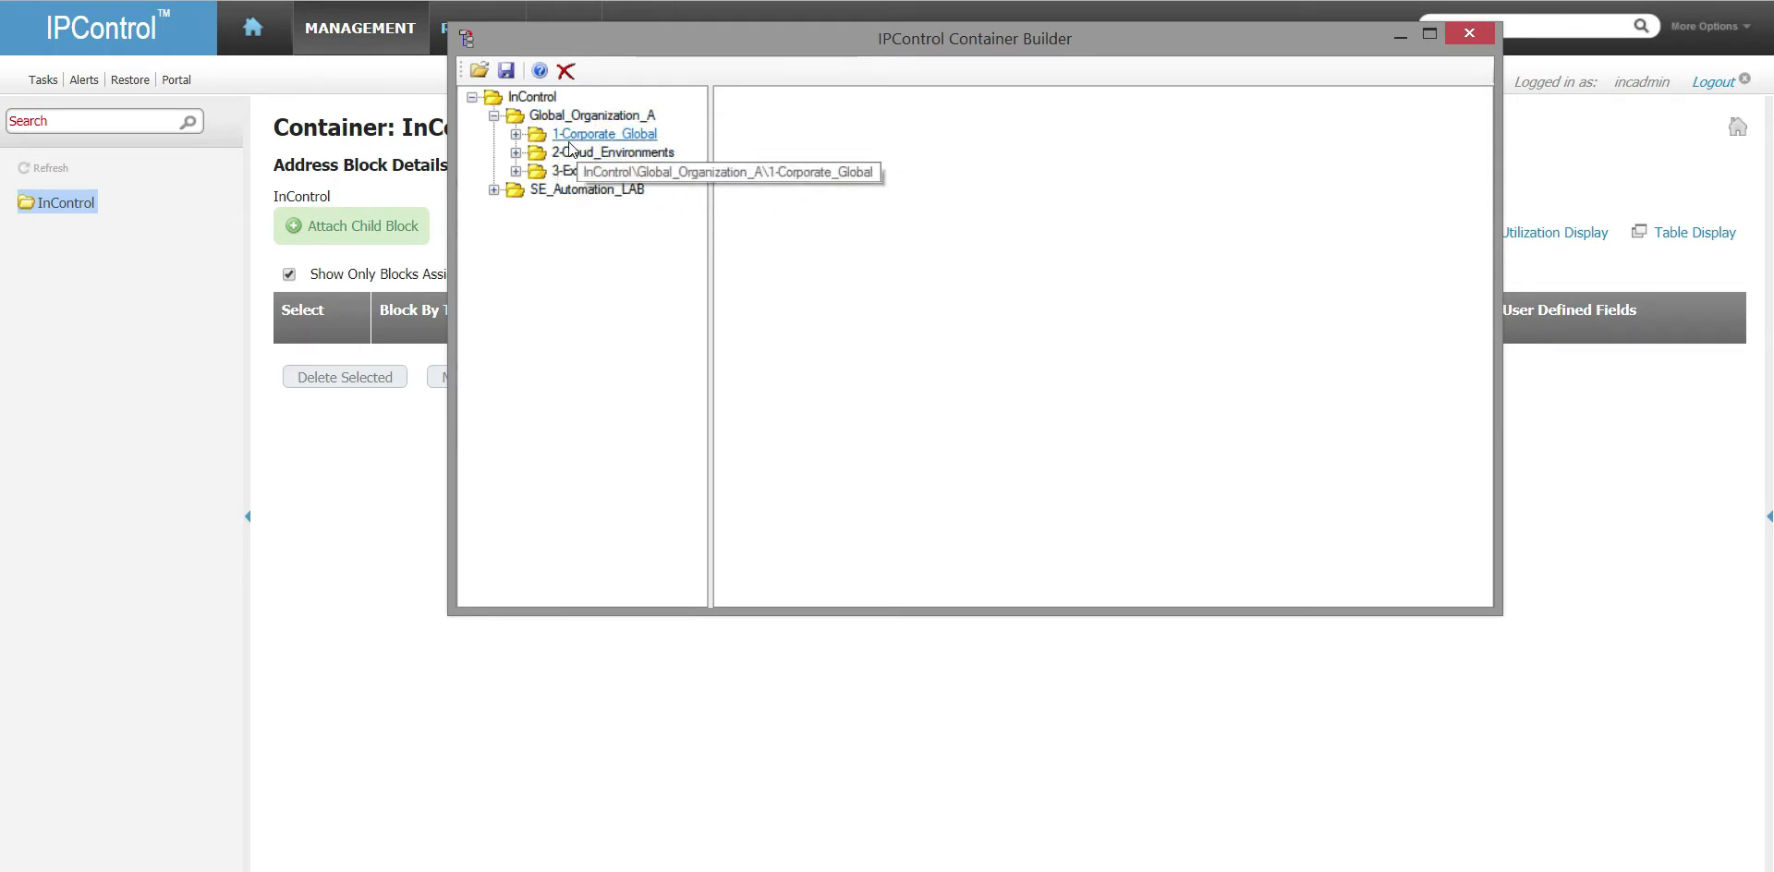
pyautogui.click(515, 134)
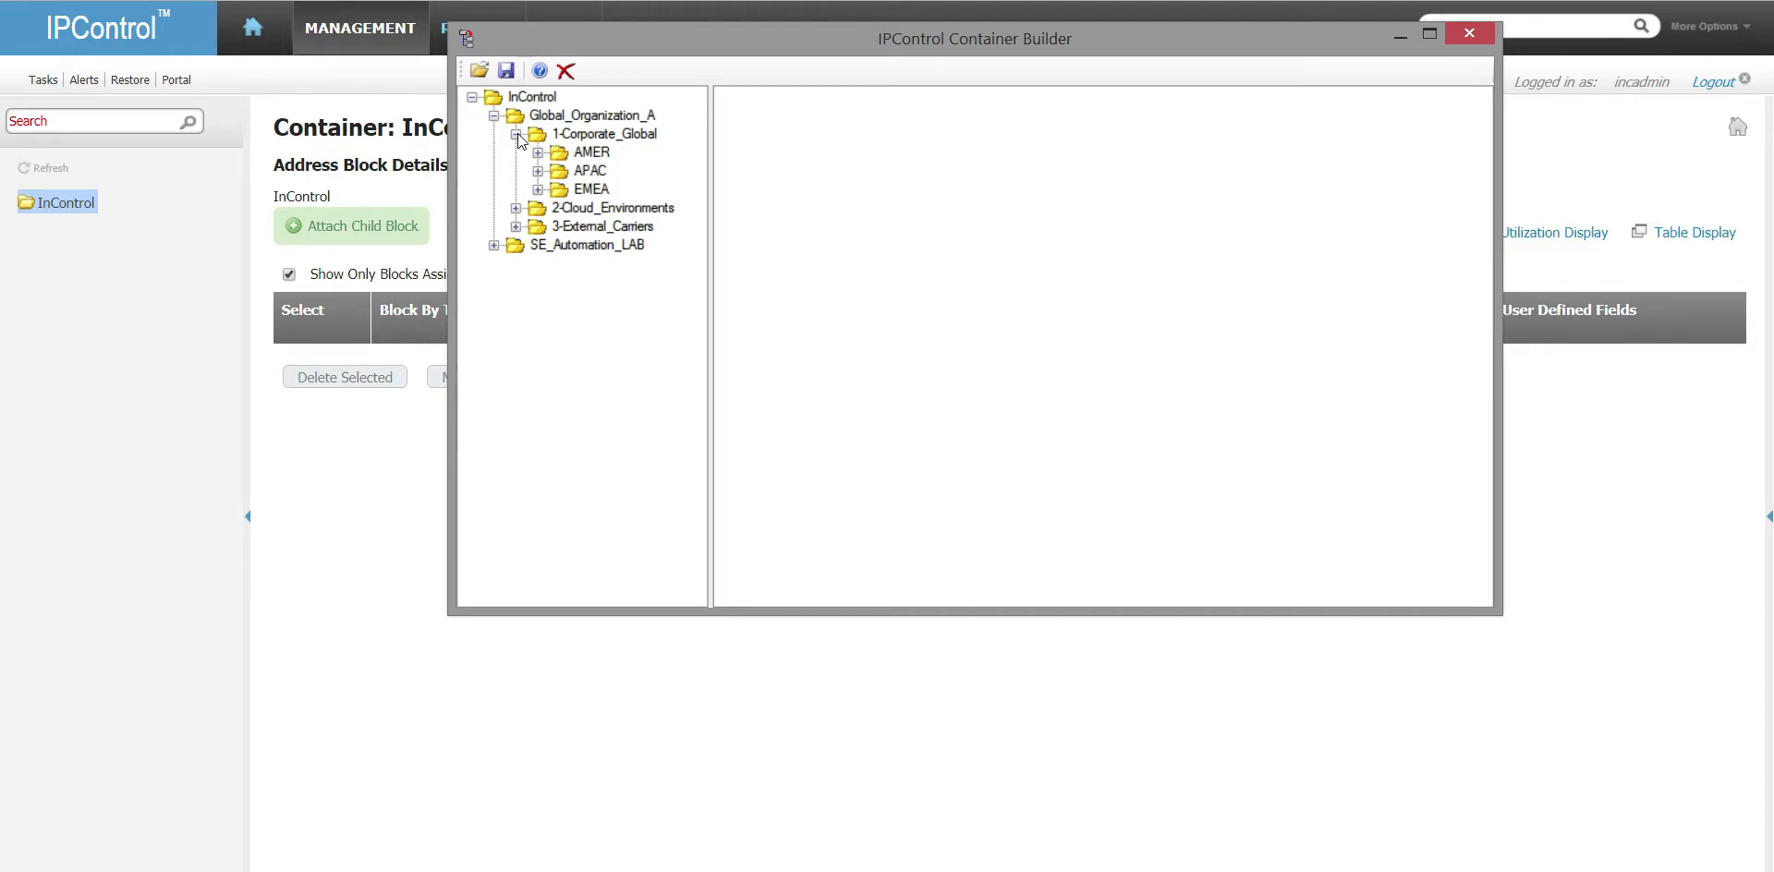
pyautogui.click(515, 208)
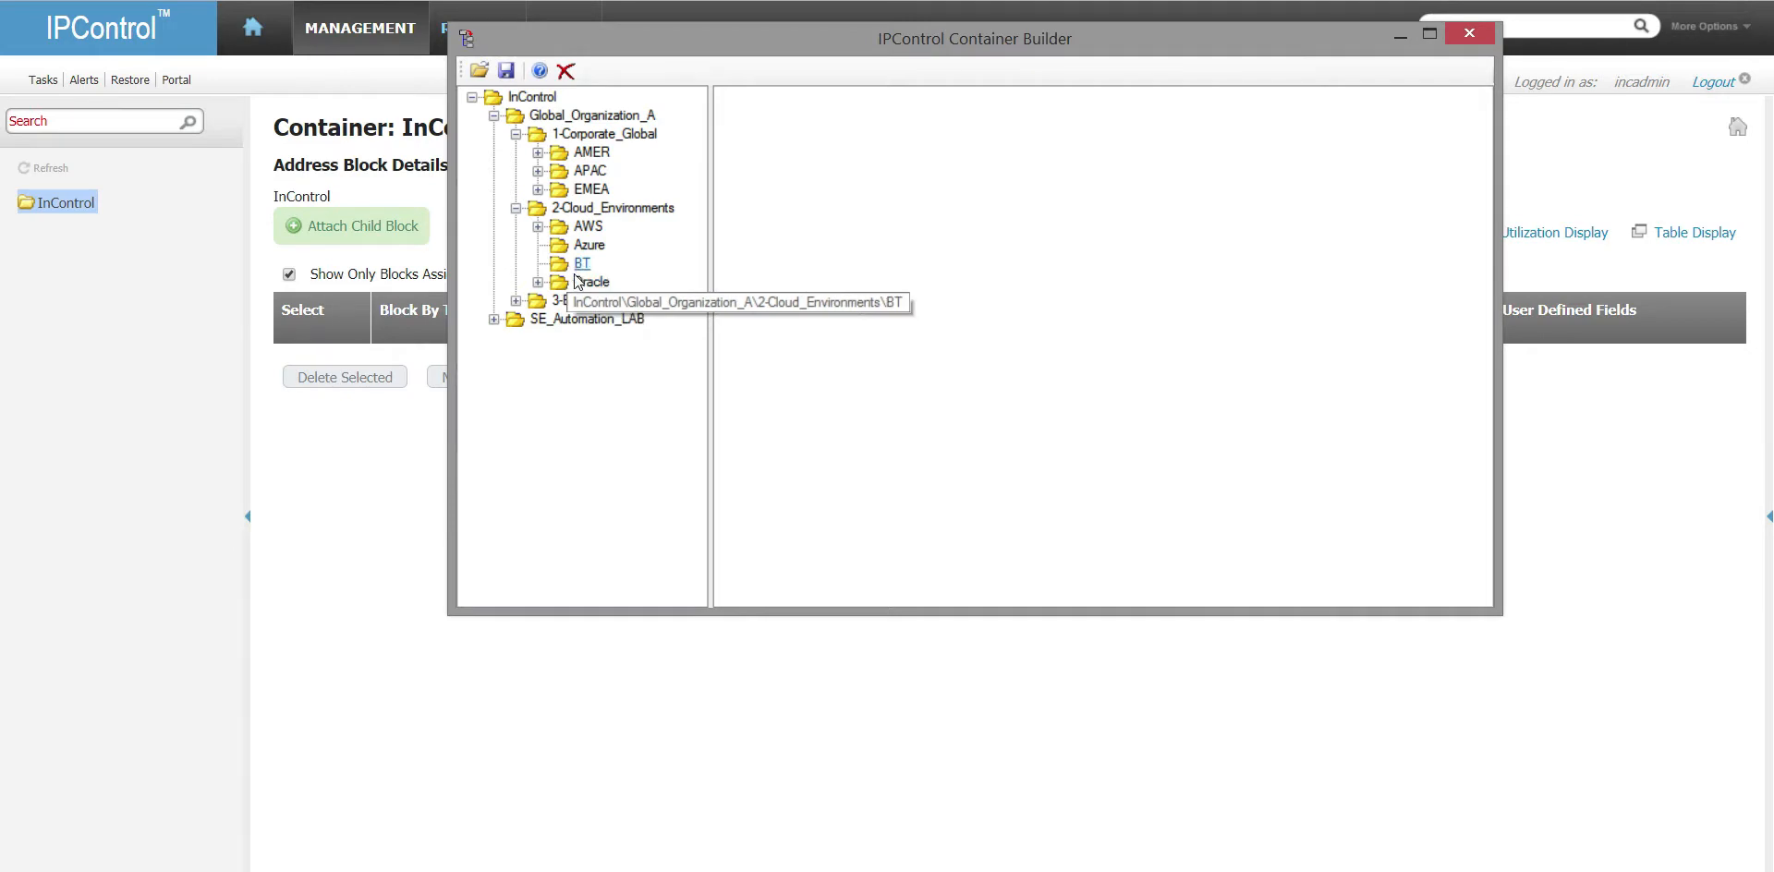
pyautogui.click(515, 300)
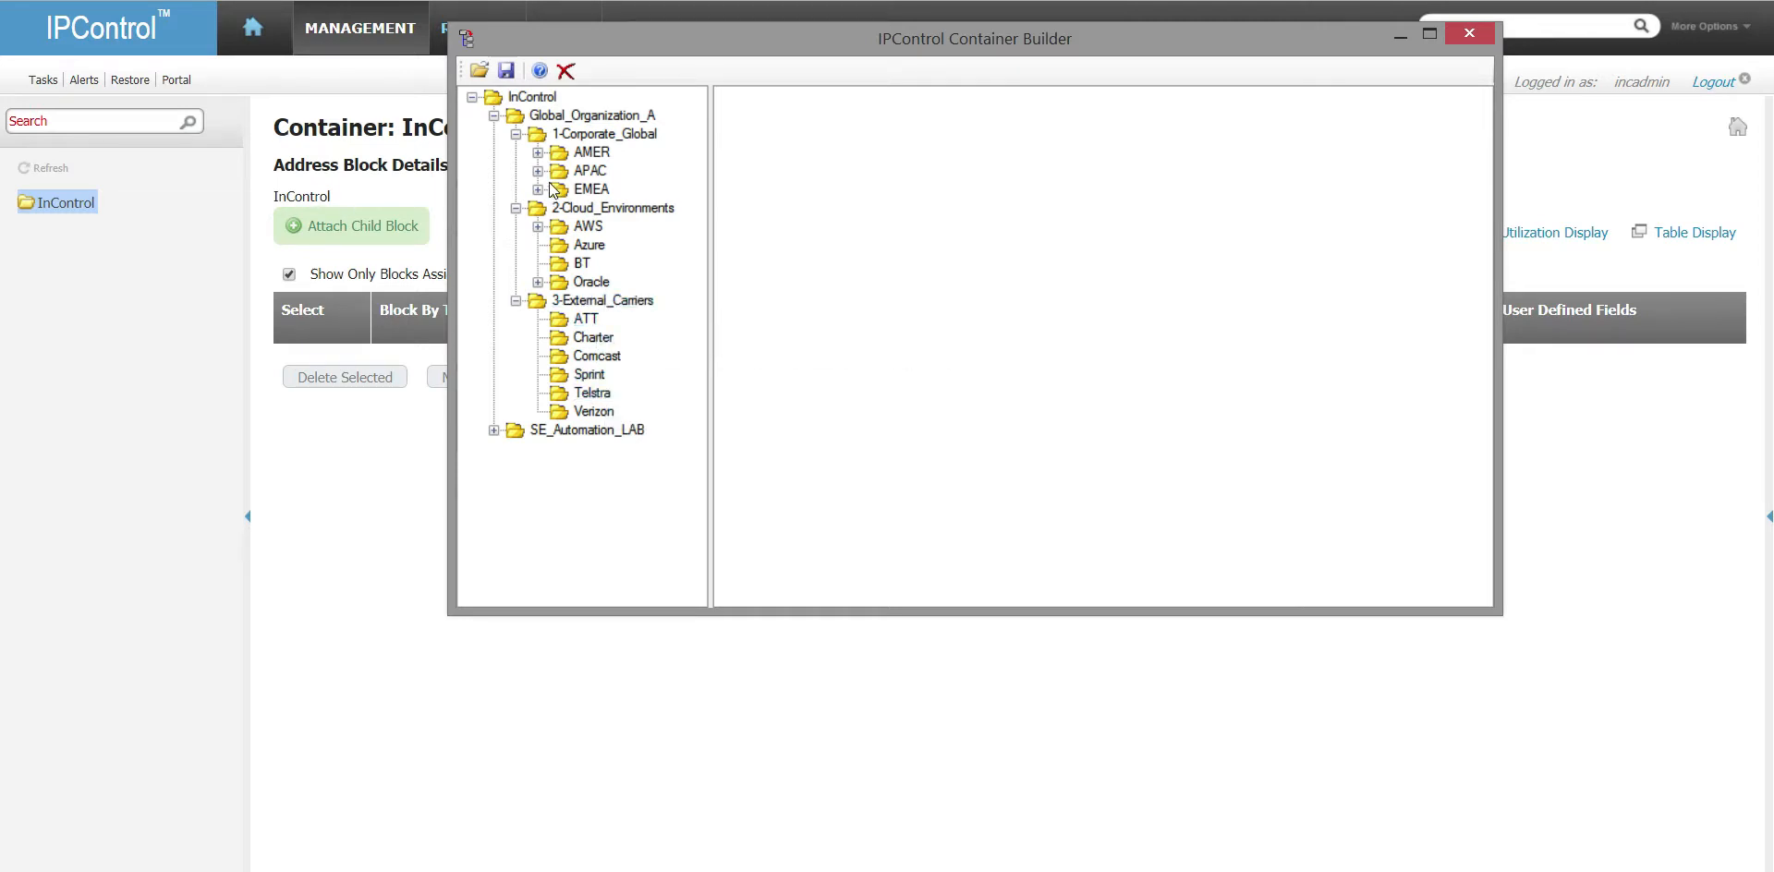
# - Expand the AMER container under 1-Corporate_Global and examine its state-level child containers
pyautogui.click(538, 152)
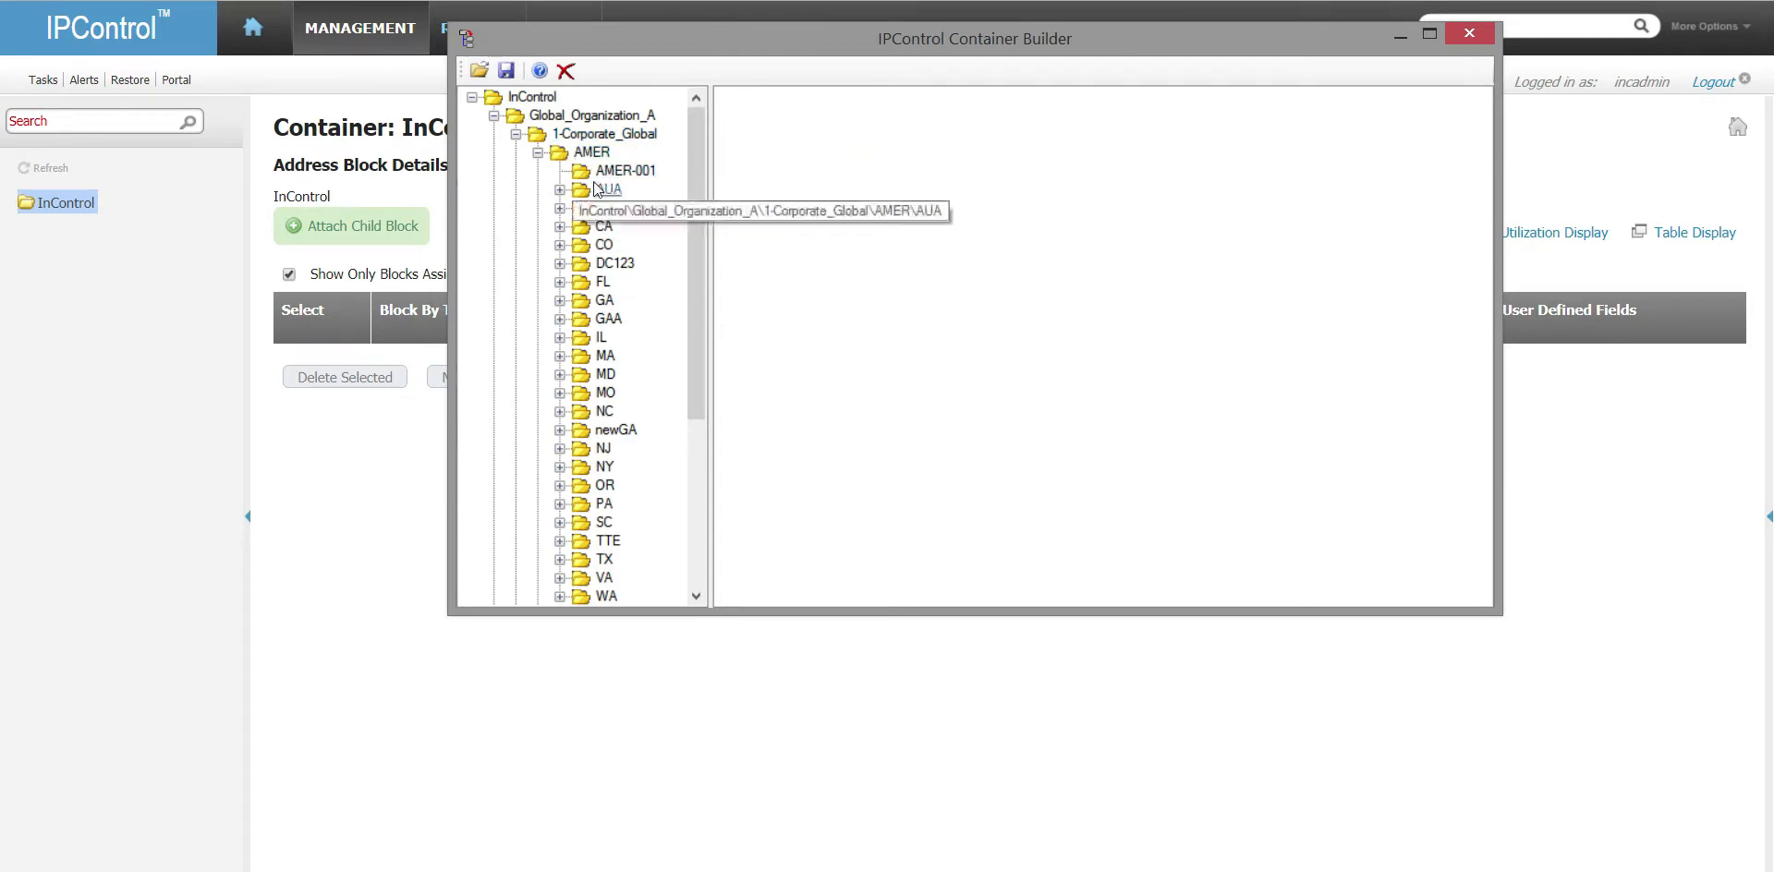
pyautogui.click(592, 153)
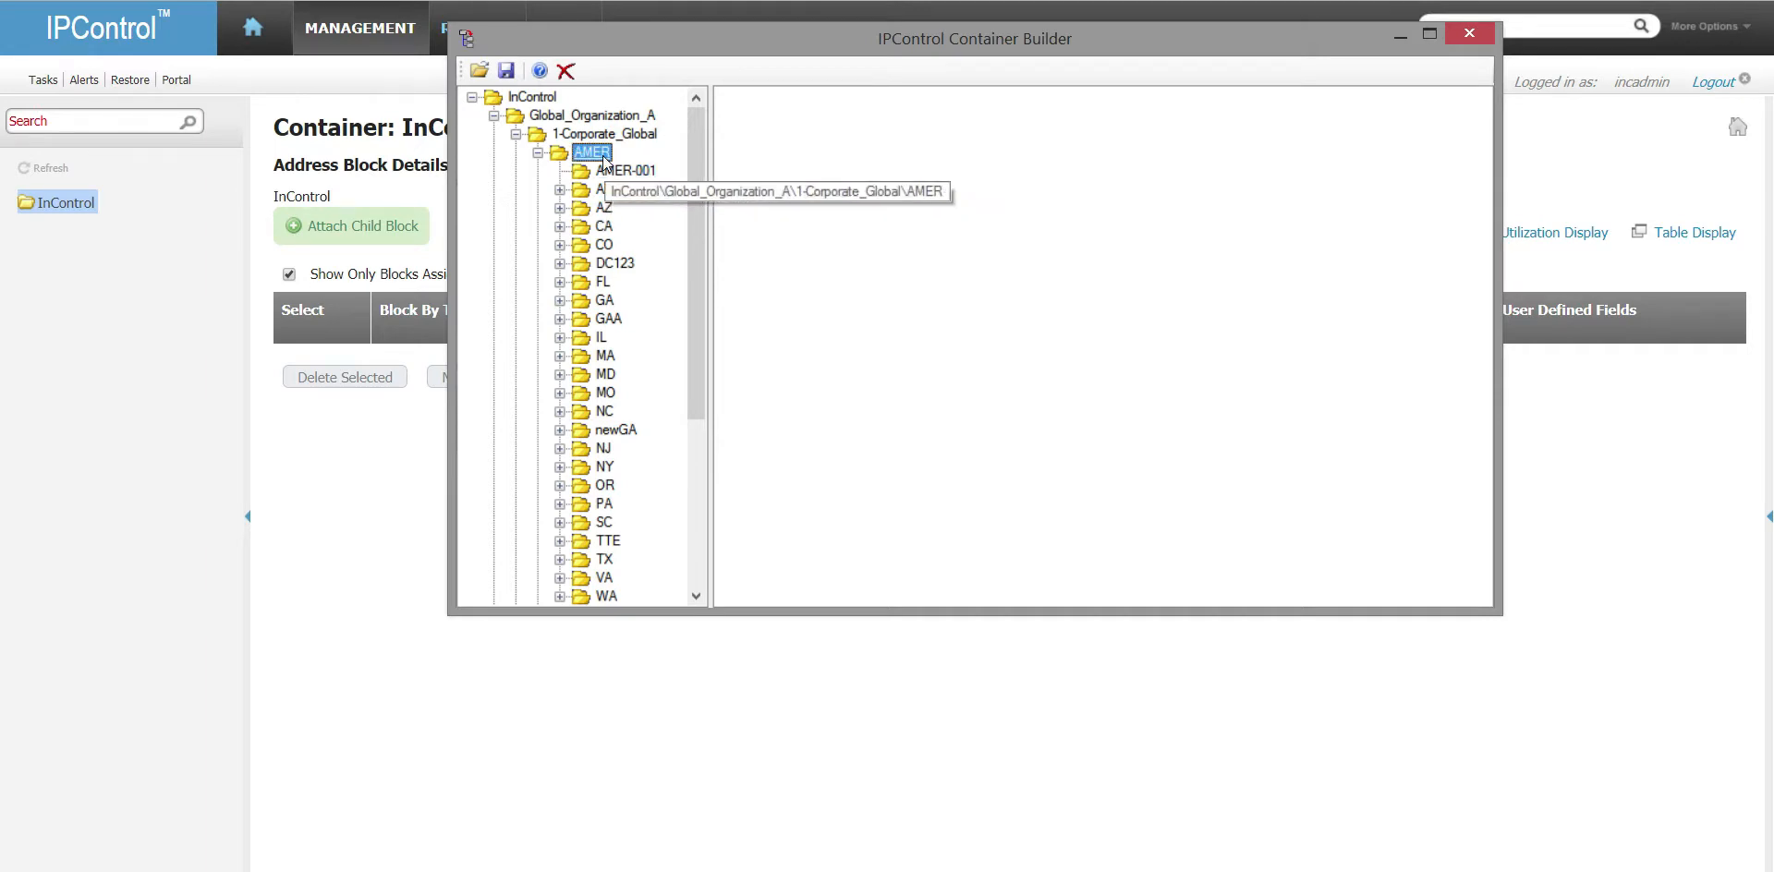
pyautogui.click(537, 153)
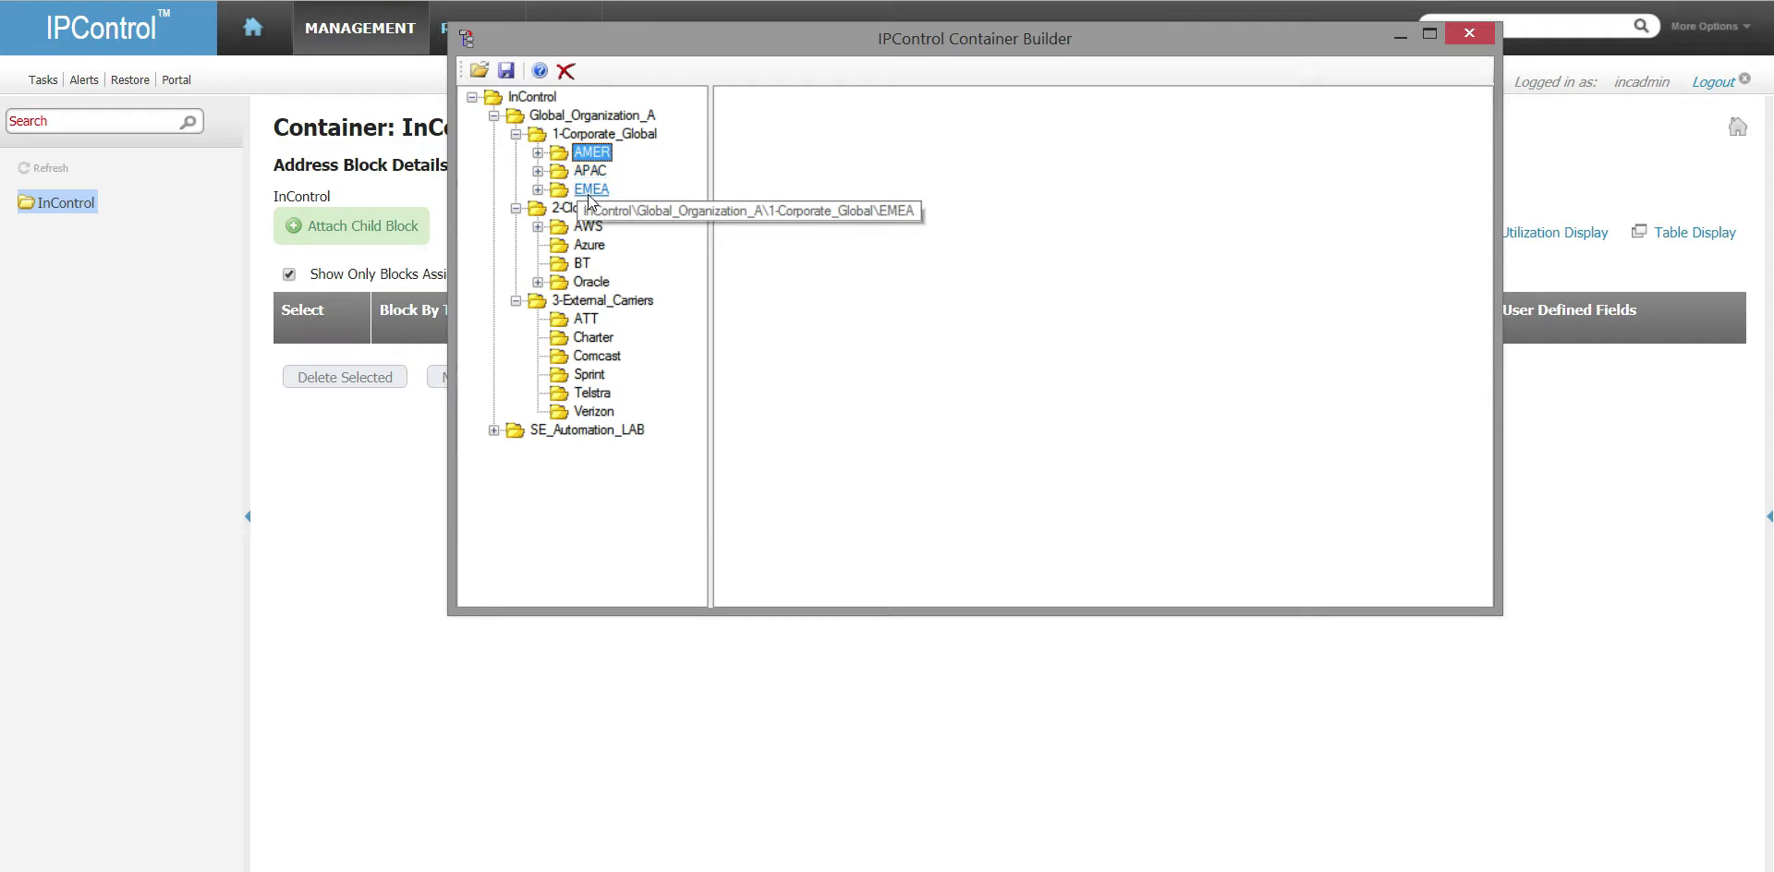
pyautogui.click(538, 152)
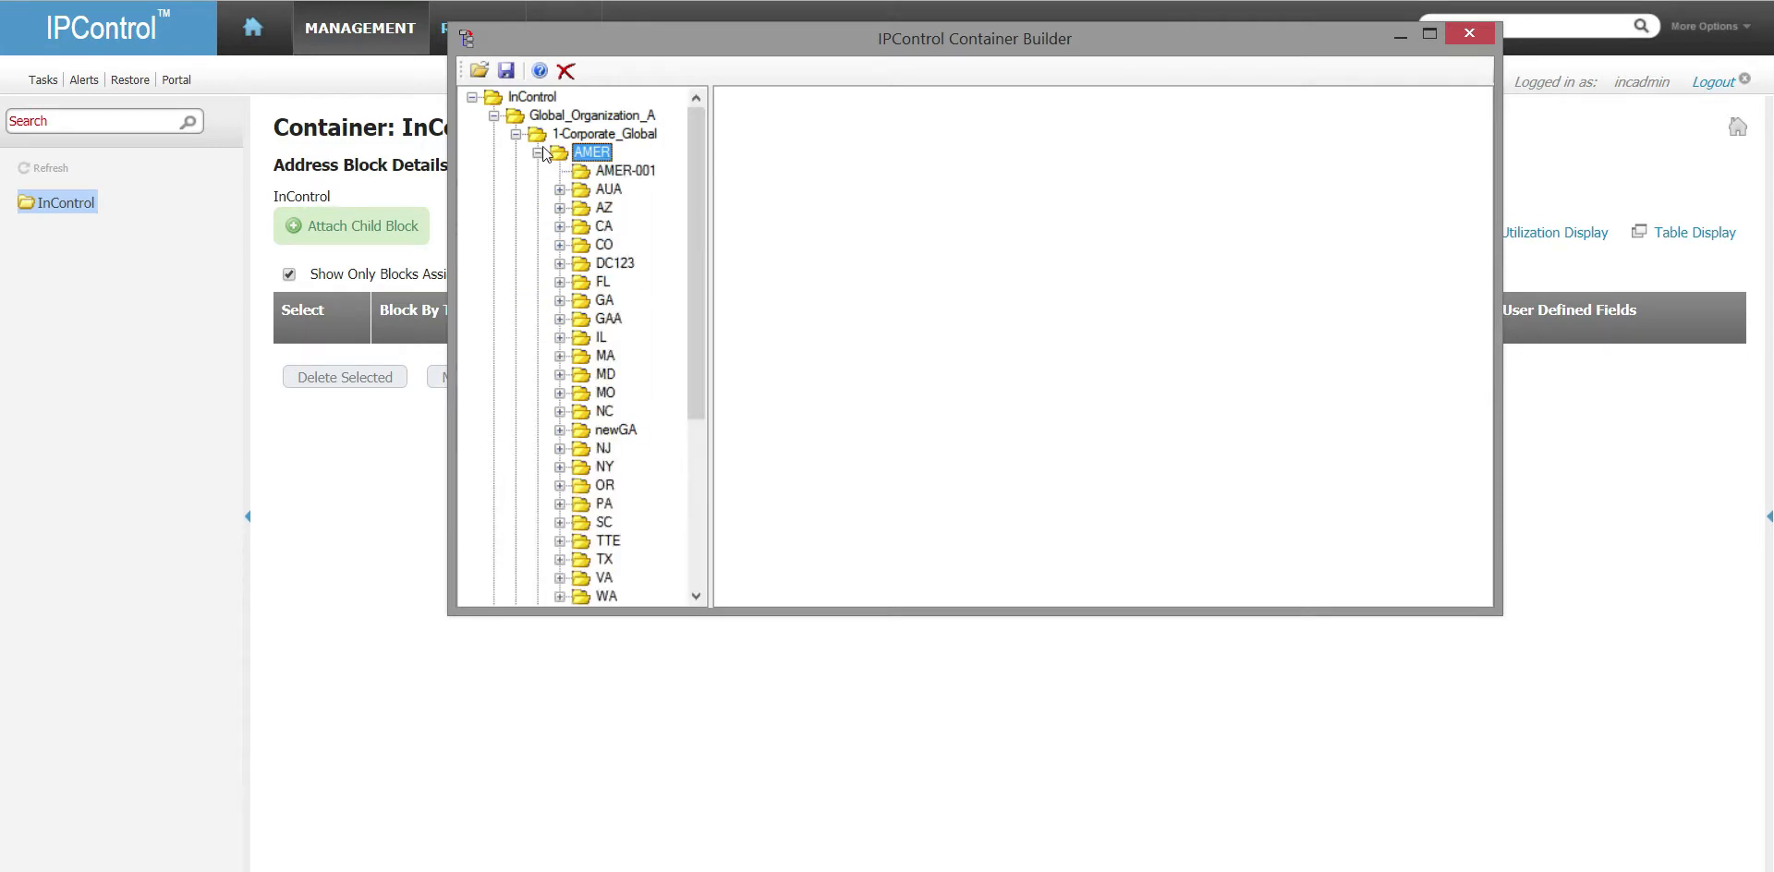
pyautogui.scroll(-1, 619, 253)
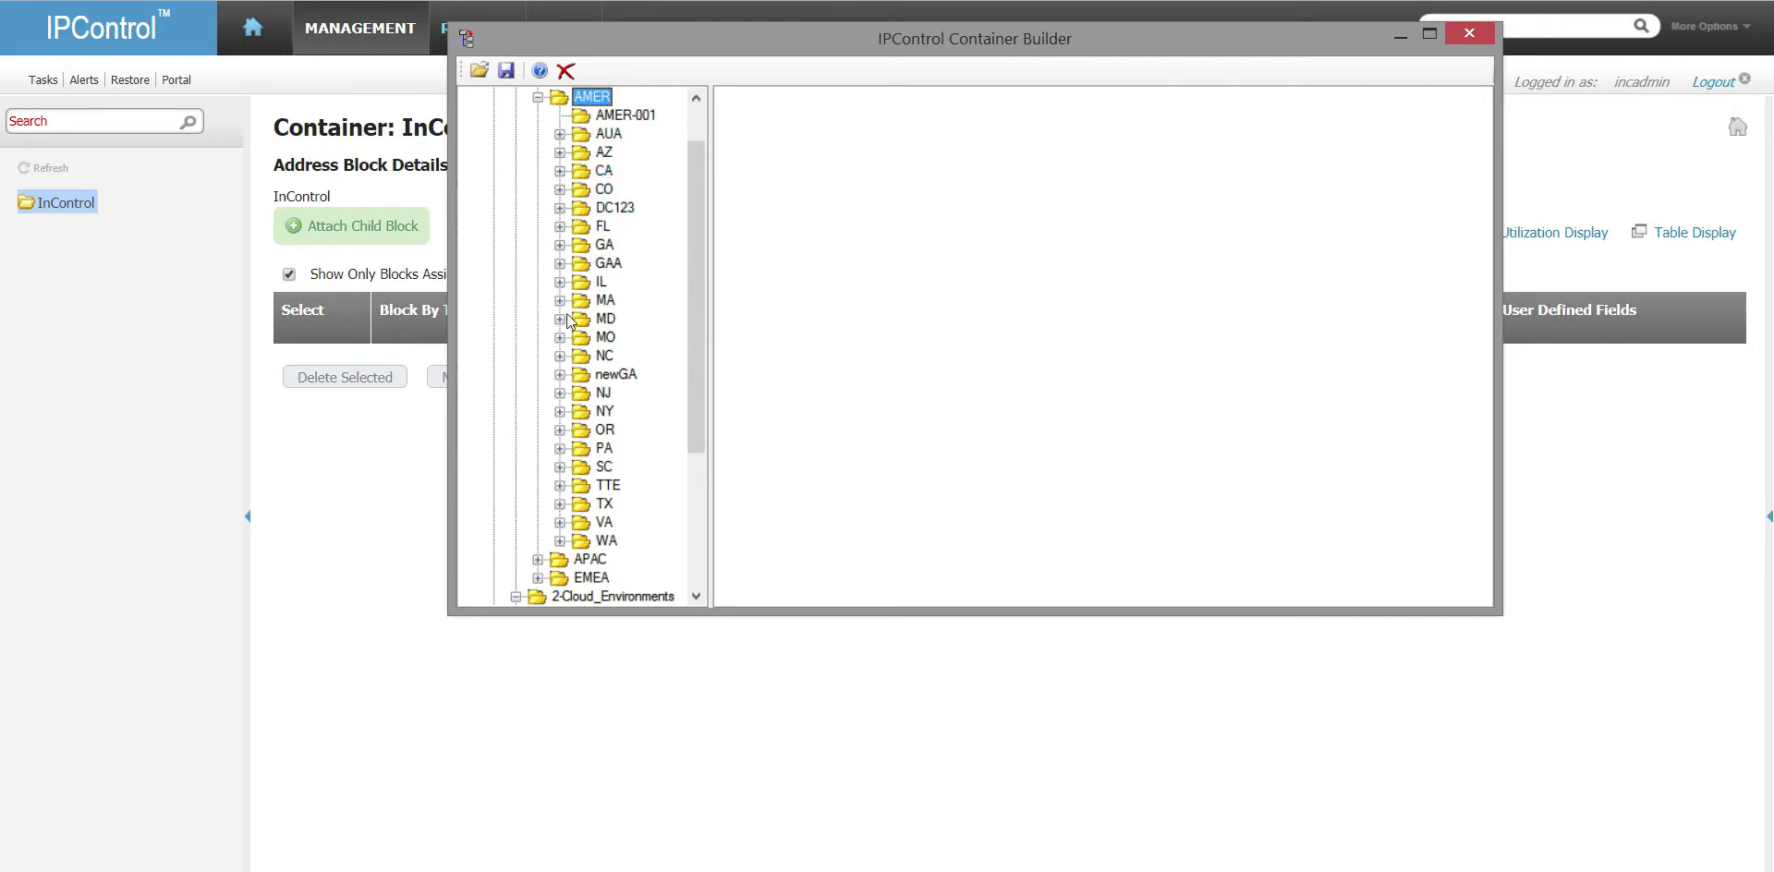
# - Expand the GA container under AMER to examine its site-level children, and collapse GA and AMER again
pyautogui.click(560, 246)
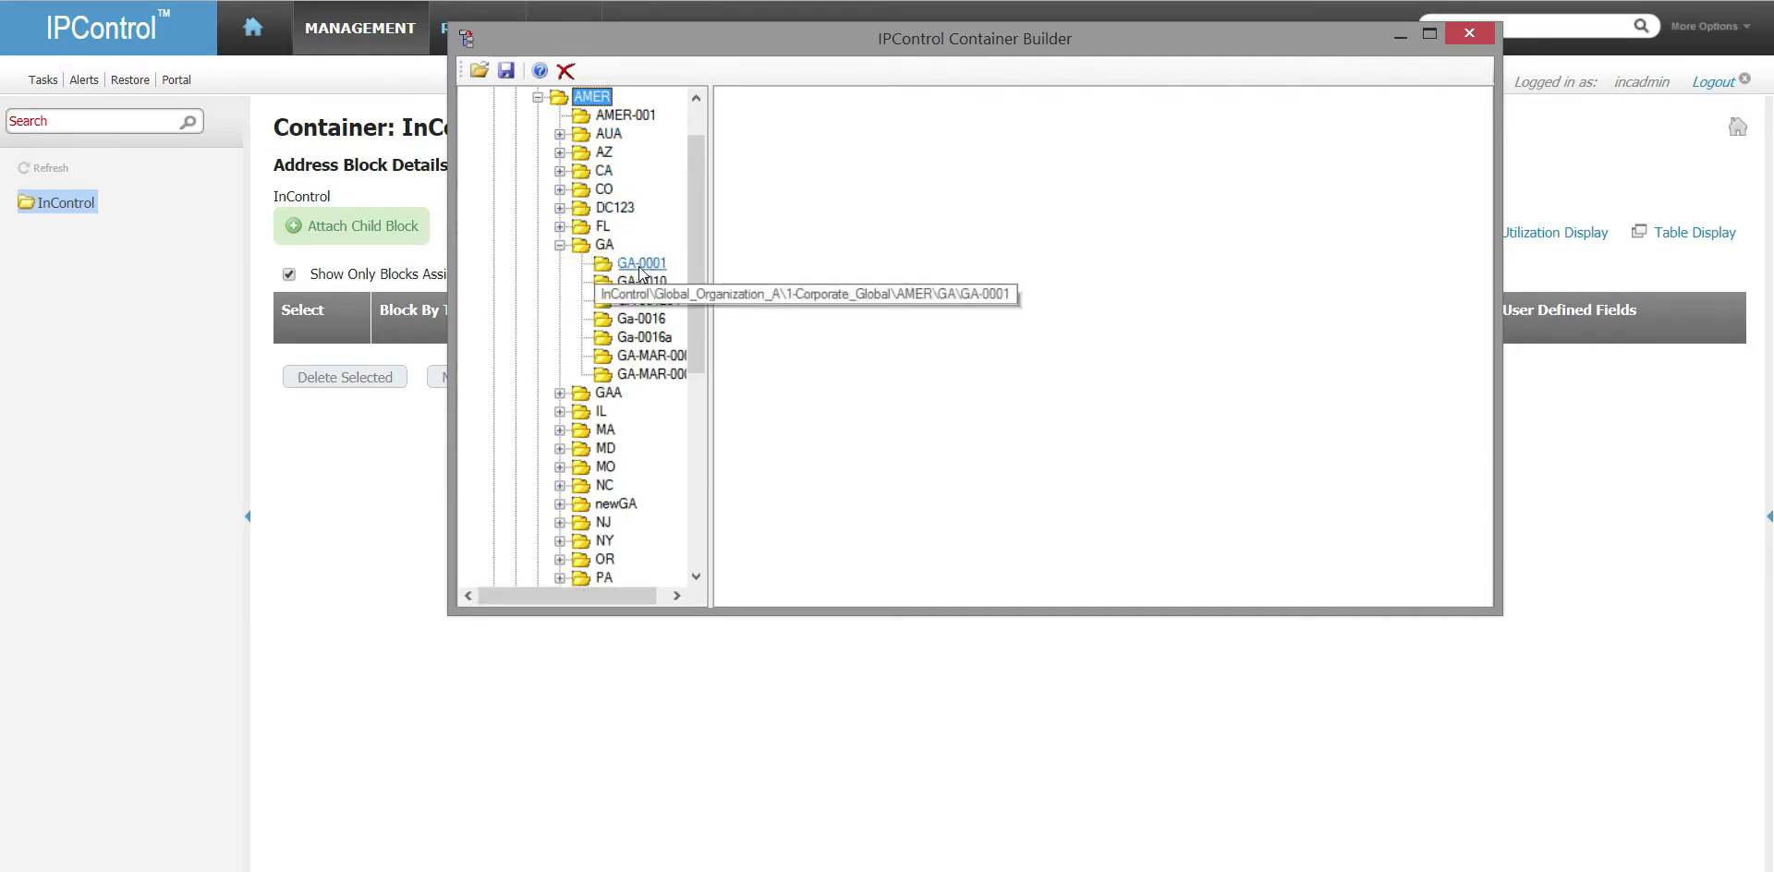
pyautogui.click(655, 329)
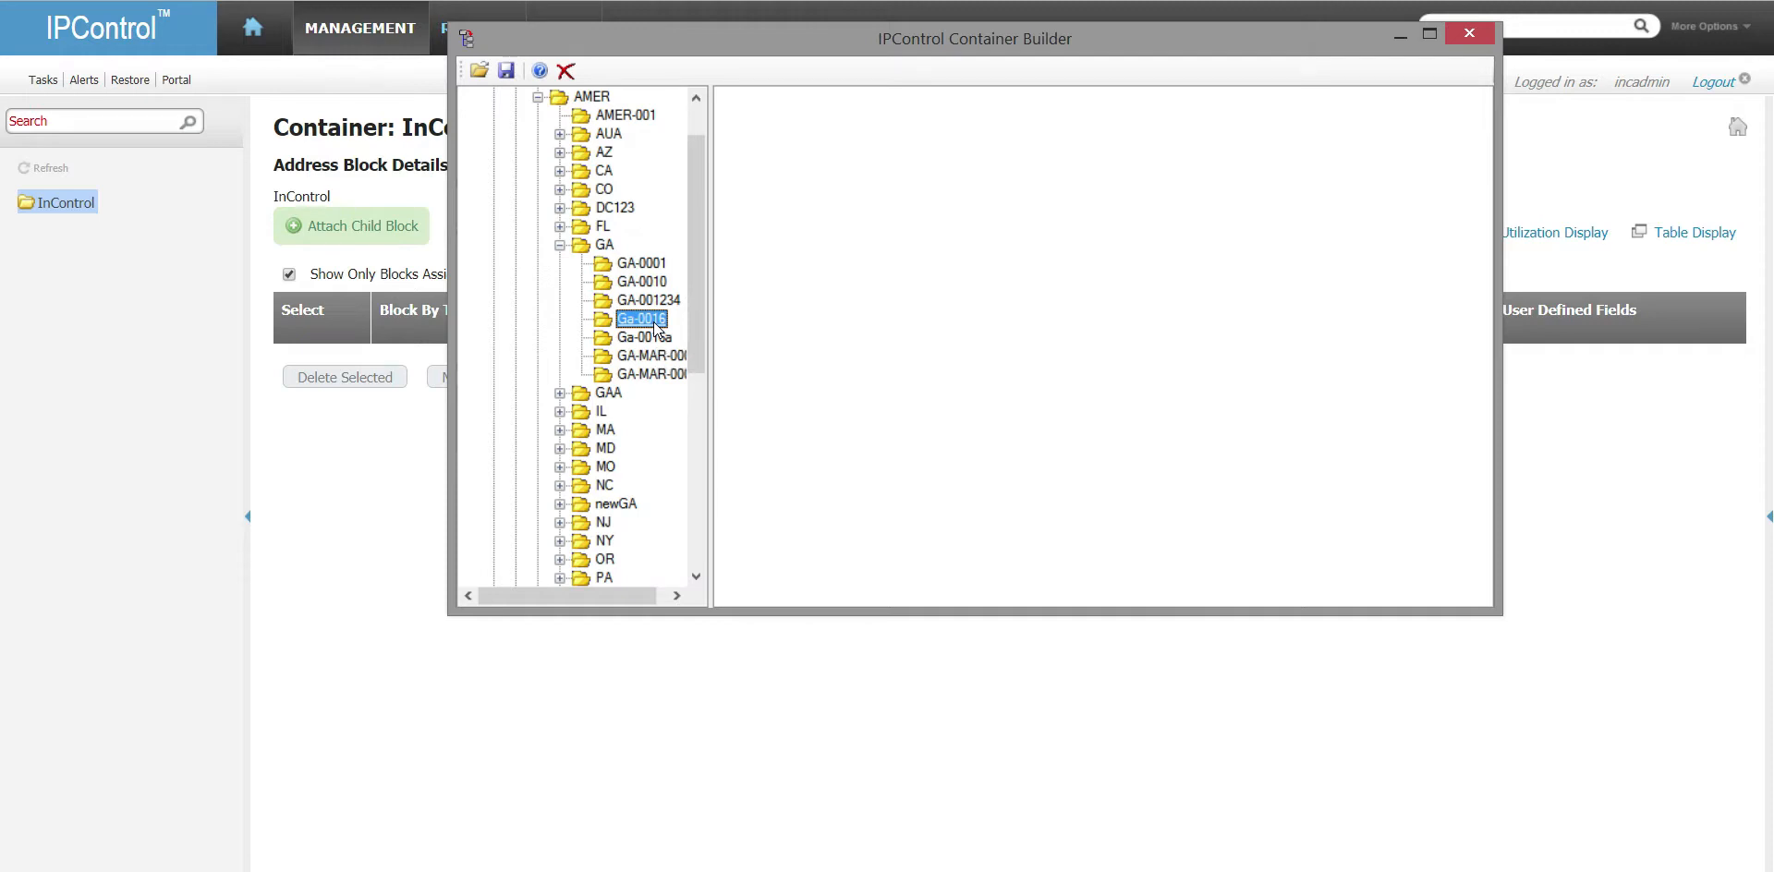
pyautogui.scroll(1, 619, 254)
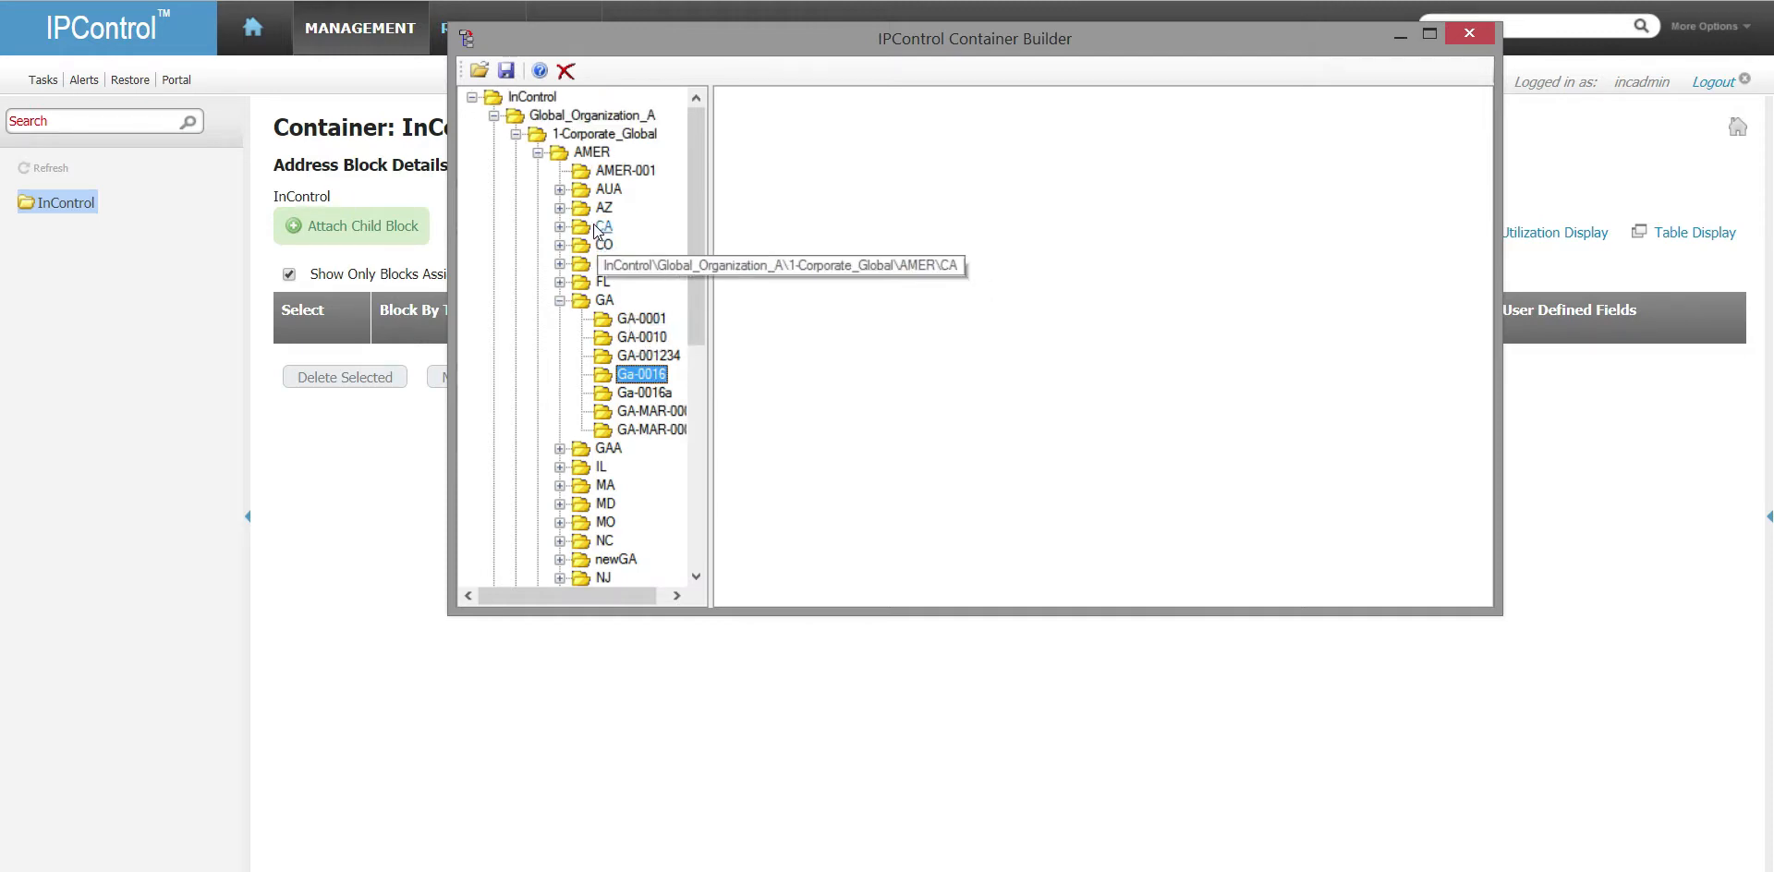
pyautogui.click(558, 301)
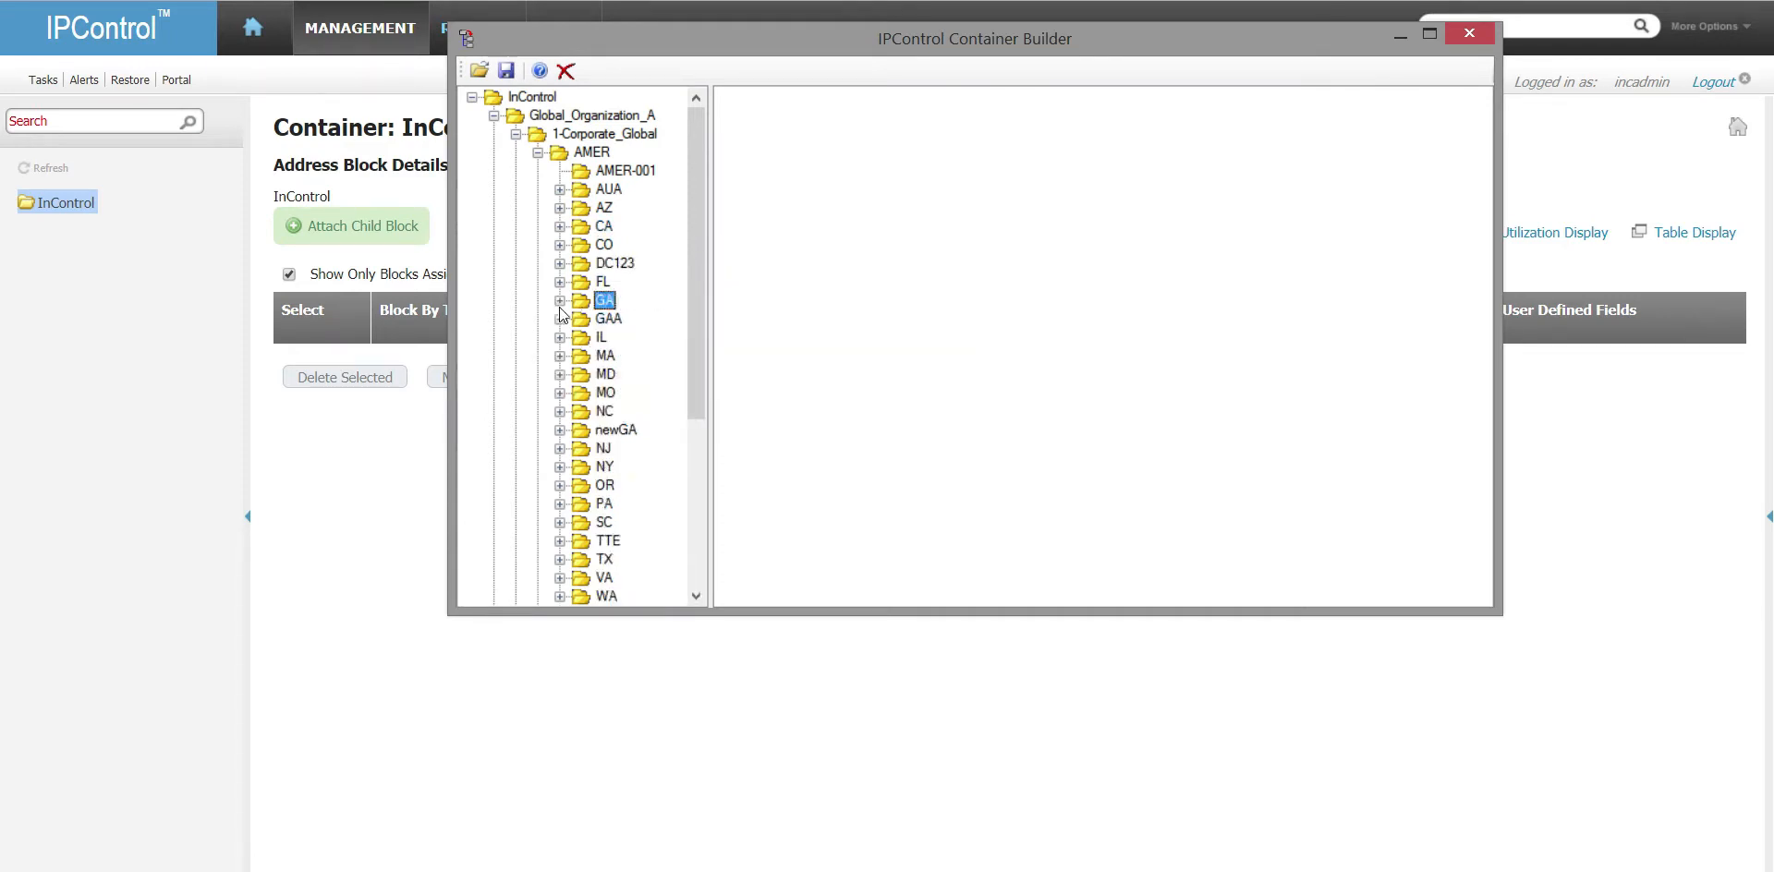
pyautogui.click(536, 154)
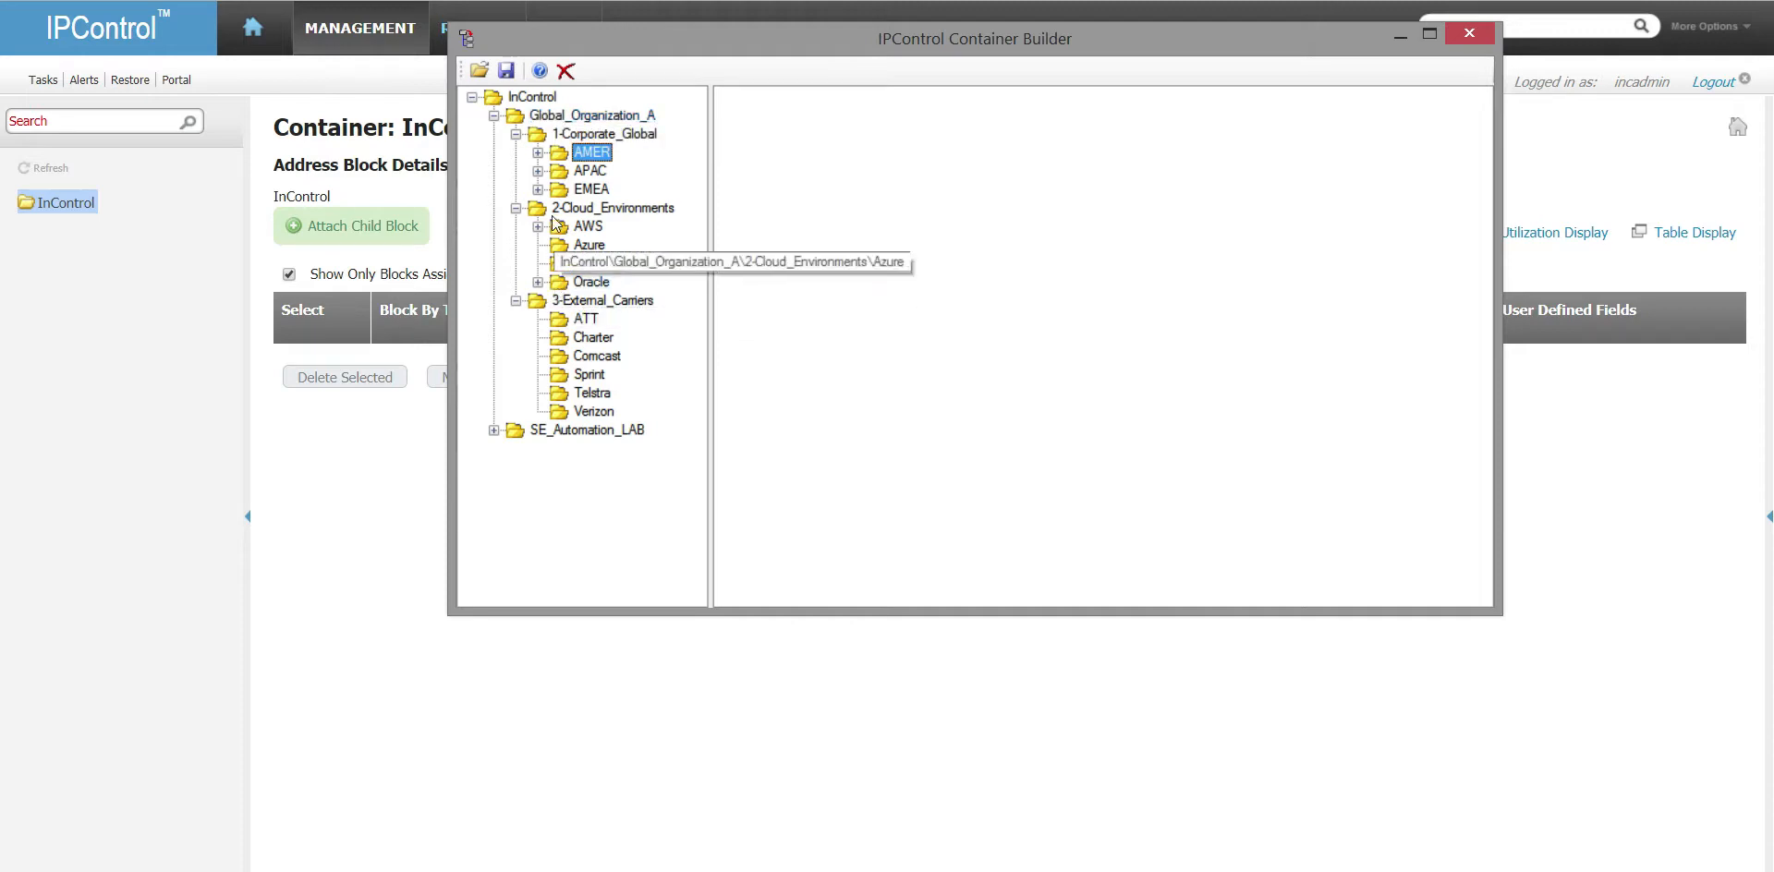
# - Trace the hierarchy from InControl through Global_Organization_A, 1-Corporate_Global, AMER and GA down to the site container Ga-0016
pyautogui.click(539, 104)
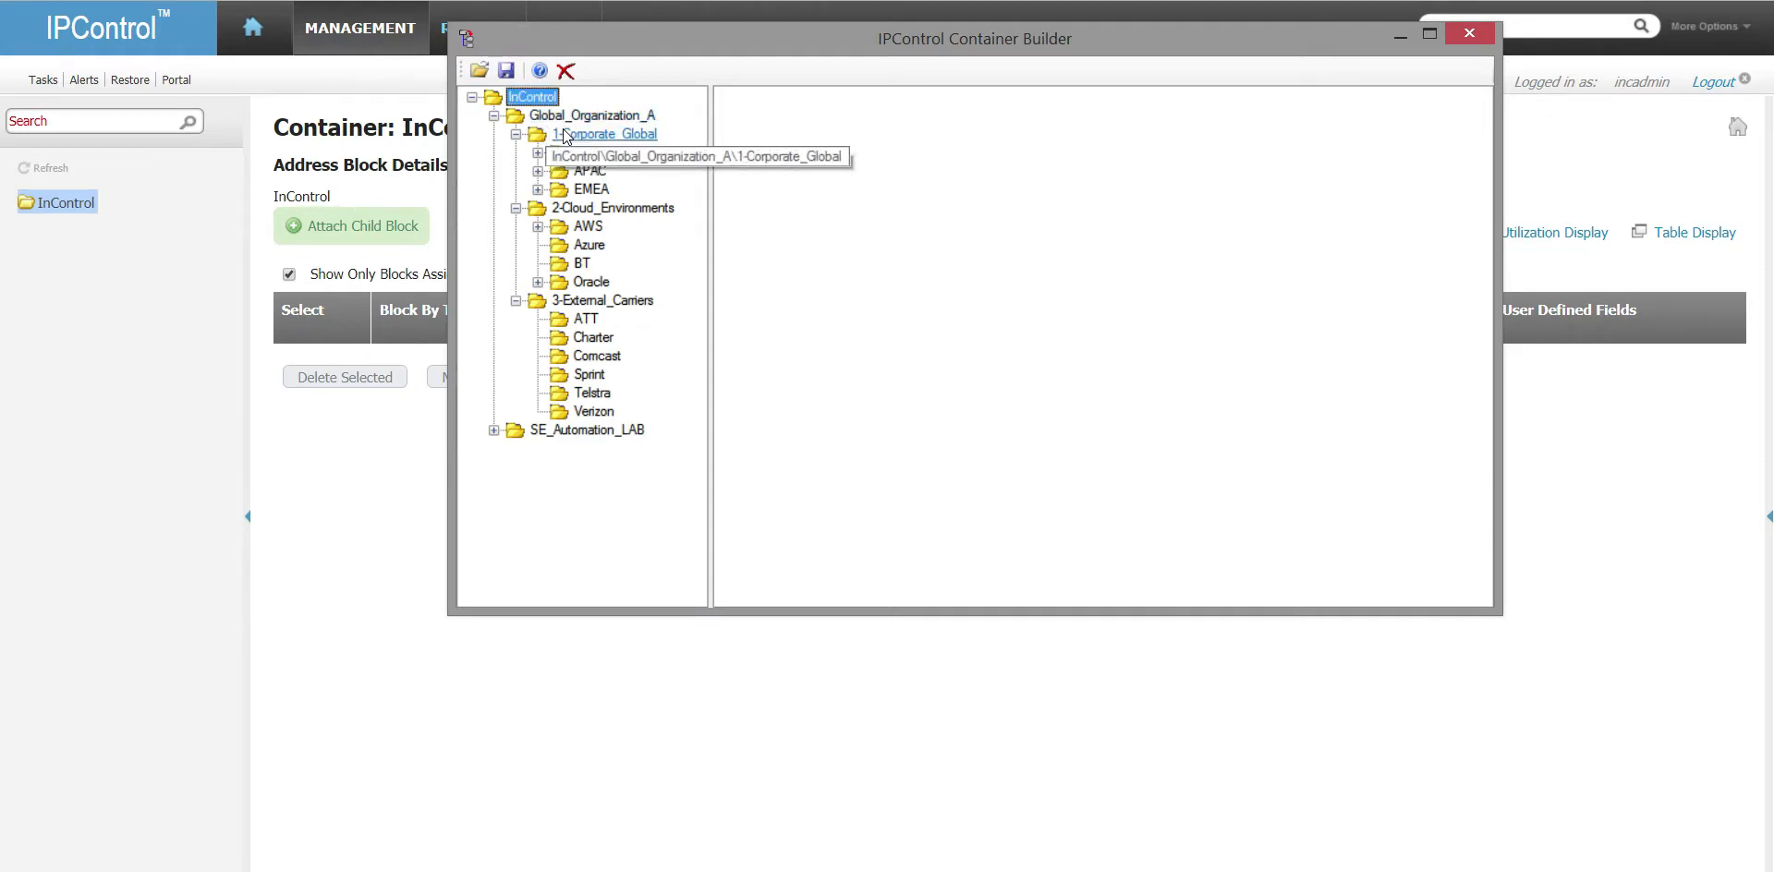
pyautogui.click(566, 123)
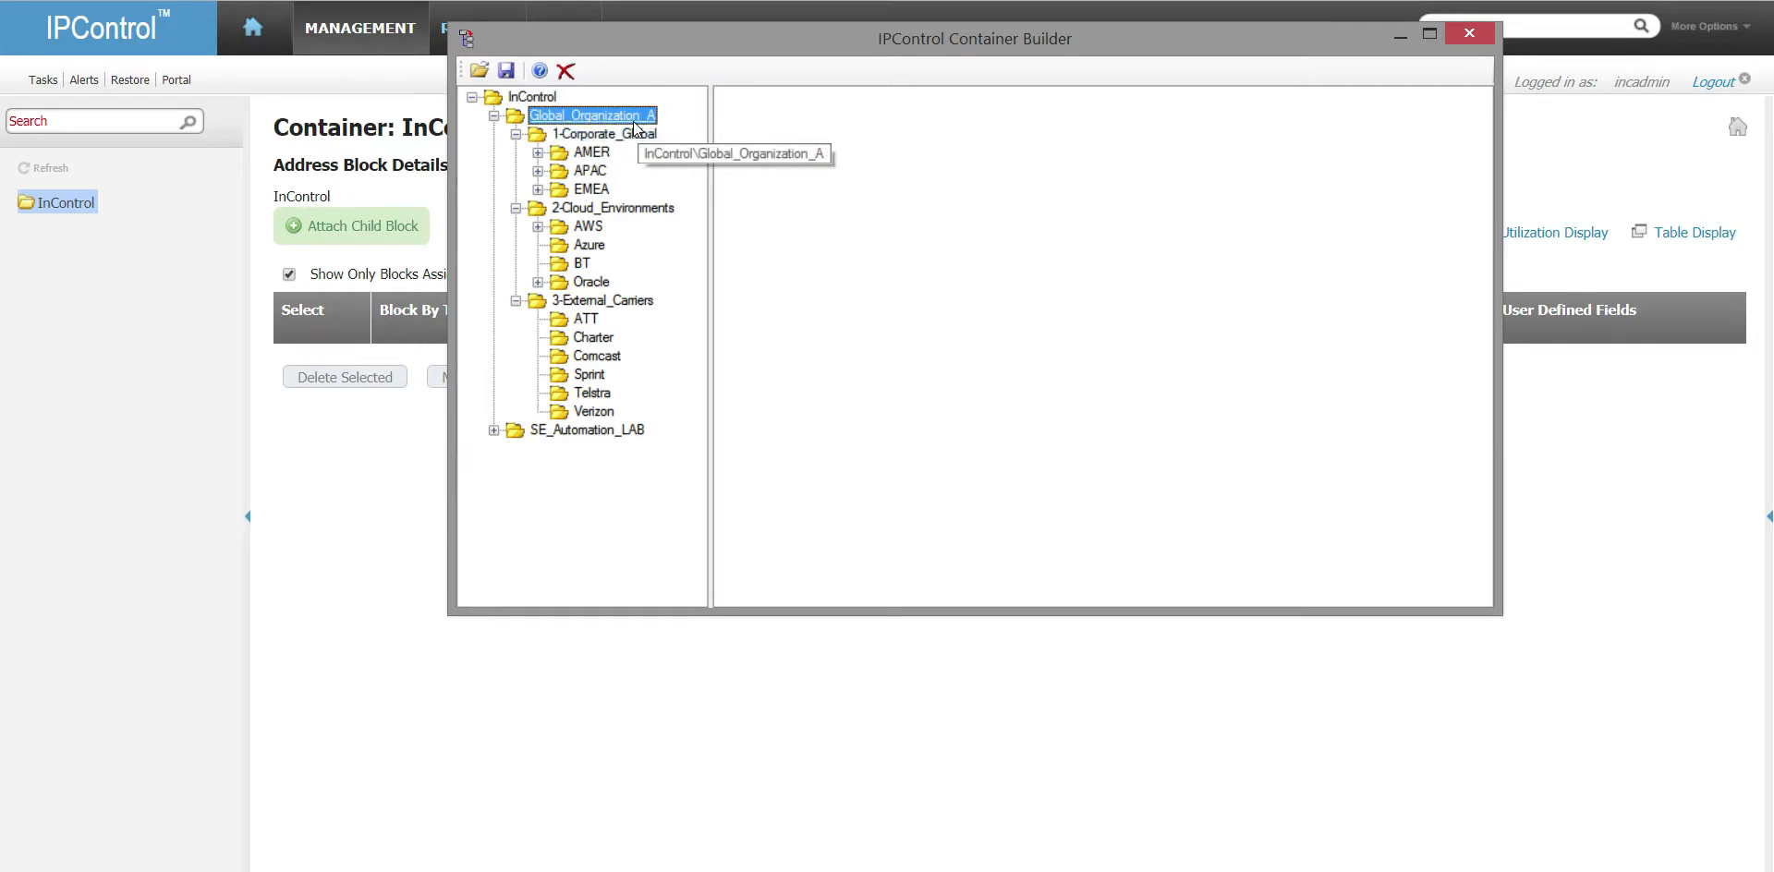
pyautogui.click(603, 135)
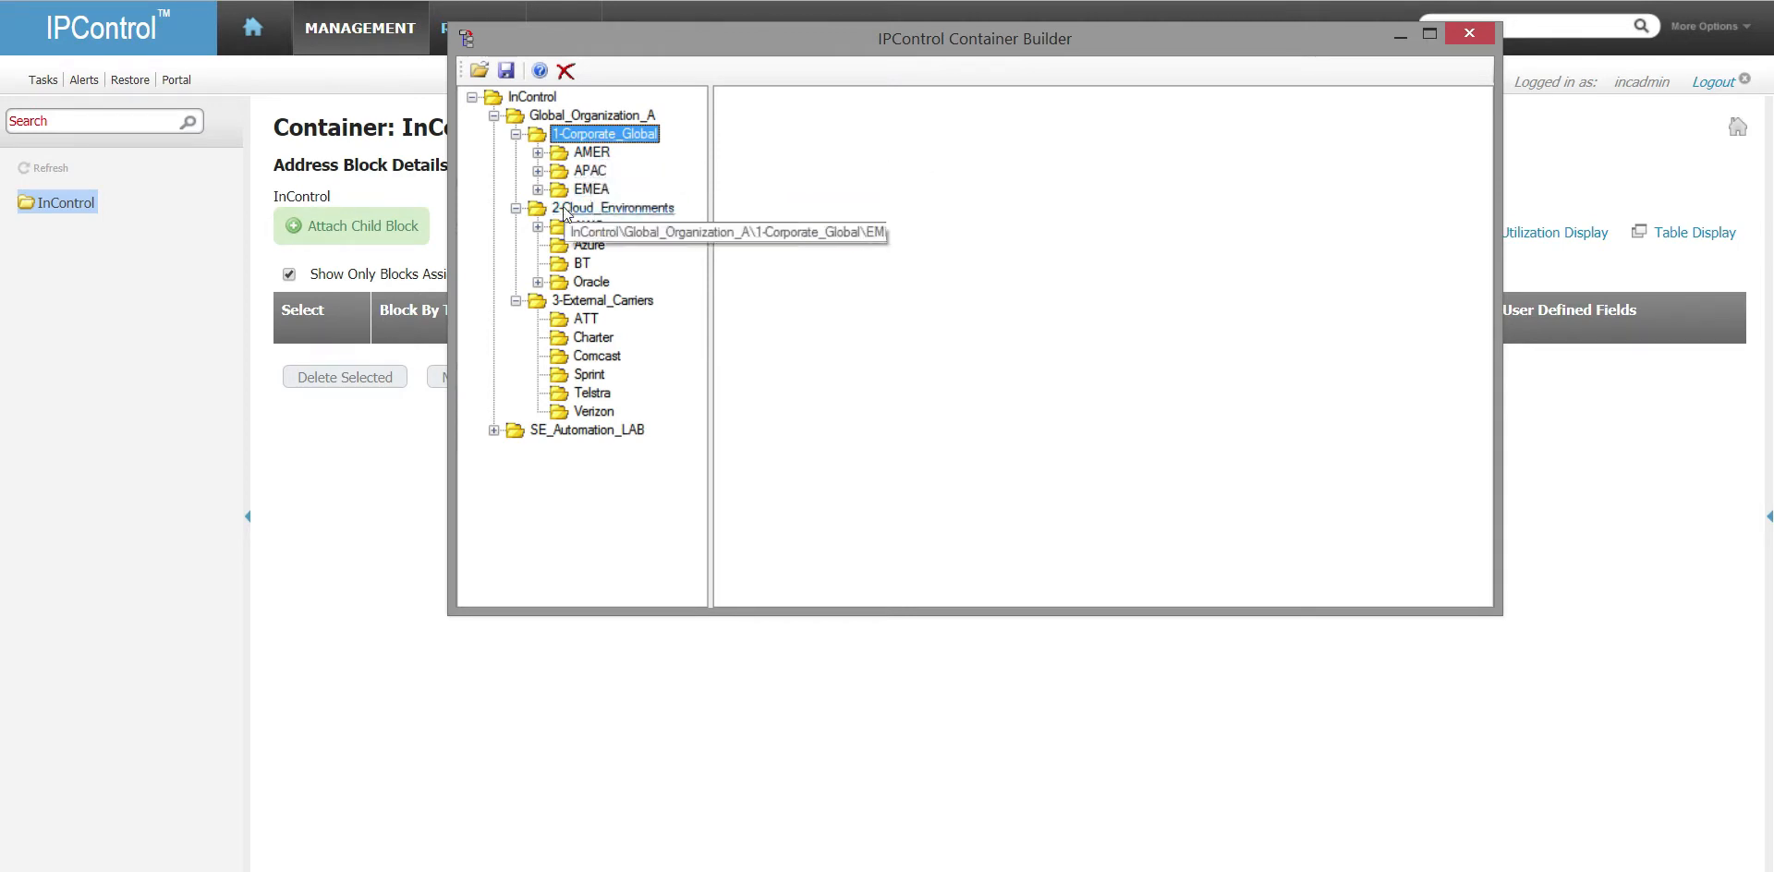
pyautogui.click(584, 154)
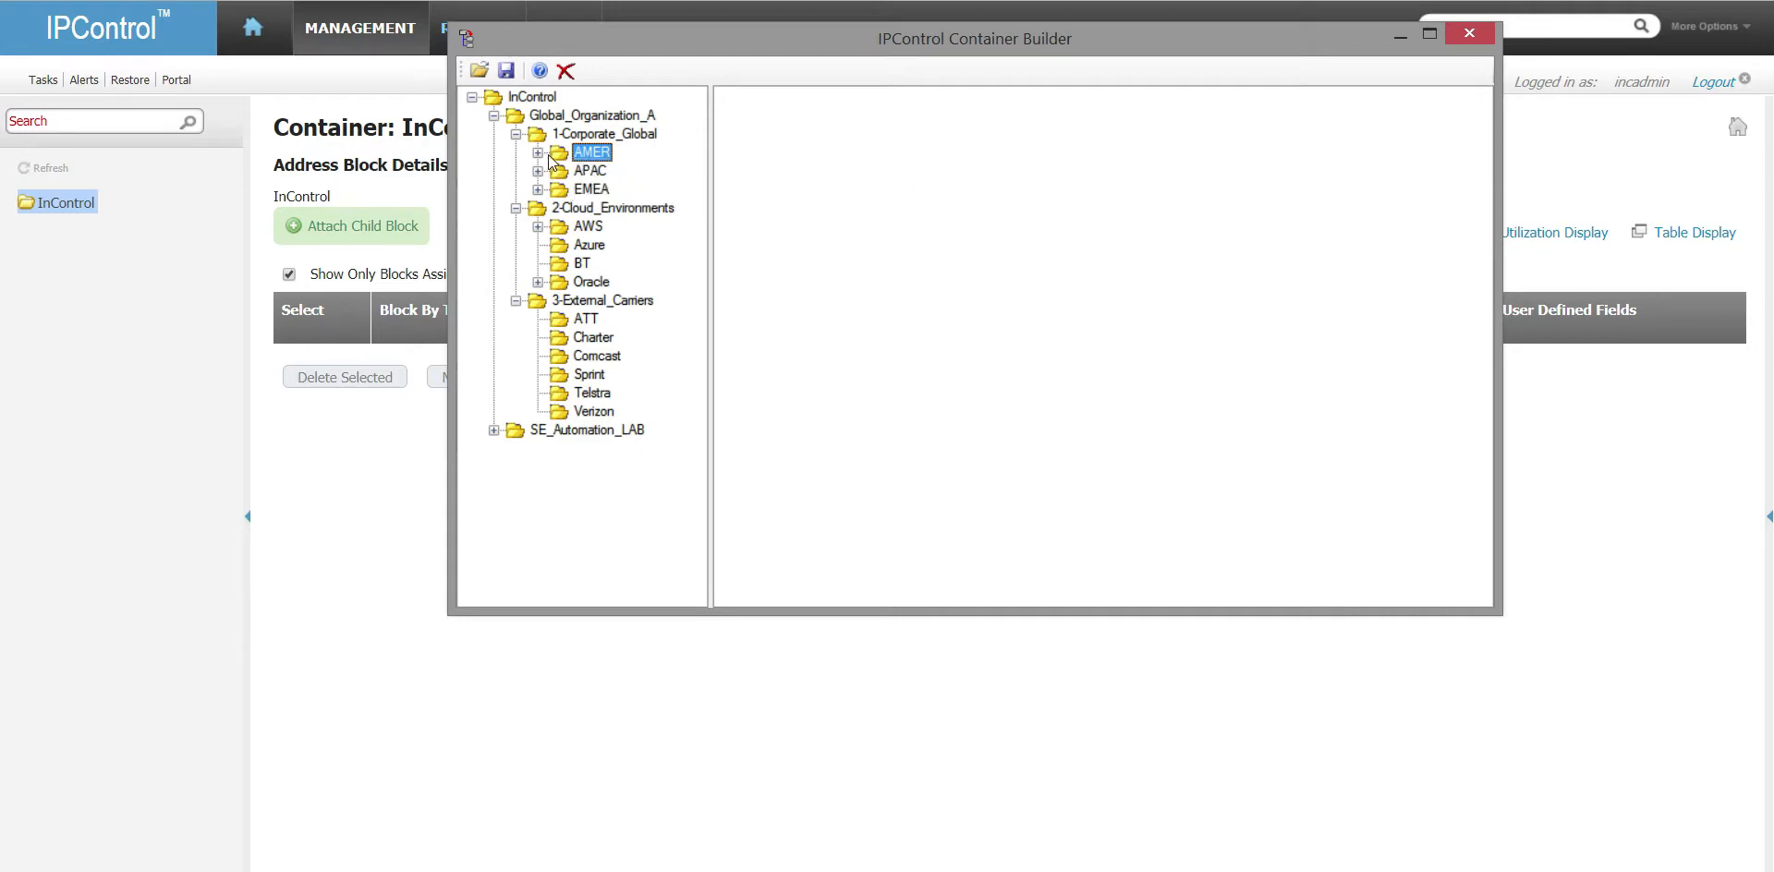
pyautogui.click(536, 154)
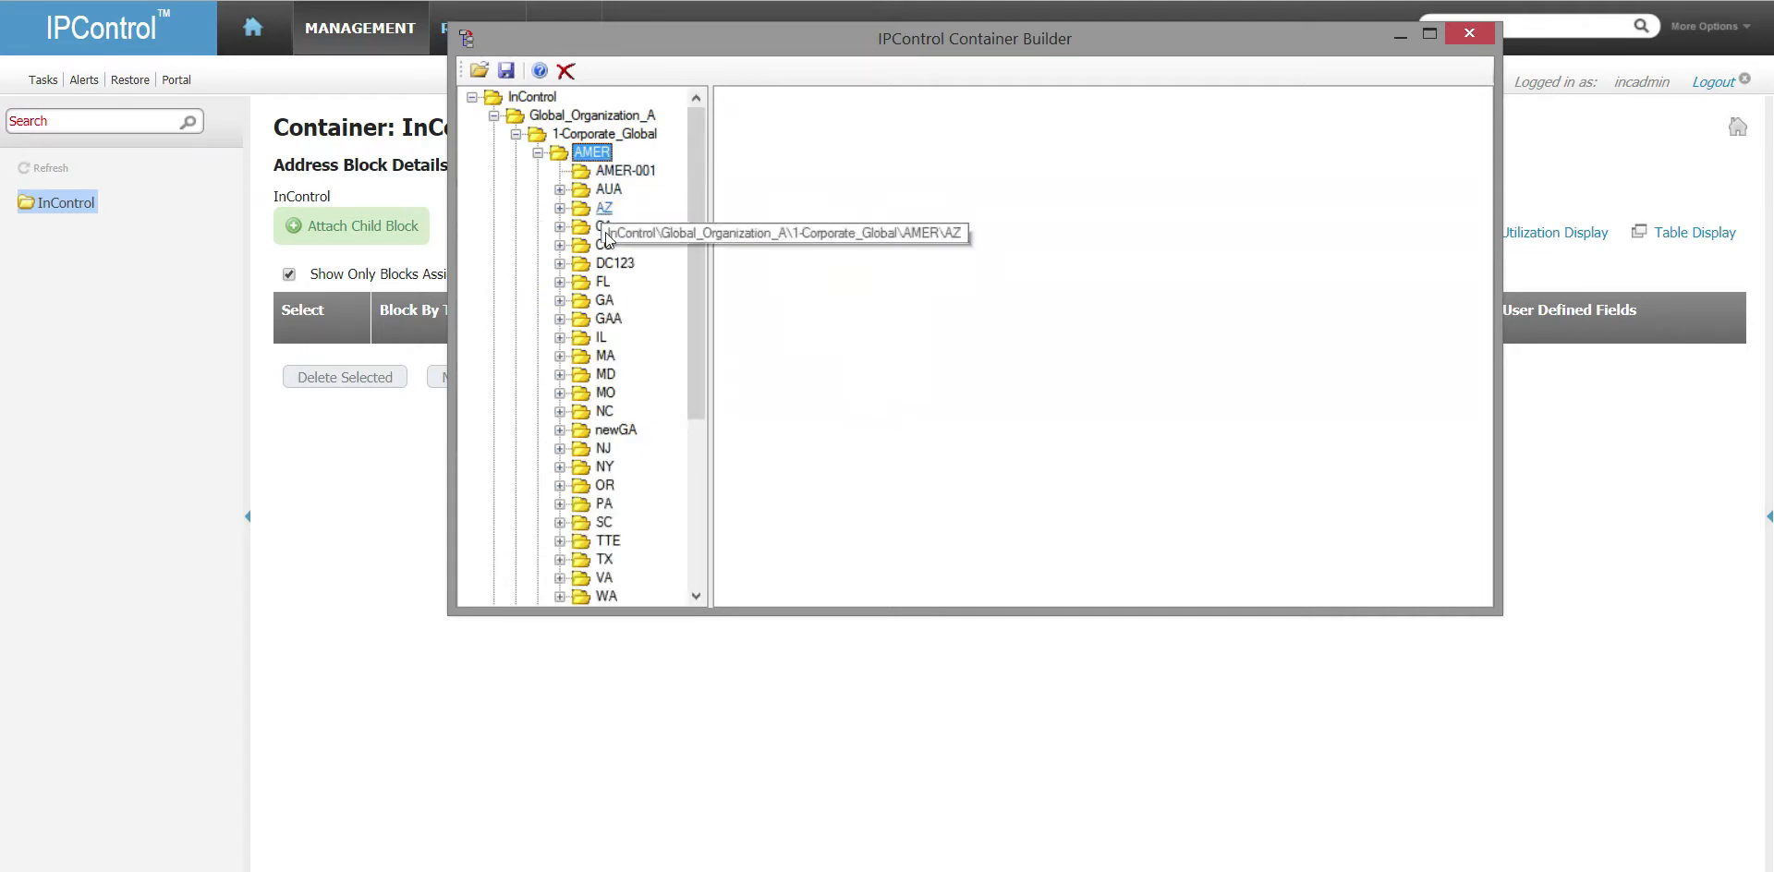
pyautogui.click(604, 301)
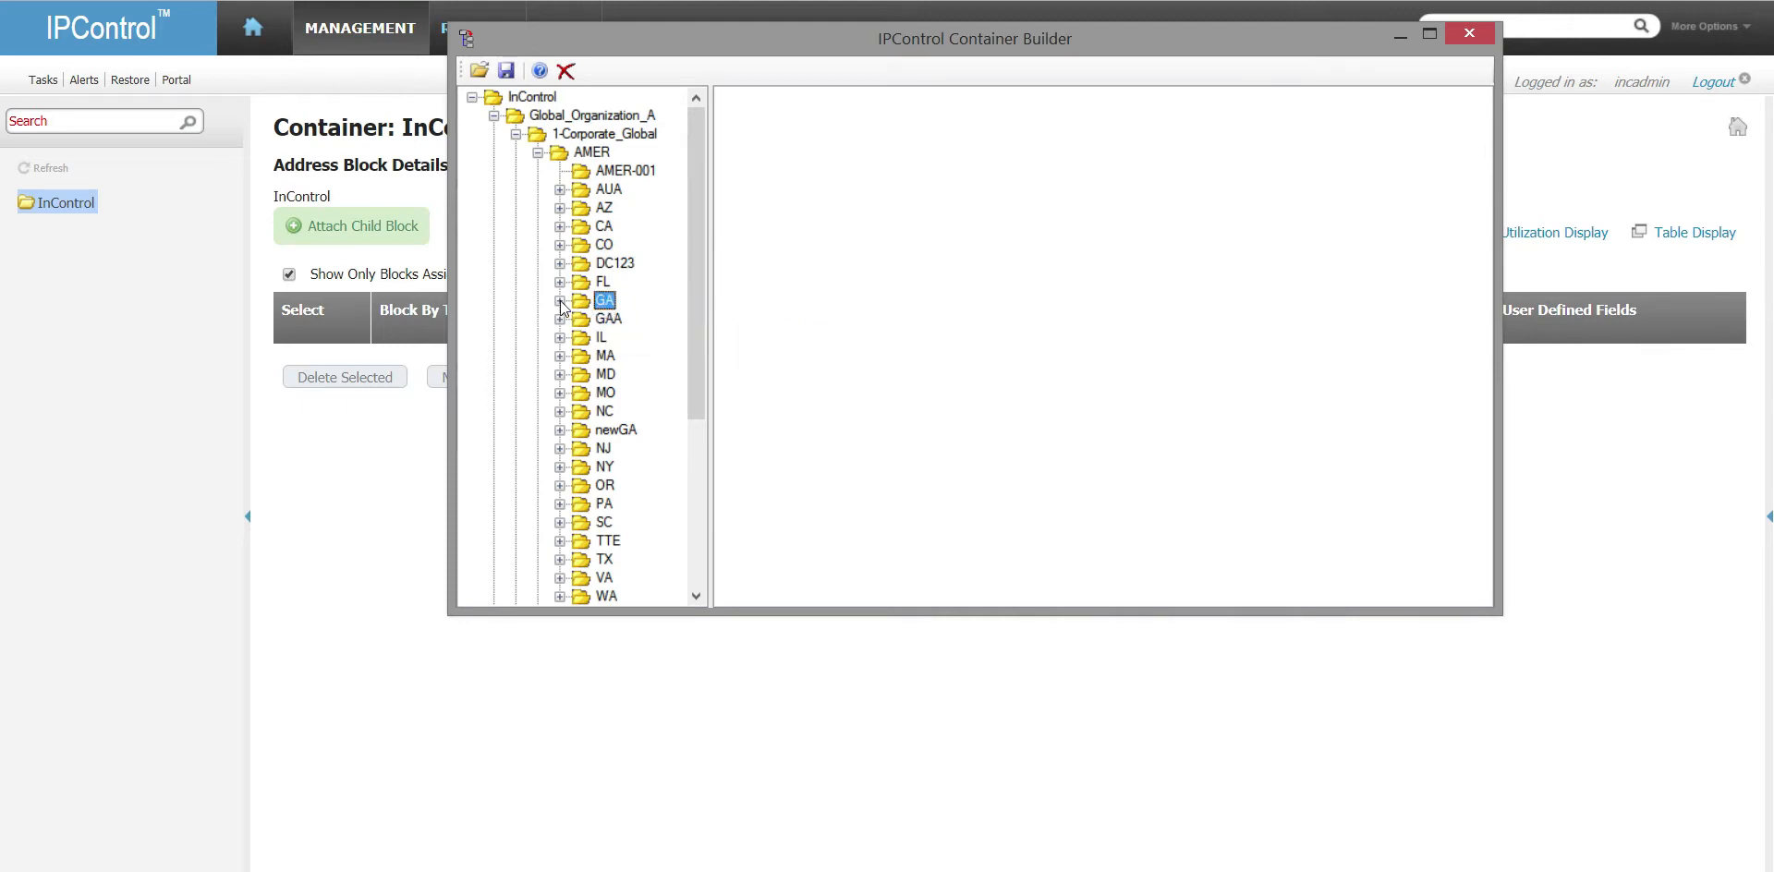
pyautogui.click(559, 300)
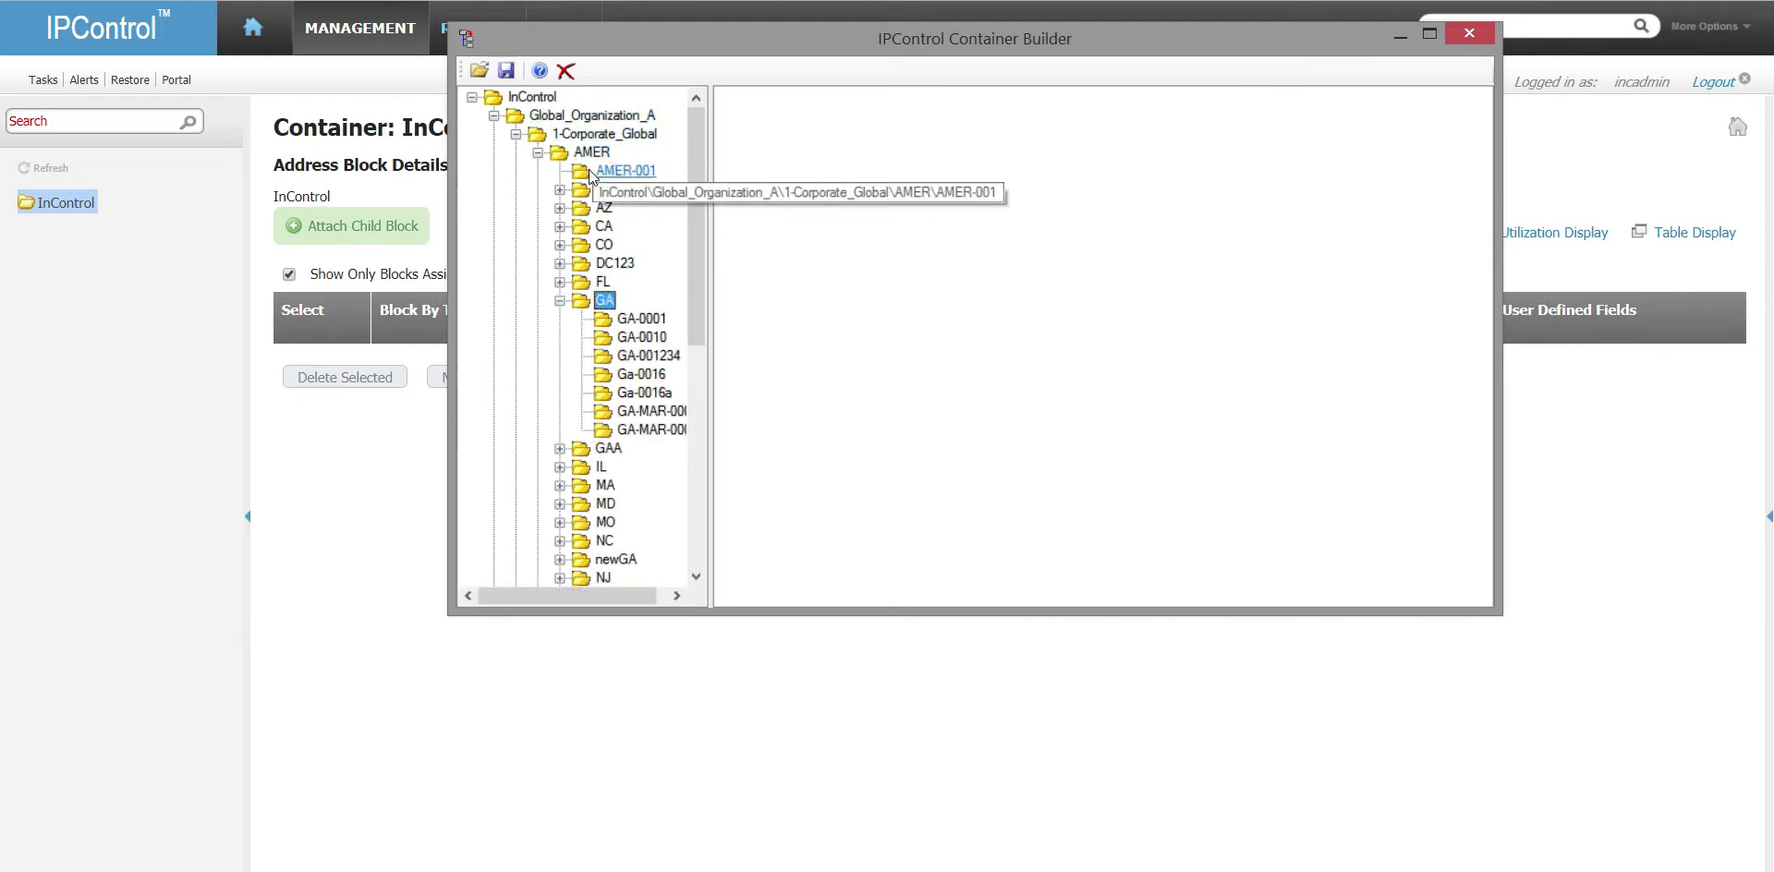
pyautogui.click(659, 374)
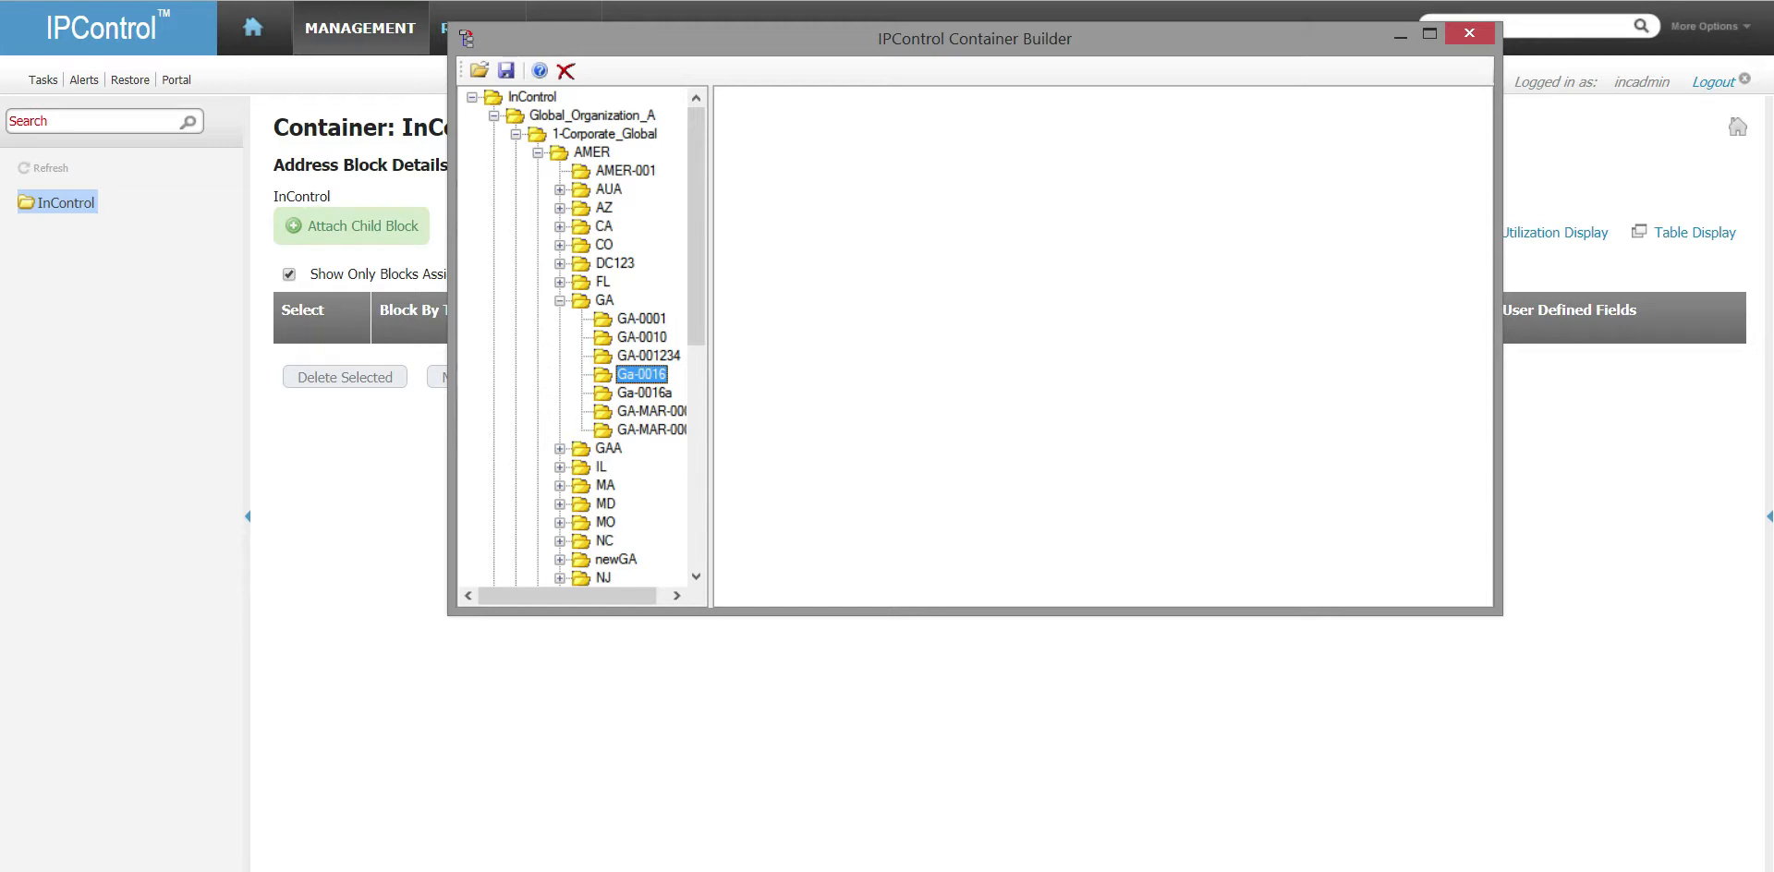
# - Switch from Container Builder back to the IPControl web application and open Container Maintenance for InControl
pyautogui.click(390, 492)
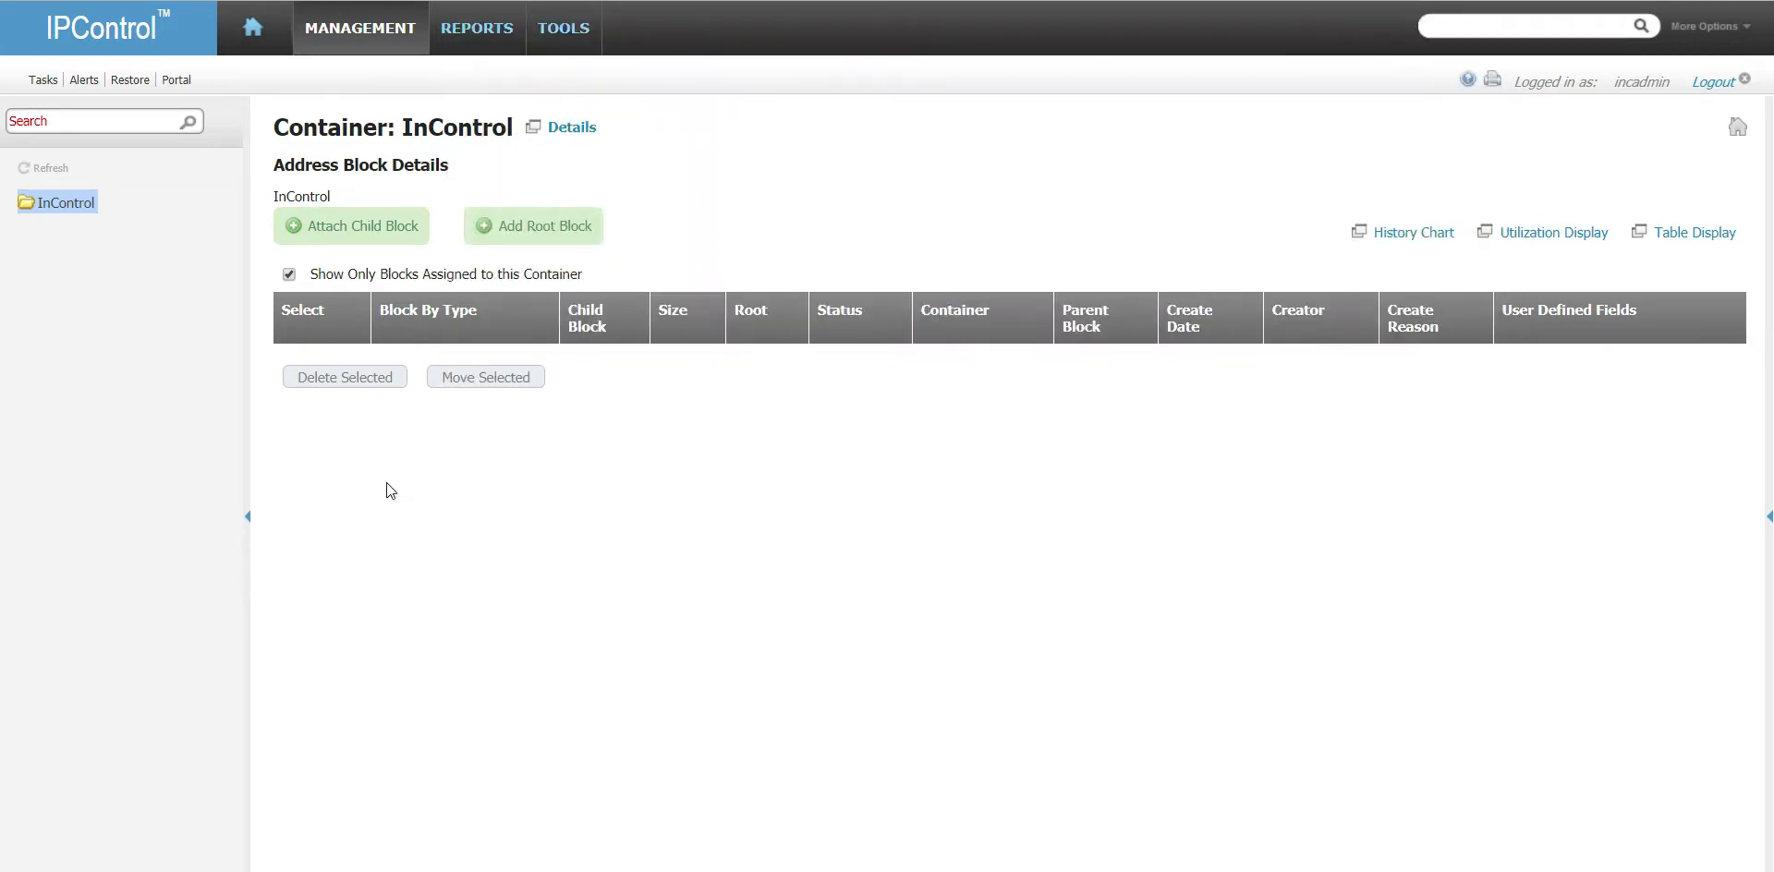
pyautogui.click(389, 31)
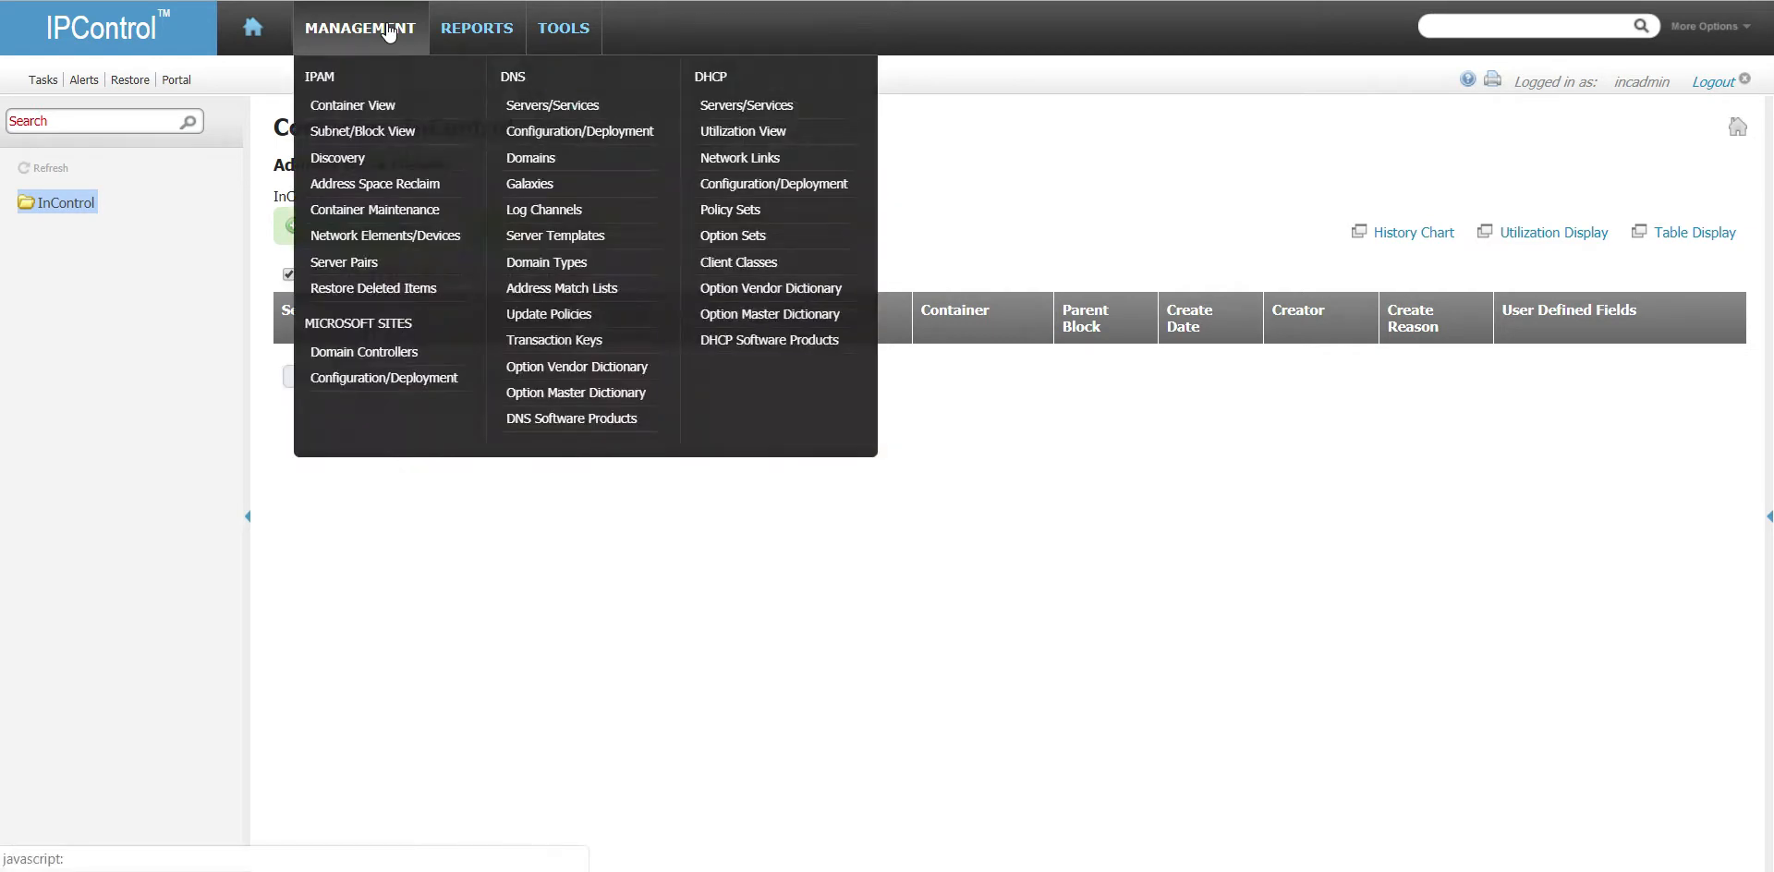
pyautogui.click(409, 216)
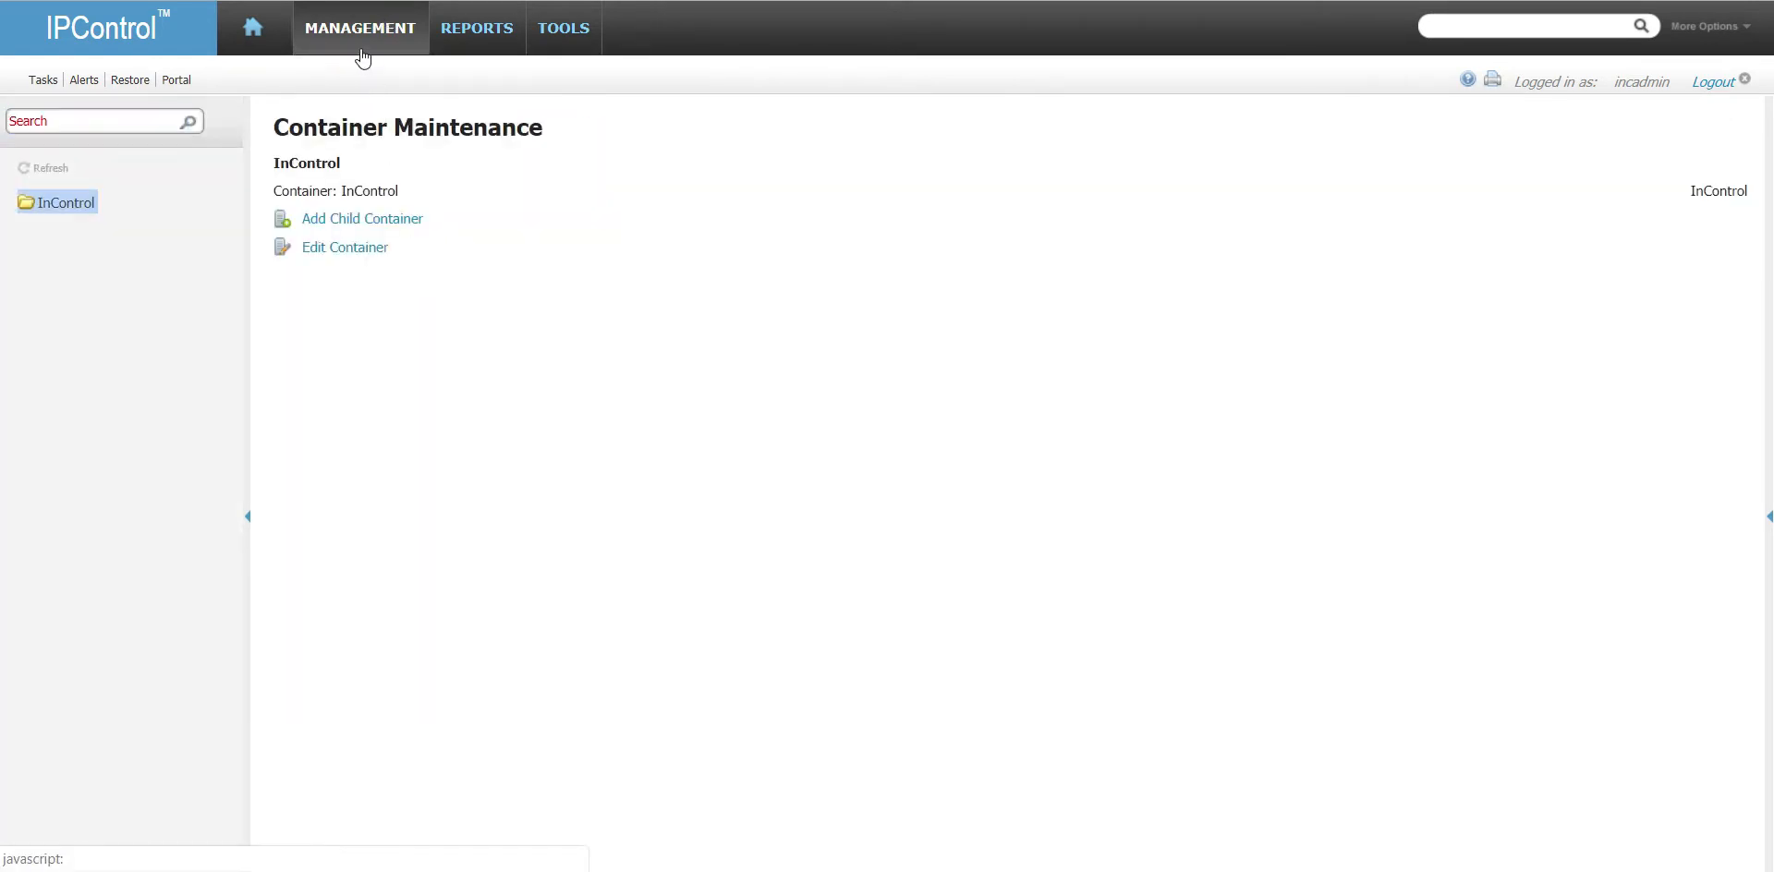
pyautogui.click(363, 37)
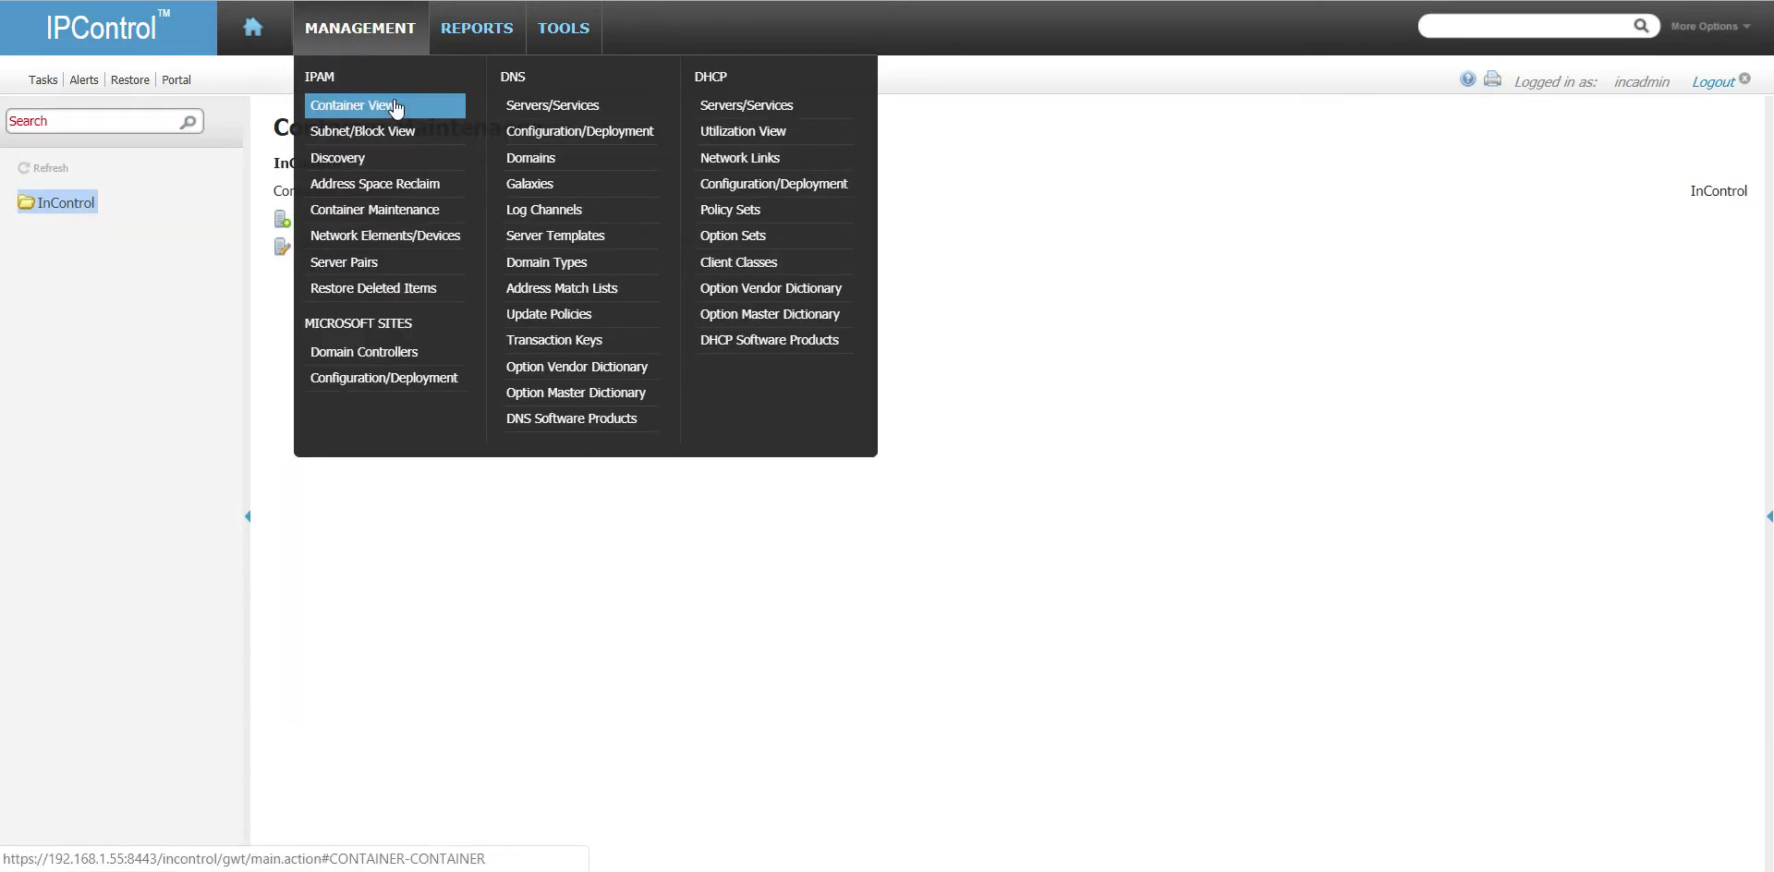
pyautogui.click(402, 220)
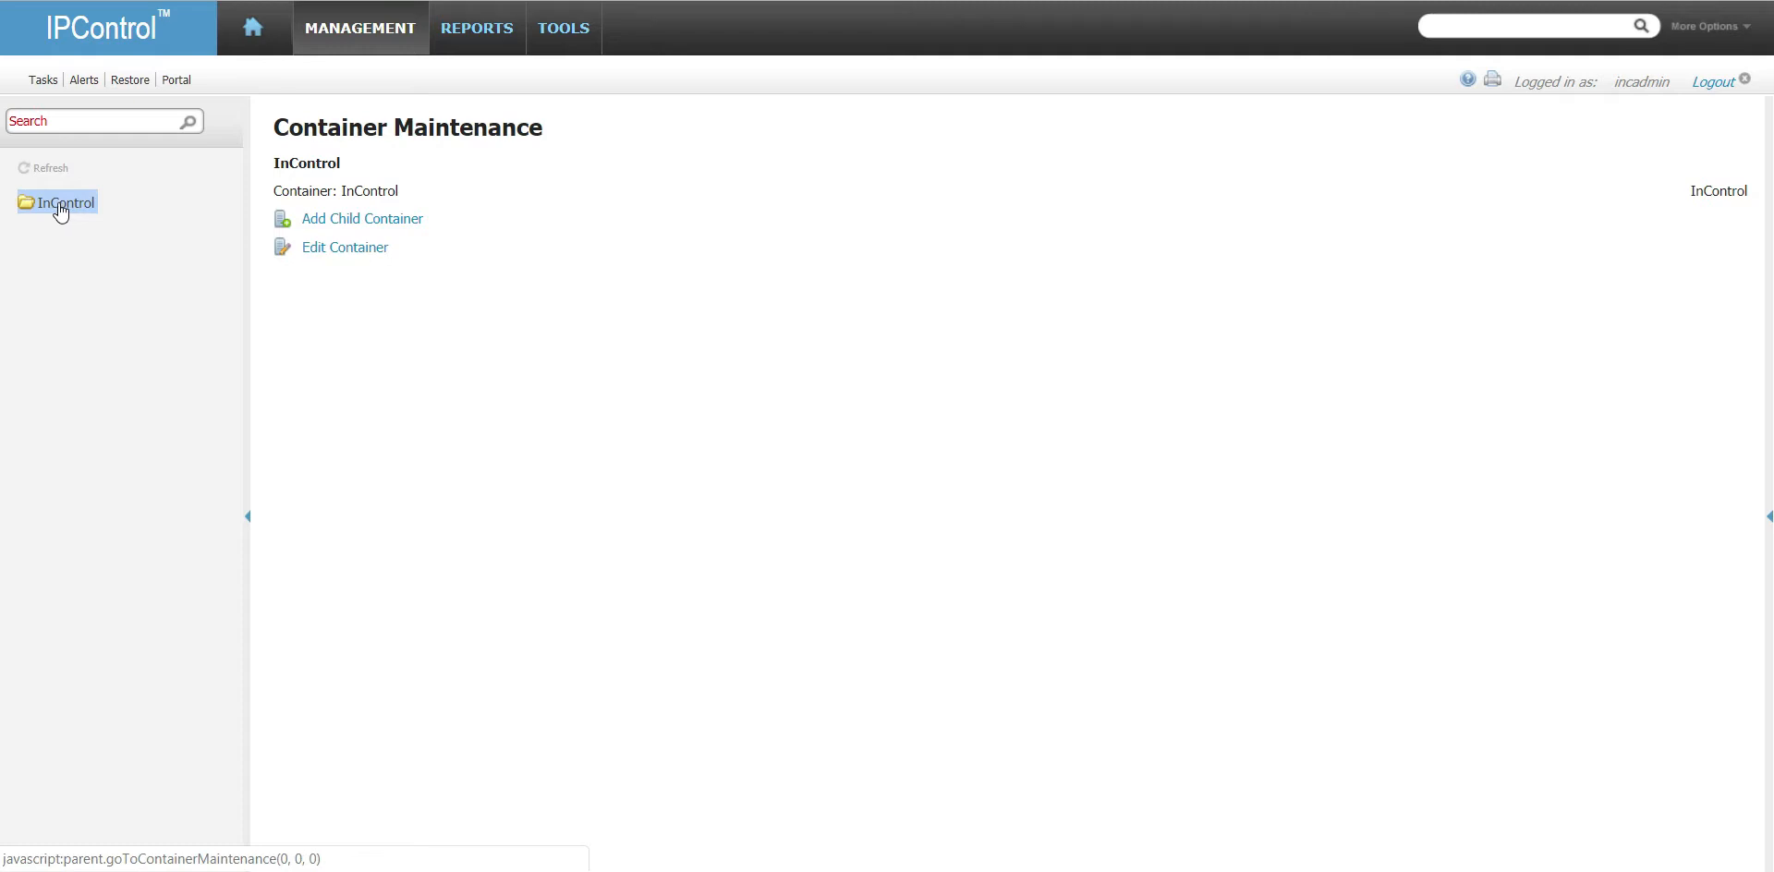
# - Start a Logical child container under InControl with the name Southeast and the description Southeast Region
pyautogui.click(343, 220)
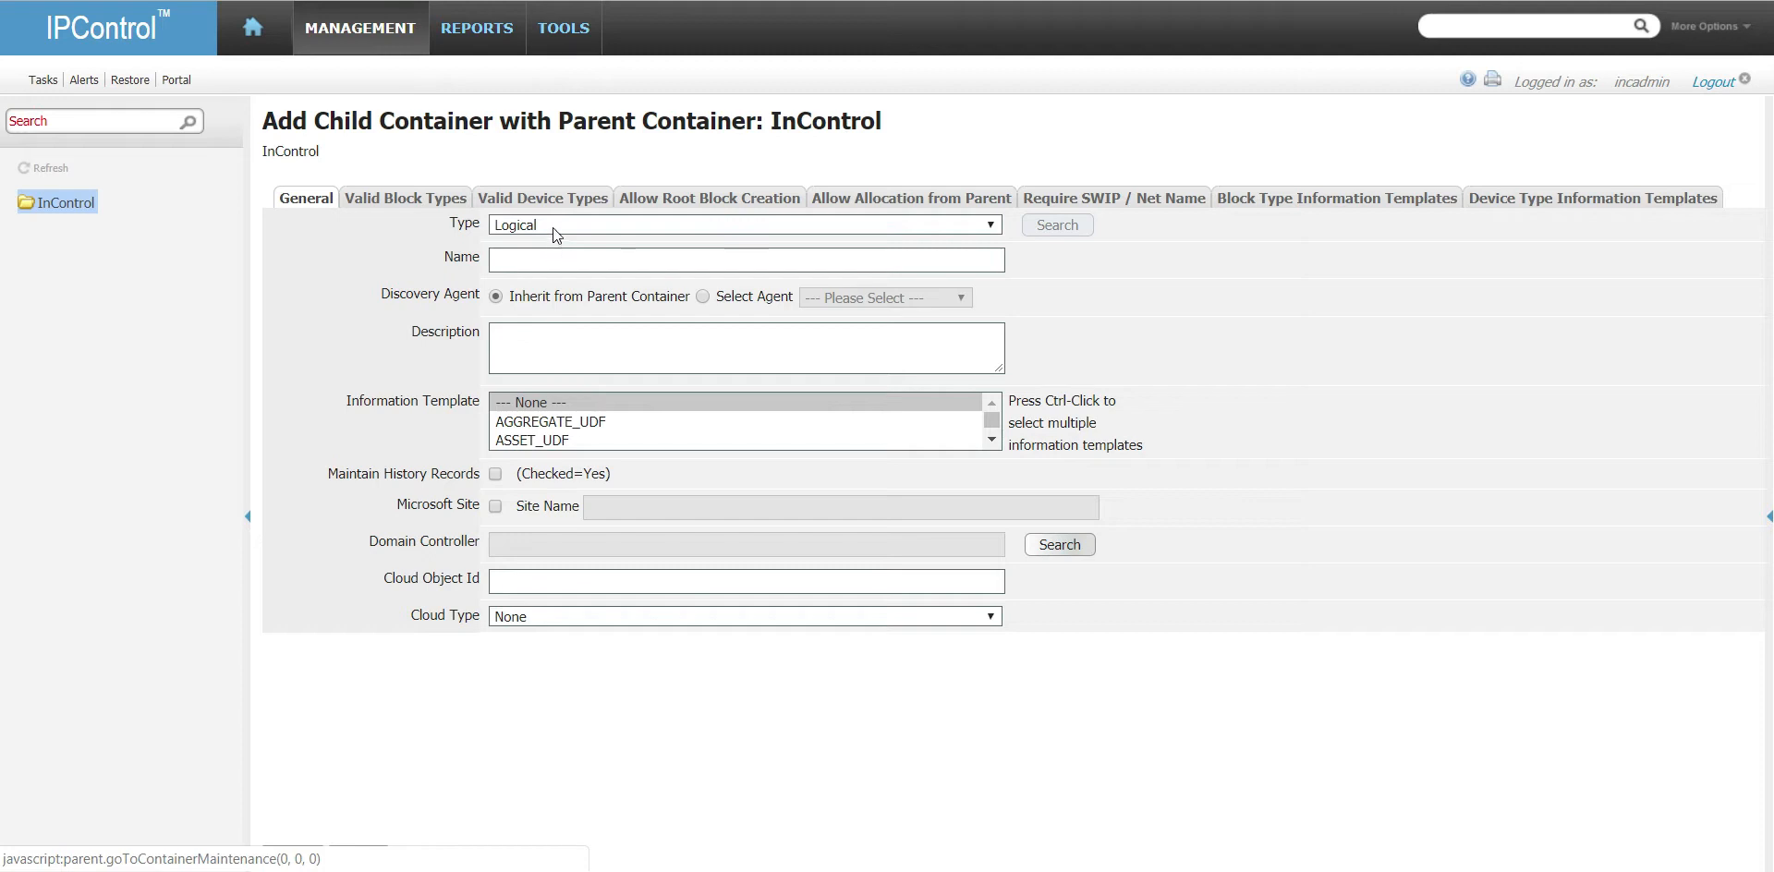
pyautogui.click(576, 264)
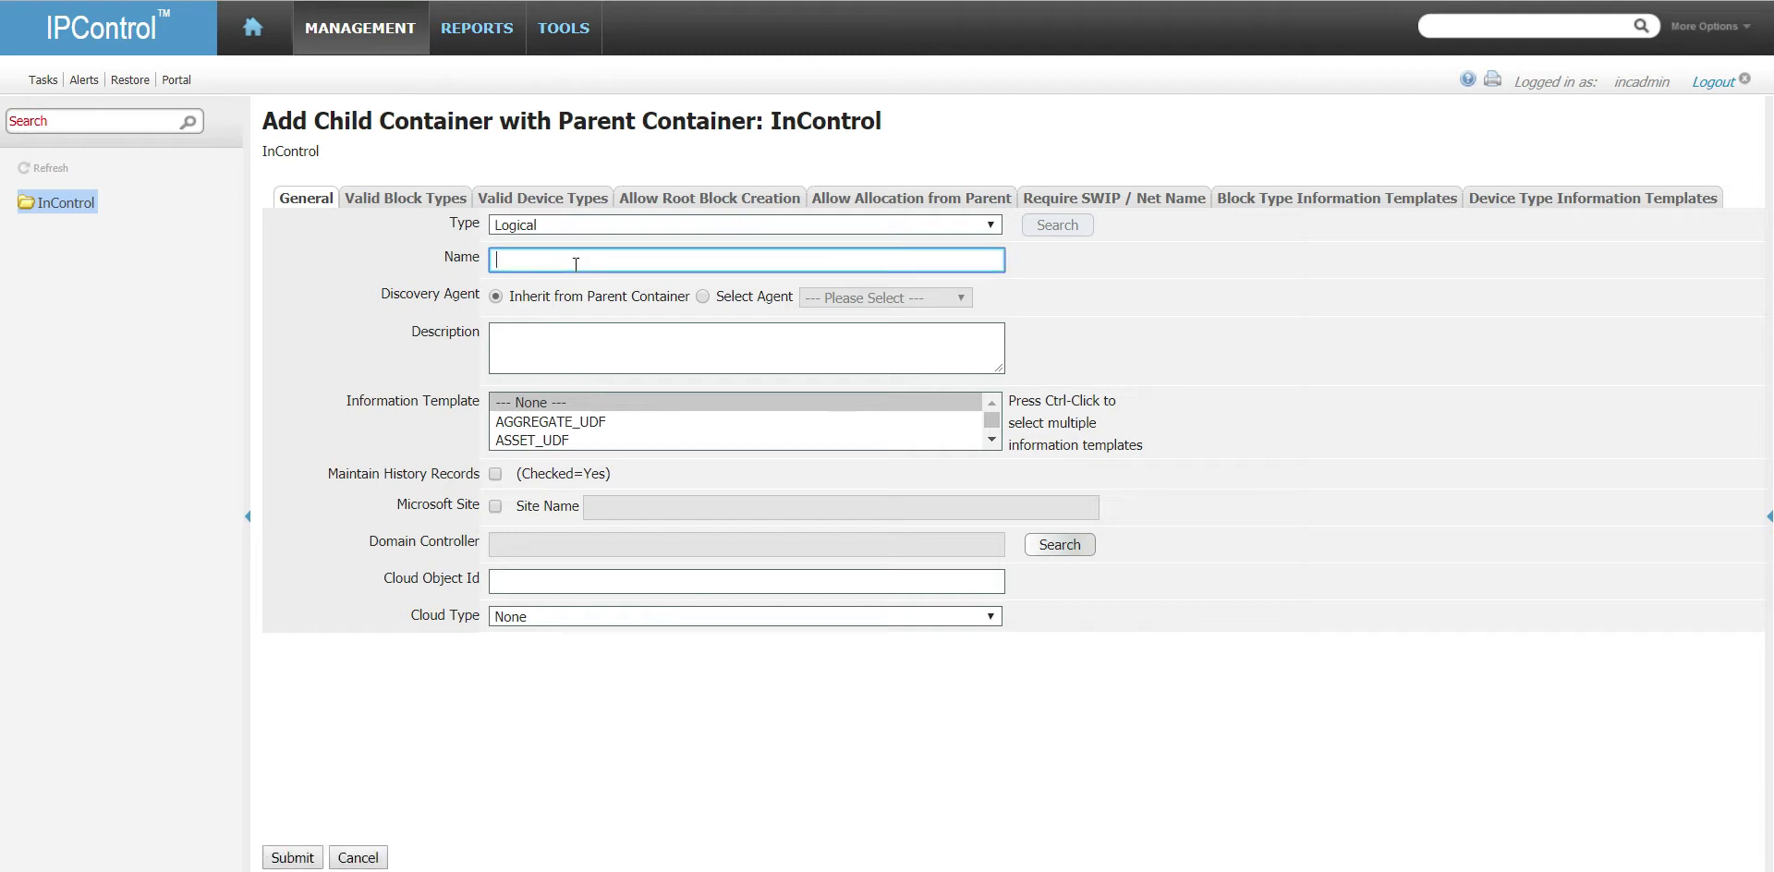
pyautogui.write('Southeast')
pyautogui.press('Tab')
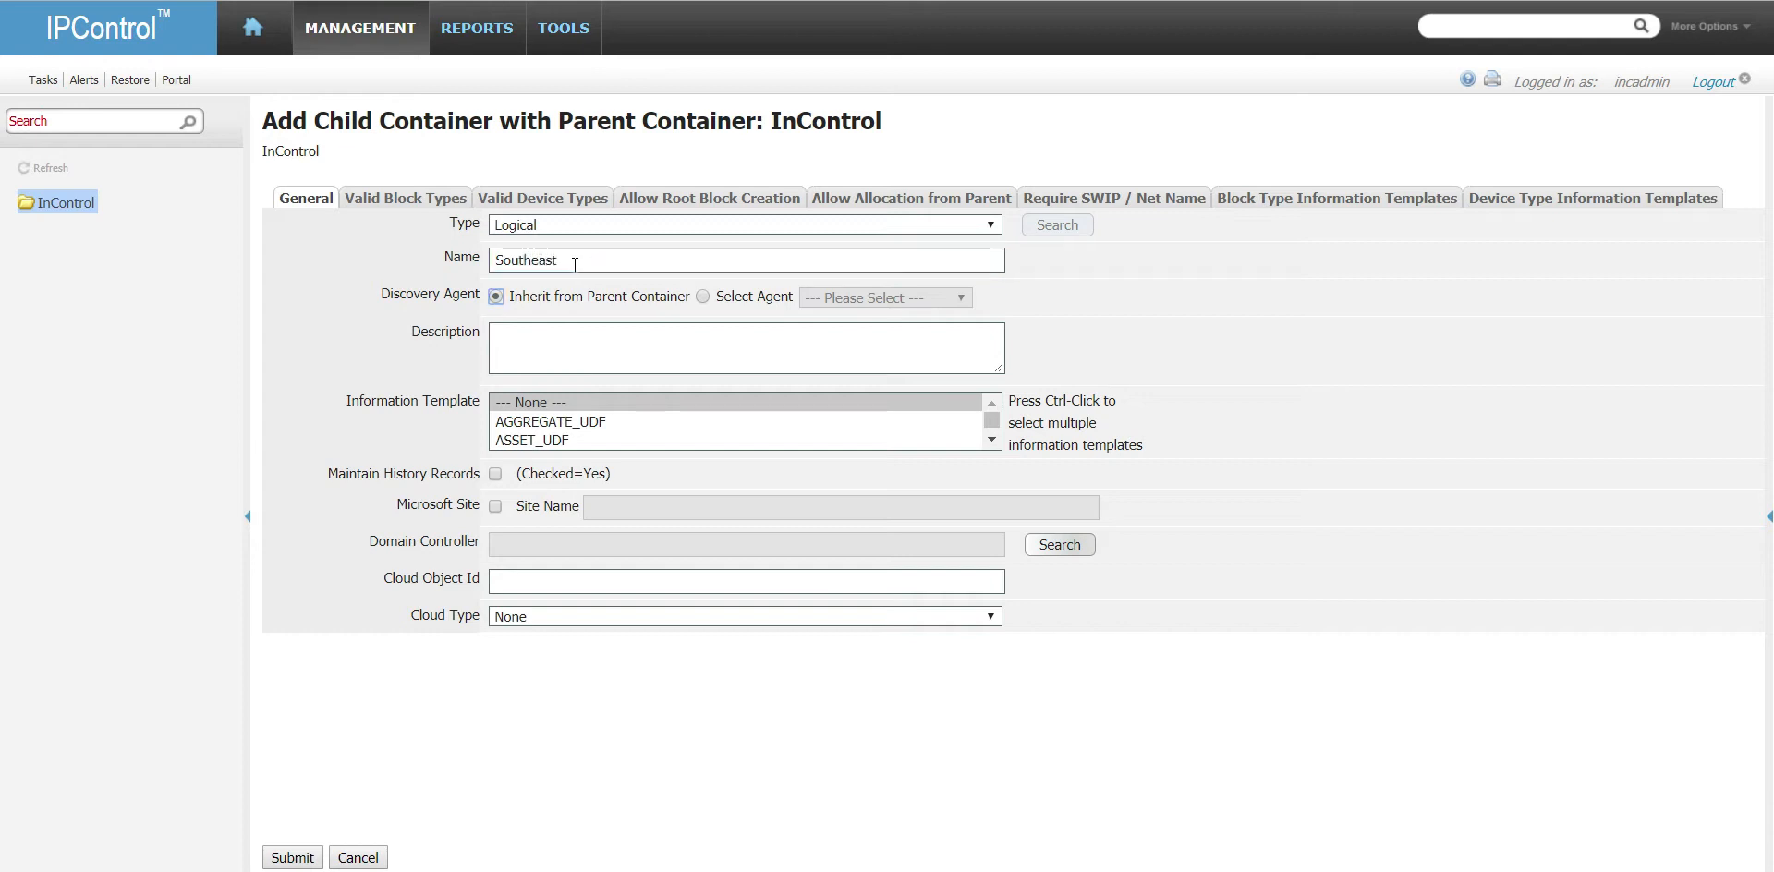
pyautogui.click(586, 345)
pyautogui.write('Soyuthe')
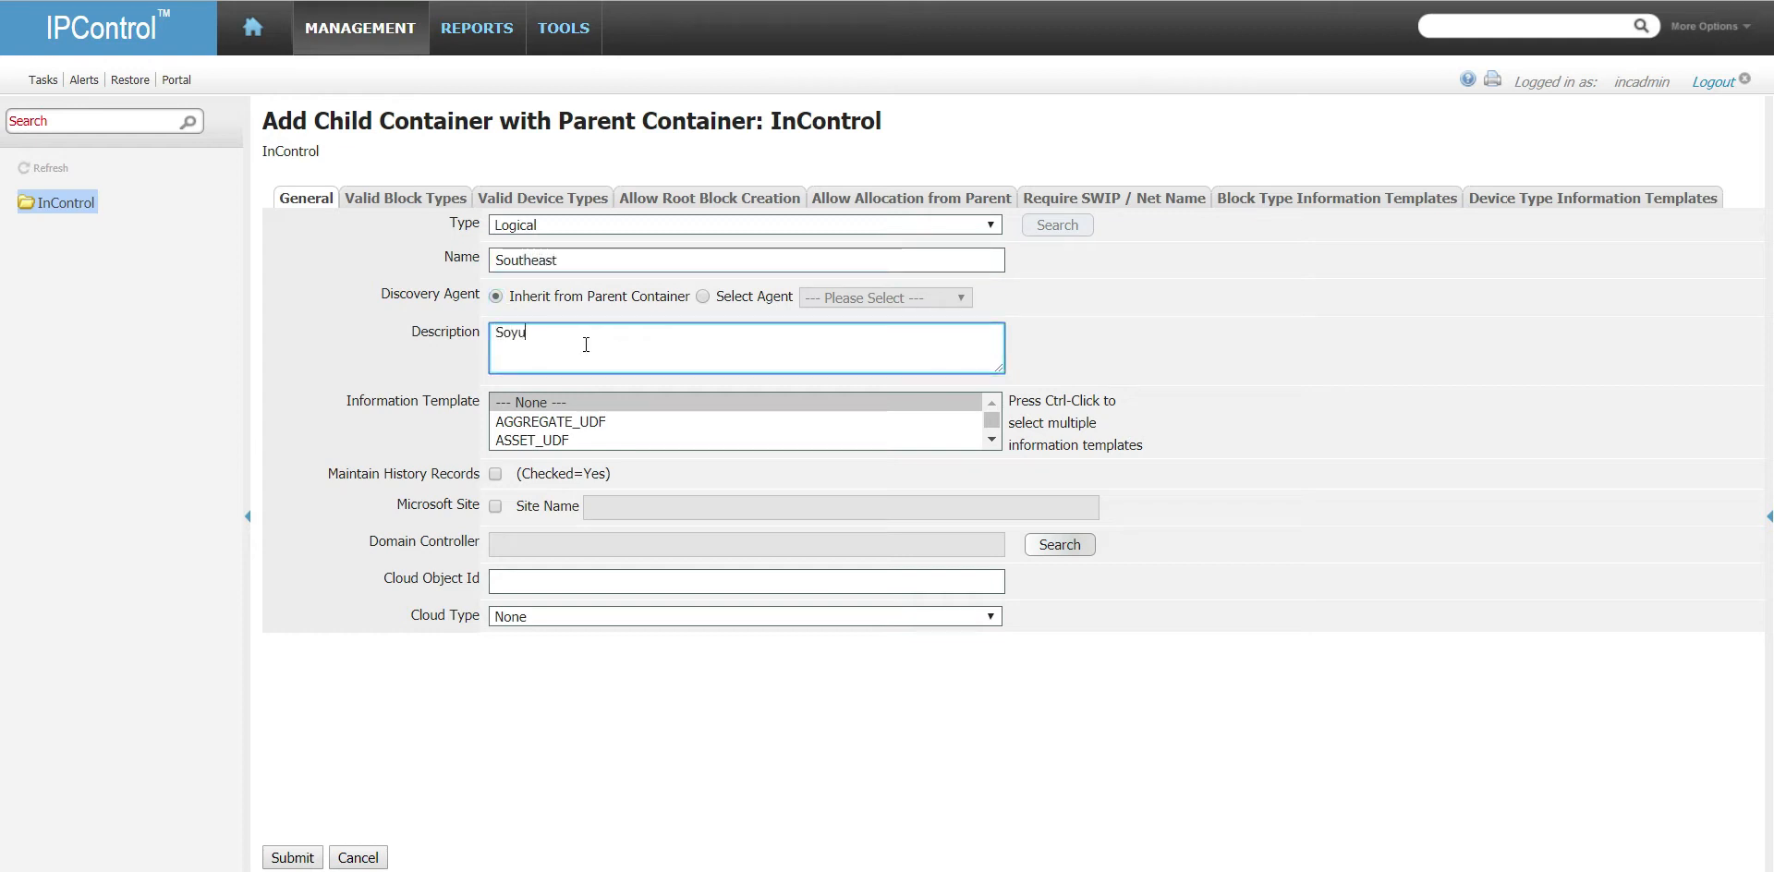
pyautogui.press('BackSpace')
pyautogui.press('BackSpace')
pyautogui.press('BackSpace')
pyautogui.press('BackSpace')
pyautogui.press('BackSpace')
pyautogui.write('utheast Region')
pyautogui.press('Tab')
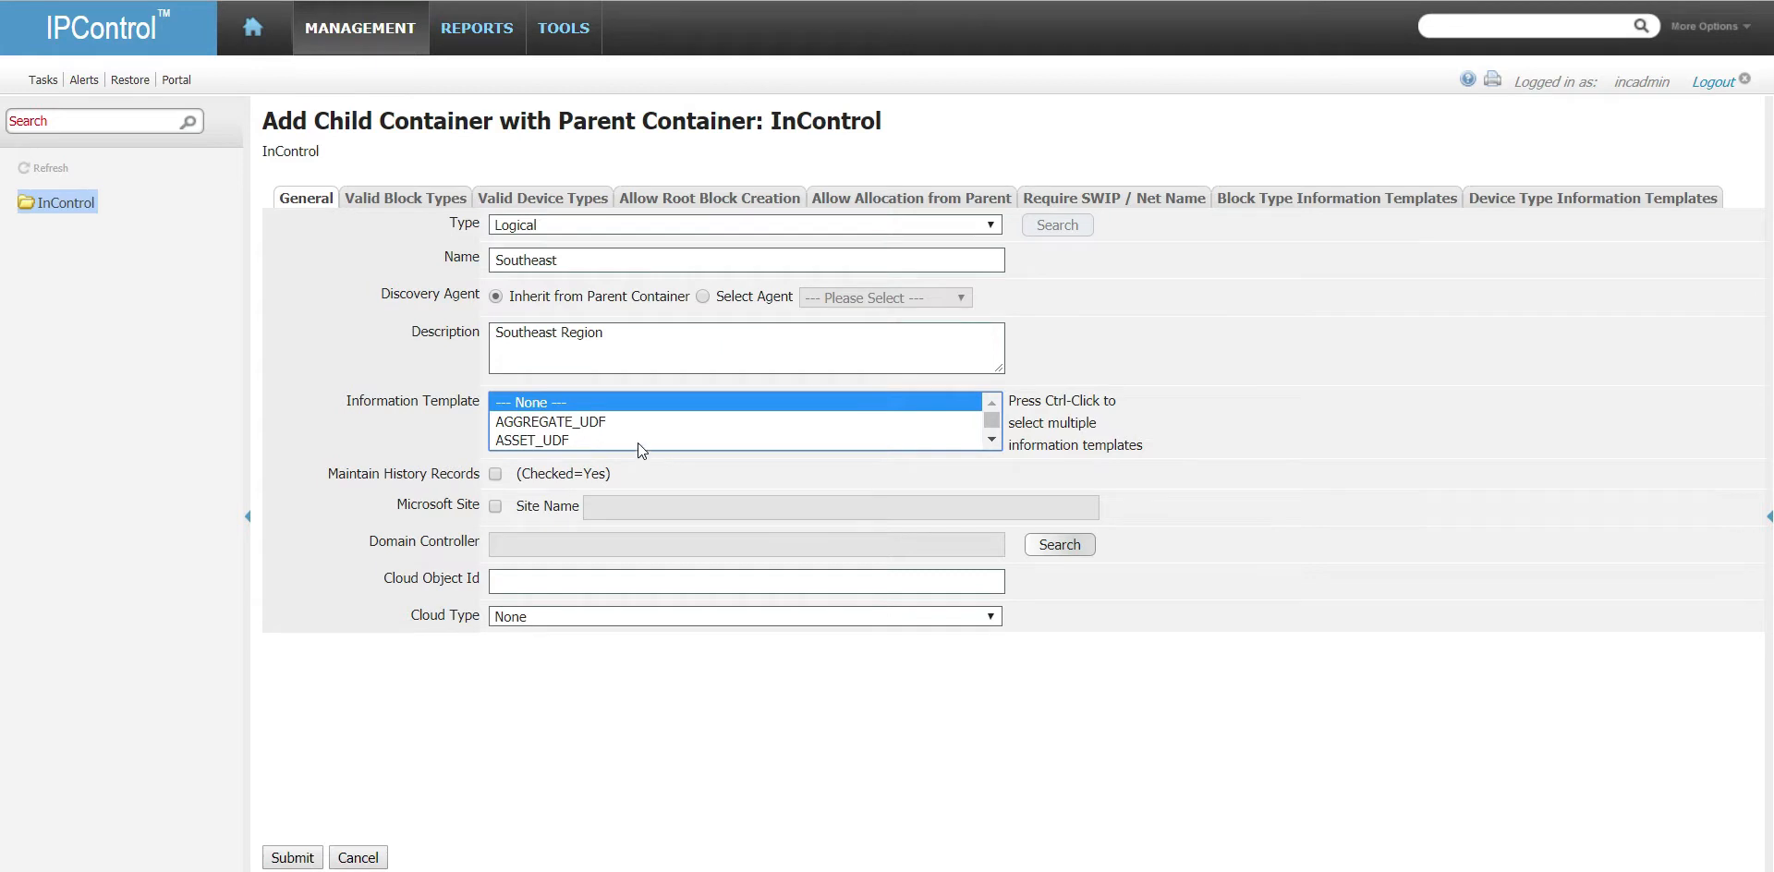
# - Review the information templates offered for the container, and check them against the system's Information Template List
pyautogui.scroll(-2, 637, 442)
pyautogui.scroll(2, 637, 441)
pyautogui.scroll(-2, 638, 442)
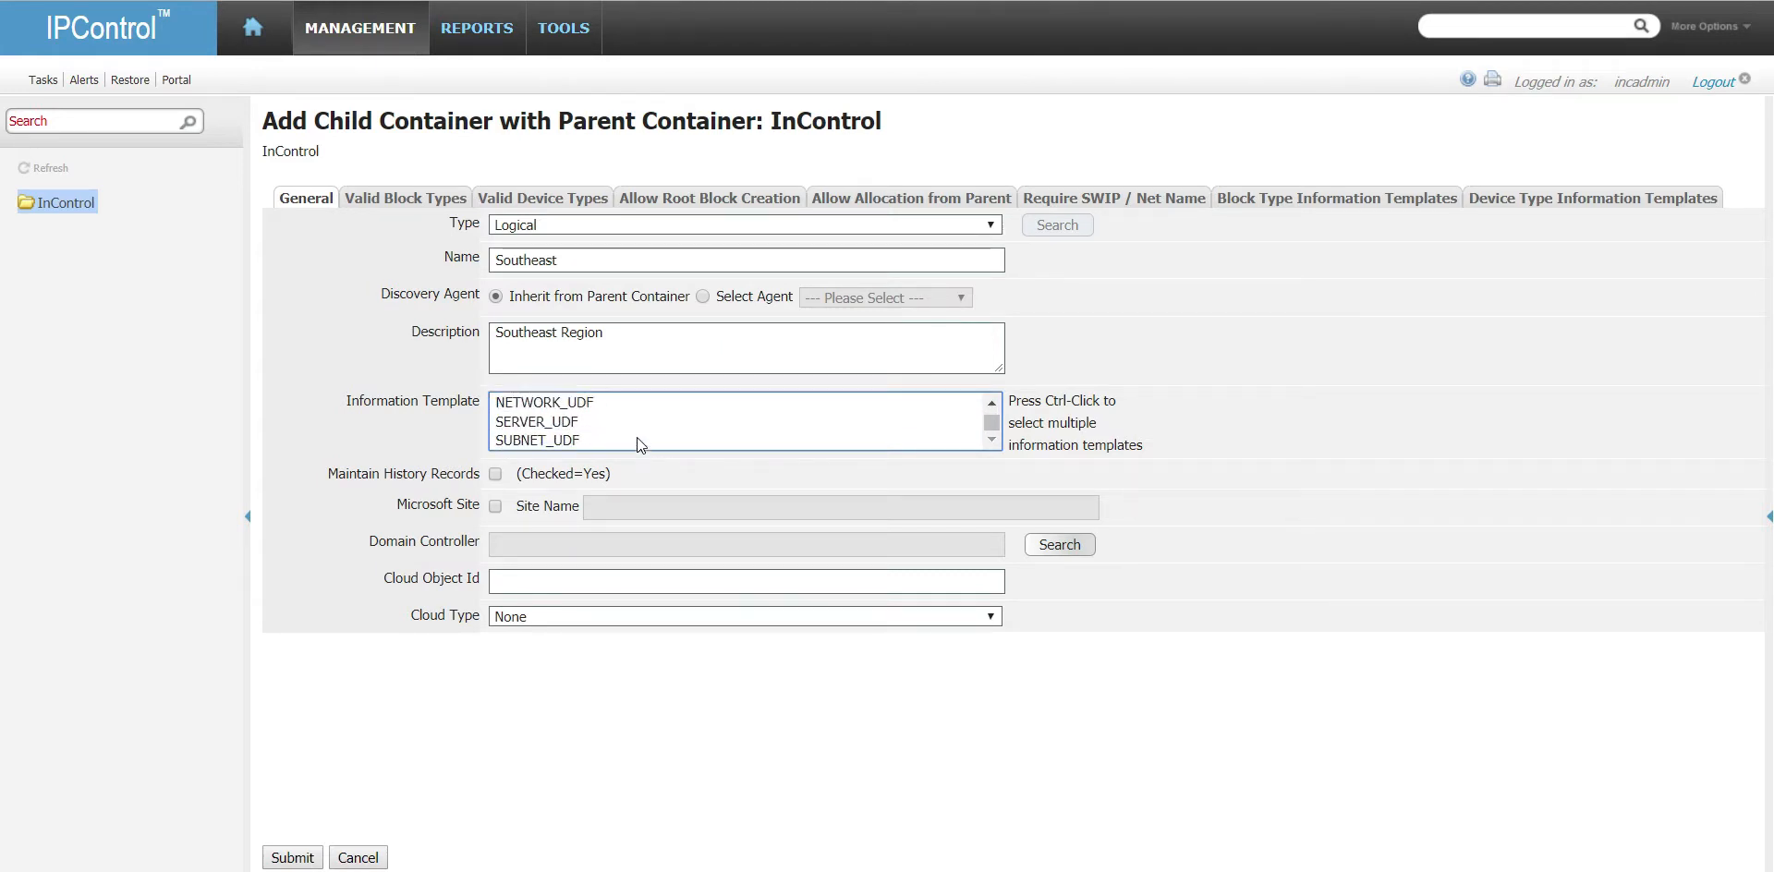
pyautogui.click(564, 27)
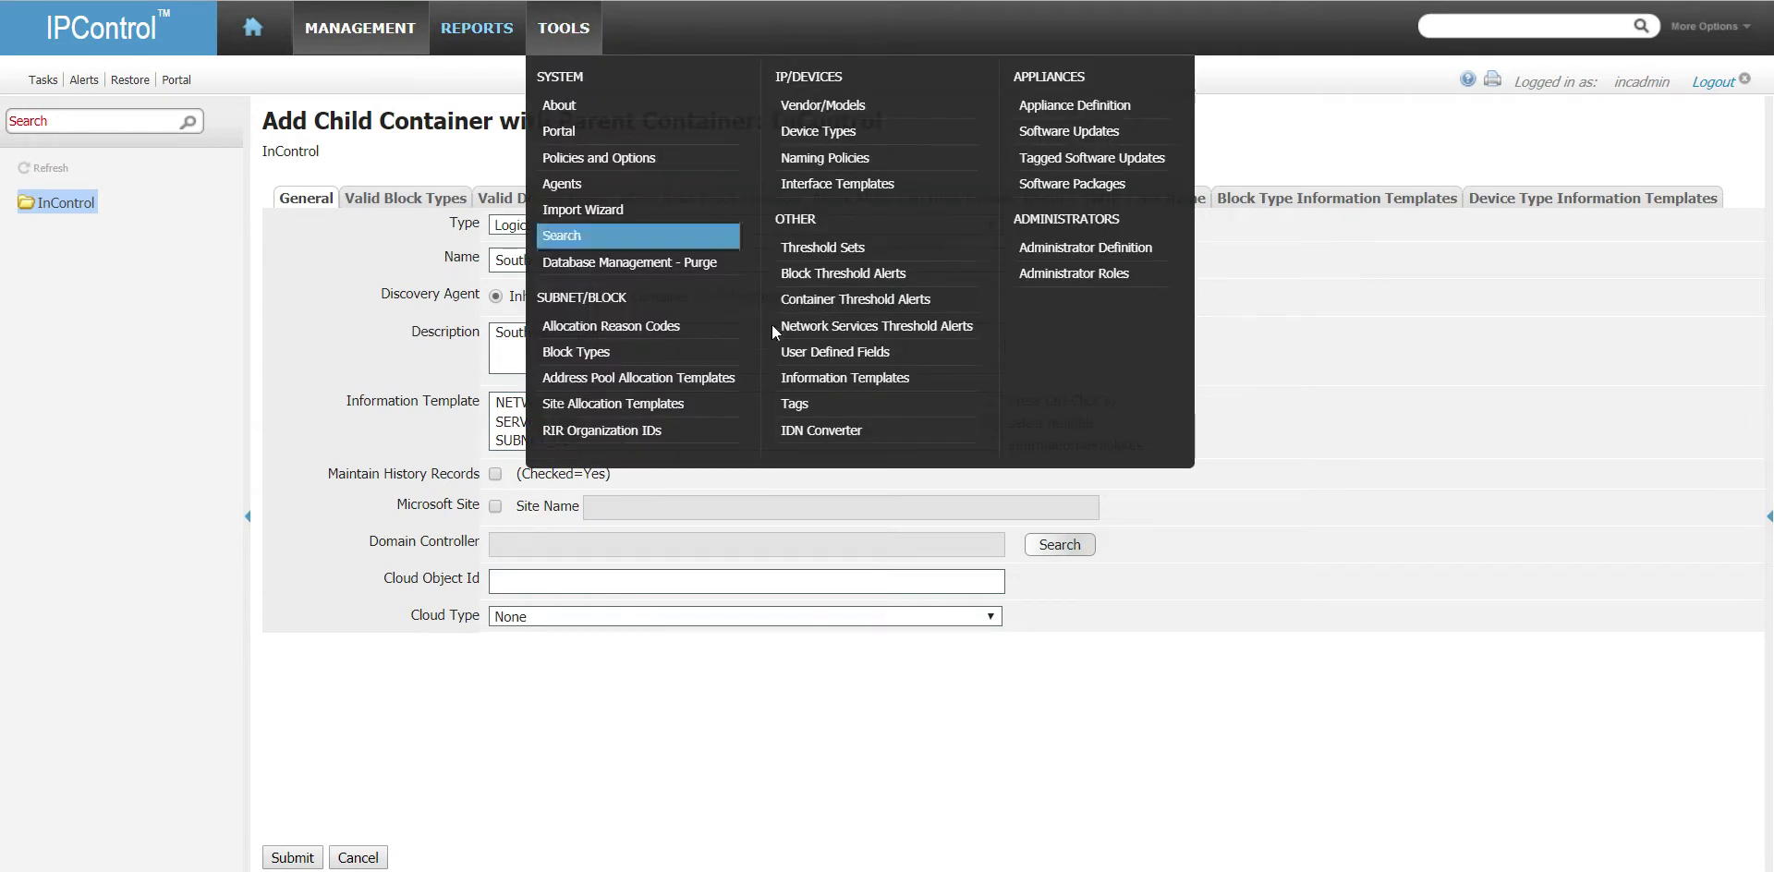
pyautogui.click(836, 378)
pyautogui.click(376, 166)
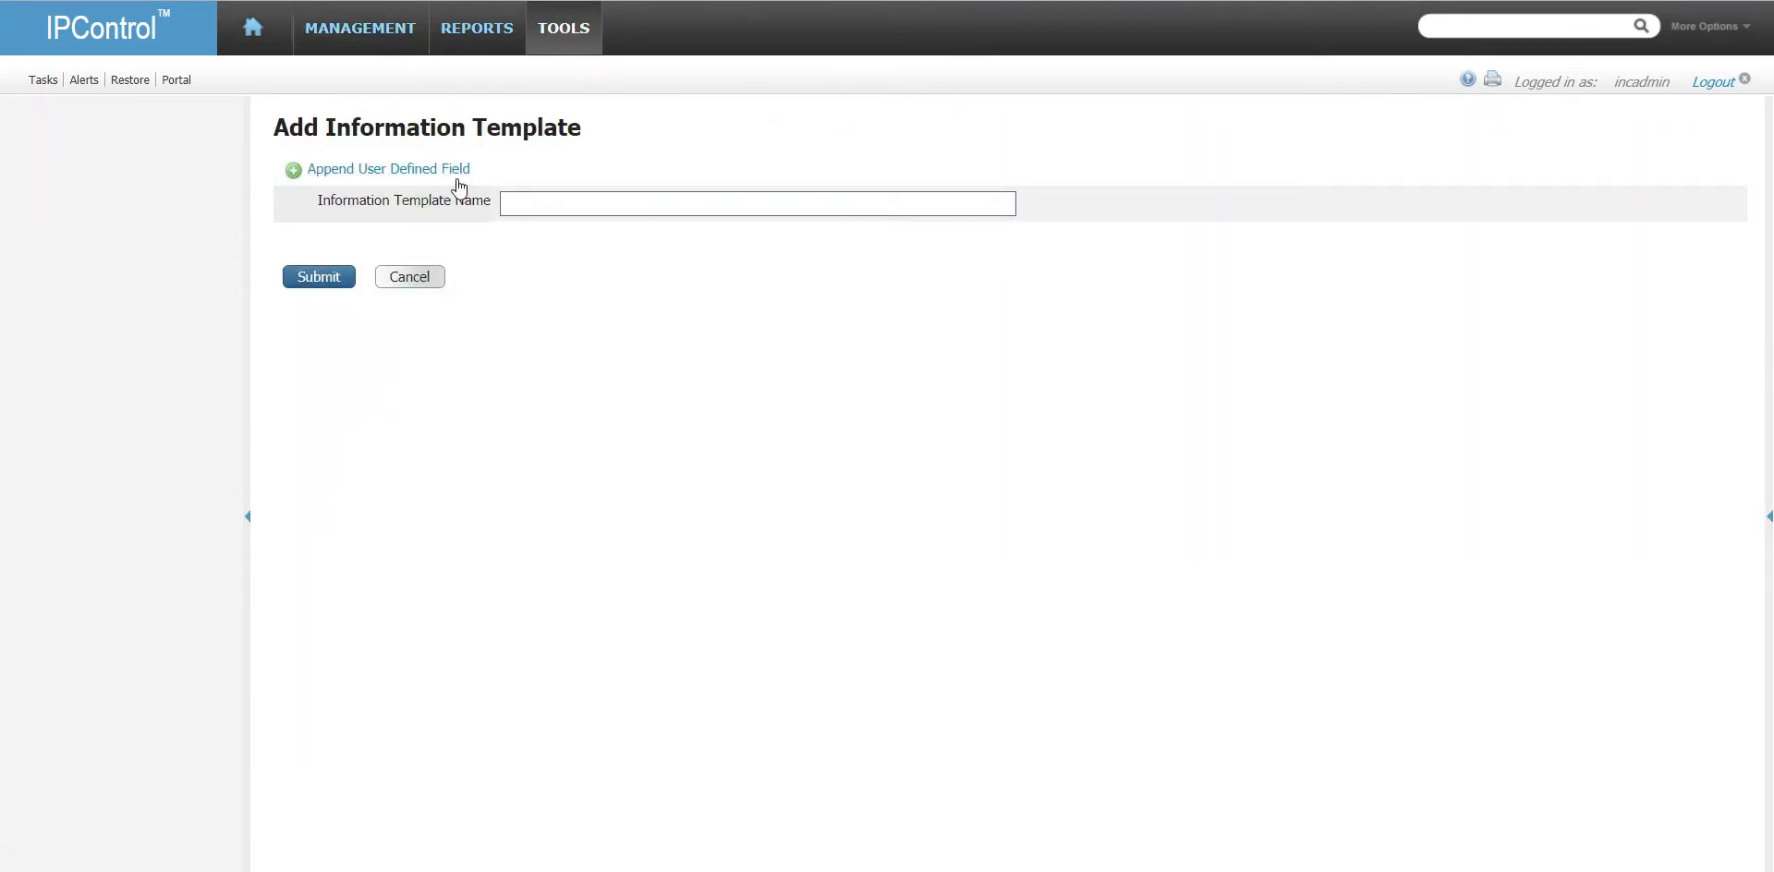
pyautogui.click(438, 279)
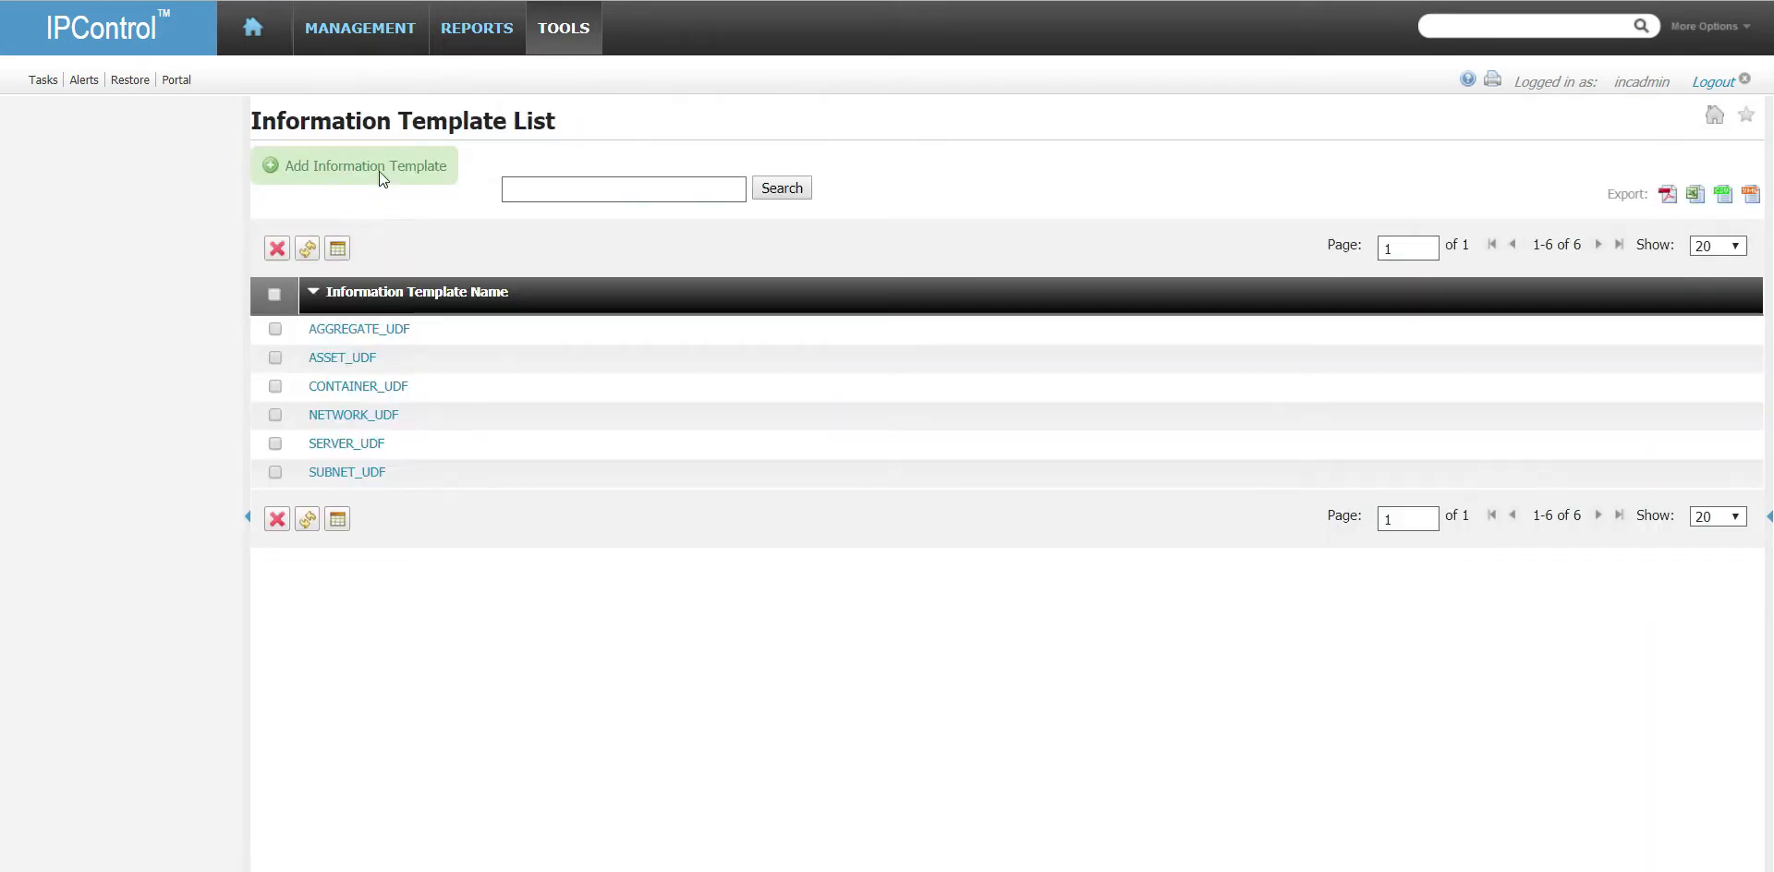
# - Start a new child container under InControl with the CONTAINER_UDF information template and Maintain History Records enabled
pyautogui.moveTo(395, 54)
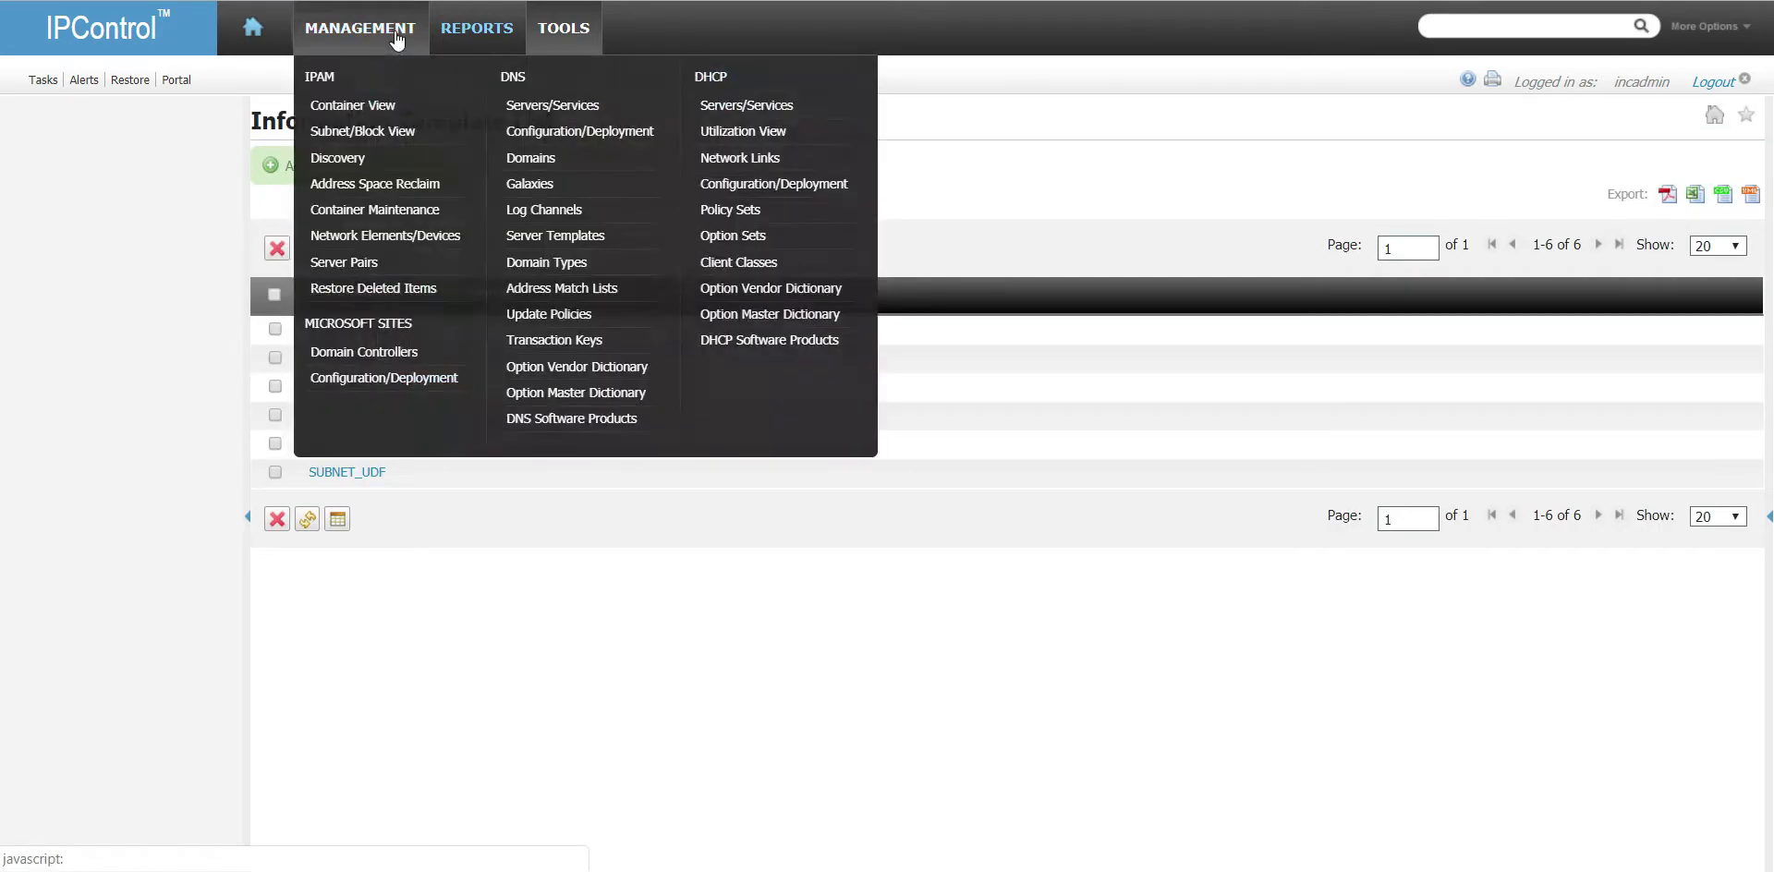
pyautogui.click(384, 210)
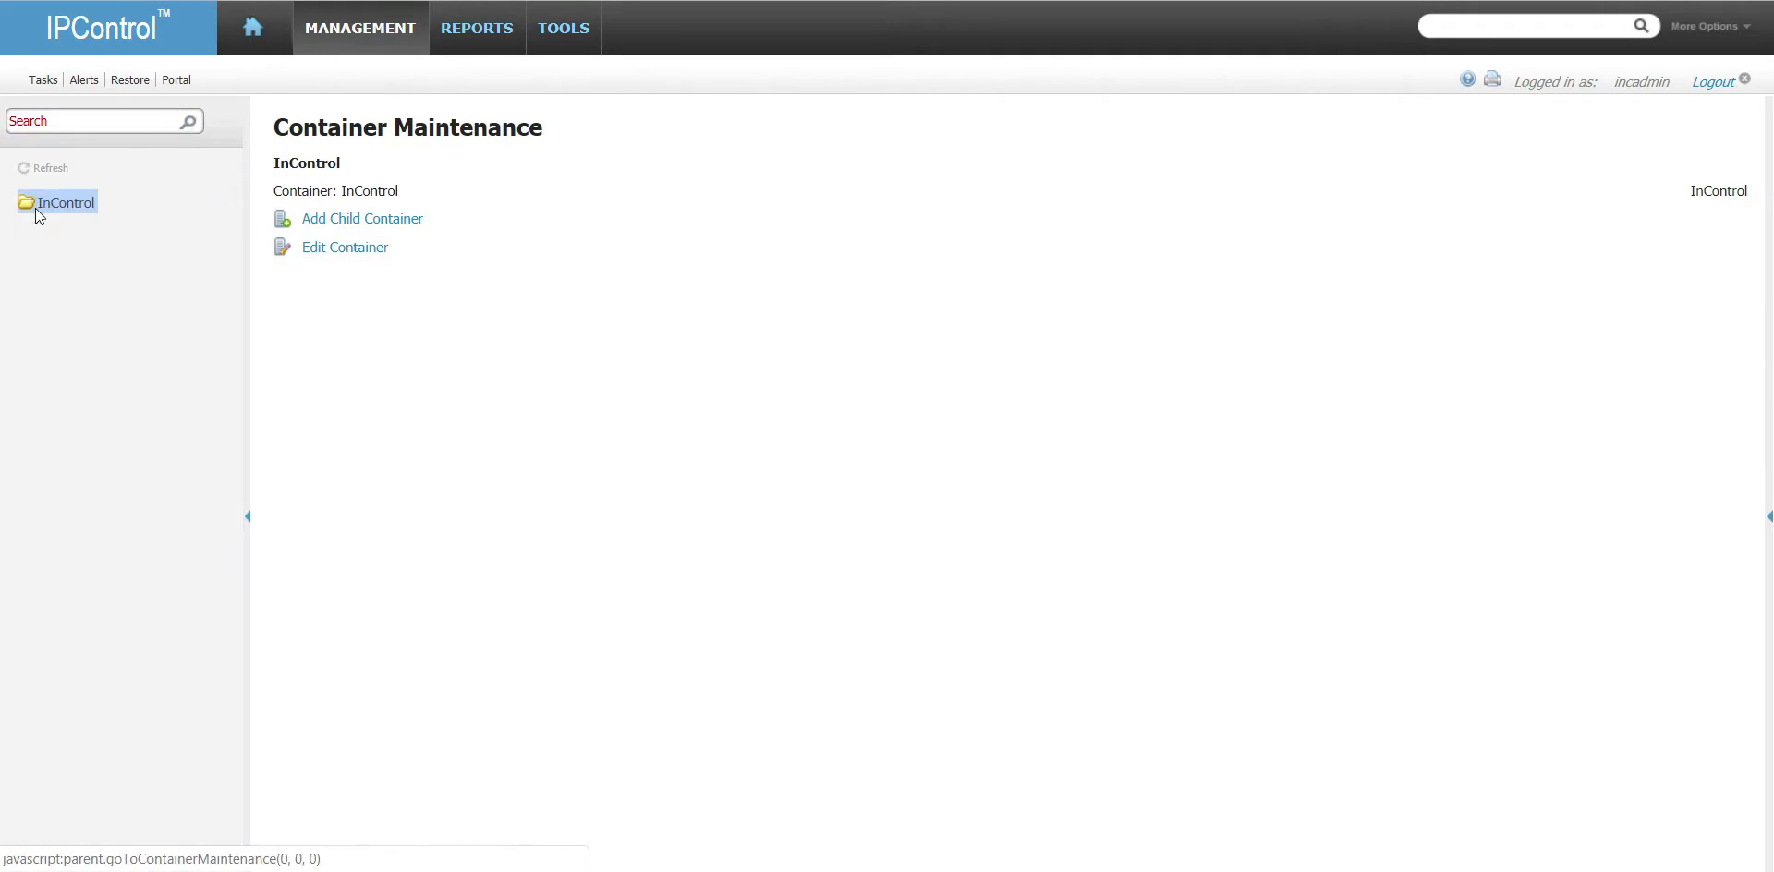
pyautogui.click(333, 220)
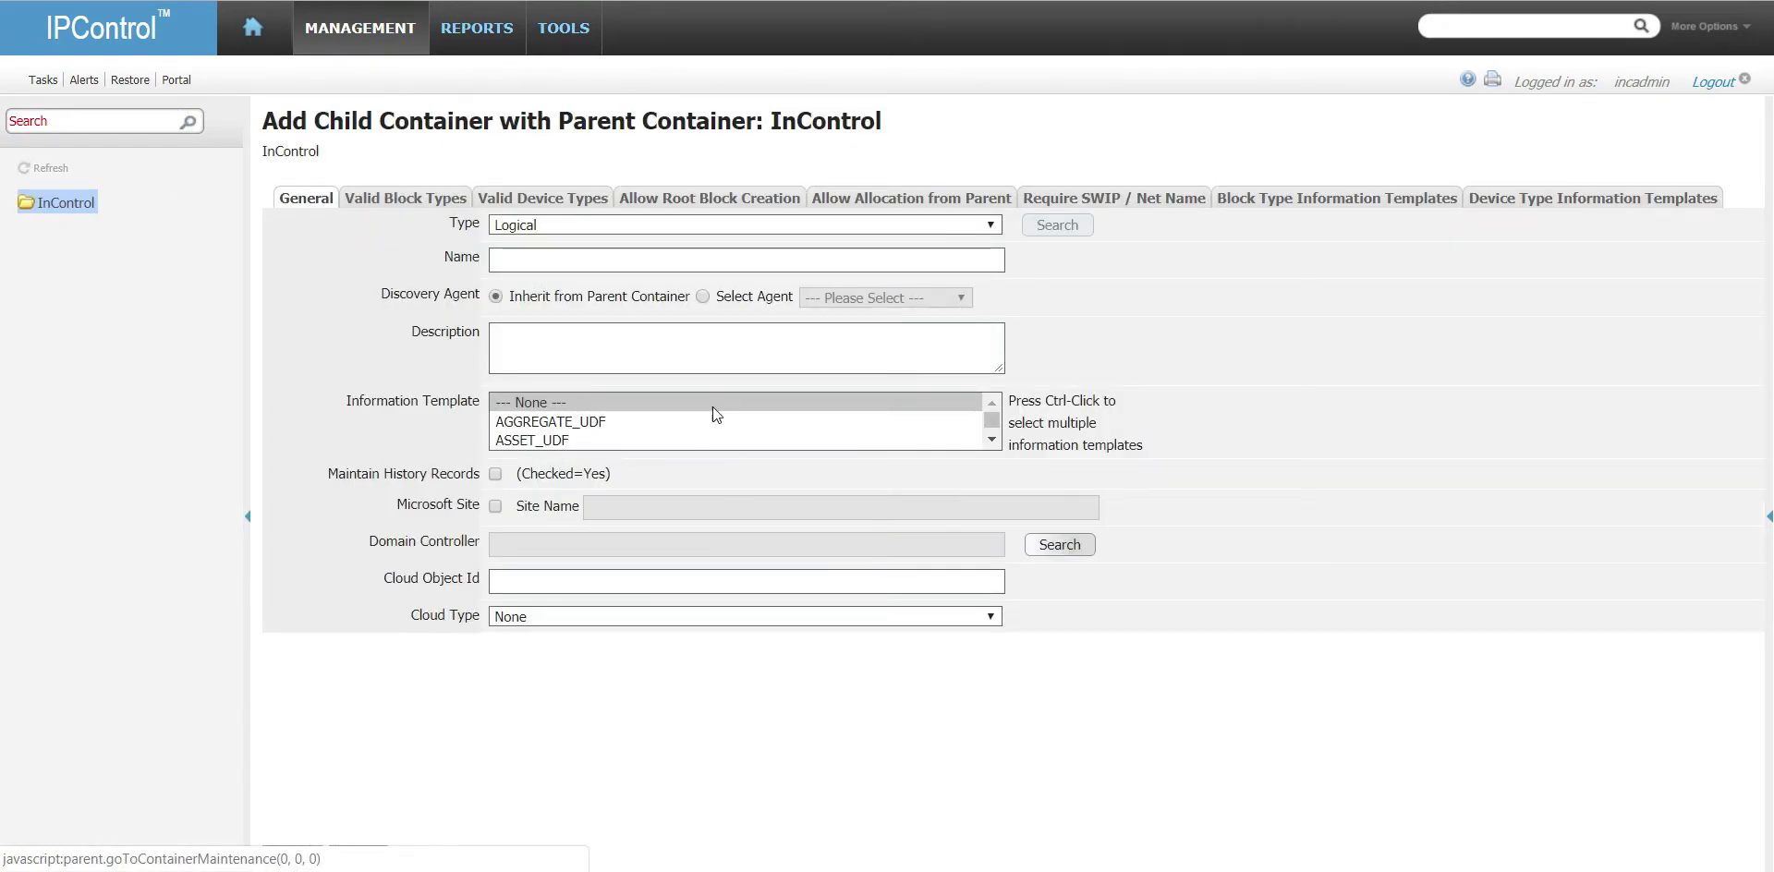
pyautogui.scroll(-2, 712, 407)
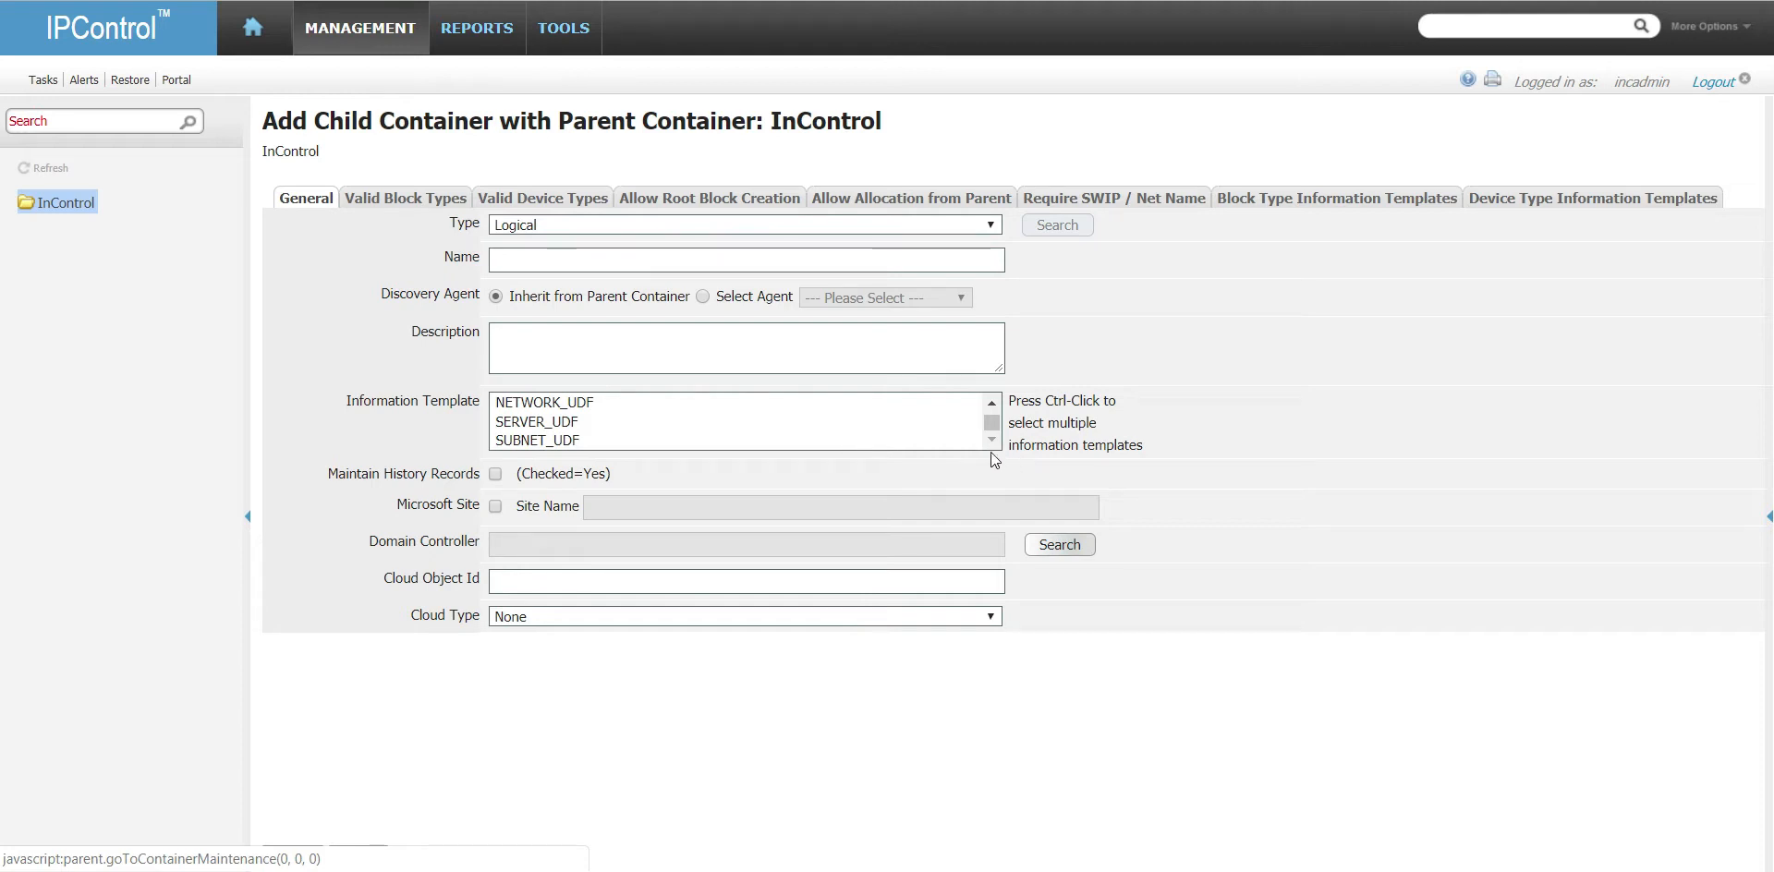
pyautogui.click(990, 404)
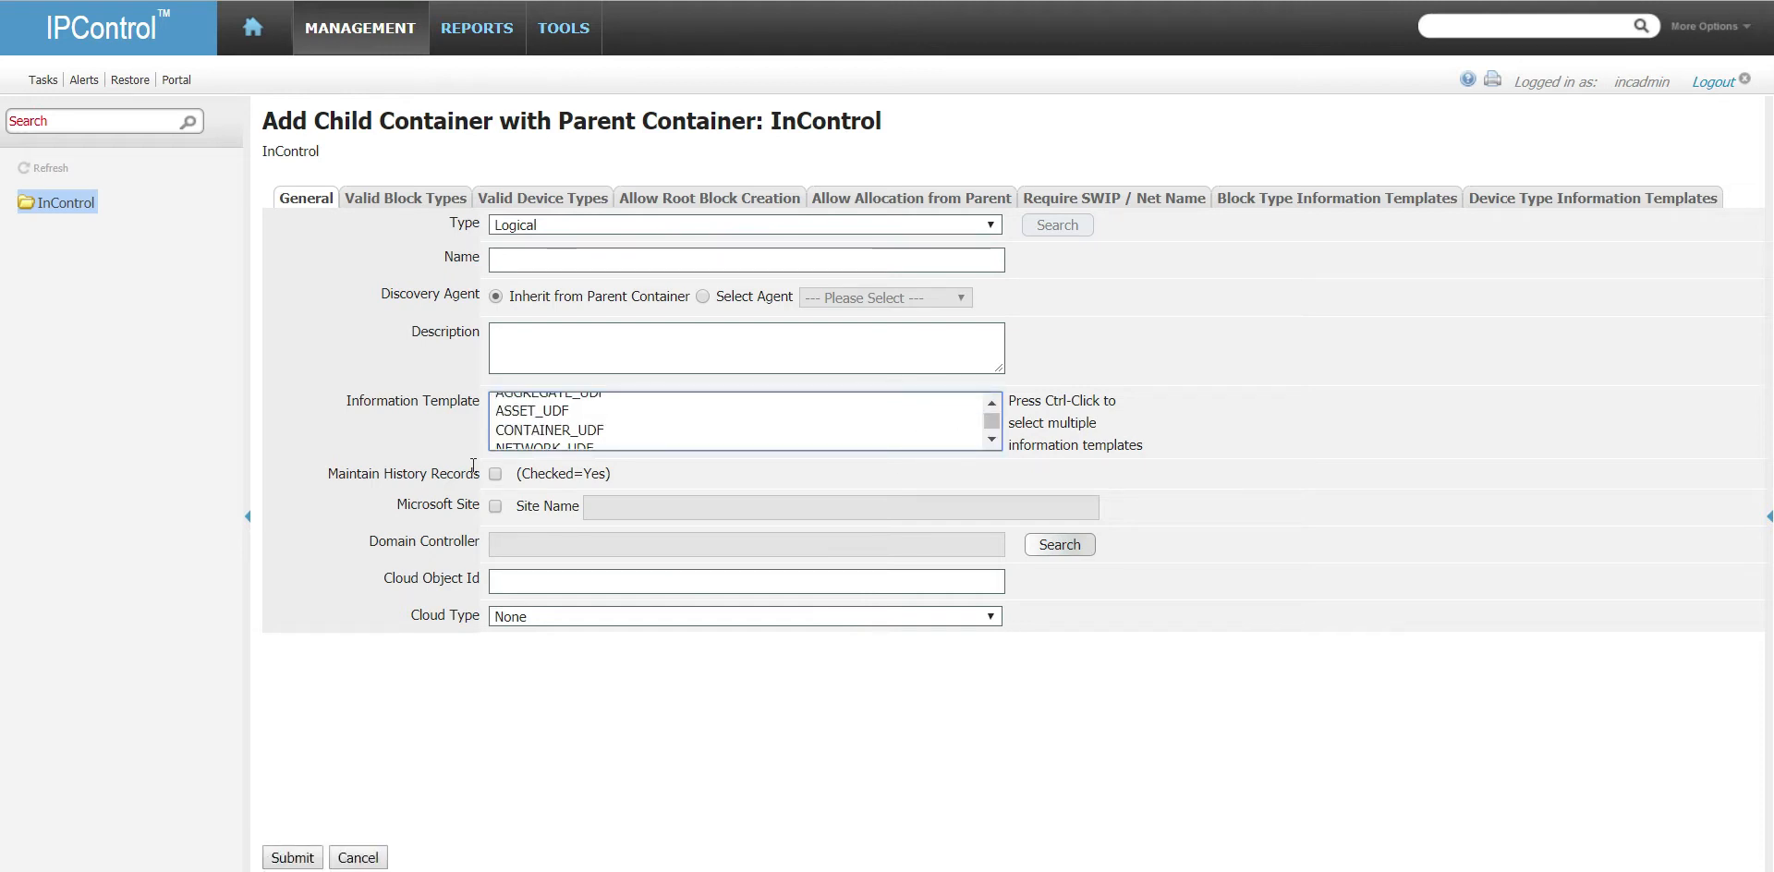
pyautogui.click(565, 430)
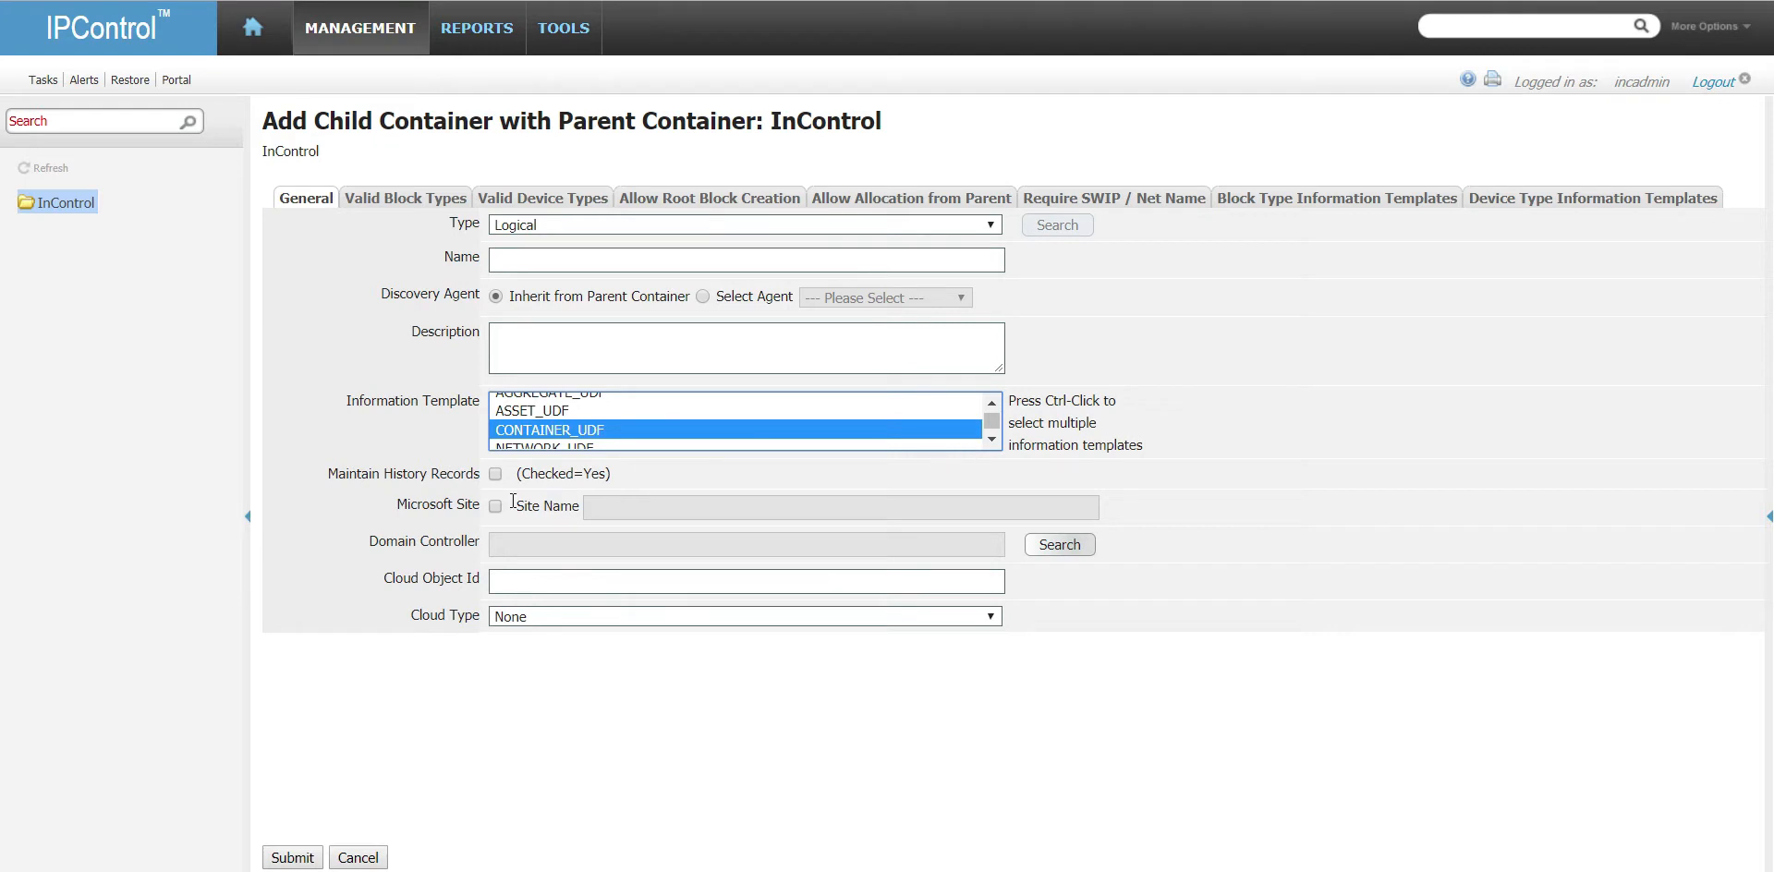
pyautogui.click(495, 473)
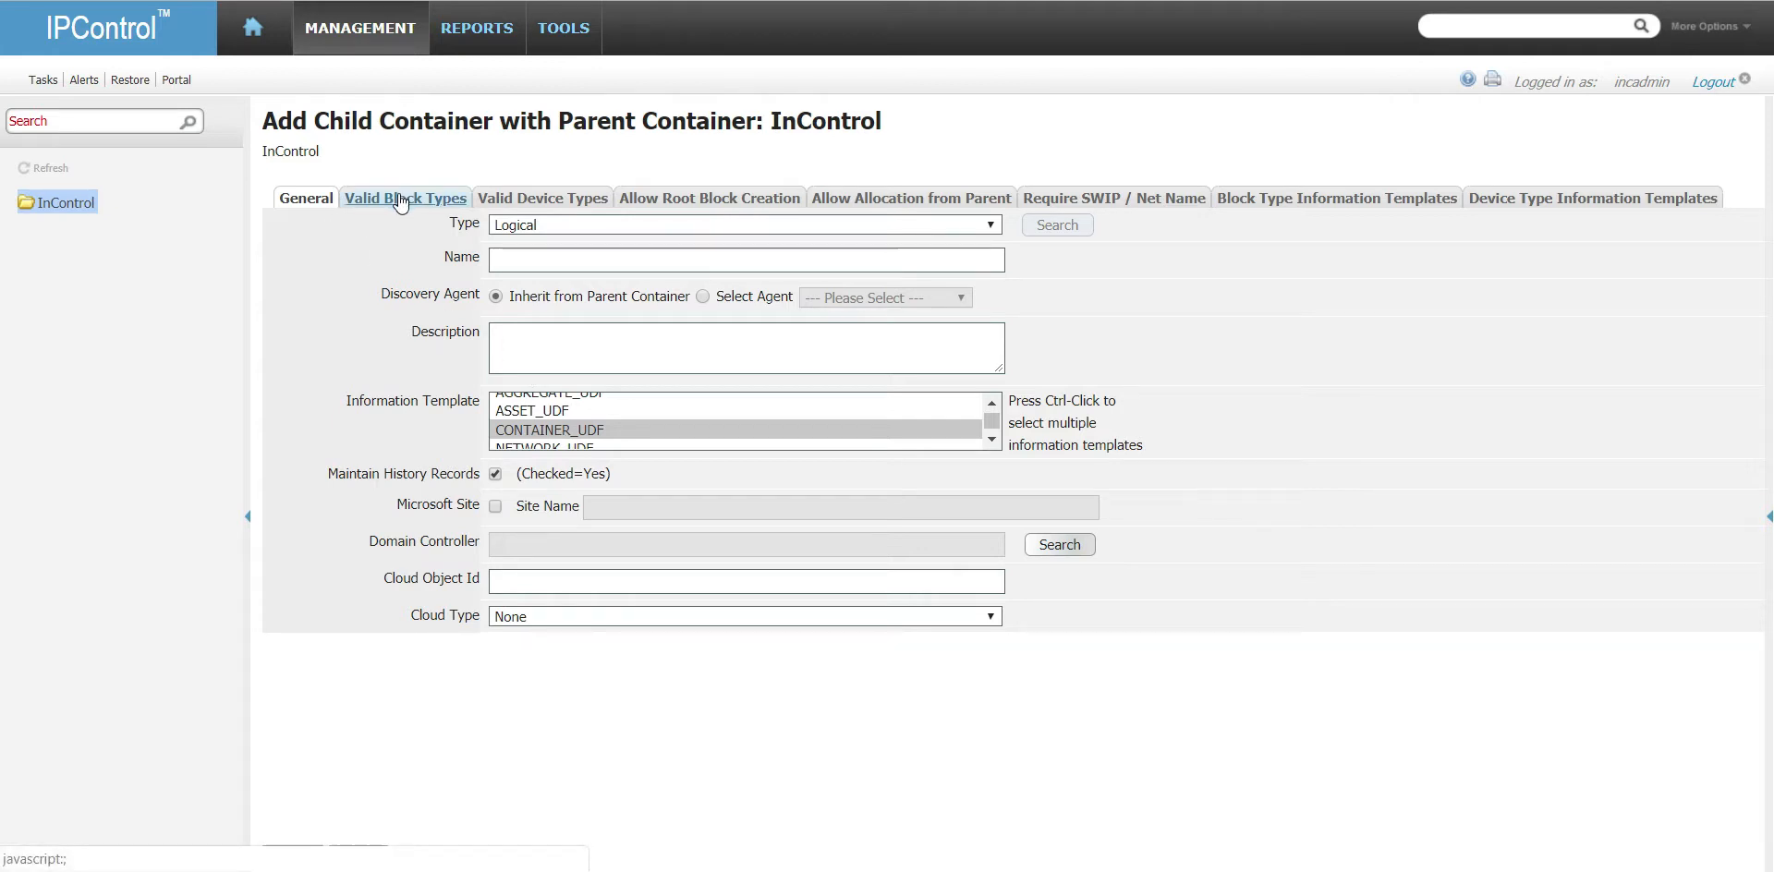
# - Name the new child container Southeast and give it the description Southeast Region
pyautogui.click(537, 259)
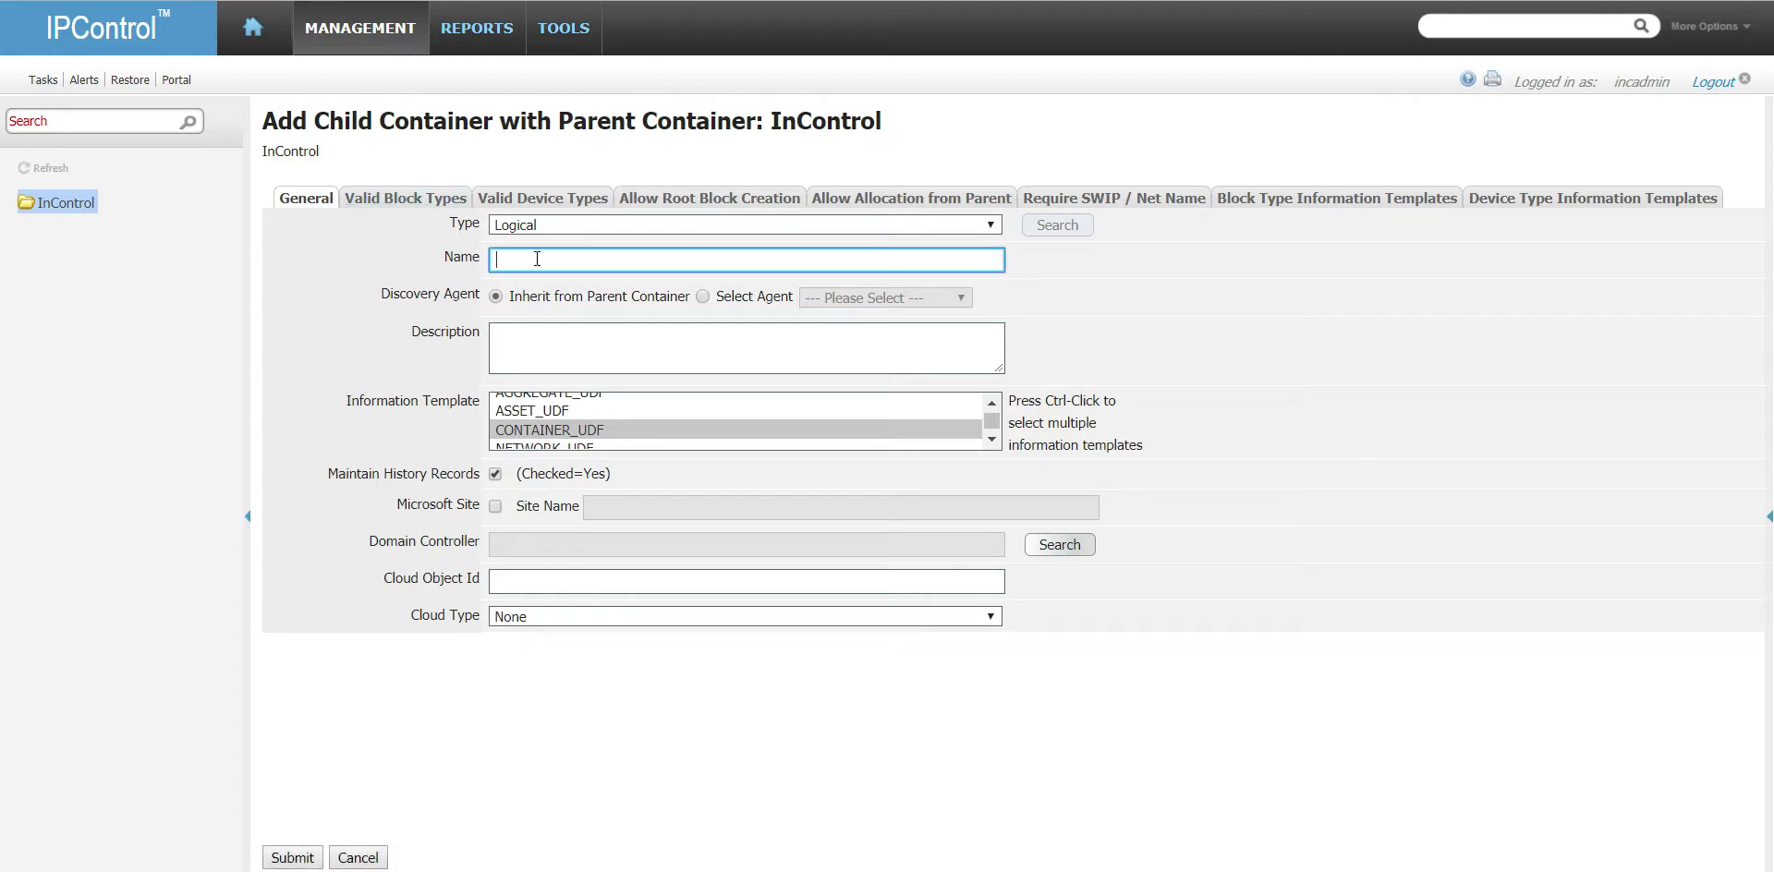
pyautogui.write('Southeast')
pyautogui.press('Tab')
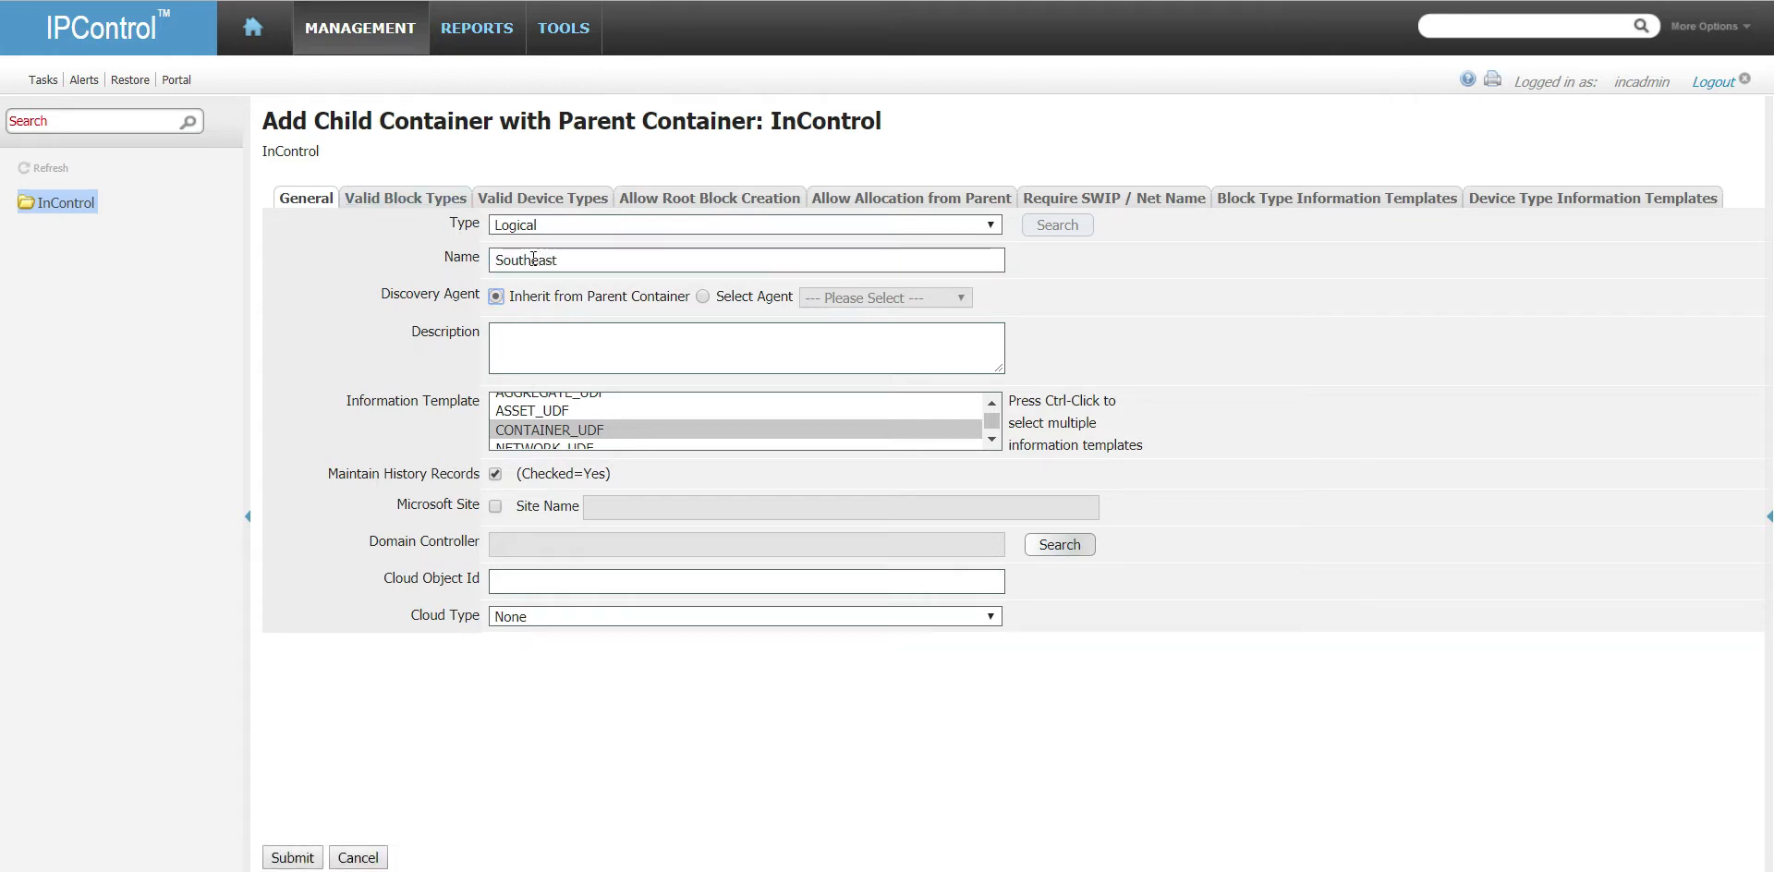
pyautogui.click(577, 358)
pyautogui.write('Southea')
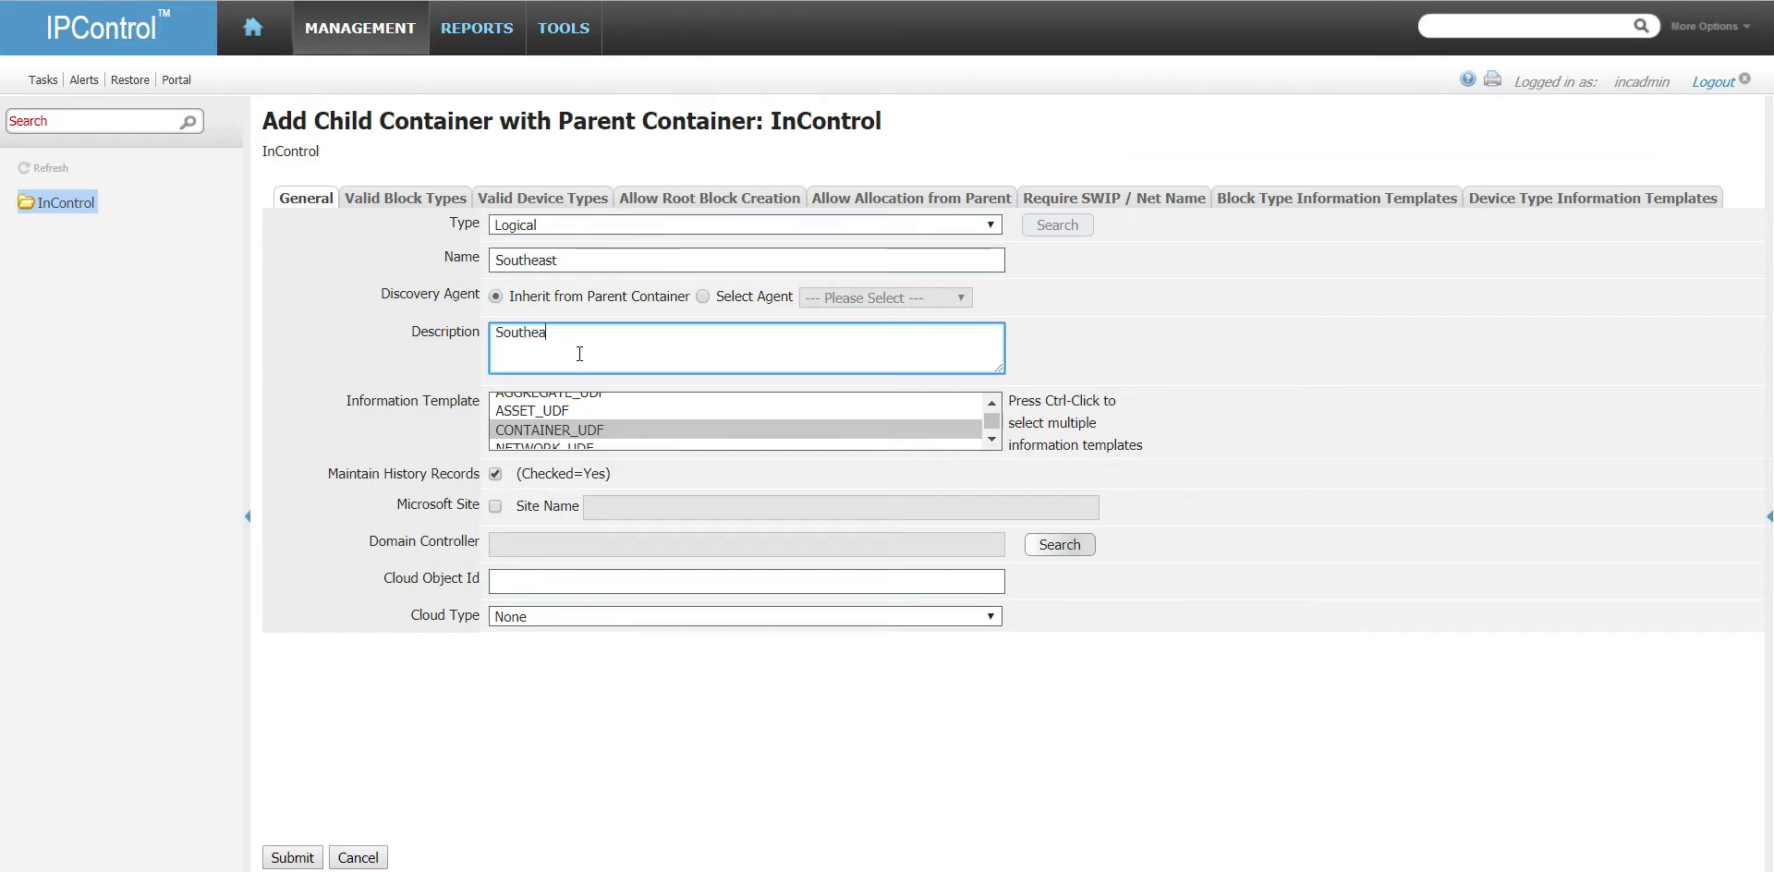
pyautogui.write('st REgio')
pyautogui.press('BackSpace')
pyautogui.press('BackSpace')
pyautogui.press('BackSpace')
pyautogui.press('BackSpace')
pyautogui.write('egion')
# - Restrict the Southeast container's valid block types, disabling Any, HOSTING and WIRELESS
pyautogui.click(428, 202)
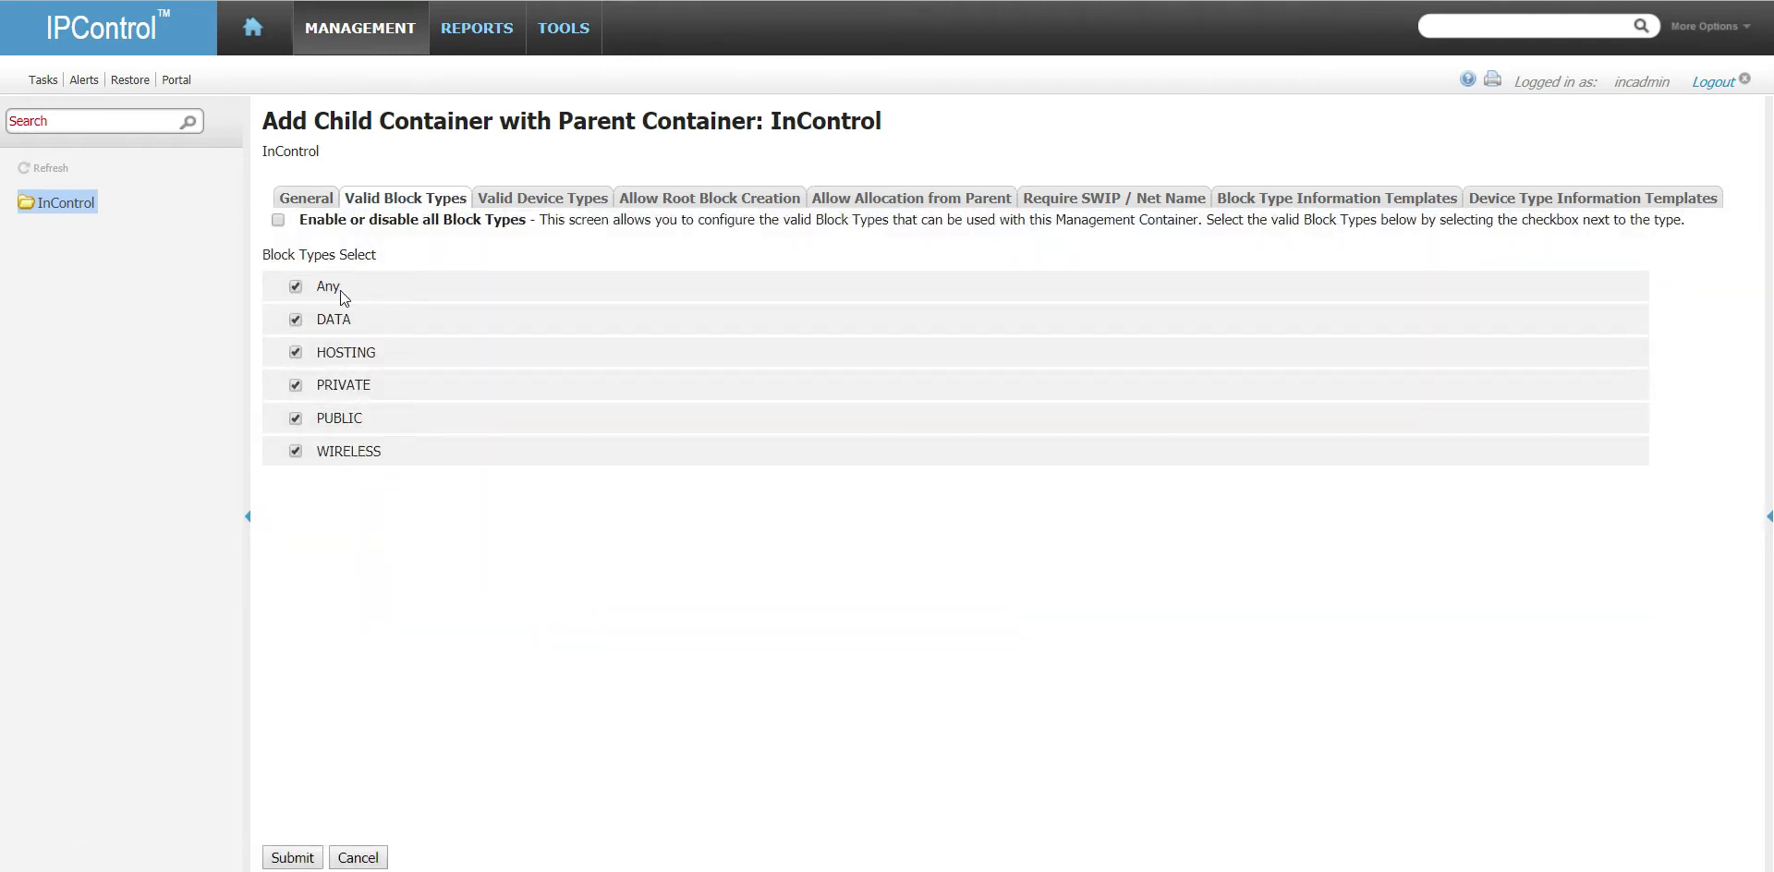
pyautogui.click(296, 287)
pyautogui.click(295, 353)
pyautogui.click(296, 451)
# - Check the valid device types and allow root block creation for the PRIVATE block type only
pyautogui.click(517, 200)
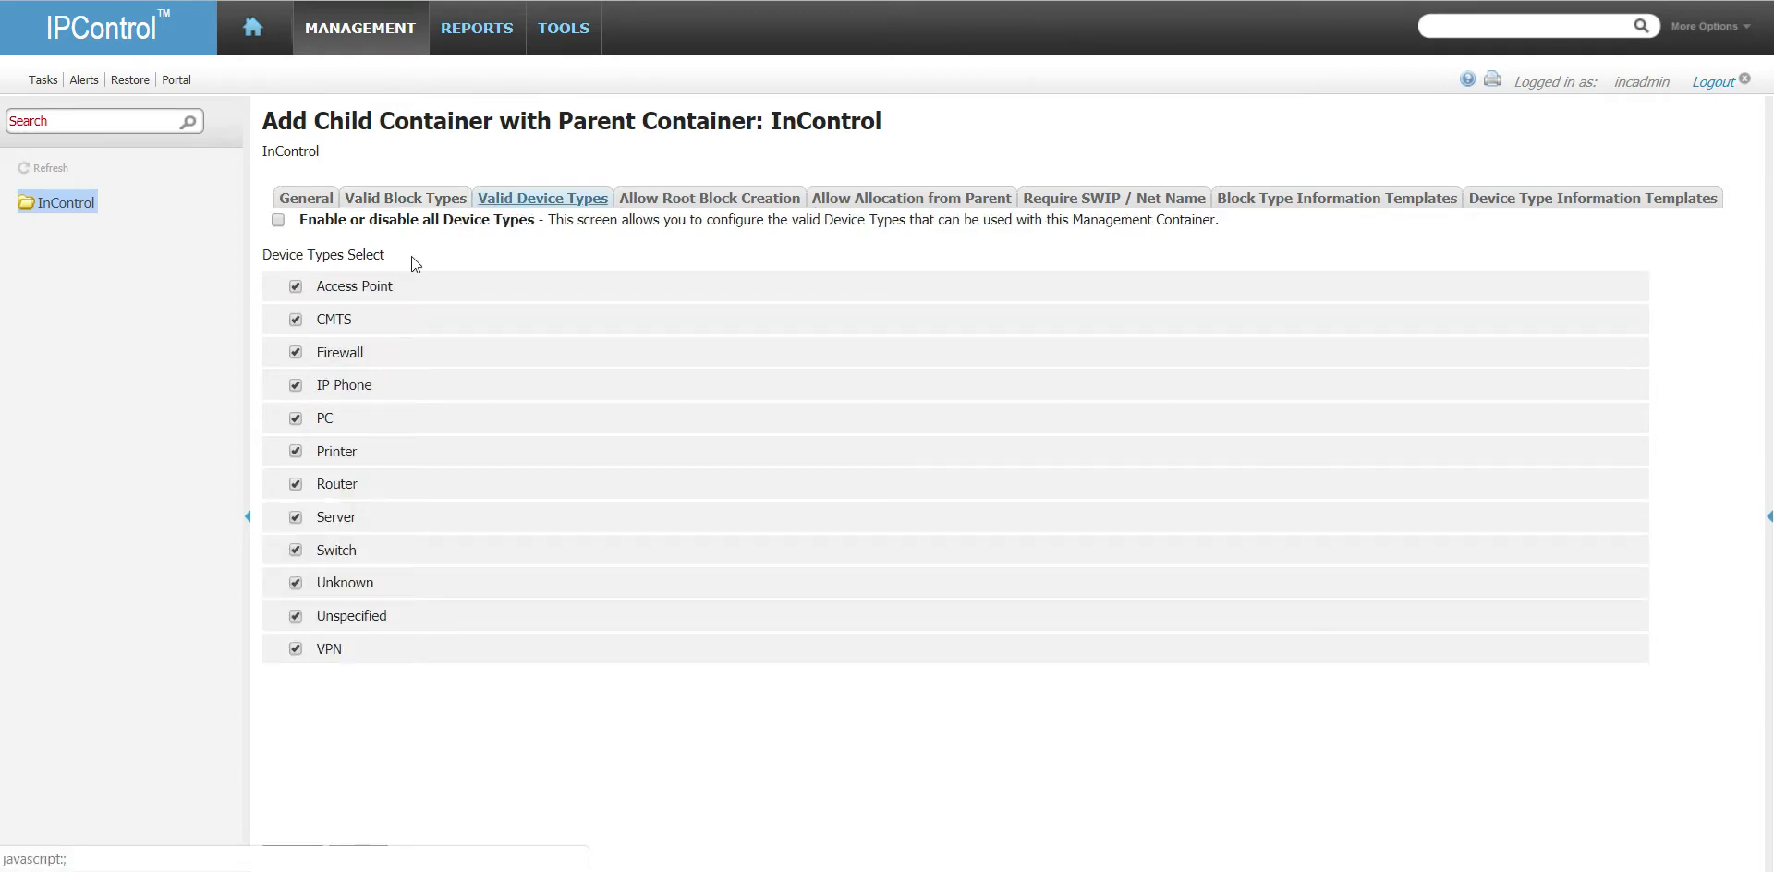
pyautogui.click(582, 31)
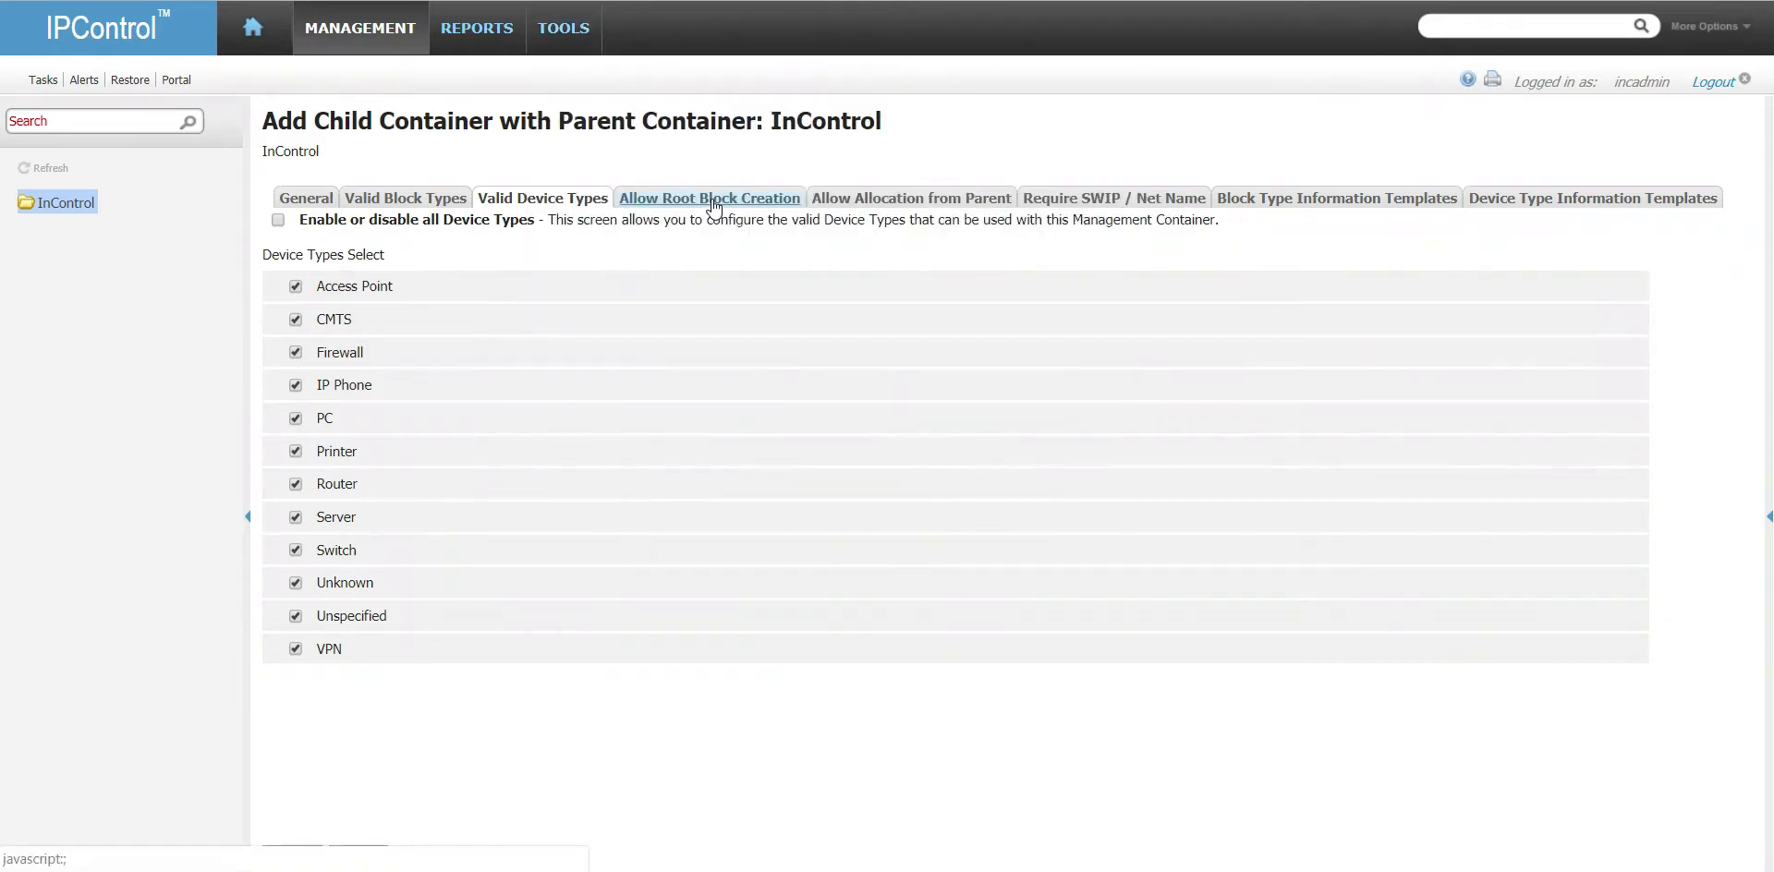
pyautogui.click(714, 205)
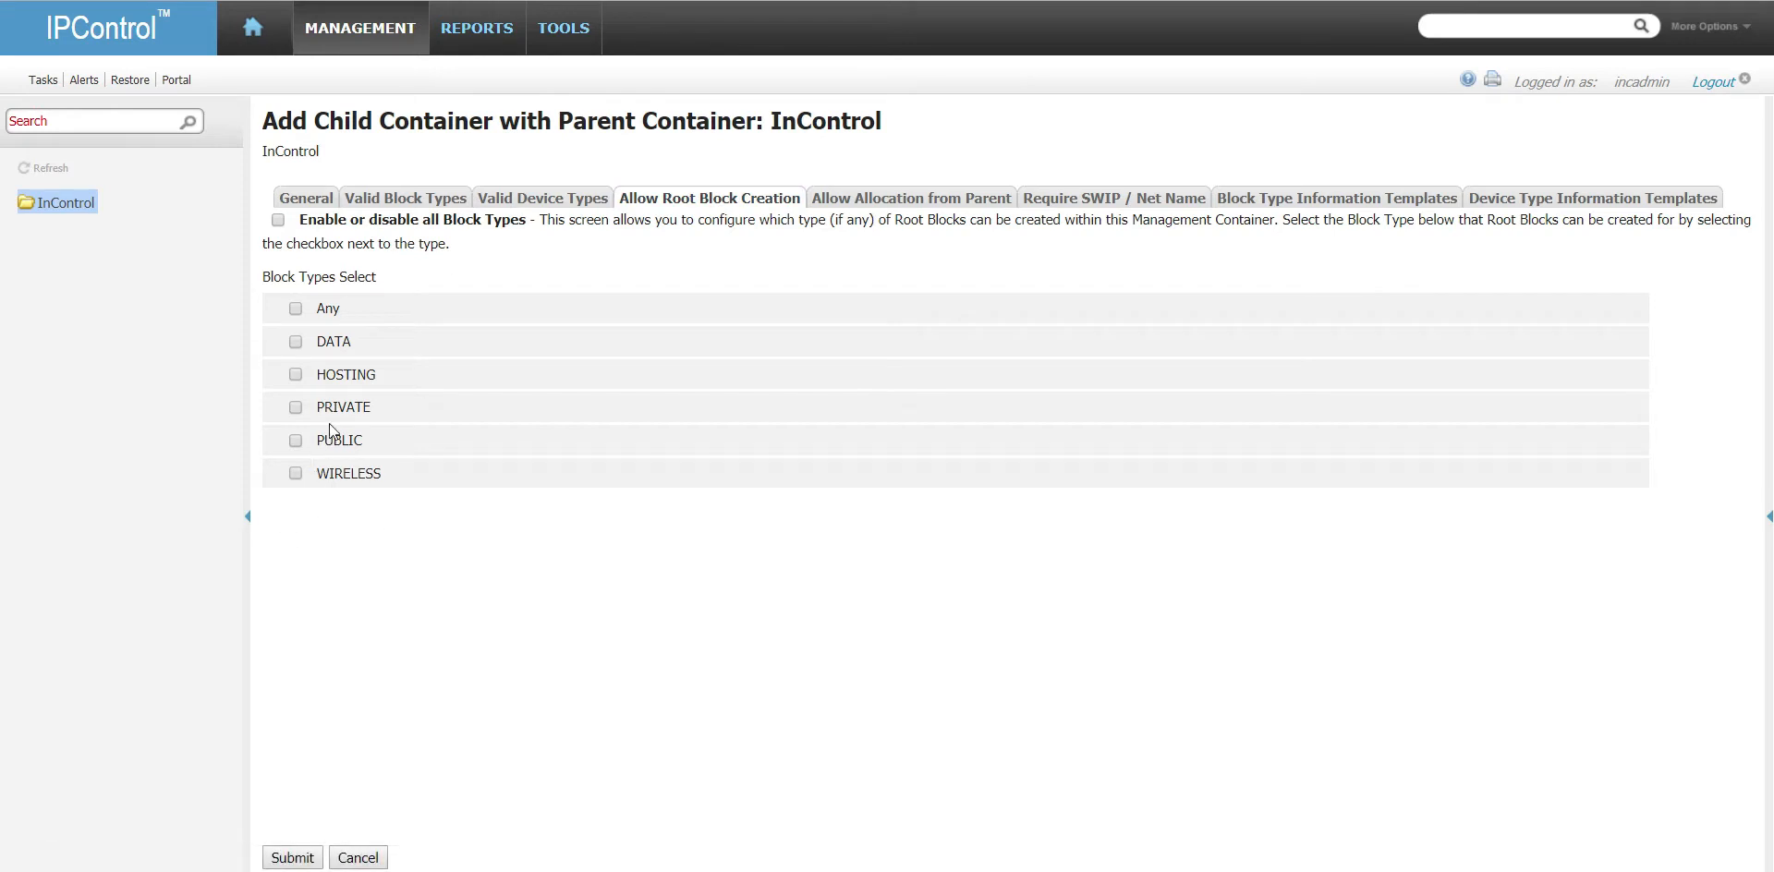
pyautogui.click(294, 408)
# - Restrict allocation from the parent to the PRIVATE block type, and bring up the block type information templates
pyautogui.click(947, 205)
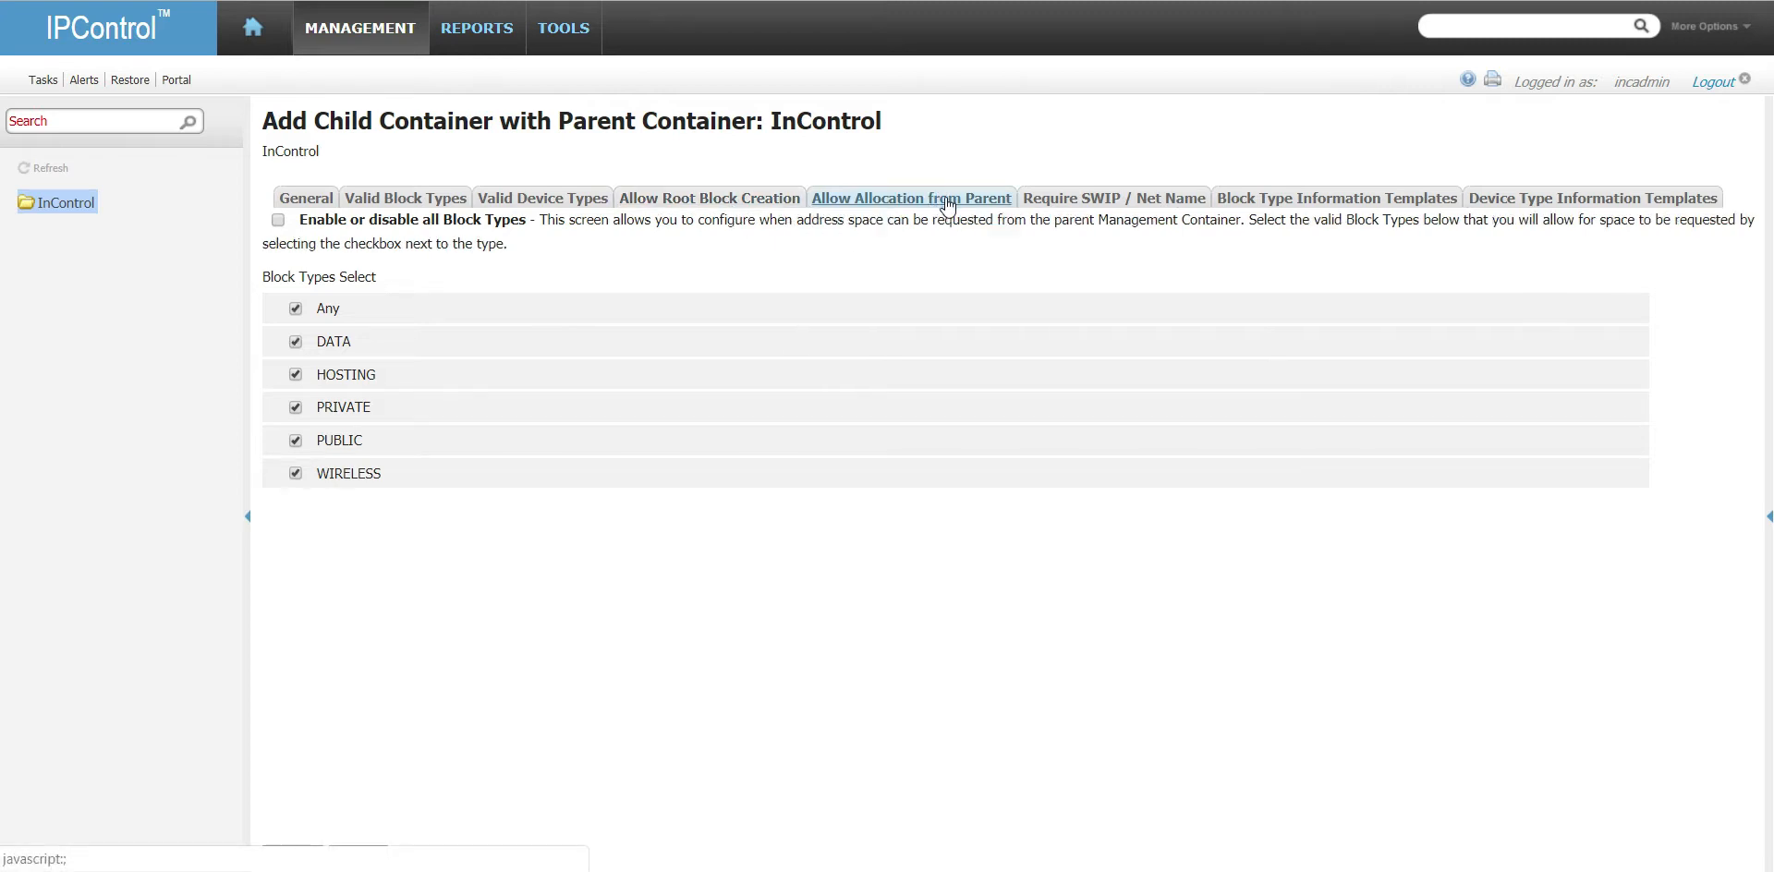
pyautogui.click(295, 308)
pyautogui.click(296, 341)
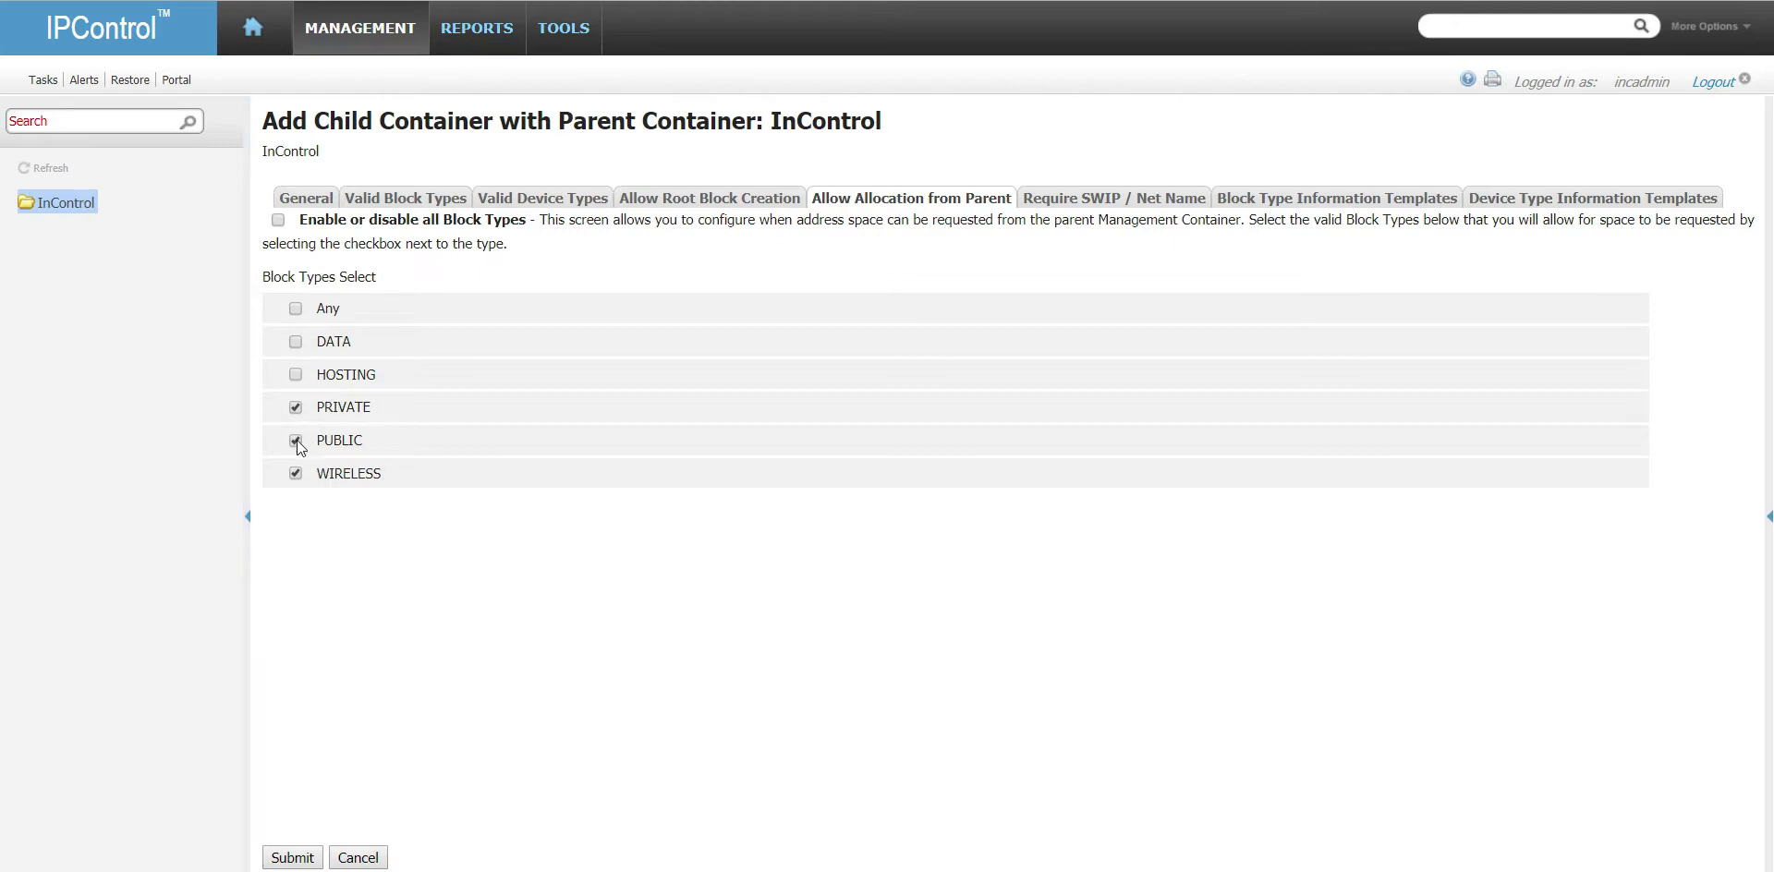
pyautogui.click(296, 473)
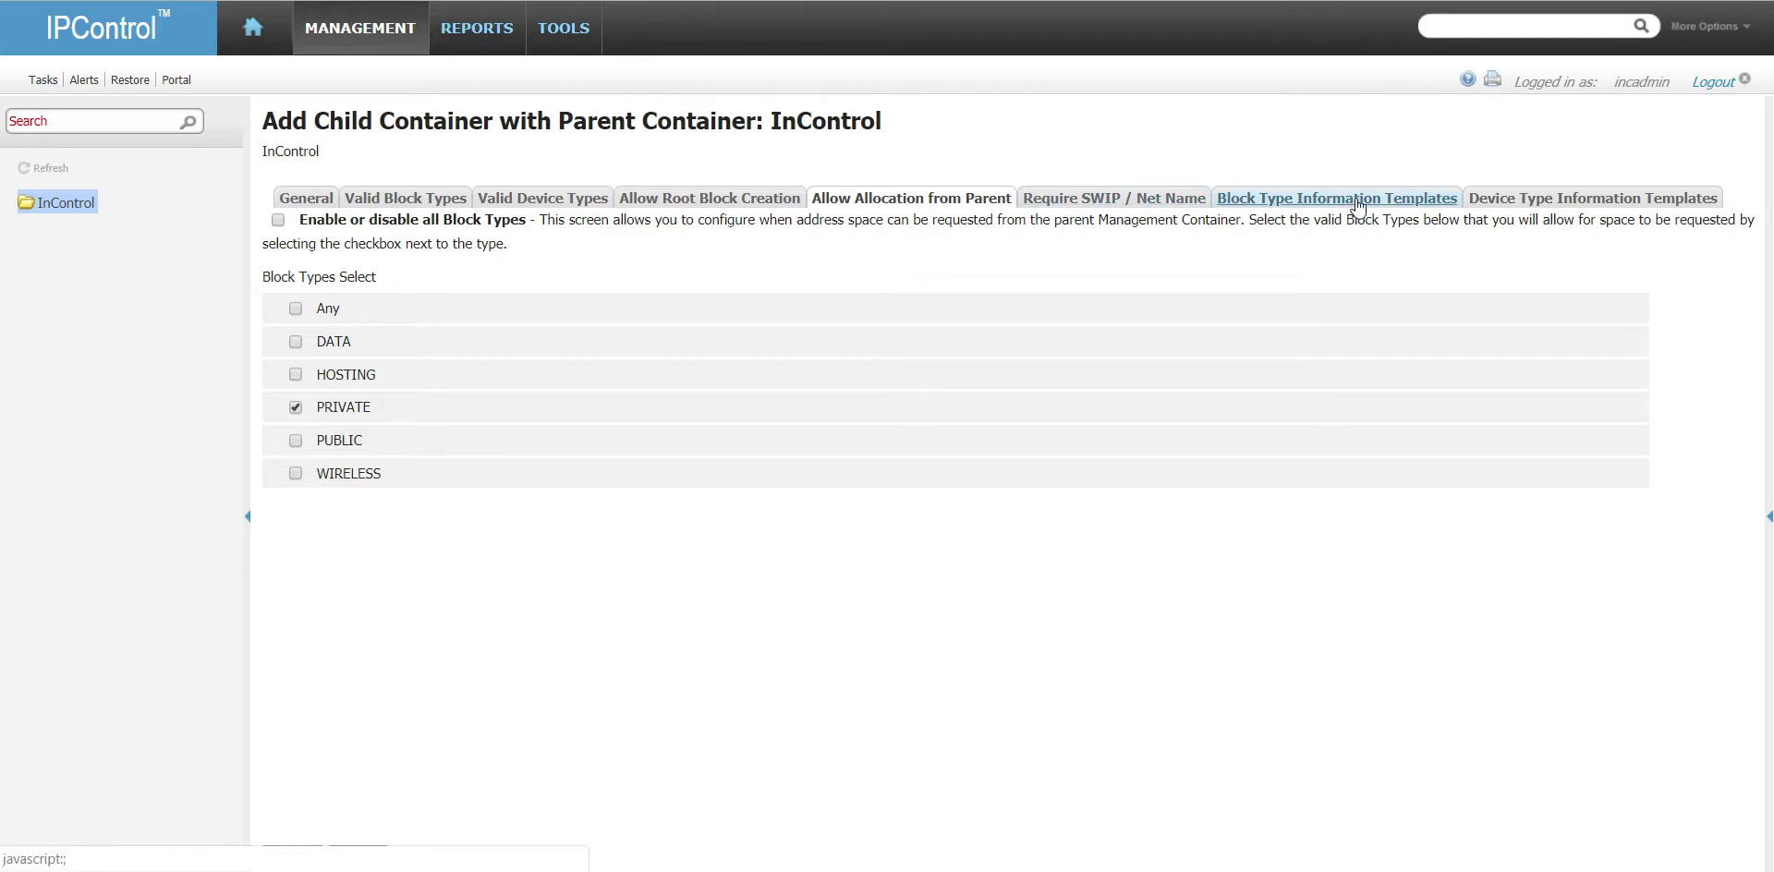
pyautogui.click(1243, 200)
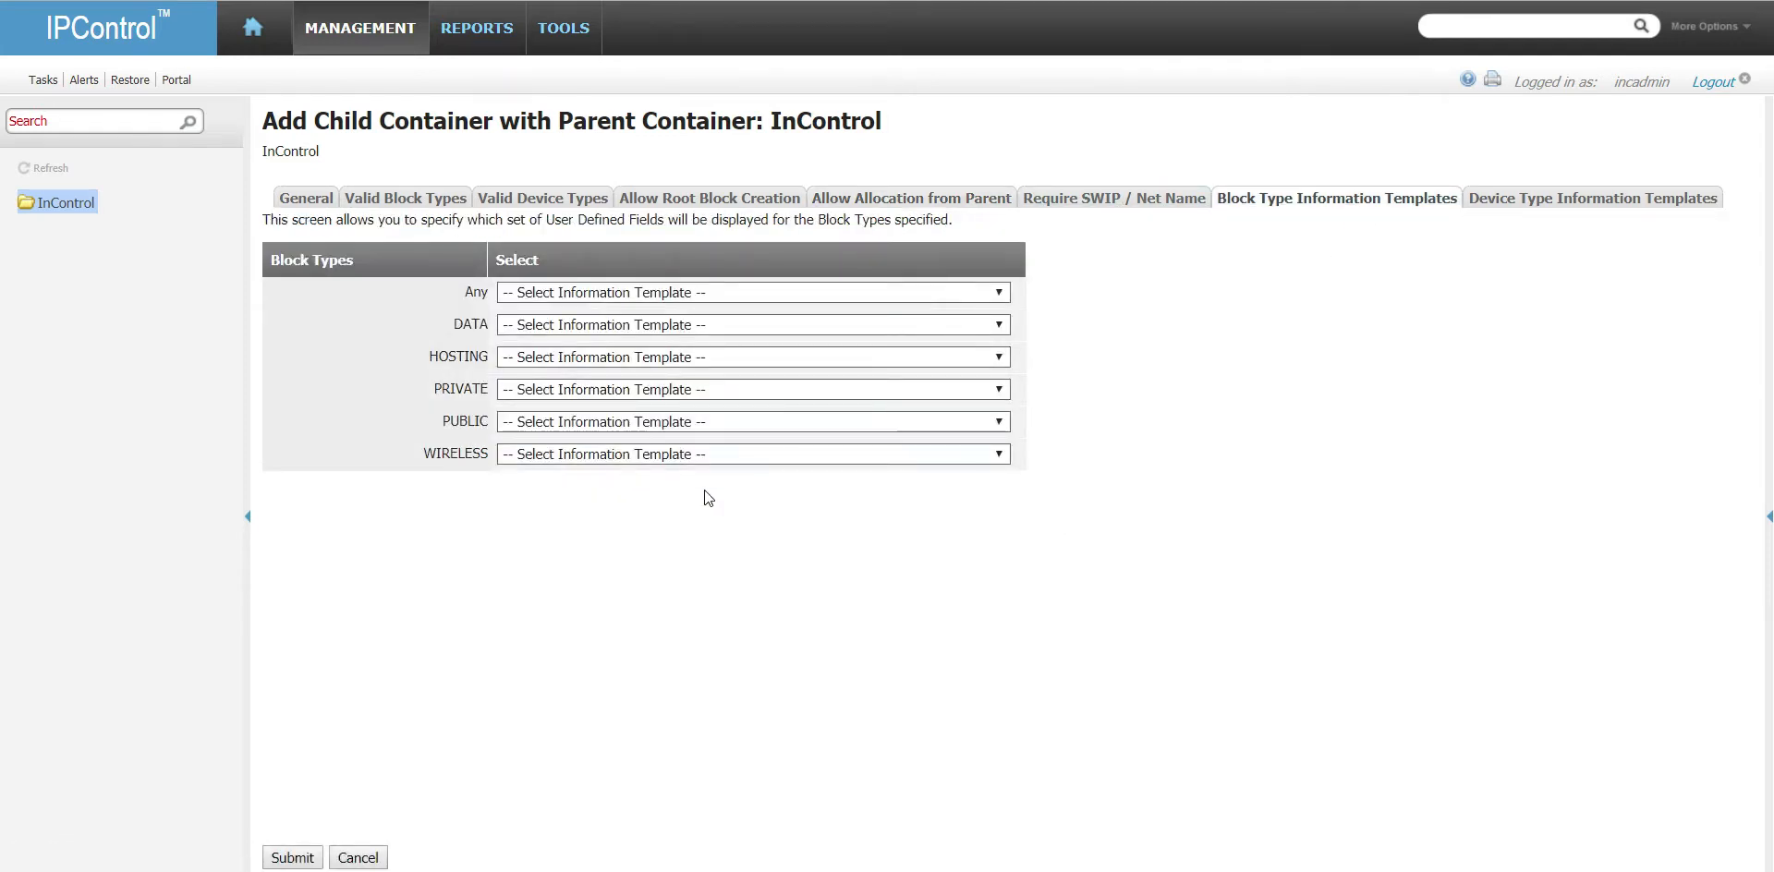
pyautogui.click(607, 390)
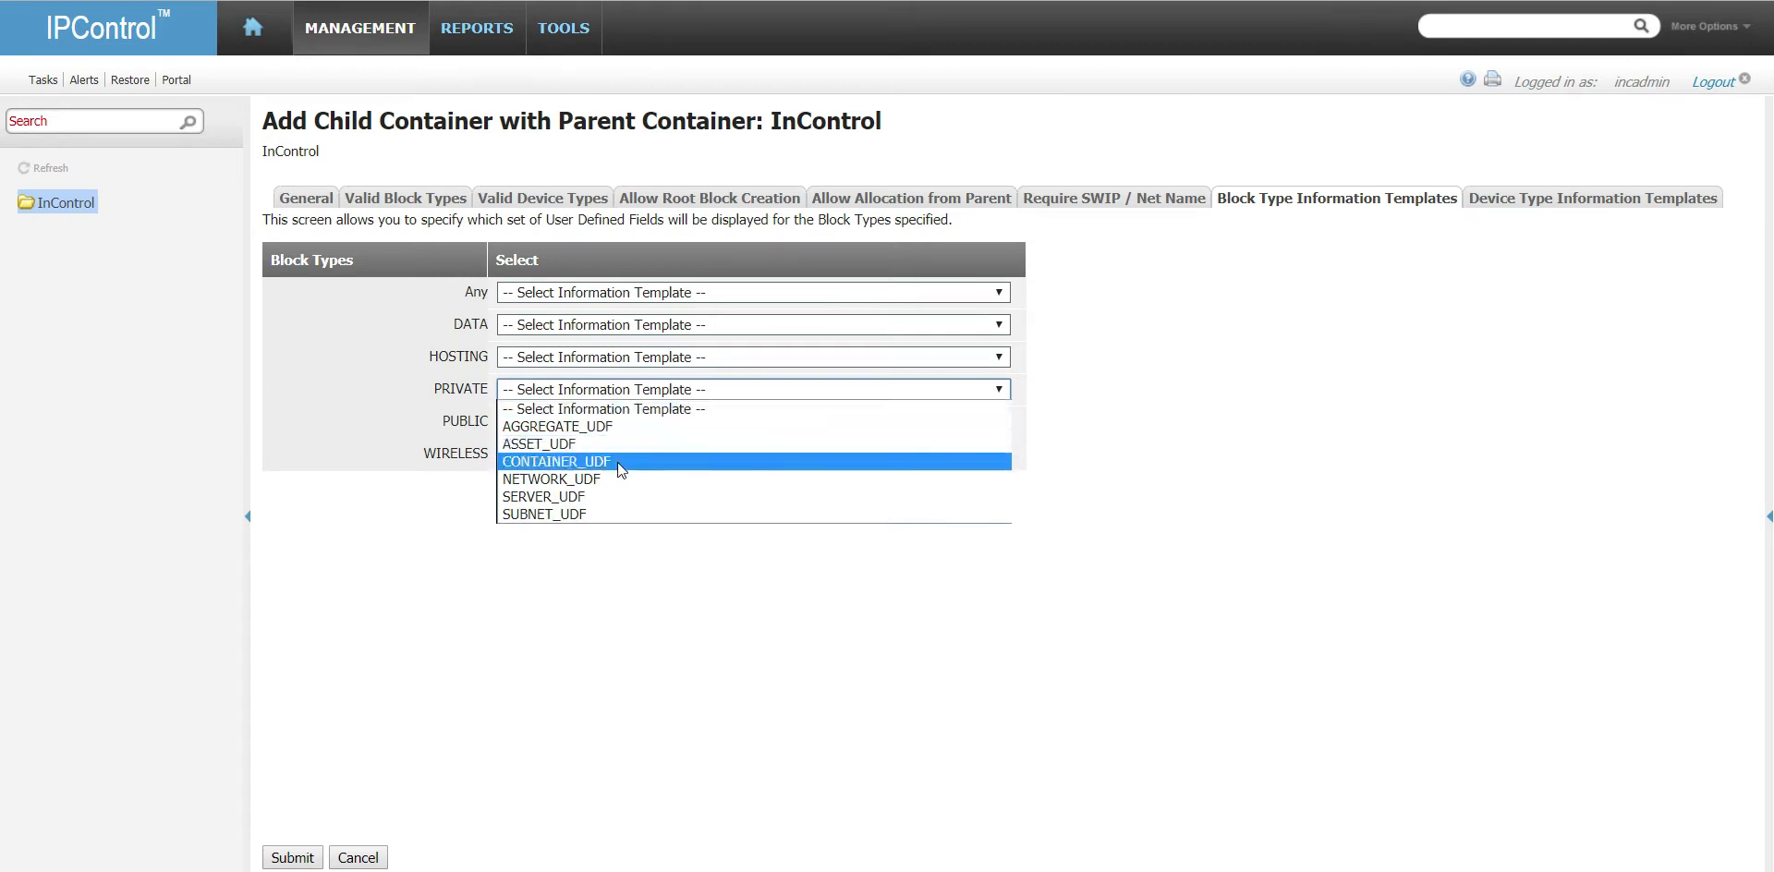
pyautogui.click(619, 462)
pyautogui.click(634, 390)
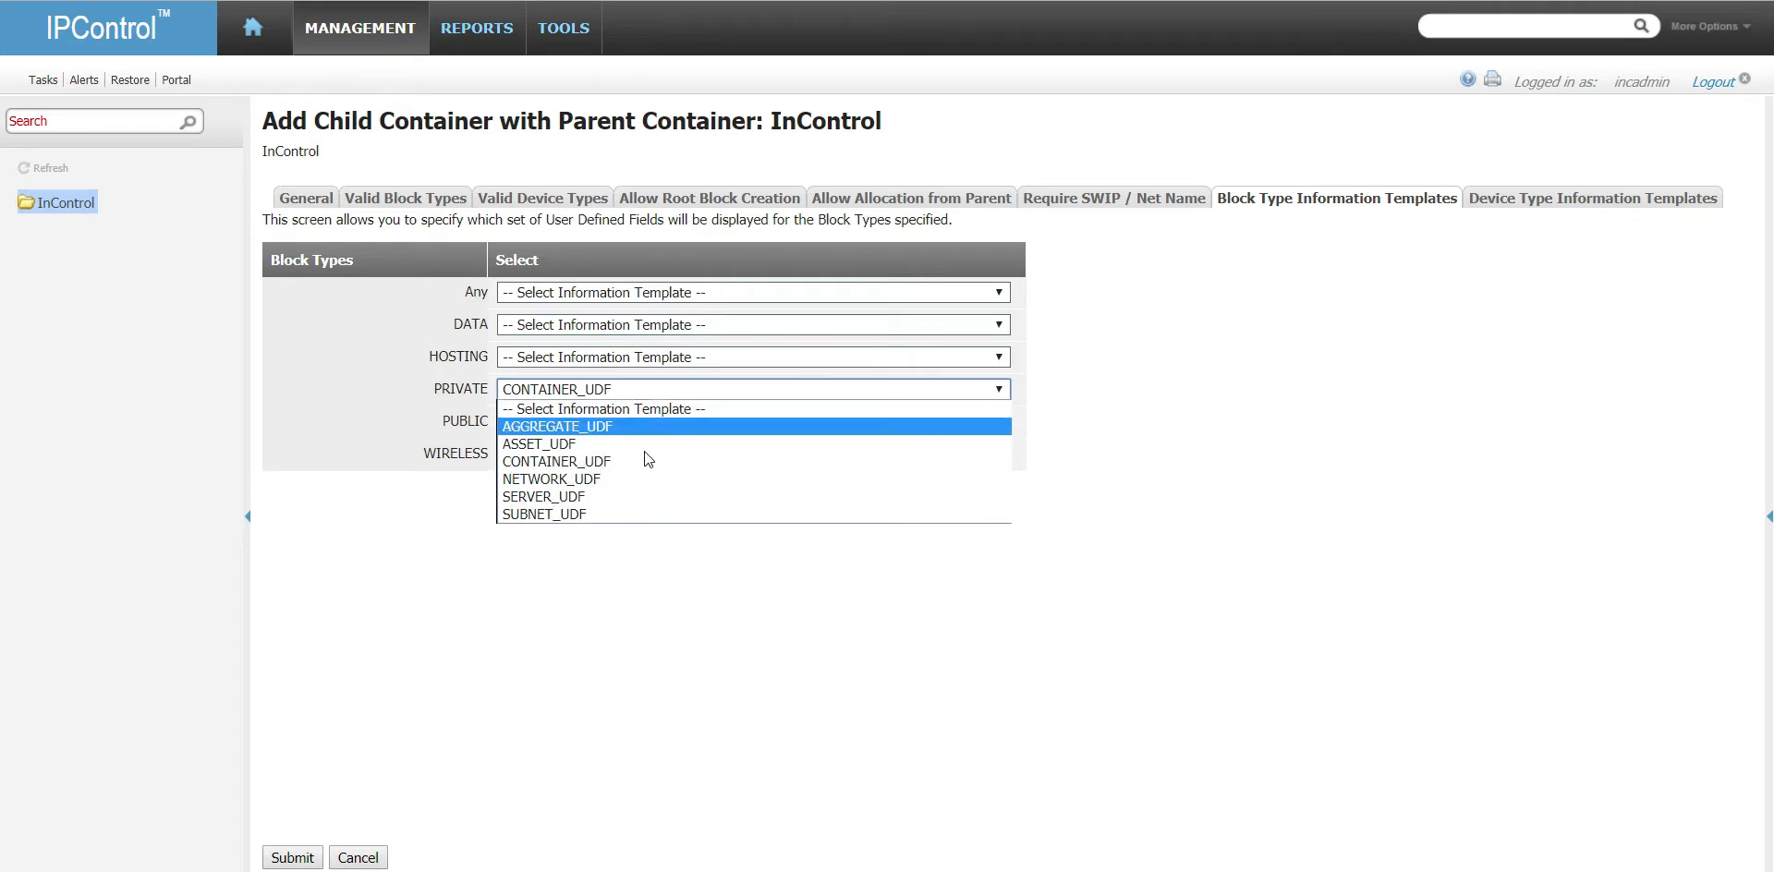
pyautogui.click(629, 479)
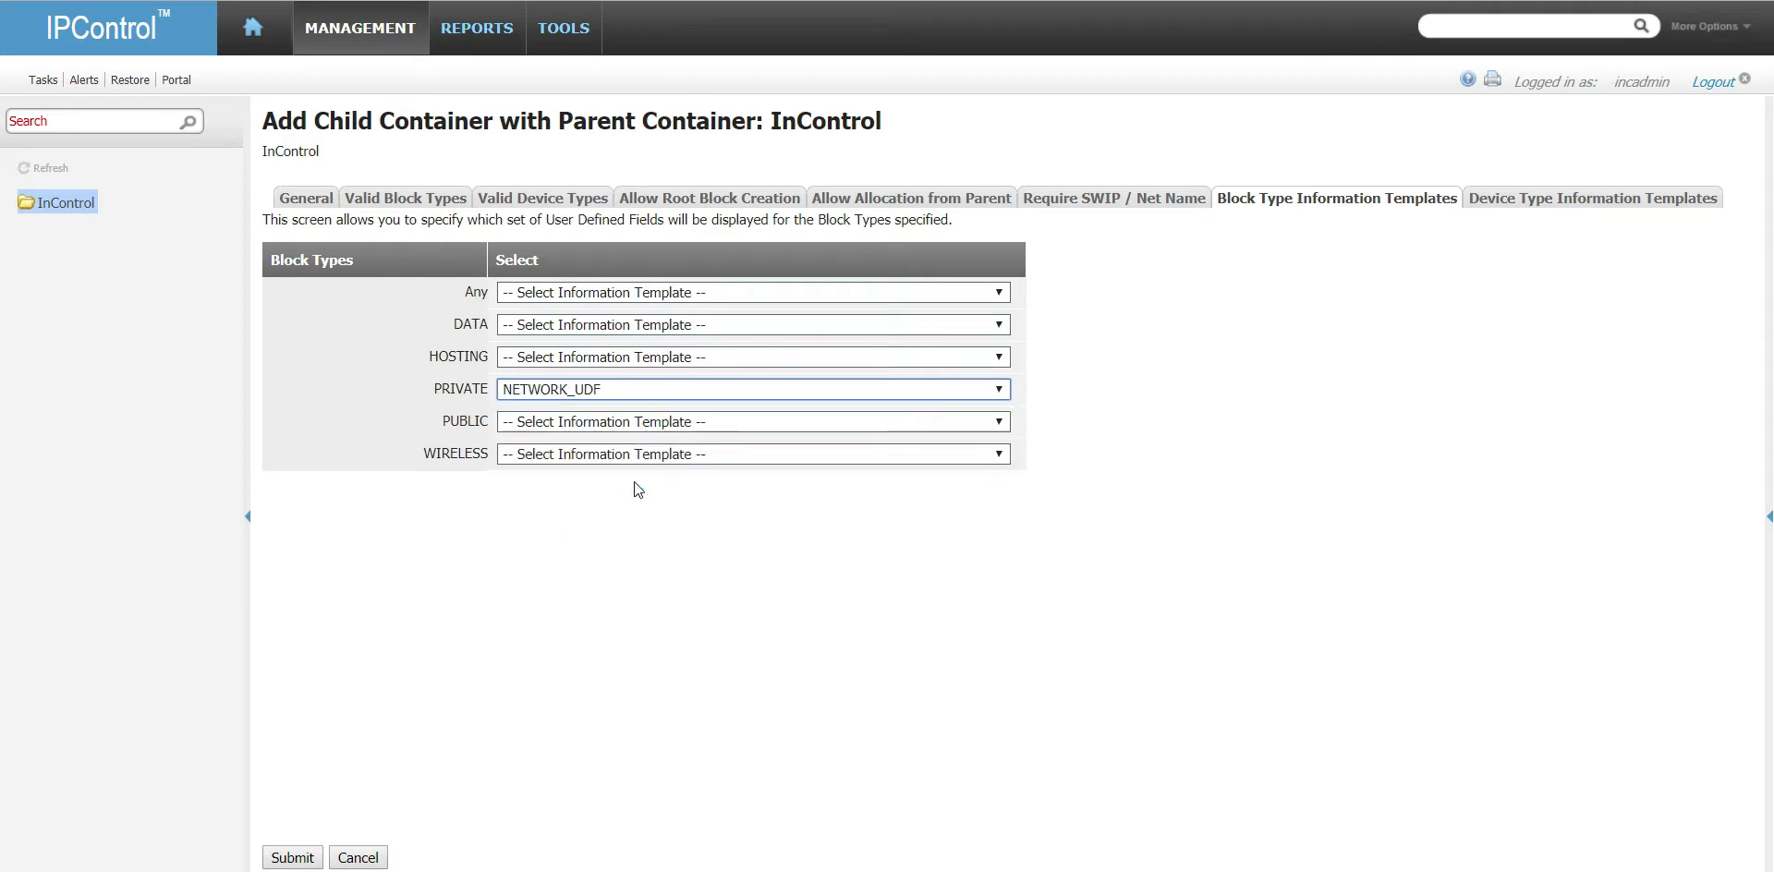
# - Assign the AGGREGATE_UDF information template to PRIVATE blocks, then submit the Southeast container and refresh the container tree
pyautogui.click(625, 388)
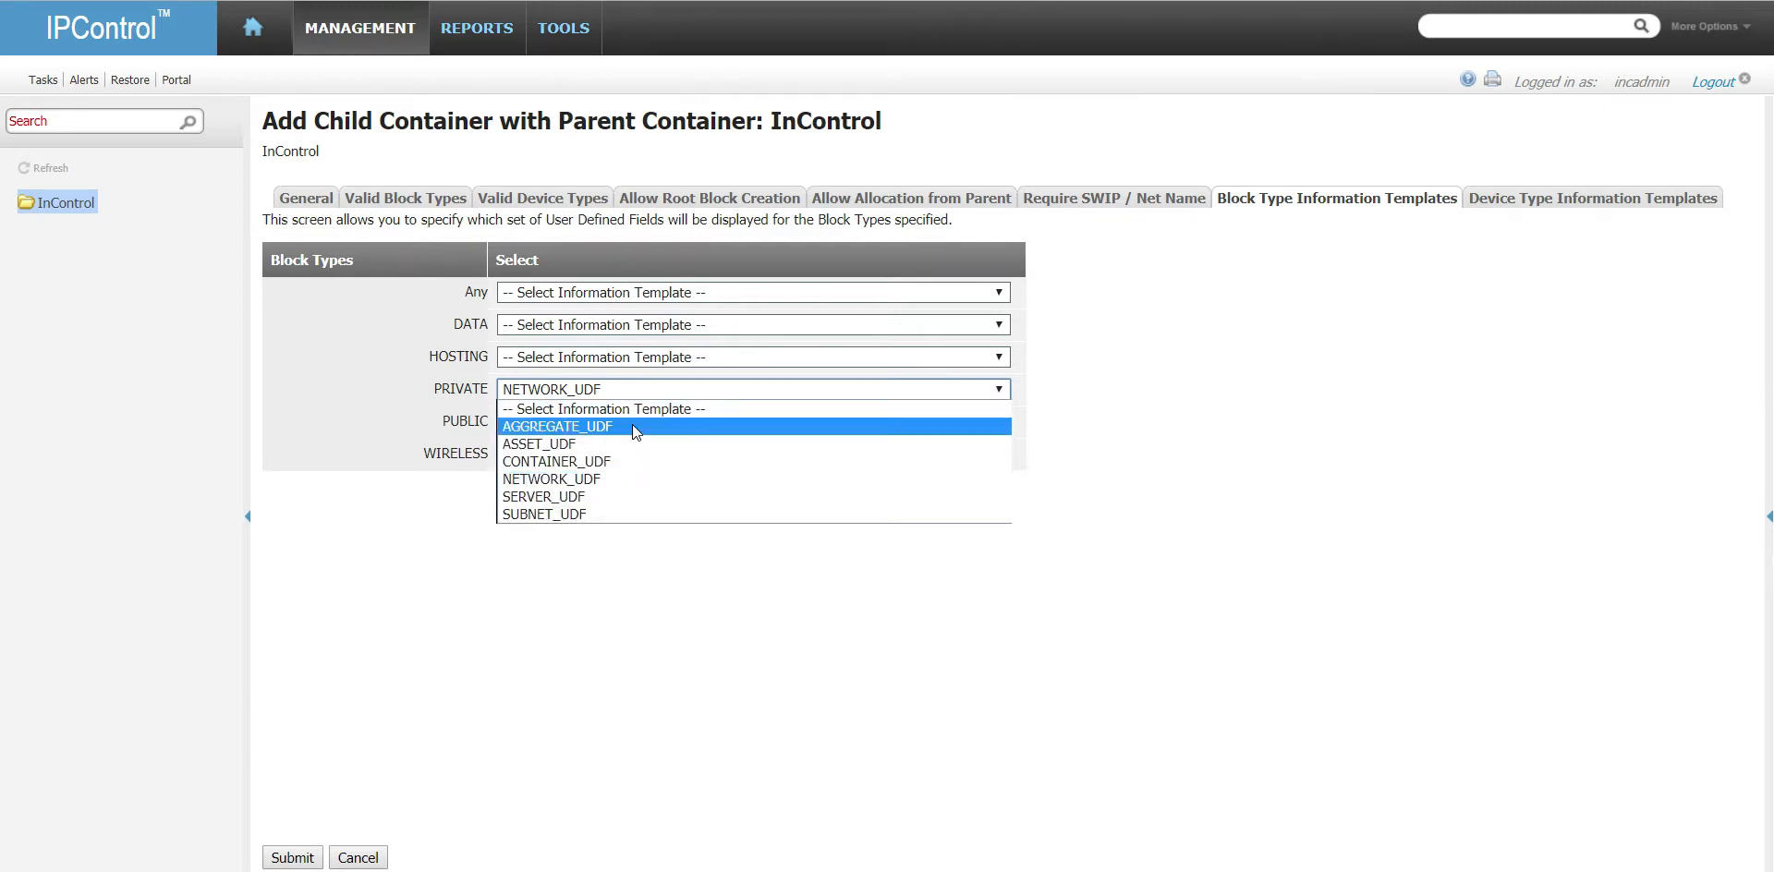
pyautogui.click(632, 425)
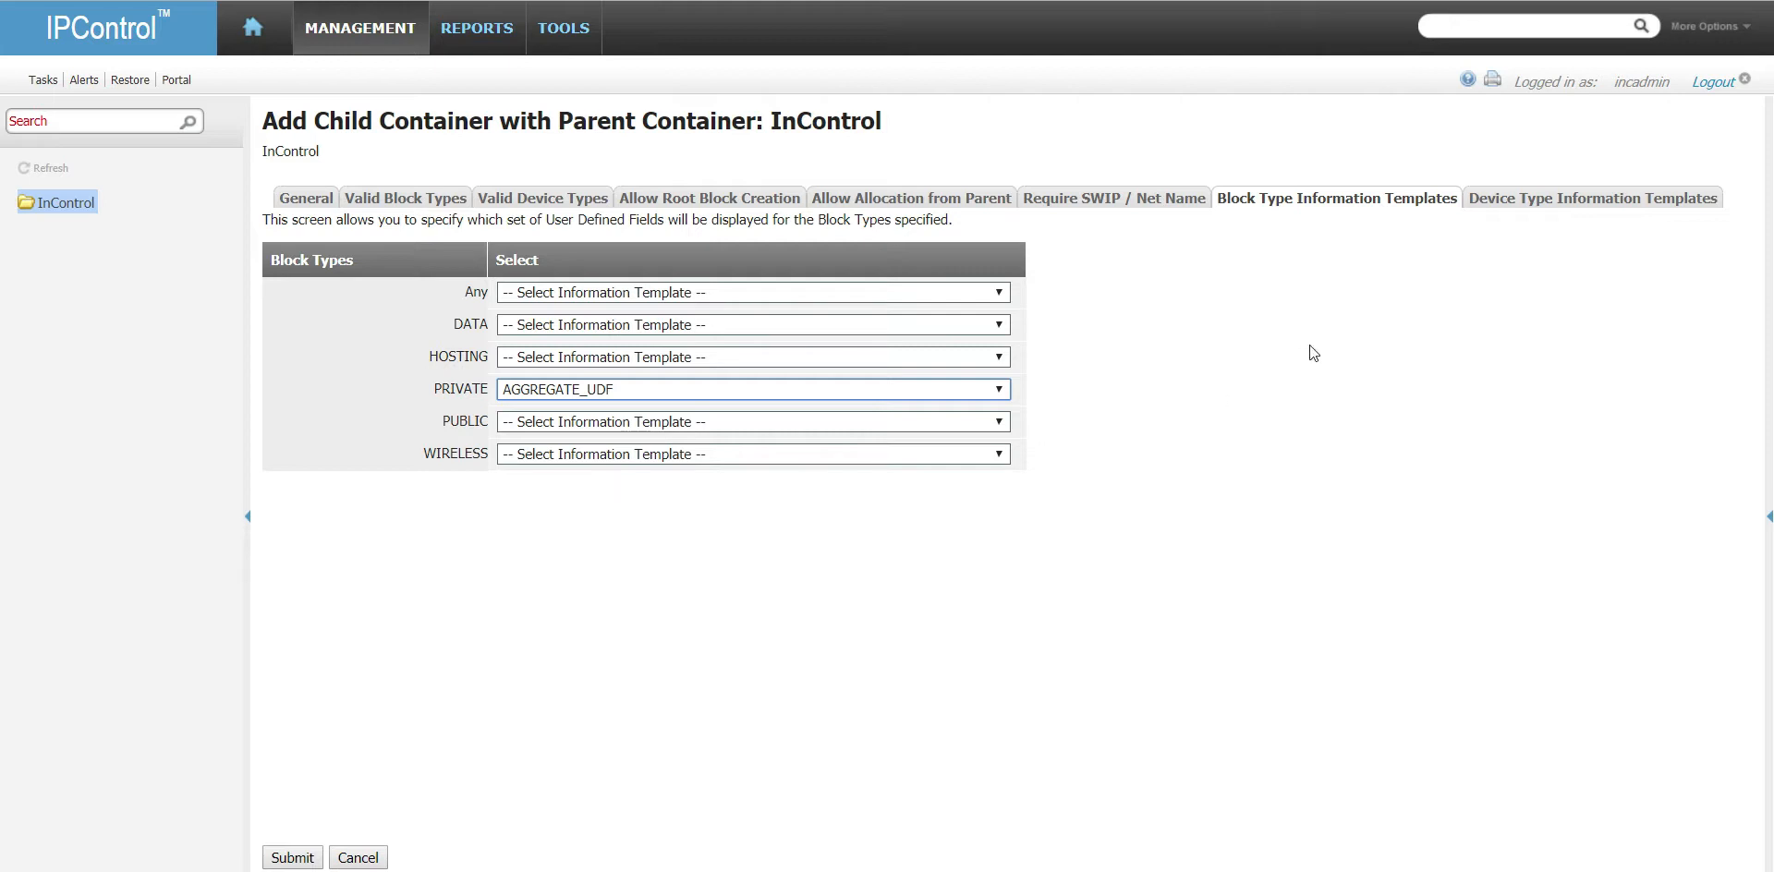
pyautogui.click(1568, 212)
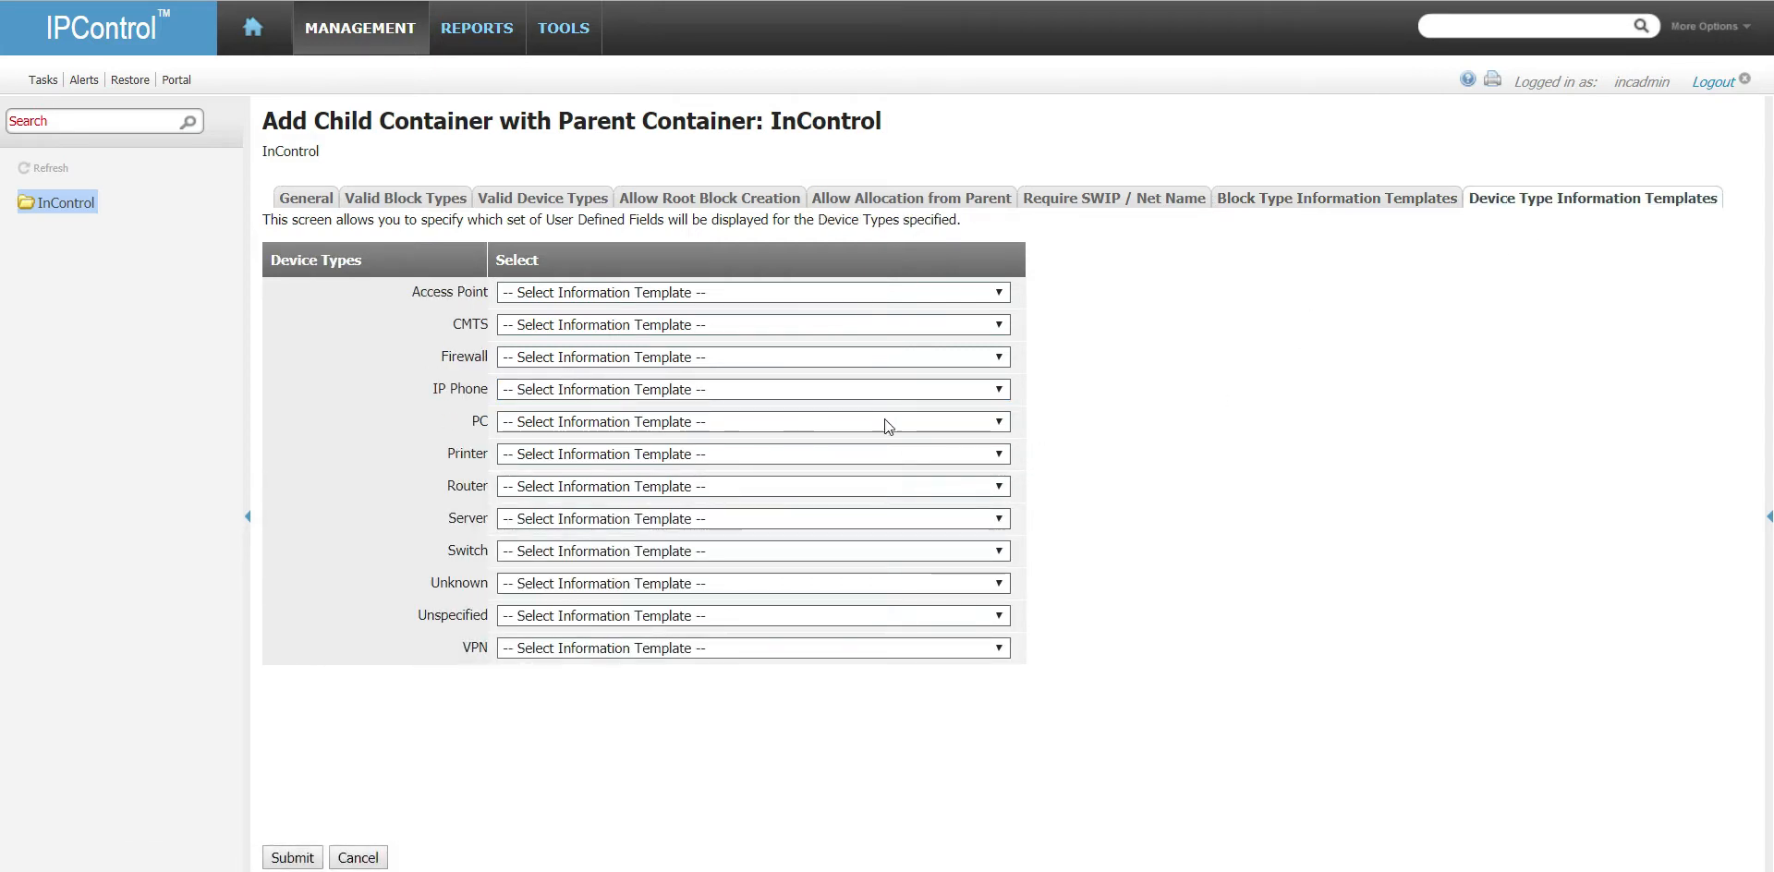
pyautogui.click(293, 858)
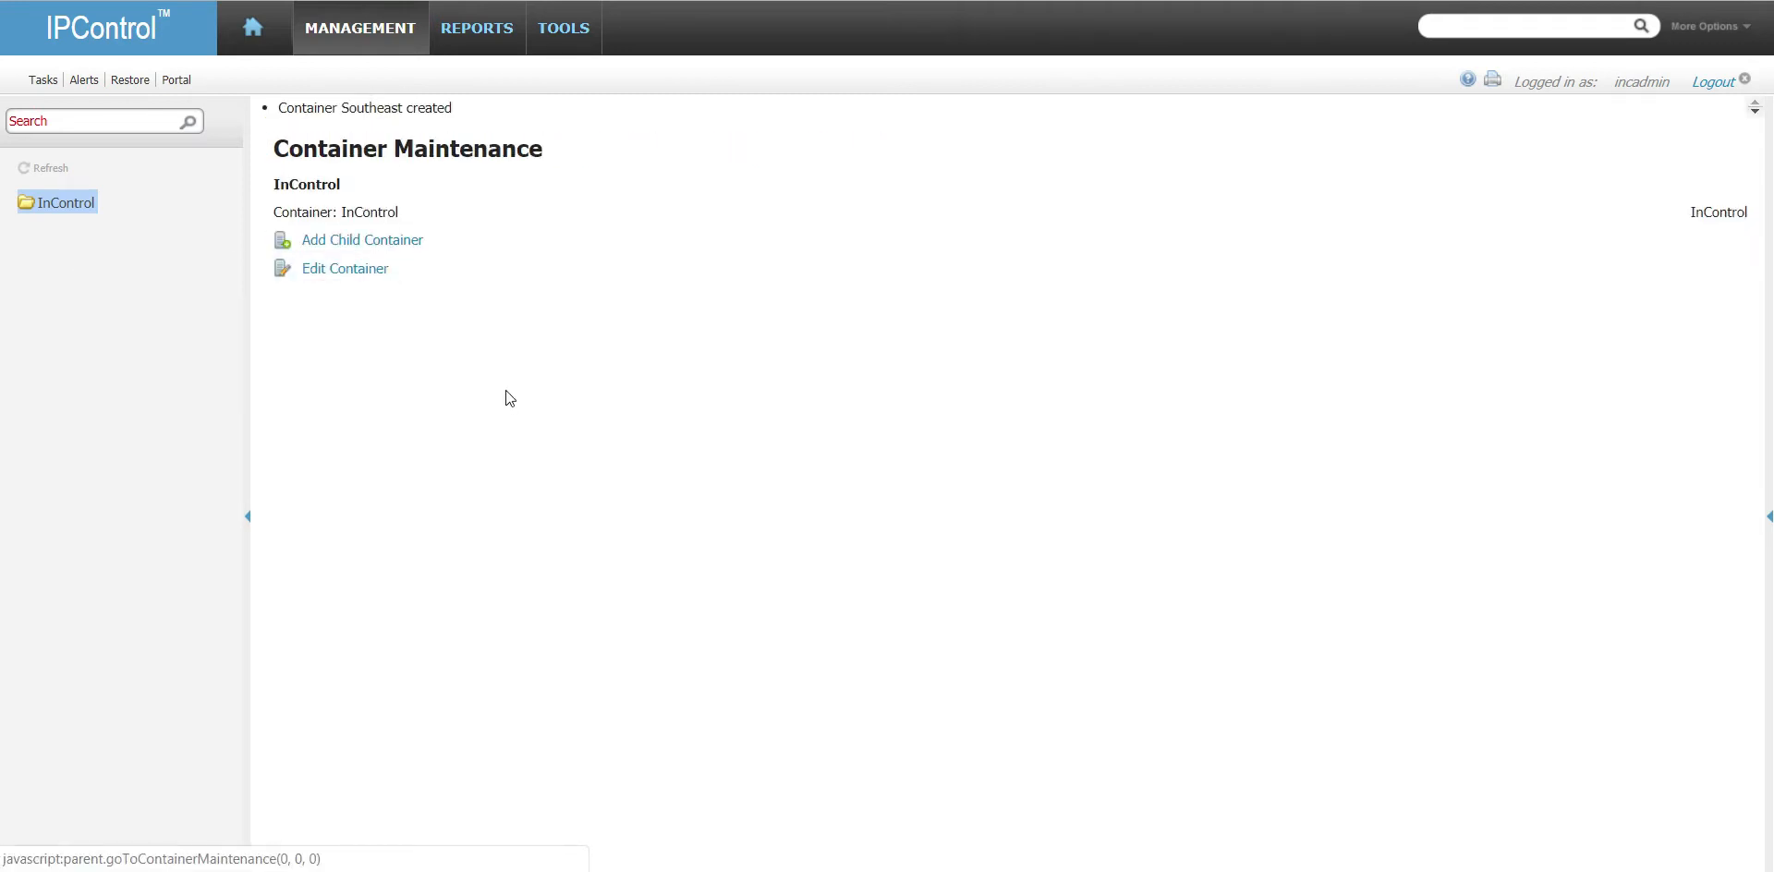
pyautogui.click(39, 172)
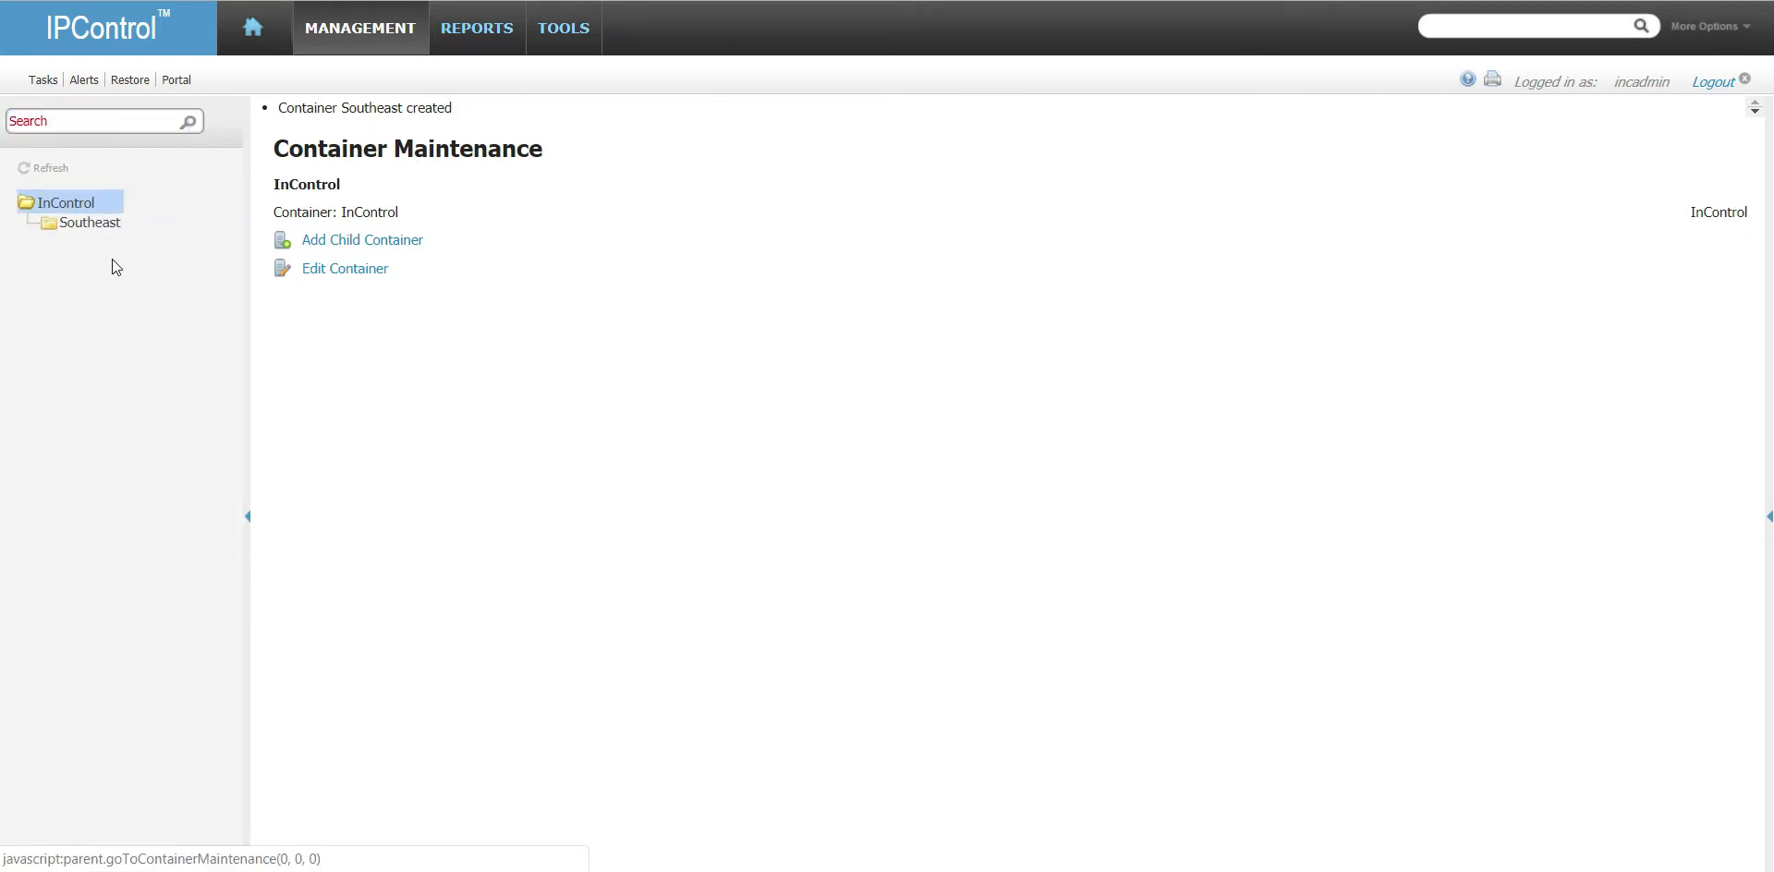
# - Start a Logical child container named GA under Southeast, with the CONTAINER_UDF information template and Maintain History Records enabled
pyautogui.click(80, 225)
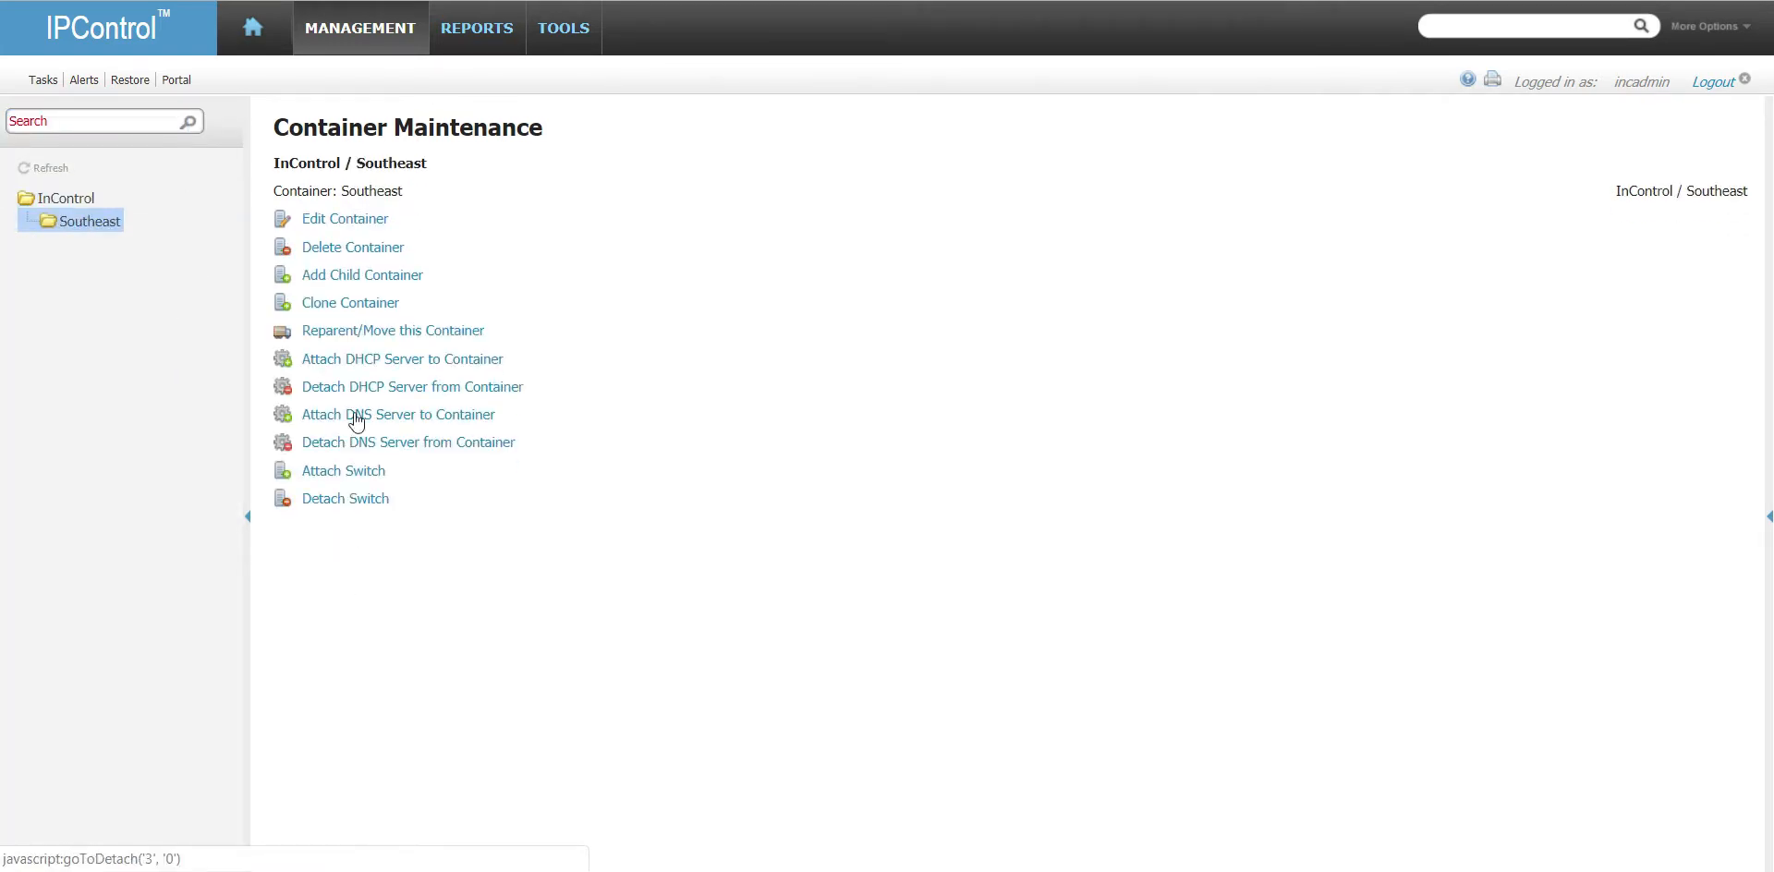
pyautogui.click(352, 276)
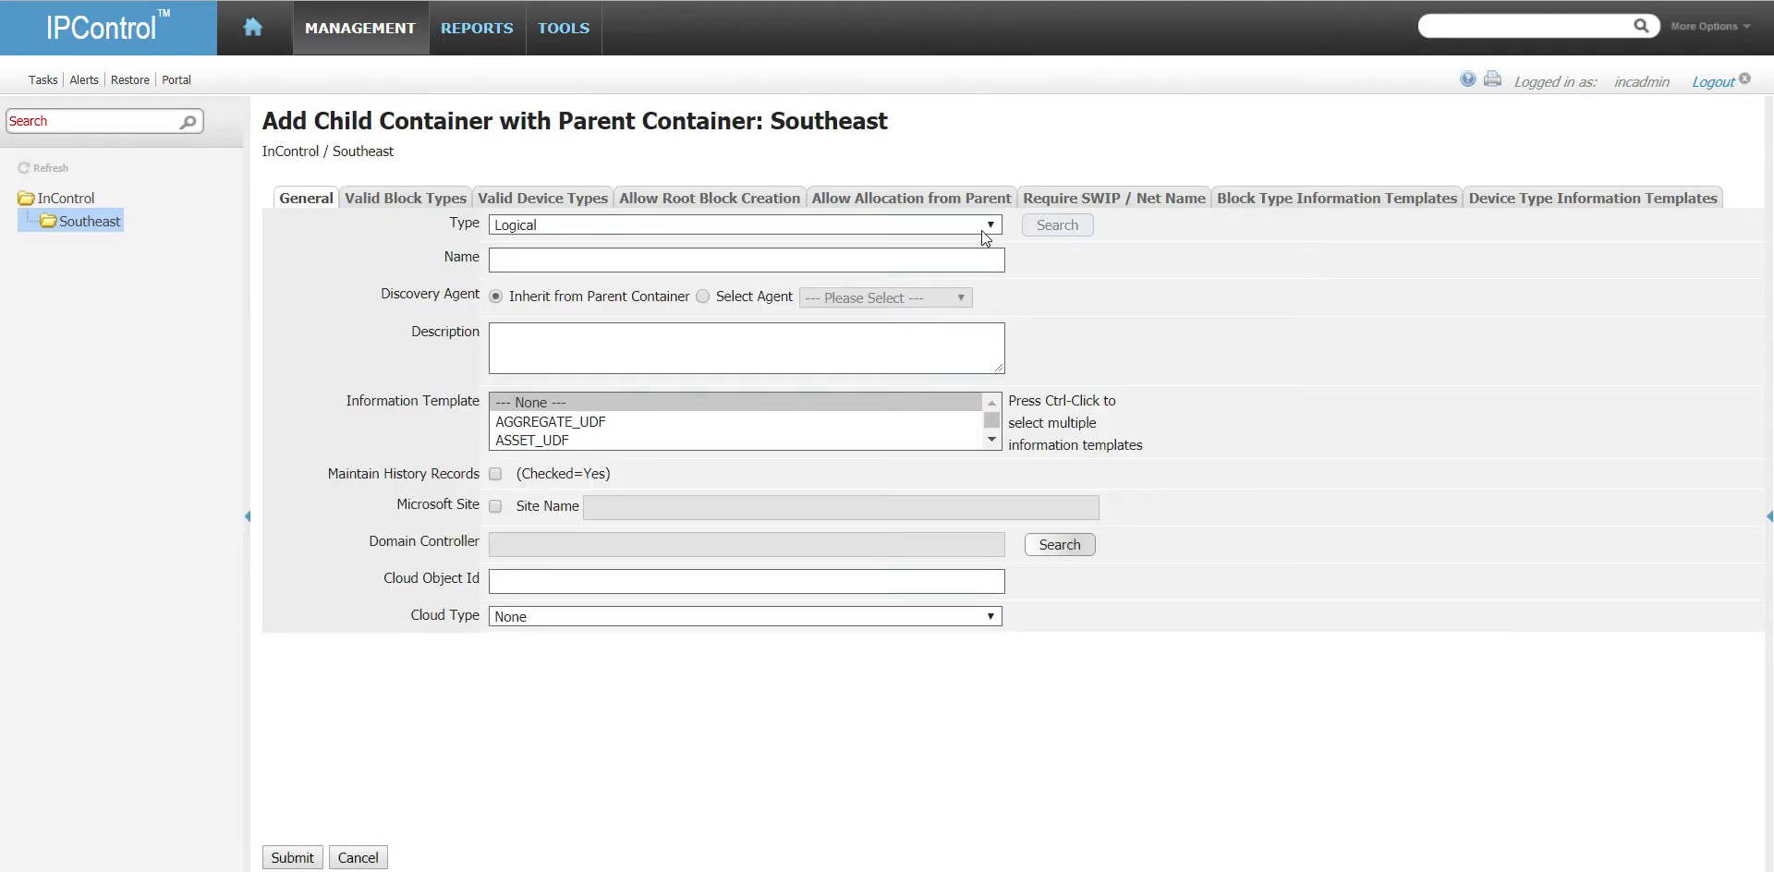
pyautogui.click(587, 258)
pyautogui.write('GA')
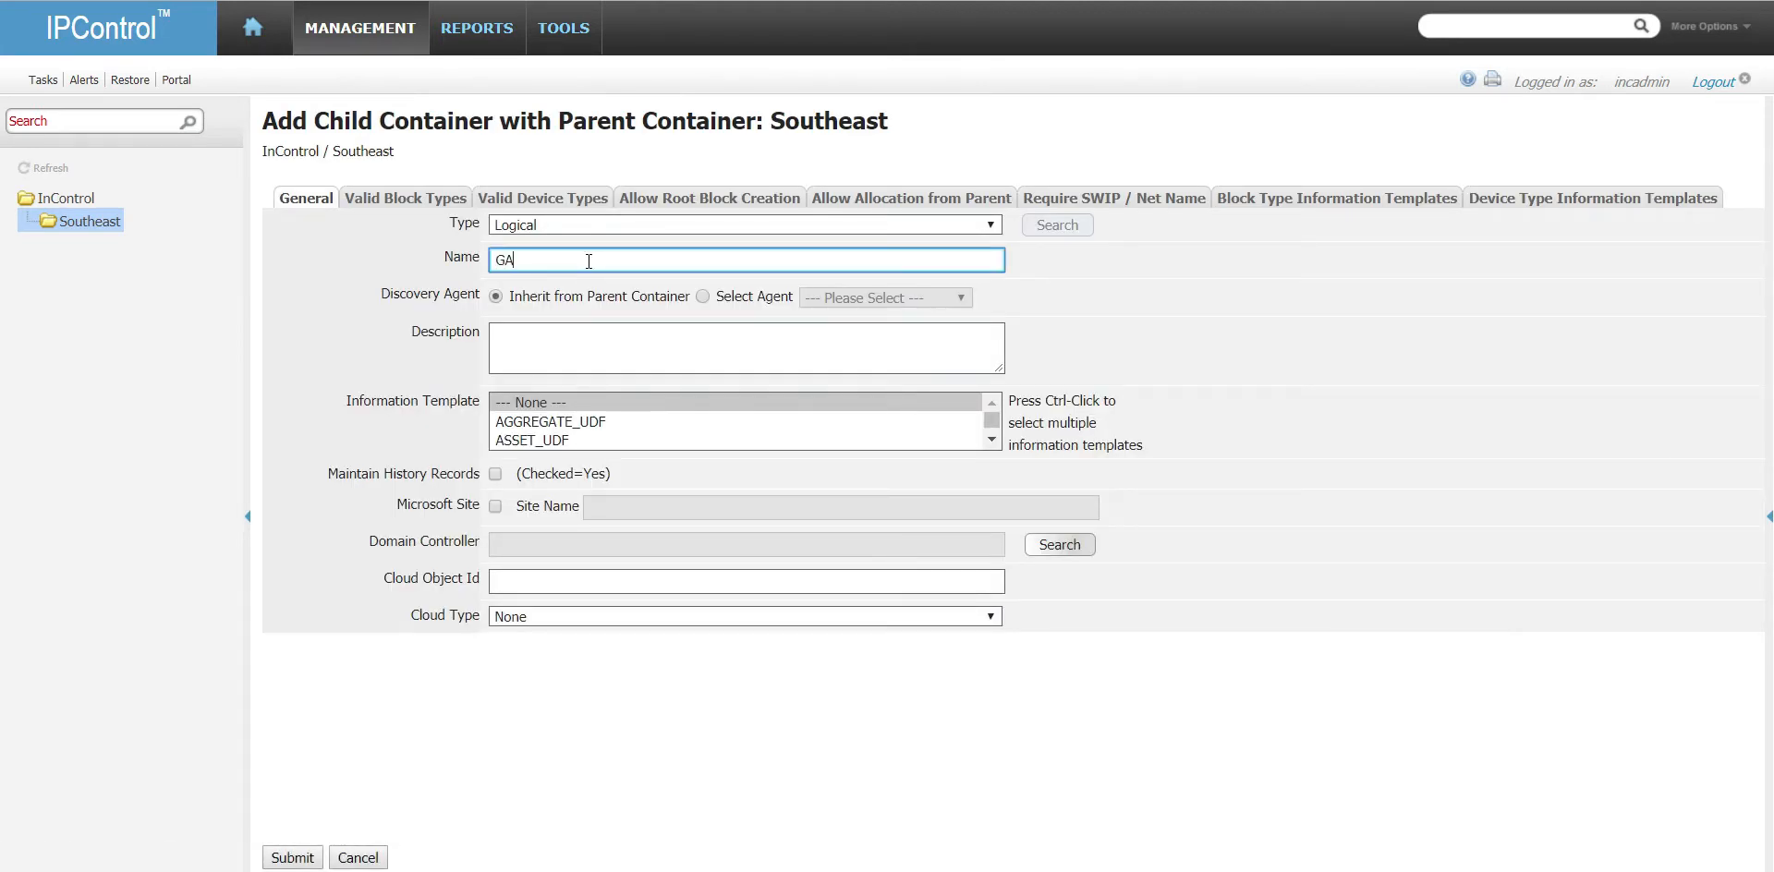
pyautogui.press('Tab')
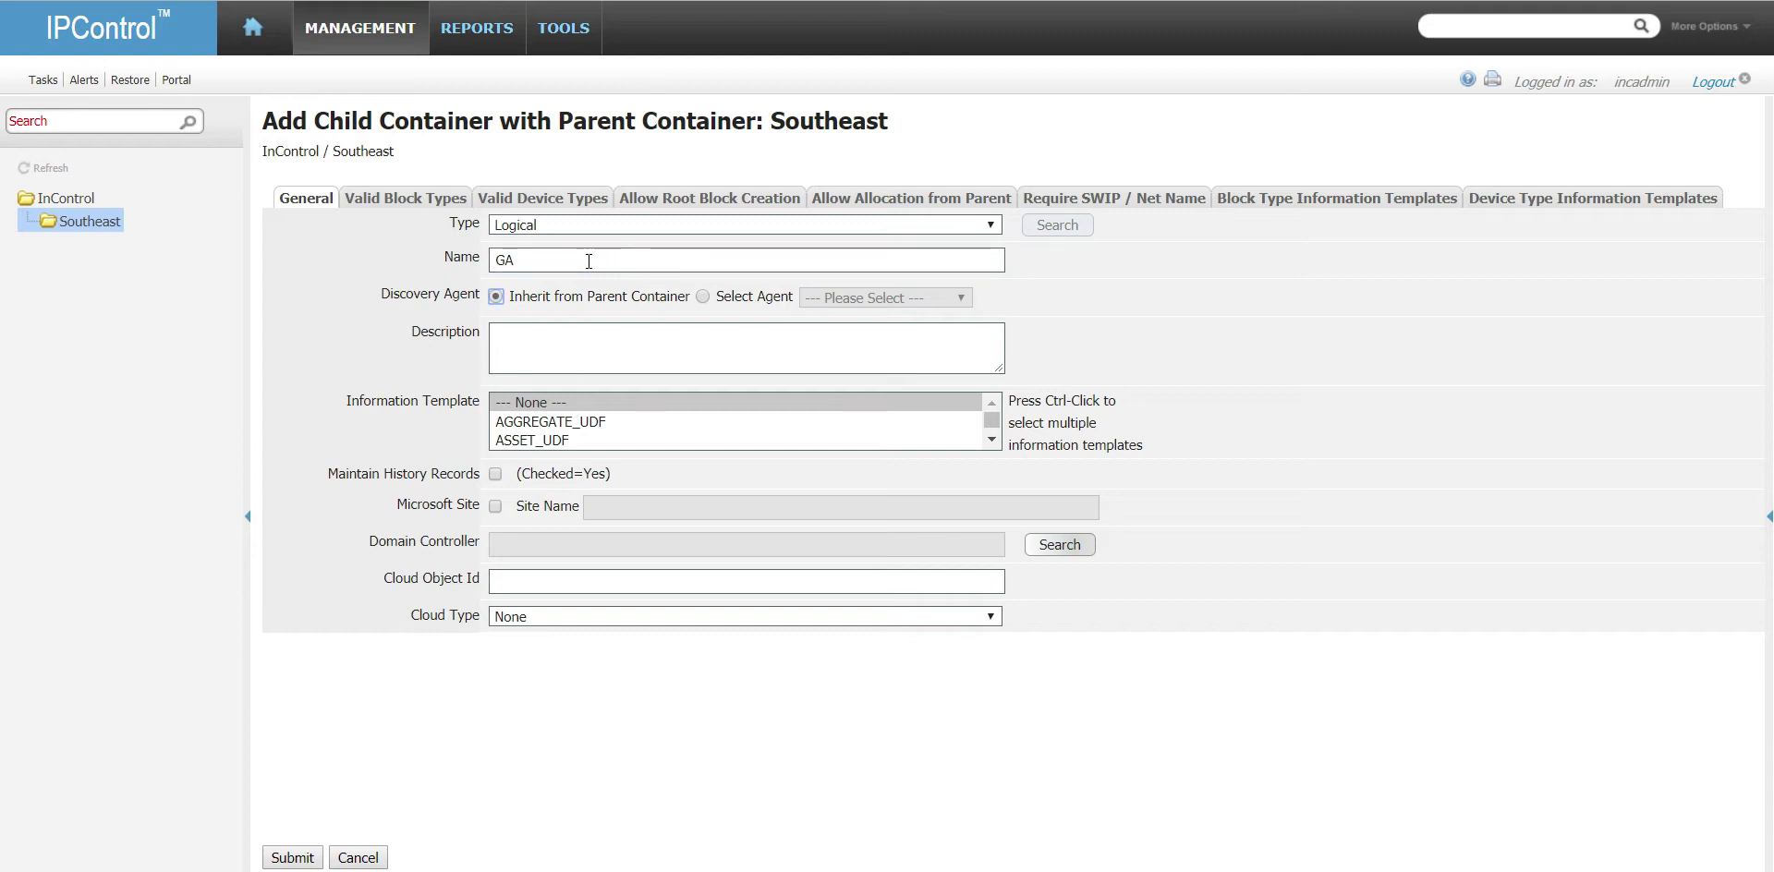
pyautogui.click(992, 438)
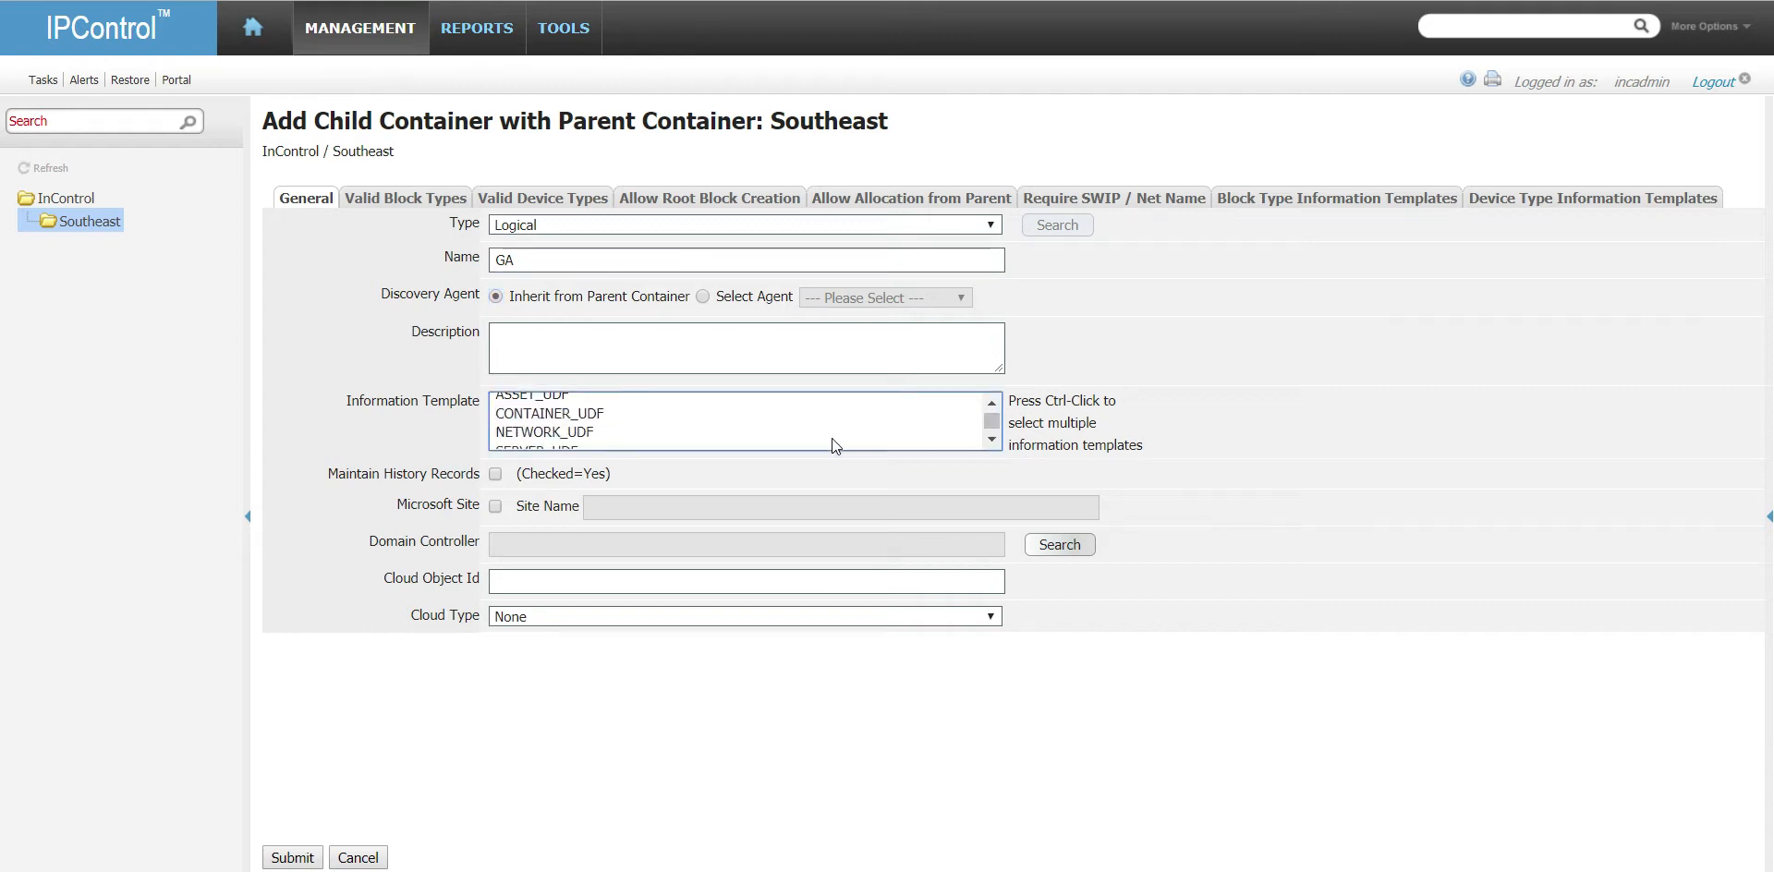
pyautogui.click(568, 413)
pyautogui.click(496, 473)
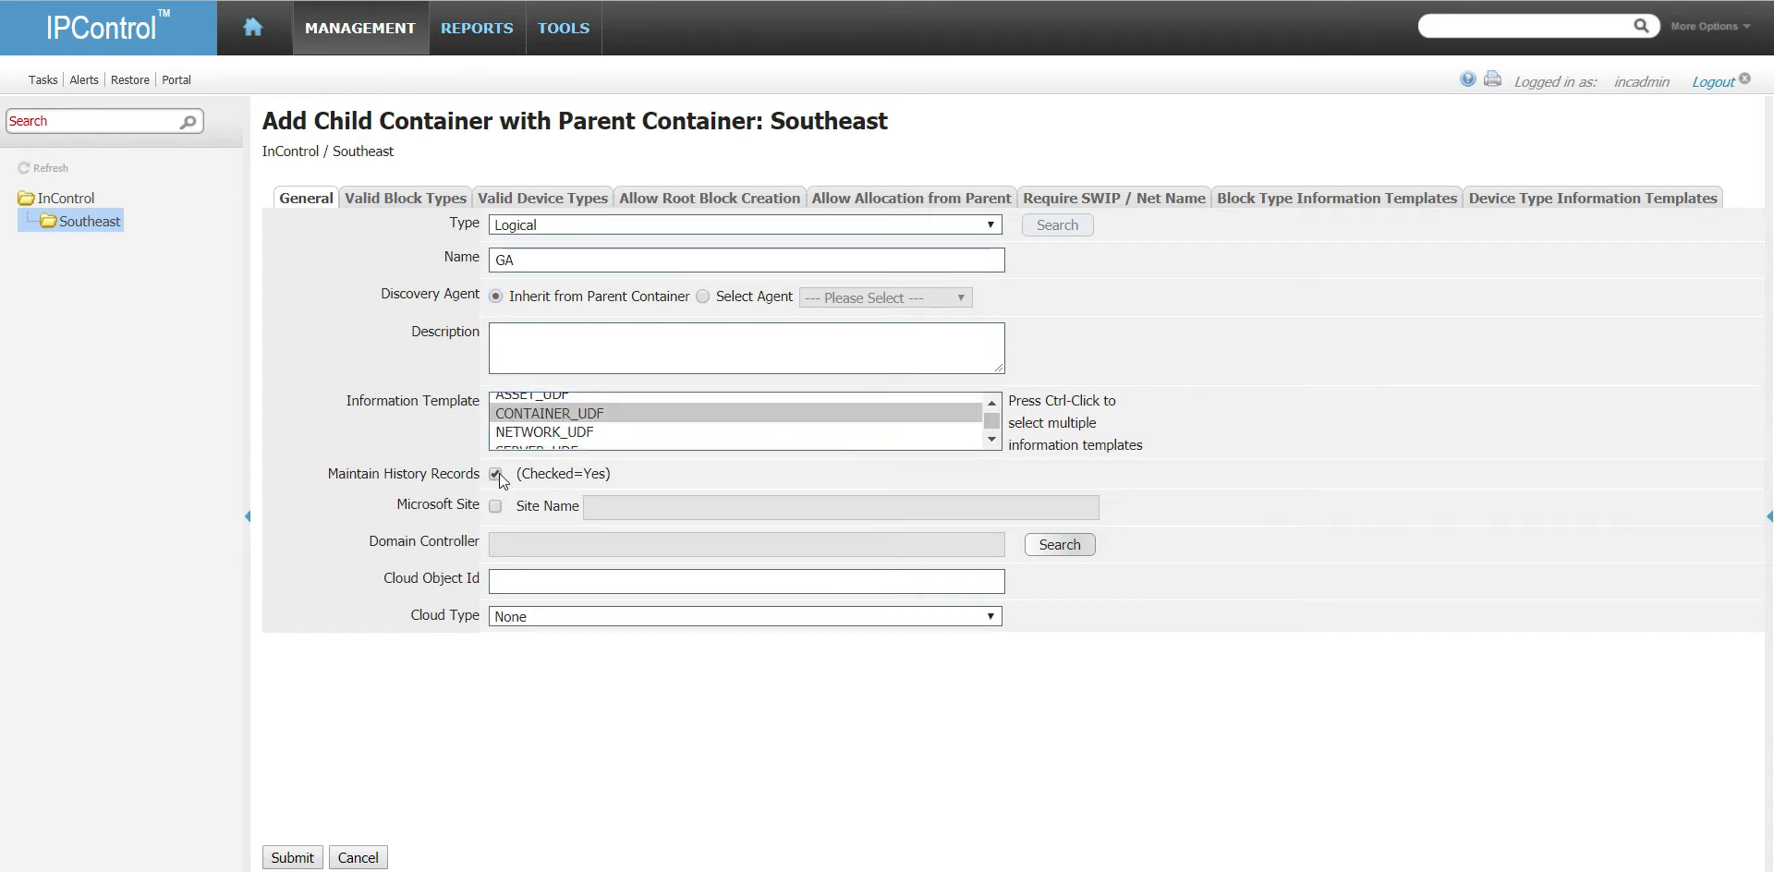
# - Restrict the GA container's valid block types to PRIVATE only
pyautogui.click(406, 198)
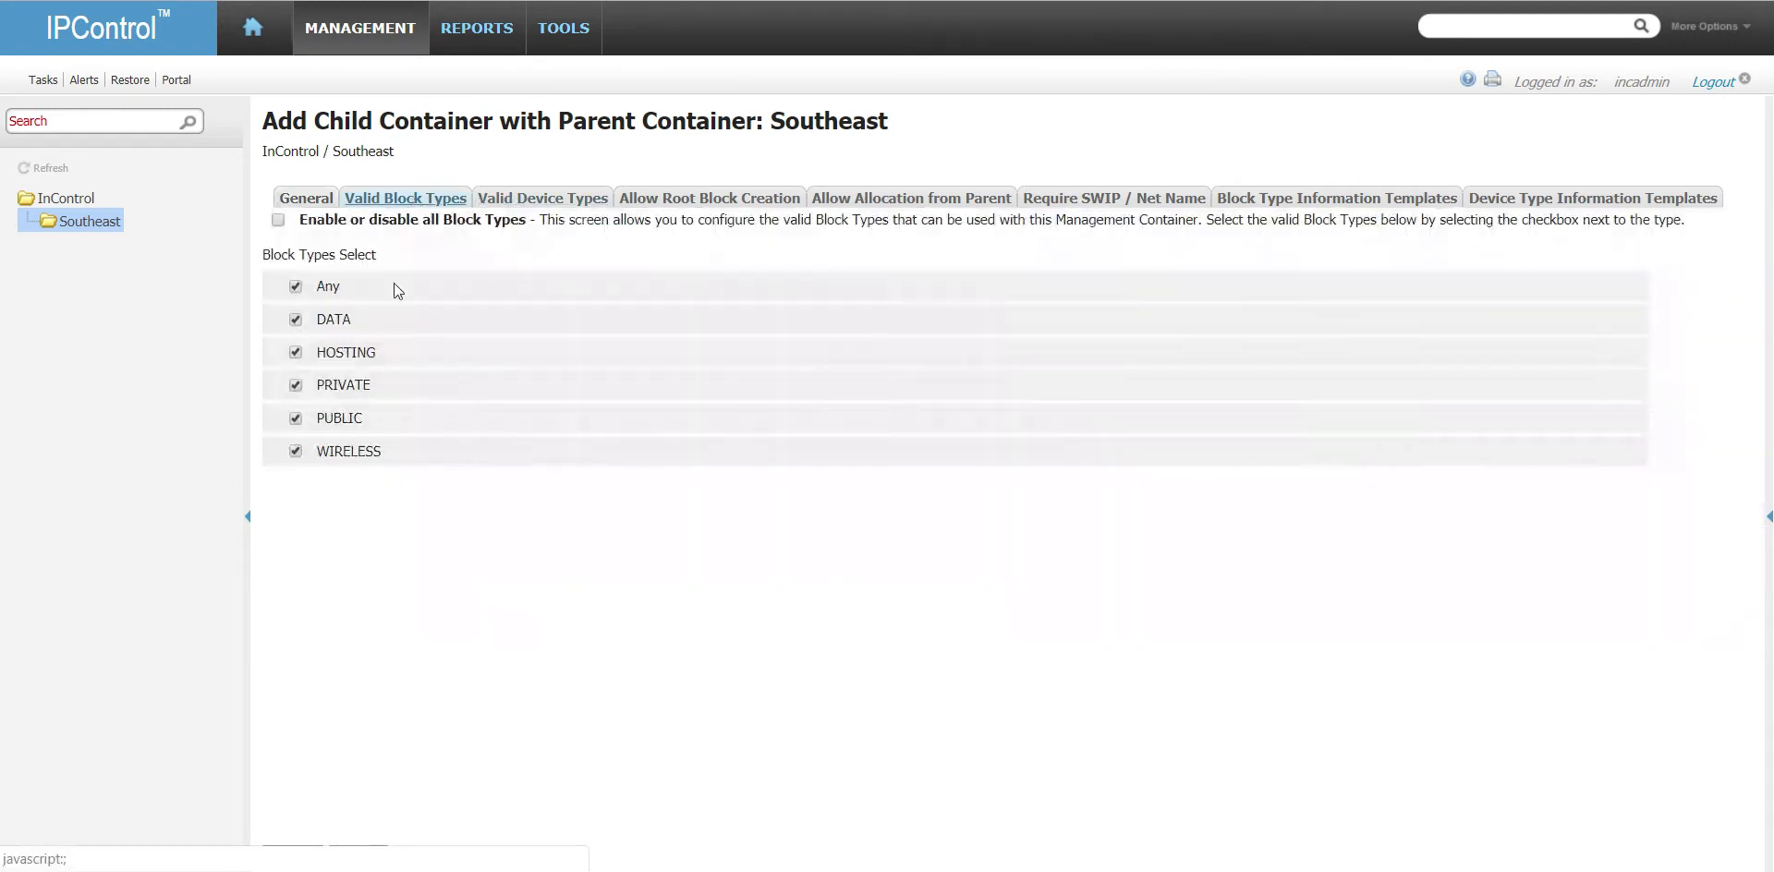
pyautogui.click(295, 320)
pyautogui.click(295, 285)
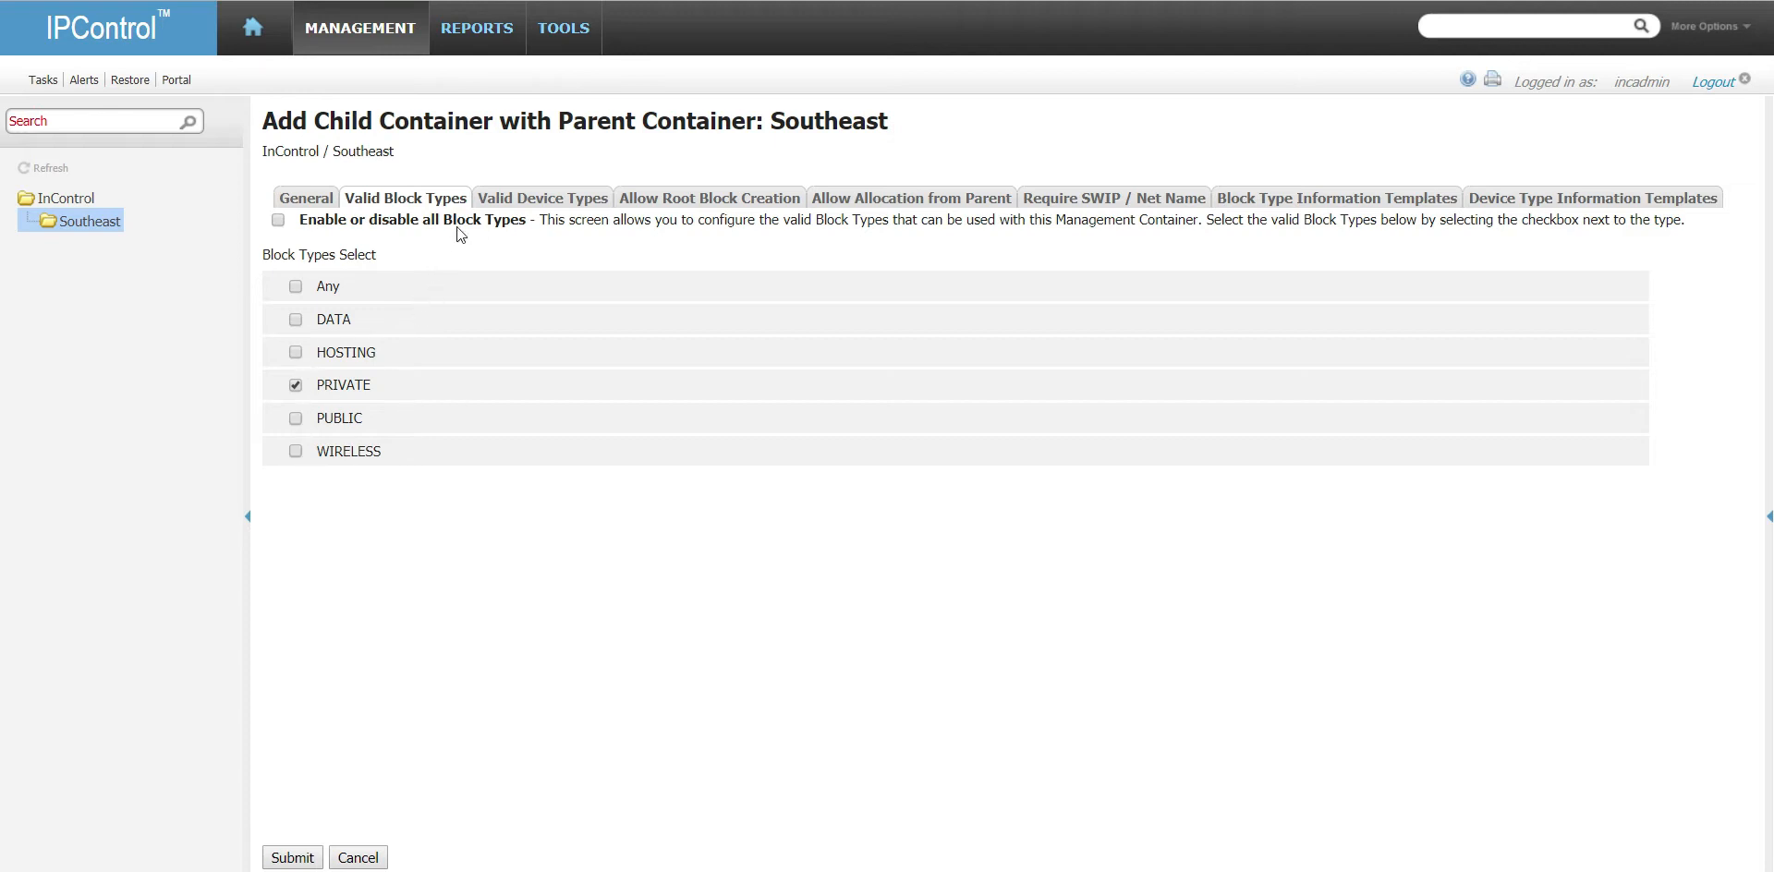
# - Allow root block creation for PRIVATE in the GA container, and disable Any and WIRELESS for allocation from the parent
pyautogui.click(522, 201)
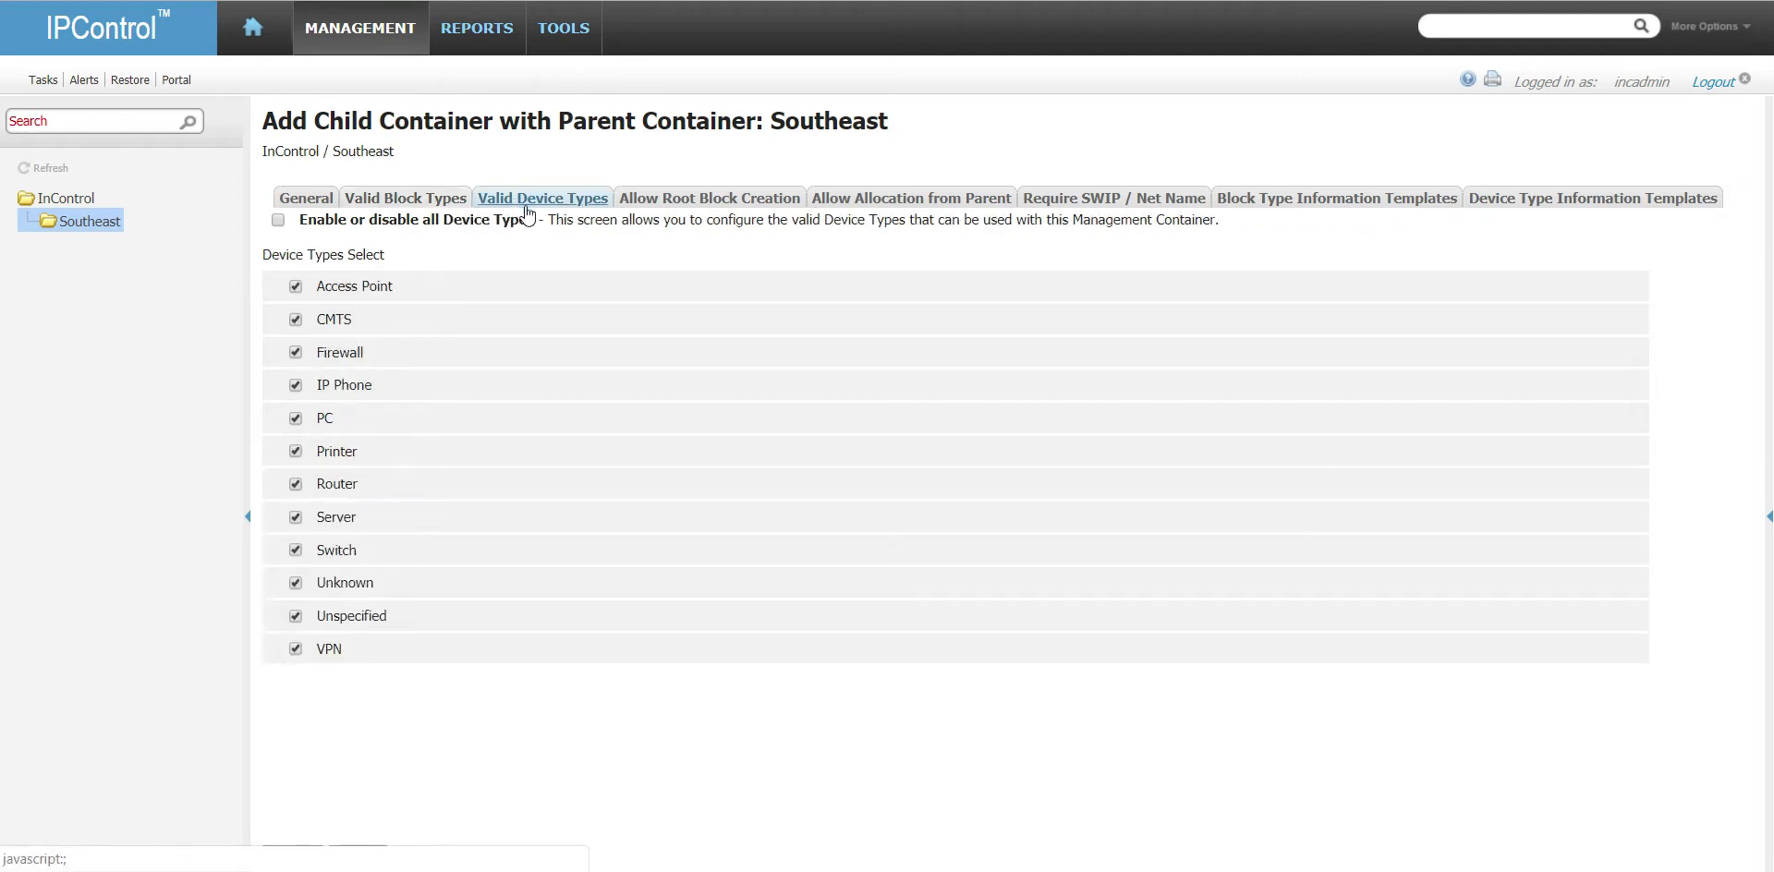
pyautogui.click(745, 201)
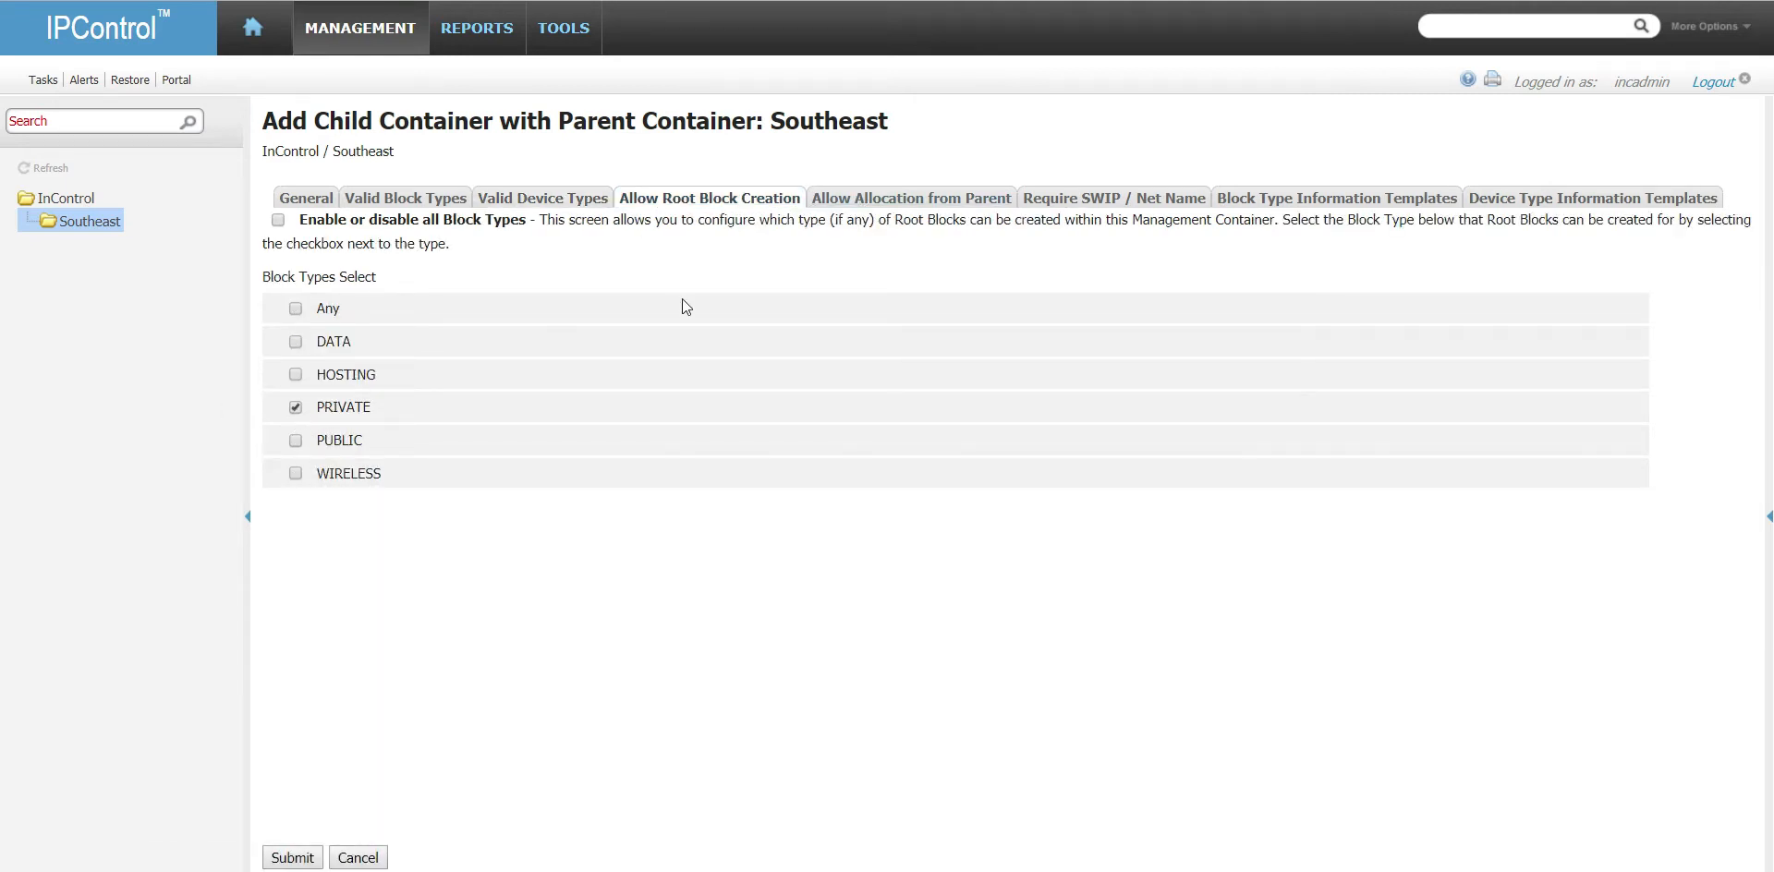
pyautogui.click(850, 198)
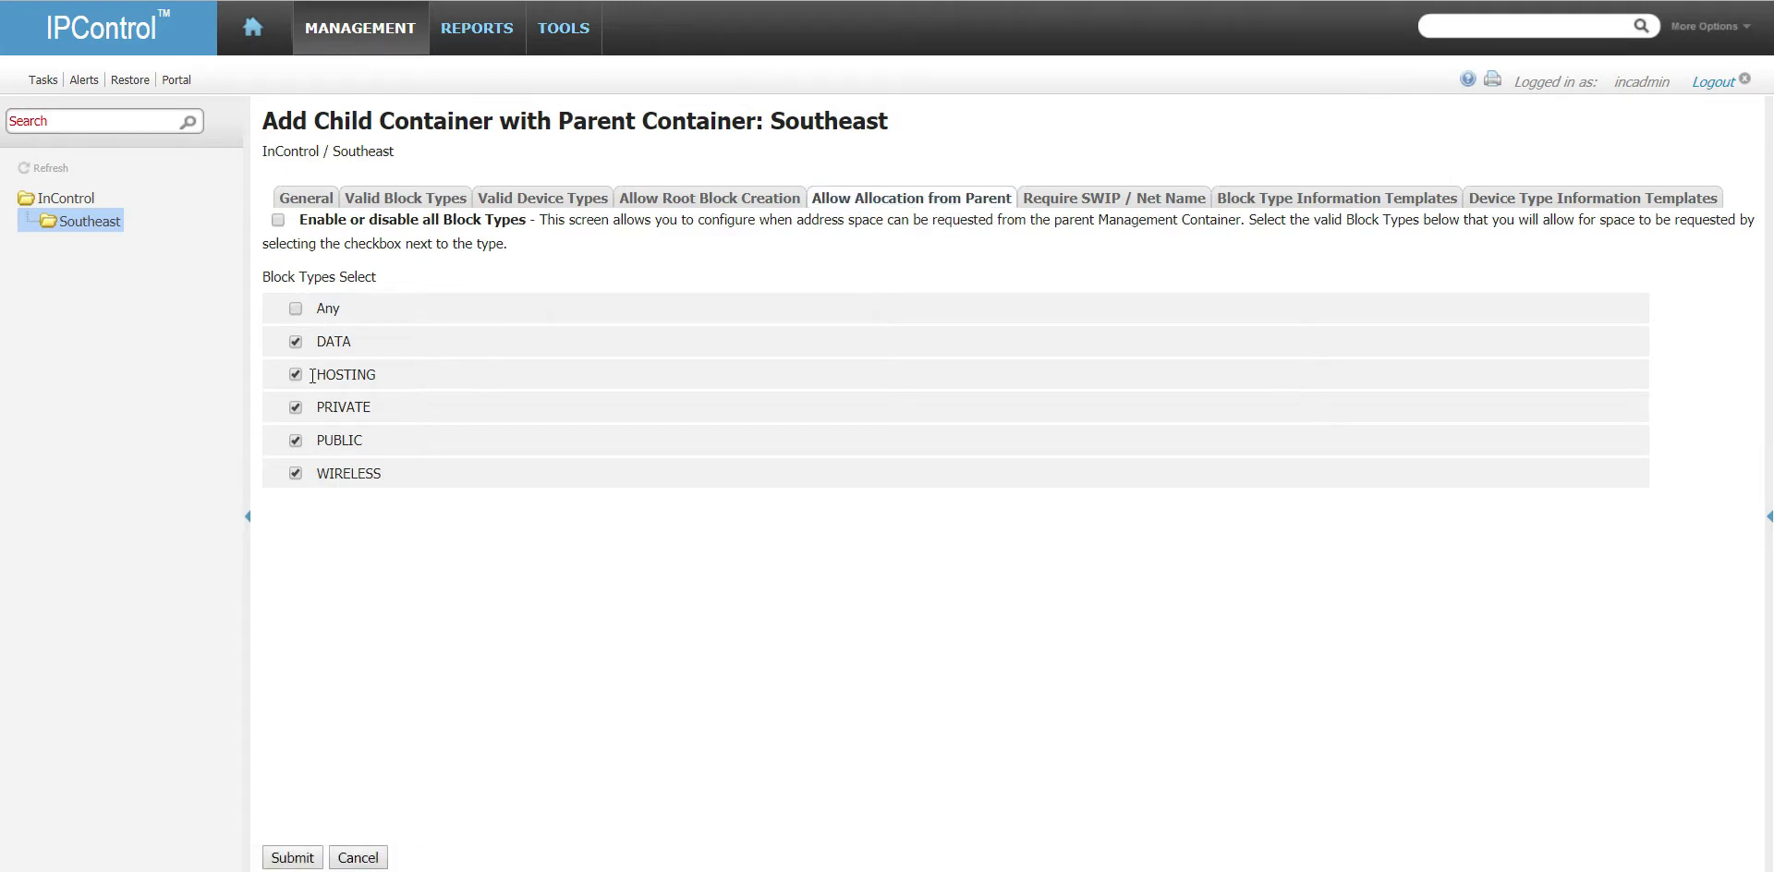
pyautogui.click(296, 473)
# - Assign the AGGREGATE_UDF information template to the PRIVATE block type and submit the GA container
pyautogui.click(1303, 200)
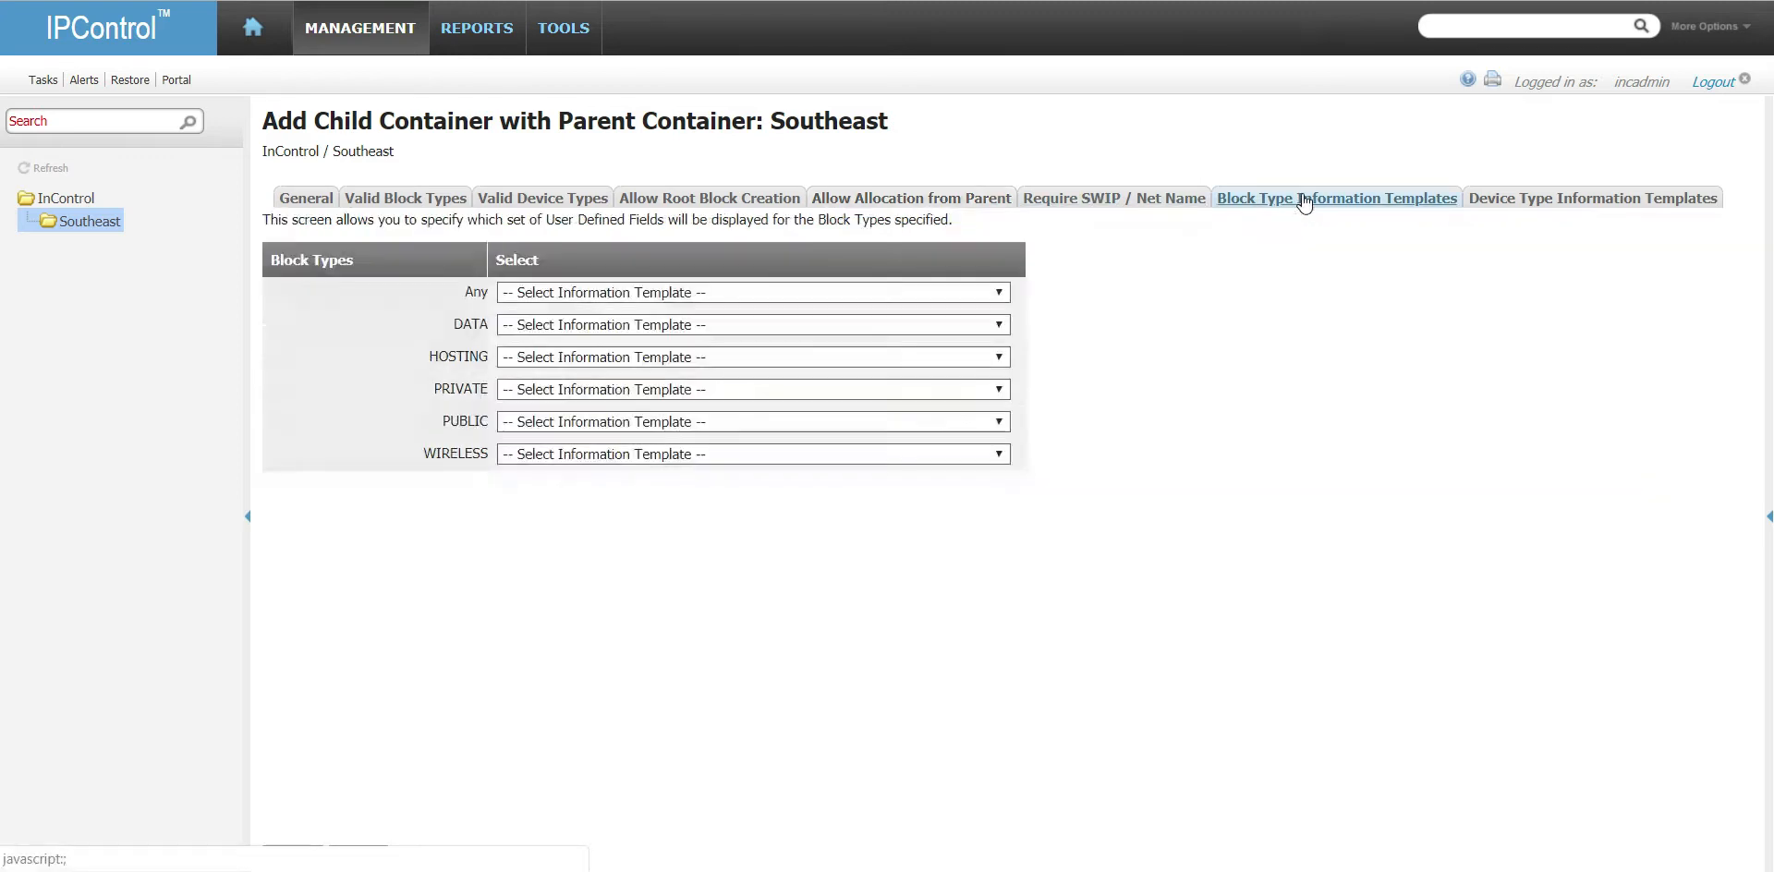
pyautogui.click(645, 390)
pyautogui.click(633, 427)
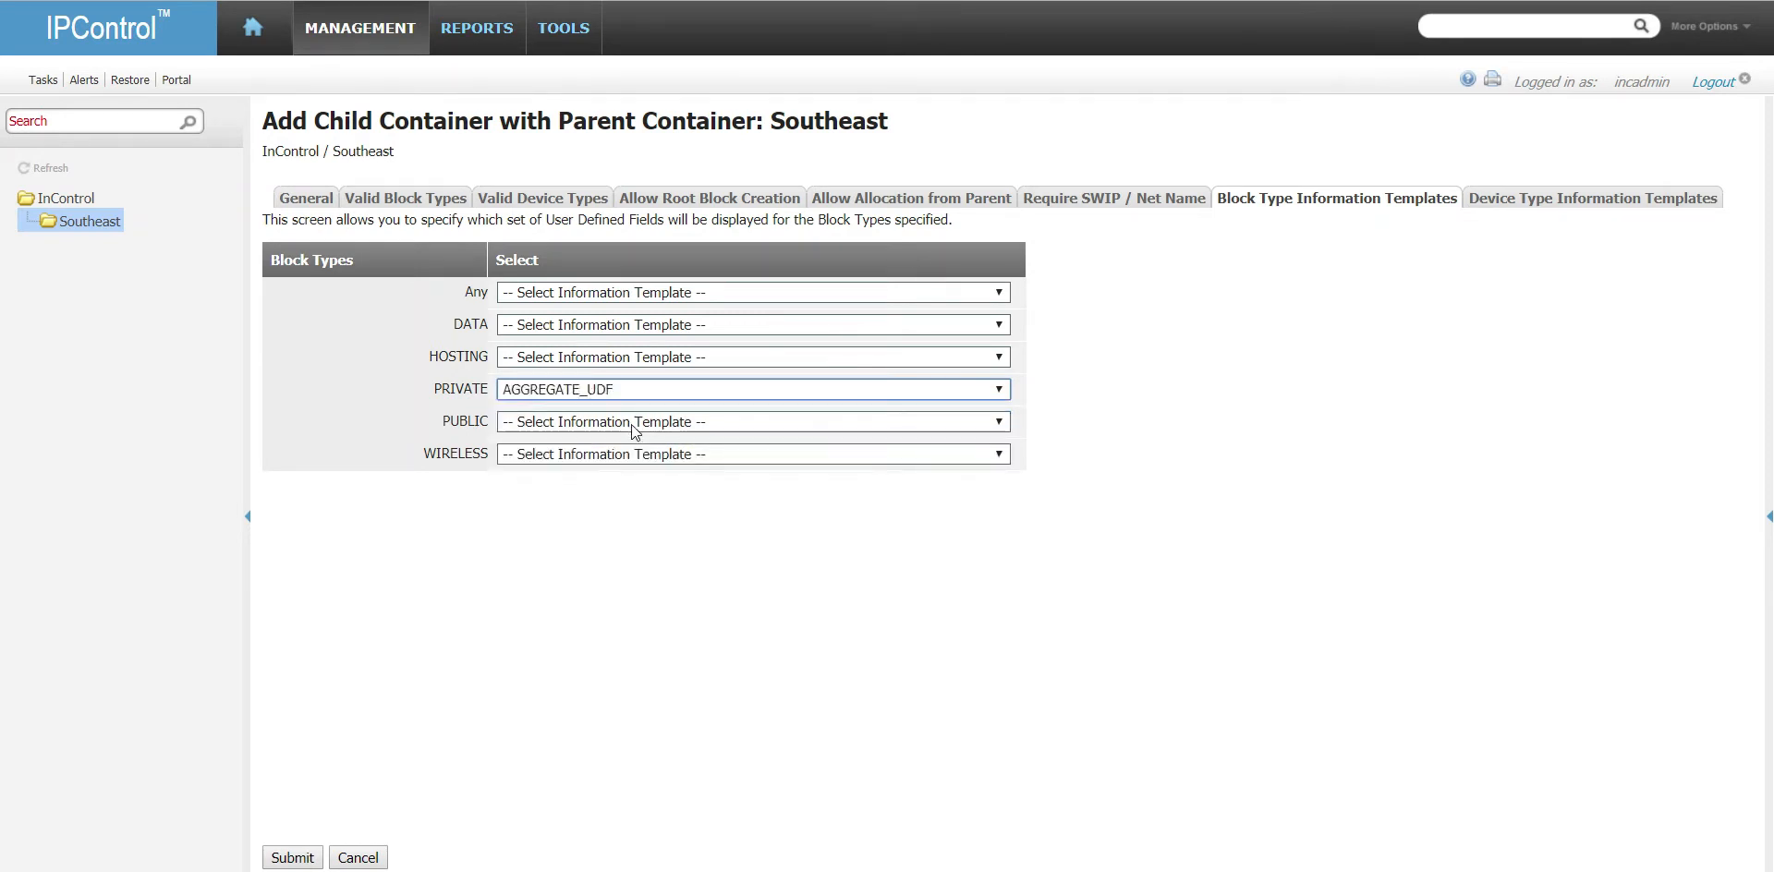
pyautogui.click(292, 857)
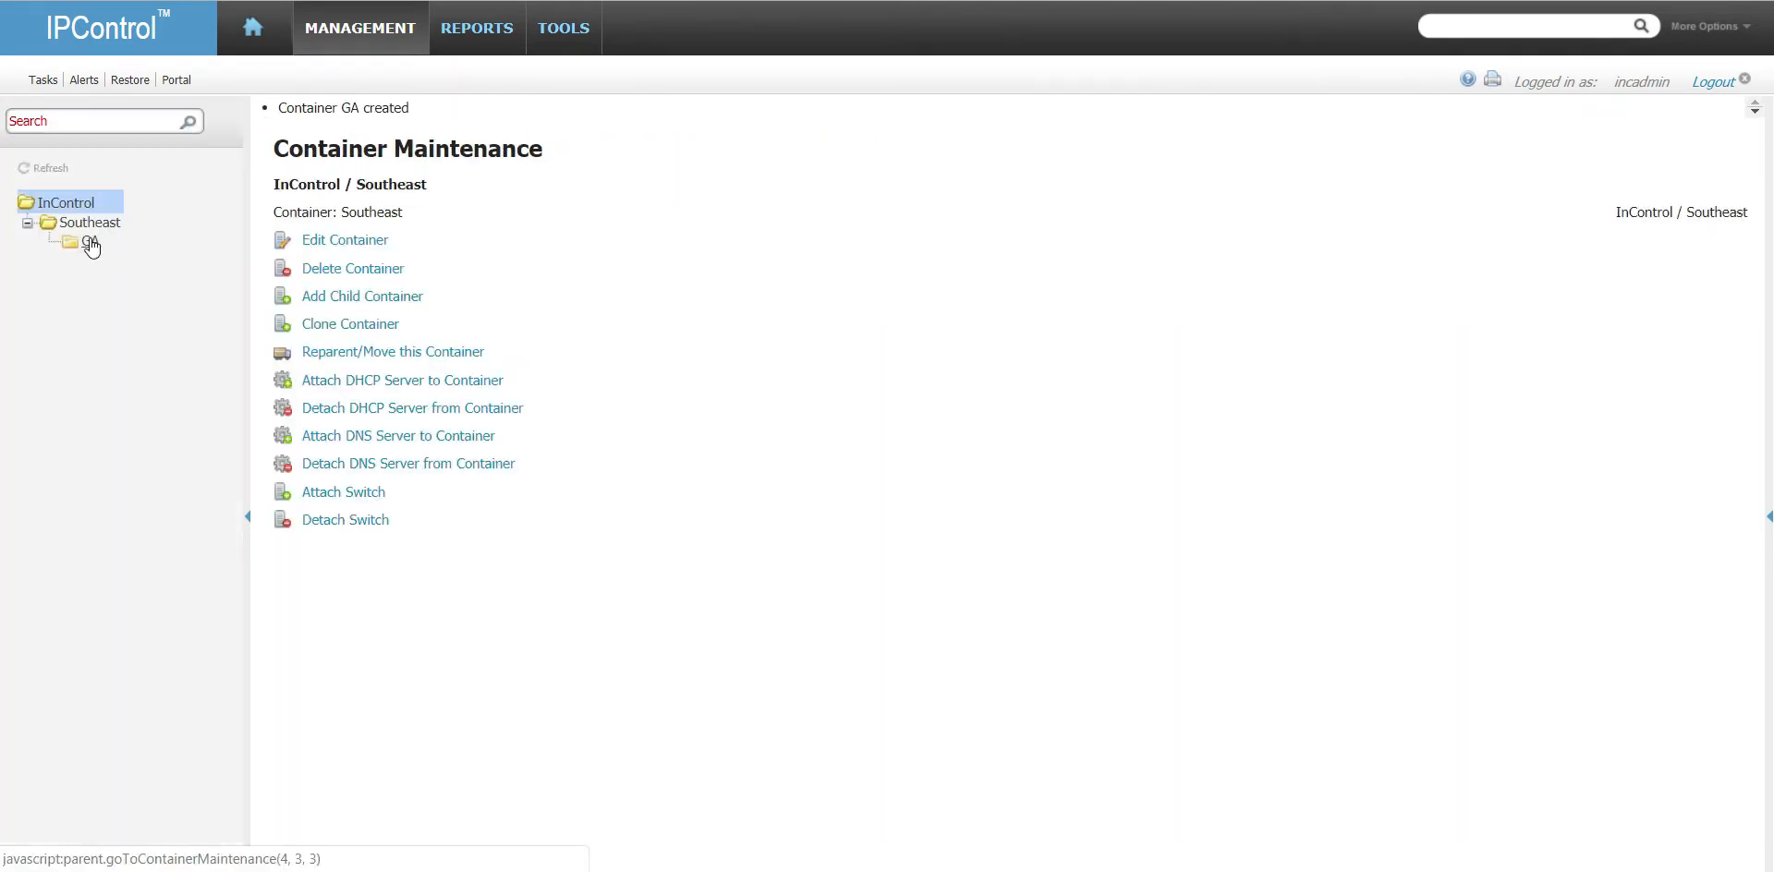
# - Start a Logical child container named ATL-VO-1234 under GA, described as "Virtual Office, 1234", with the CONTAINER_UDF template and Maintain History Records enabled
pyautogui.click(92, 242)
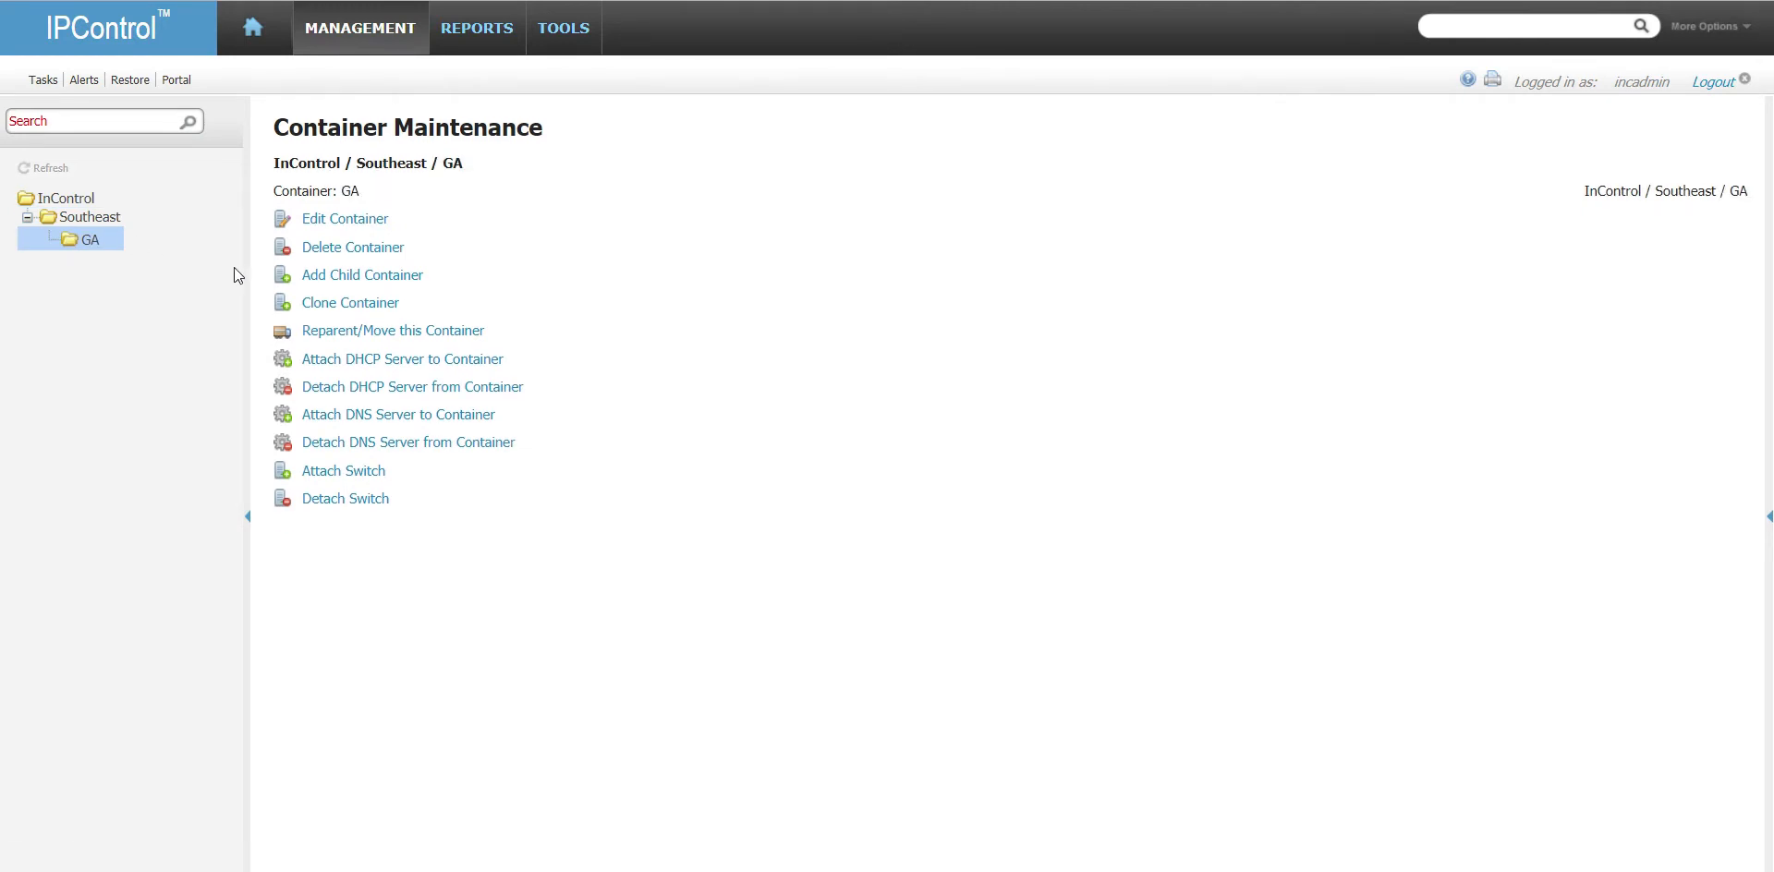
pyautogui.click(368, 284)
pyautogui.click(569, 261)
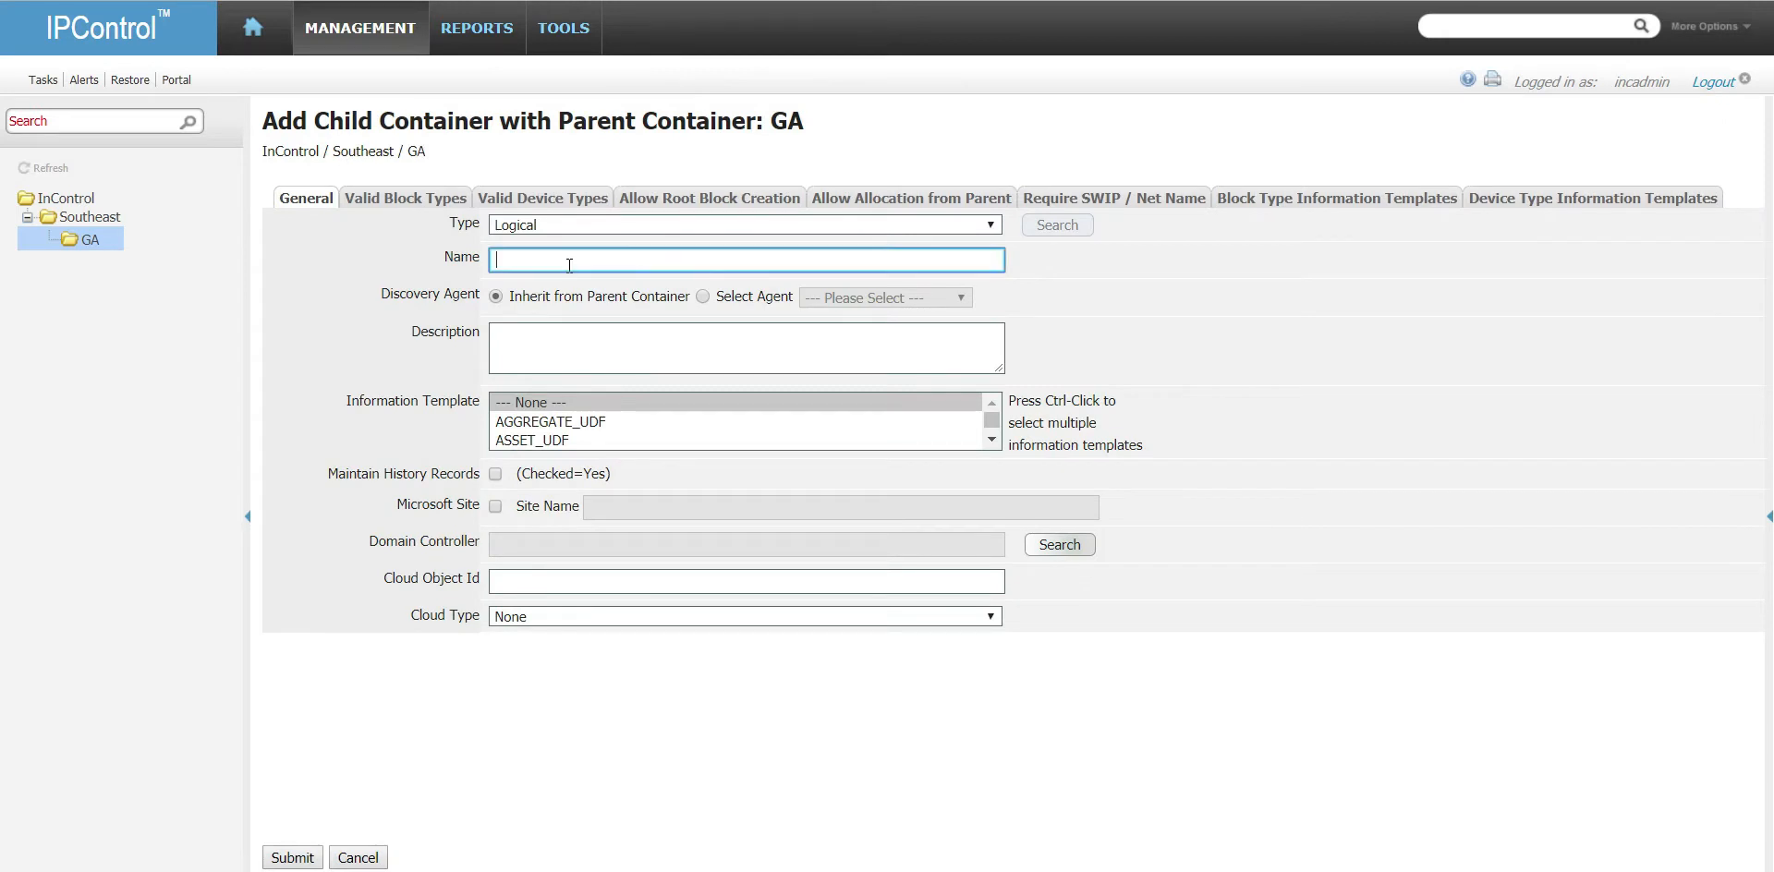
pyautogui.write('ATL-VO-1234')
pyautogui.click(570, 336)
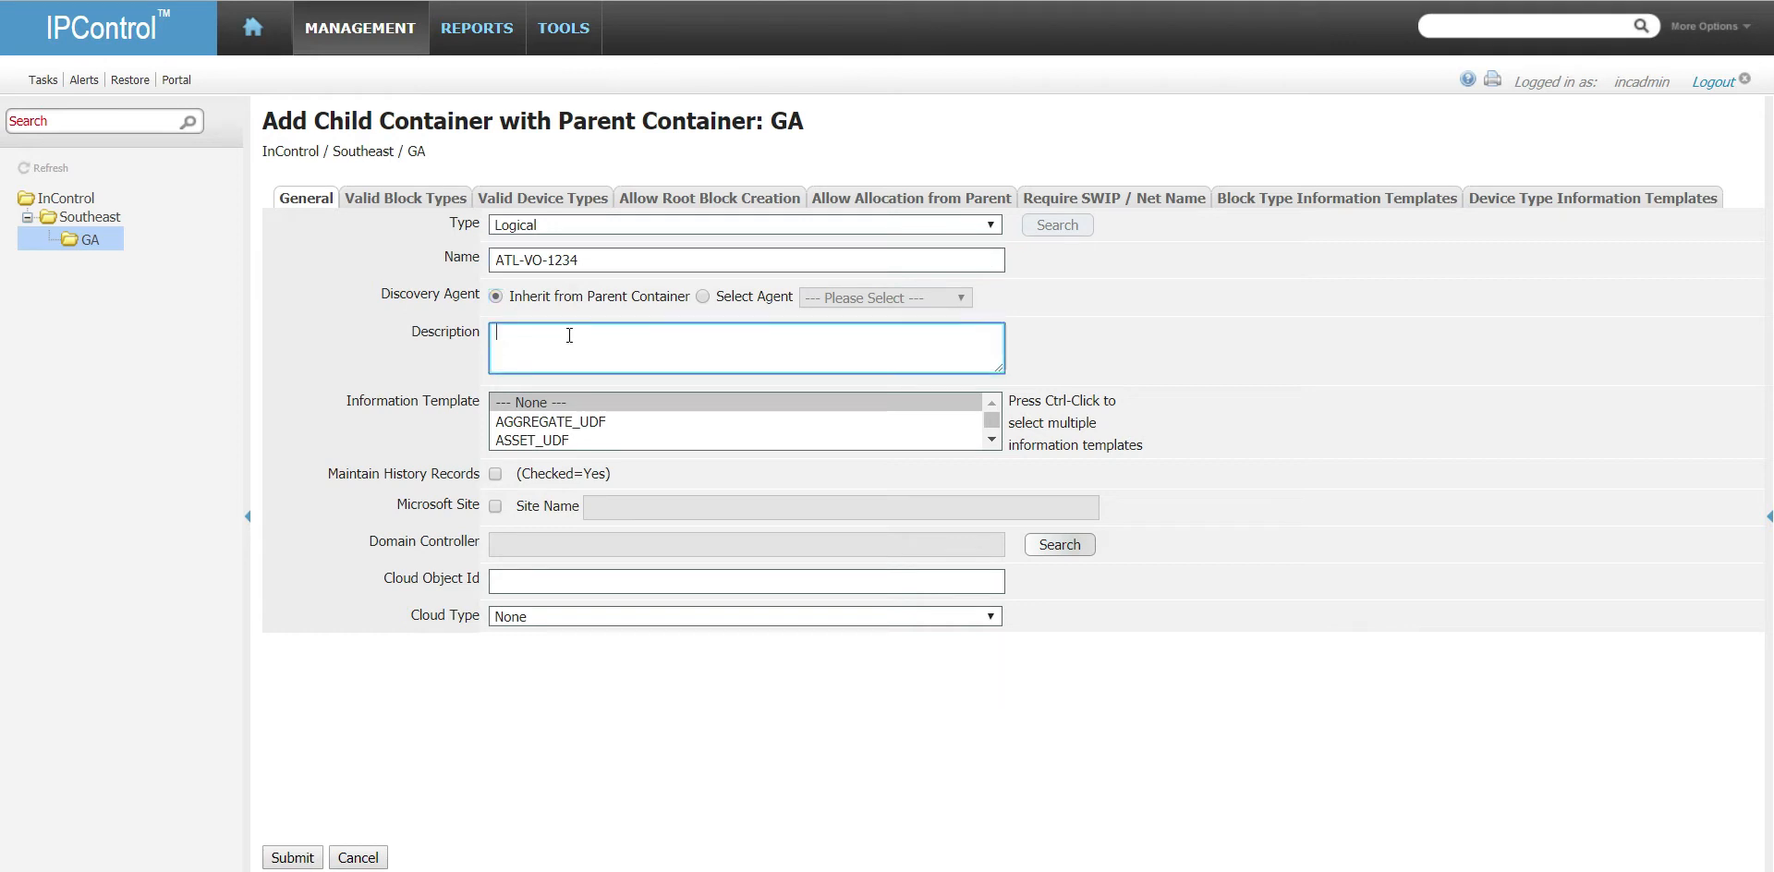
pyautogui.write('Virtual Office, 1234')
pyautogui.click(995, 436)
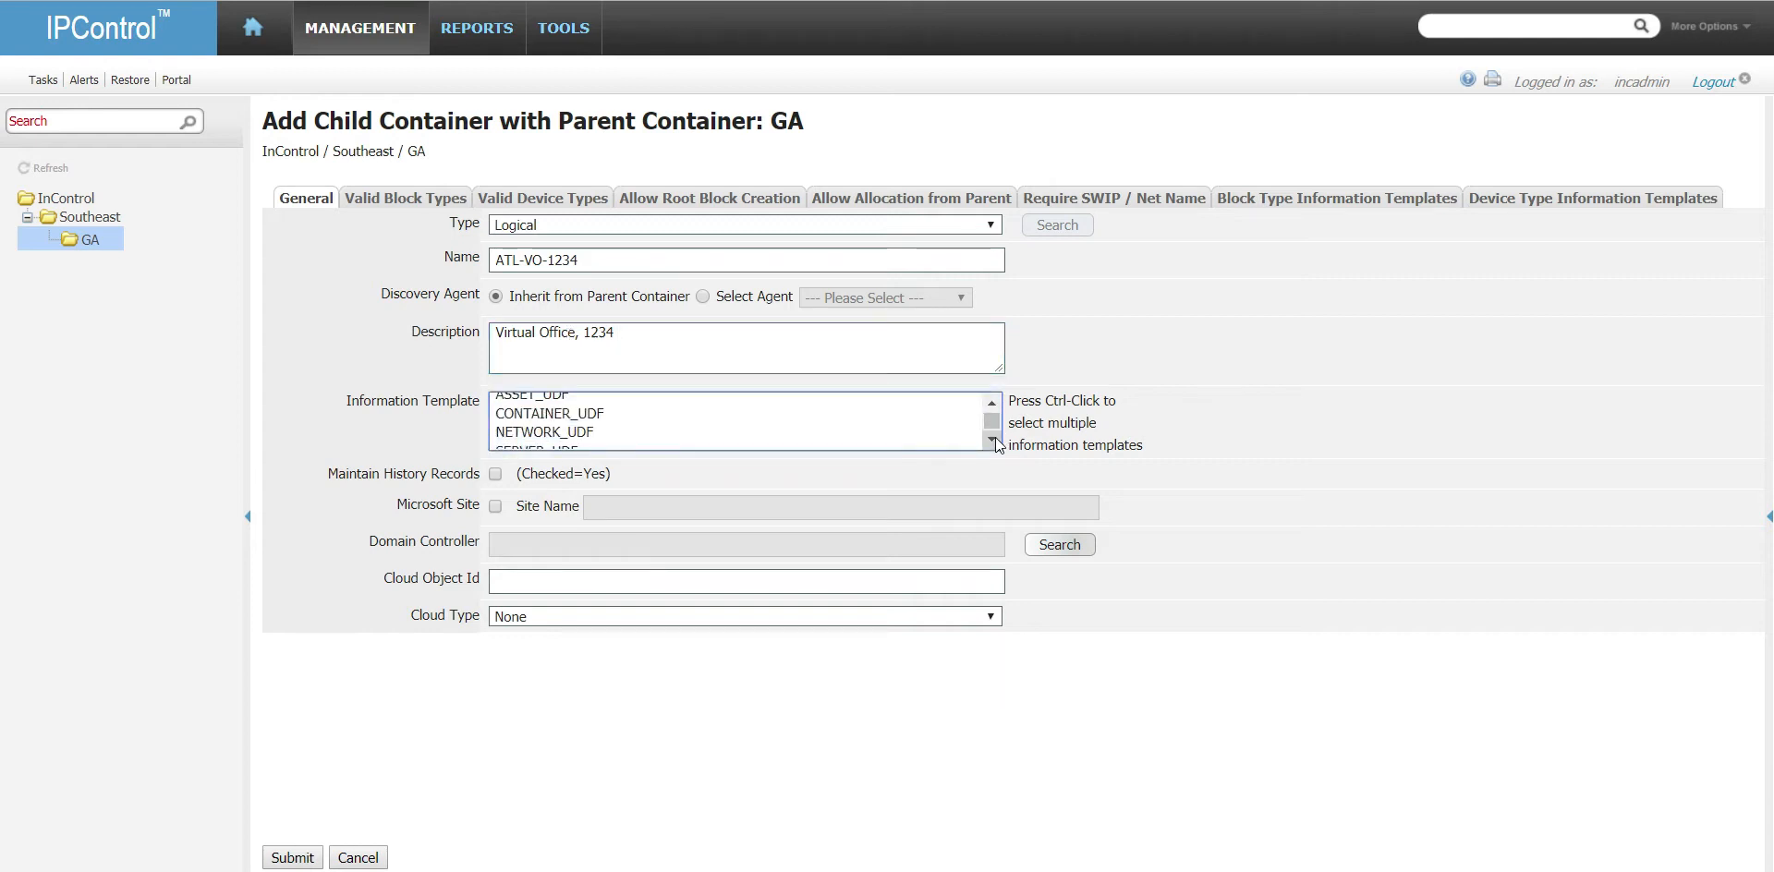
pyautogui.click(588, 416)
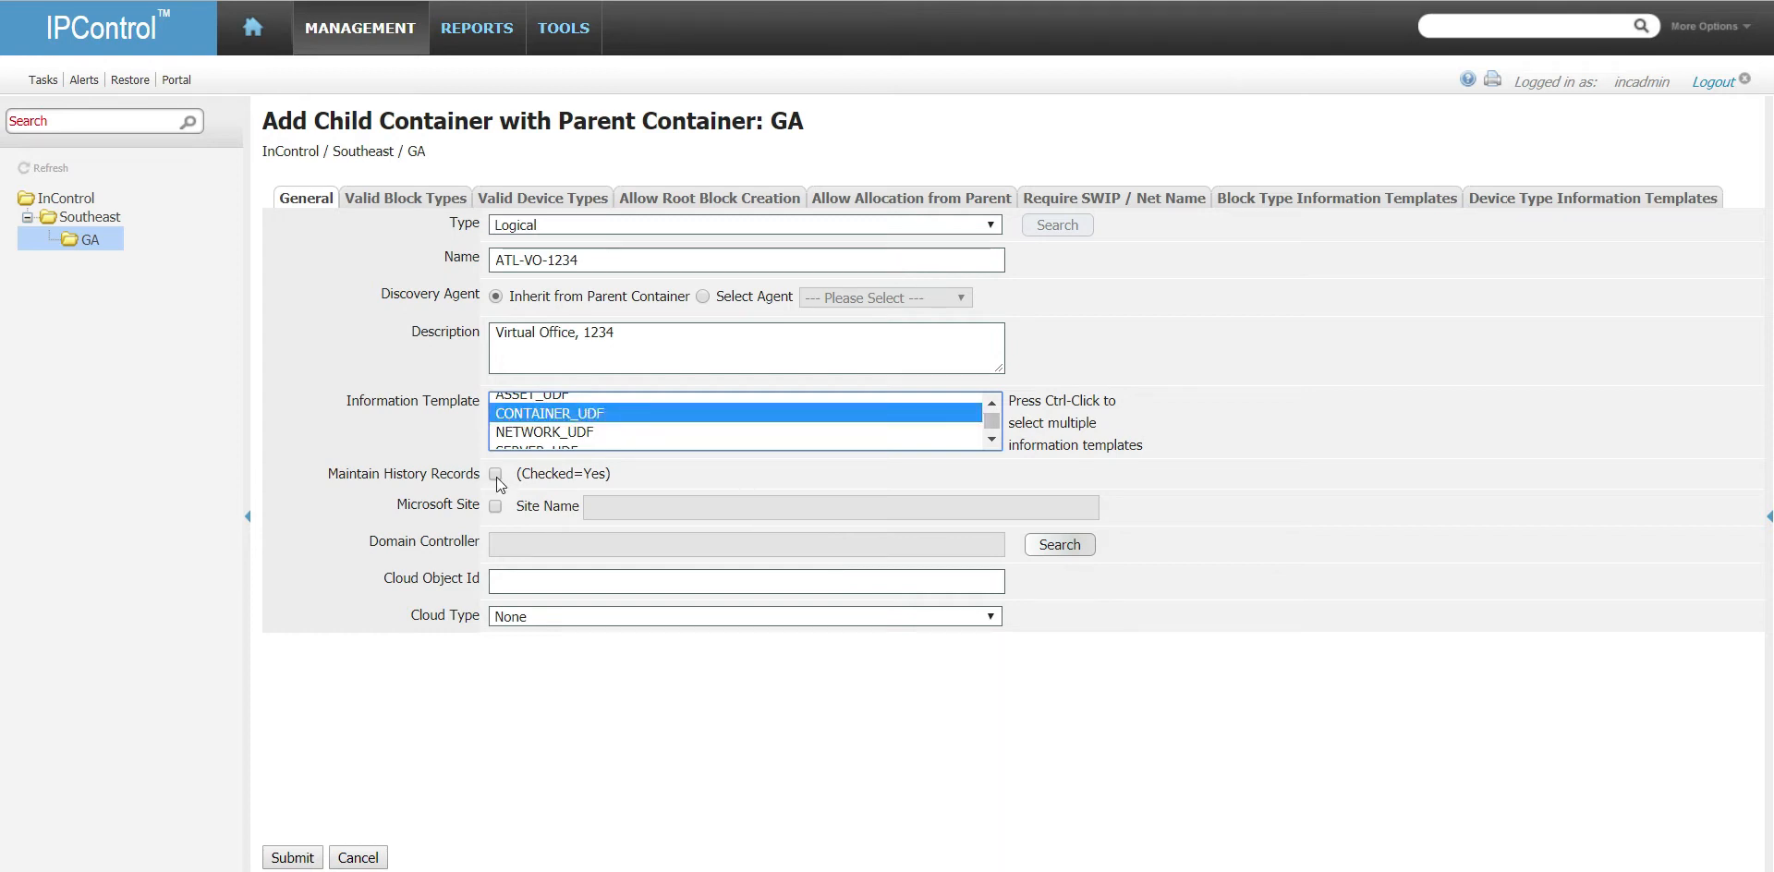
# - Restrict ATL-VO-1234's valid block types to DATA and WIRELESS, and allow allocation from the parent for PRIVATE only
pyautogui.click(406, 197)
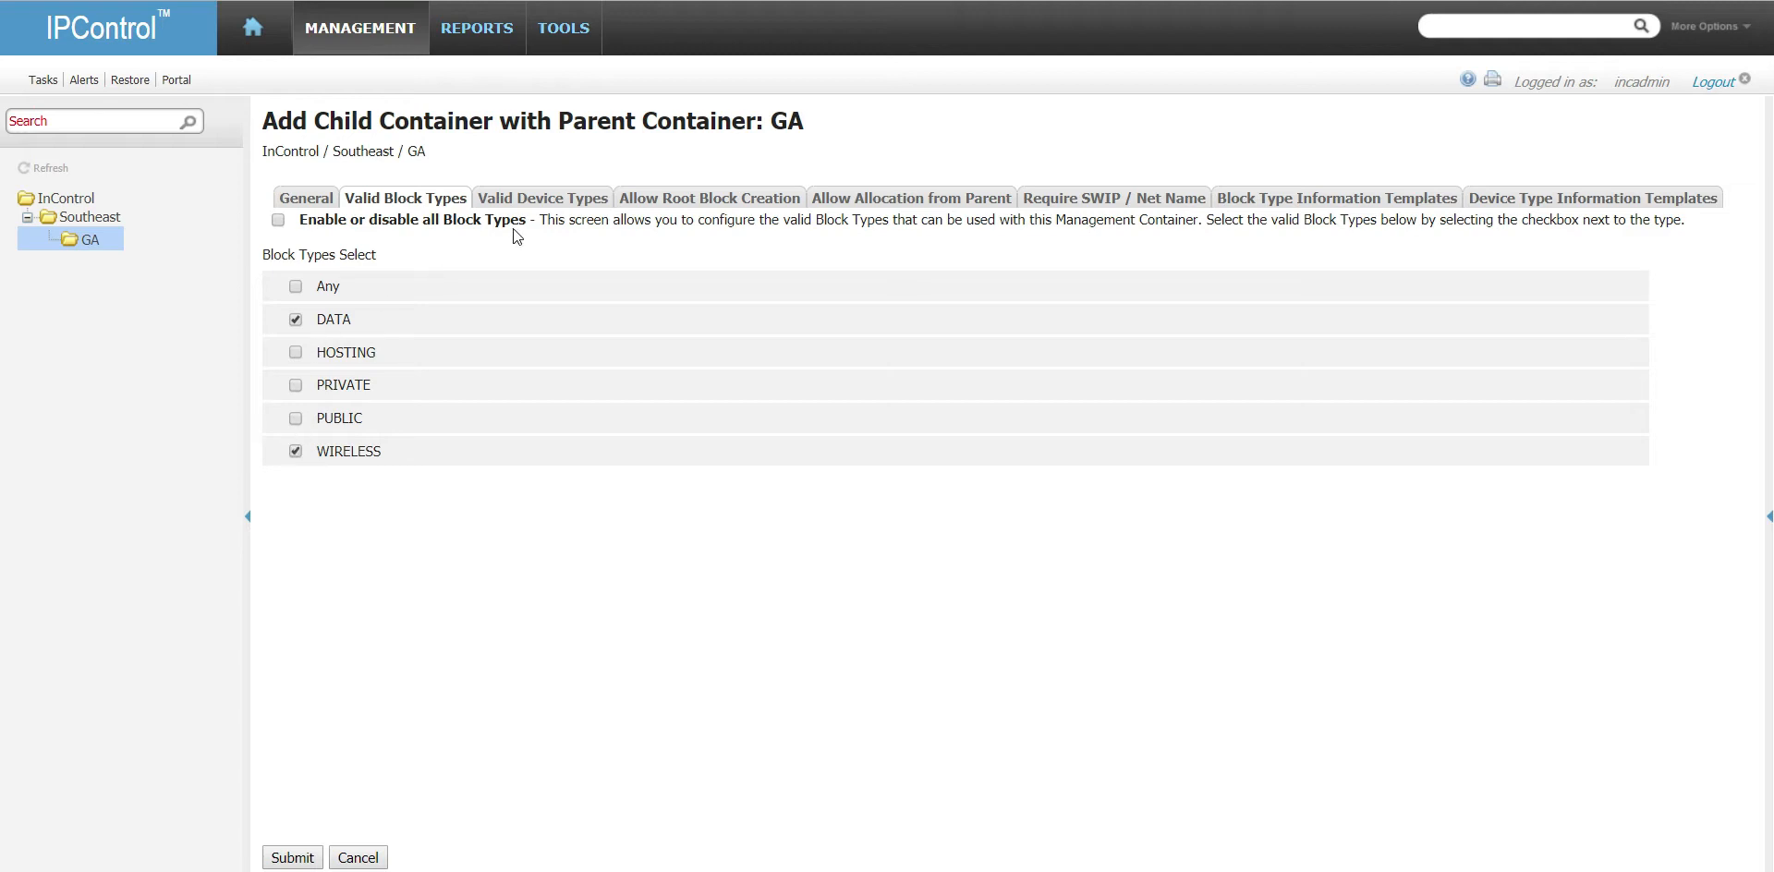
pyautogui.click(554, 200)
pyautogui.click(741, 198)
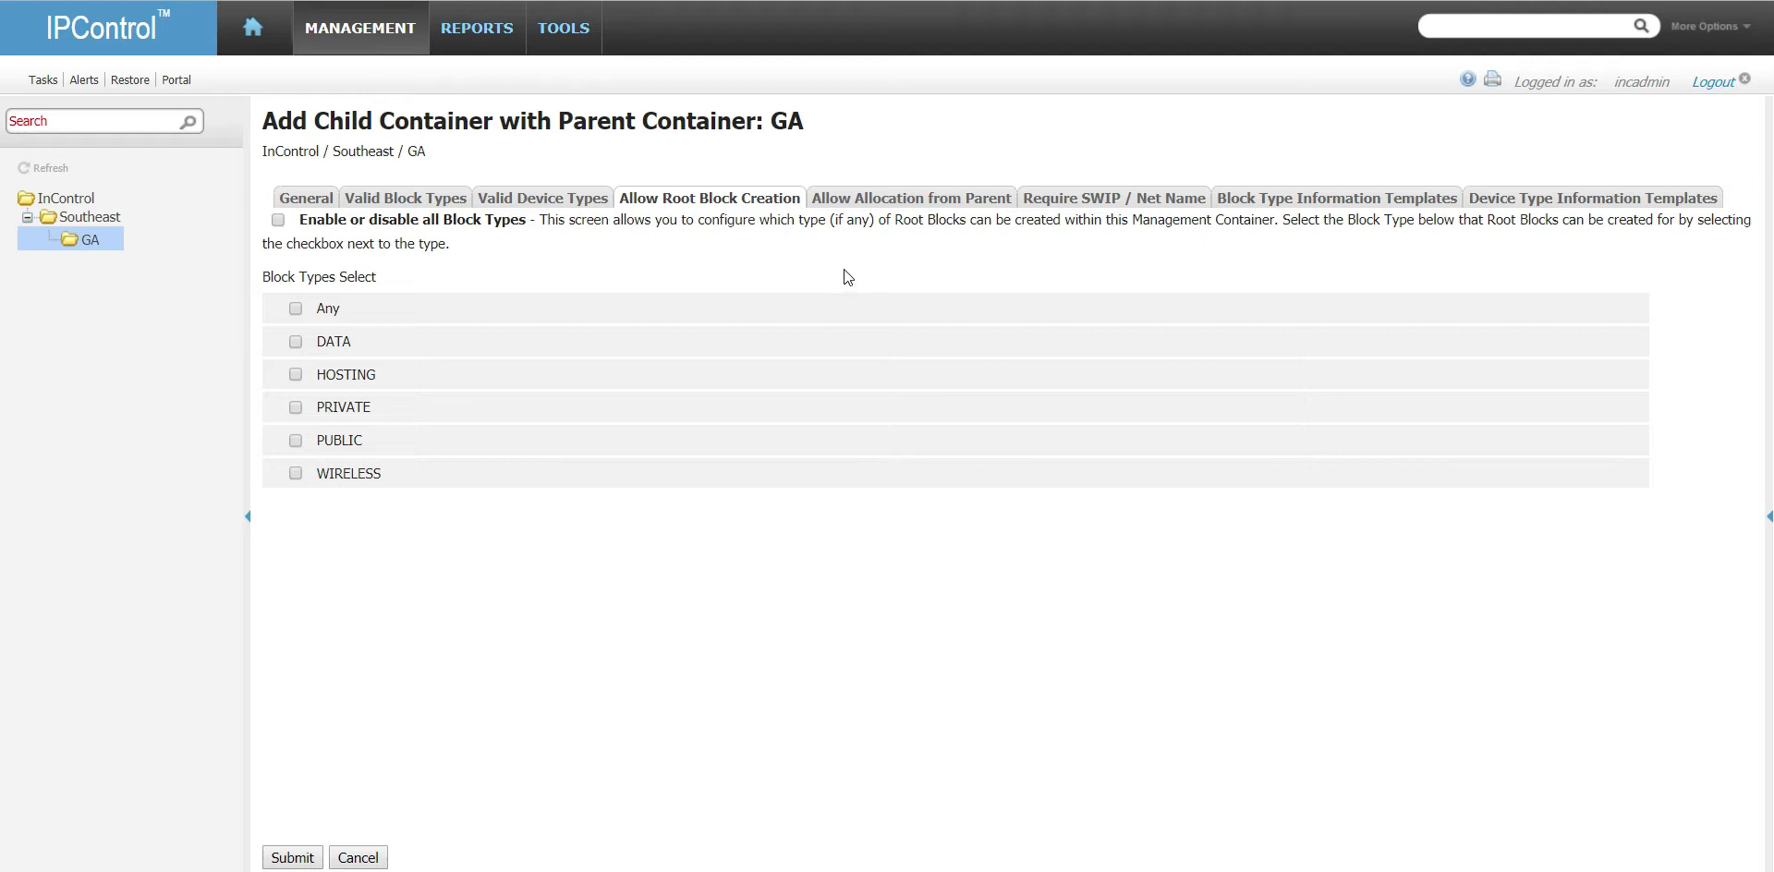
pyautogui.click(845, 200)
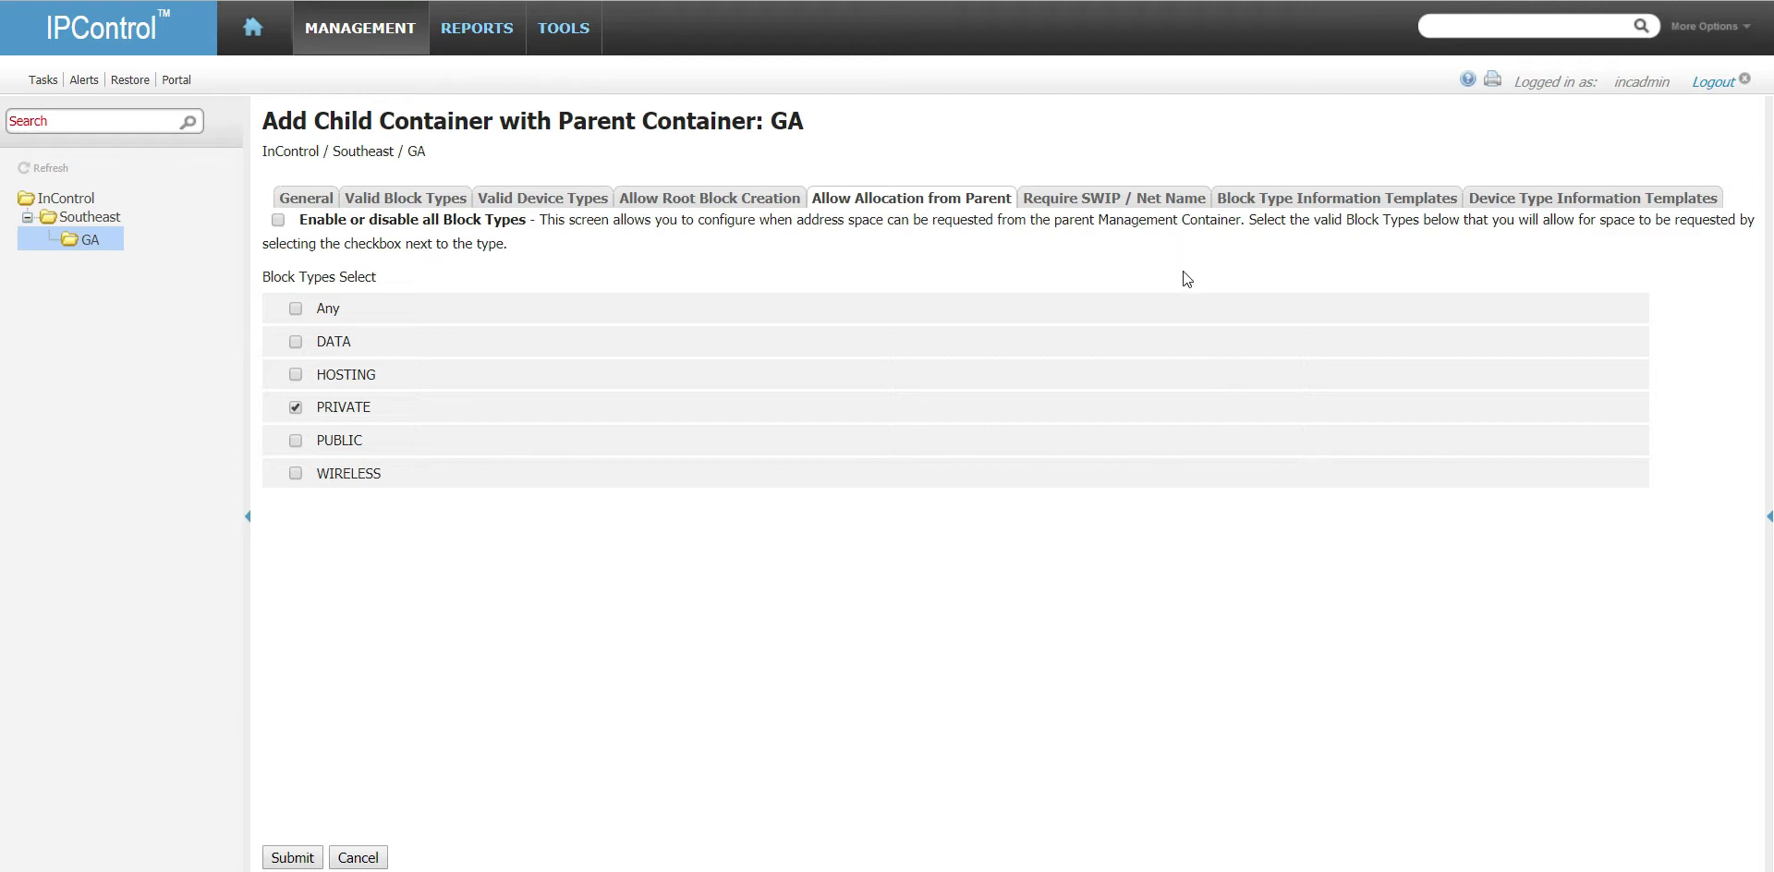
# - Assign the SUBNET_UDF information template to the DATA and WIRELESS block types
pyautogui.click(1335, 198)
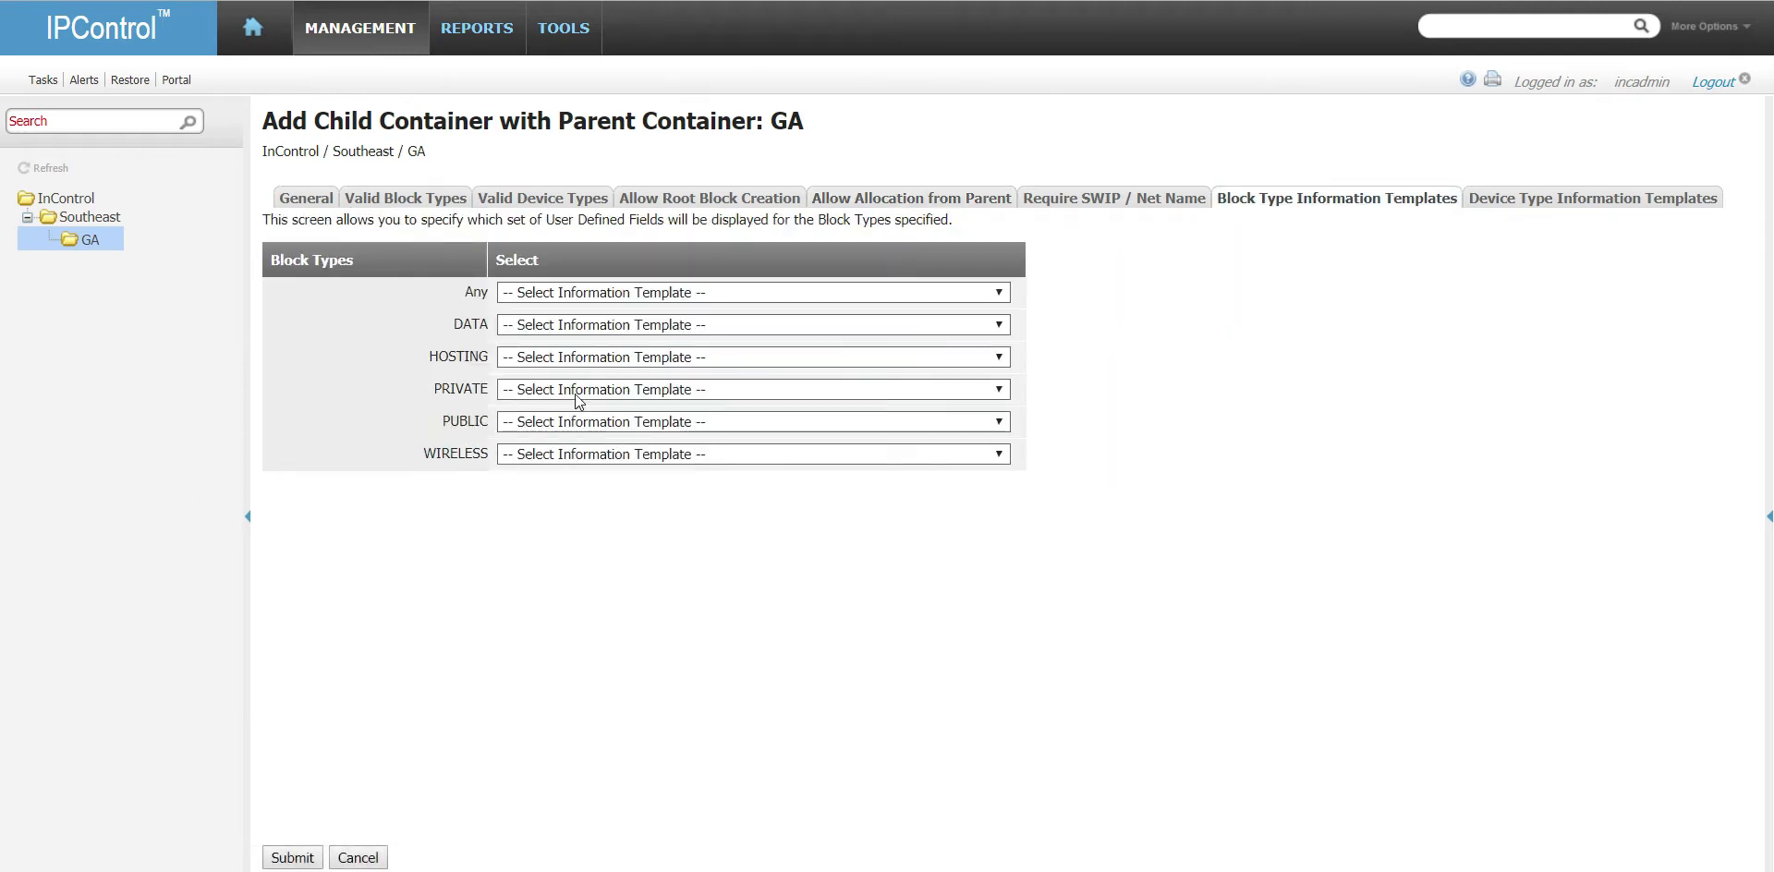
pyautogui.click(591, 325)
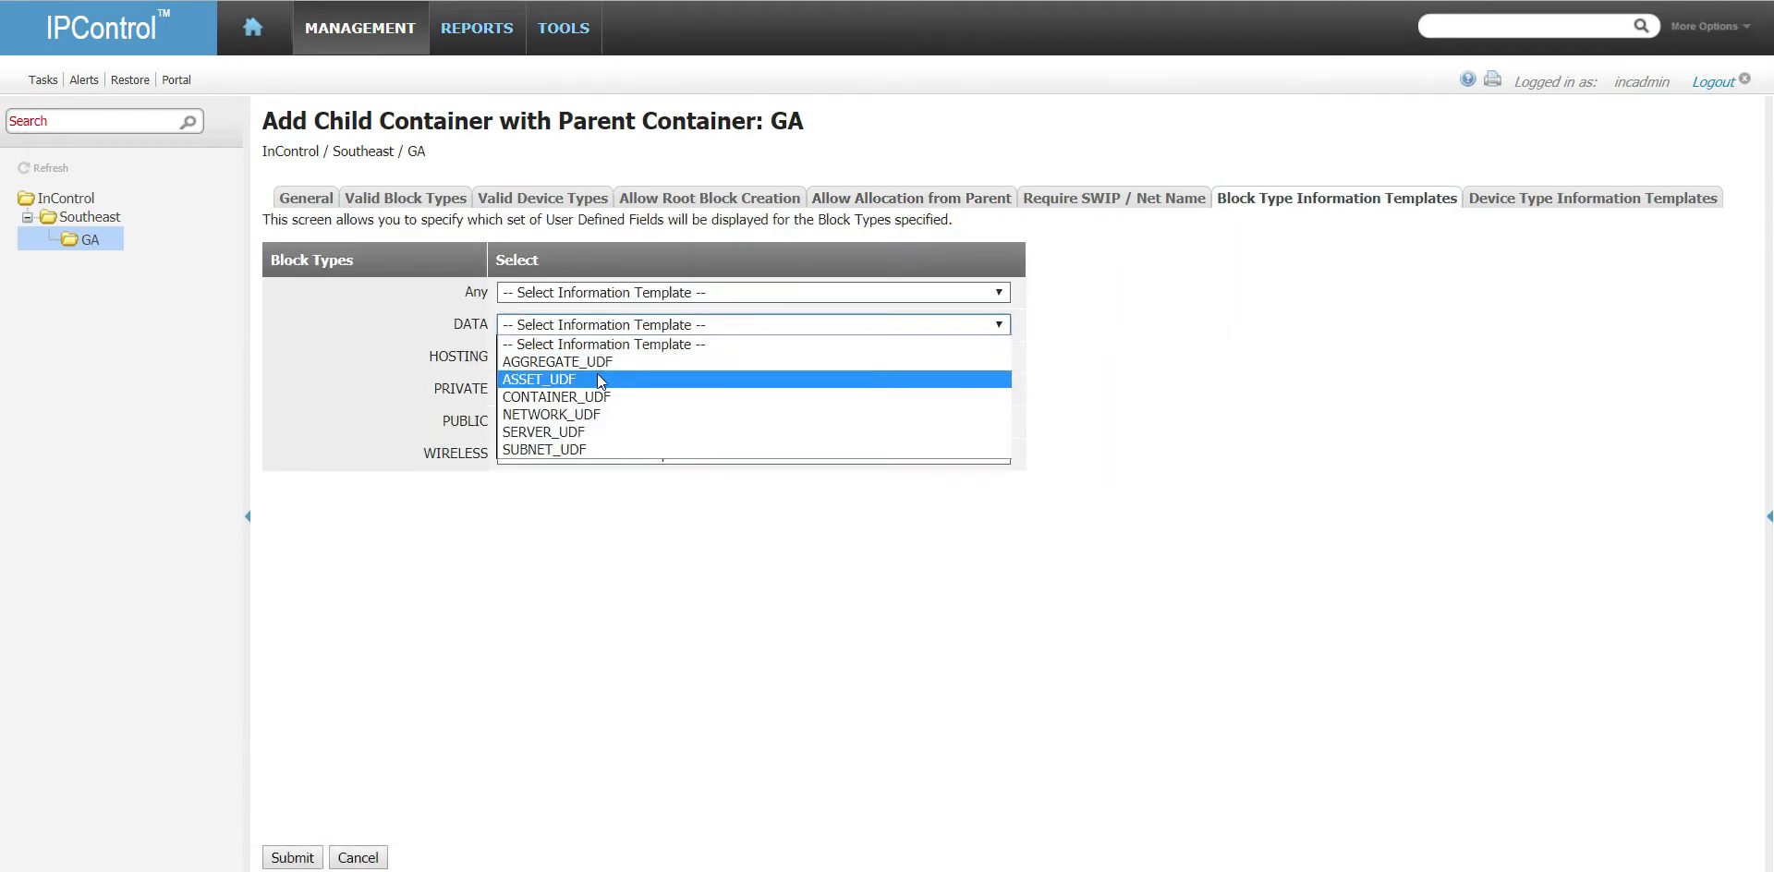
pyautogui.click(624, 449)
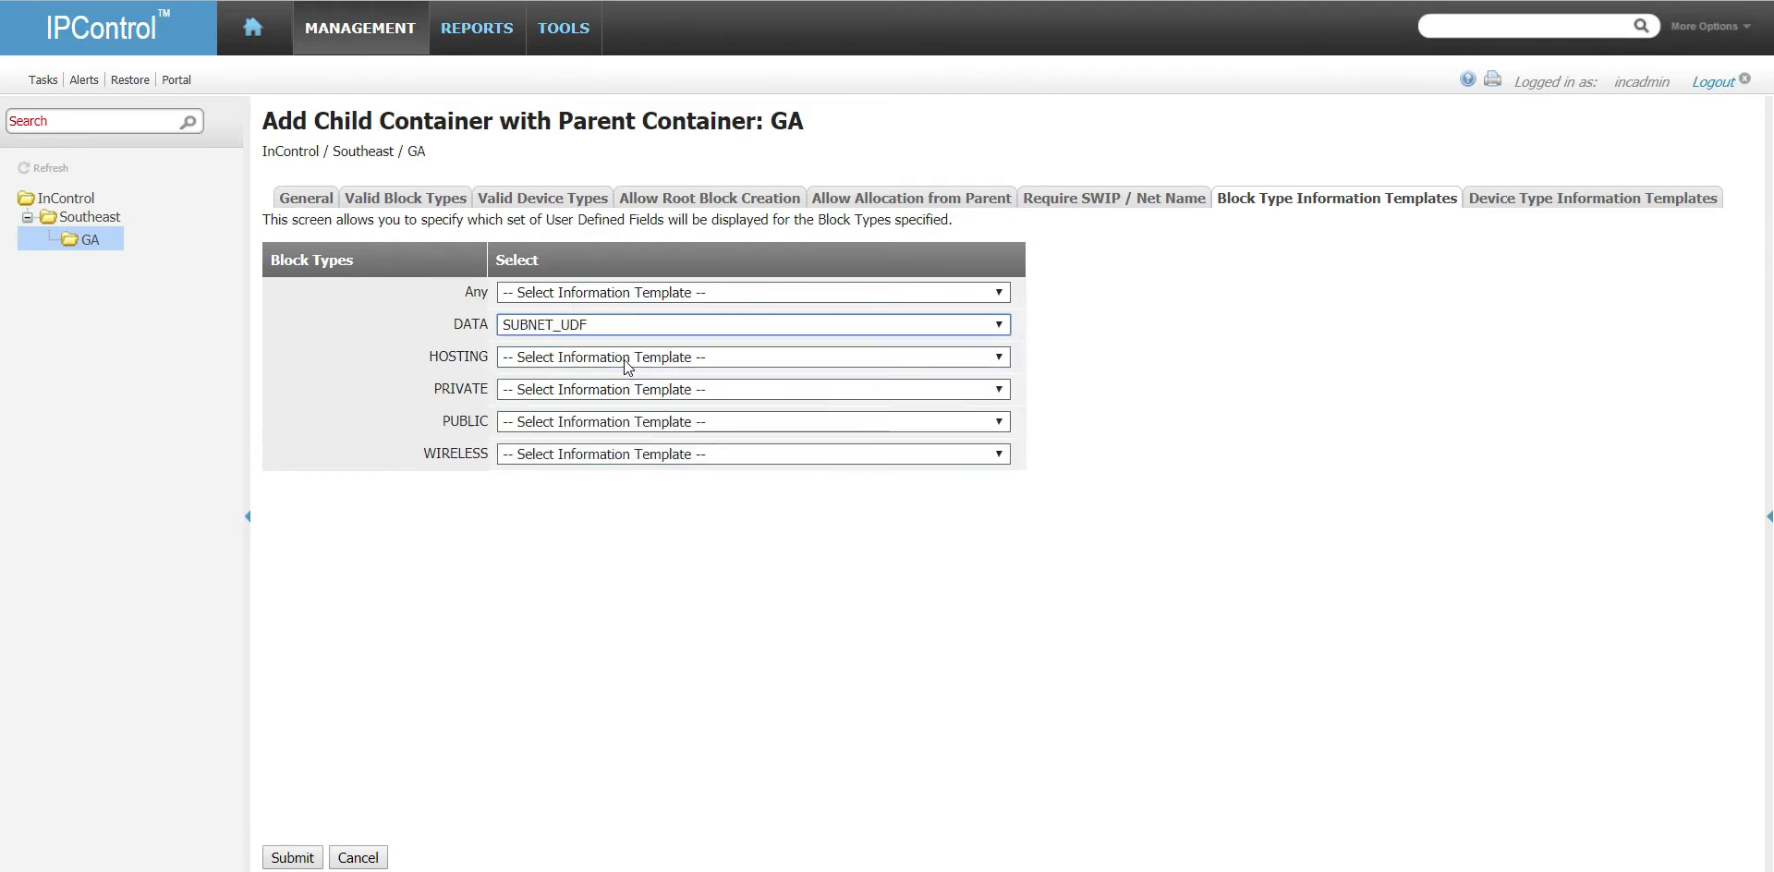
pyautogui.click(650, 452)
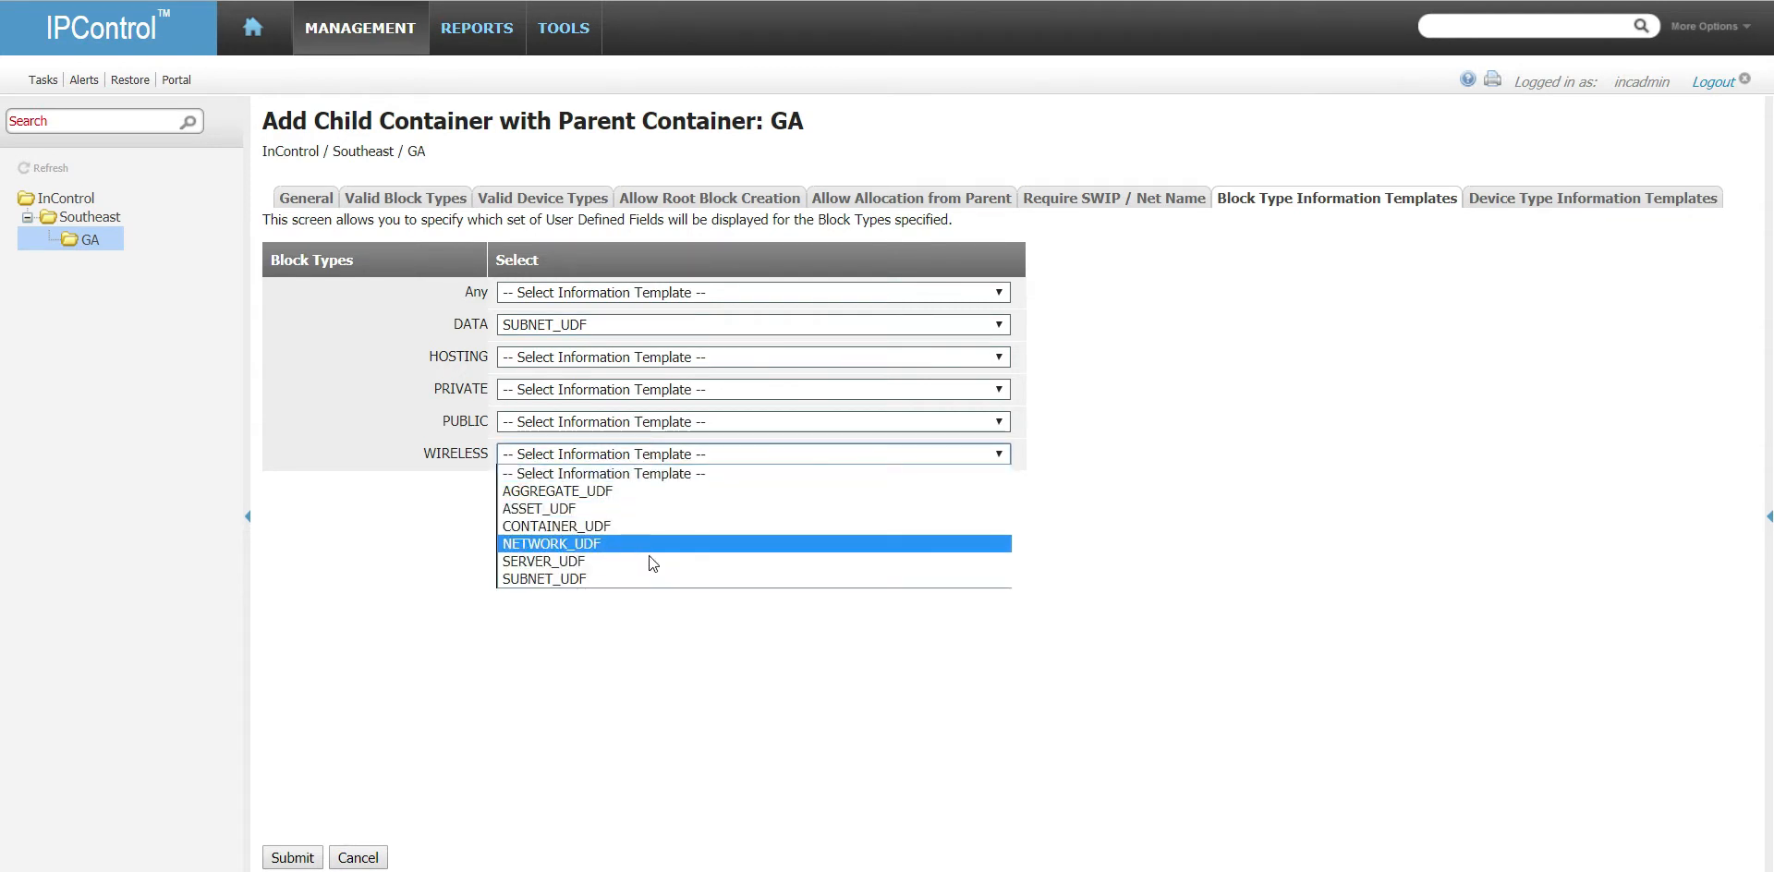
pyautogui.click(674, 577)
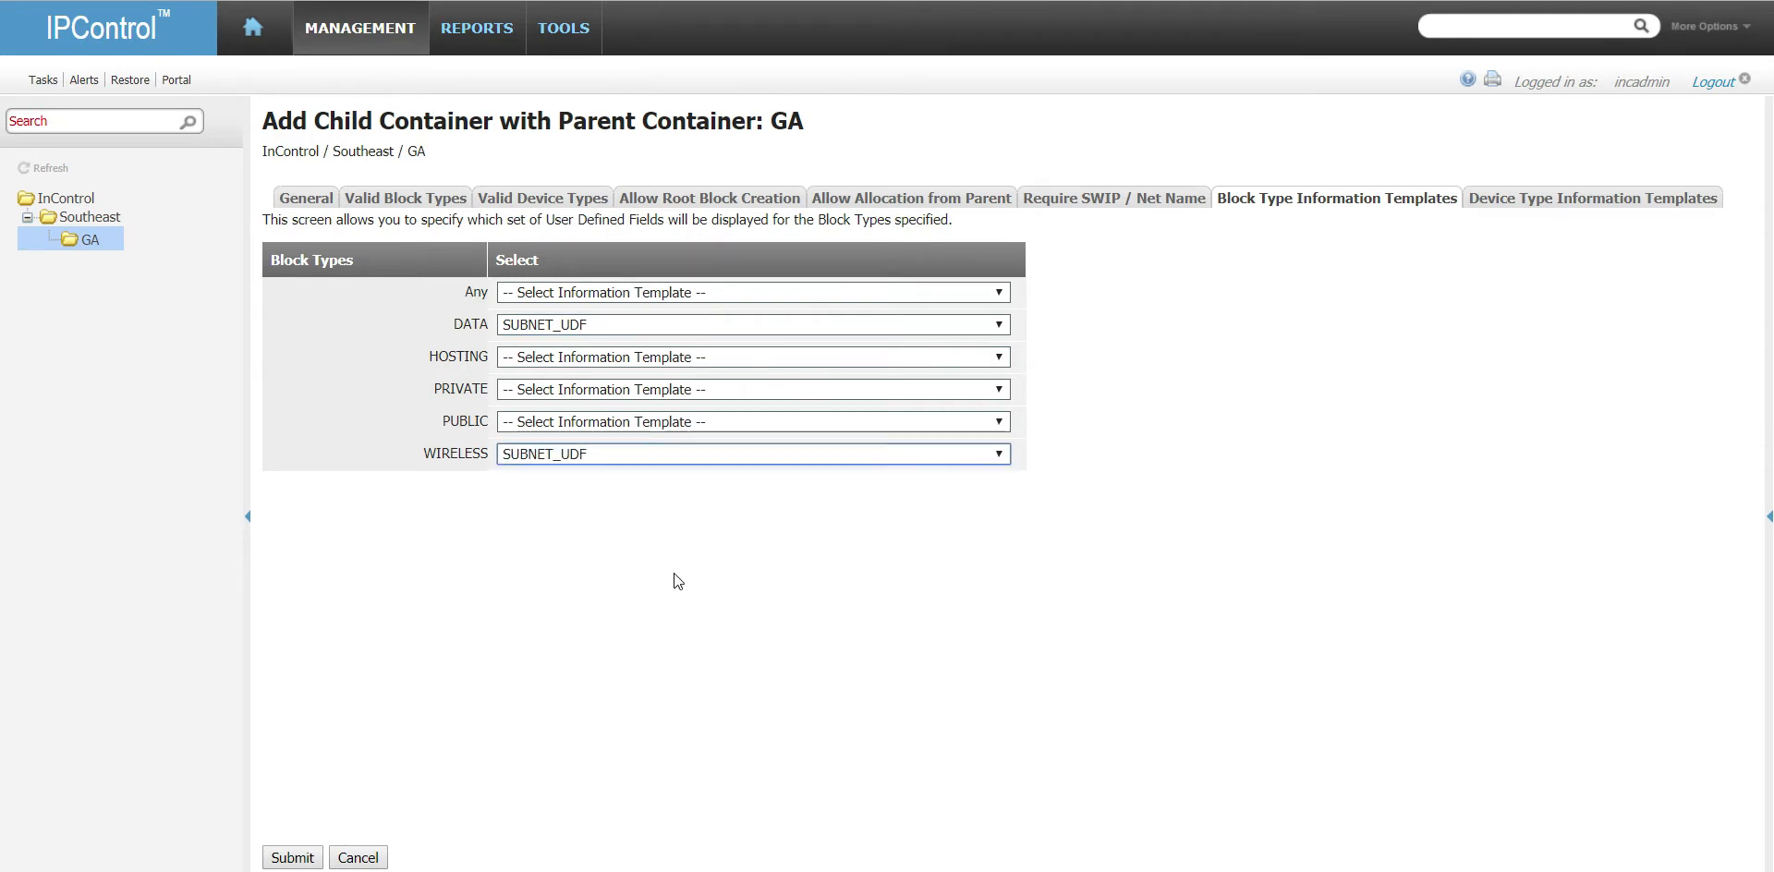
# - Assign the SERVER_UDF information template to the Server device type and ASSET_UDF to the Switch device type
pyautogui.click(1582, 205)
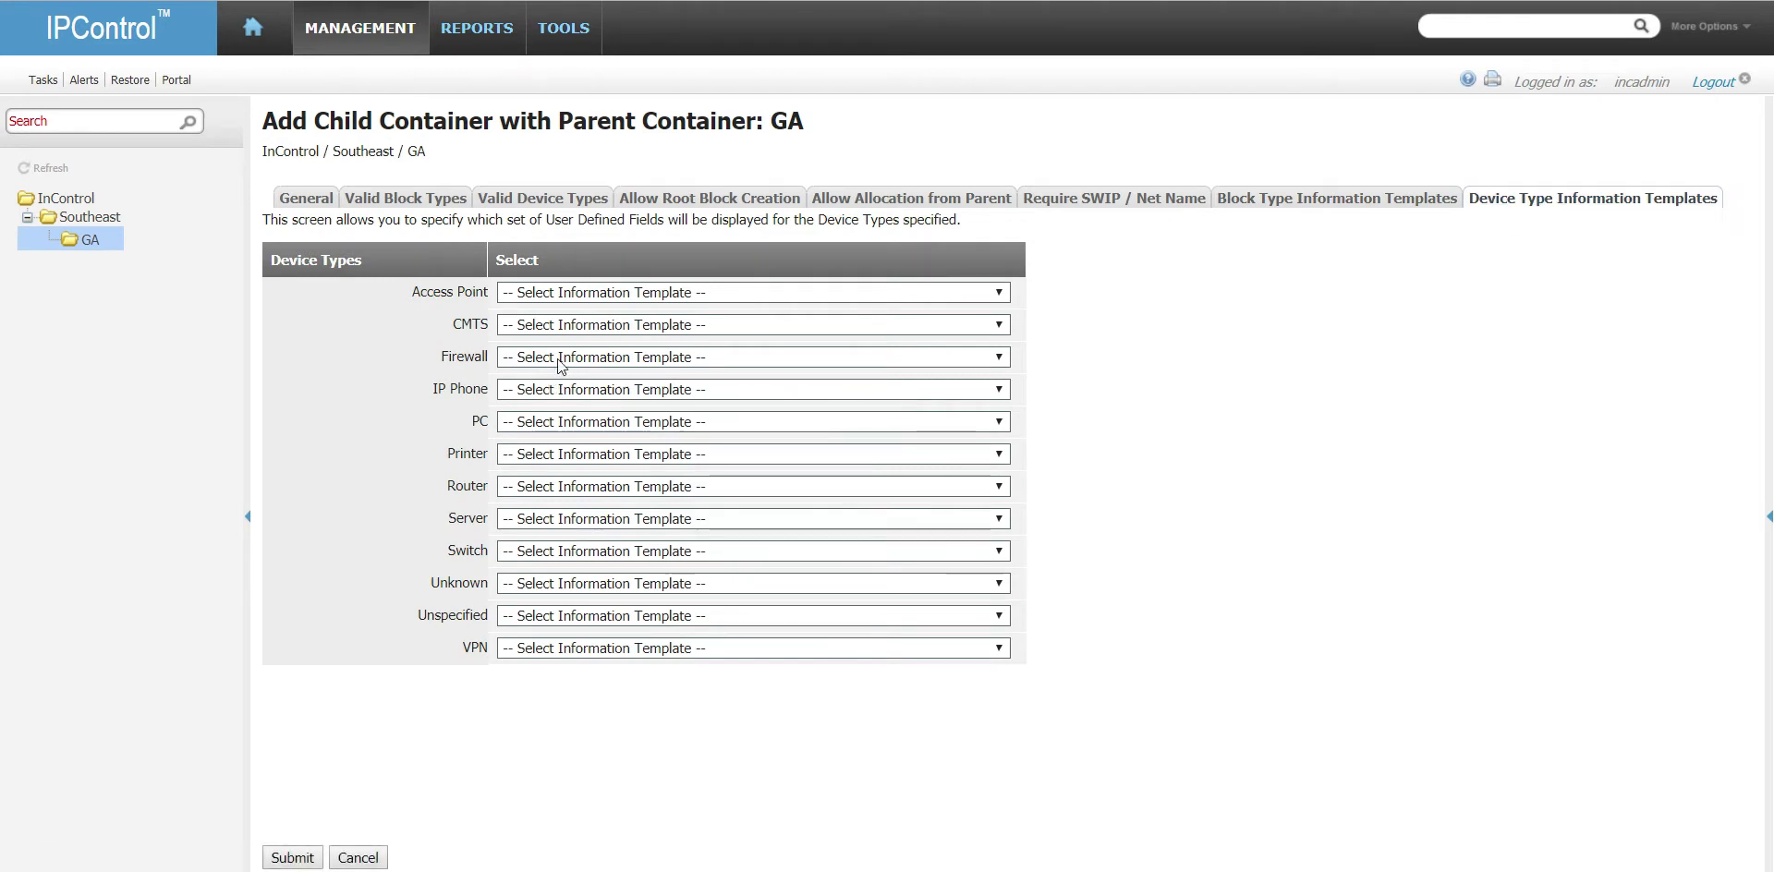
pyautogui.click(606, 518)
pyautogui.click(621, 625)
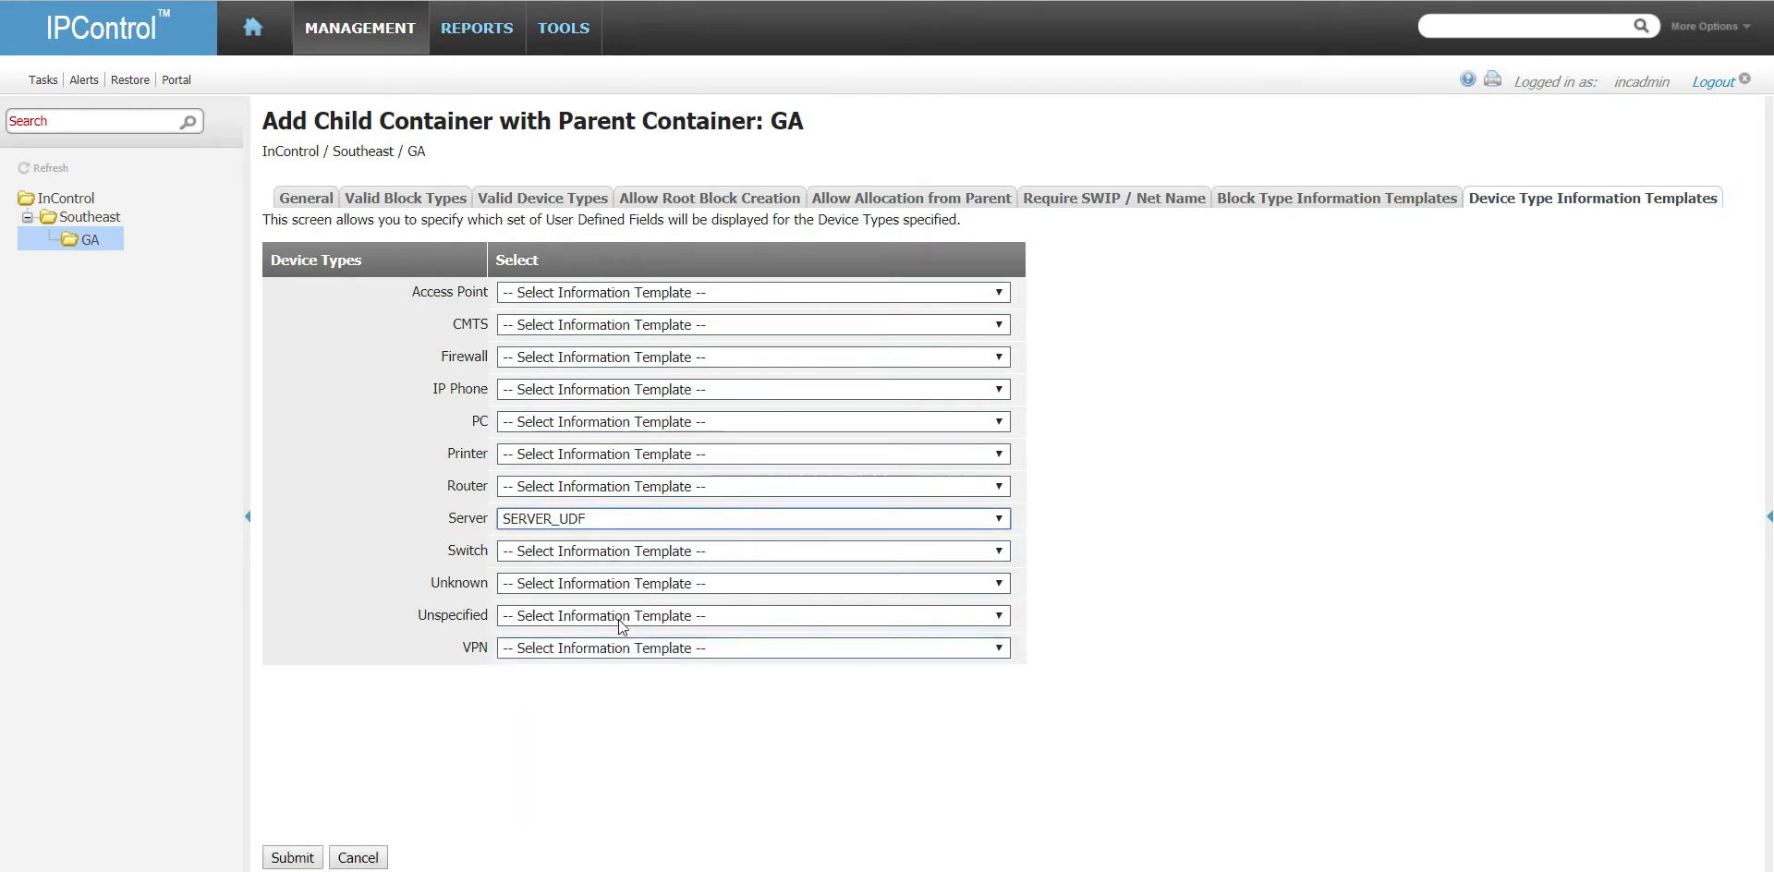
pyautogui.click(567, 551)
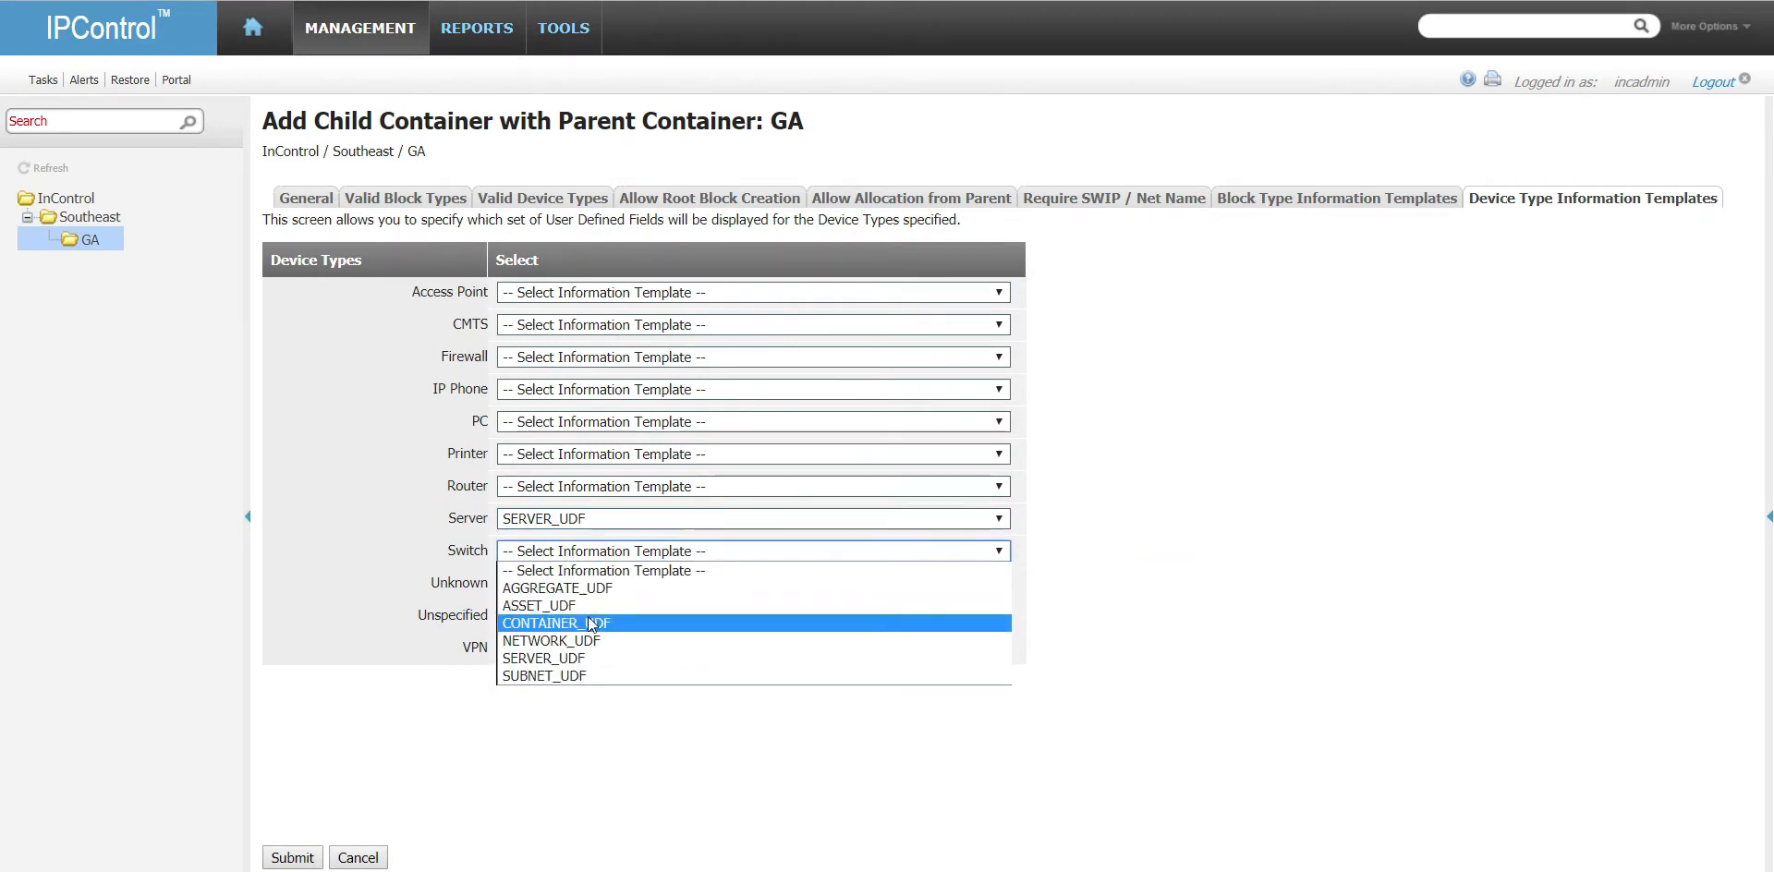
pyautogui.click(574, 599)
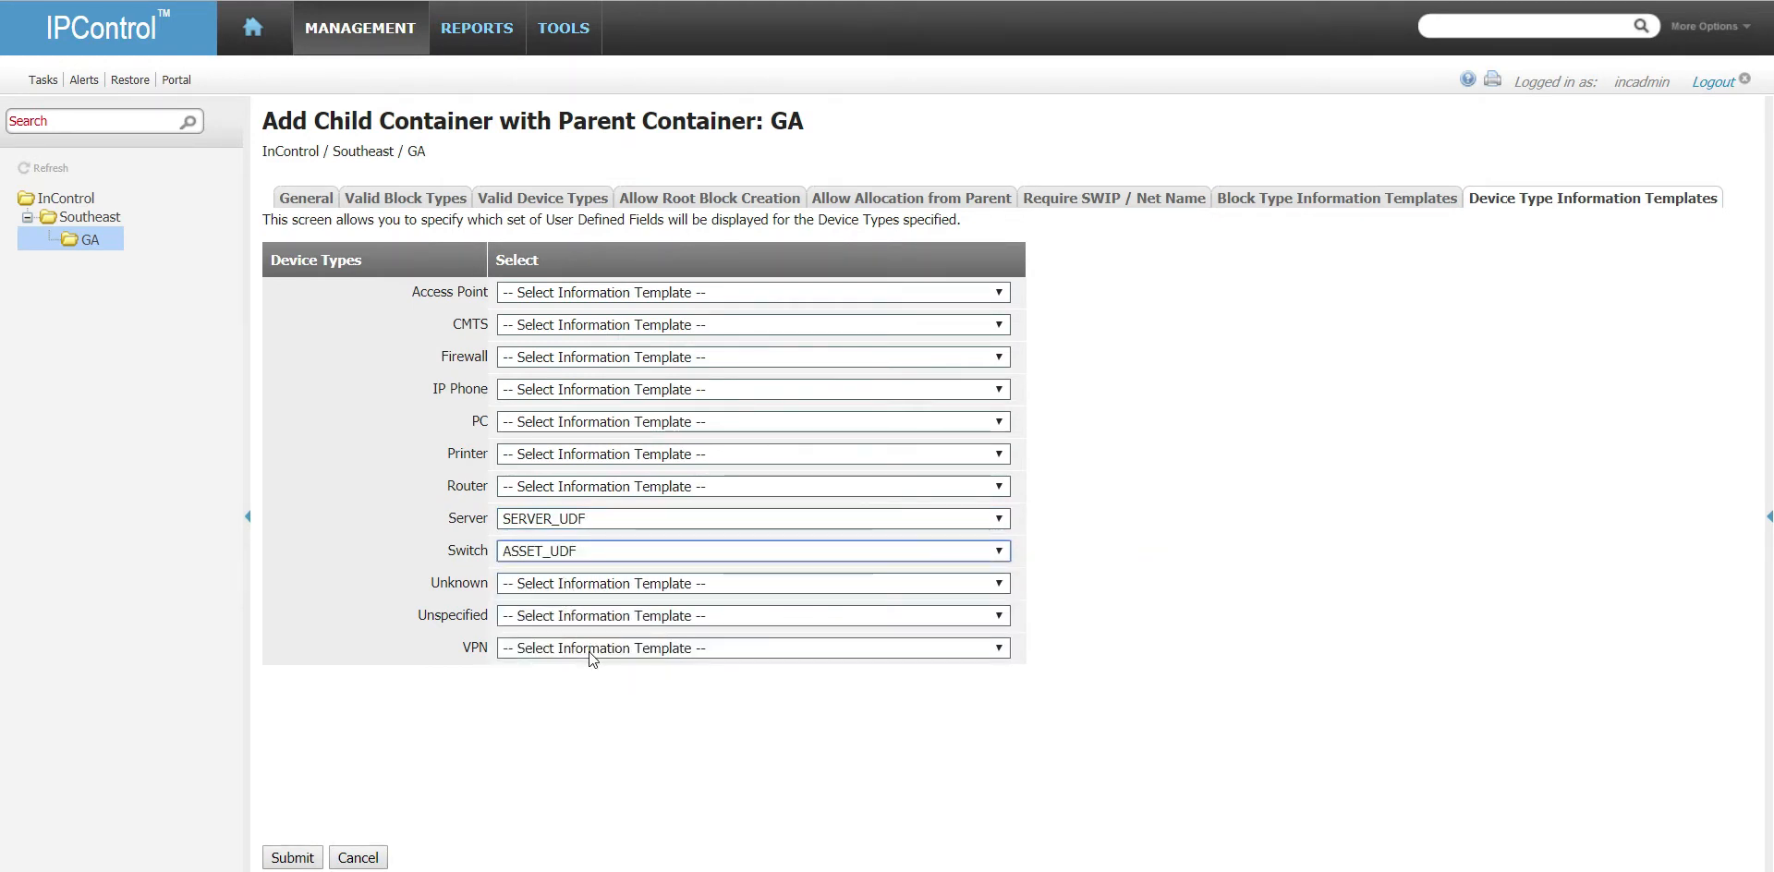
# - Assign ASSET_UDF to the VPN, Unspecified, Unknown and Router device types, and submit the ATL-VO-1234 container
pyautogui.click(589, 649)
pyautogui.click(580, 617)
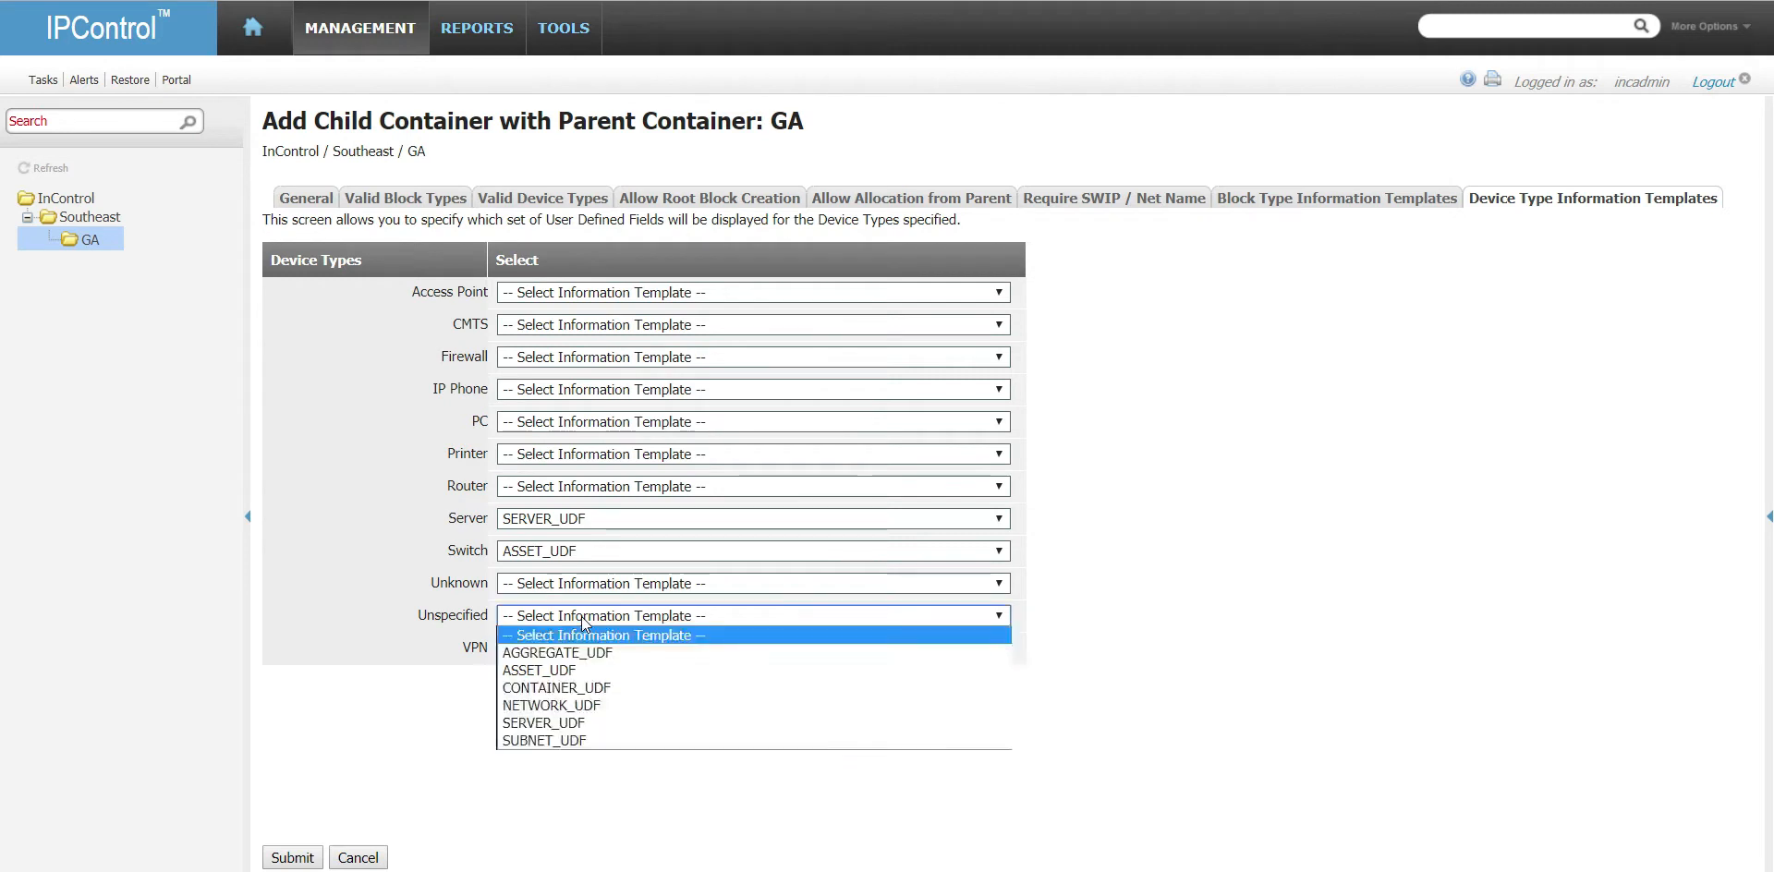
pyautogui.click(590, 666)
pyautogui.click(591, 583)
pyautogui.click(592, 637)
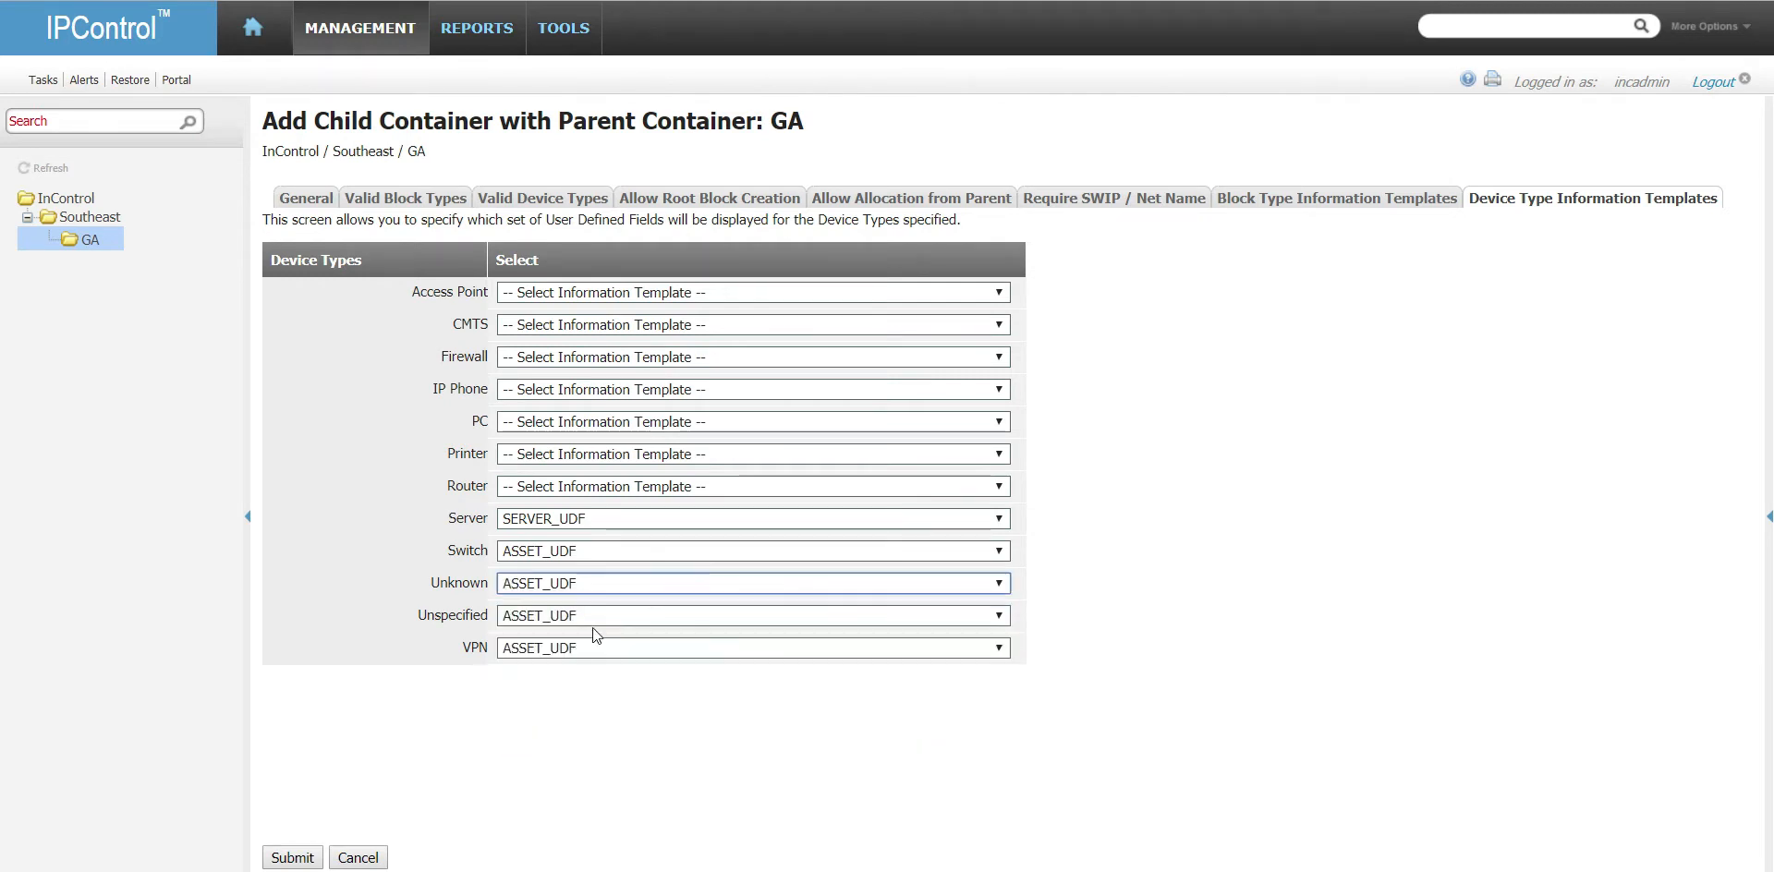
pyautogui.click(578, 487)
pyautogui.click(586, 542)
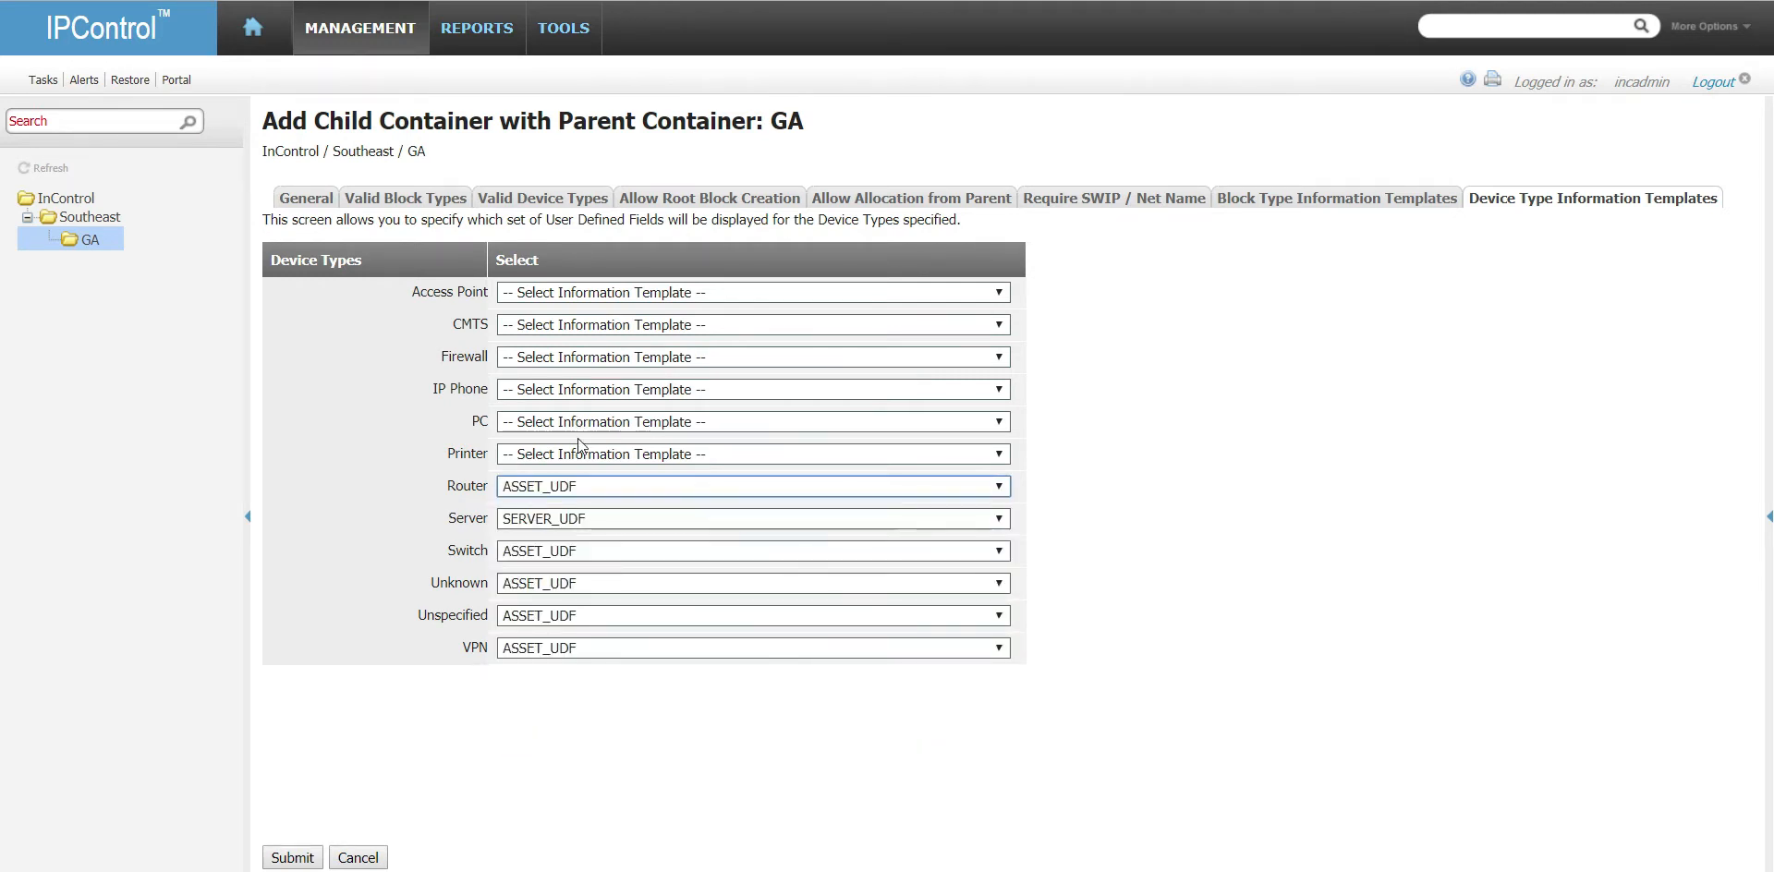
pyautogui.click(582, 452)
pyautogui.click(582, 452)
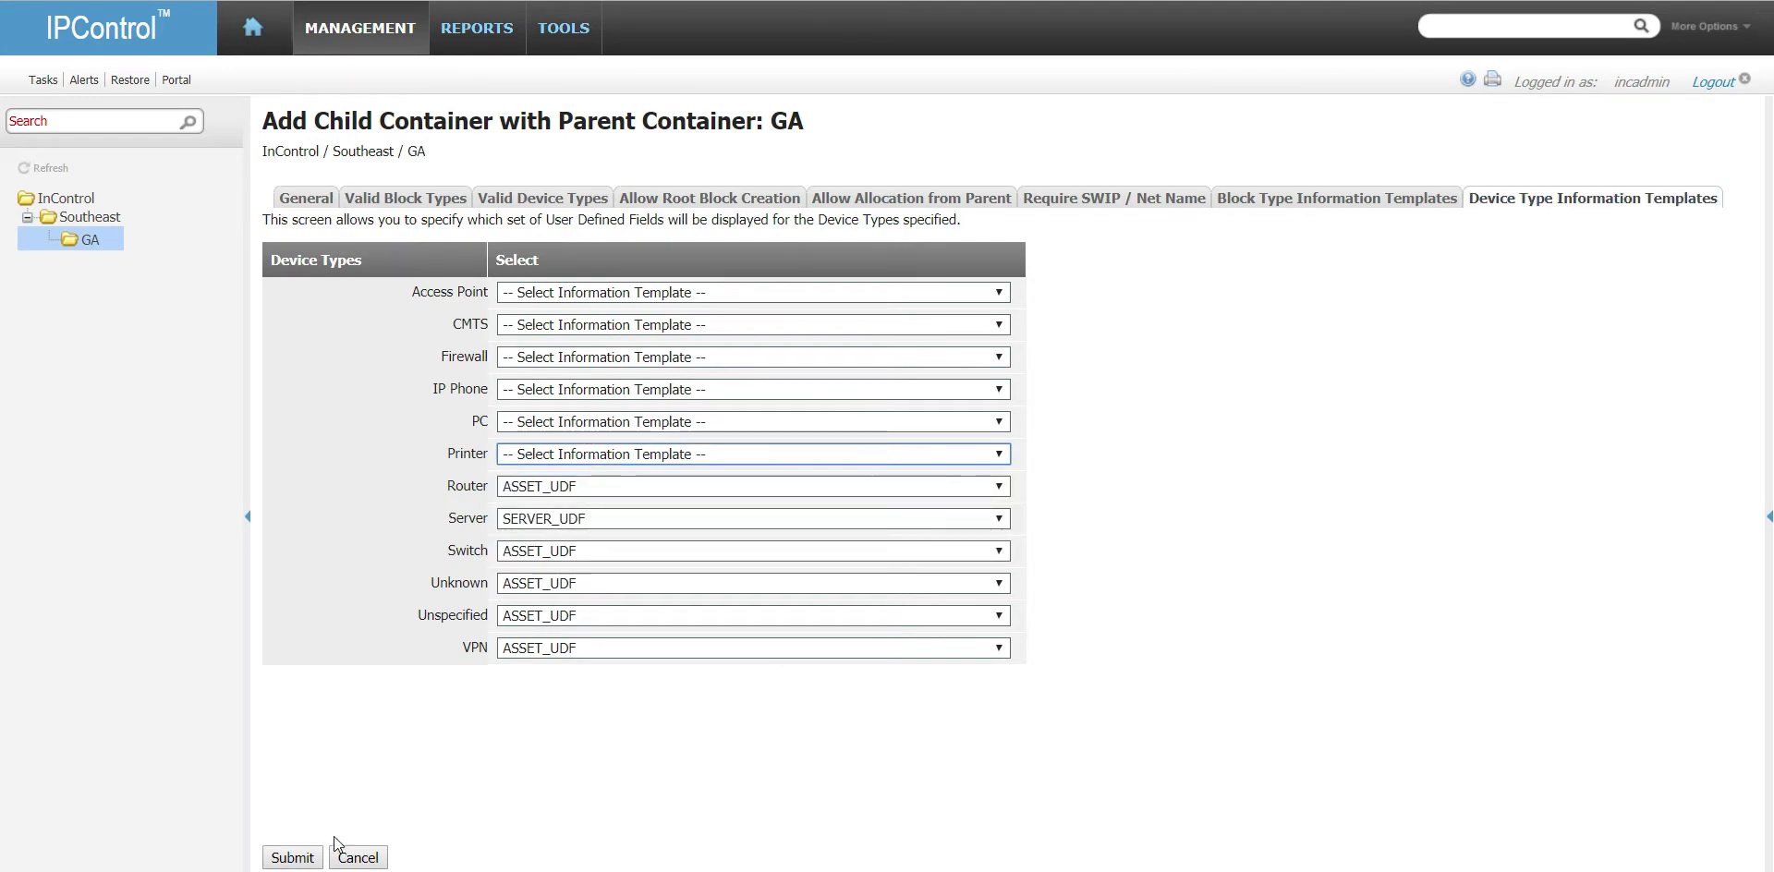
pyautogui.click(292, 857)
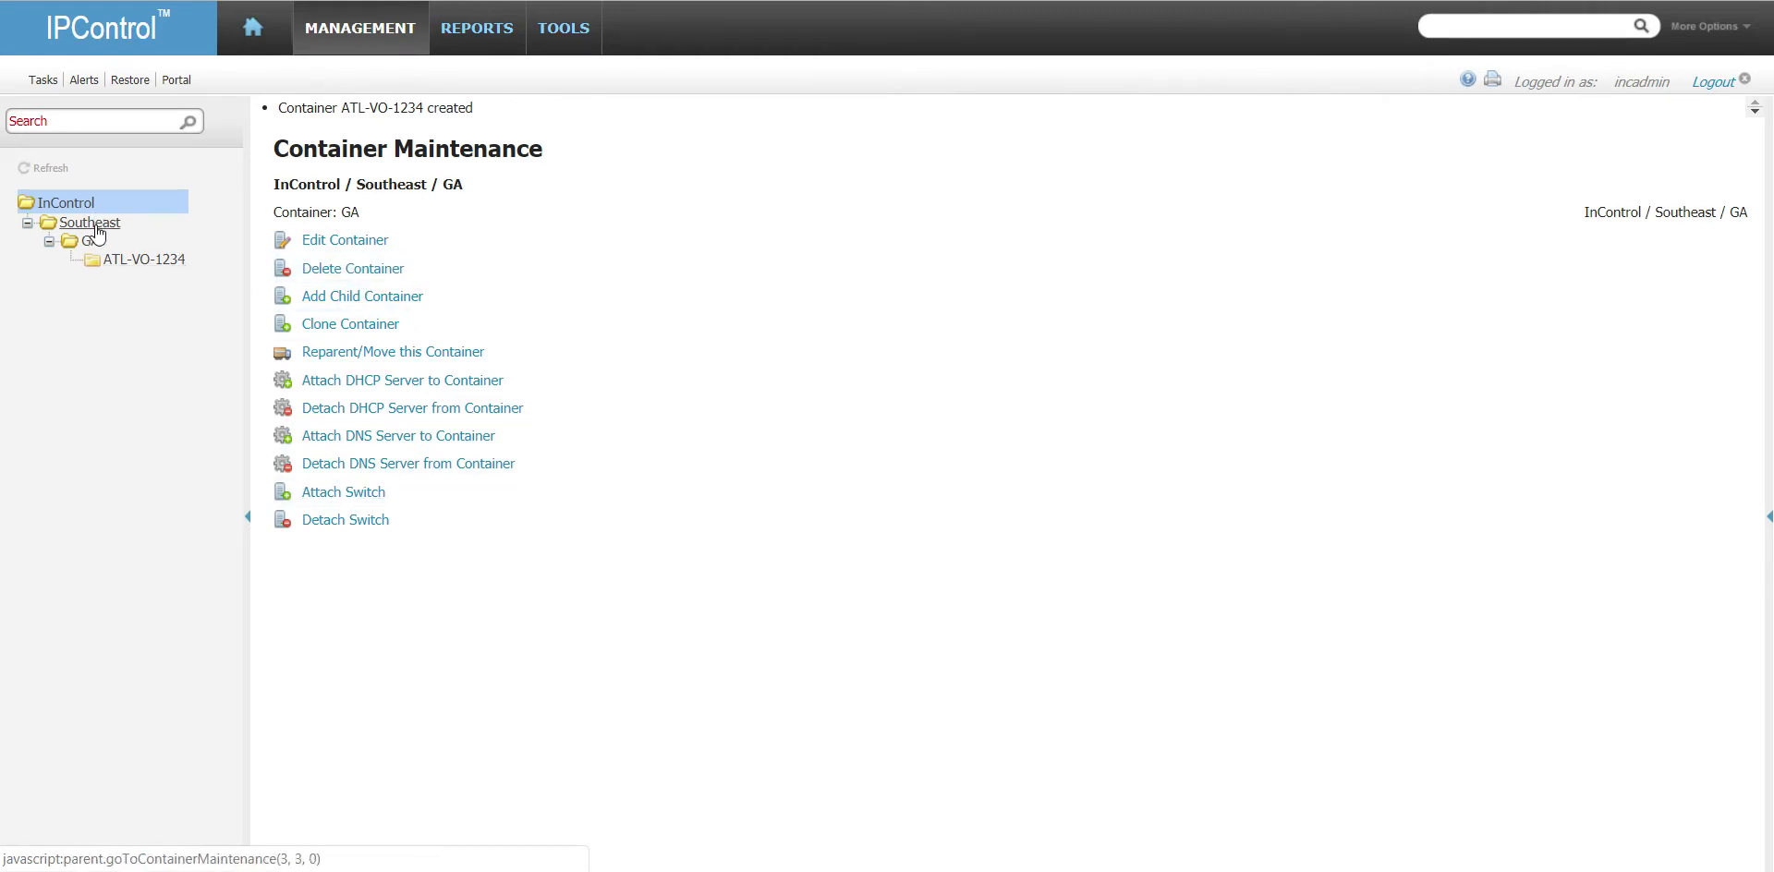
pyautogui.click(143, 260)
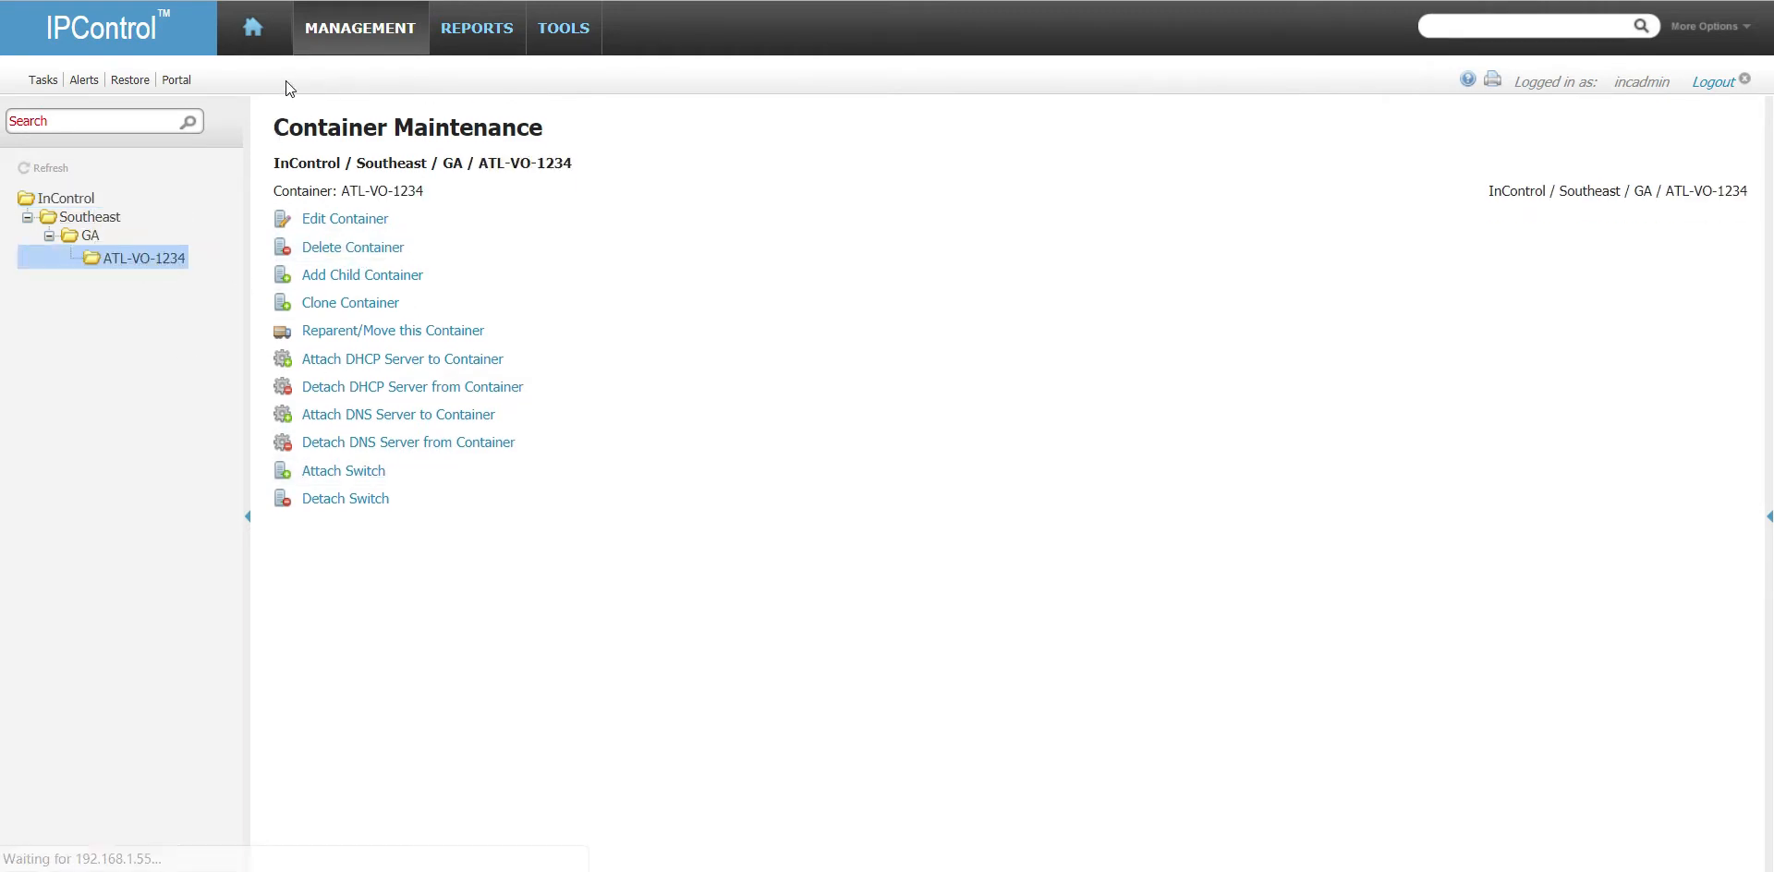
pyautogui.moveTo(349, 35)
pyautogui.click(393, 122)
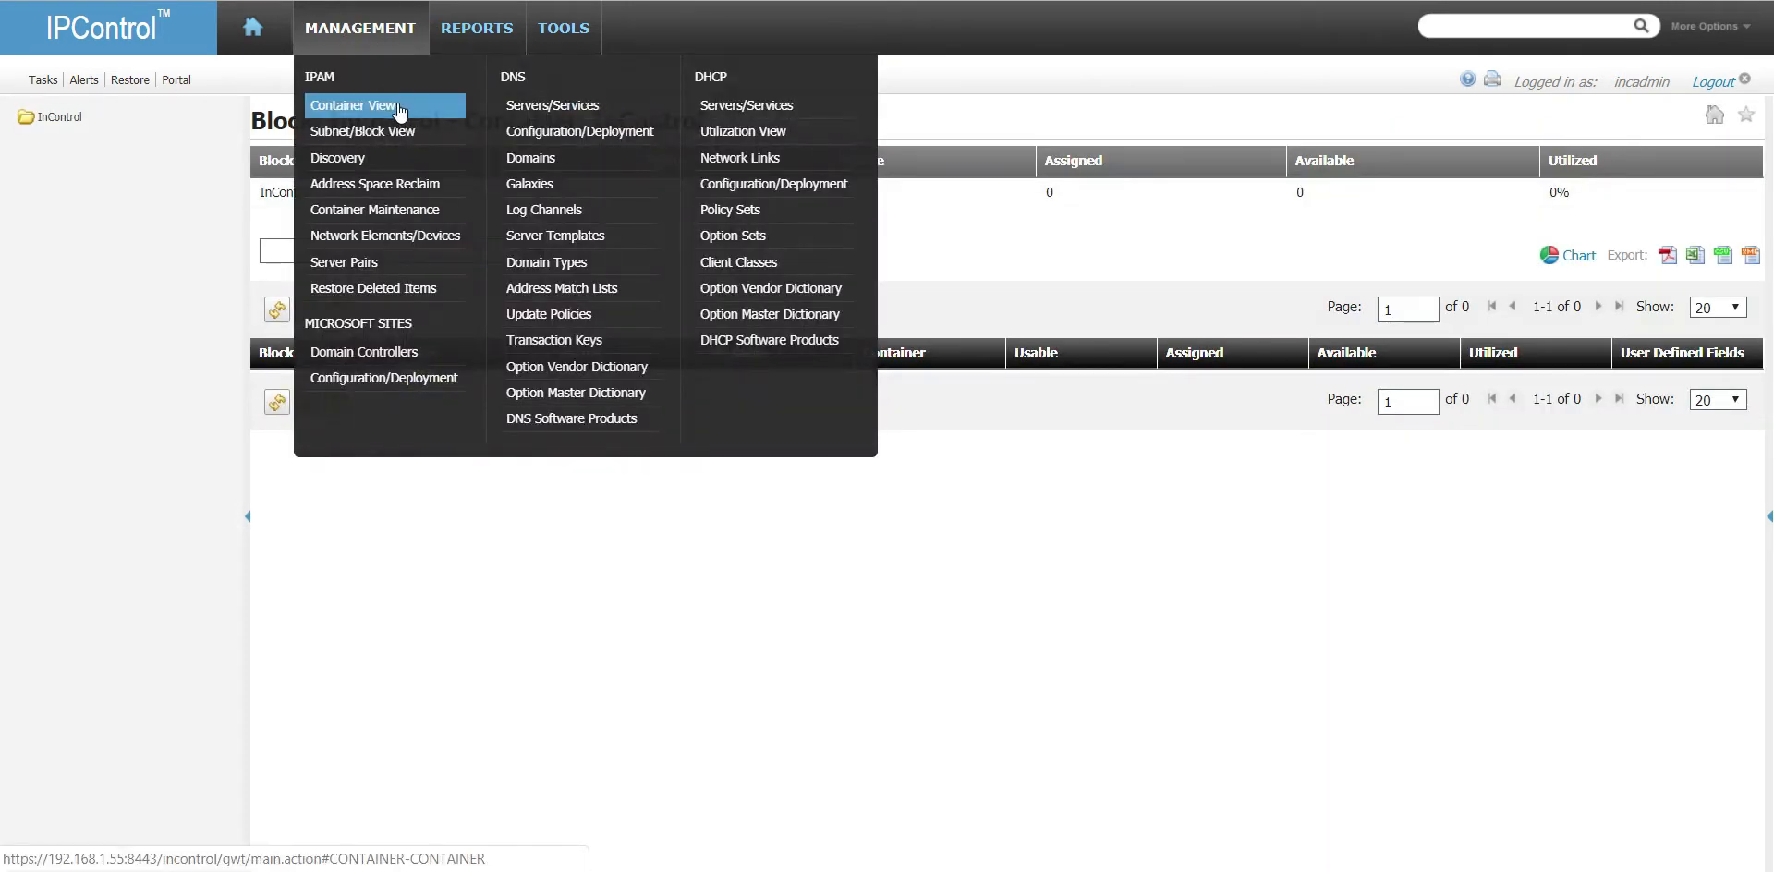
pyautogui.click(399, 111)
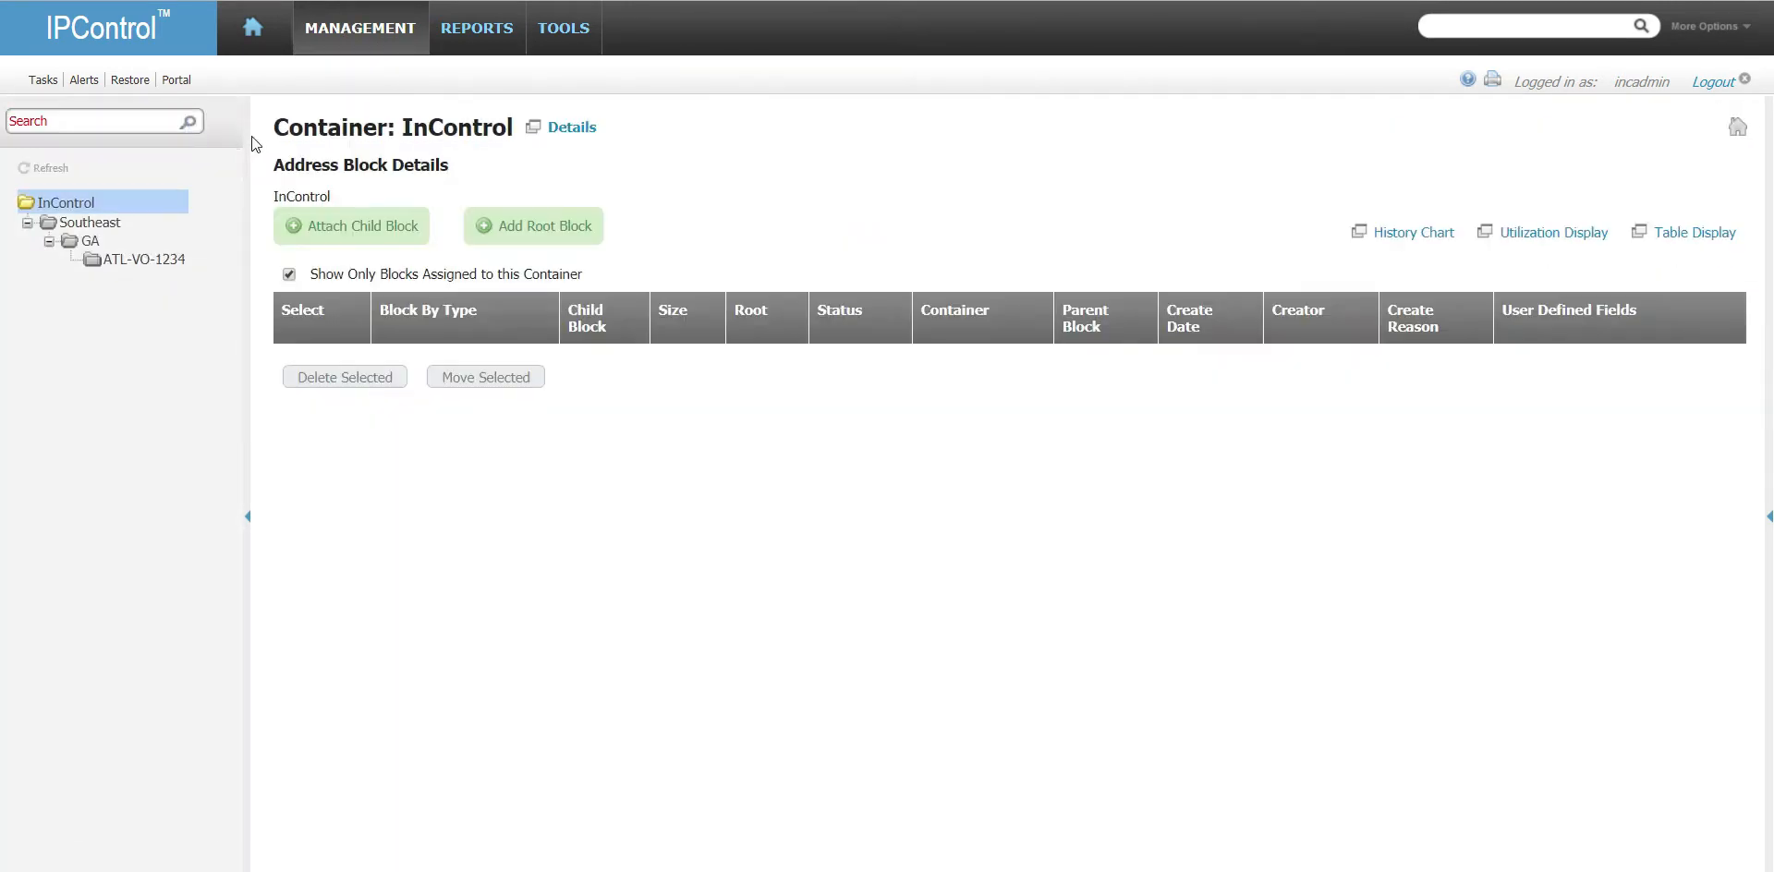
pyautogui.click(553, 228)
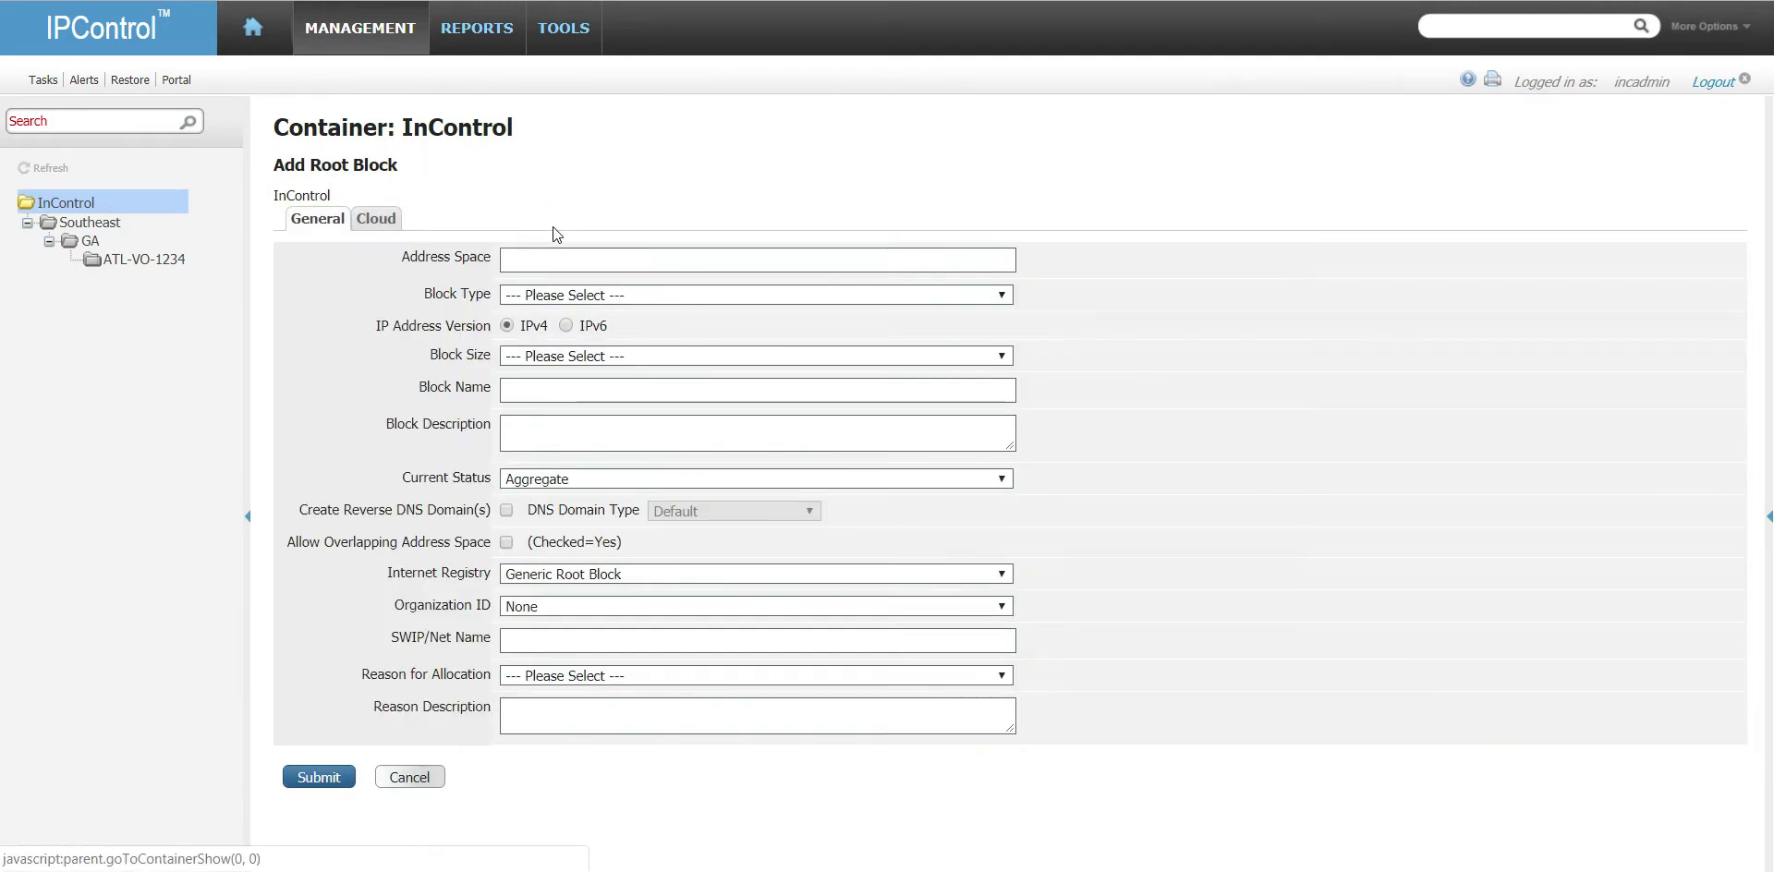
pyautogui.click(586, 256)
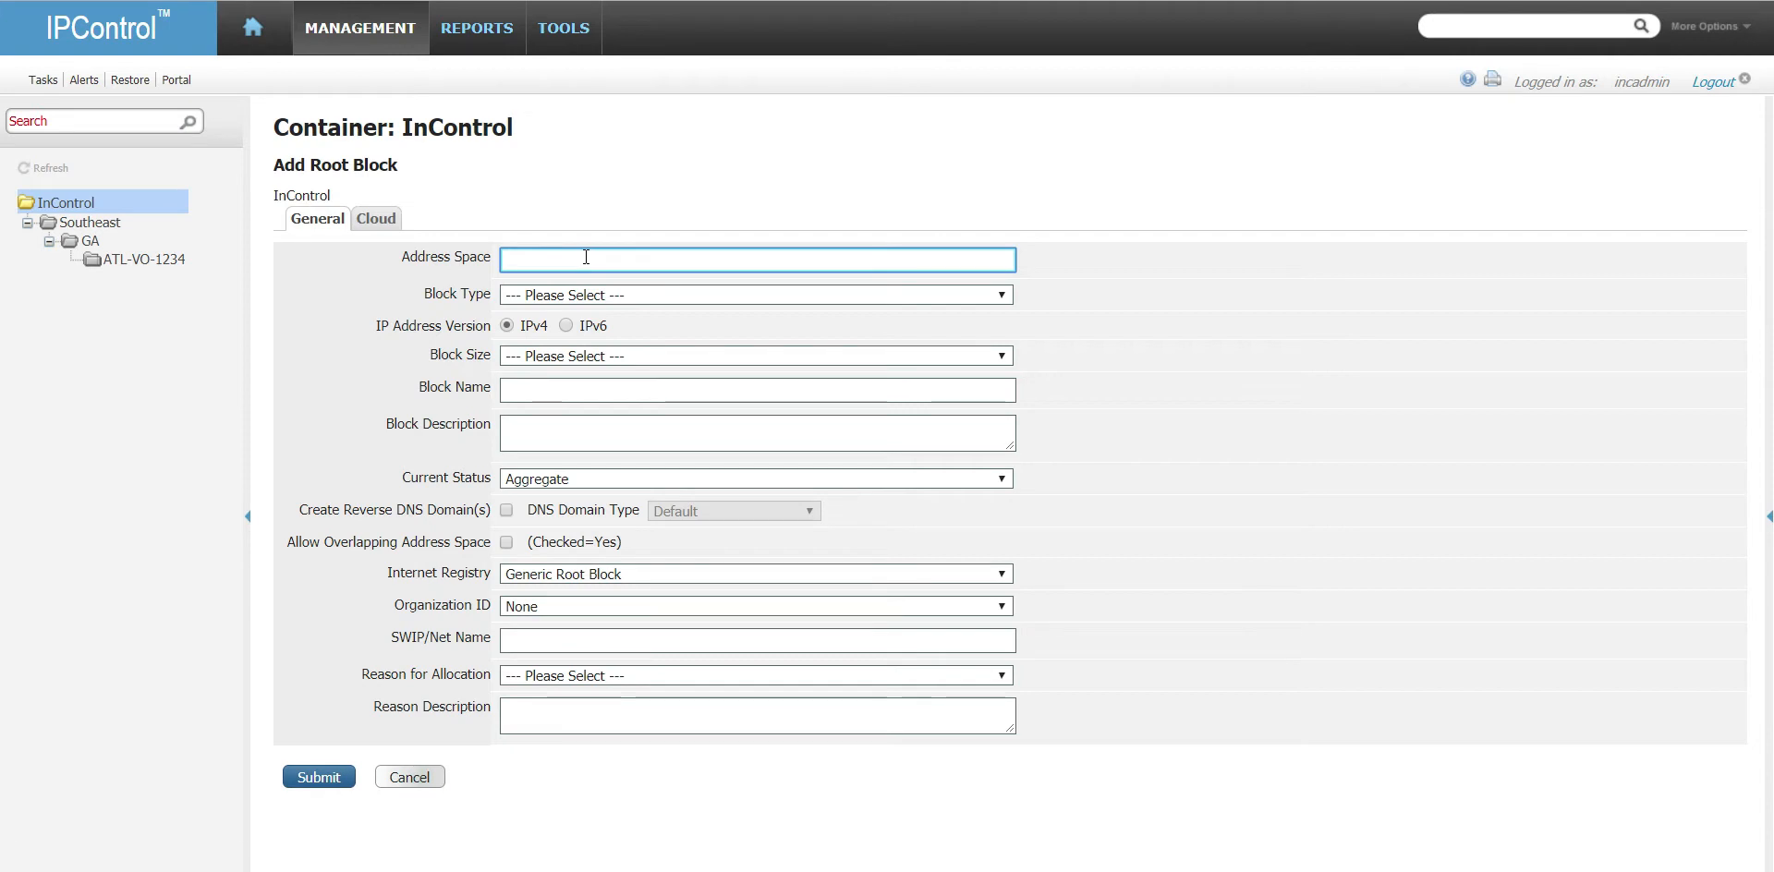
pyautogui.write('10.0.0.0')
pyautogui.press('Tab')
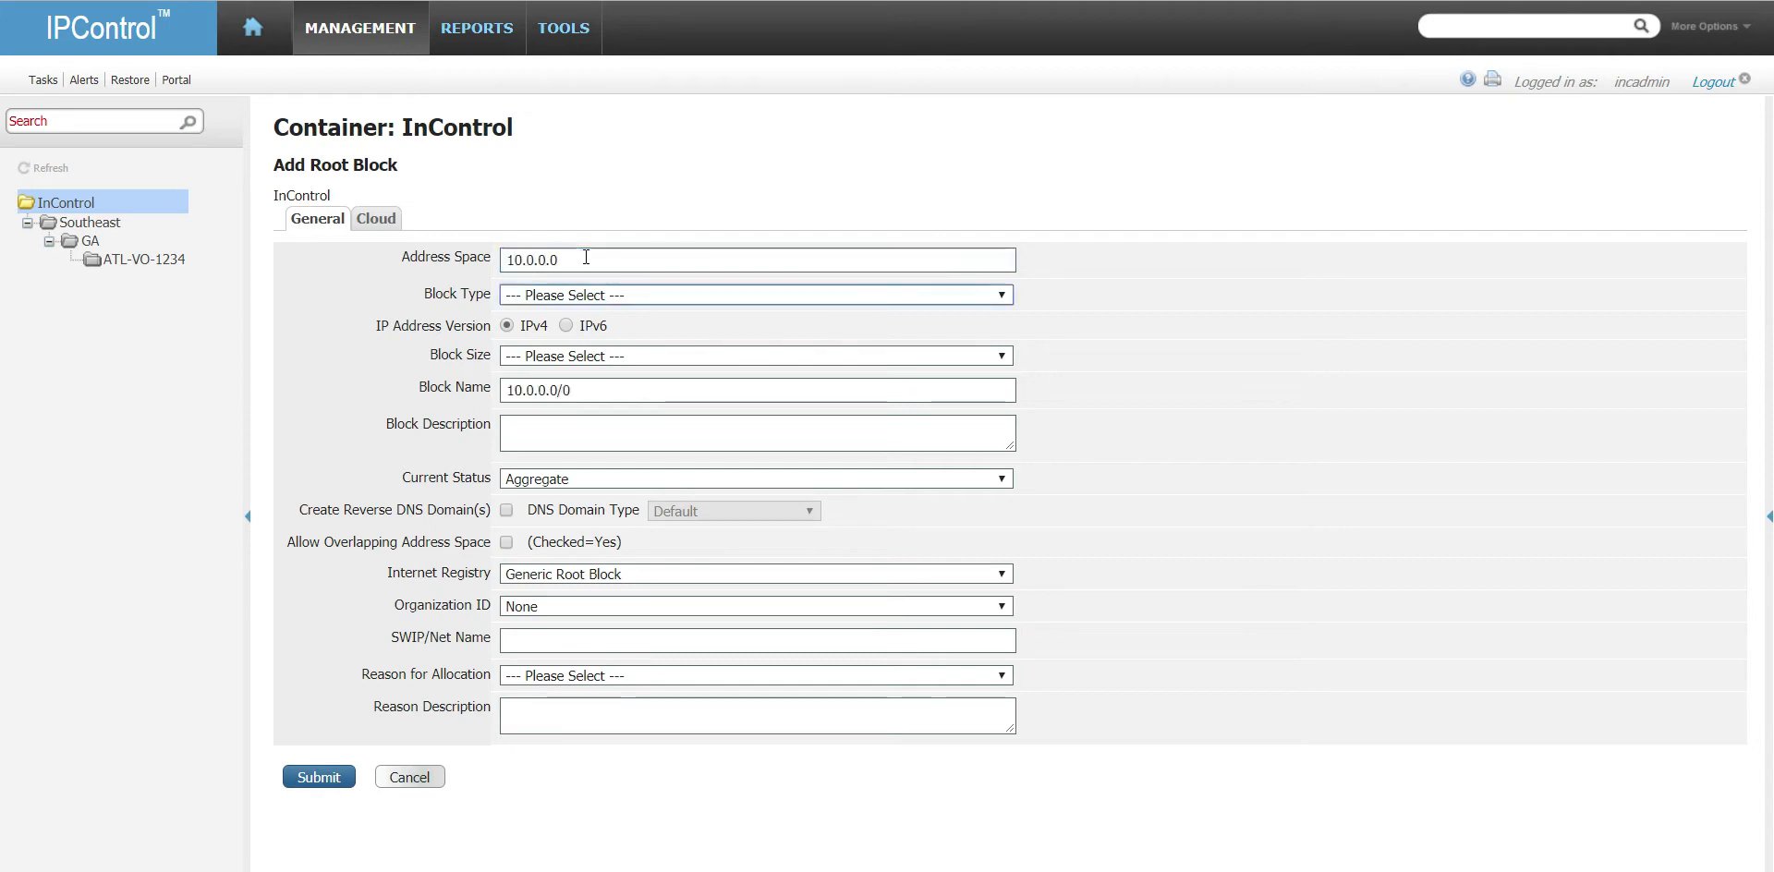
pyautogui.click(676, 296)
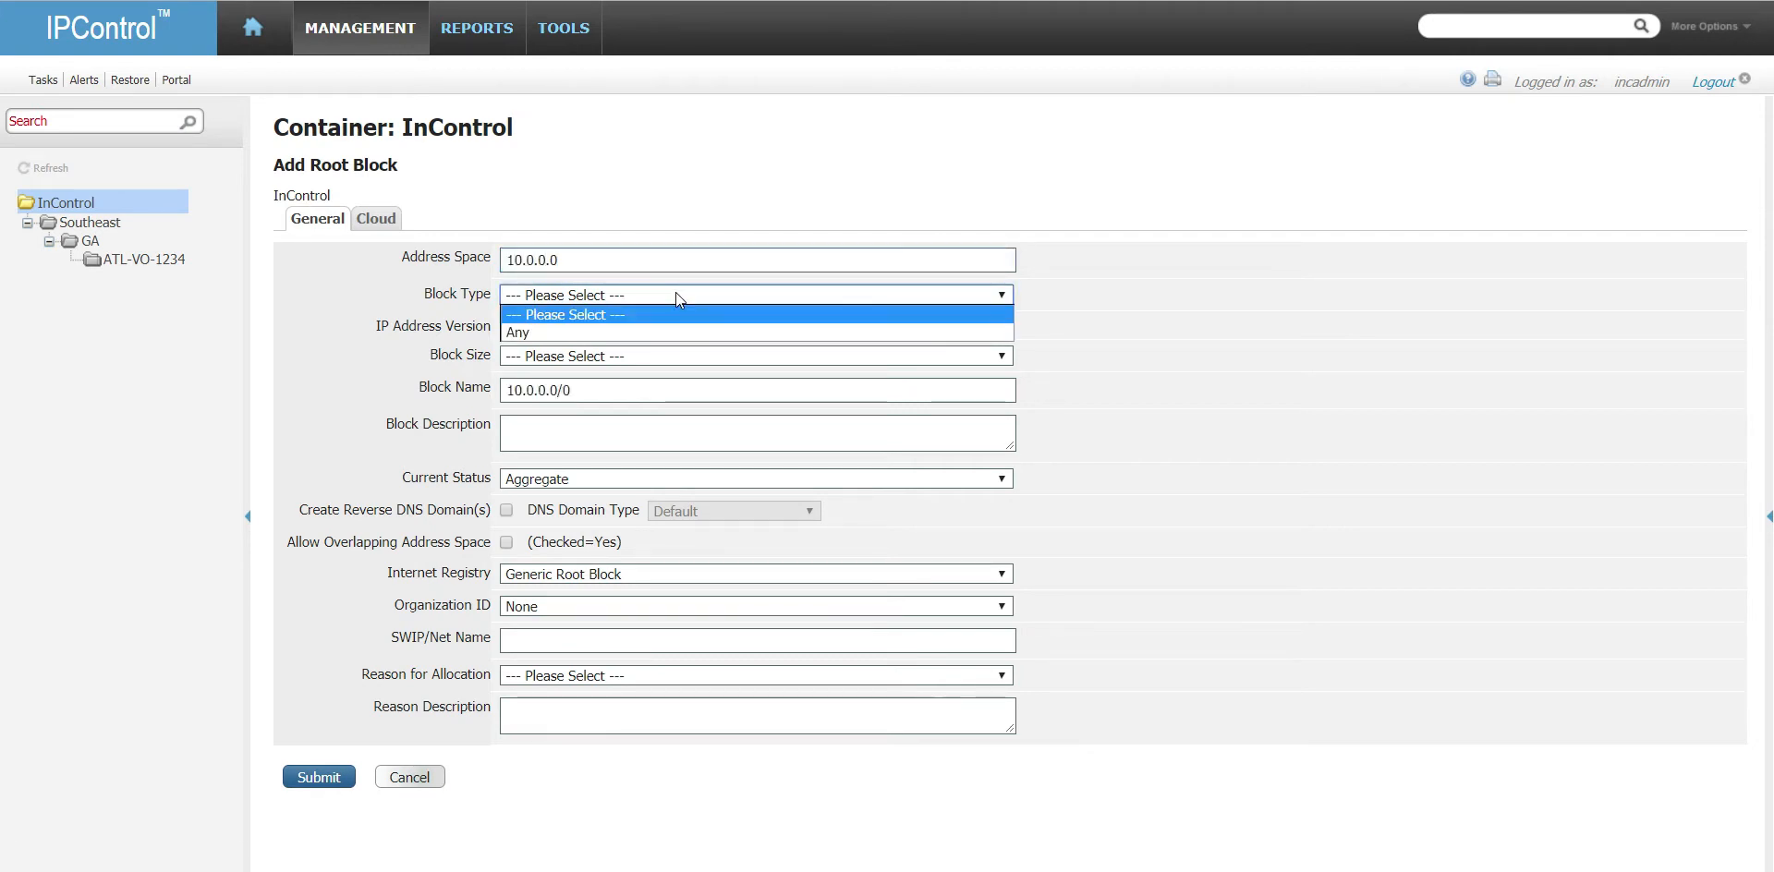
pyautogui.click(675, 294)
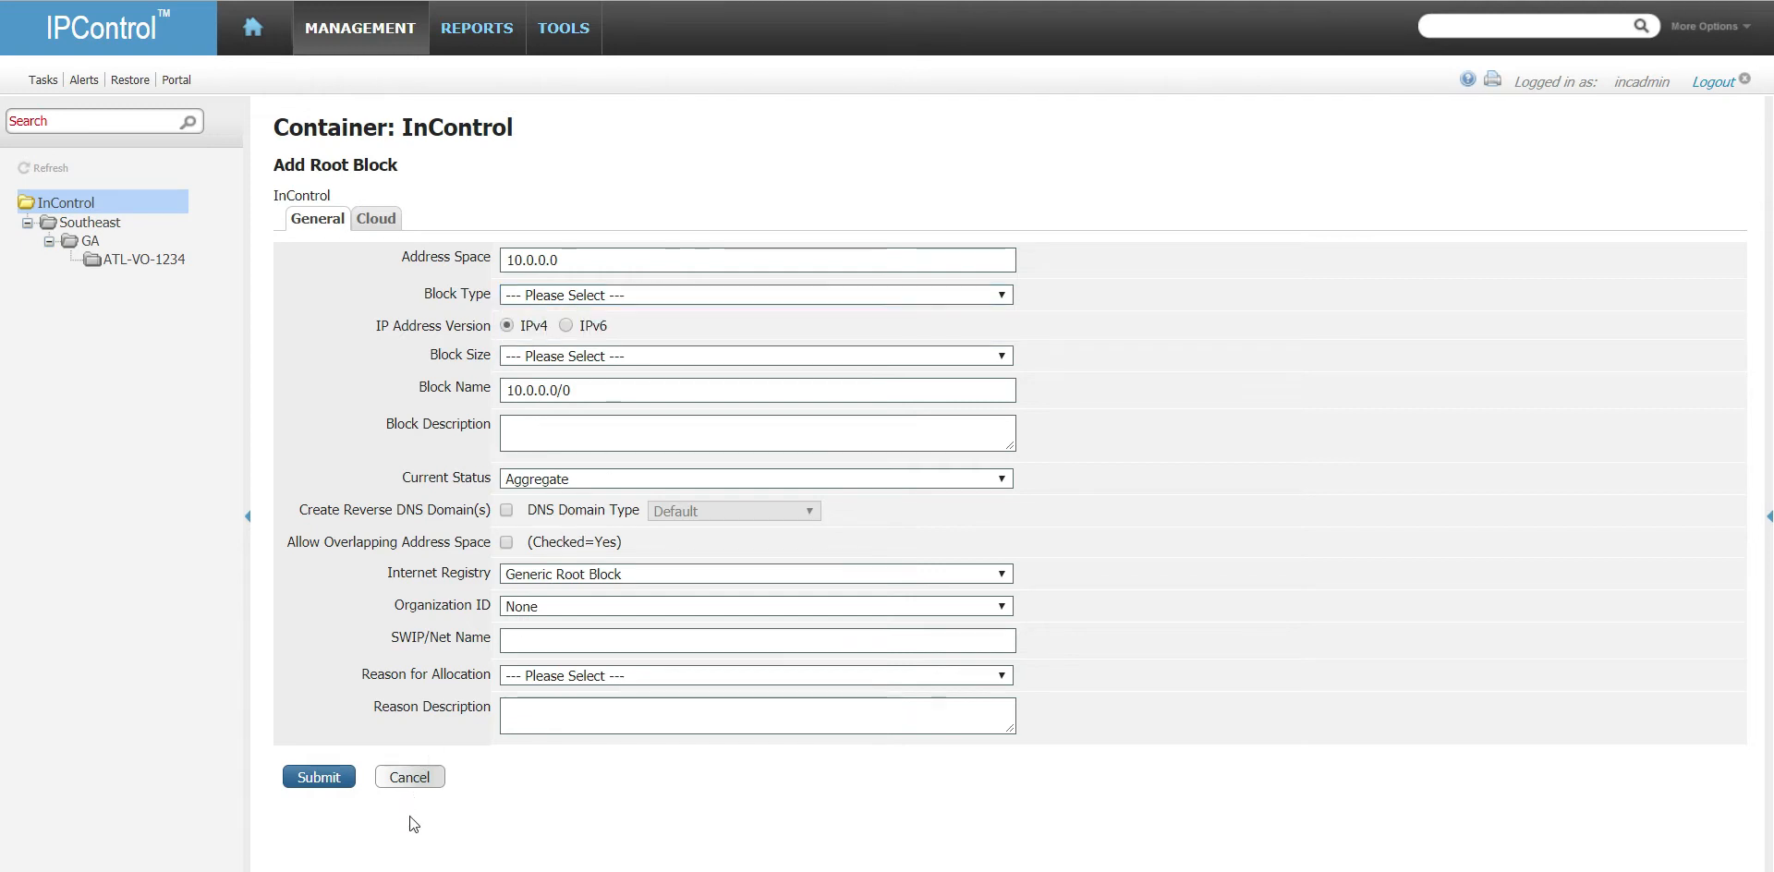
pyautogui.click(410, 777)
# - Edit the InControl container to allow root block creation for PRIVATE, and submit the change
pyautogui.moveTo(404, 33)
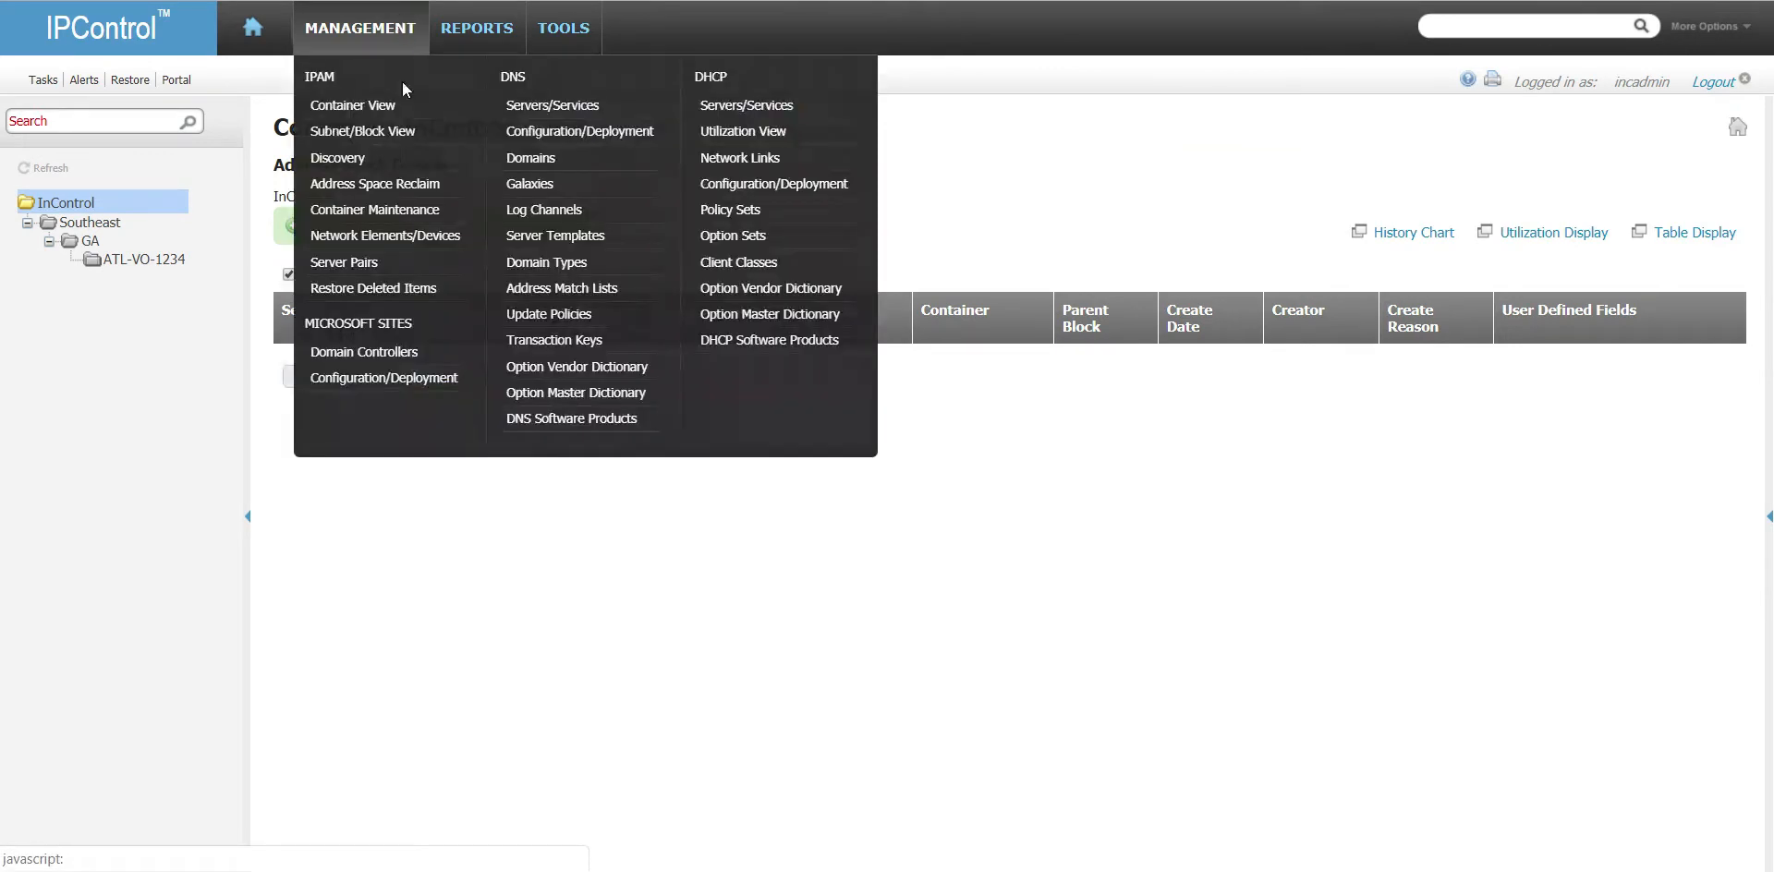
pyautogui.click(417, 211)
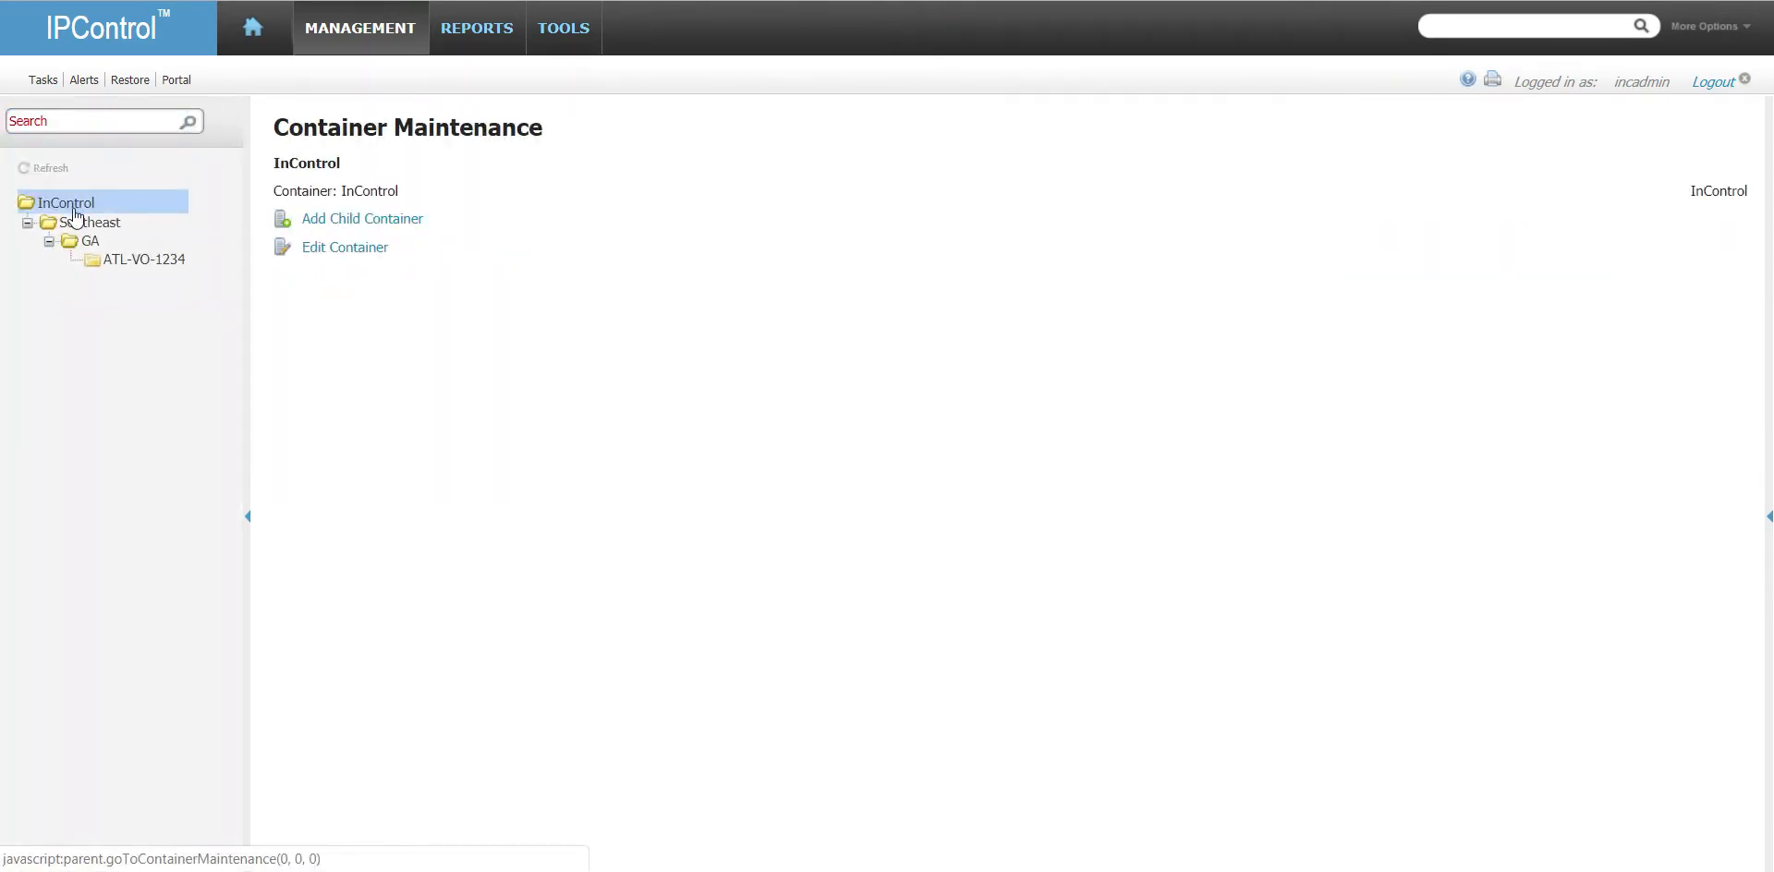
pyautogui.click(341, 245)
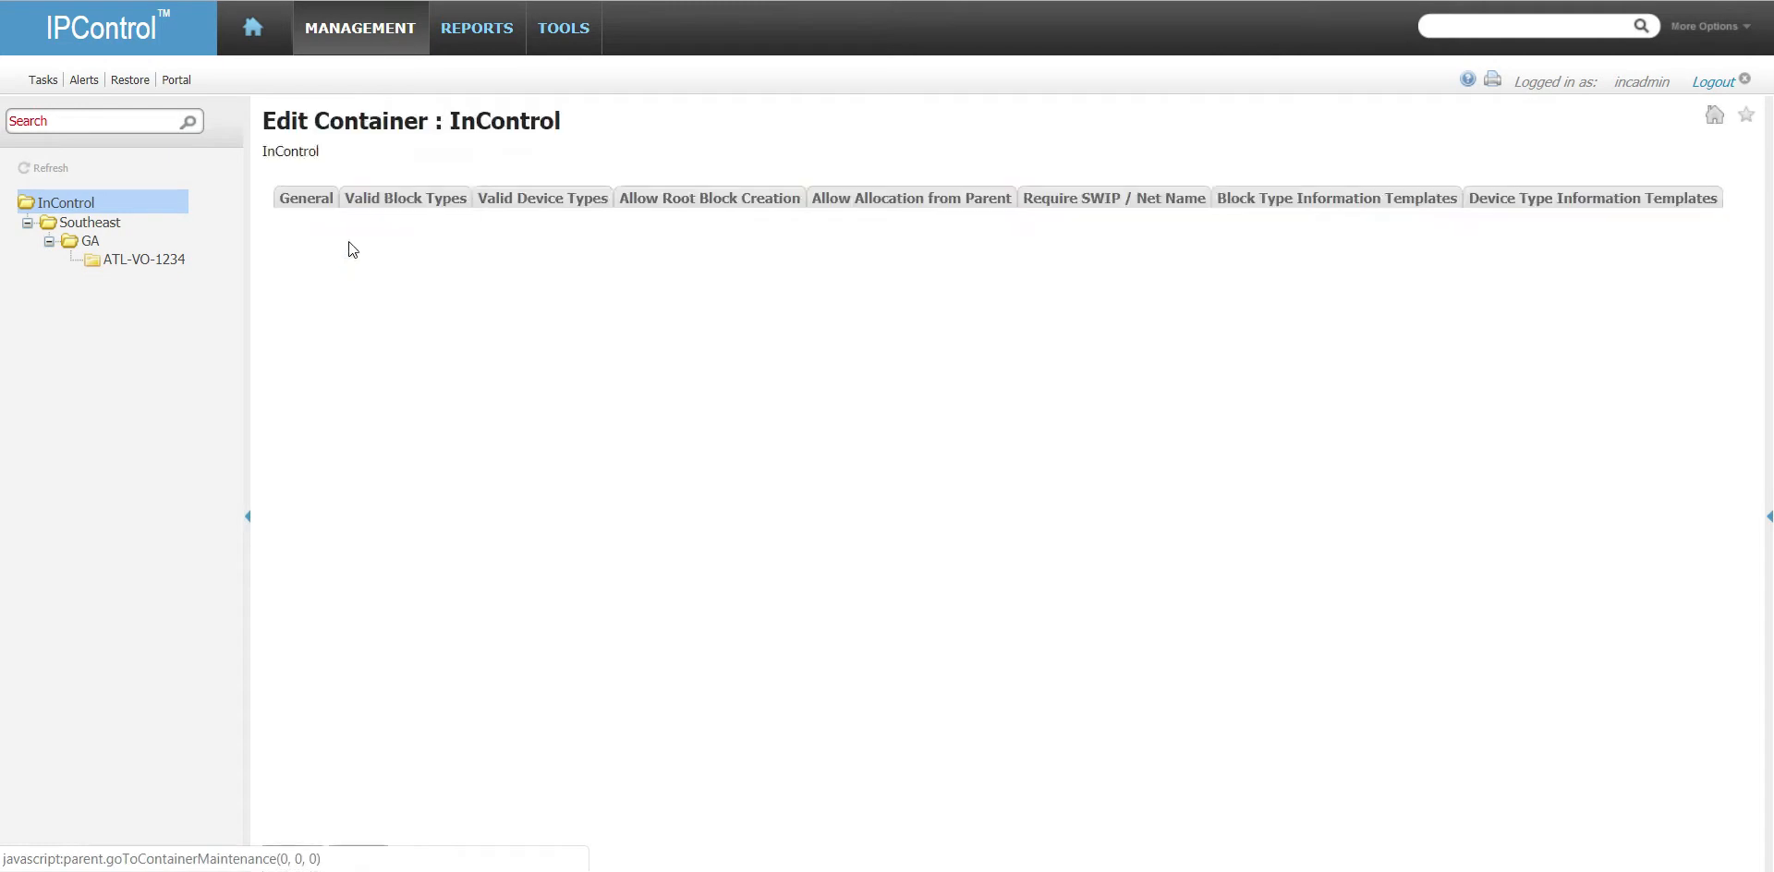
pyautogui.click(732, 198)
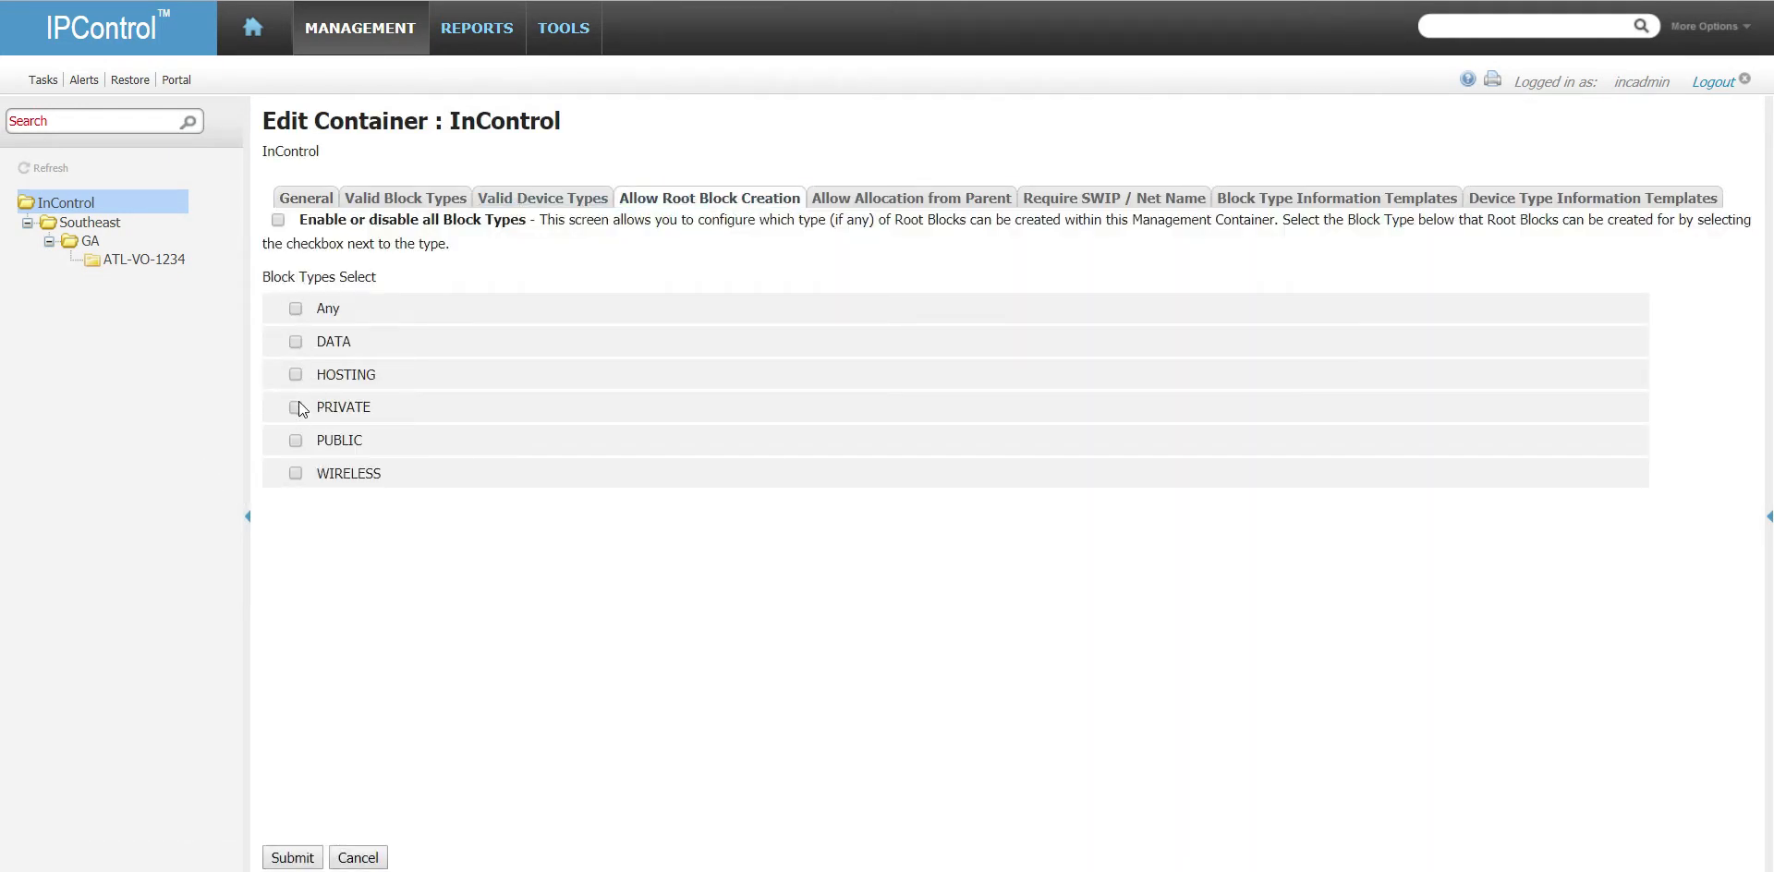
pyautogui.click(292, 857)
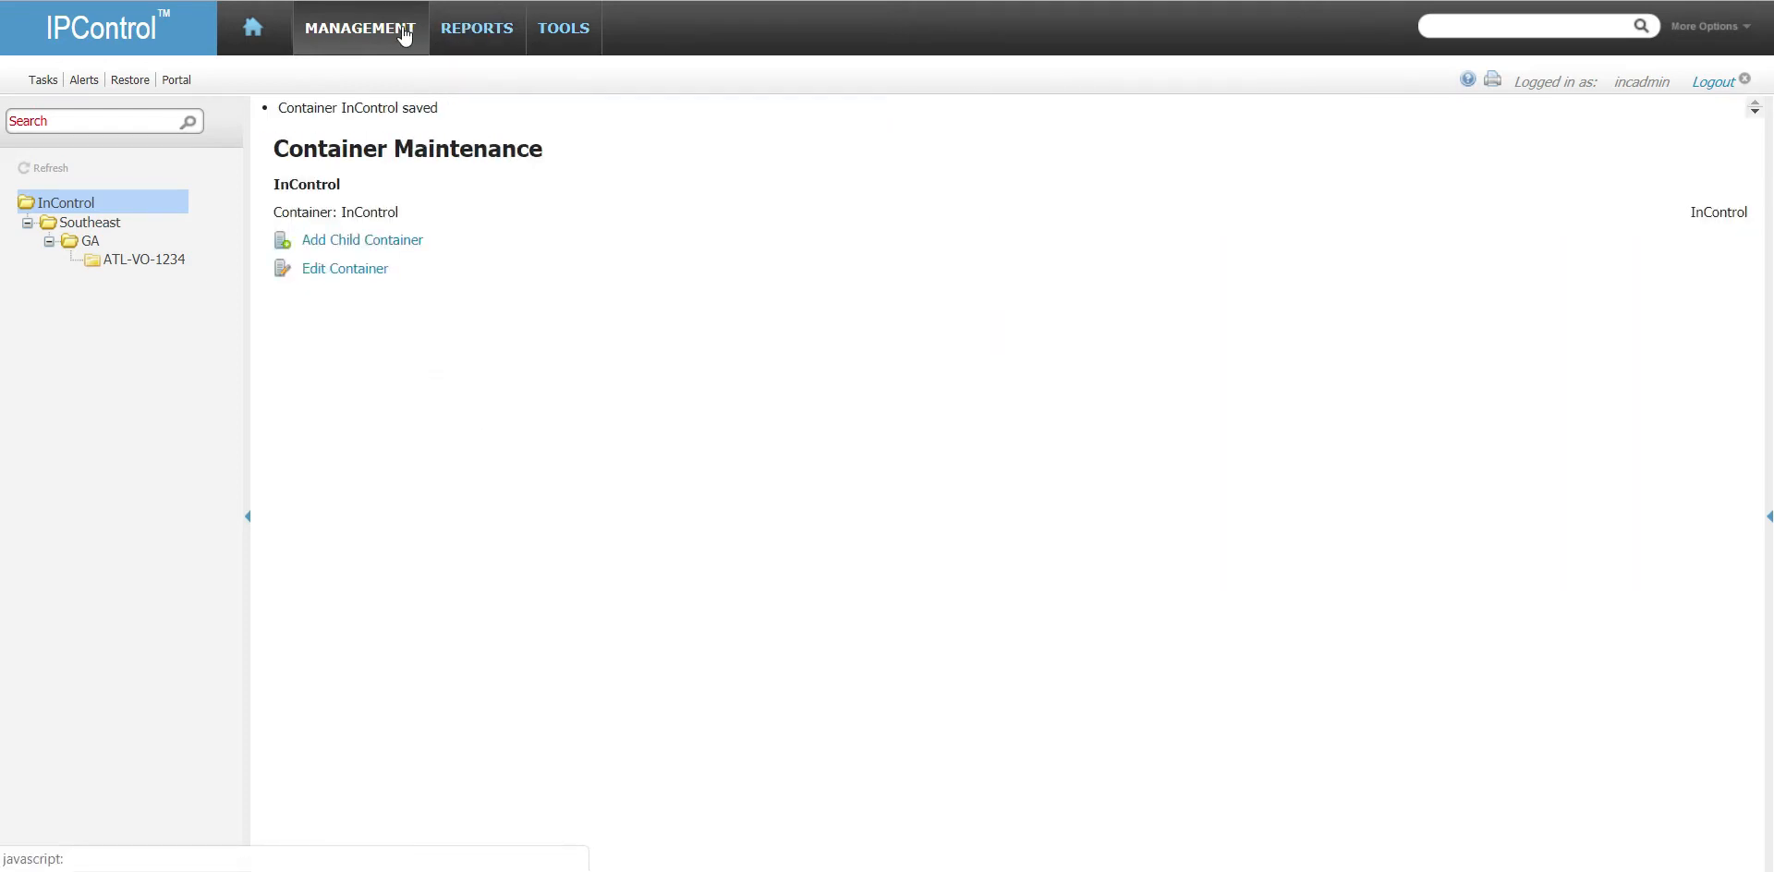
# - Start a root block in the InControl container with address space 10.0.0.0, block type PRIVATE and block size /8
pyautogui.moveTo(404, 30)
pyautogui.click(353, 104)
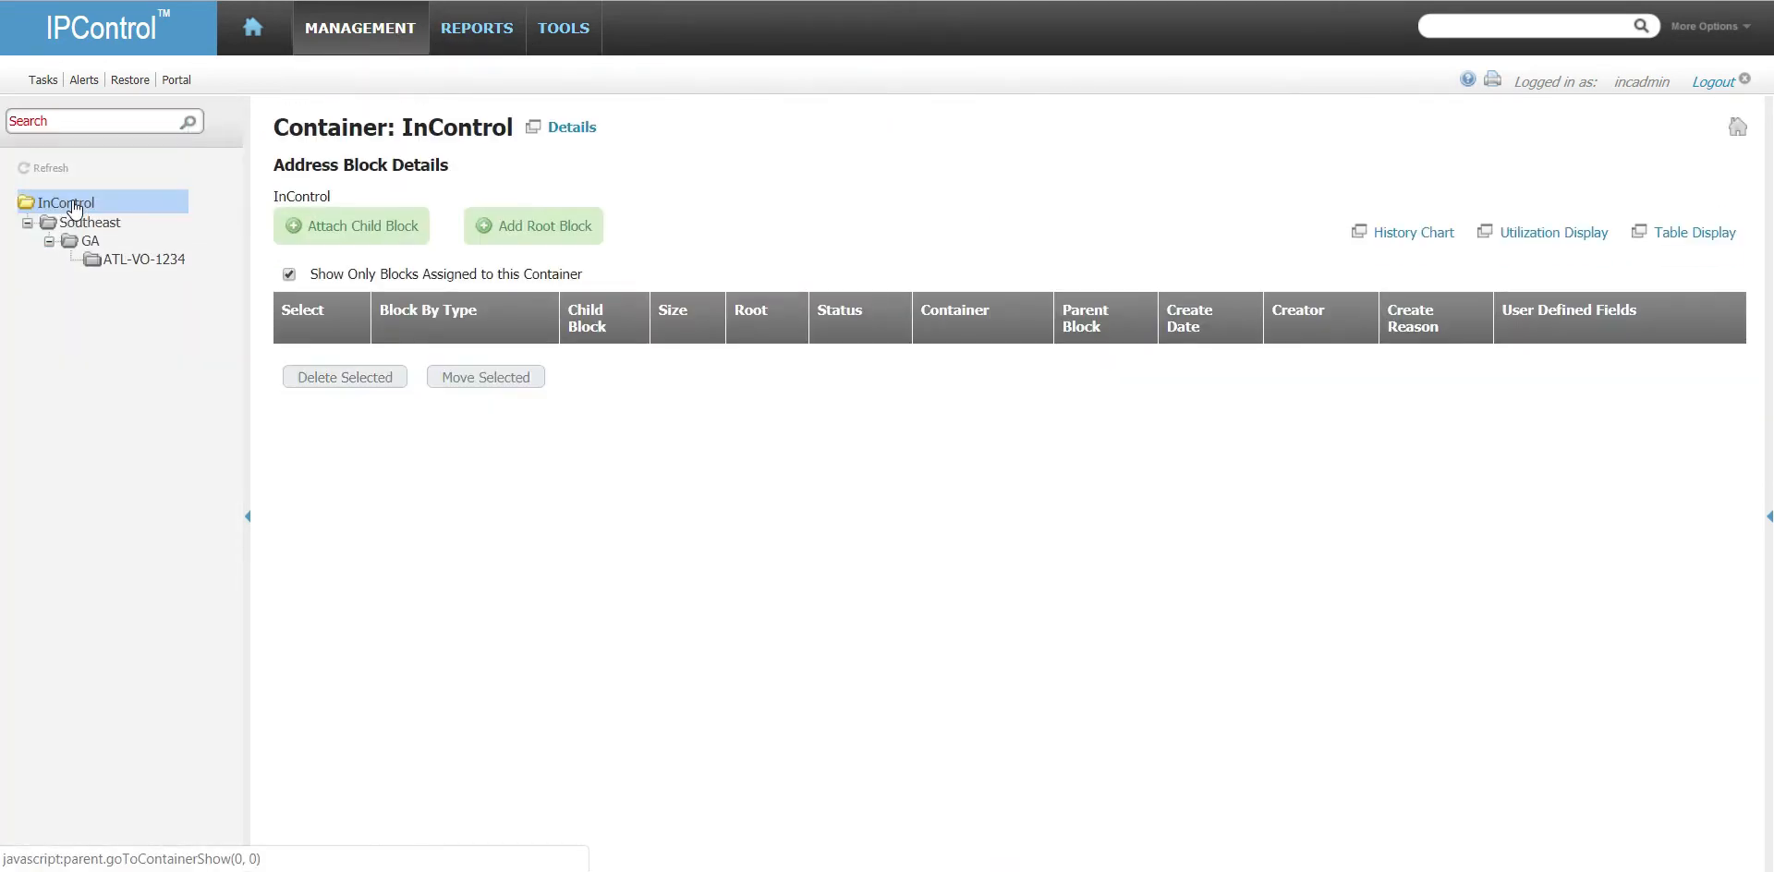
pyautogui.click(565, 225)
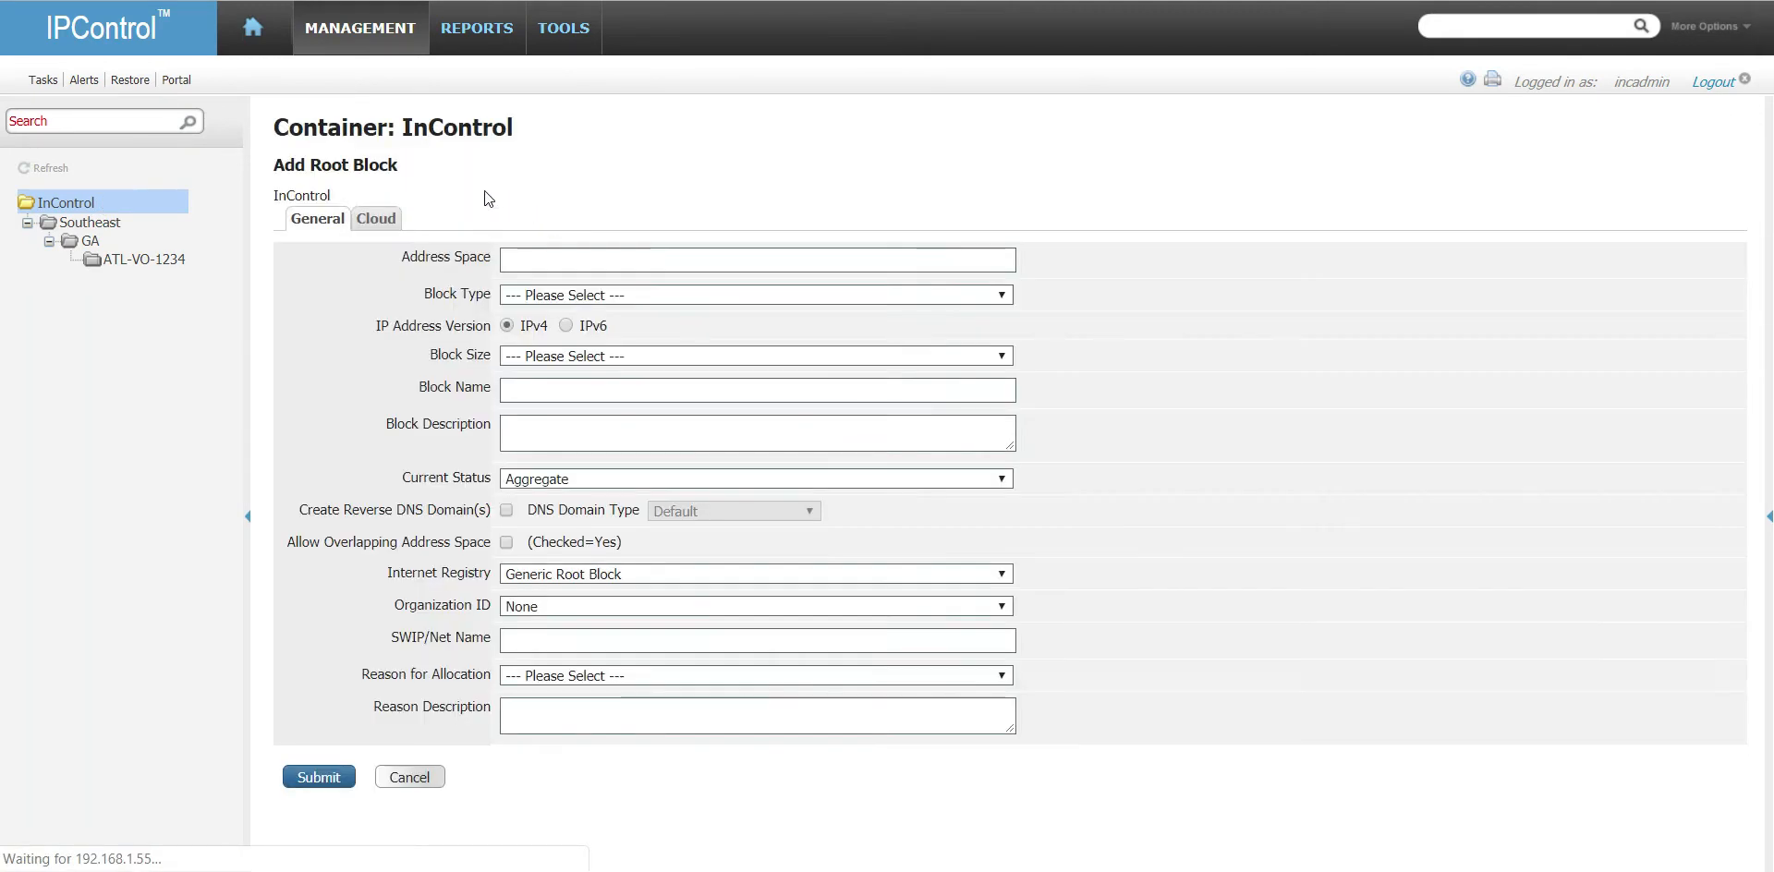
pyautogui.click(569, 263)
pyautogui.write('10.0')
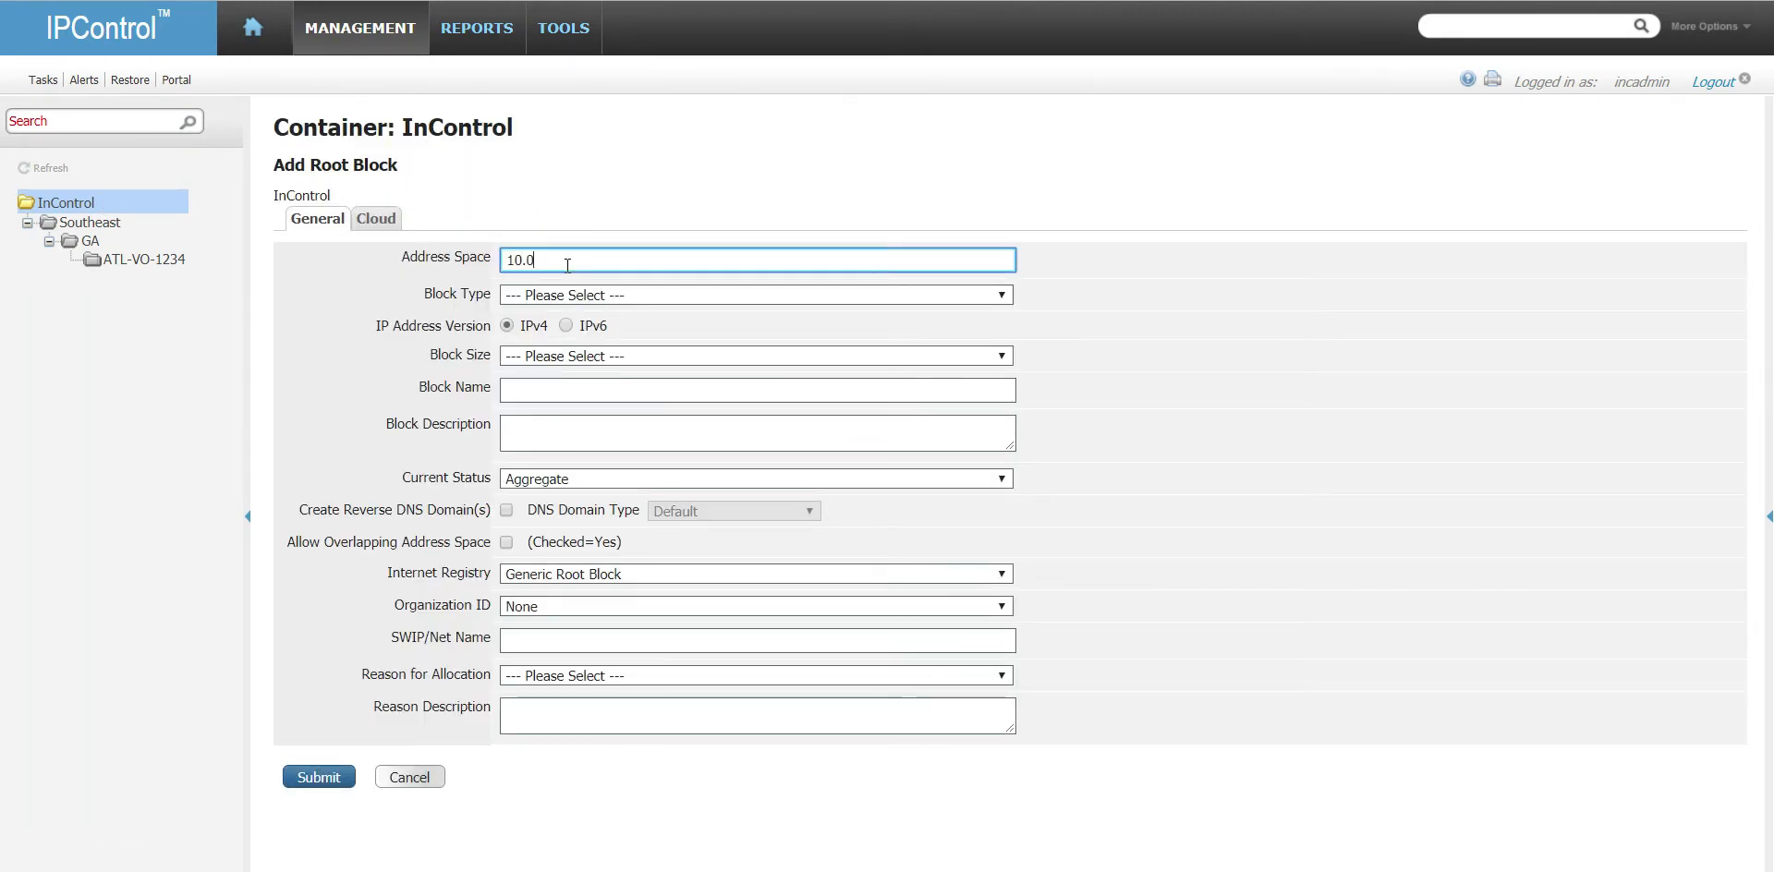
pyautogui.write('.0.0.')
pyautogui.press('Tab')
pyautogui.click(608, 295)
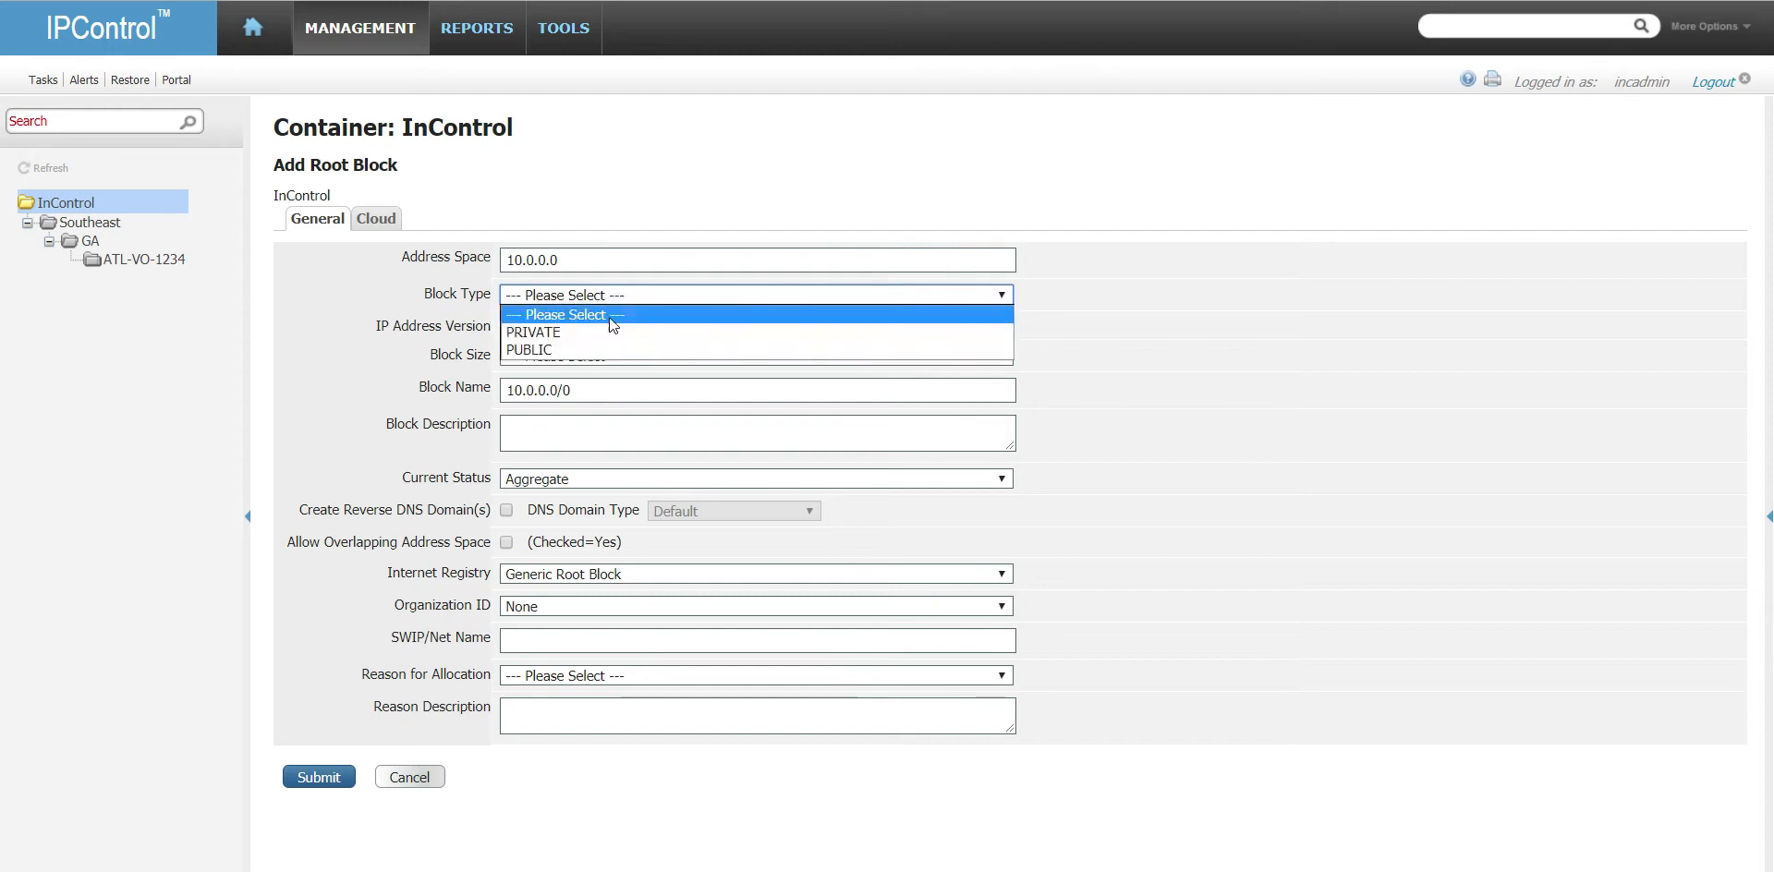
pyautogui.click(609, 334)
pyautogui.click(601, 356)
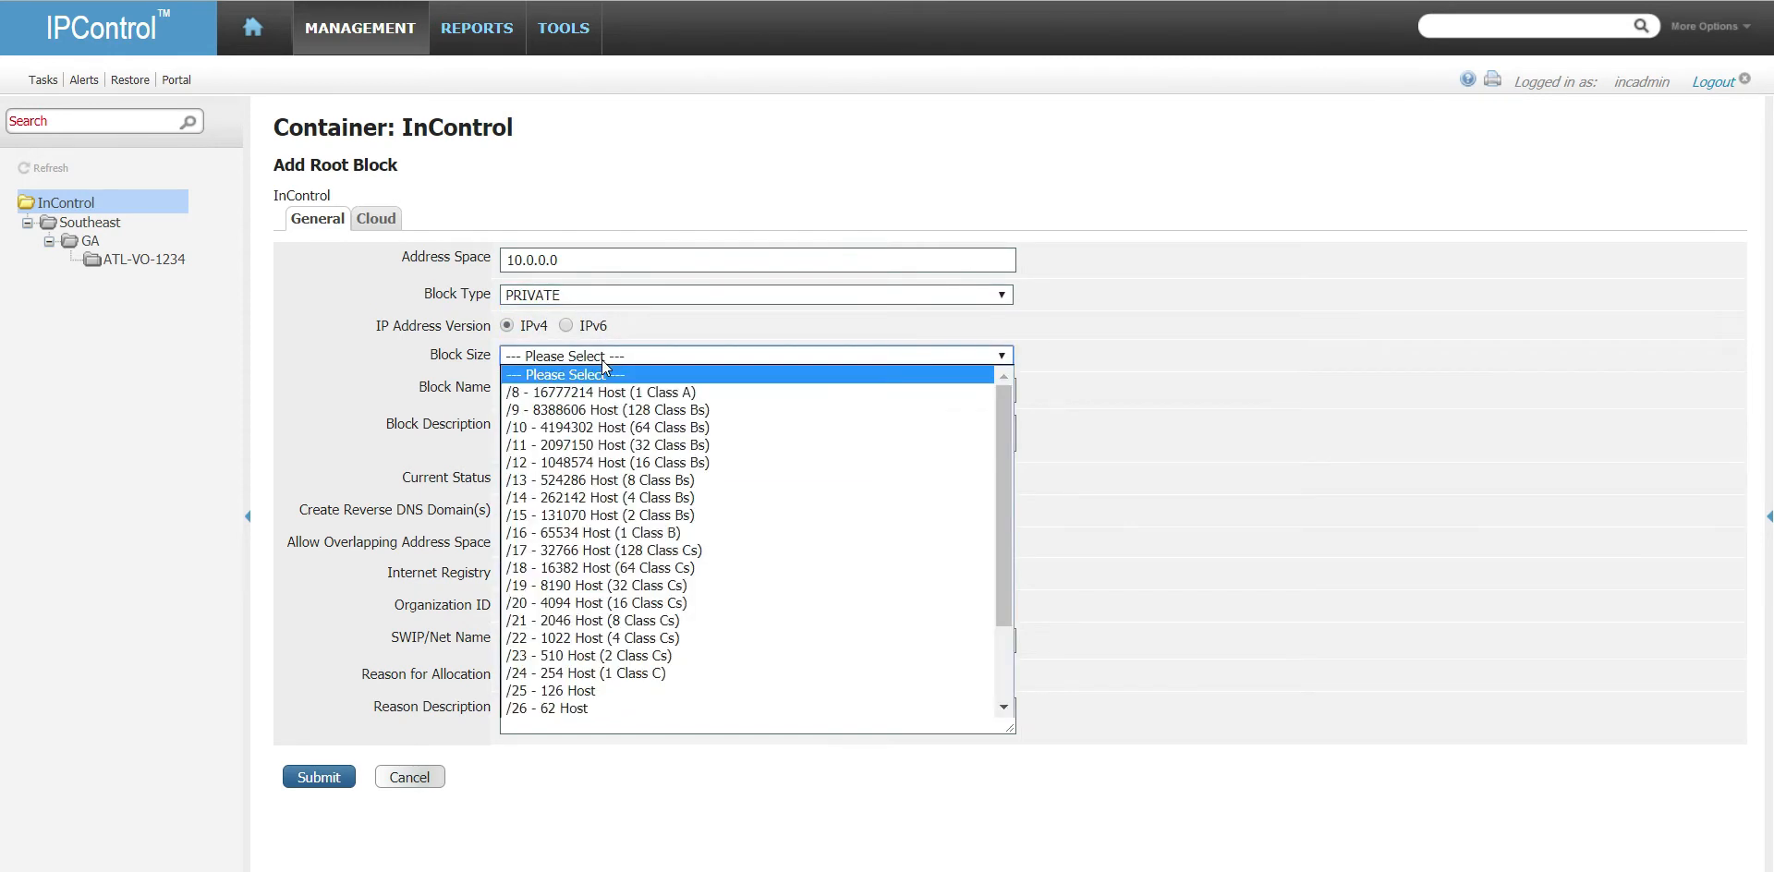
pyautogui.click(607, 393)
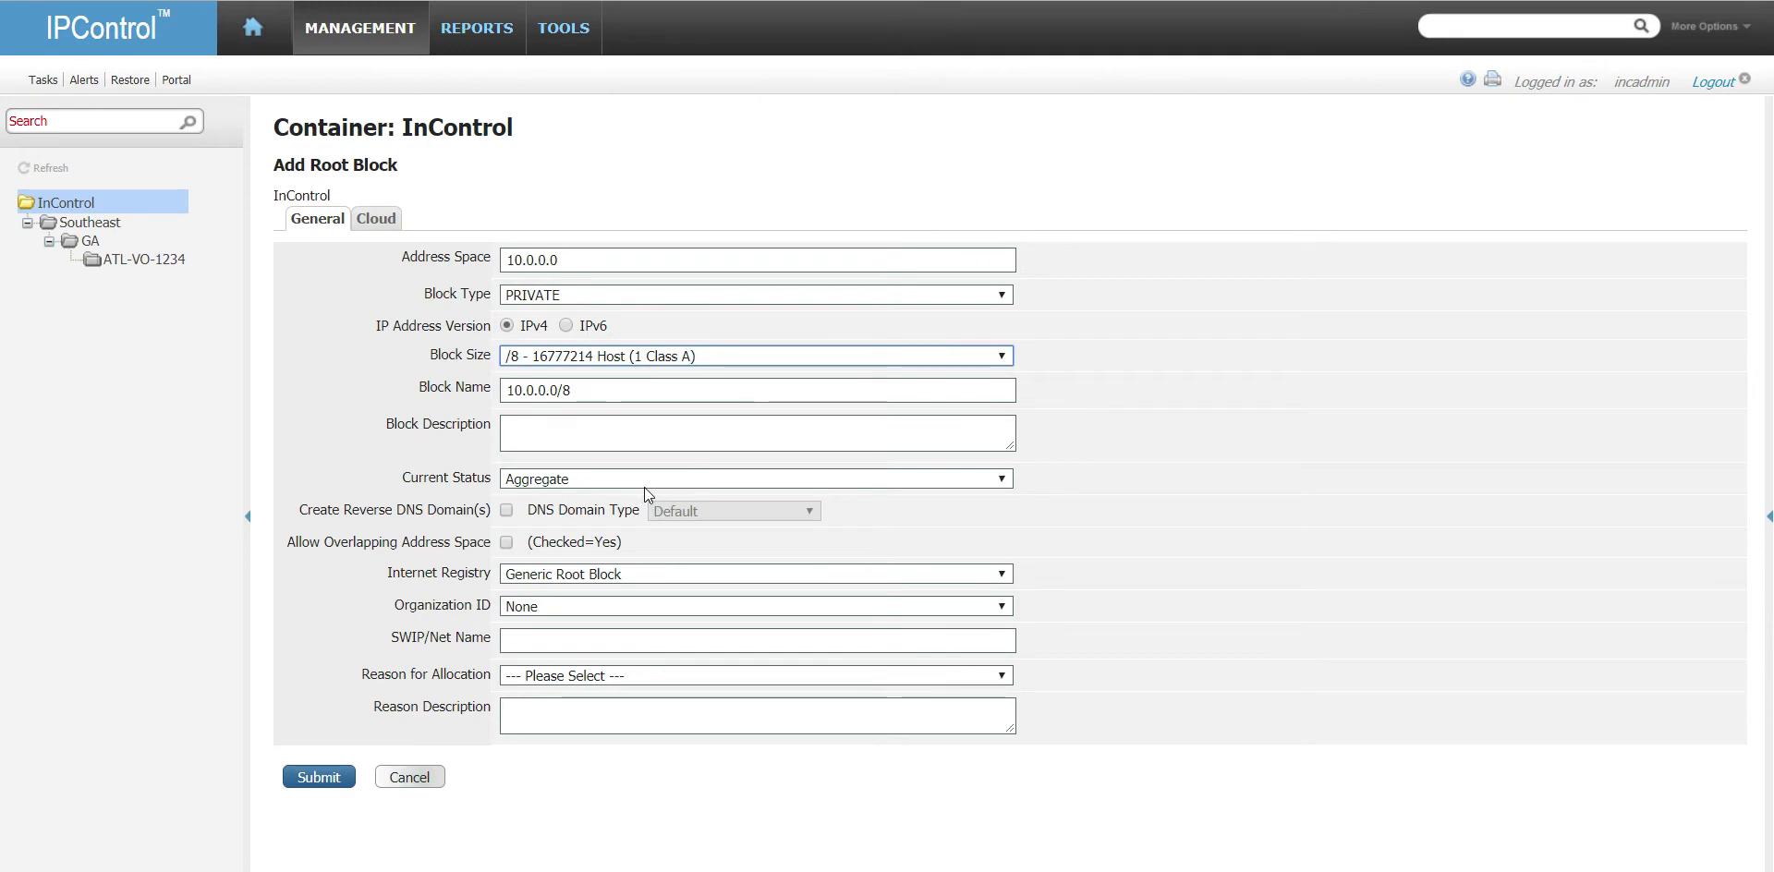
# - Describe the root block as "Root .10 network" and enable reverse DNS domain creation with the Default domain type
pyautogui.click(627, 444)
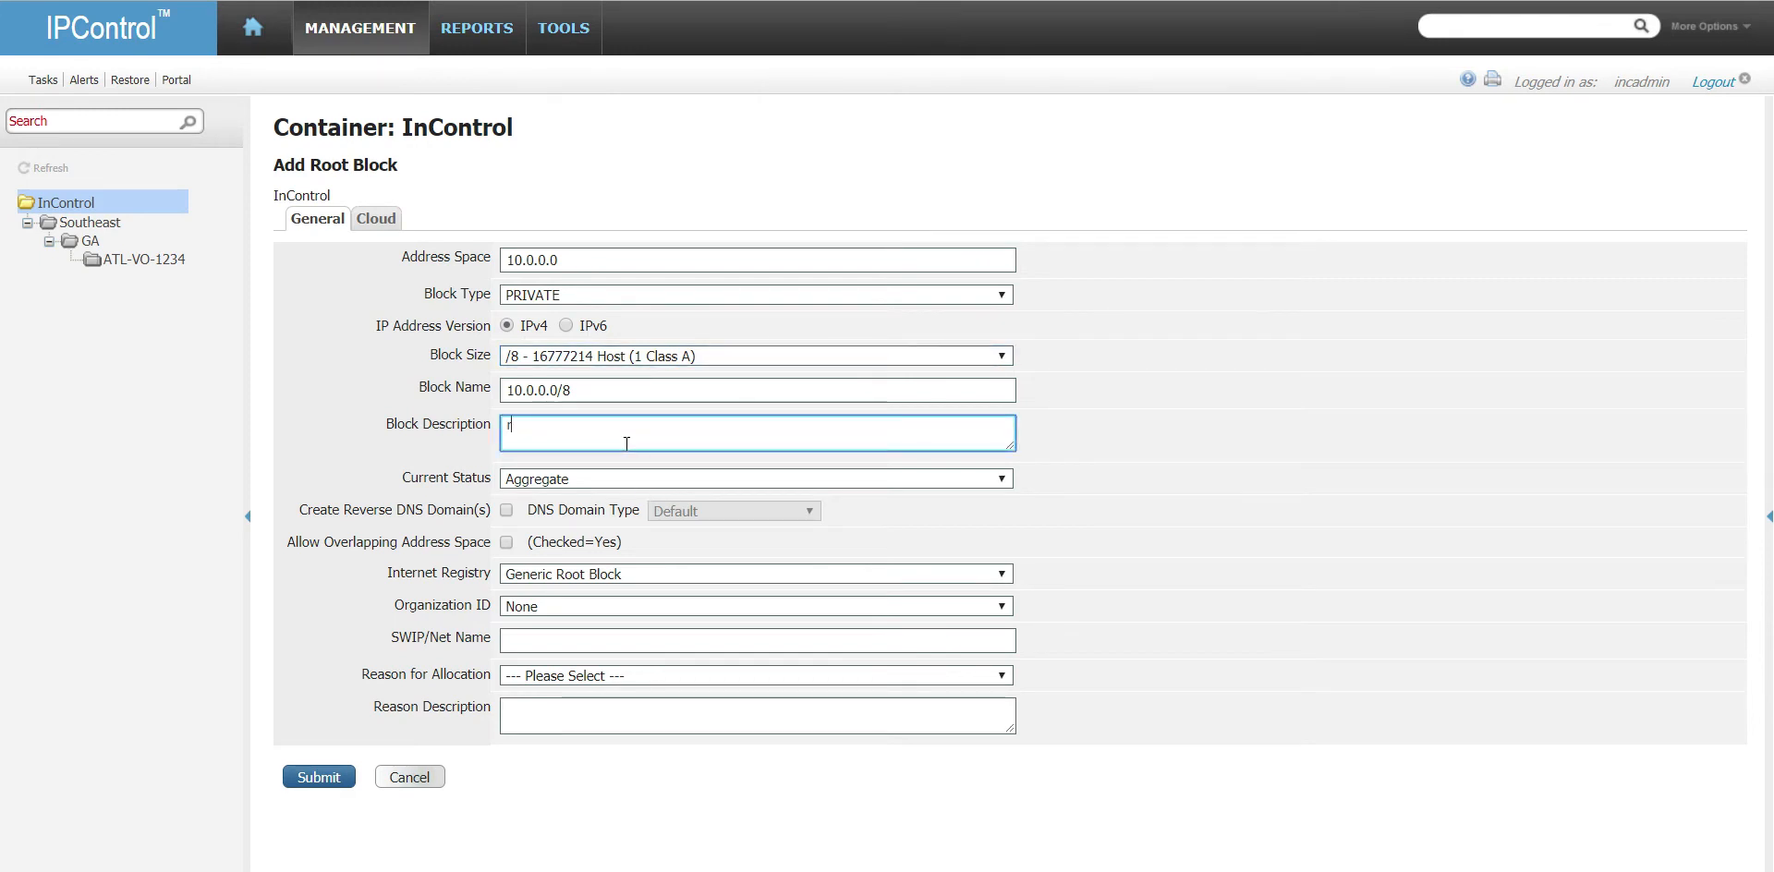
pyautogui.write('Root .10 network')
pyautogui.click(626, 476)
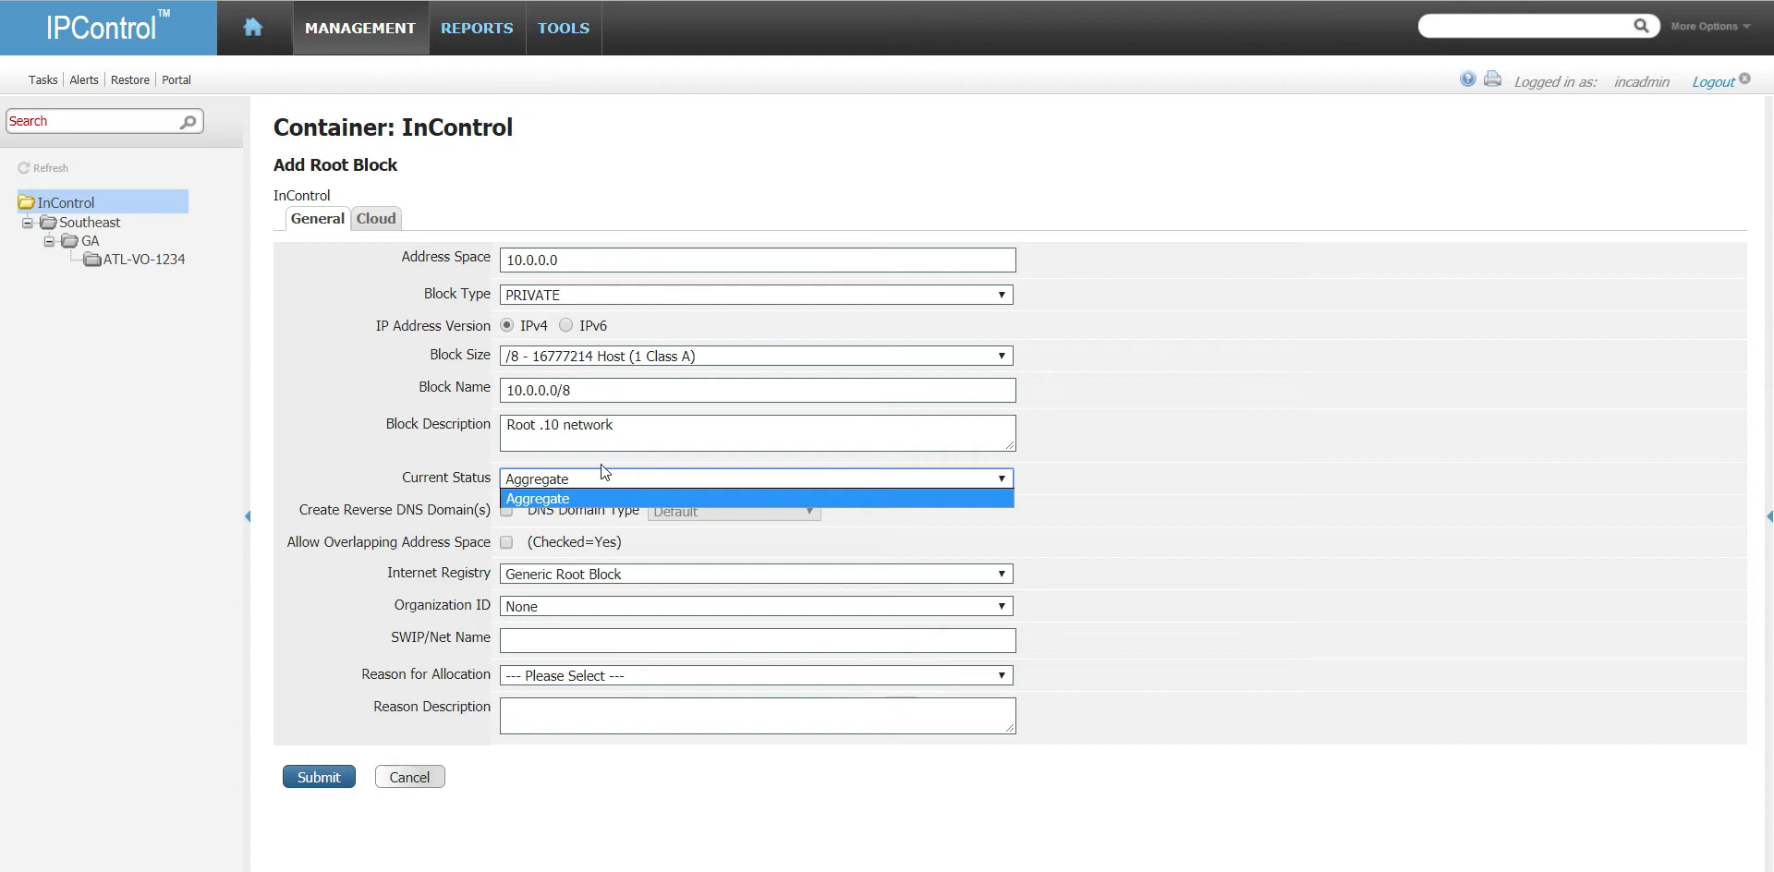
pyautogui.click(636, 459)
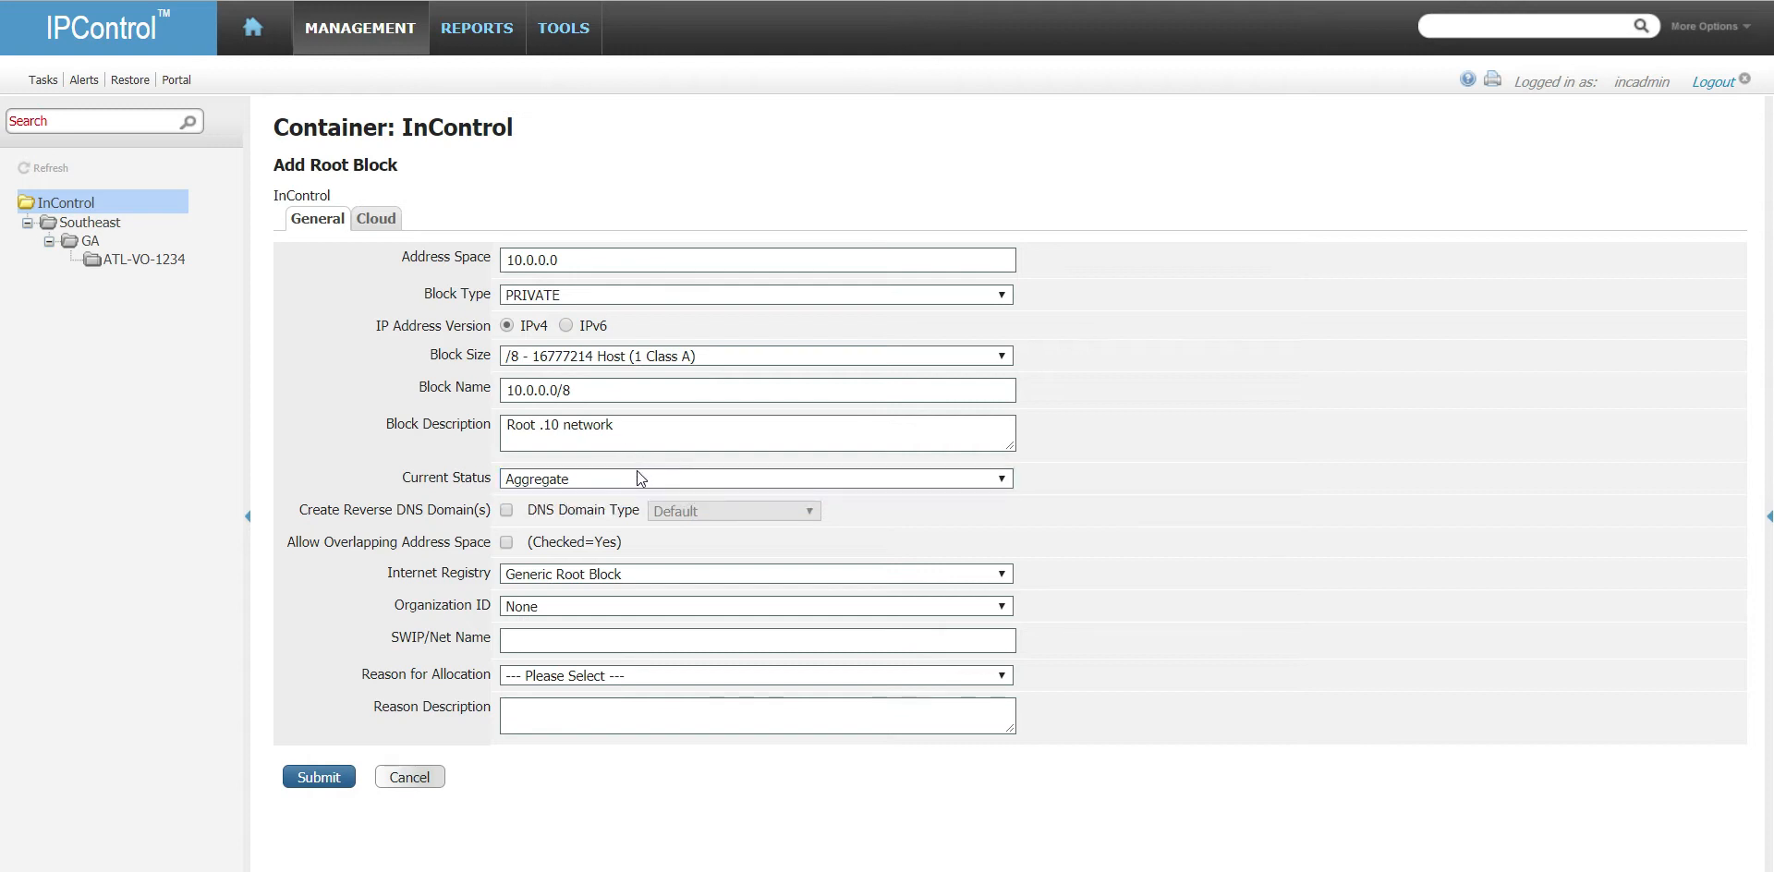
pyautogui.click(506, 511)
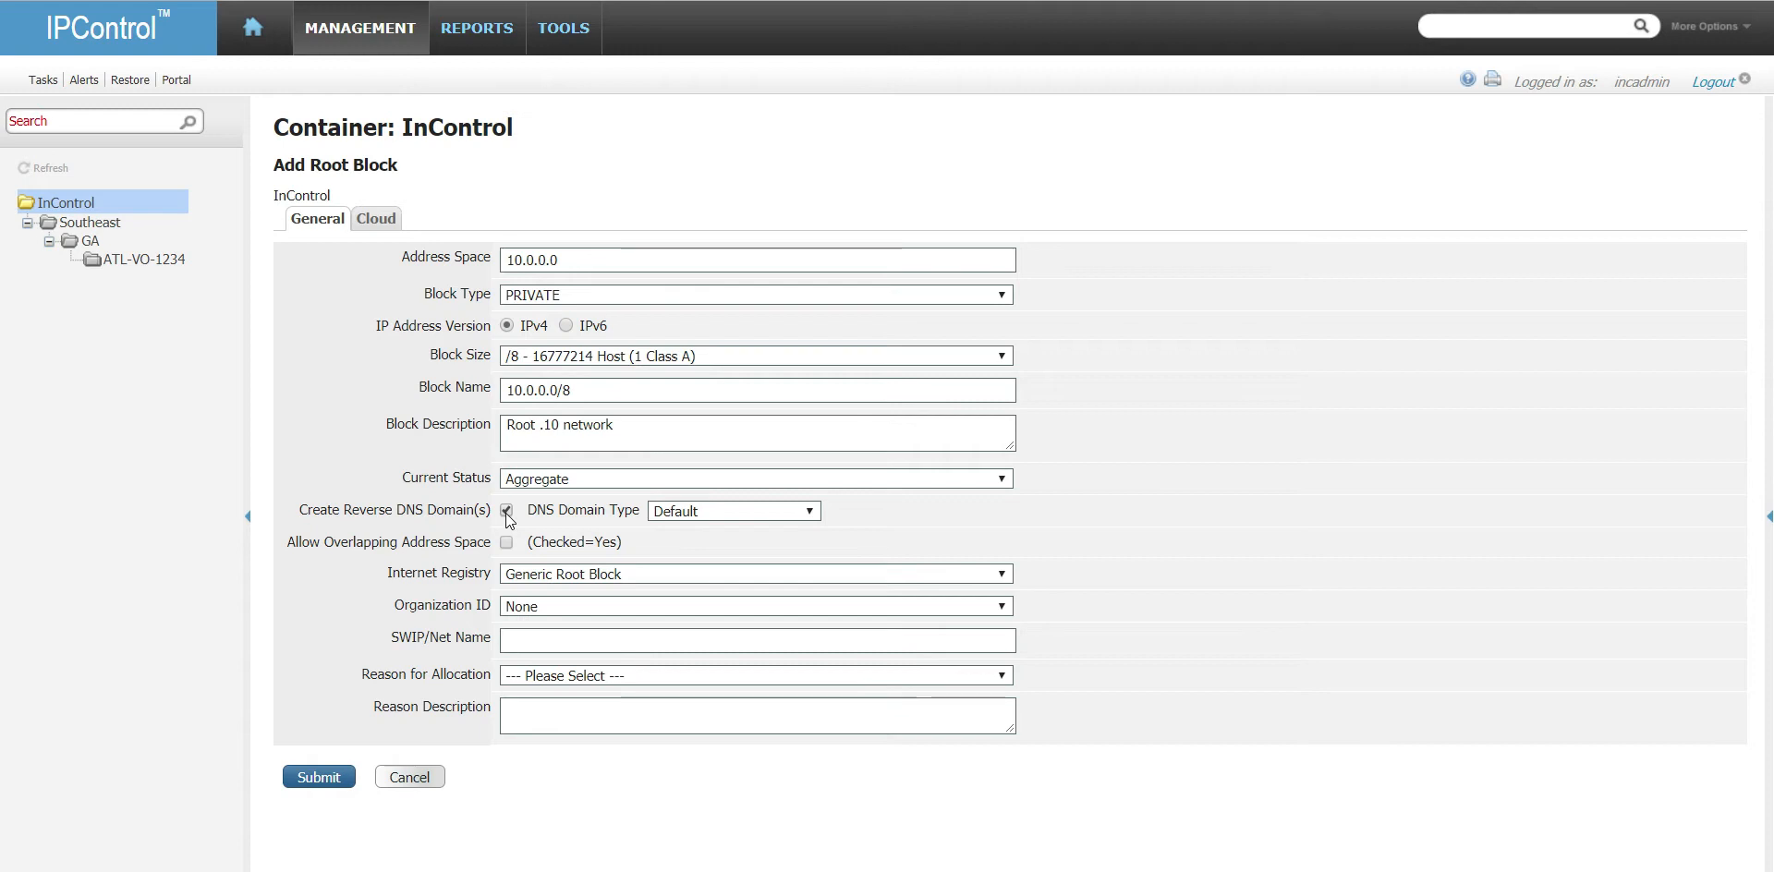
pyautogui.click(811, 512)
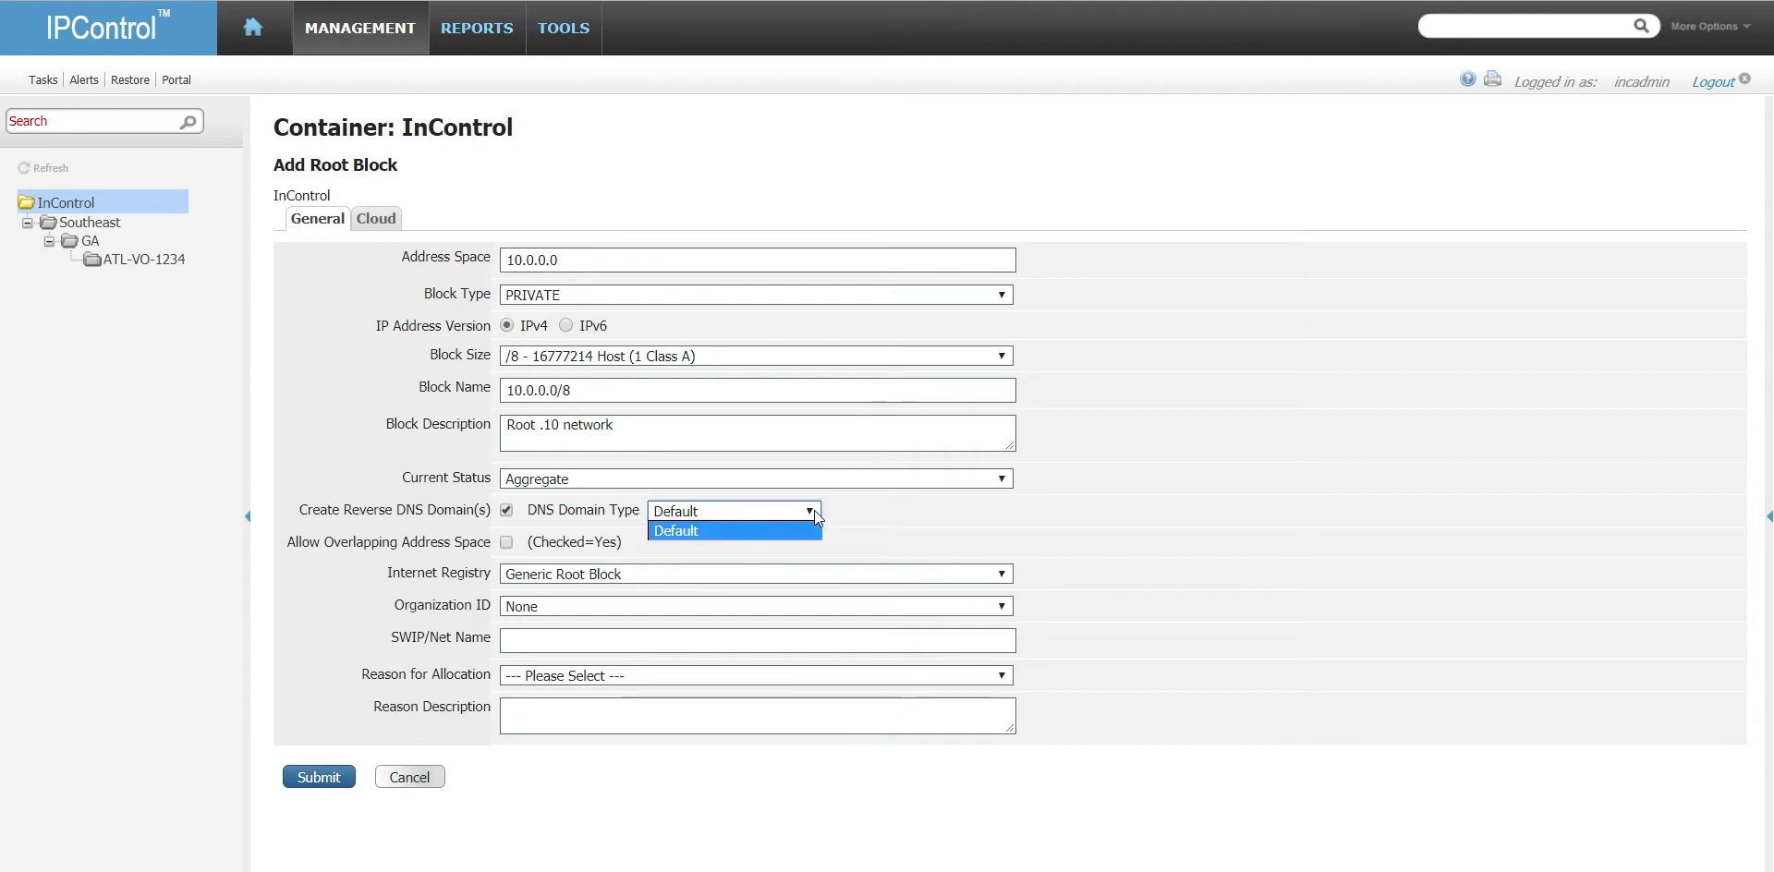
pyautogui.click(816, 508)
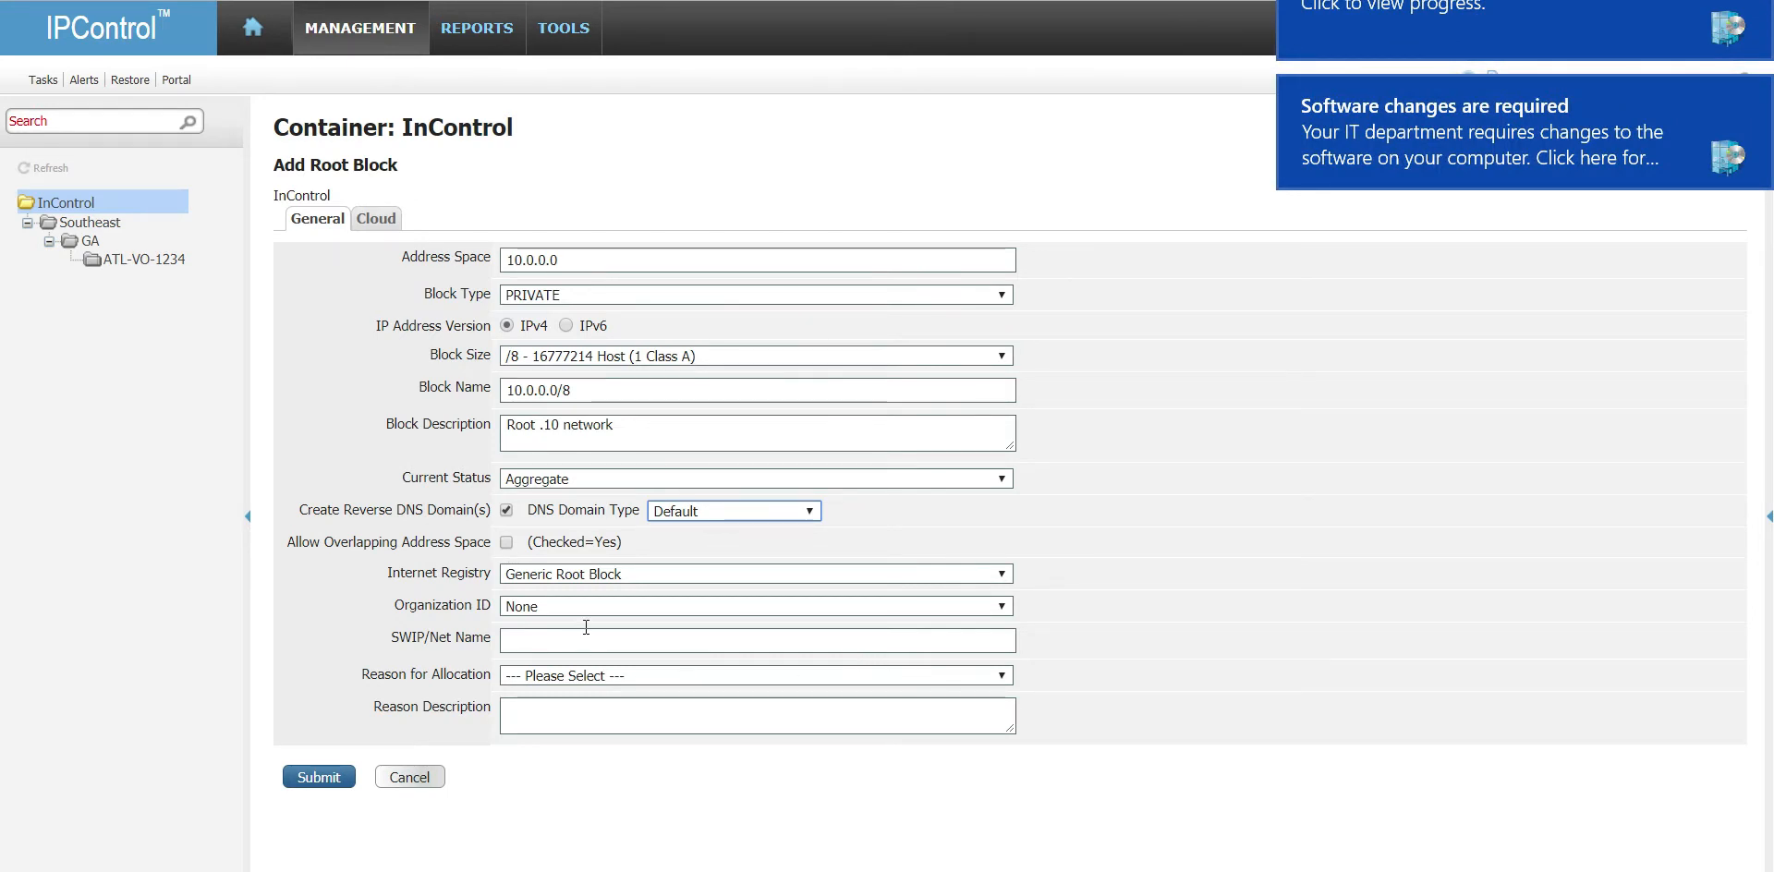
pyautogui.click(741, 529)
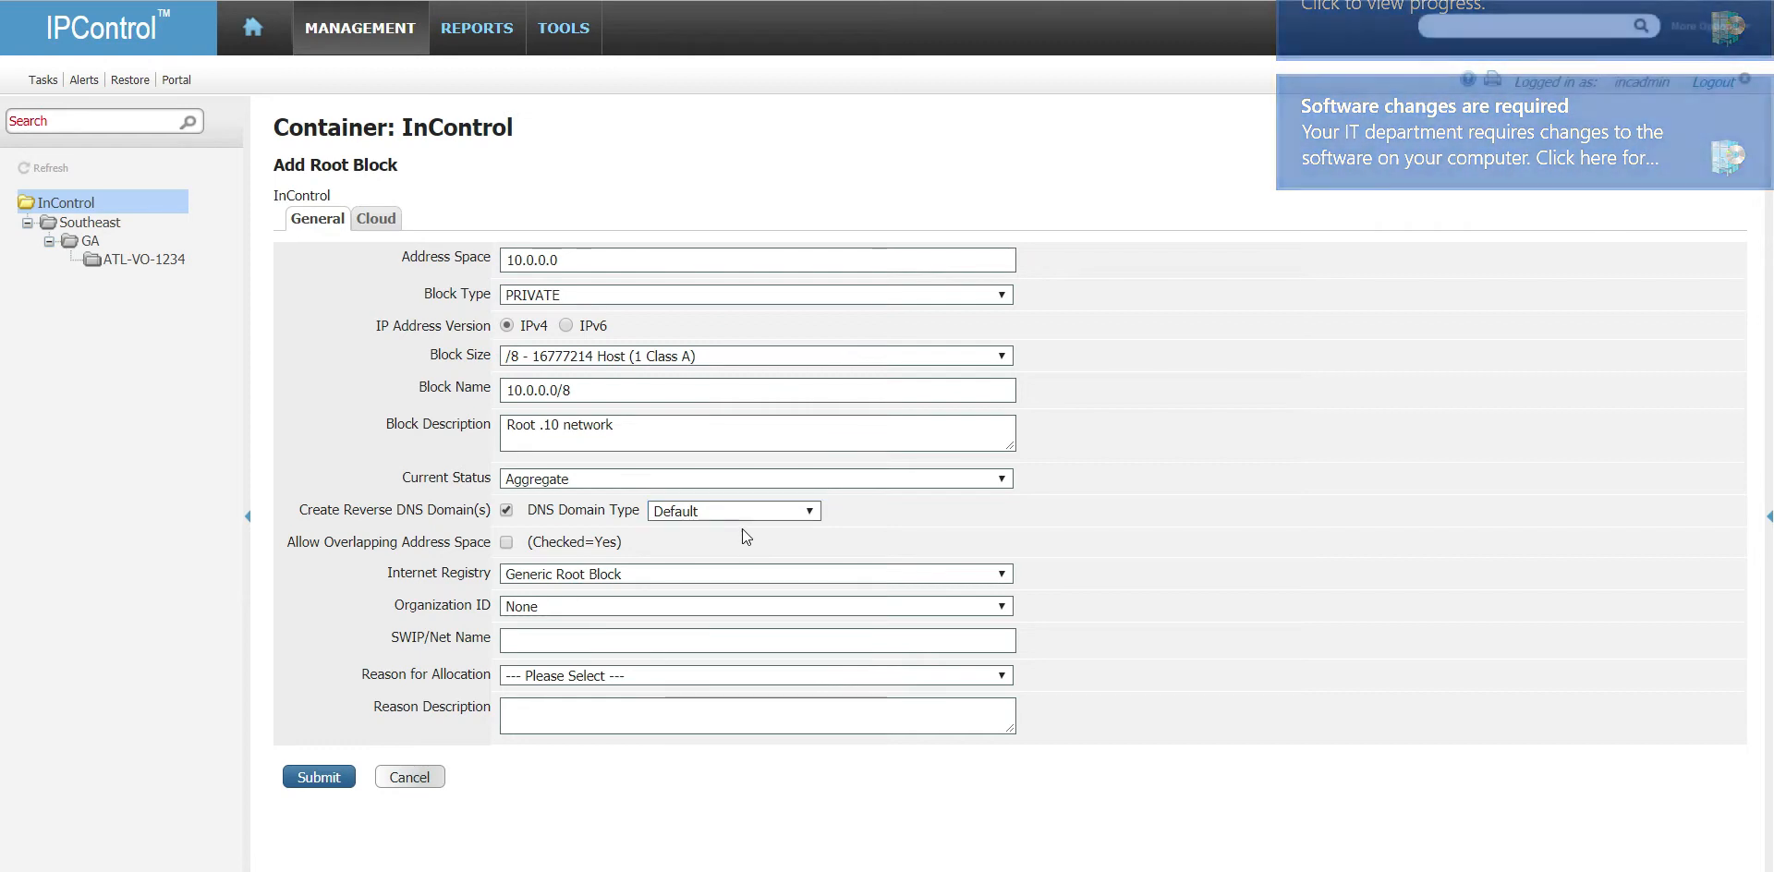
# - Set the root block's Internet Registry to RFC1918 Root Block and check the available allocation reasons
pyautogui.click(569, 574)
pyautogui.click(578, 608)
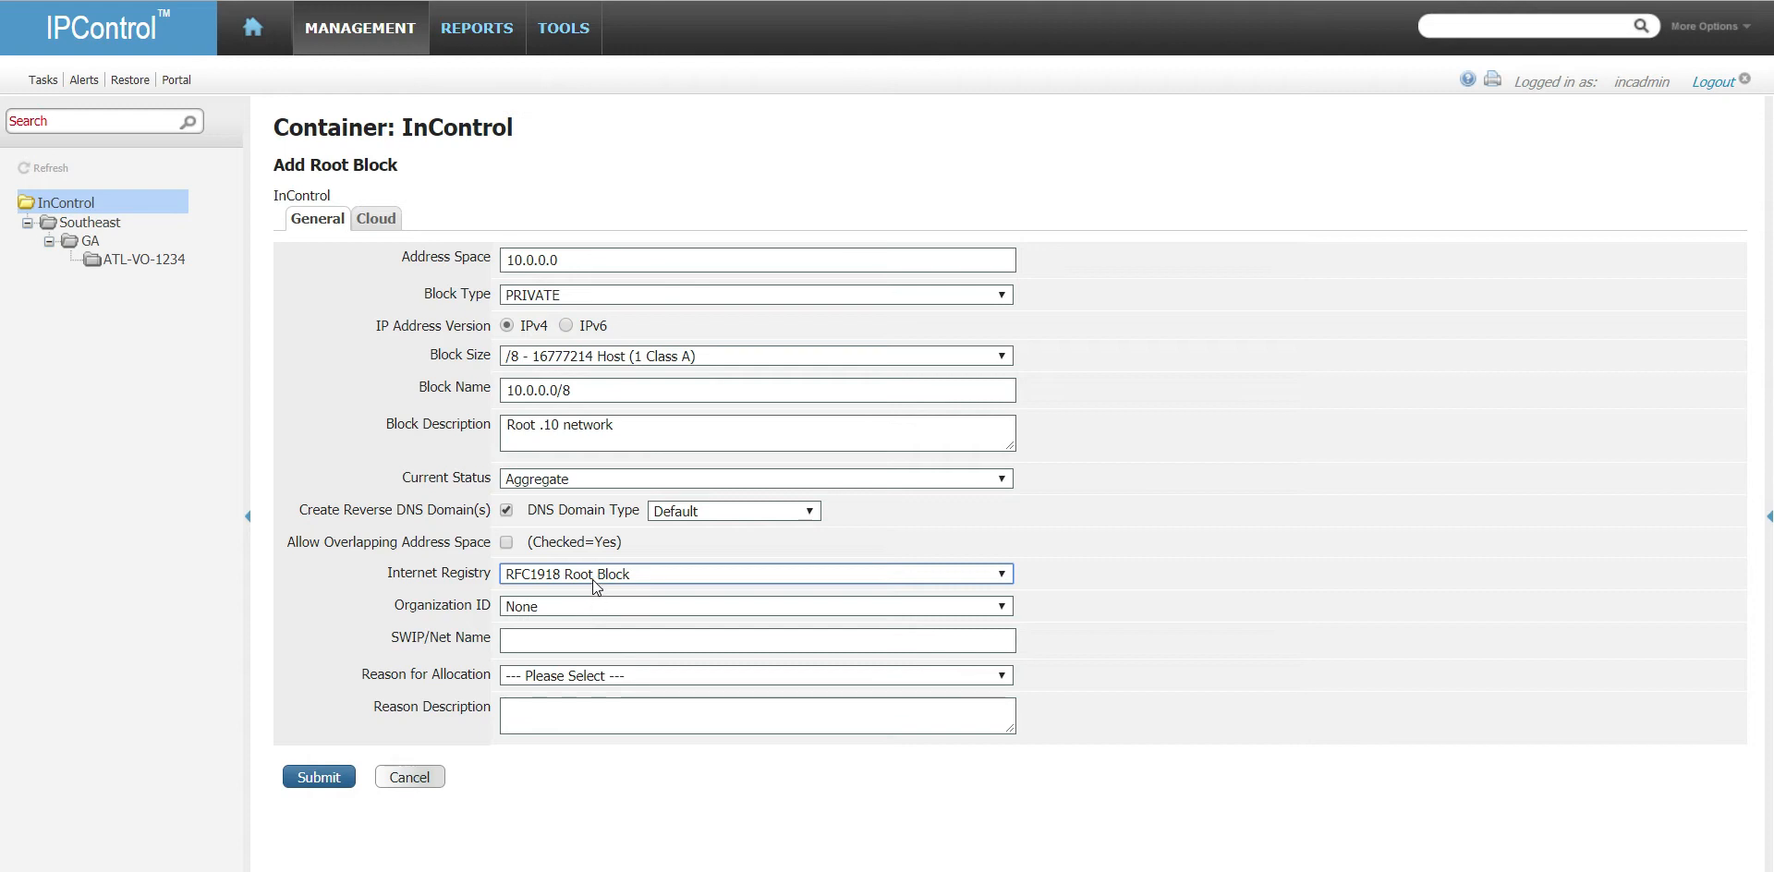
pyautogui.click(574, 675)
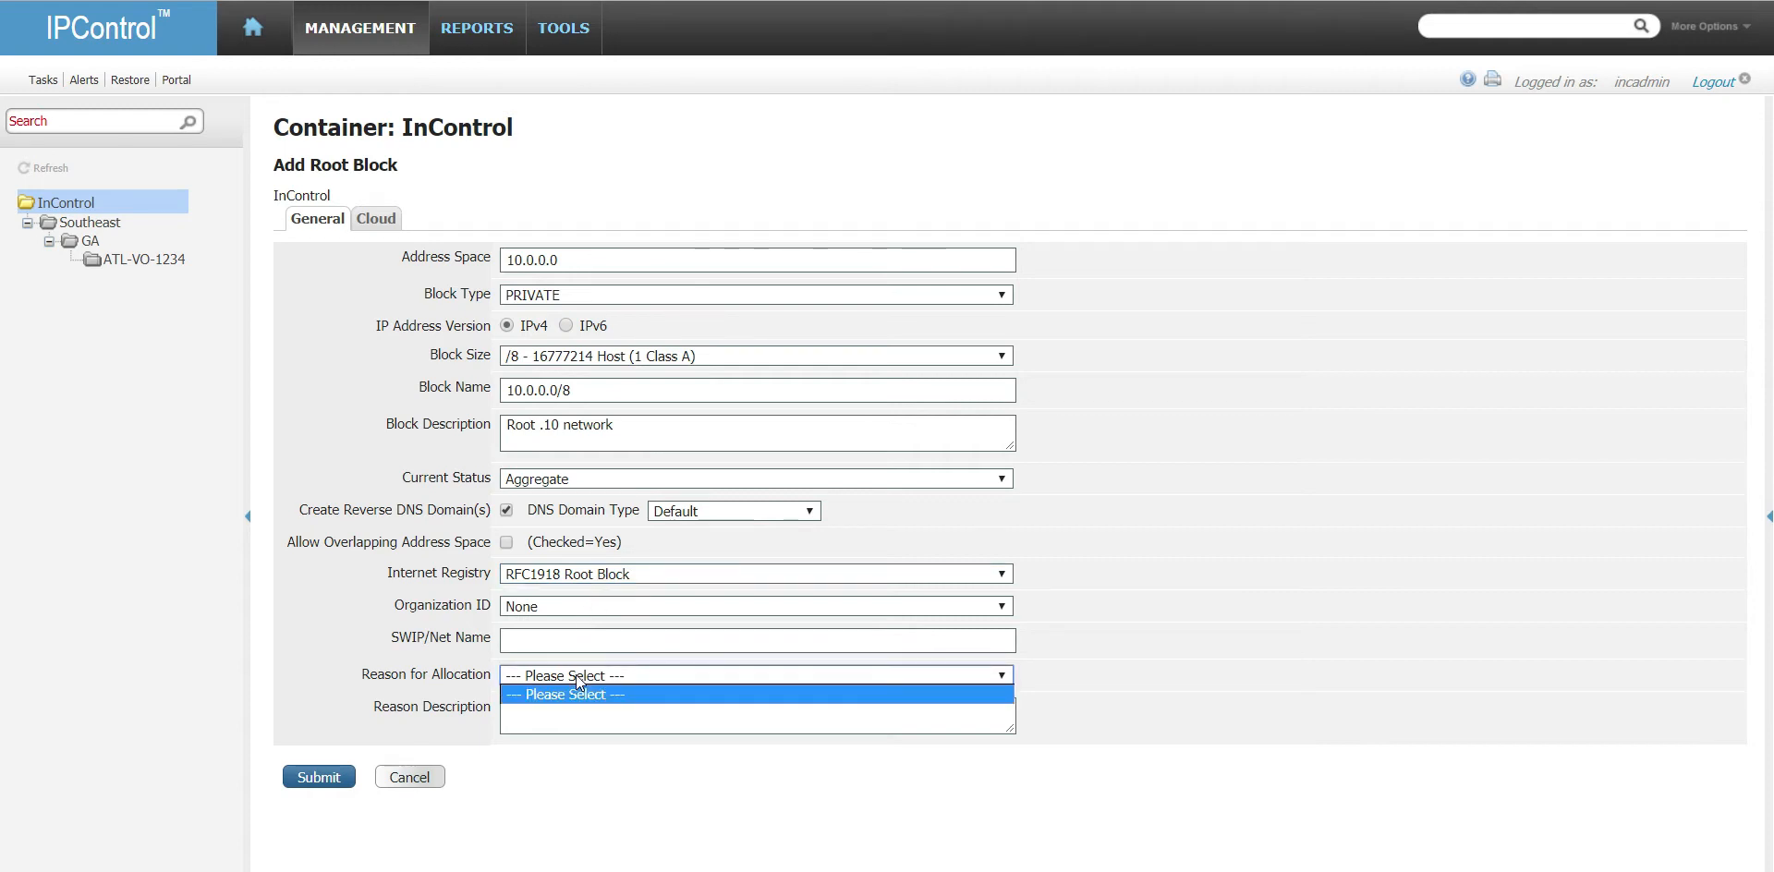
pyautogui.click(576, 675)
pyautogui.moveTo(583, 28)
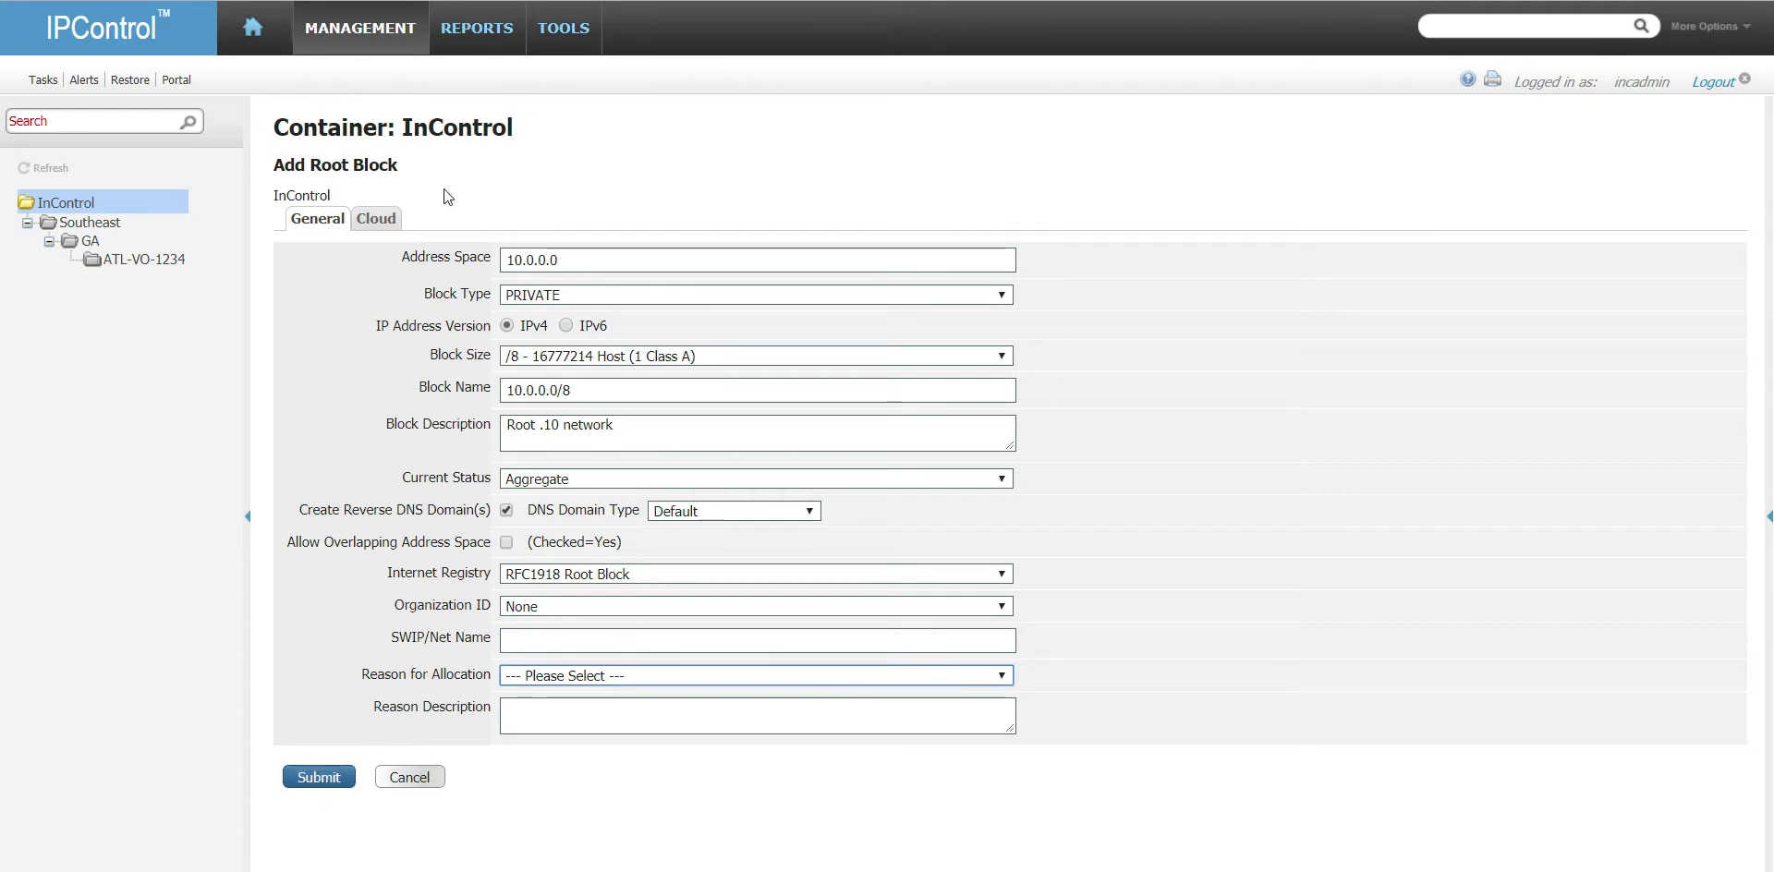
# - Review the cloud type options for the root block, keep None, and submit the block
pyautogui.click(376, 219)
pyautogui.click(593, 297)
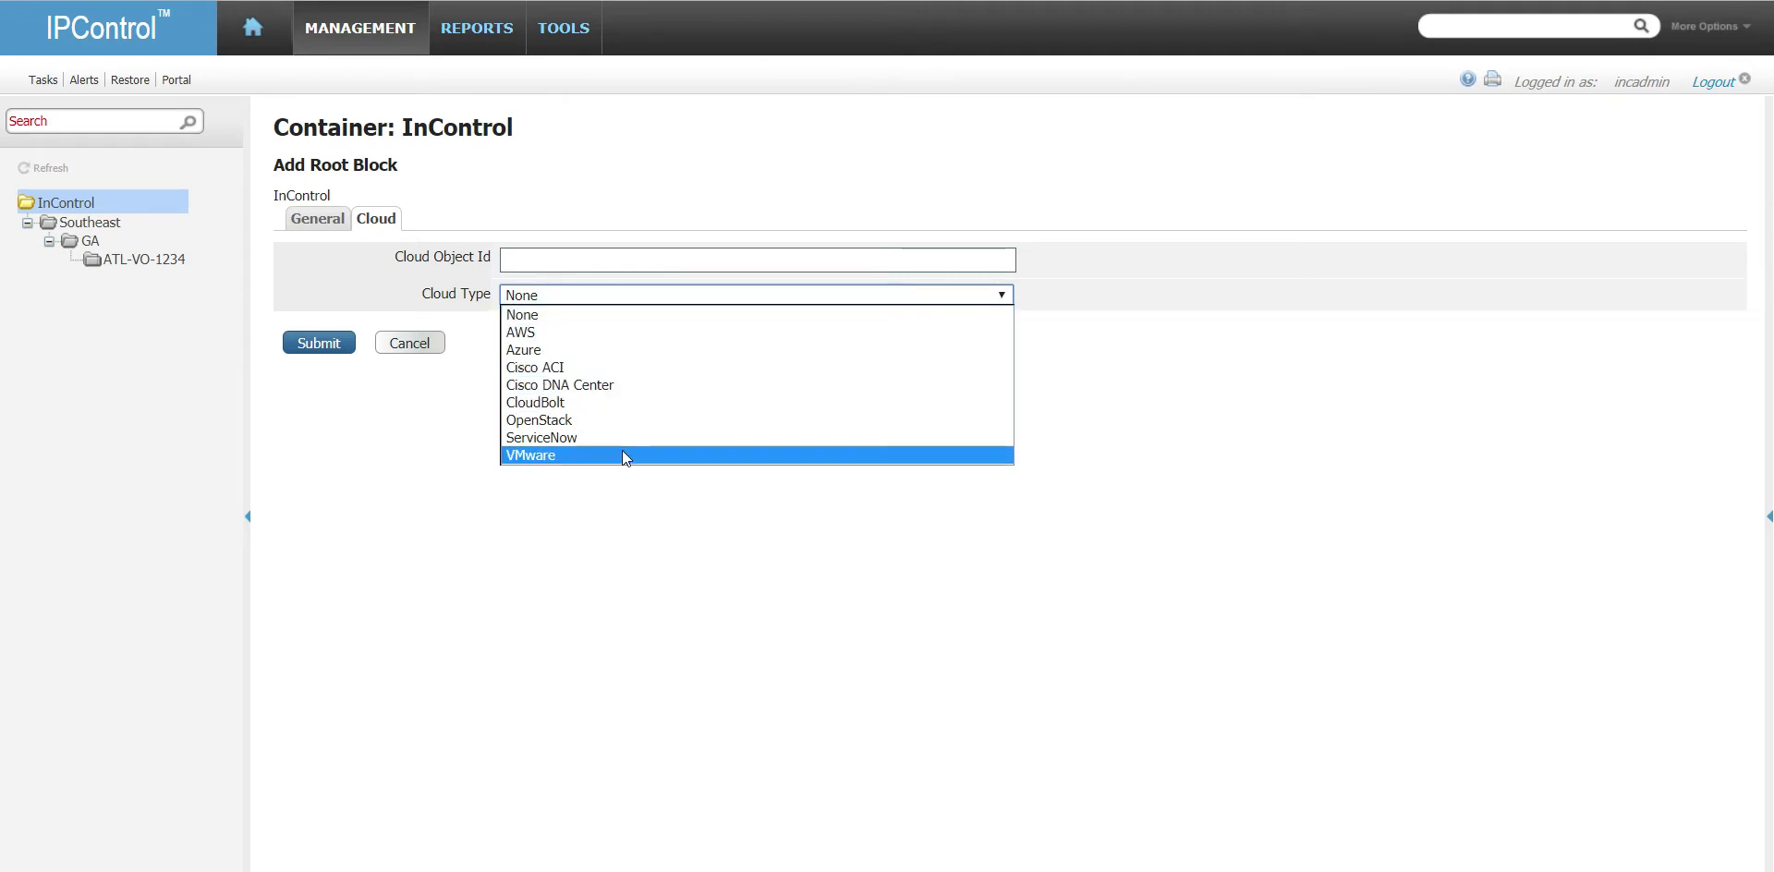
pyautogui.click(463, 401)
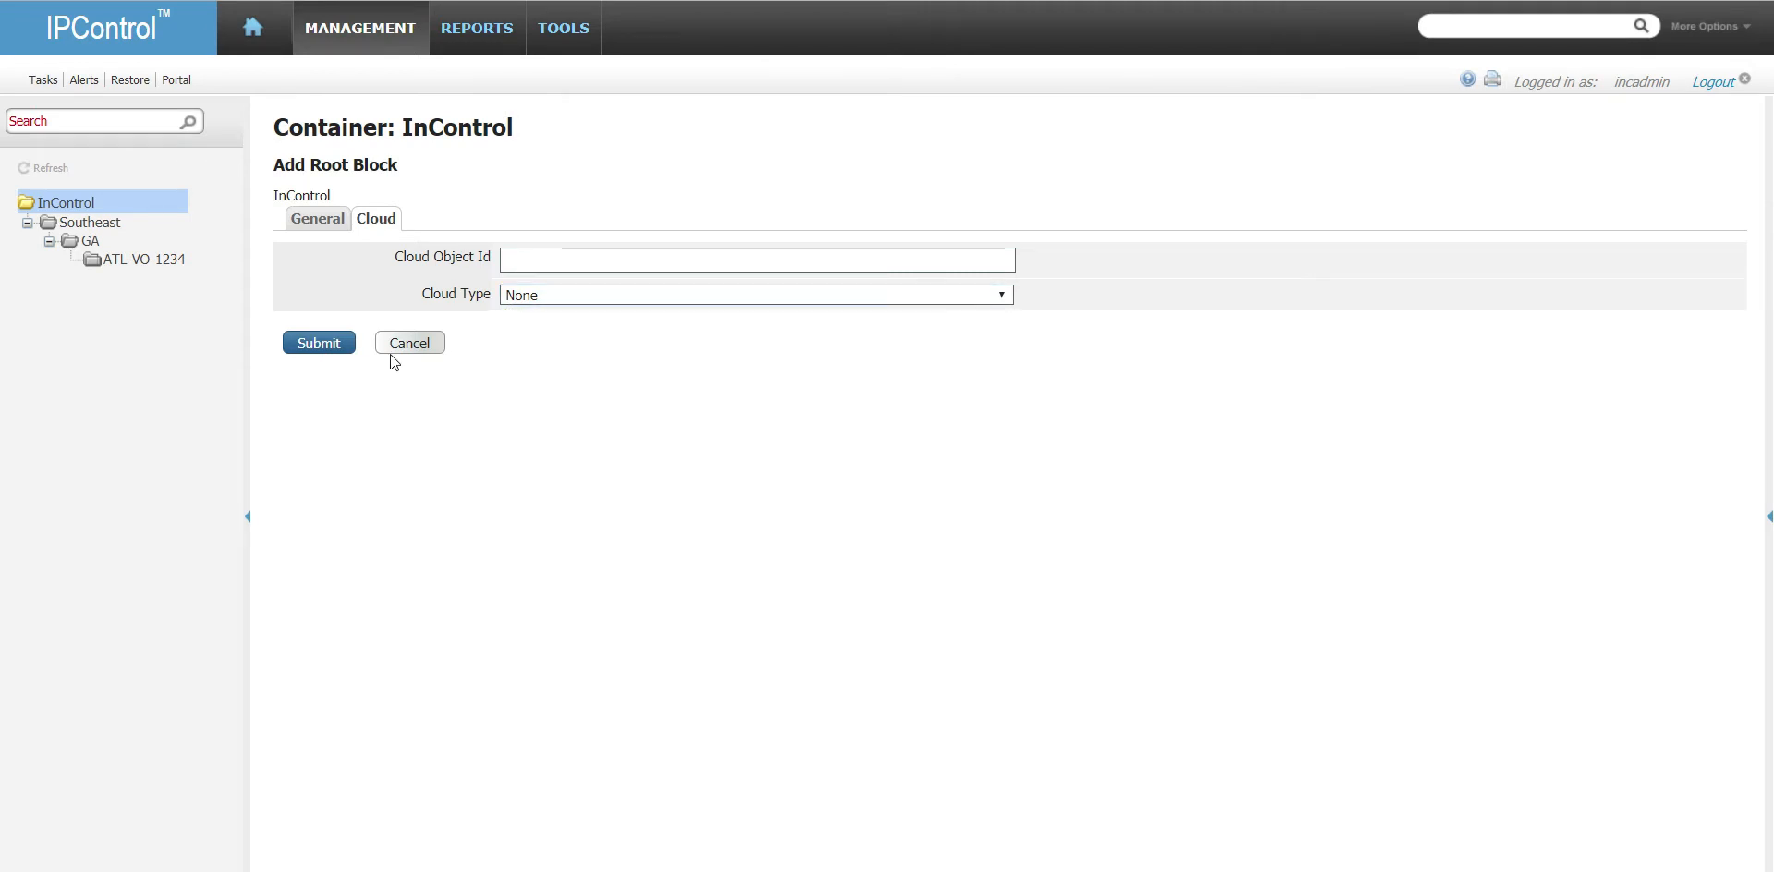
pyautogui.click(303, 227)
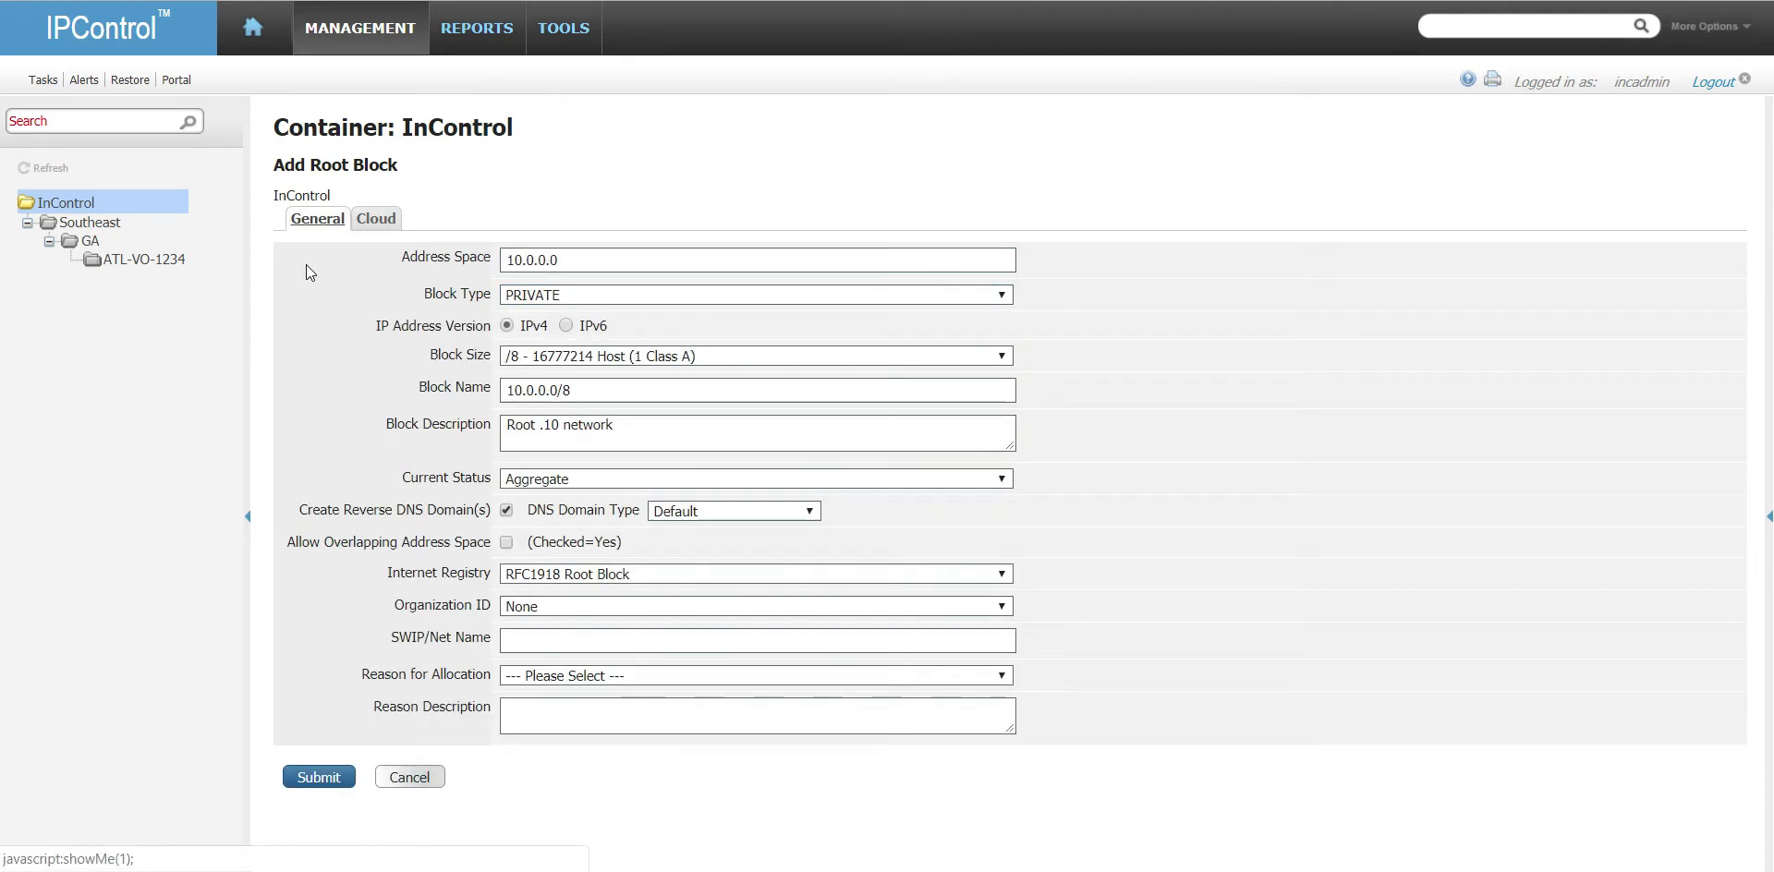
pyautogui.click(323, 776)
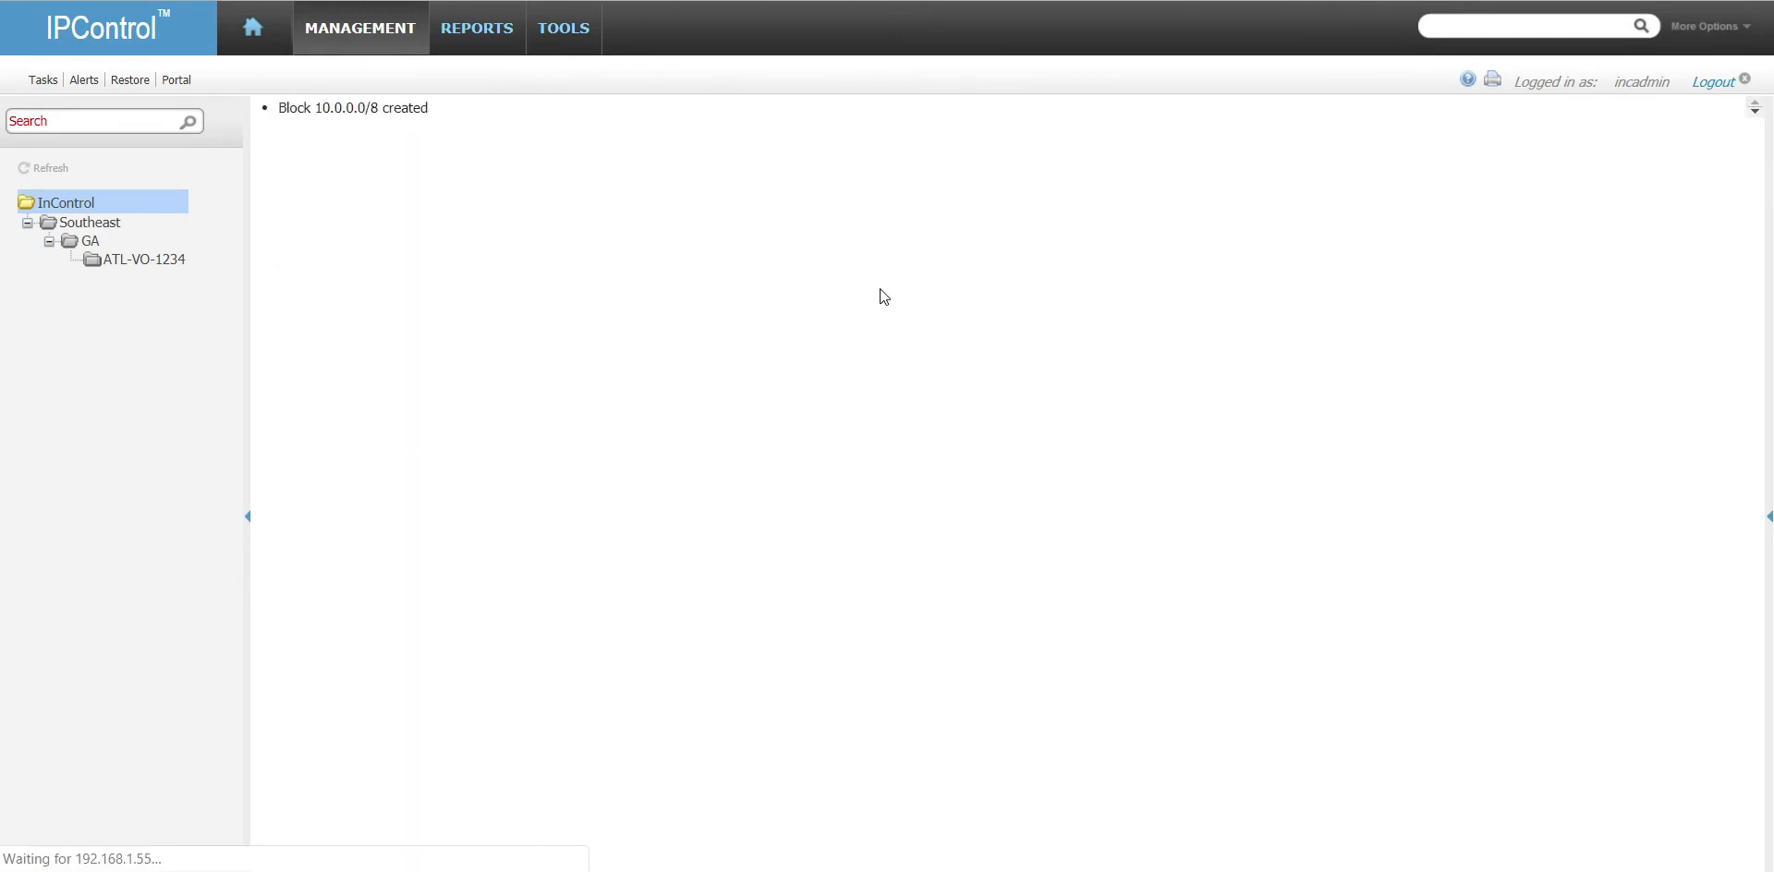
# - Start a child block in the Southeast container with block type PRIVATE and block size /16
pyautogui.click(89, 227)
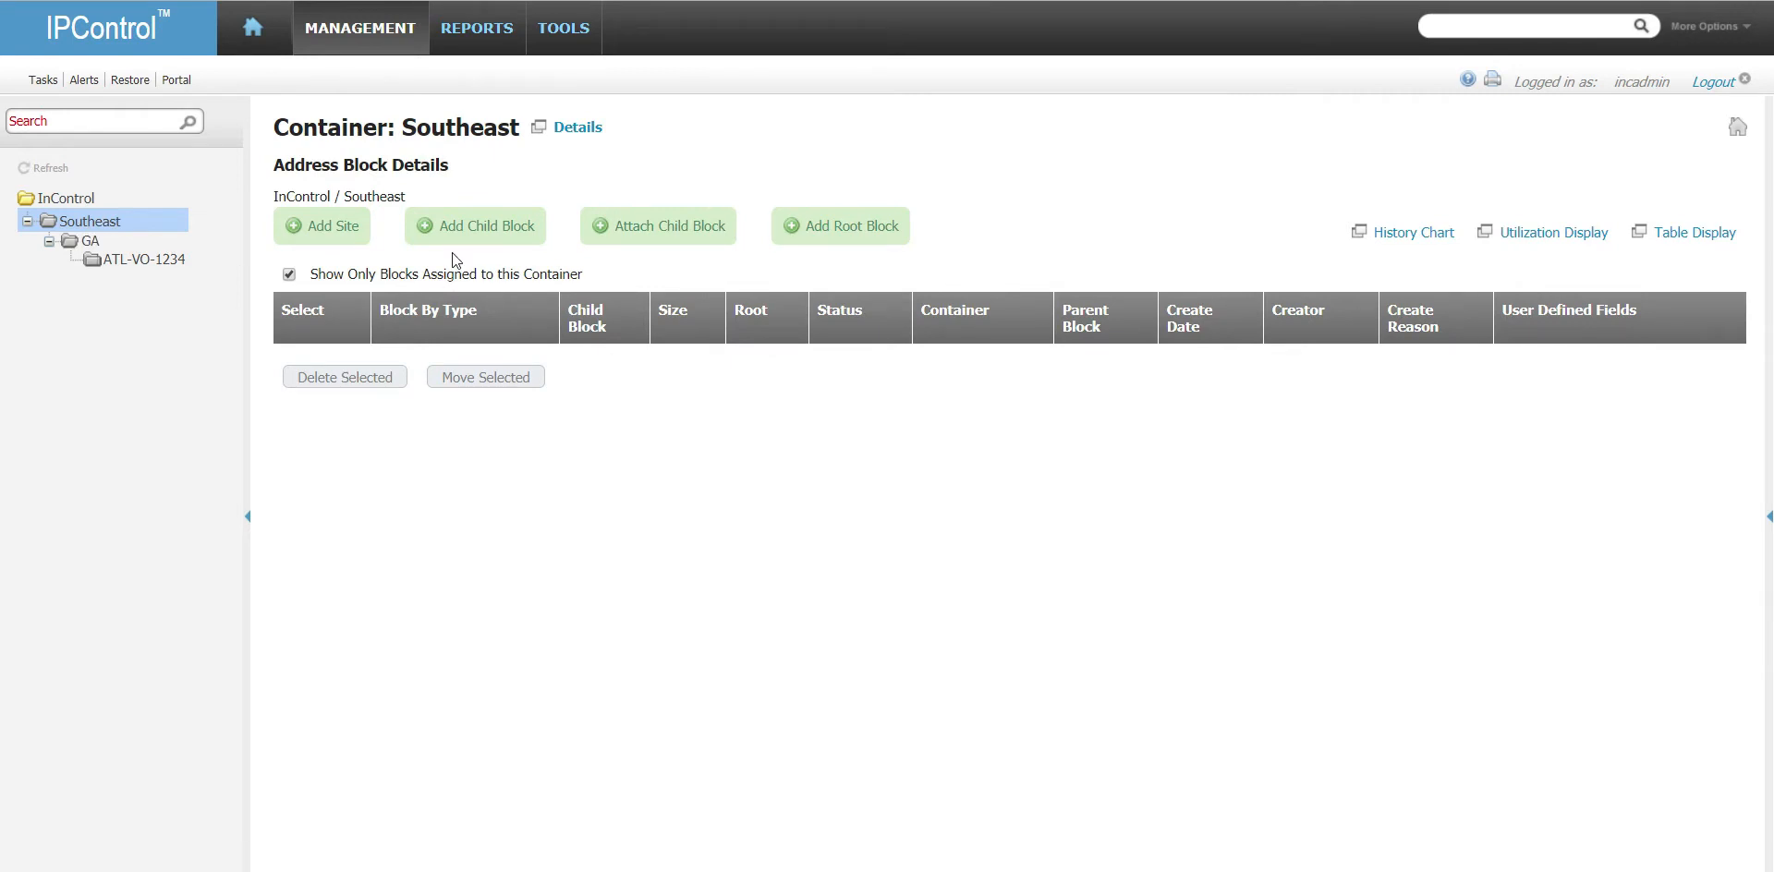
pyautogui.click(517, 233)
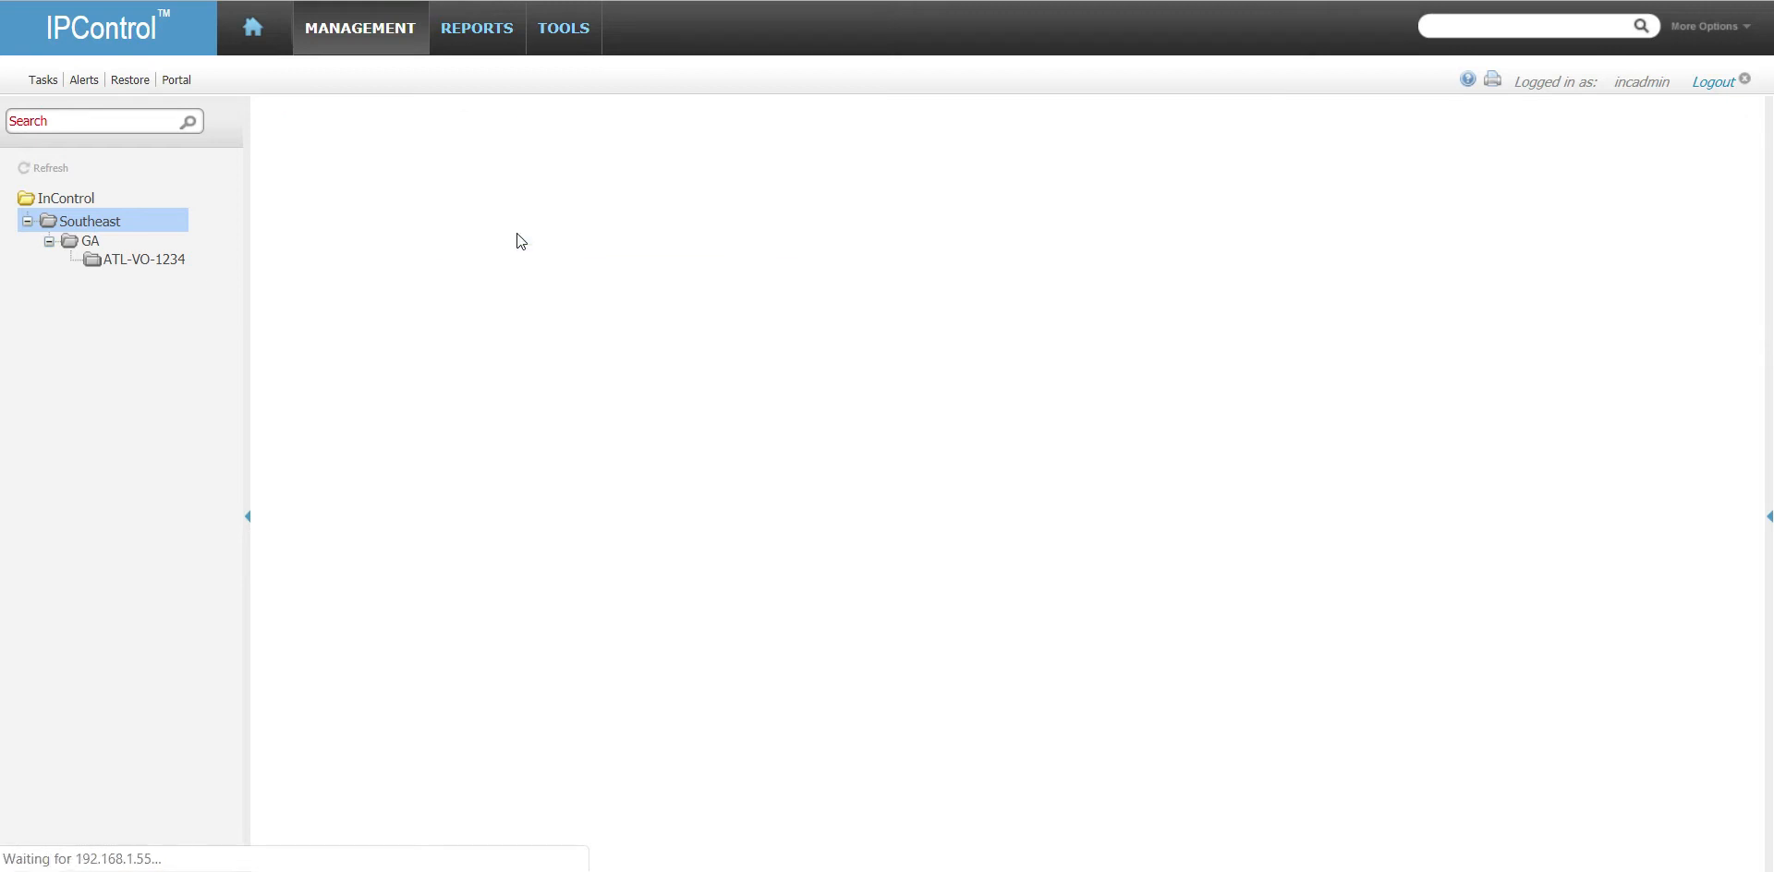
pyautogui.click(584, 273)
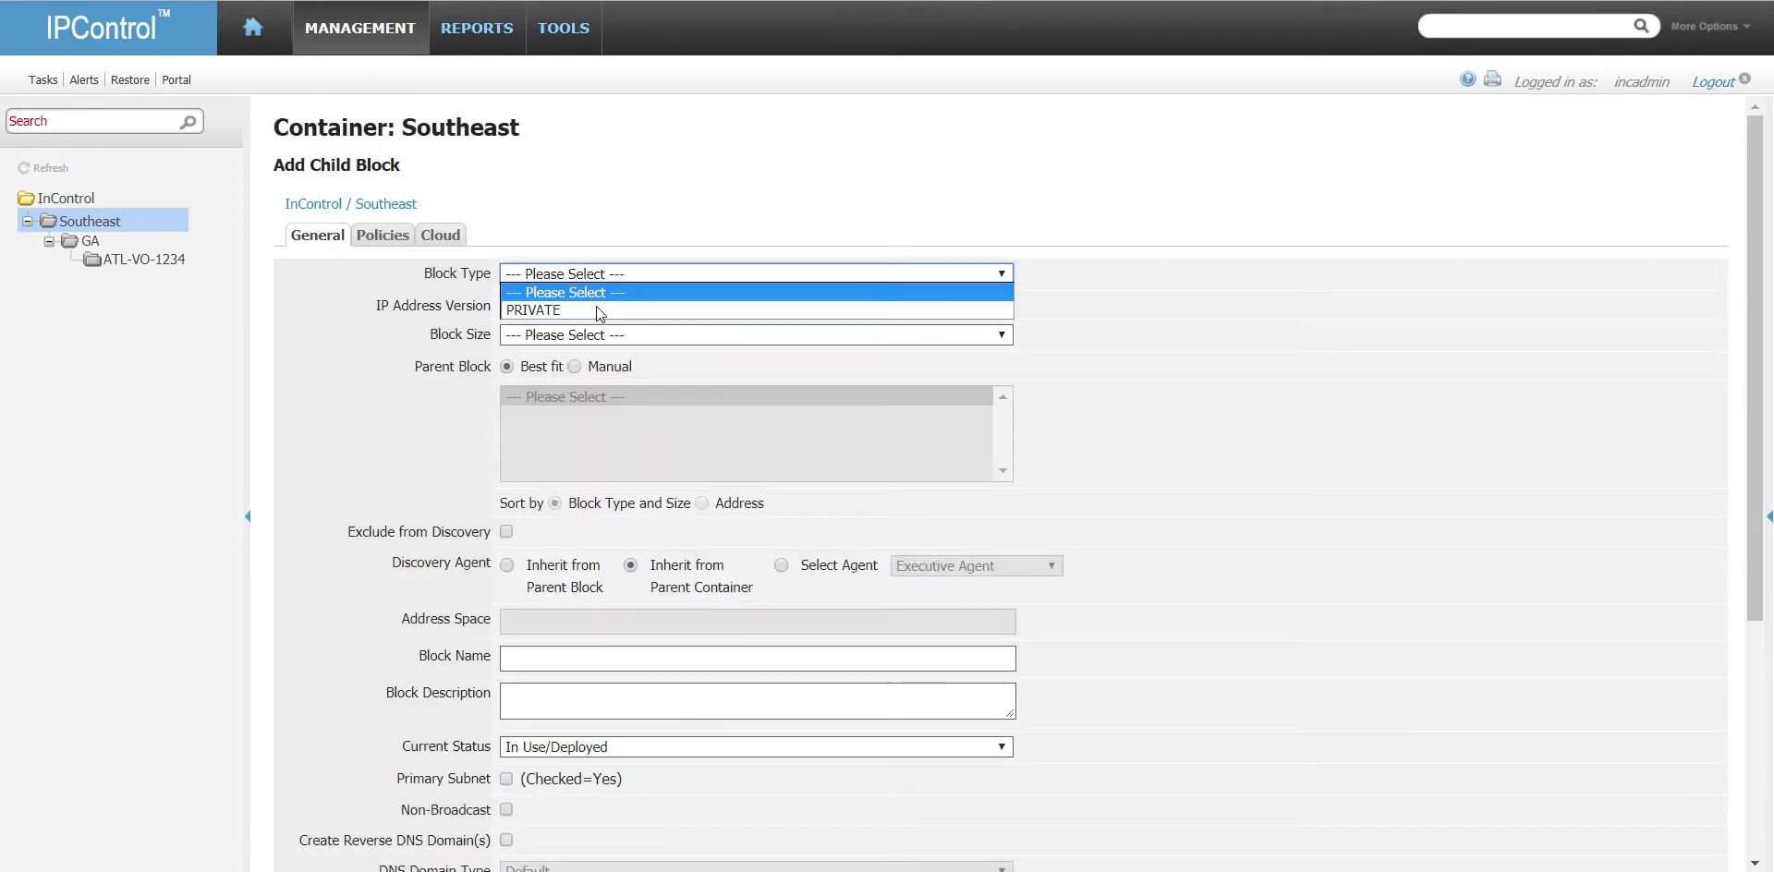
pyautogui.click(599, 308)
pyautogui.click(624, 335)
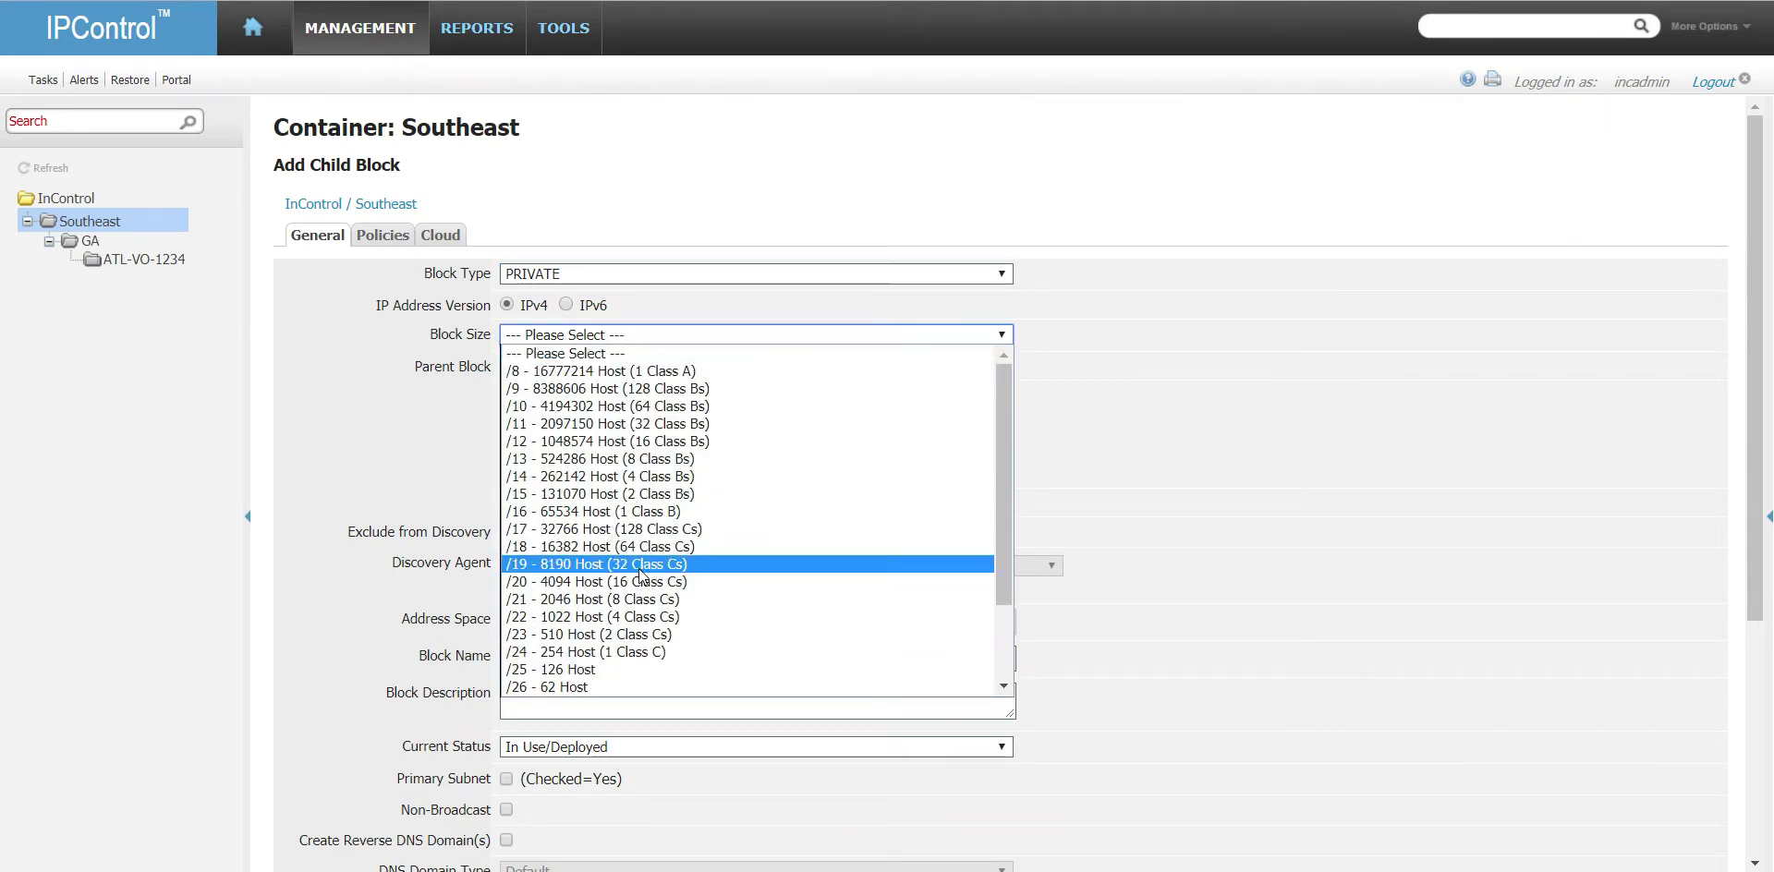
pyautogui.click(633, 515)
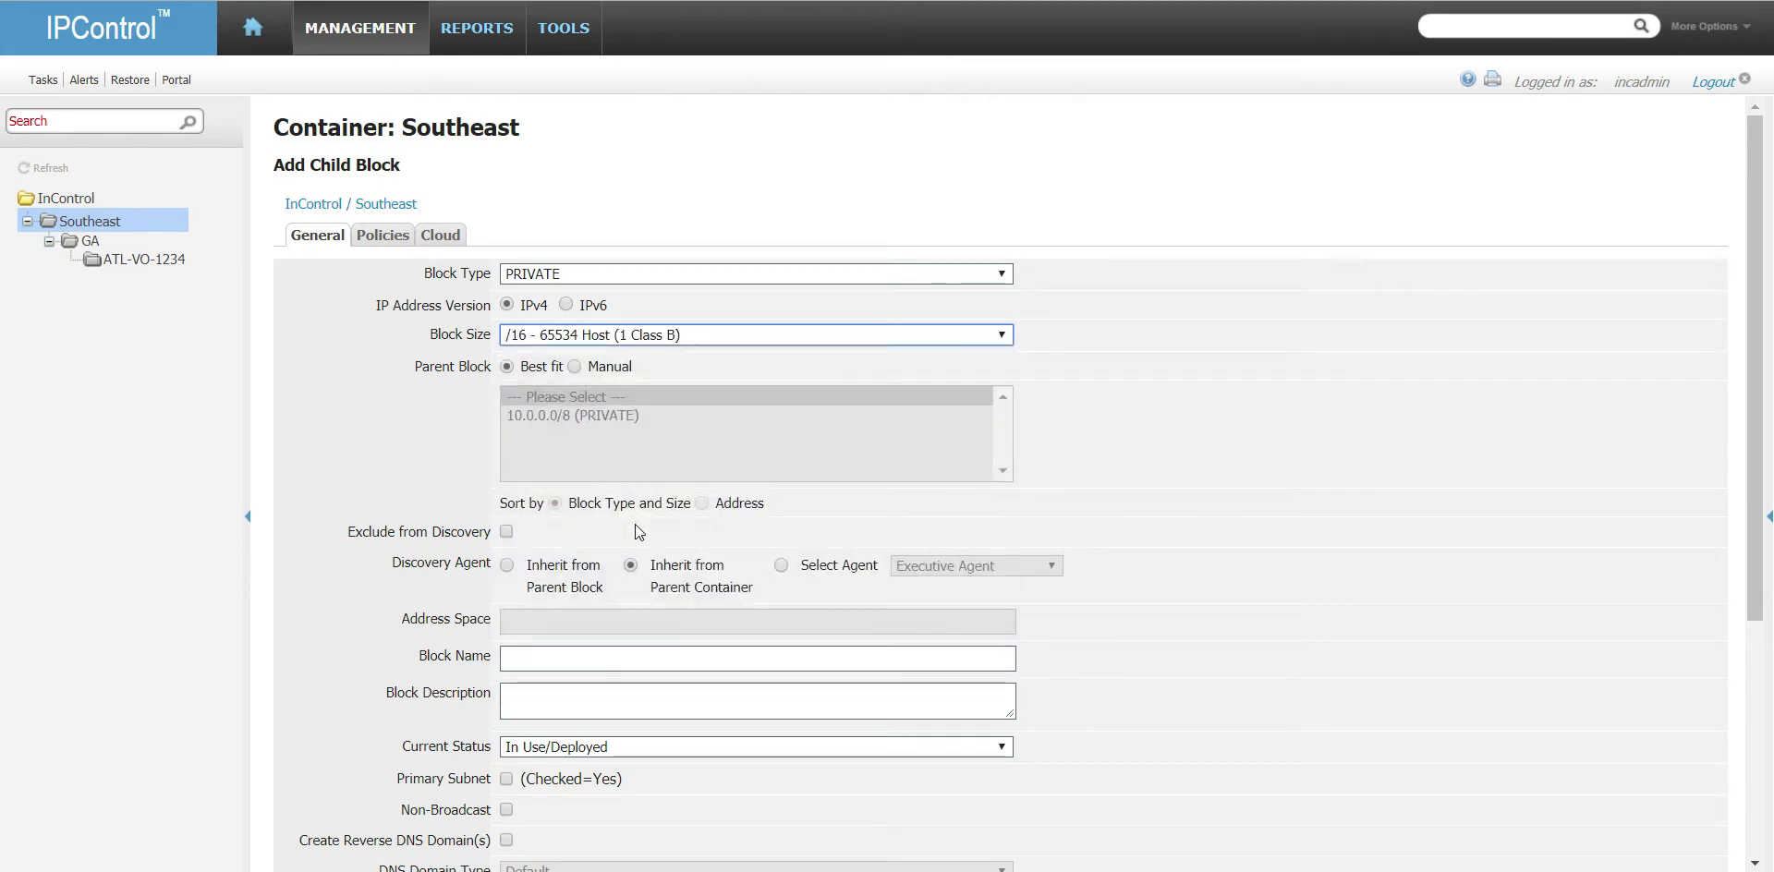
# - Switch the child block's parent selection to Manual and set its address space to 10.0.0.0
pyautogui.click(574, 366)
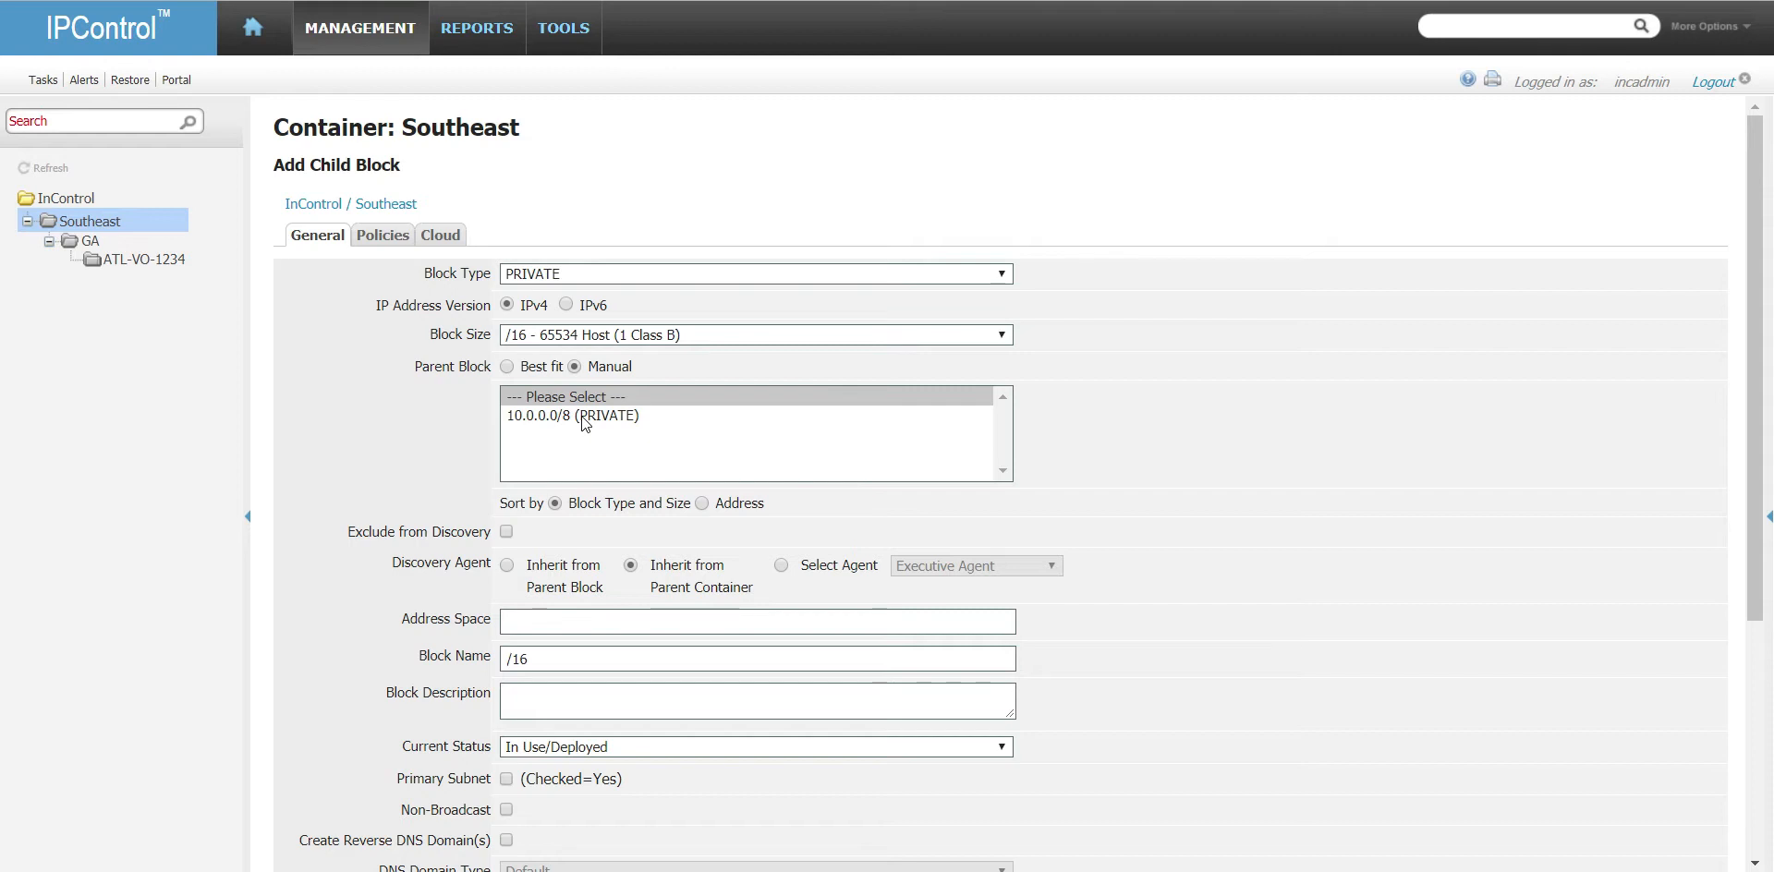
pyautogui.click(574, 620)
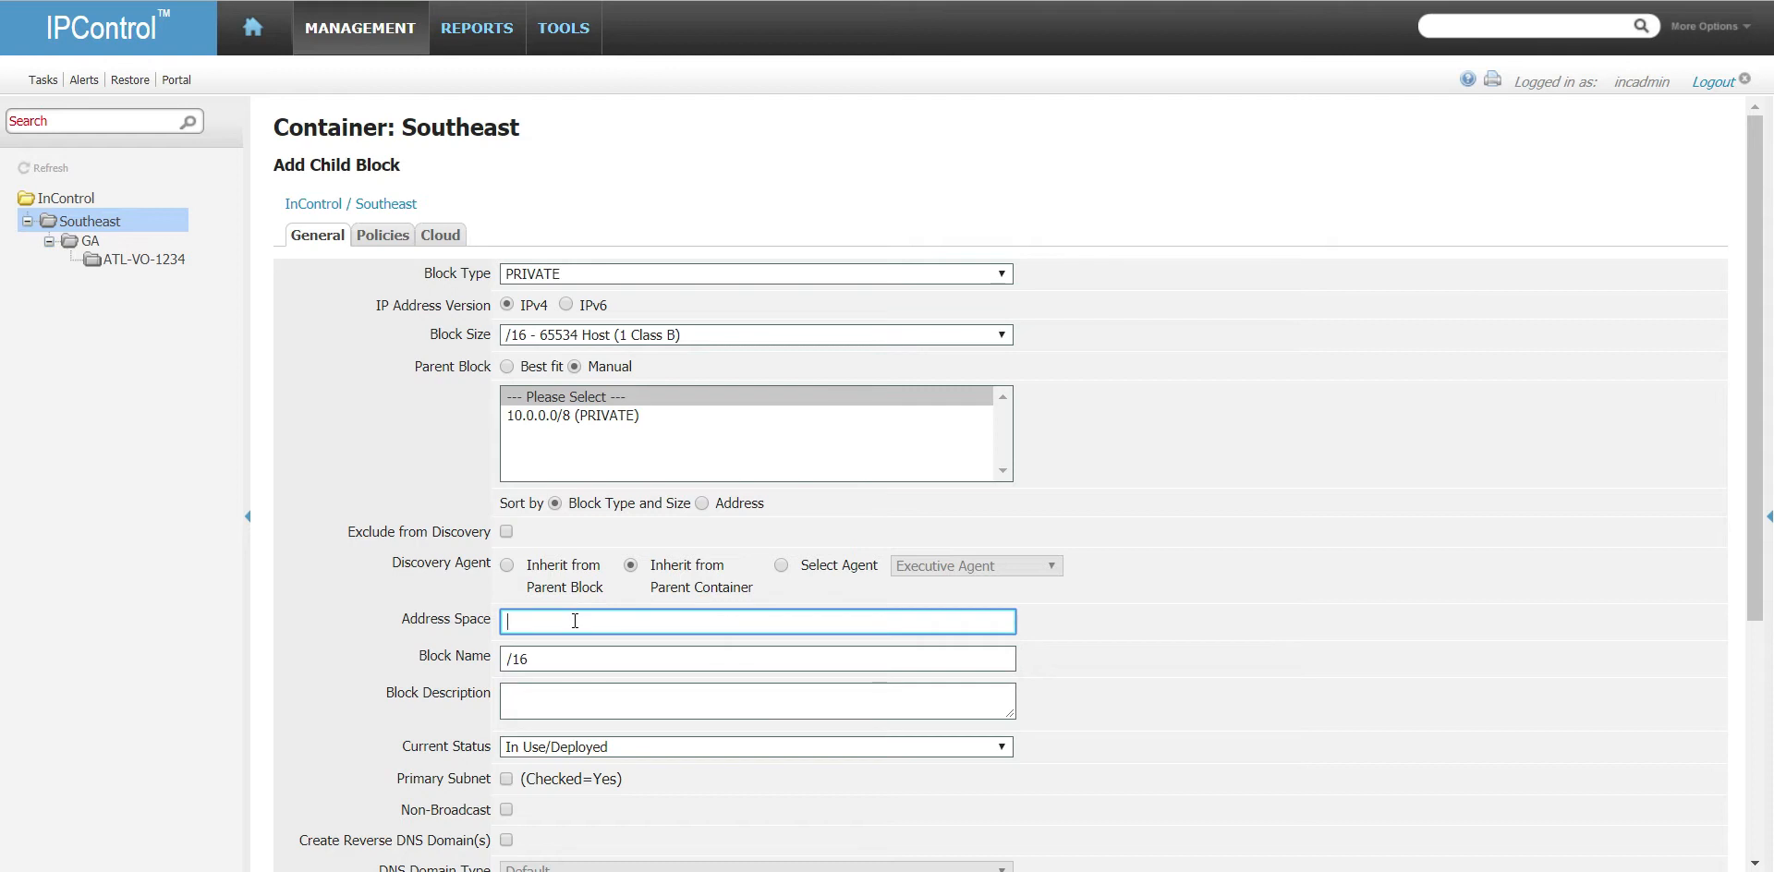
pyautogui.write('10.0.0.0')
pyautogui.press('Tab')
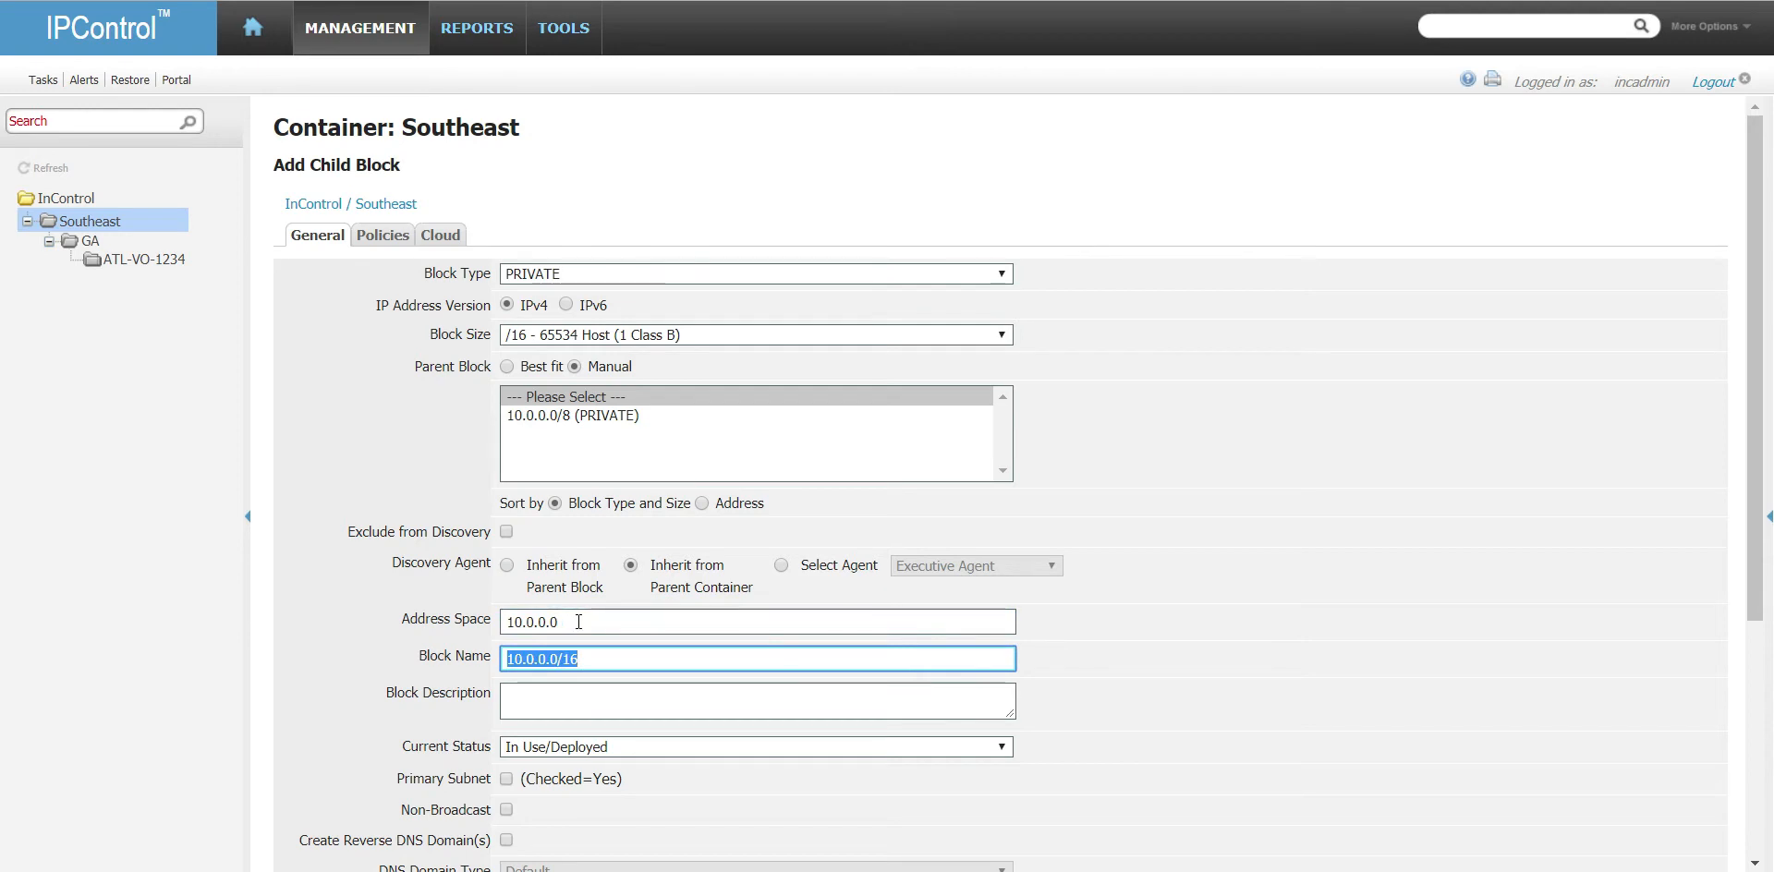
pyautogui.click(606, 397)
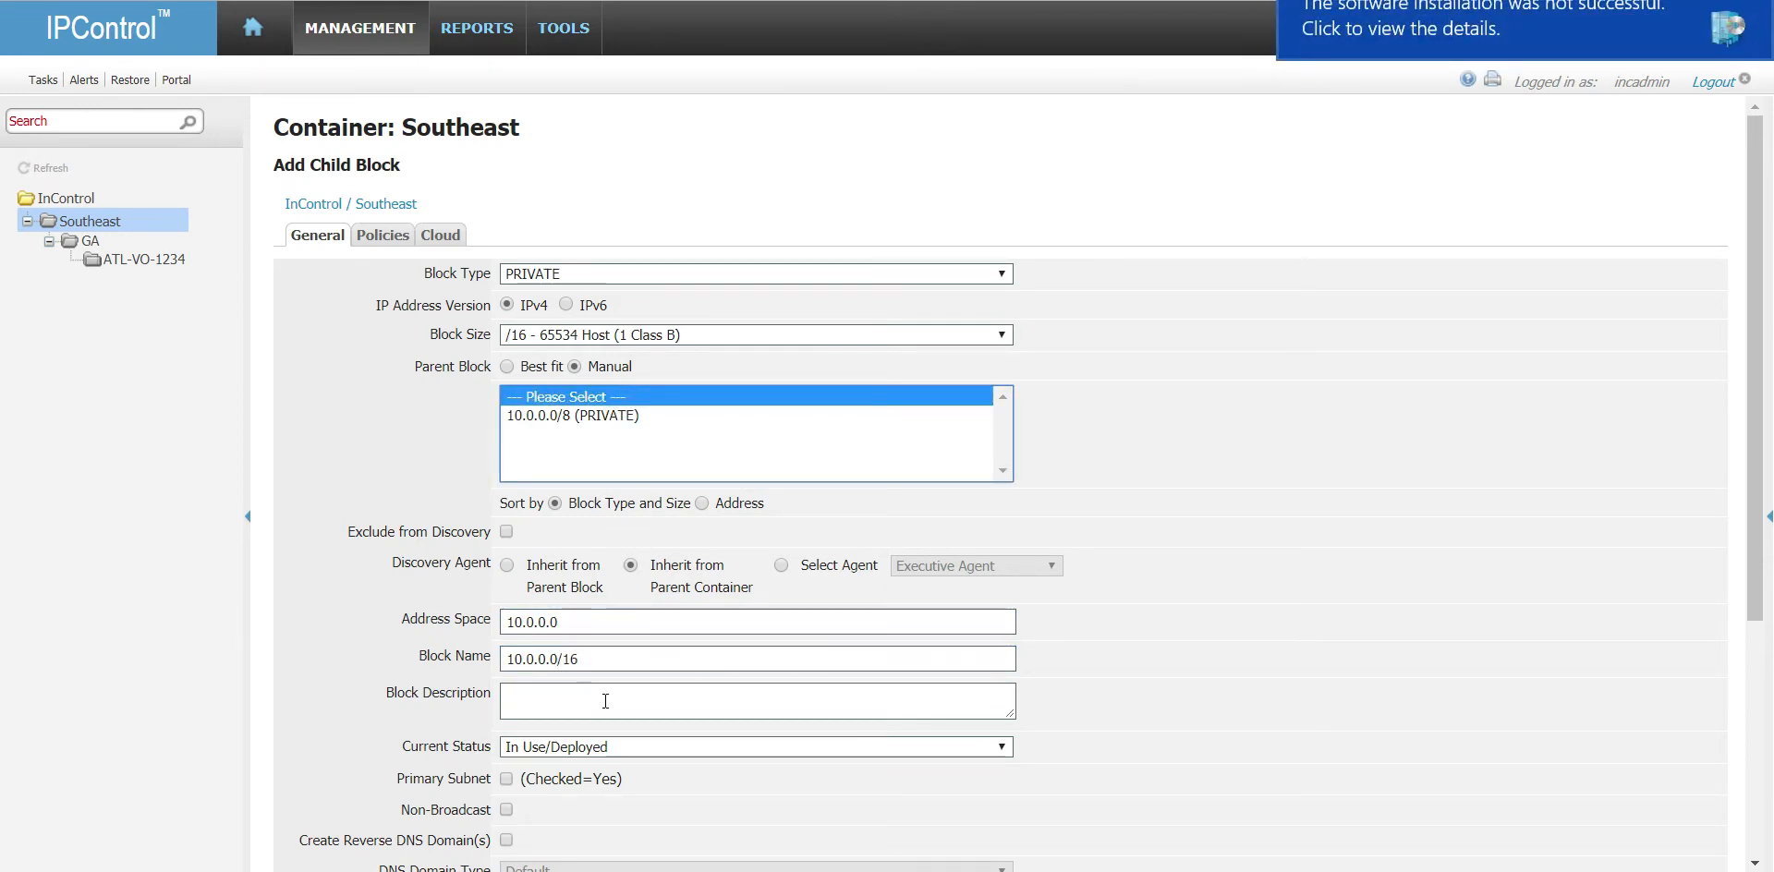
pyautogui.doubleClick(591, 657)
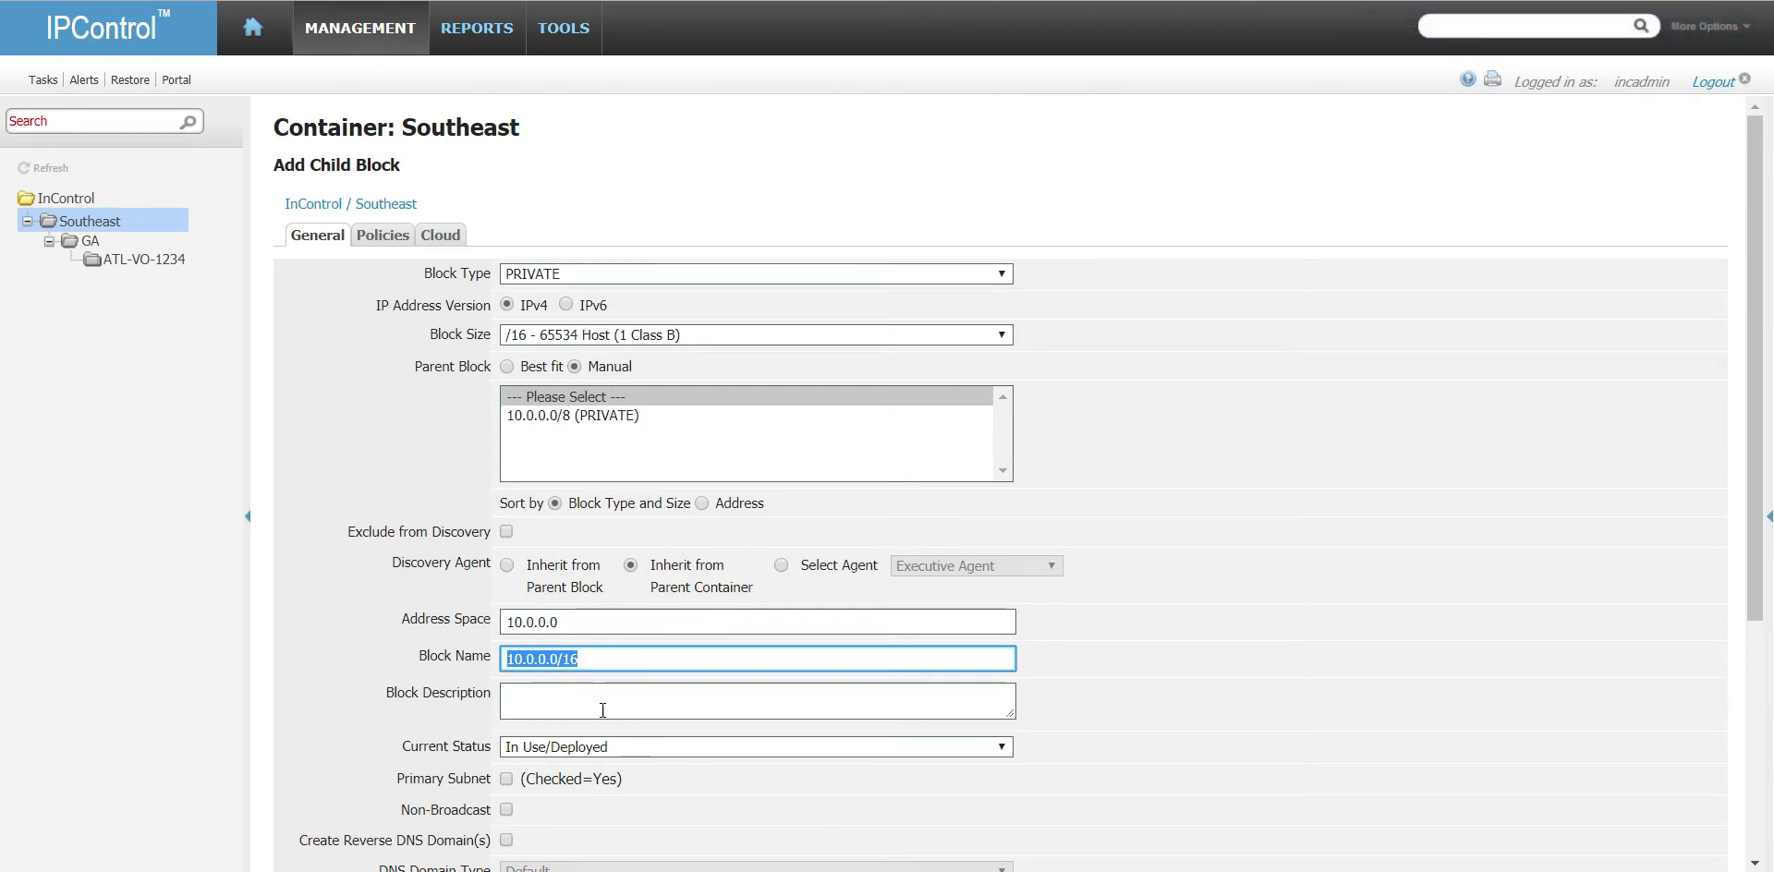
# - Set the child block's current status to Aggregate and submit the block
pyautogui.click(756, 750)
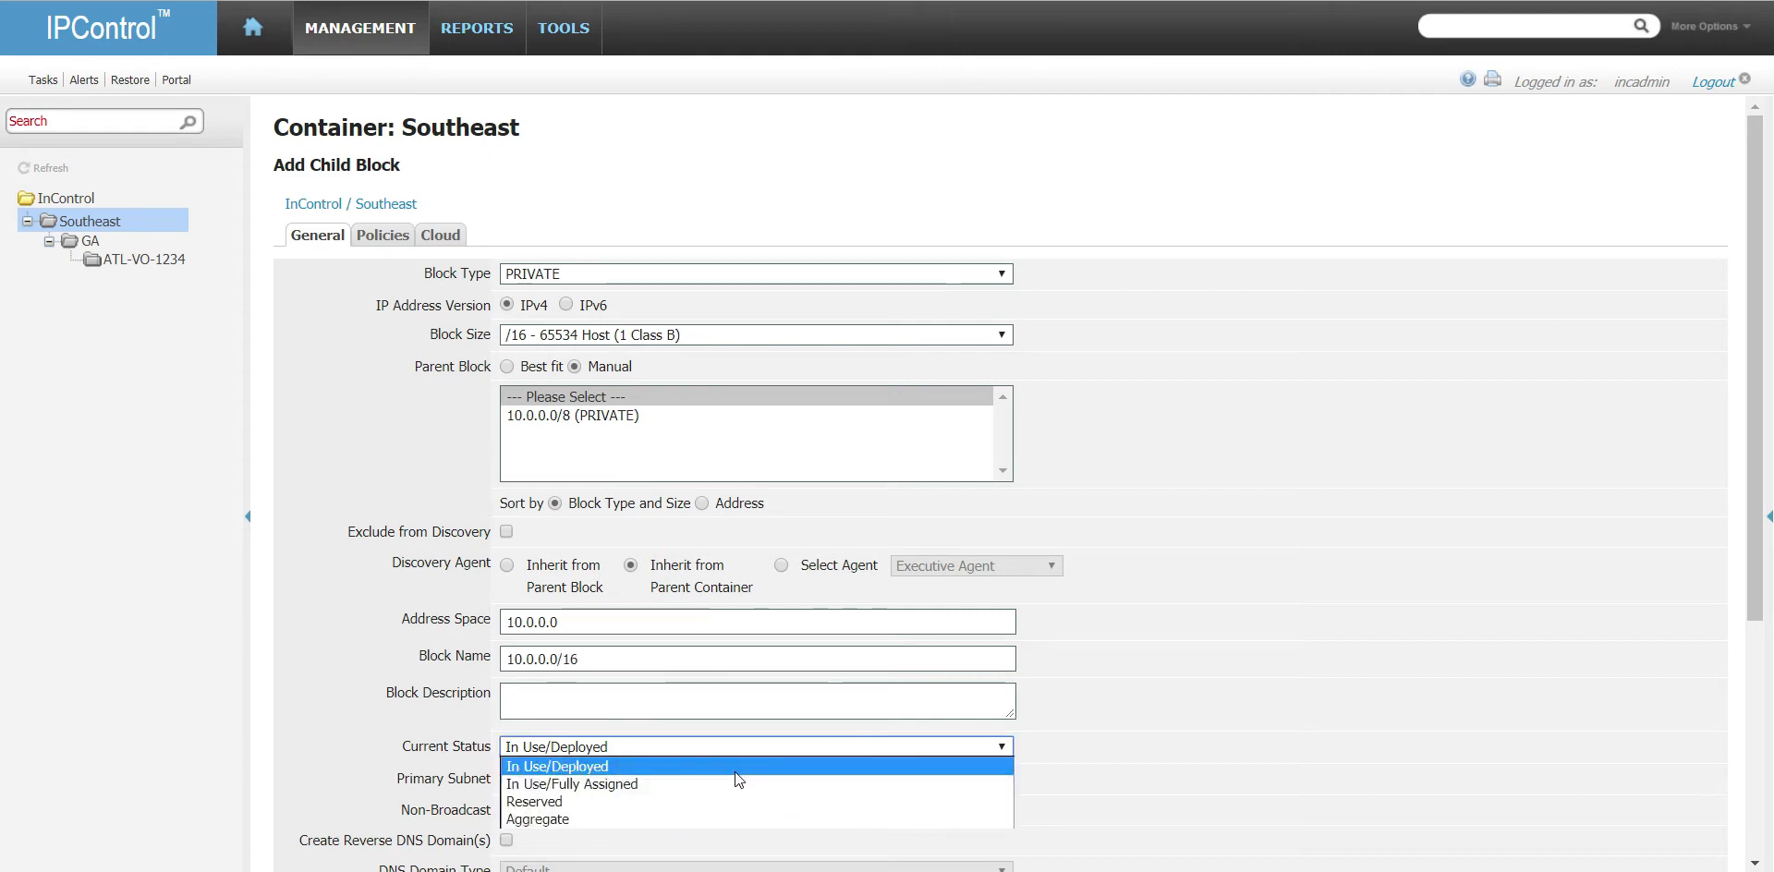
pyautogui.click(712, 817)
pyautogui.scroll(-1, 767, 739)
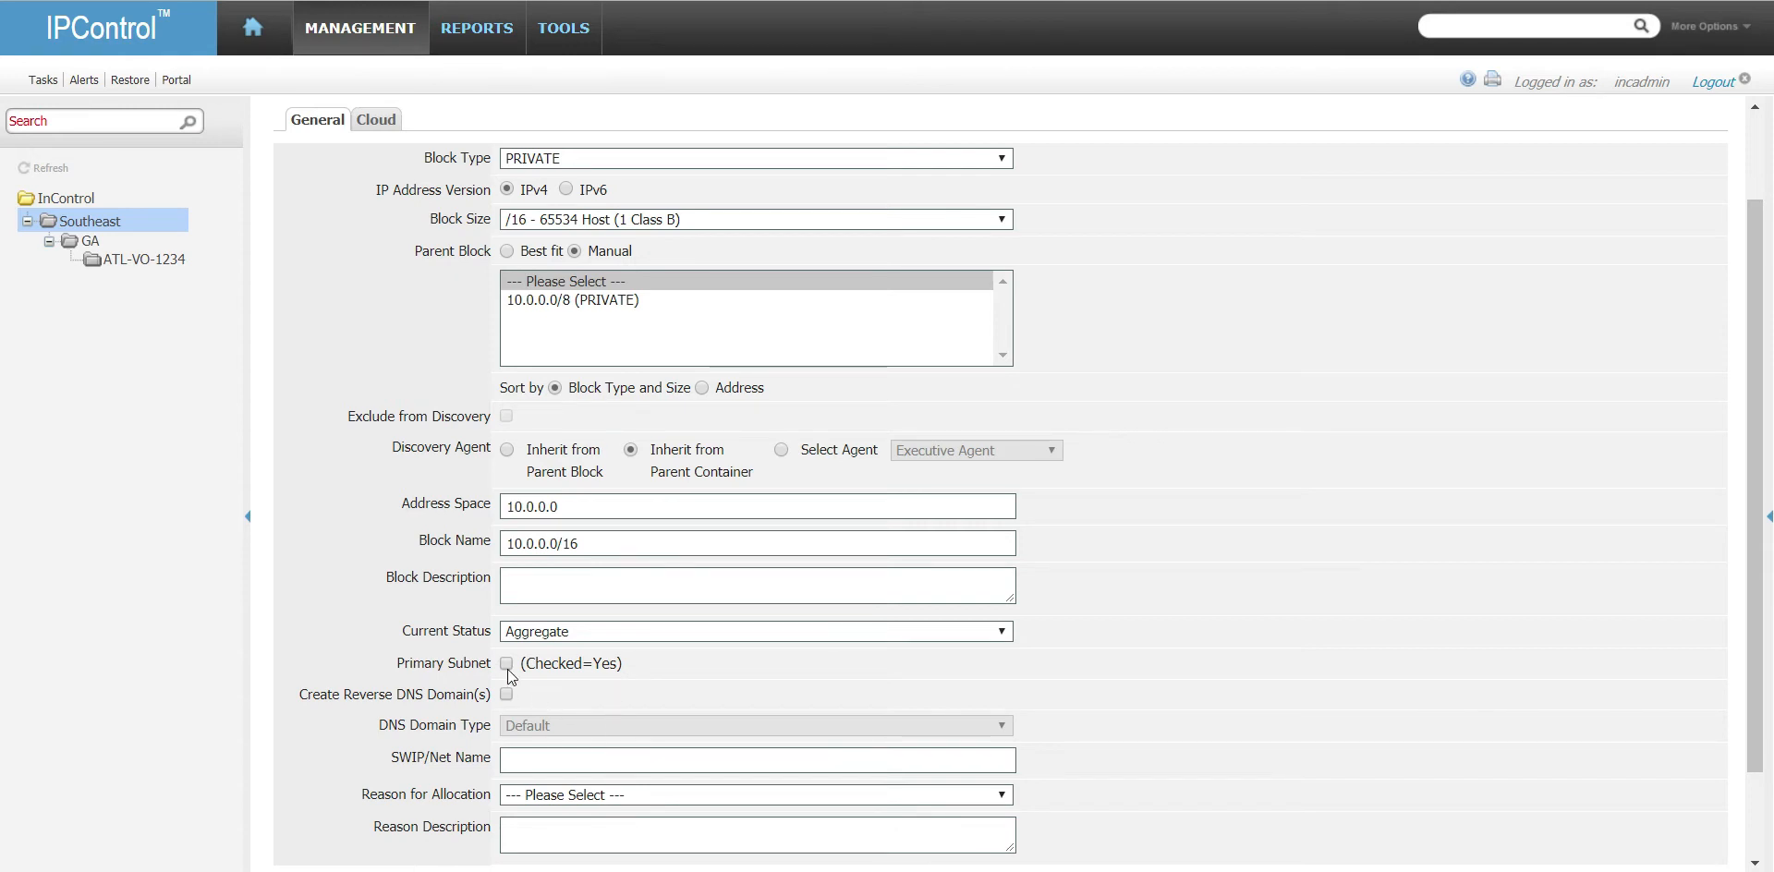
pyautogui.scroll(-2, 554, 706)
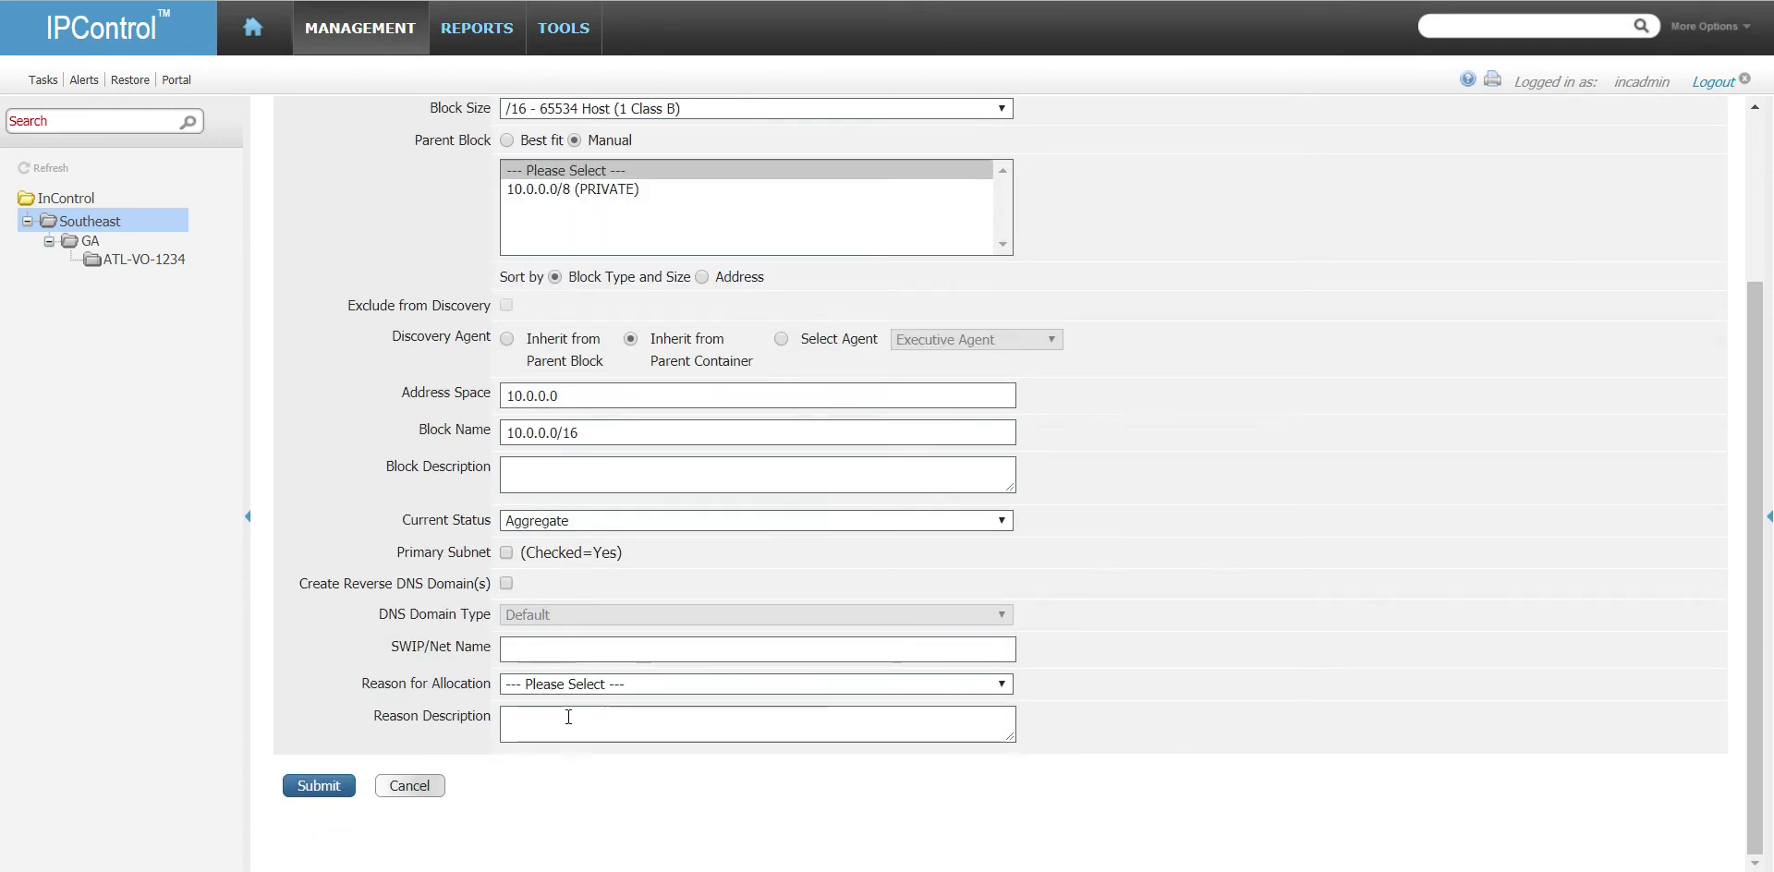
pyautogui.scroll(4, 578, 727)
pyautogui.scroll(-4, 345, 656)
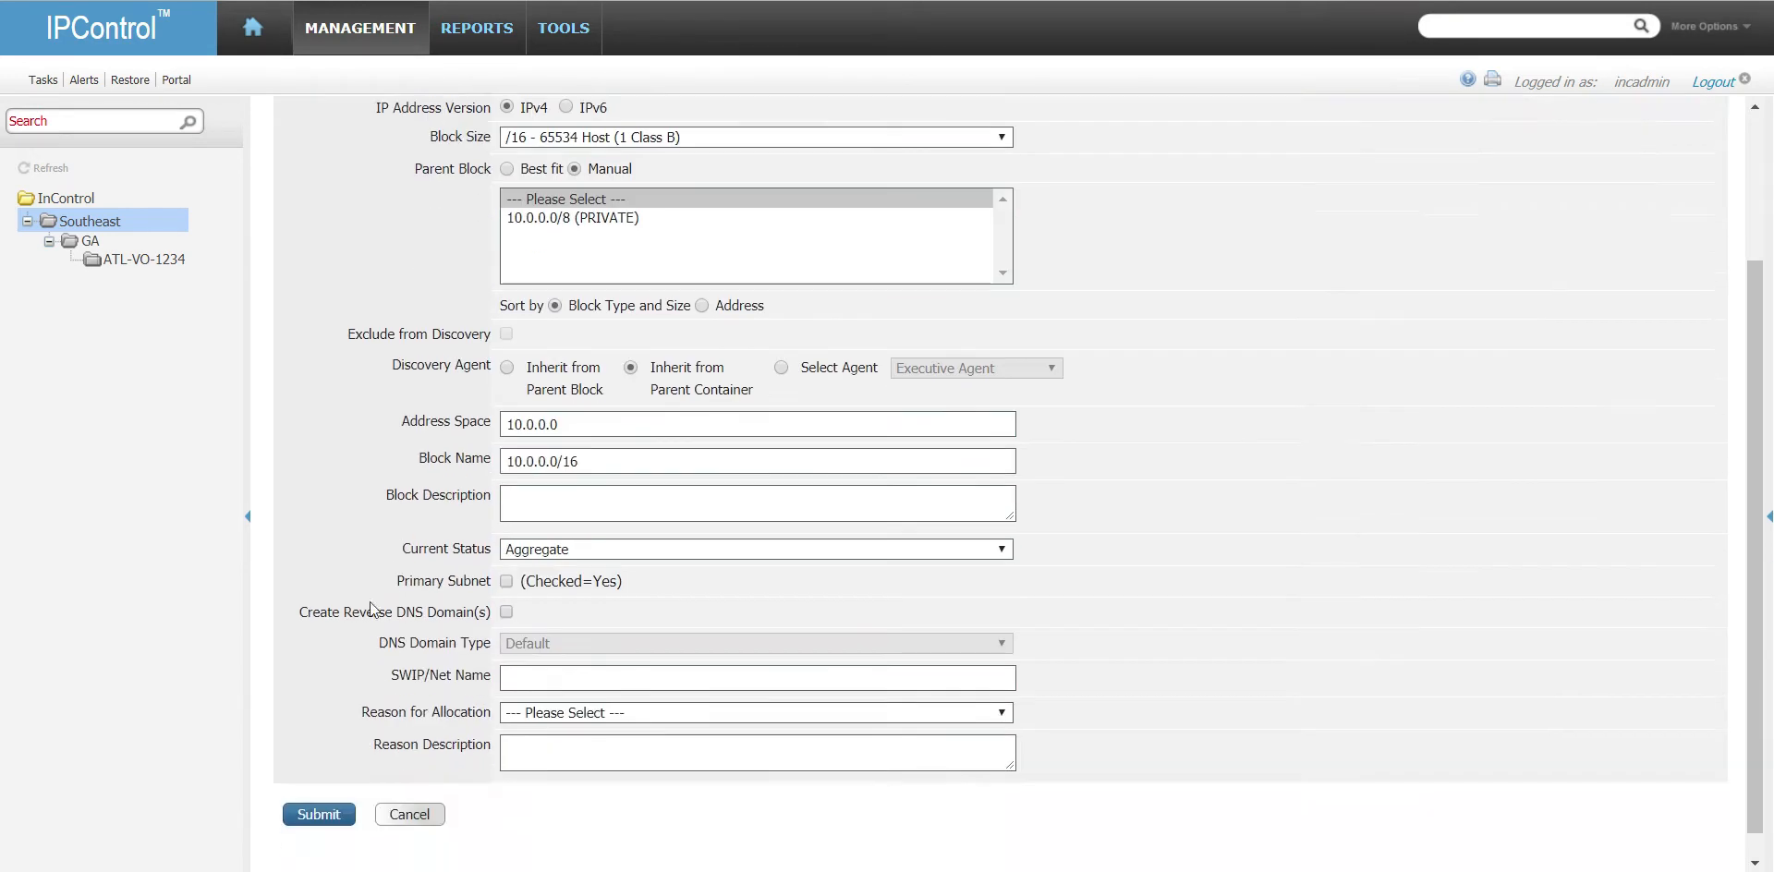
pyautogui.click(315, 787)
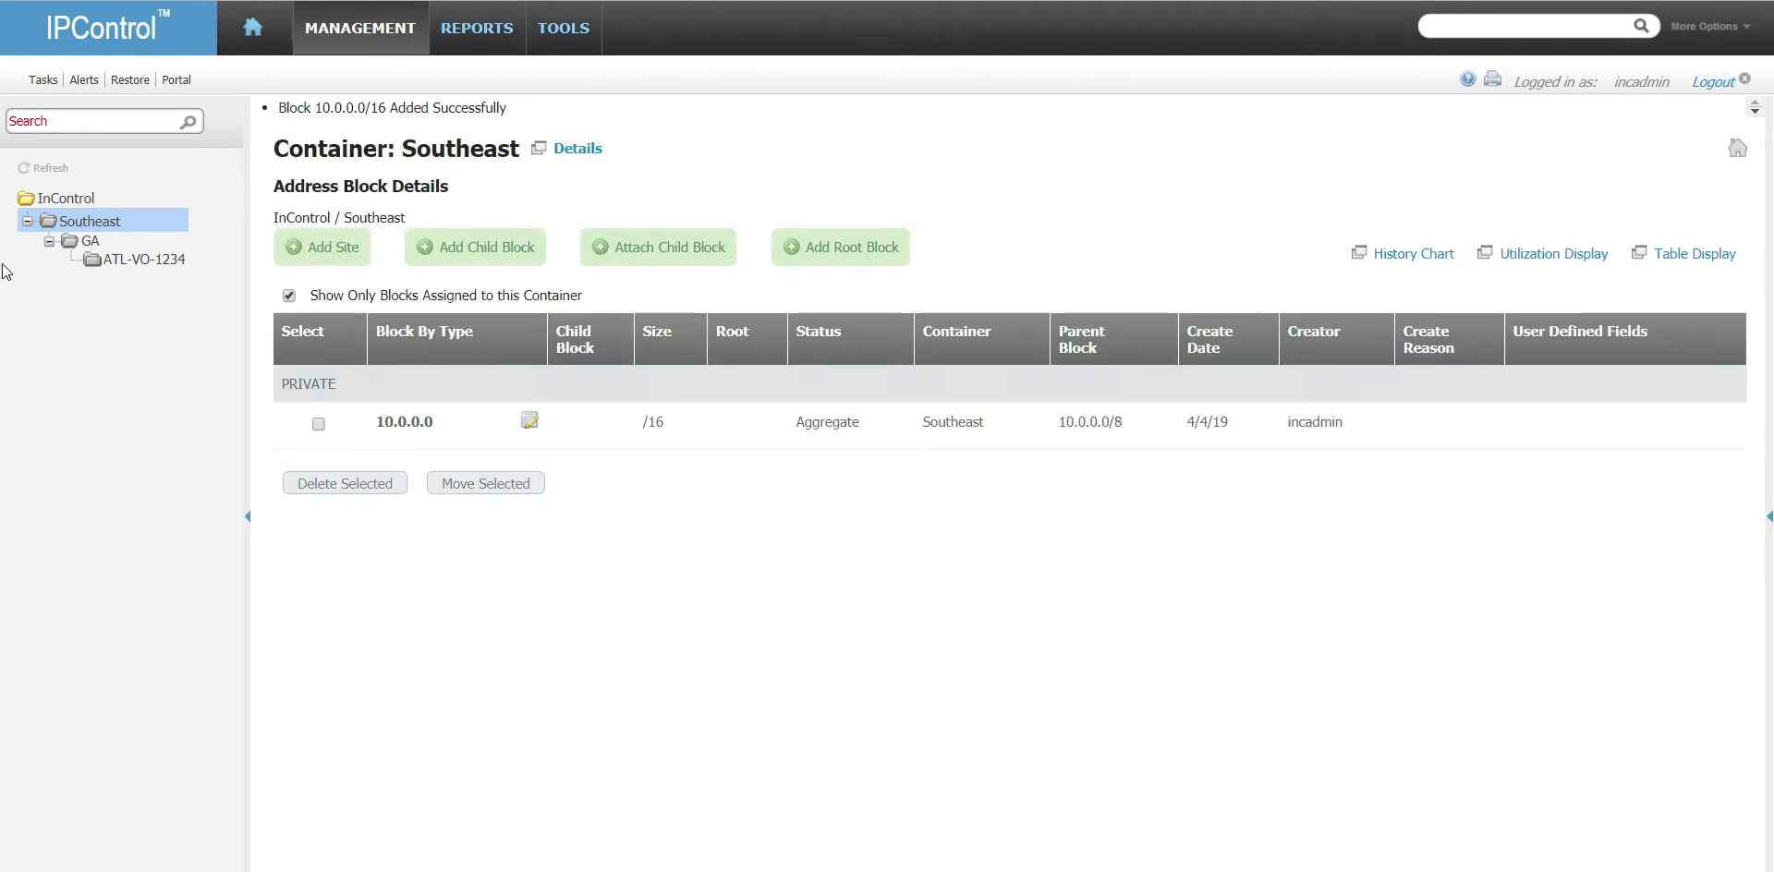
# - Start a PRIVATE child block in the GA container with block size /20 and block name /20
pyautogui.click(90, 242)
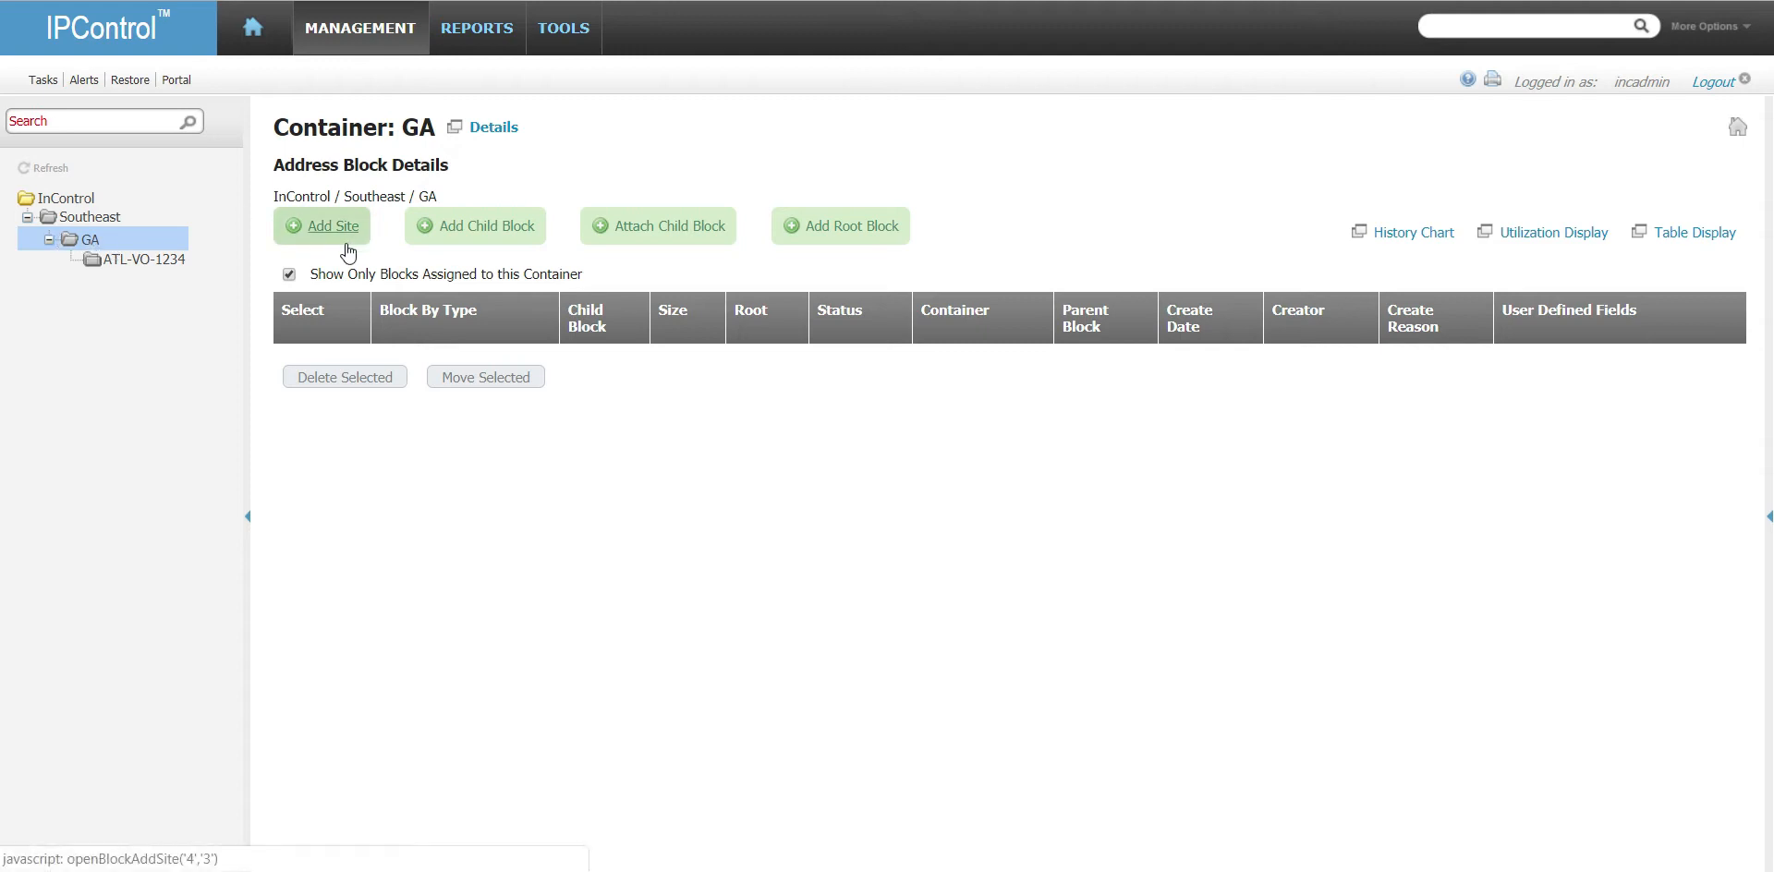
pyautogui.click(492, 227)
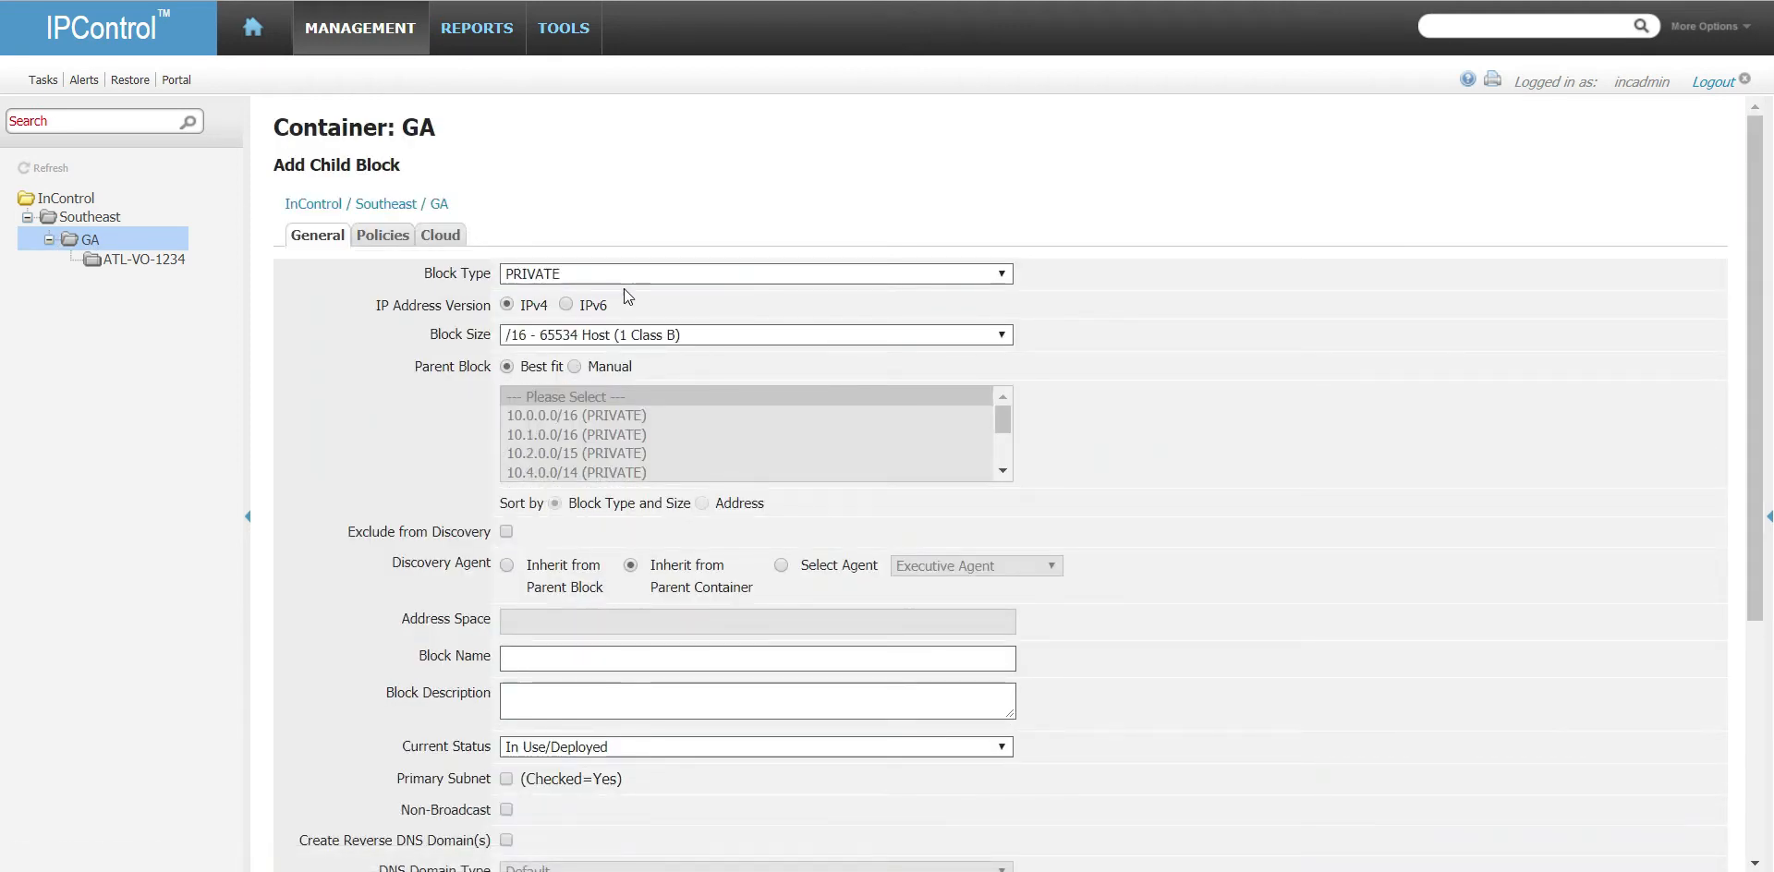
pyautogui.click(695, 336)
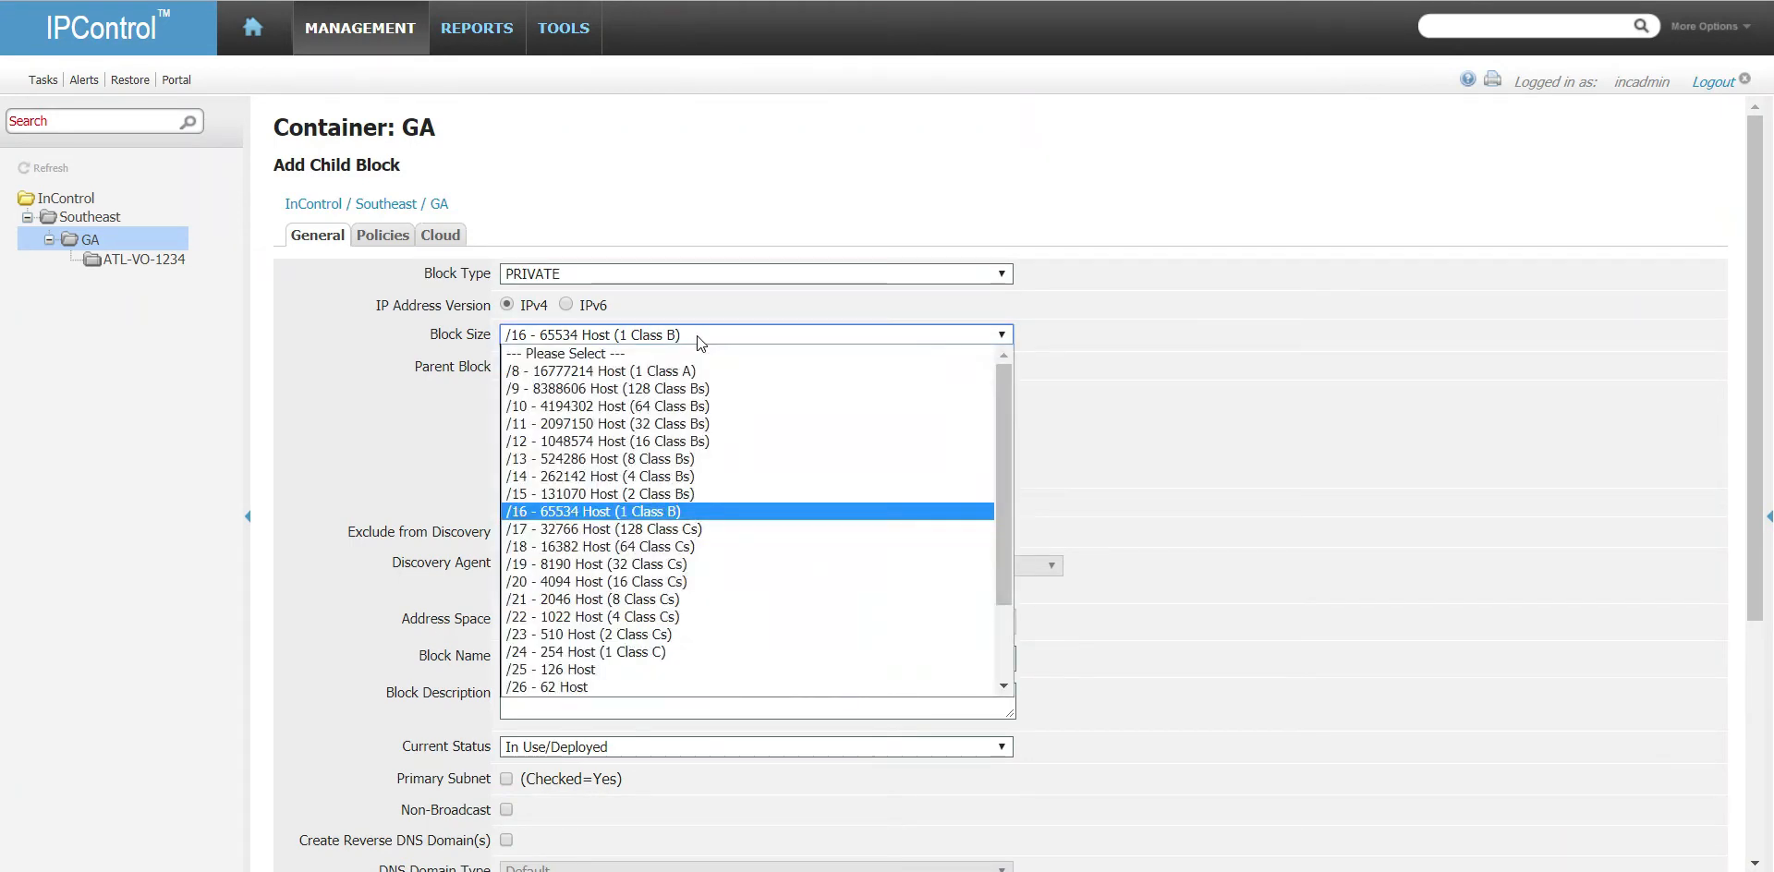
pyautogui.click(708, 581)
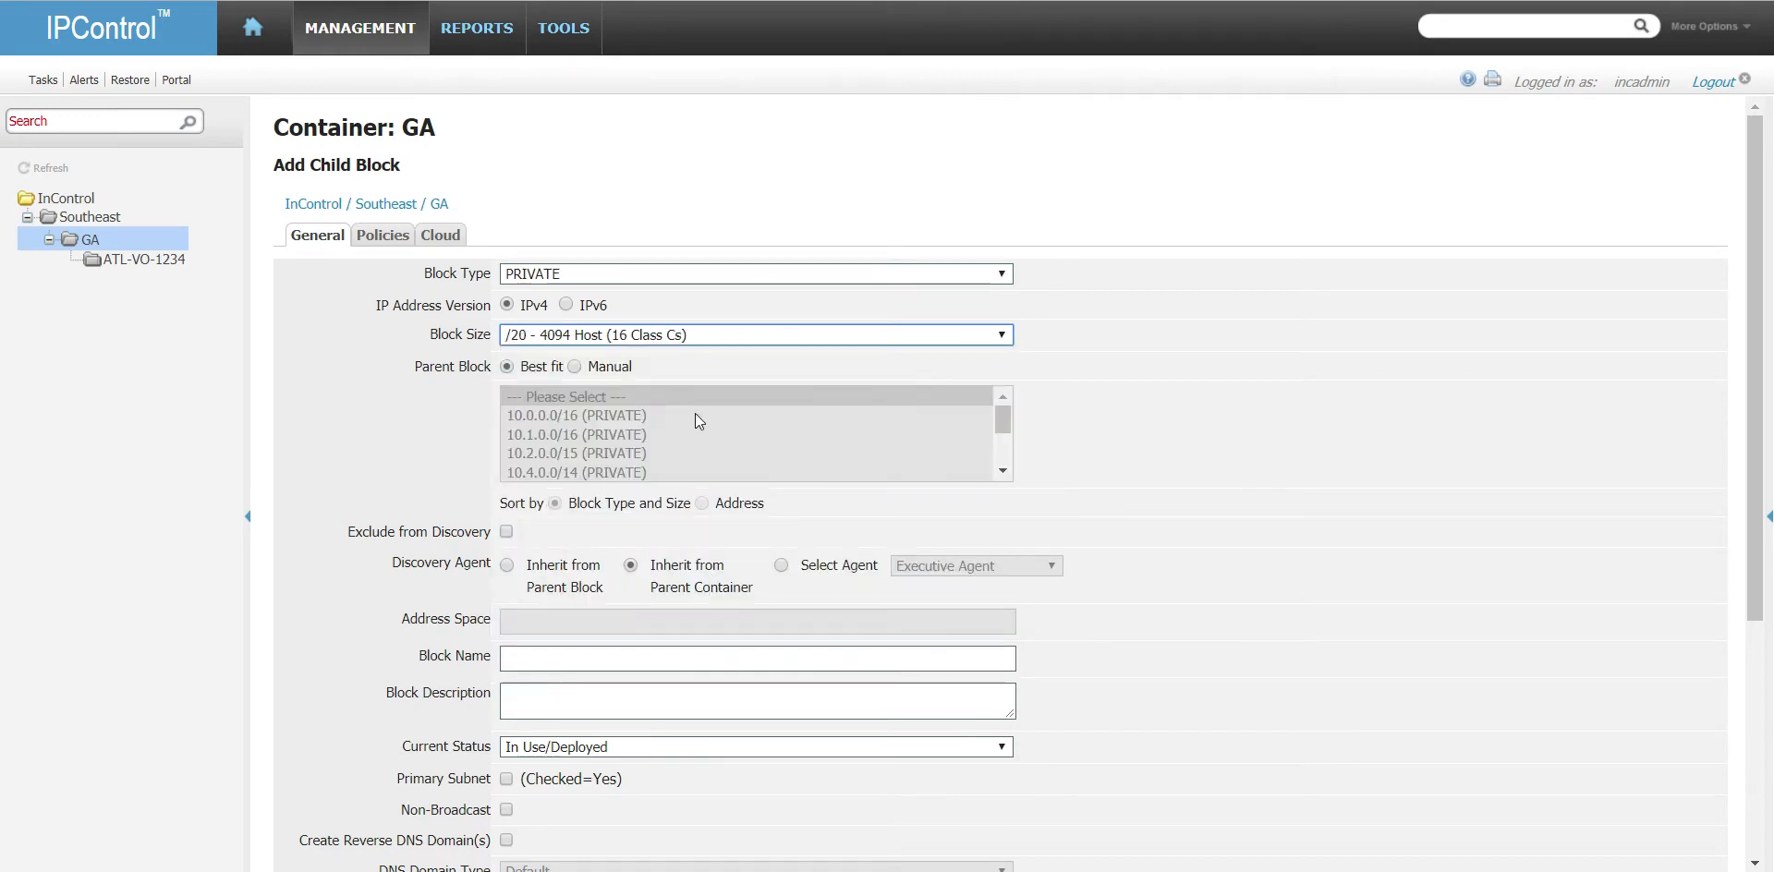
# - Examine the parent blocks available under Manual selection for the GA child block and return the selection to Best fit
pyautogui.click(578, 368)
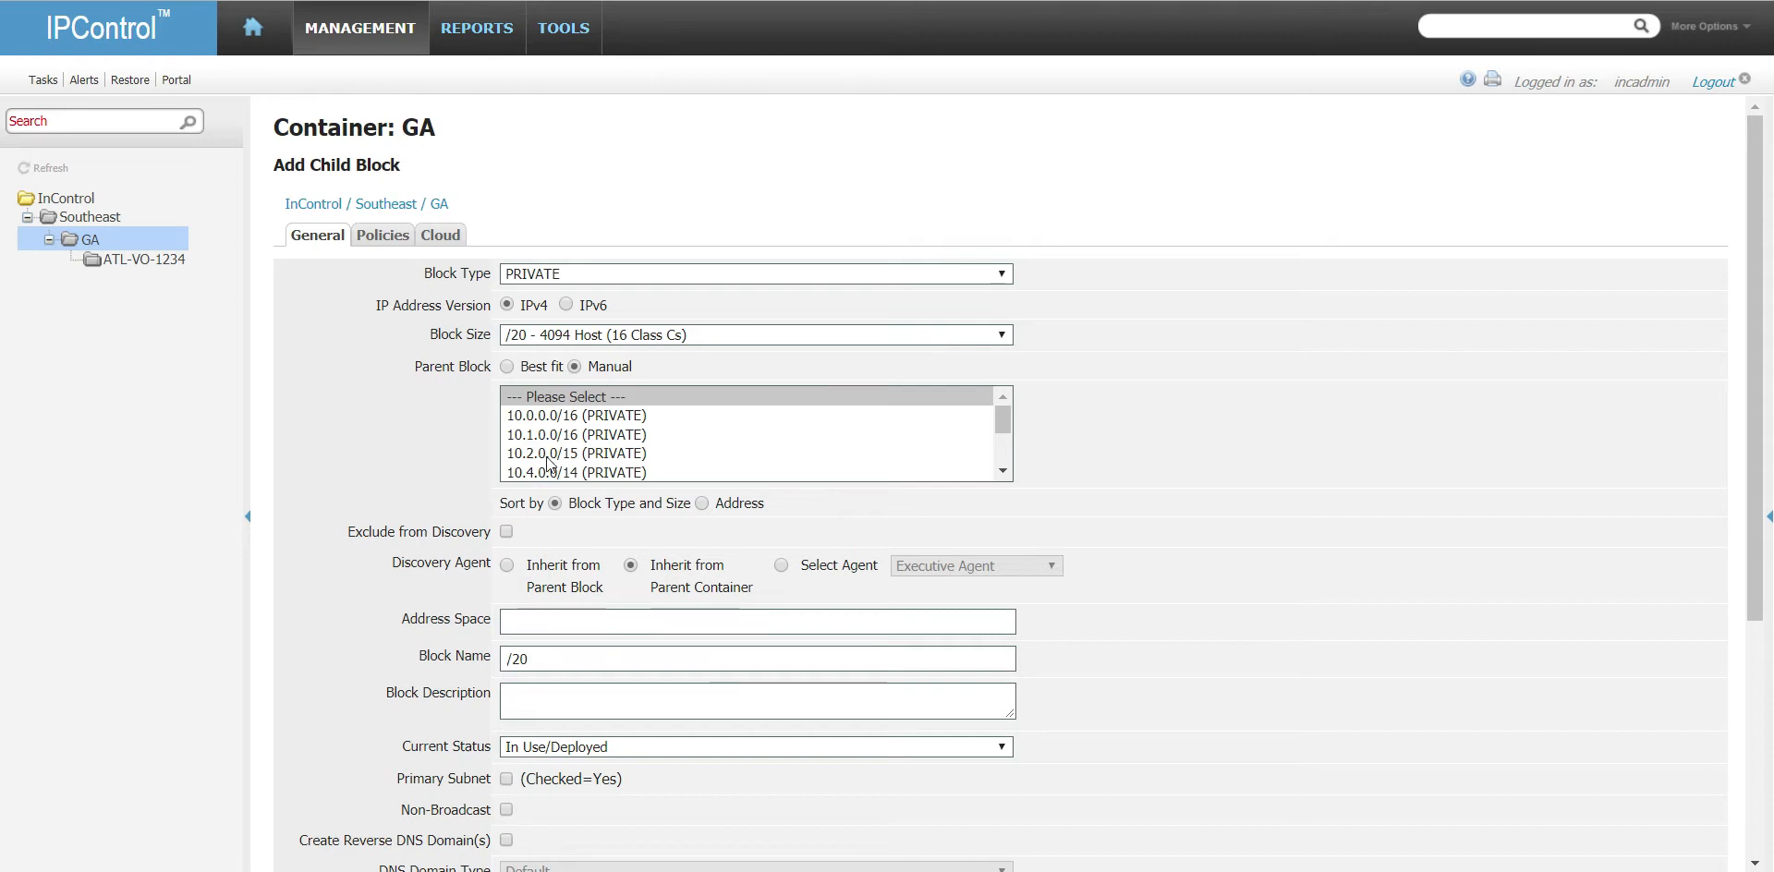
pyautogui.scroll(-2, 624, 448)
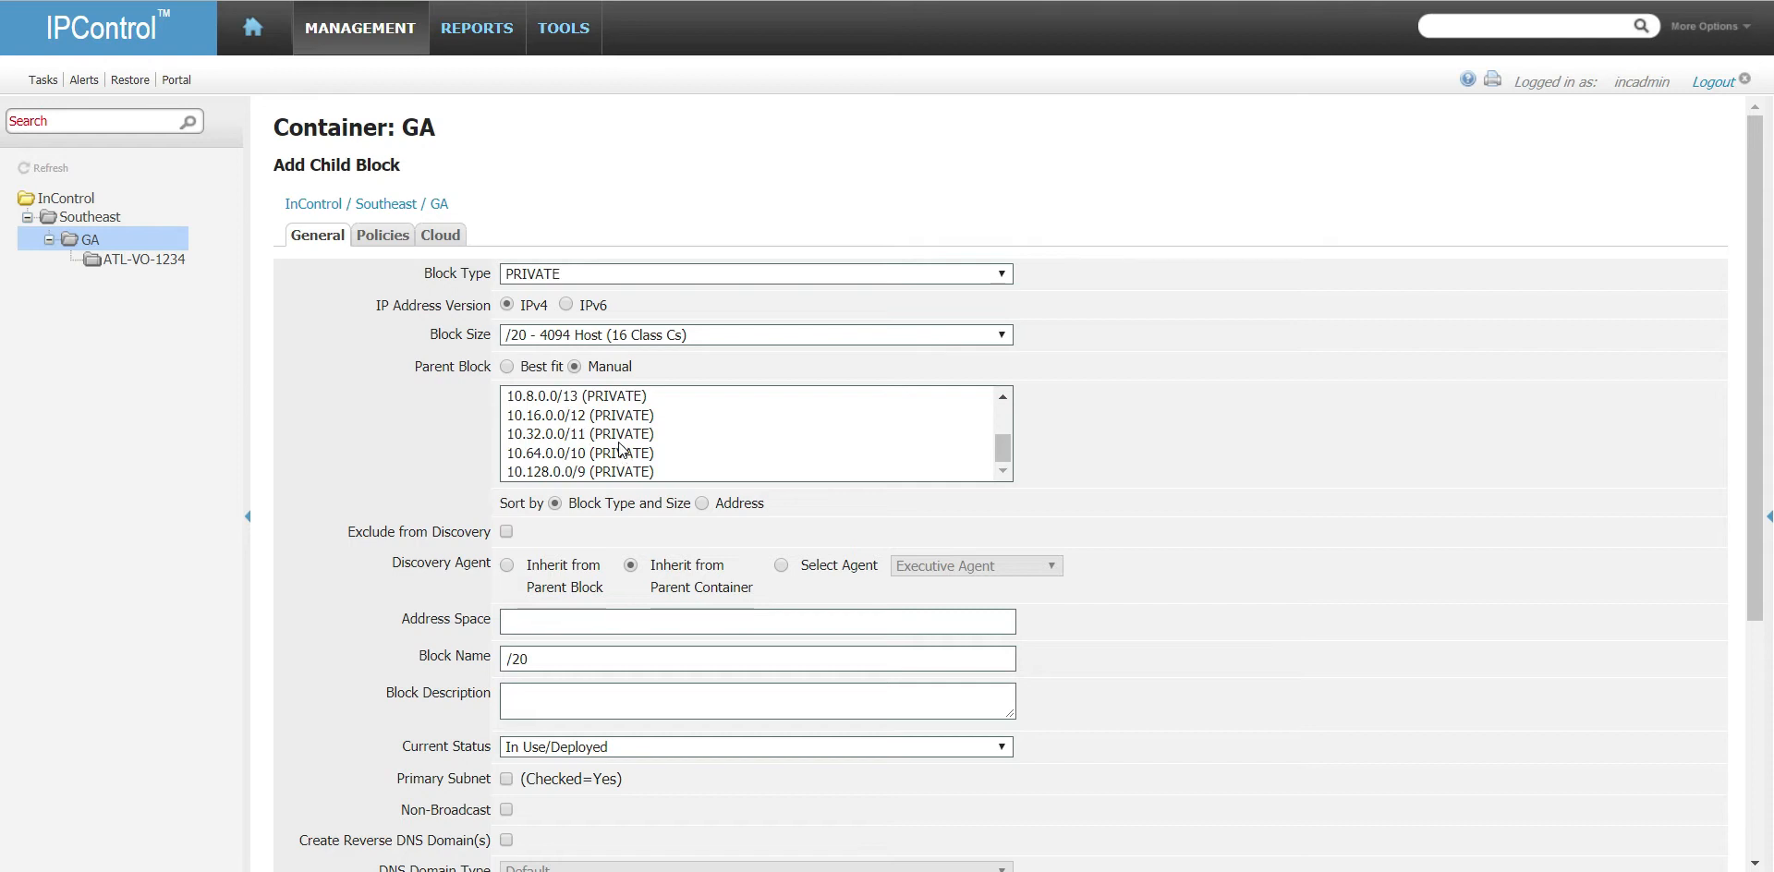
pyautogui.scroll(-2, 618, 443)
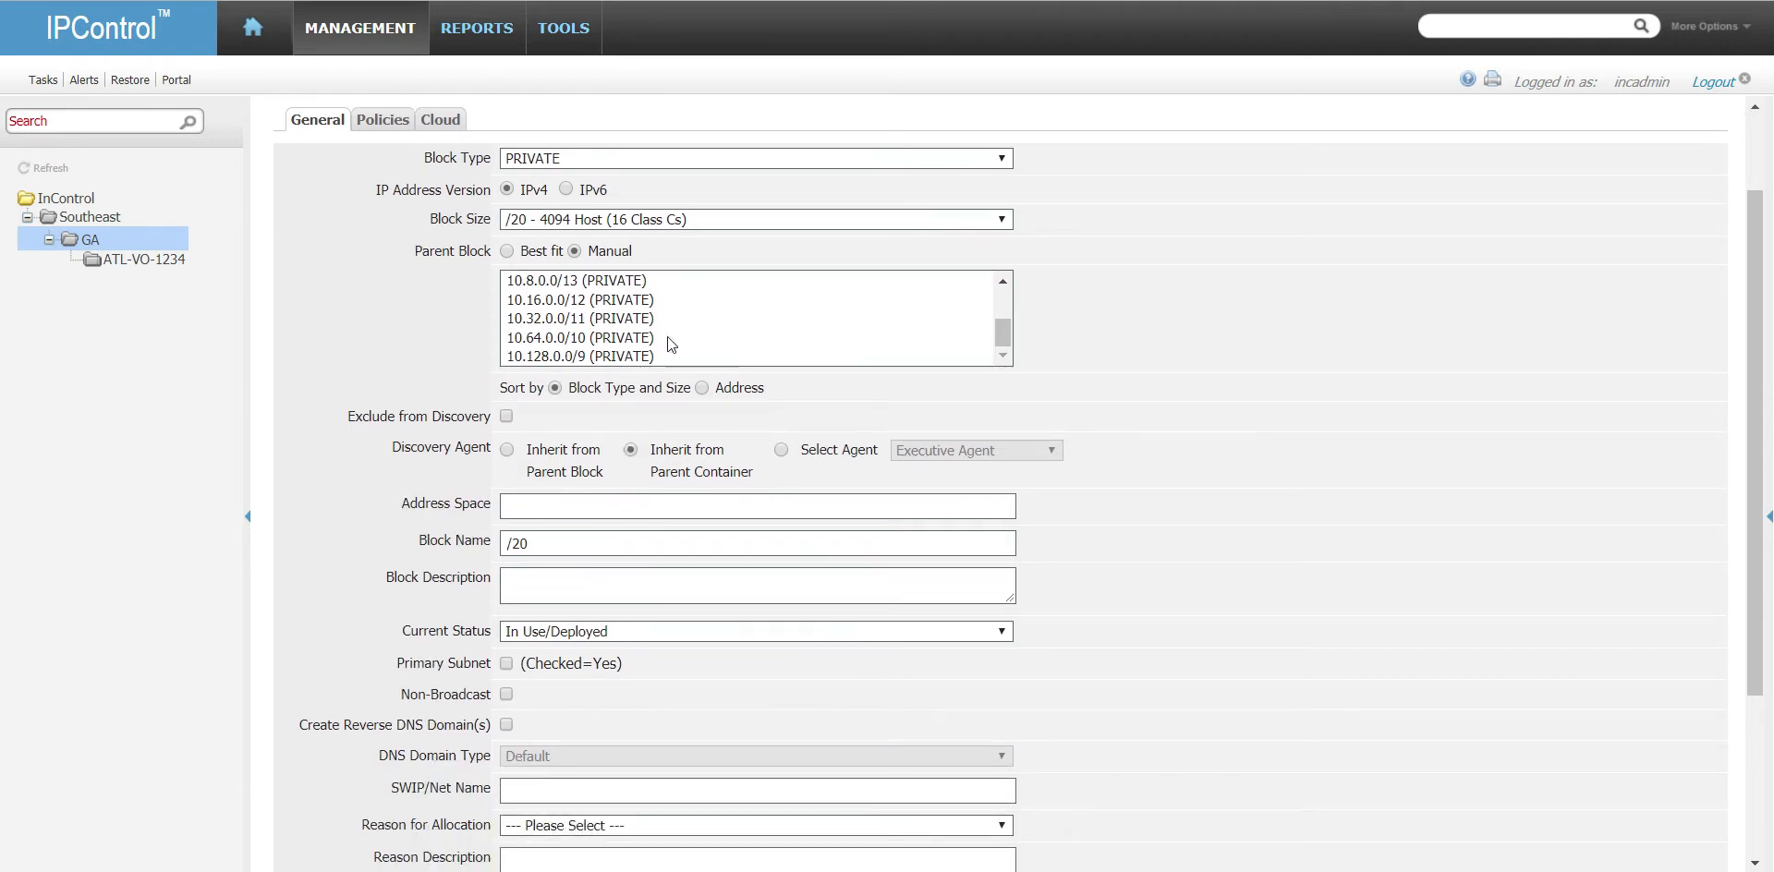
pyautogui.scroll(-2, 671, 343)
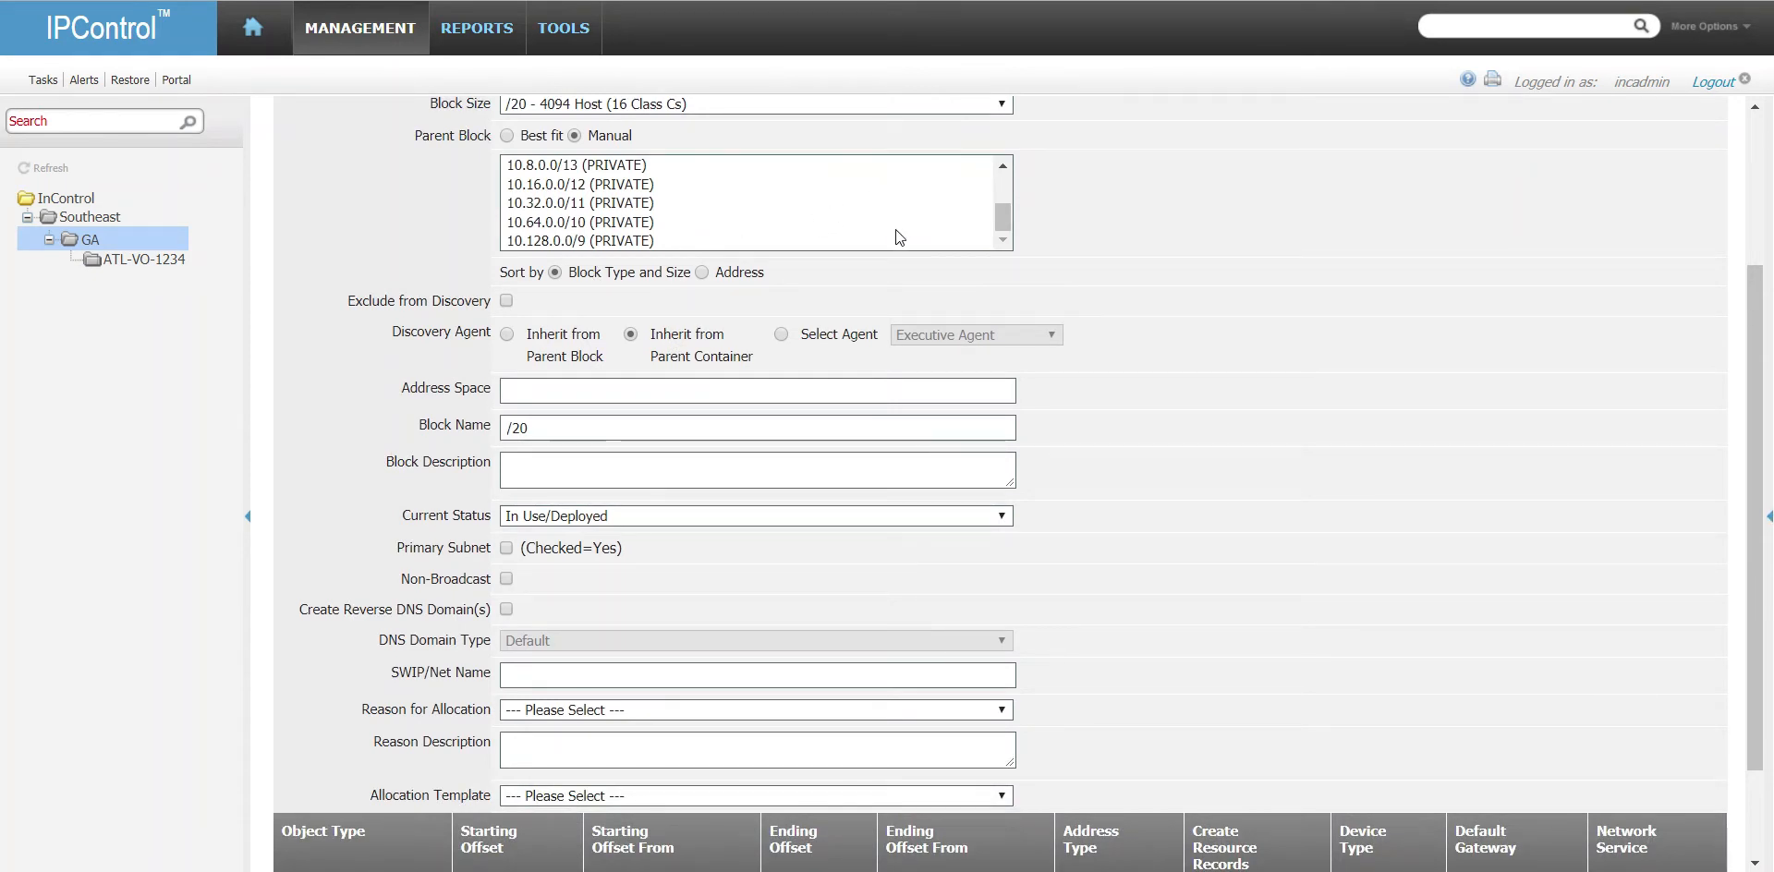
pyautogui.click(1002, 167)
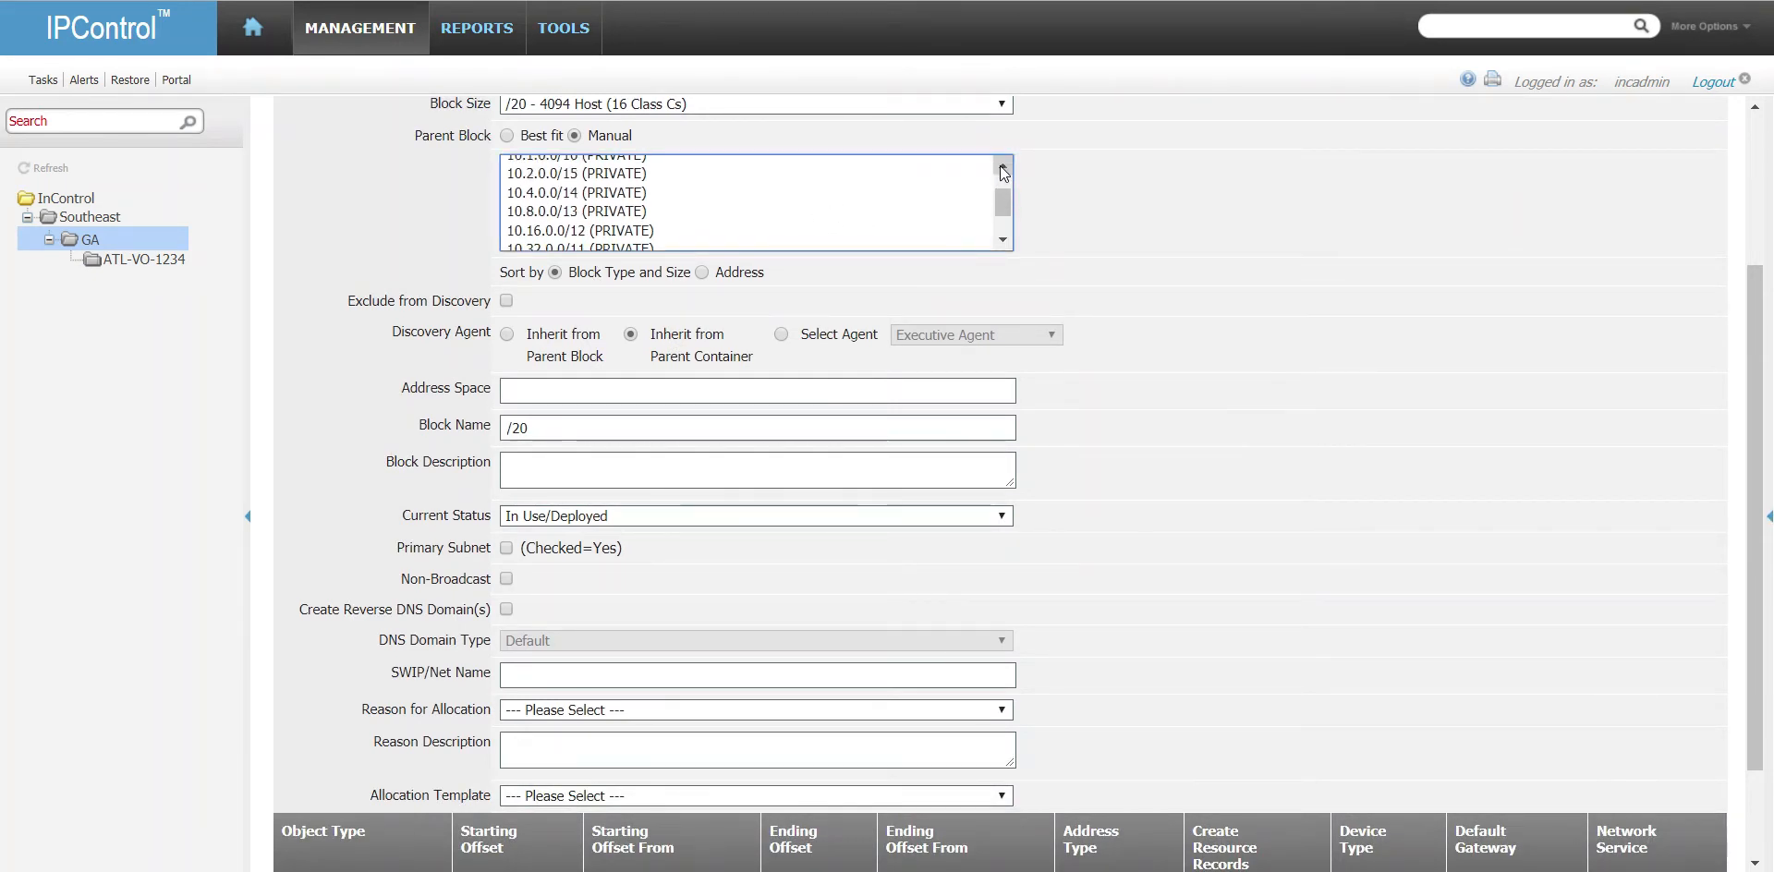
pyautogui.click(1000, 166)
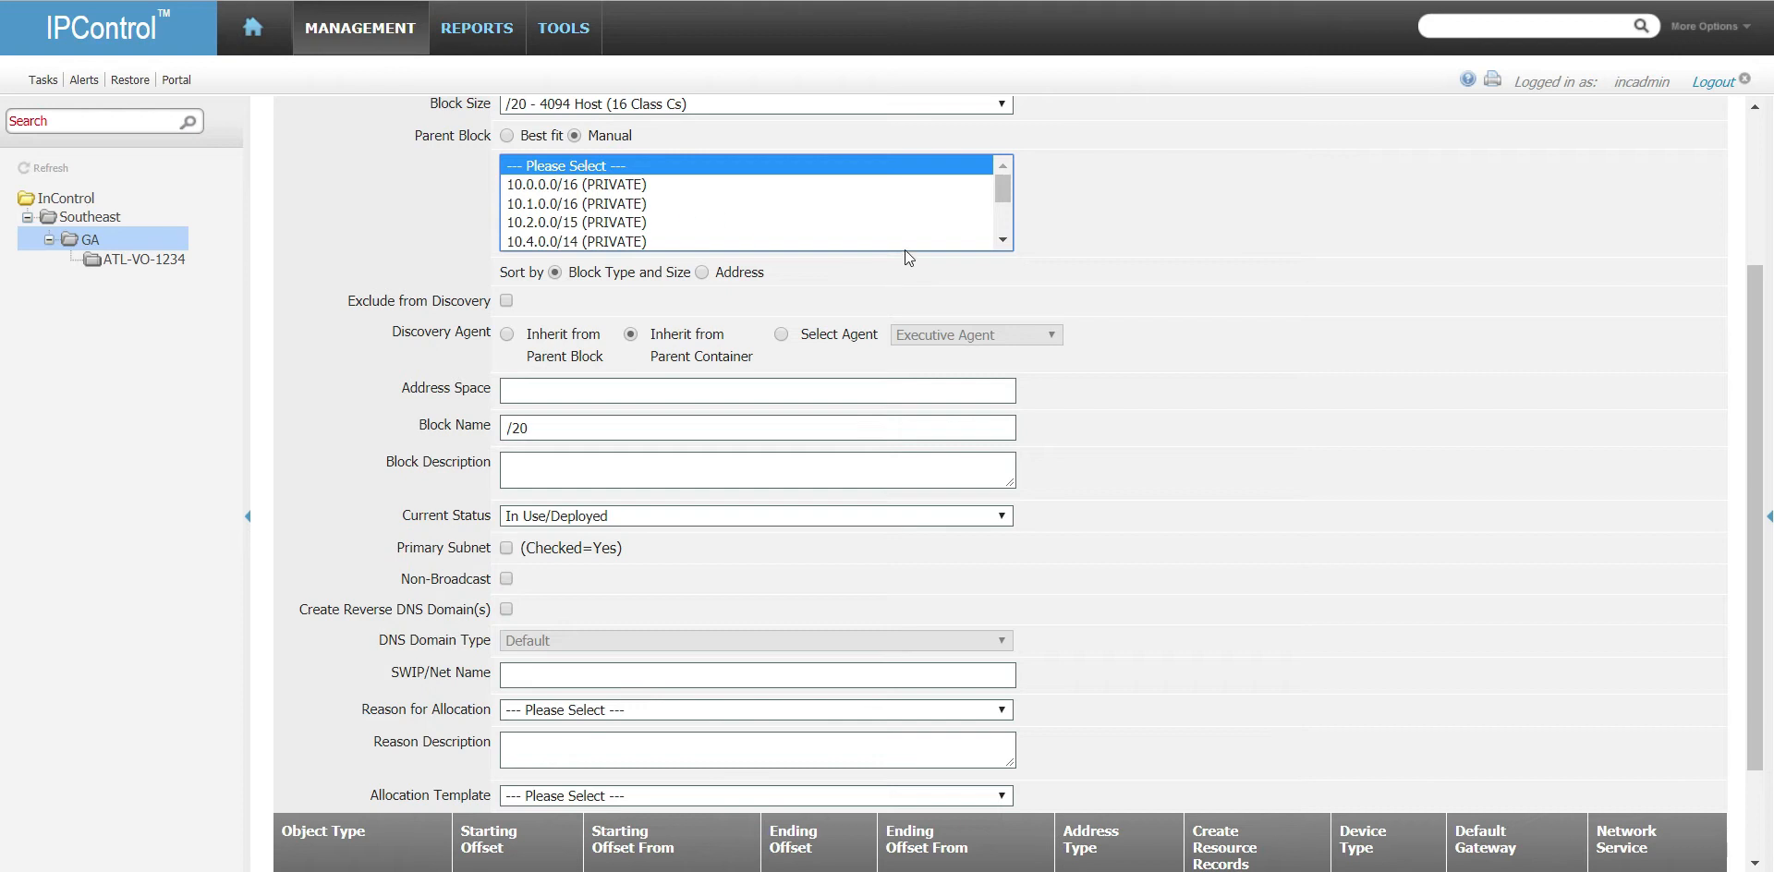
pyautogui.click(1089, 169)
pyautogui.scroll(2, 1084, 166)
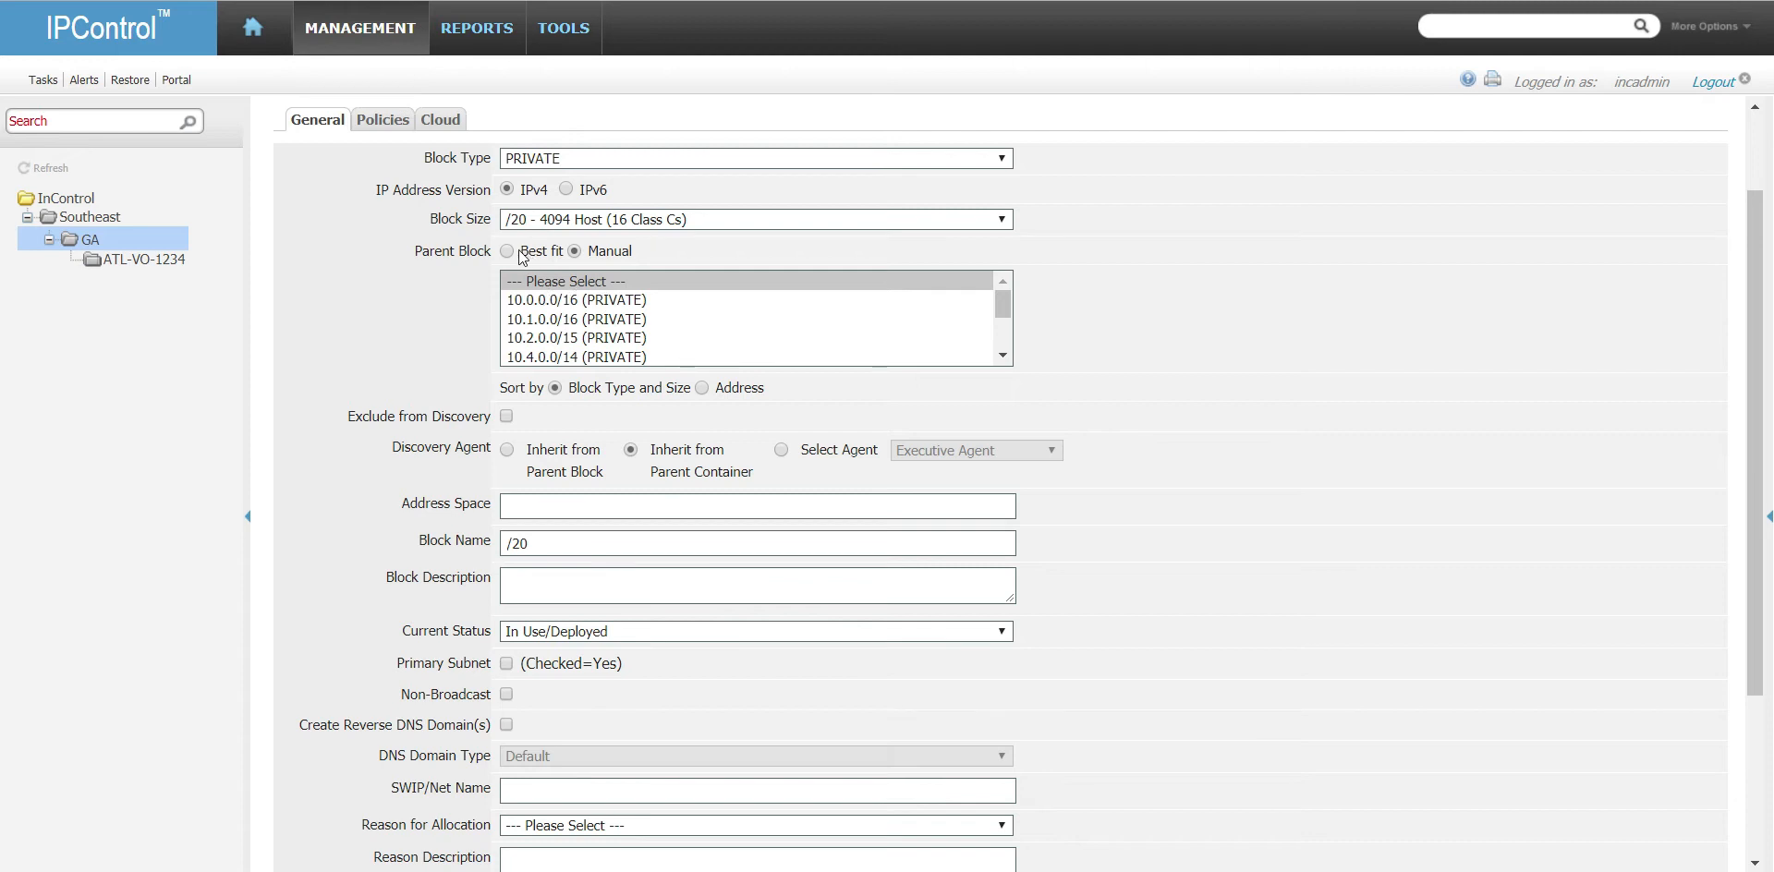
pyautogui.click(547, 504)
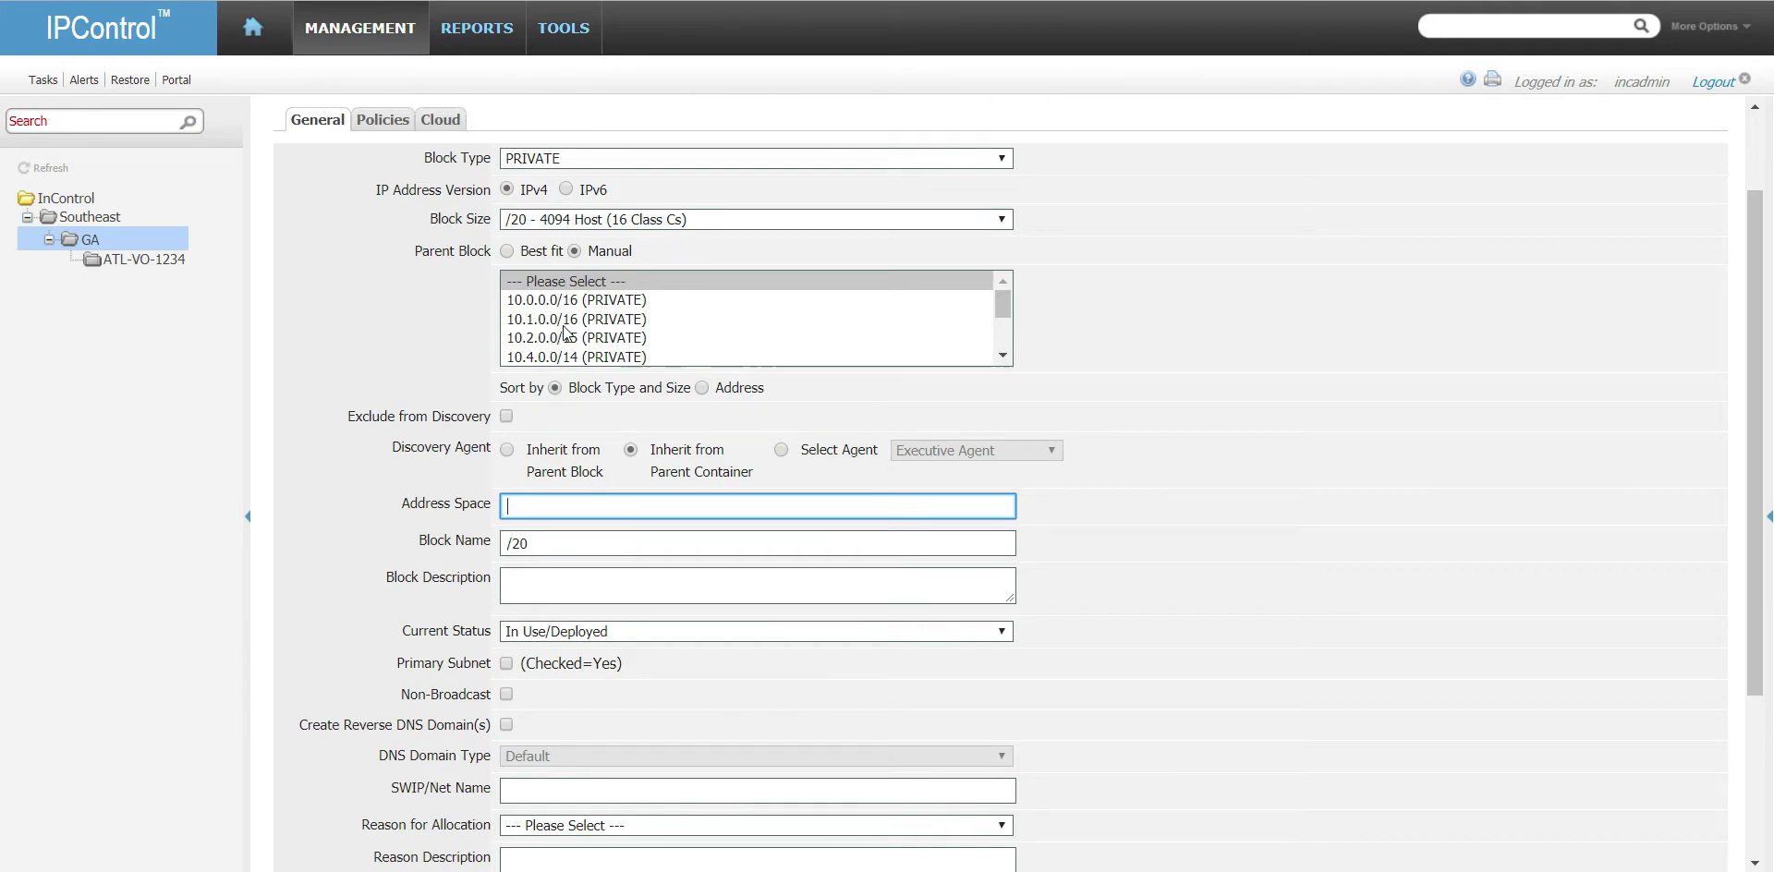
pyautogui.click(513, 255)
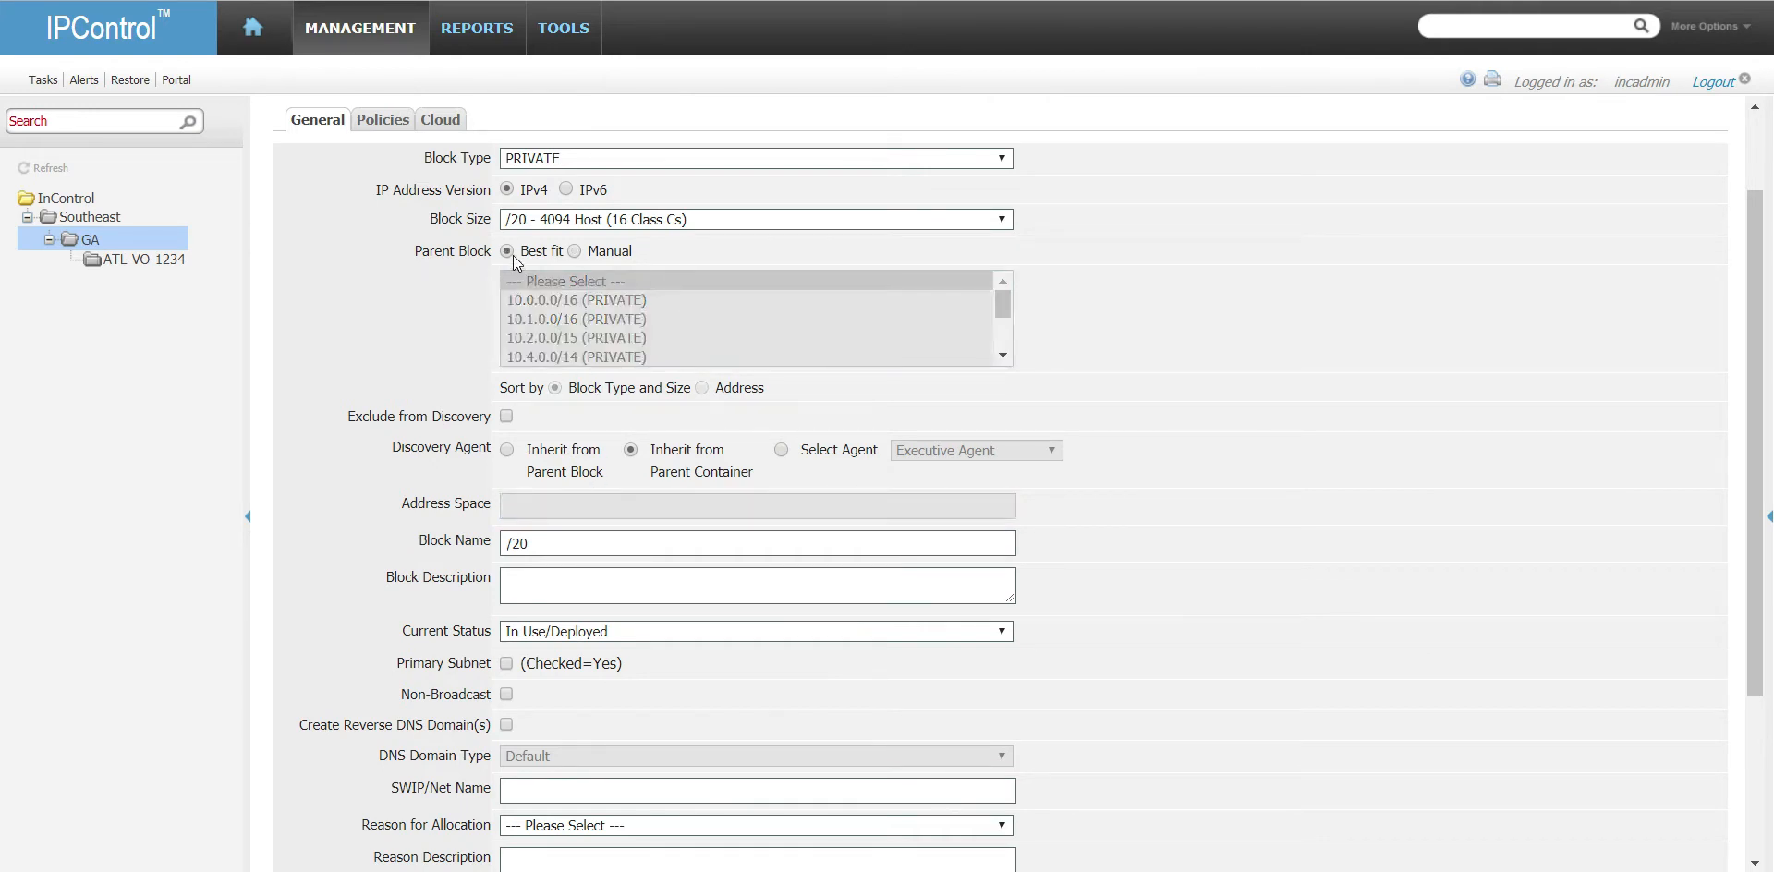
# - Set the GA child block's current status to Aggregate and submit the block
pyautogui.scroll(-3, 1382, 580)
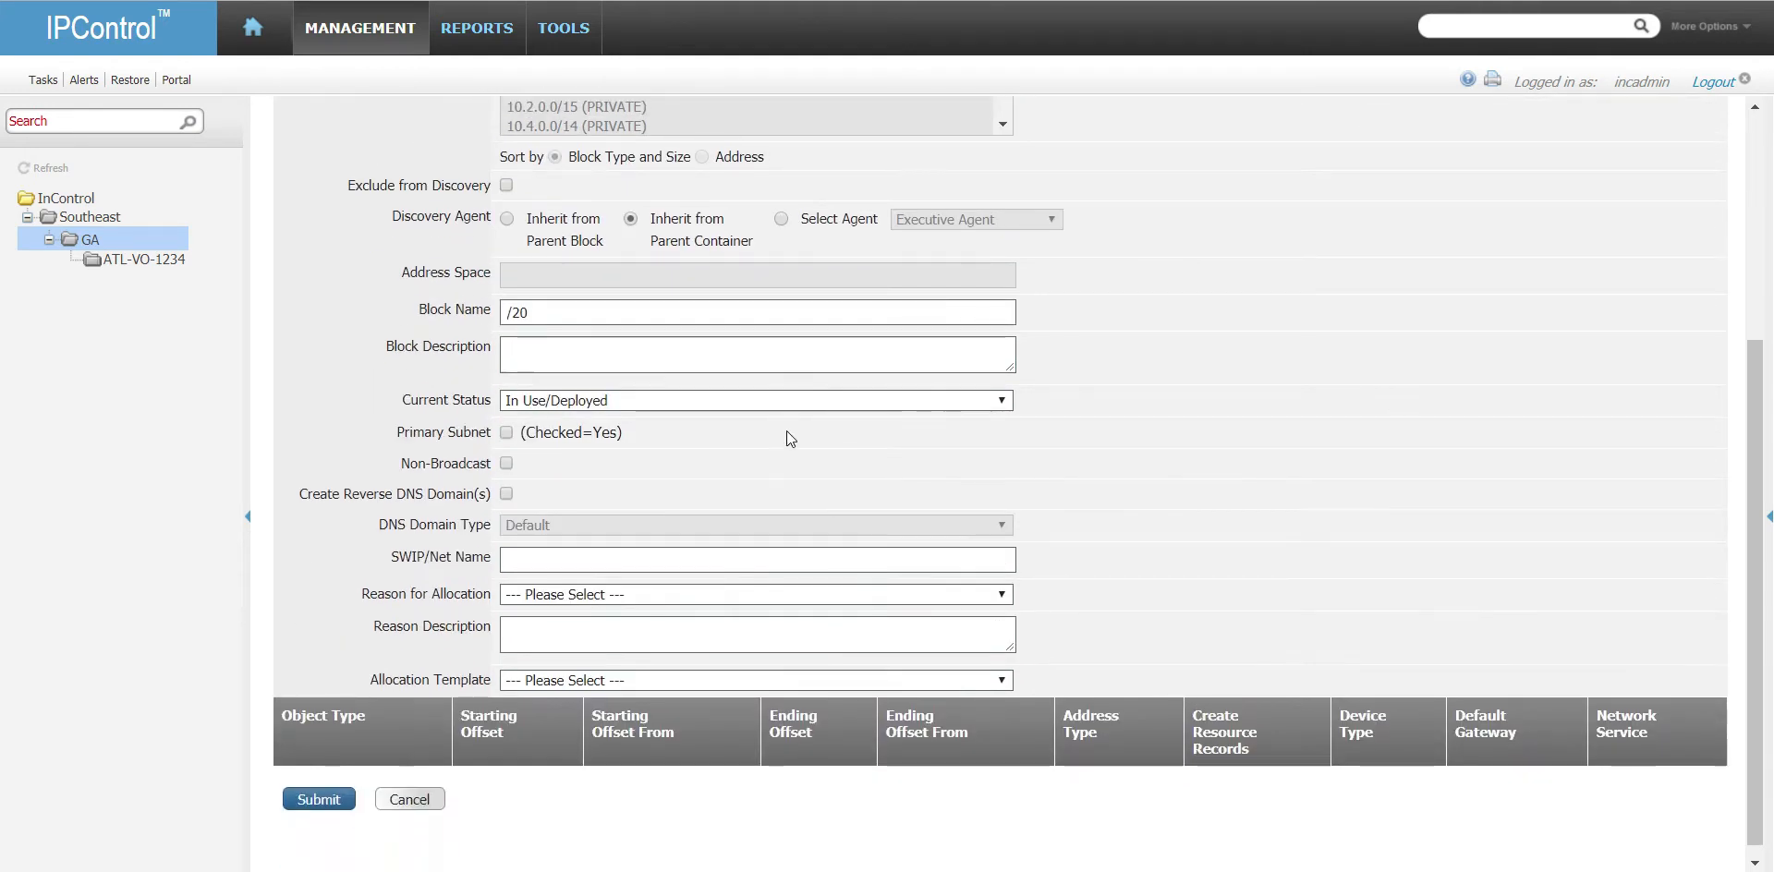
pyautogui.click(785, 401)
pyautogui.click(667, 473)
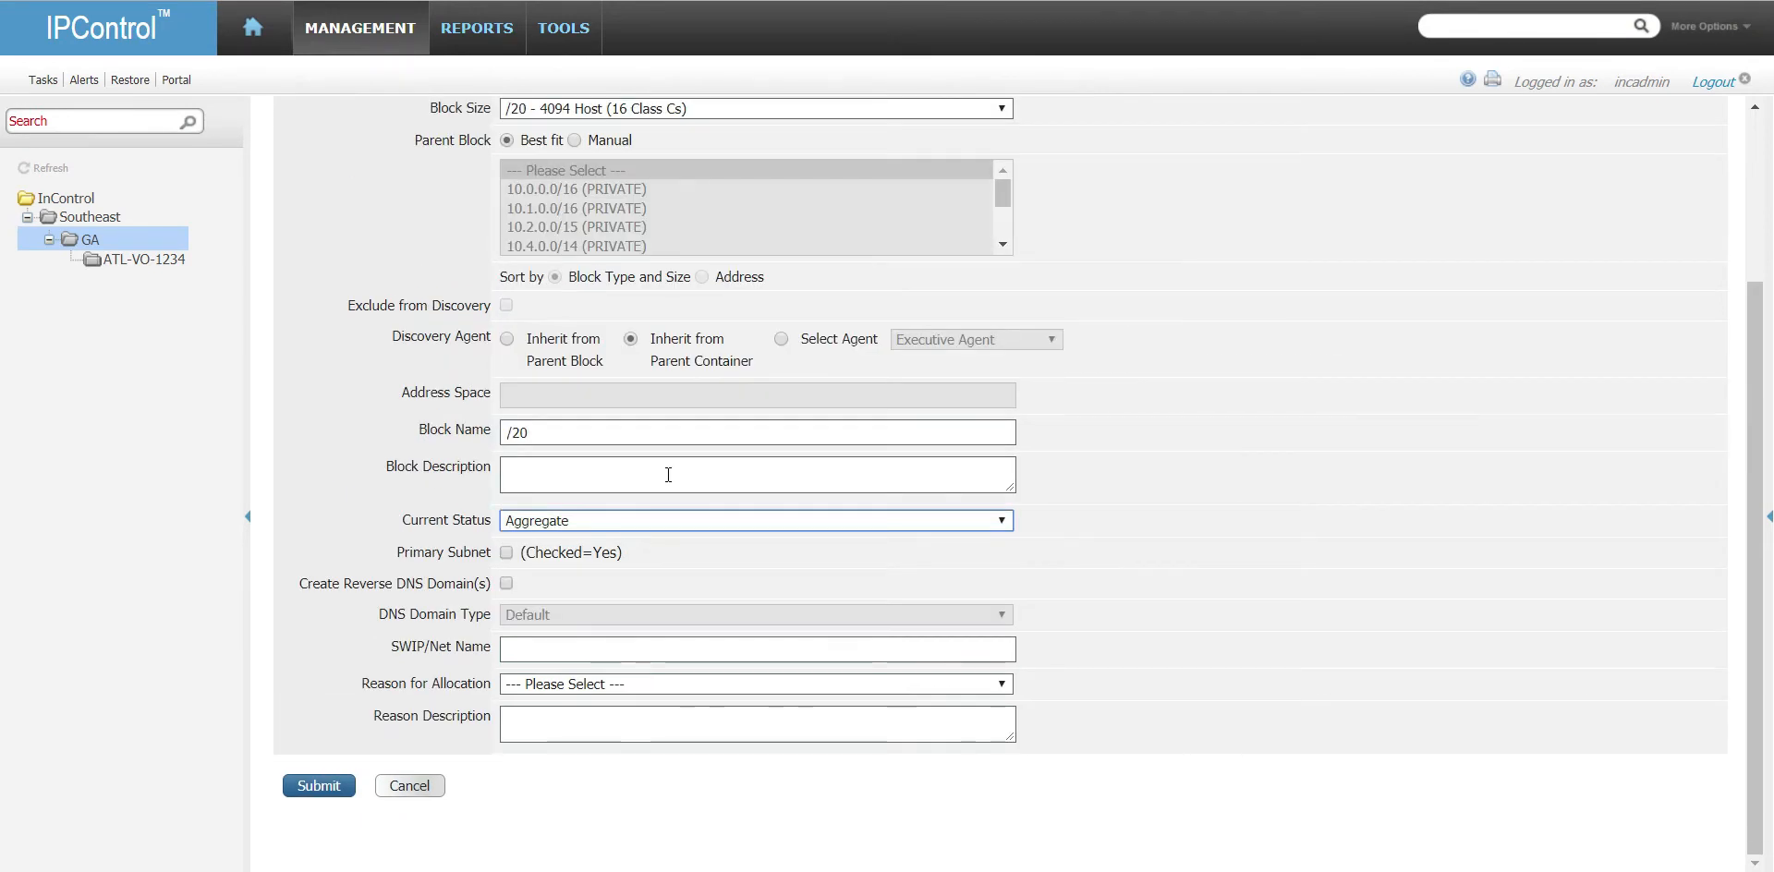
pyautogui.click(324, 785)
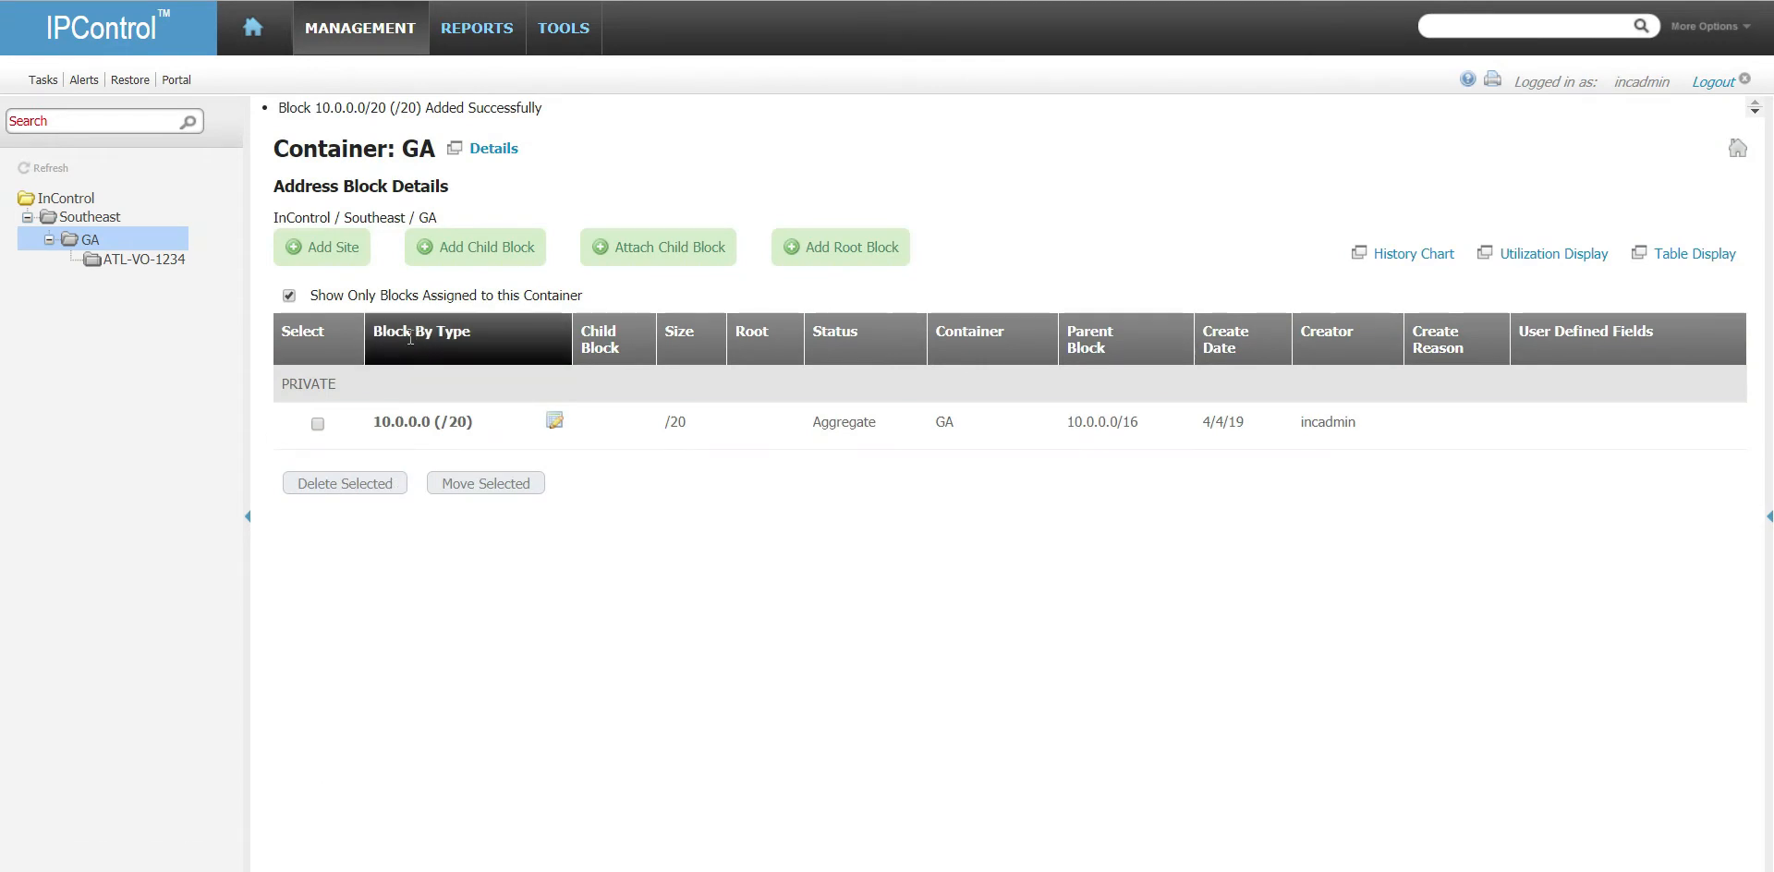
# - Review the address blocks assigned to the InControl, Southeast and GA containers
pyautogui.click(66, 203)
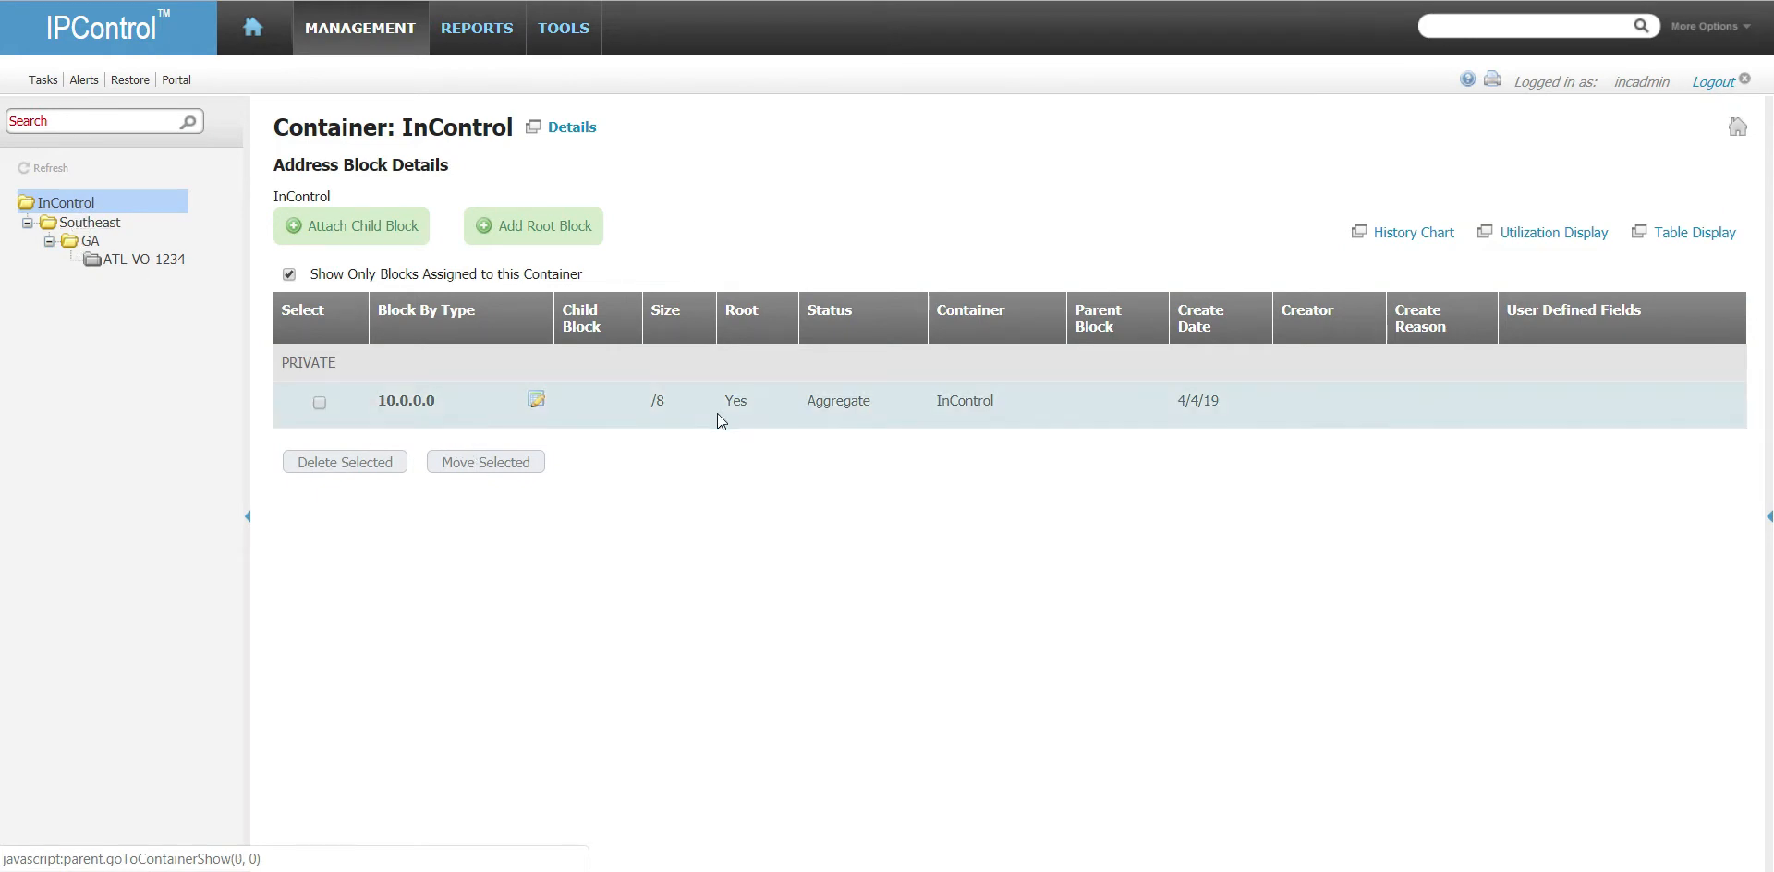
pyautogui.click(90, 222)
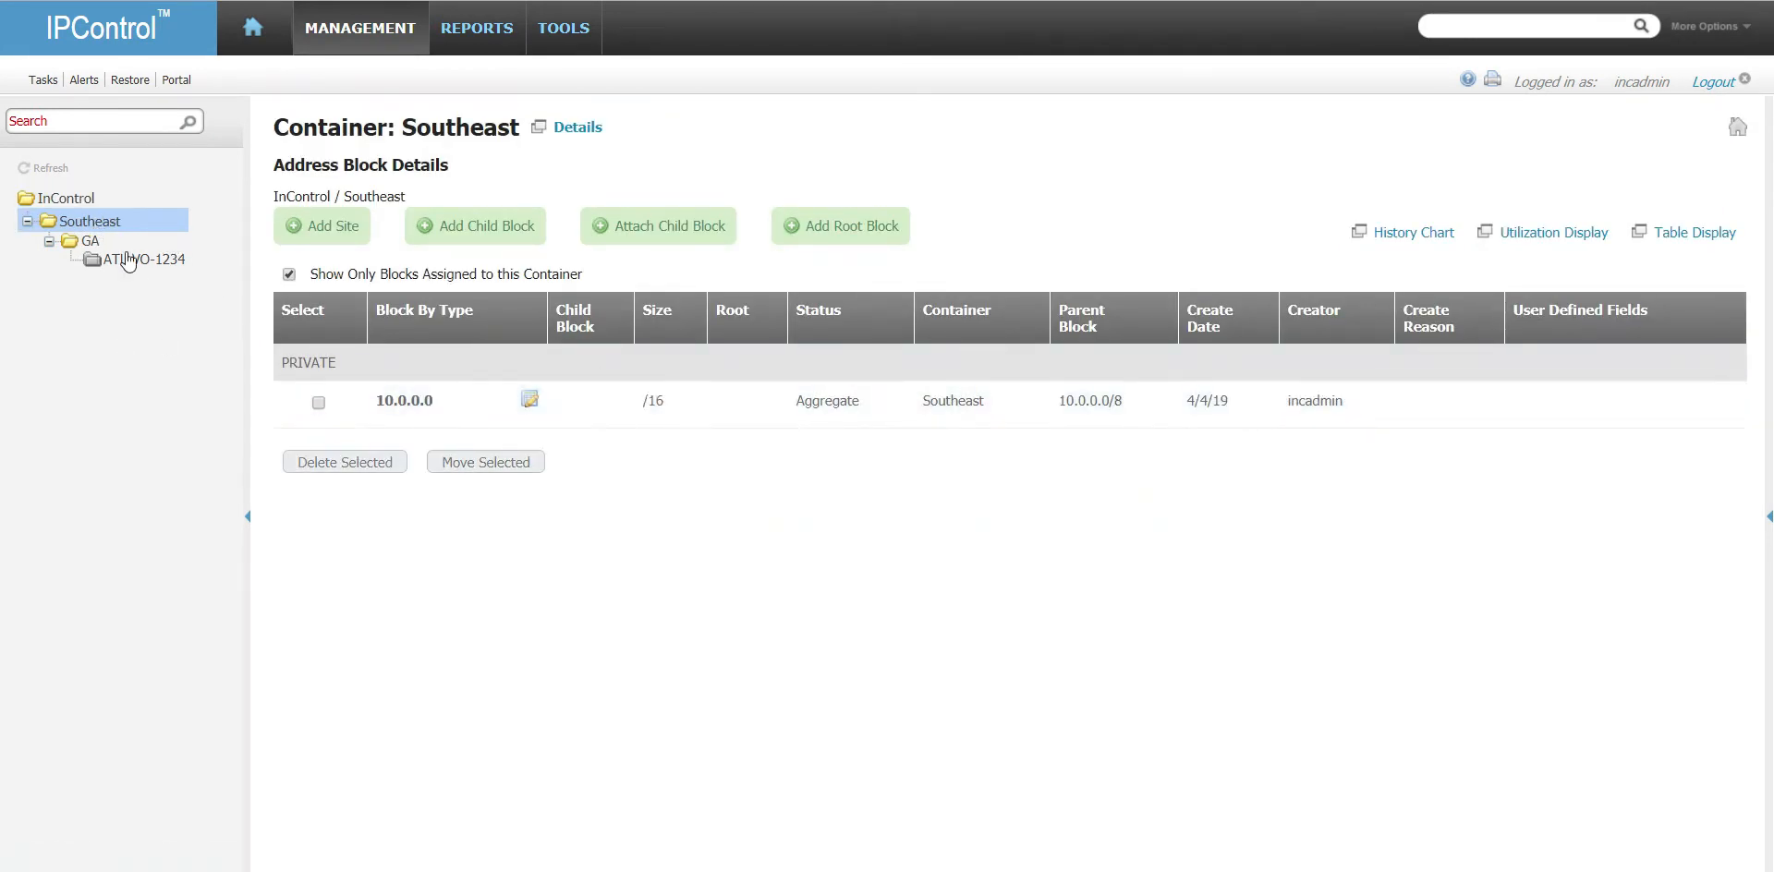
pyautogui.click(92, 243)
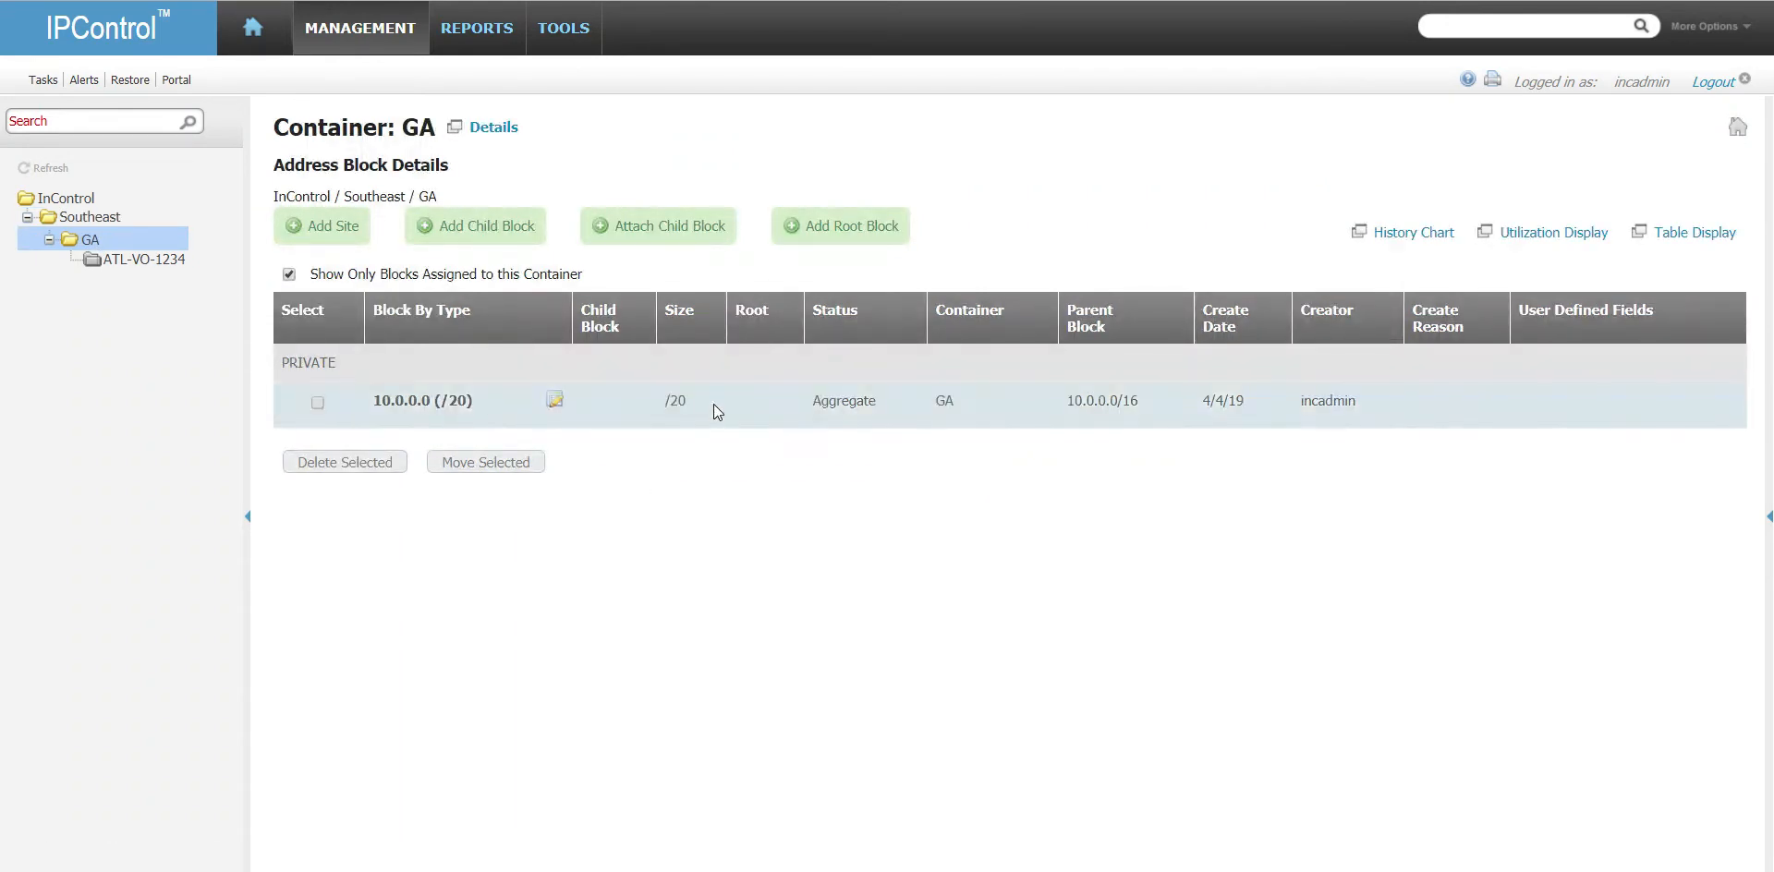
# - Start a child block in the ATL-VO-1234 container with block type DATA and block size /24
pyautogui.click(138, 261)
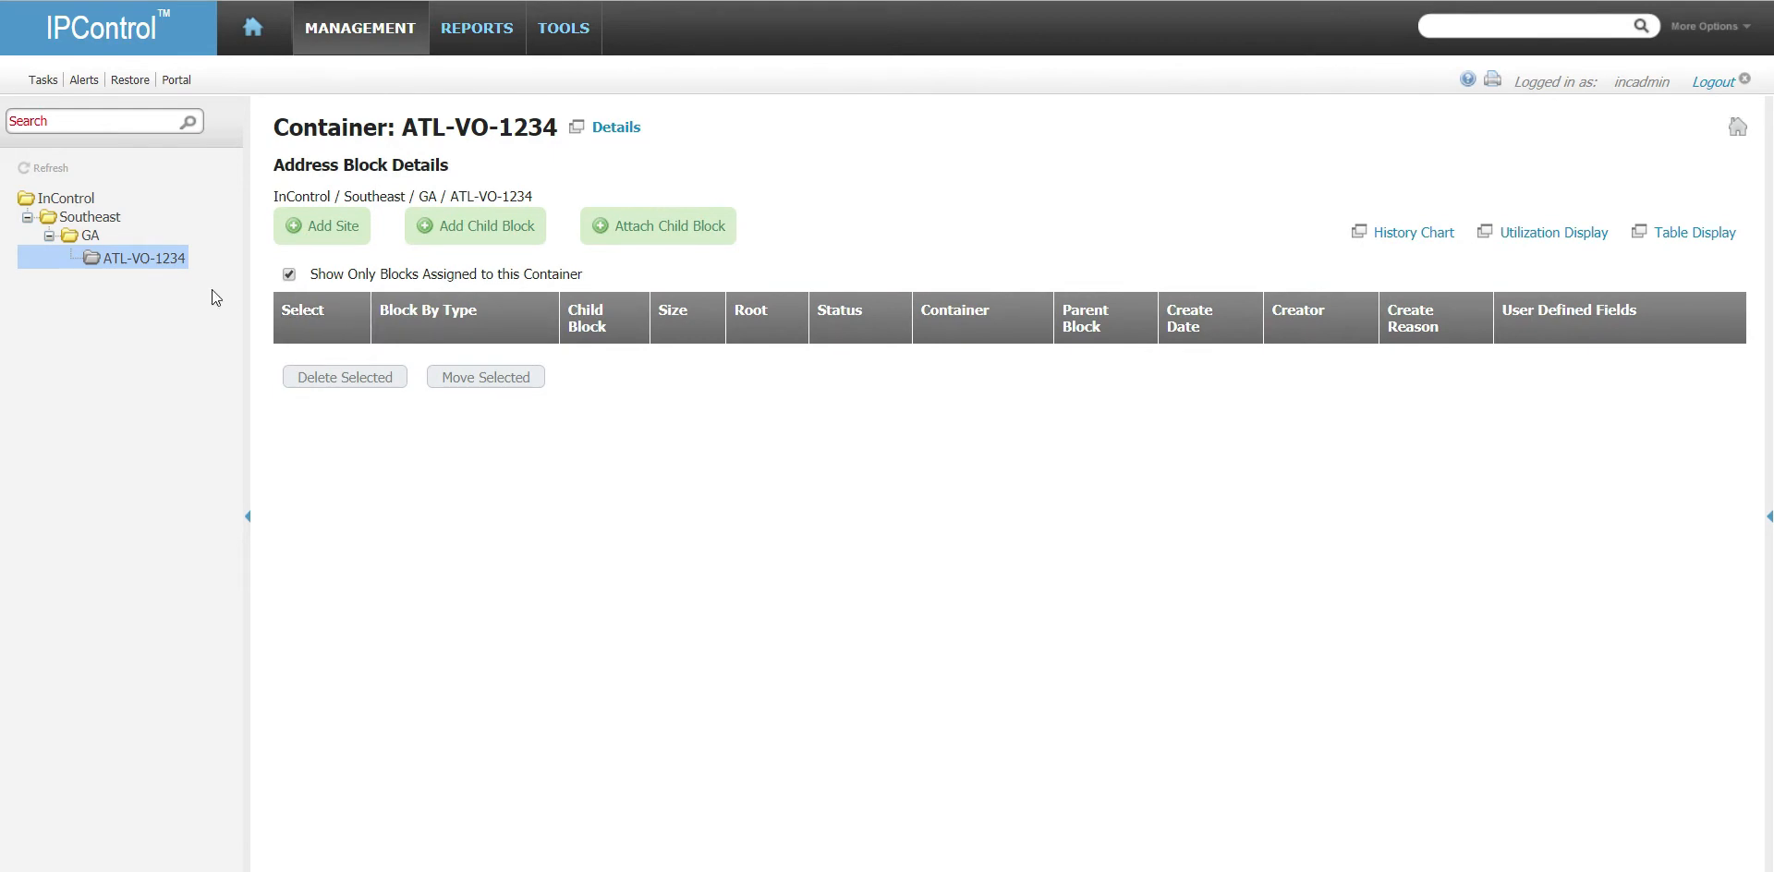
pyautogui.click(521, 229)
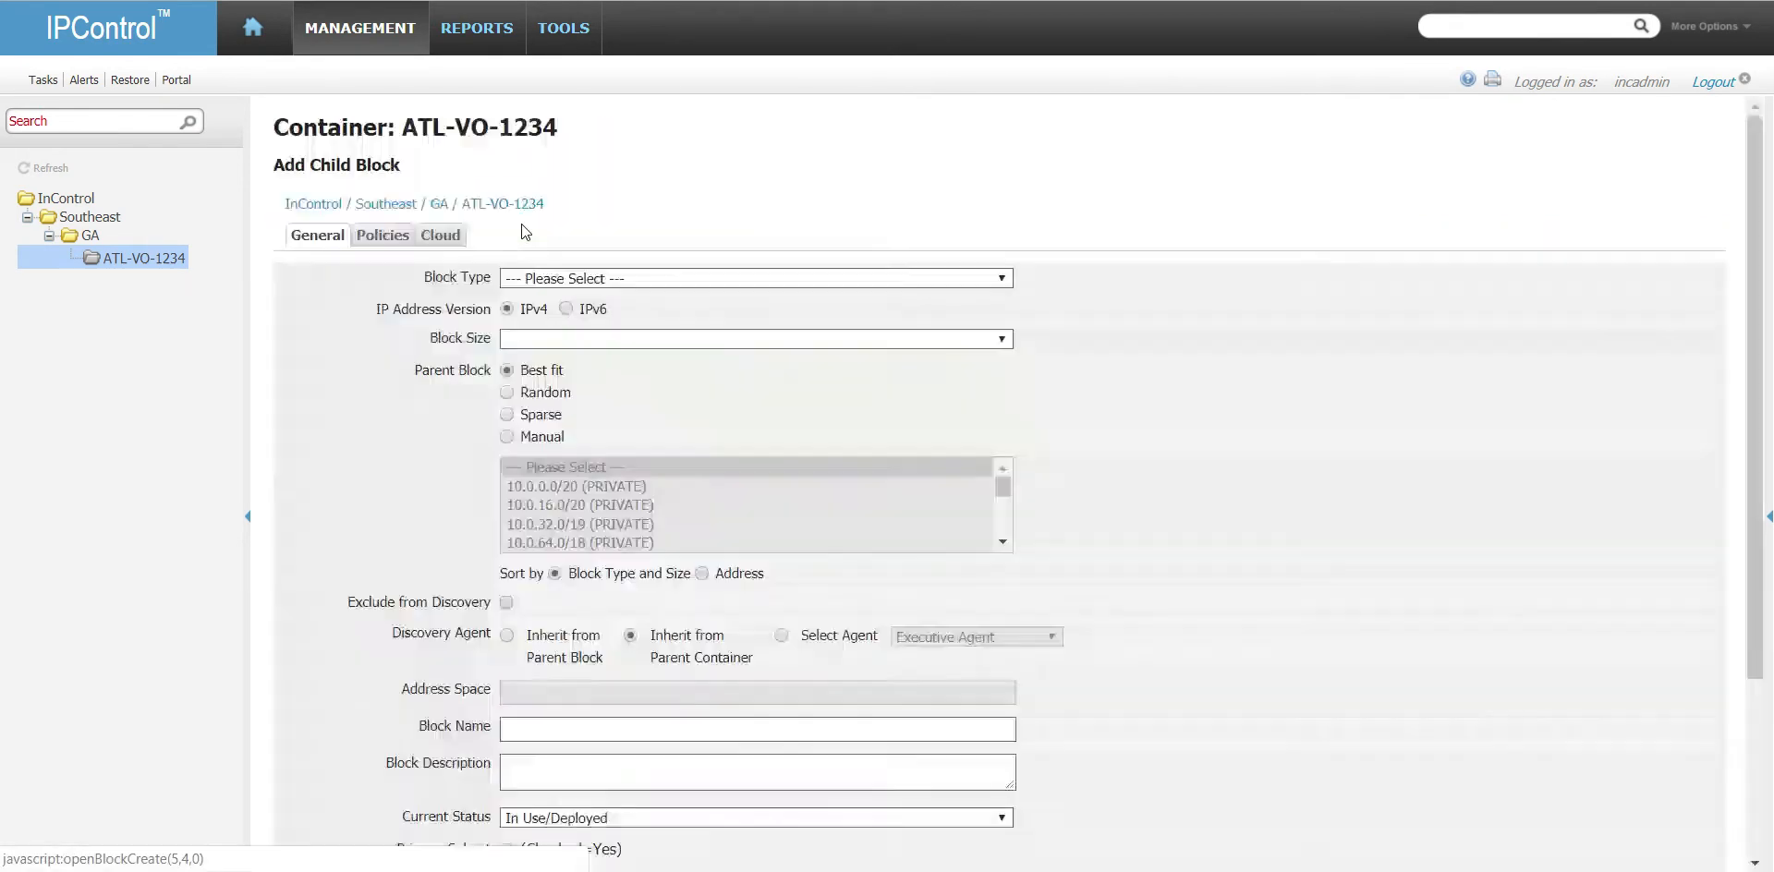
pyautogui.click(695, 272)
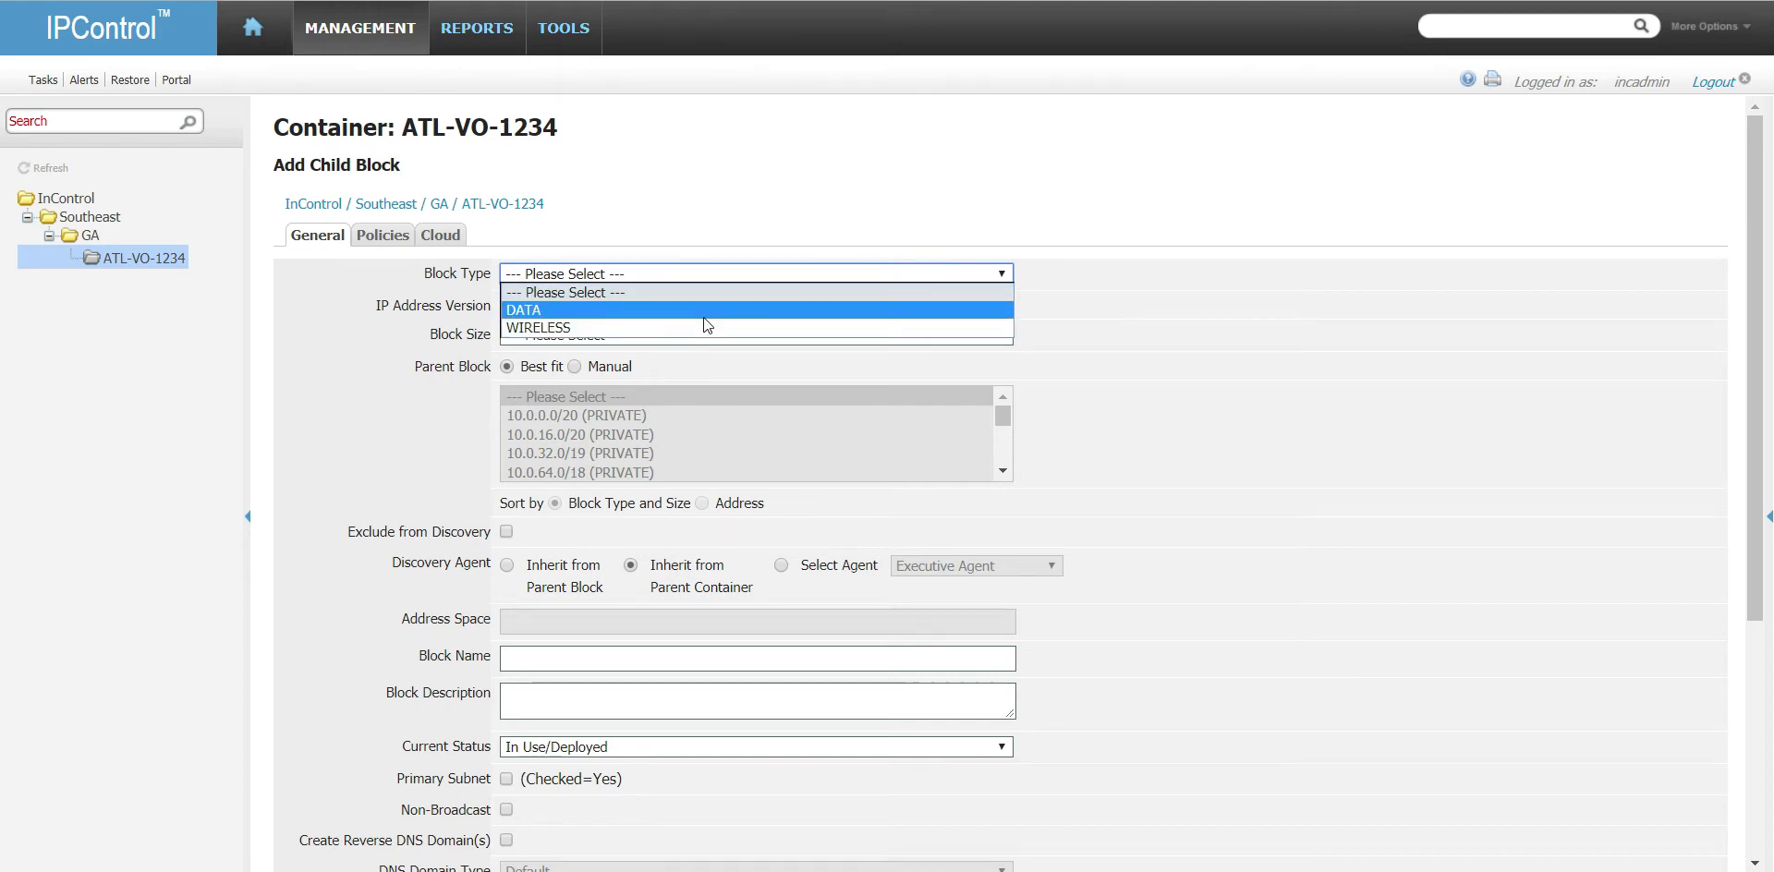
pyautogui.click(703, 315)
pyautogui.click(713, 336)
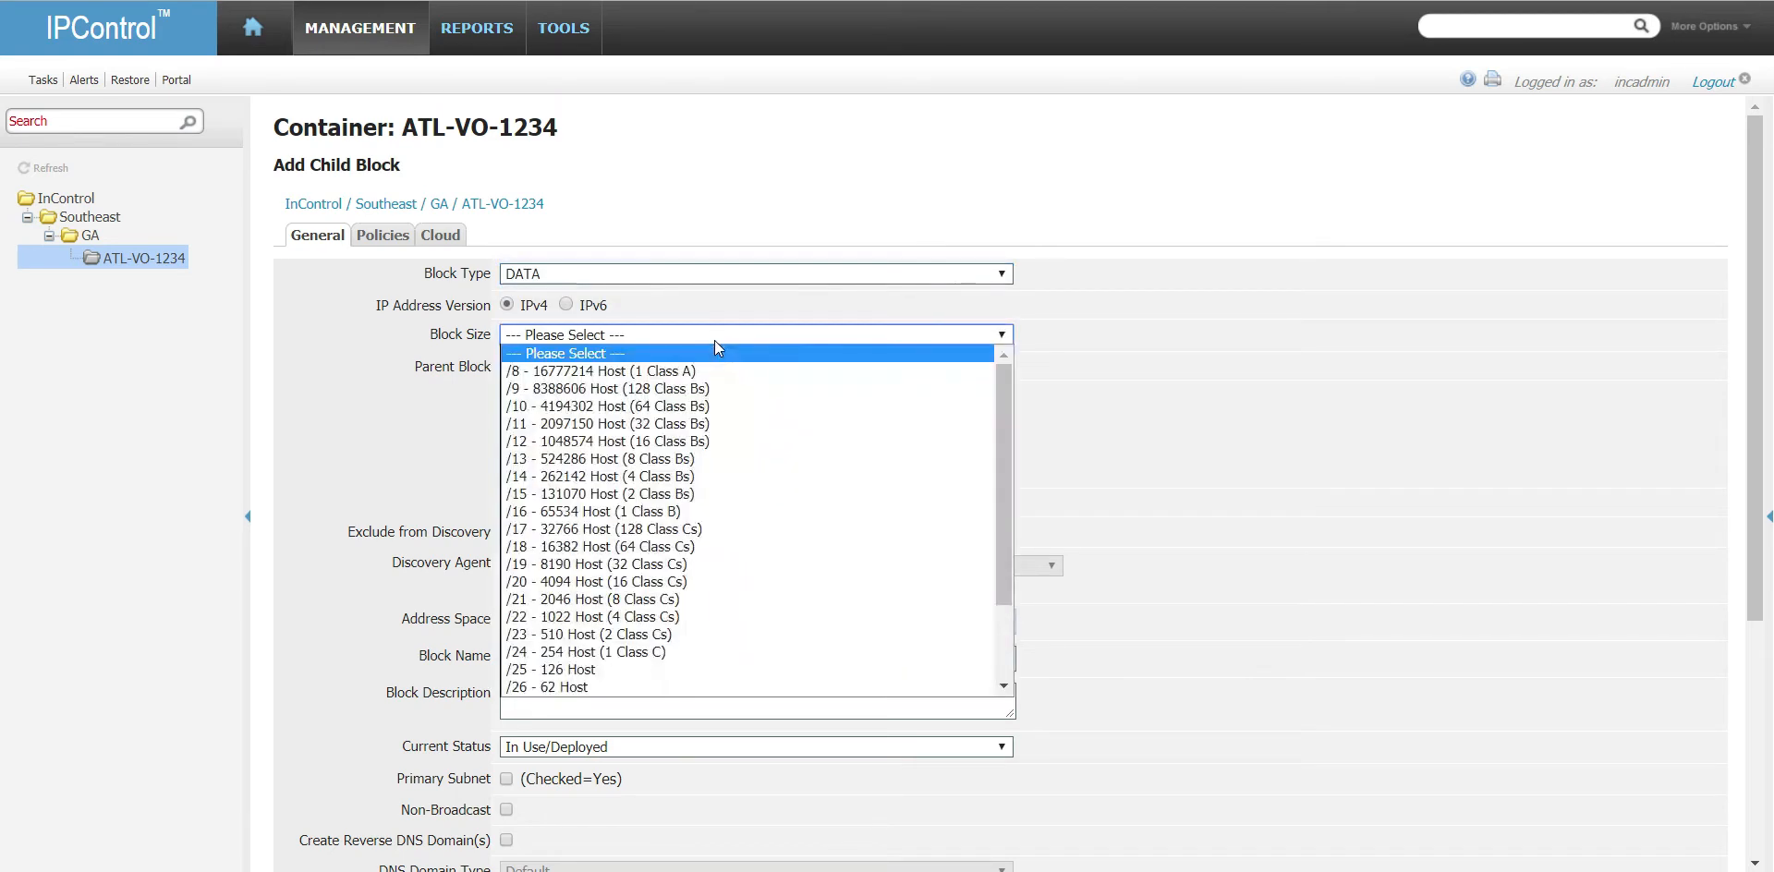
pyautogui.click(690, 653)
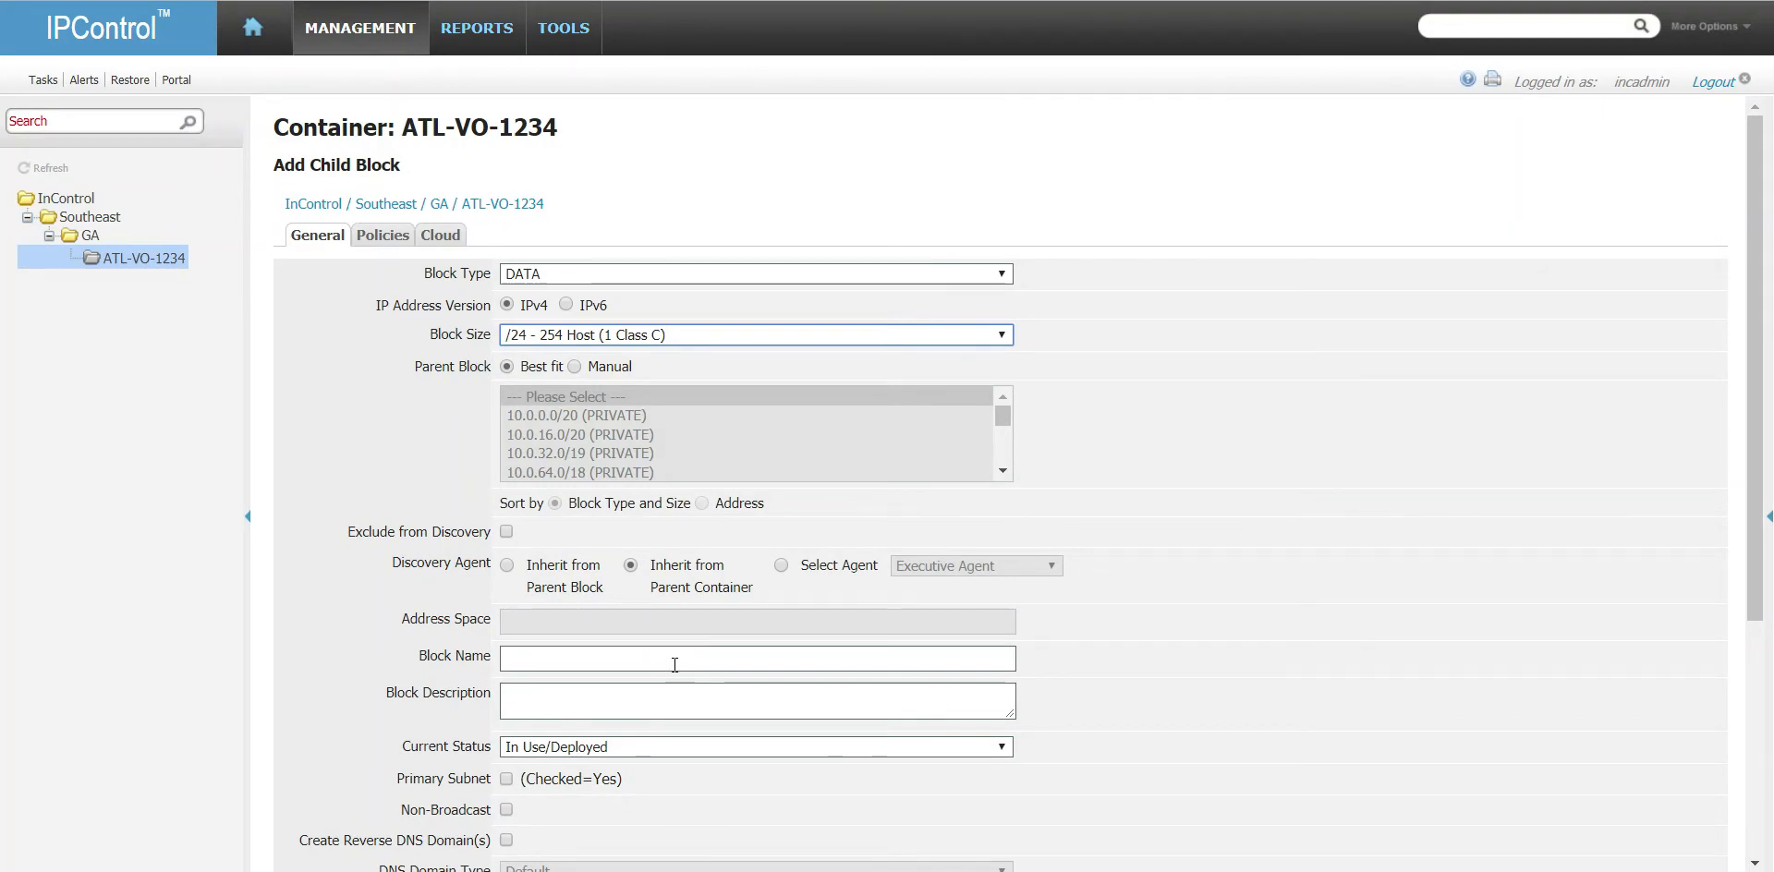
# - Name the ATL-VO-1234 child block VLAN1234-ATL-VO
pyautogui.scroll(-3, 675, 664)
pyautogui.click(552, 423)
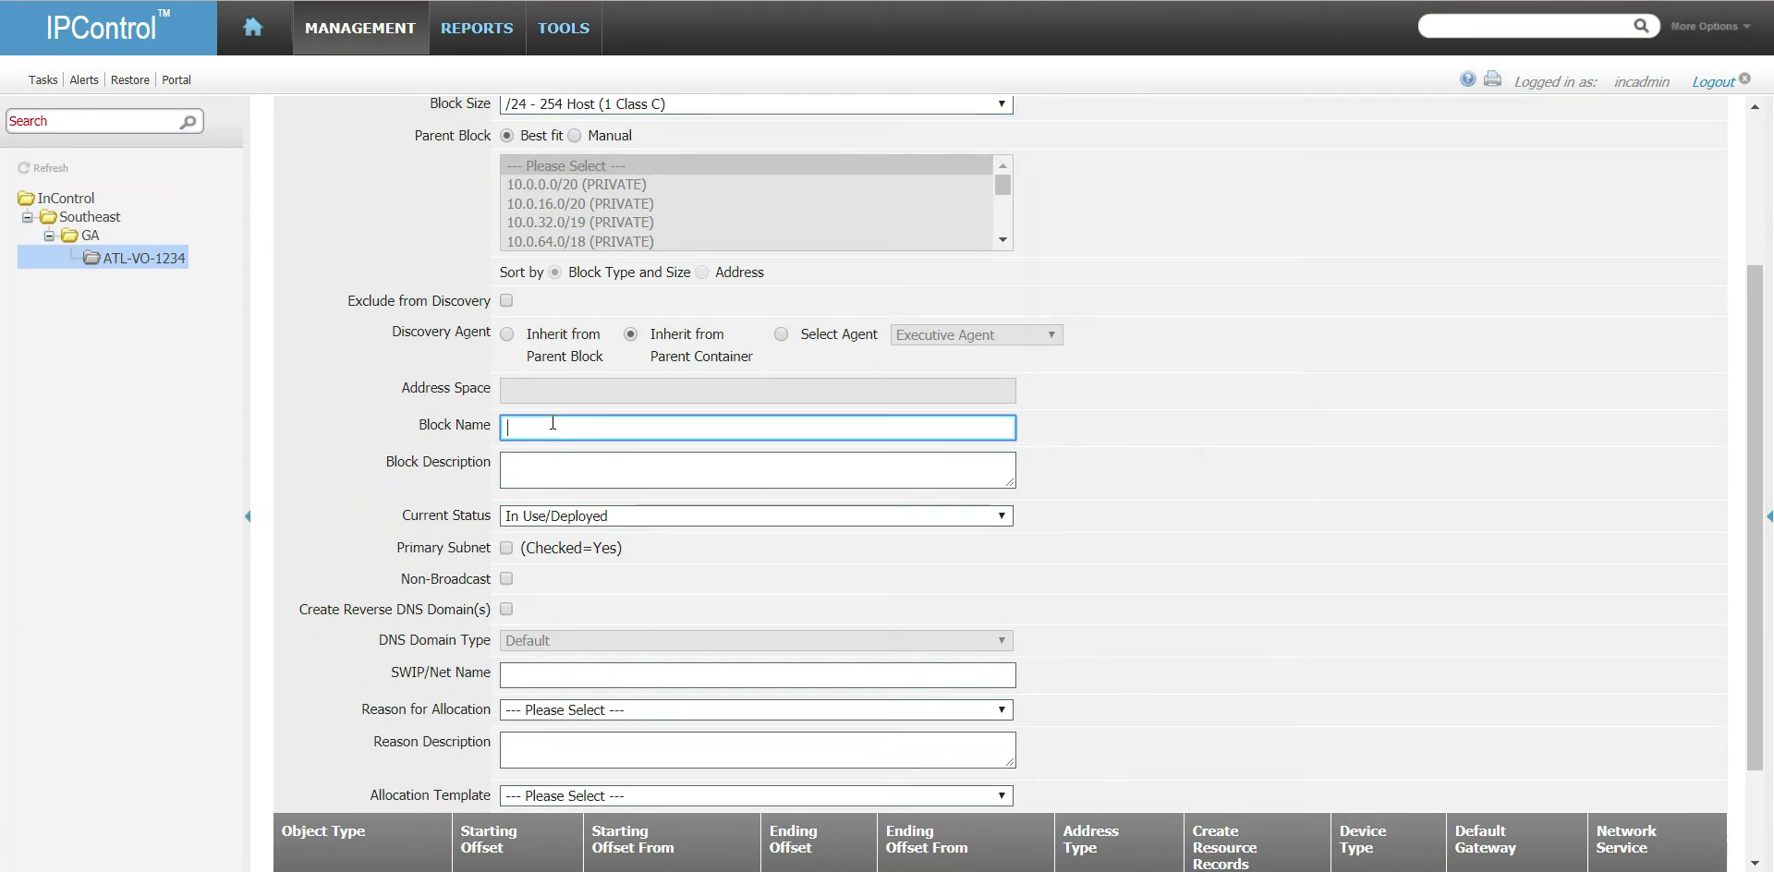
pyautogui.write('V')
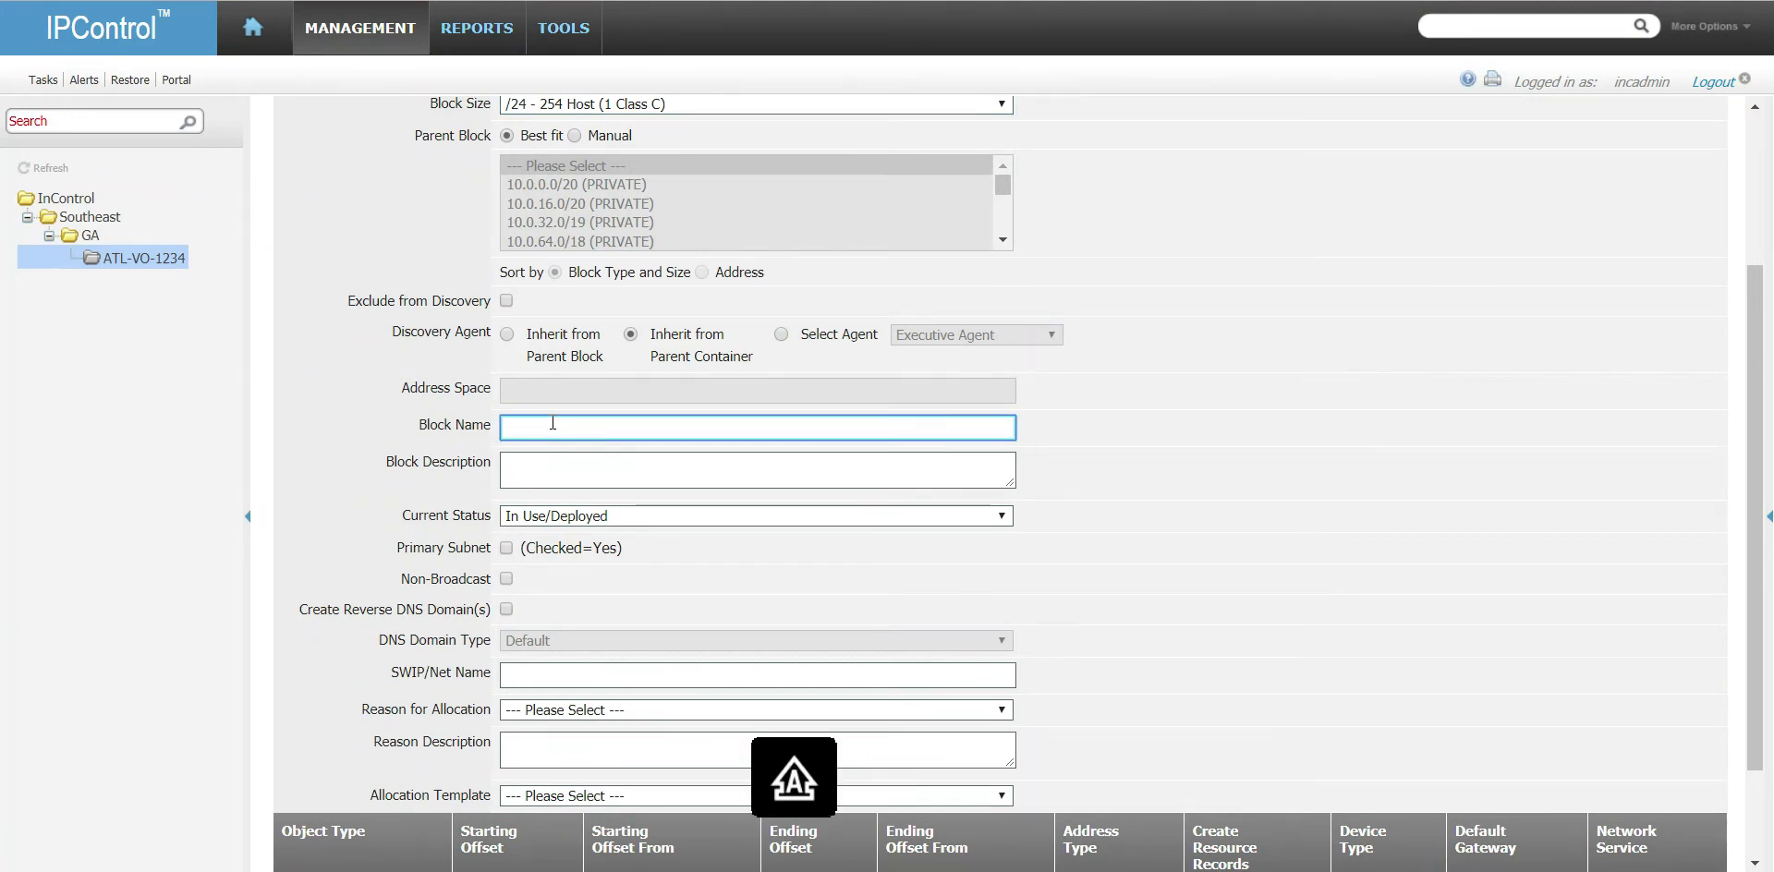
pyautogui.write('VLAN123')
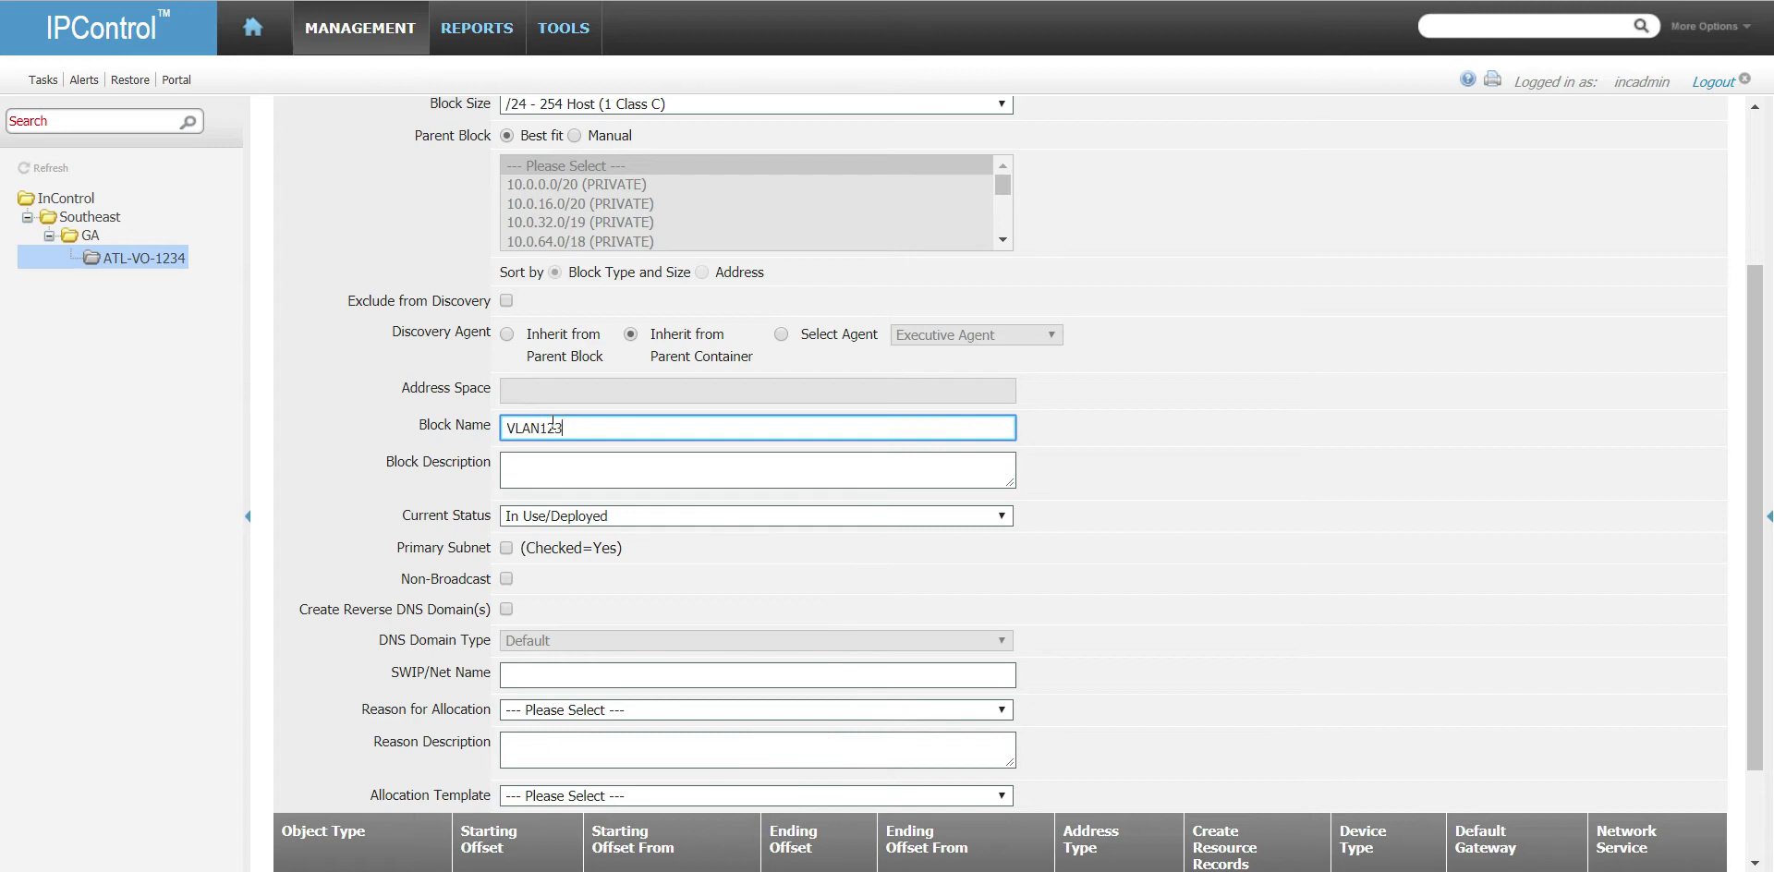
pyautogui.write('4-ATL-VO')
pyautogui.press('Tab')
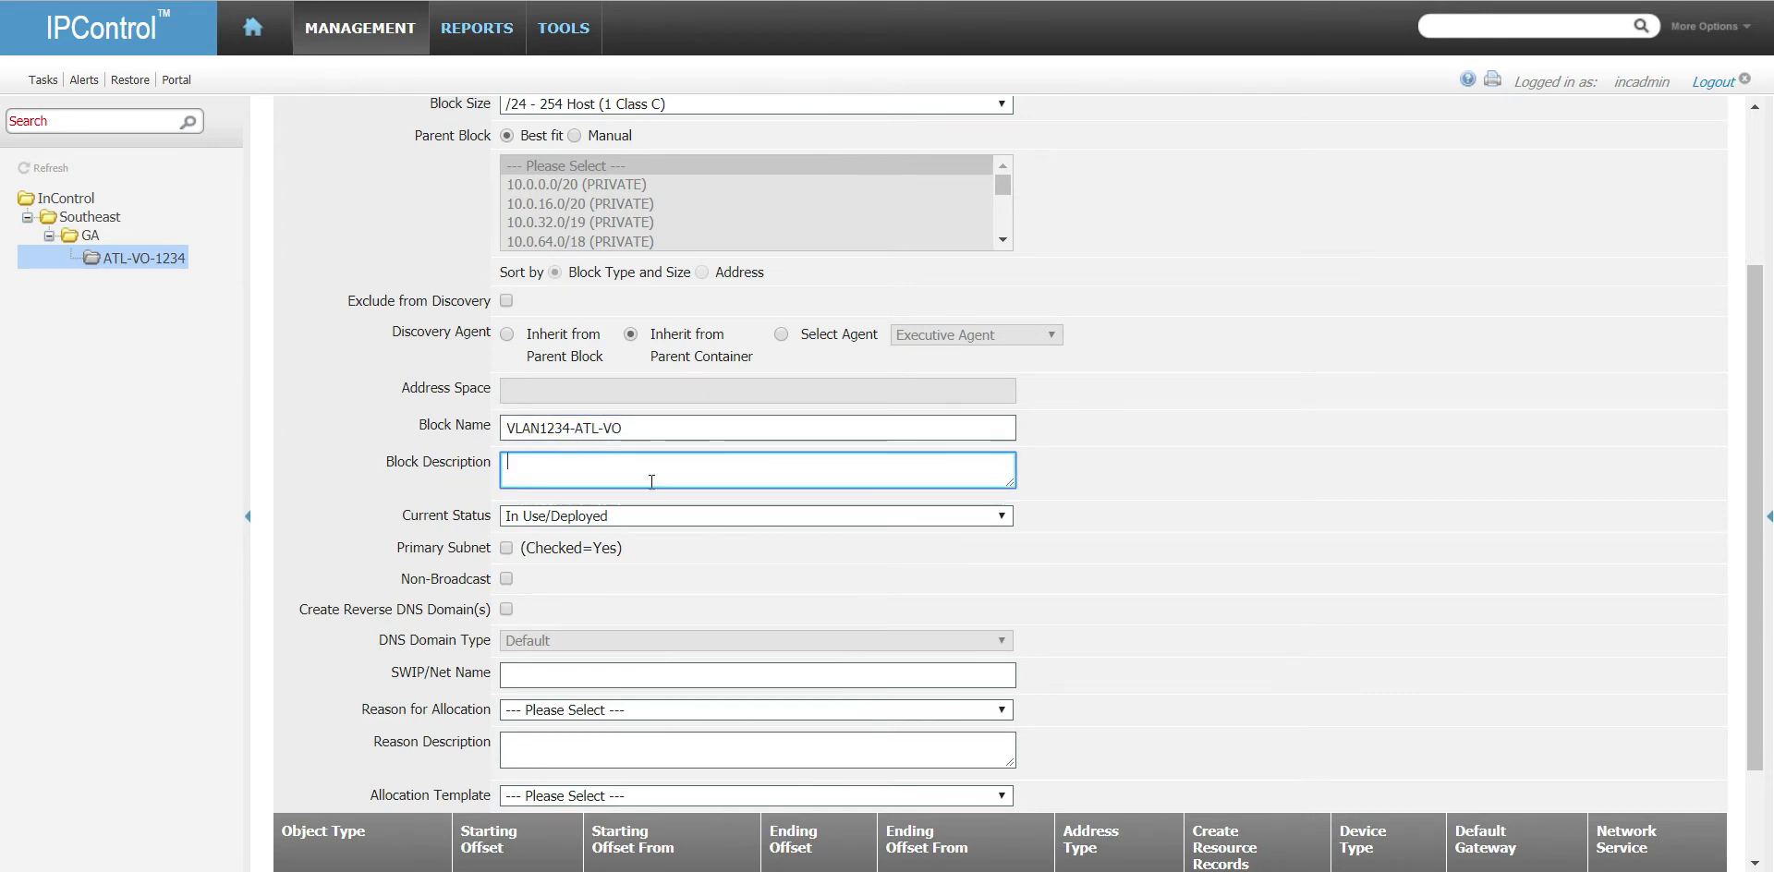
# - Review the current status options, keeping In Use/Deployed, and examine the remaining general settings of the DATA block
pyautogui.click(1005, 518)
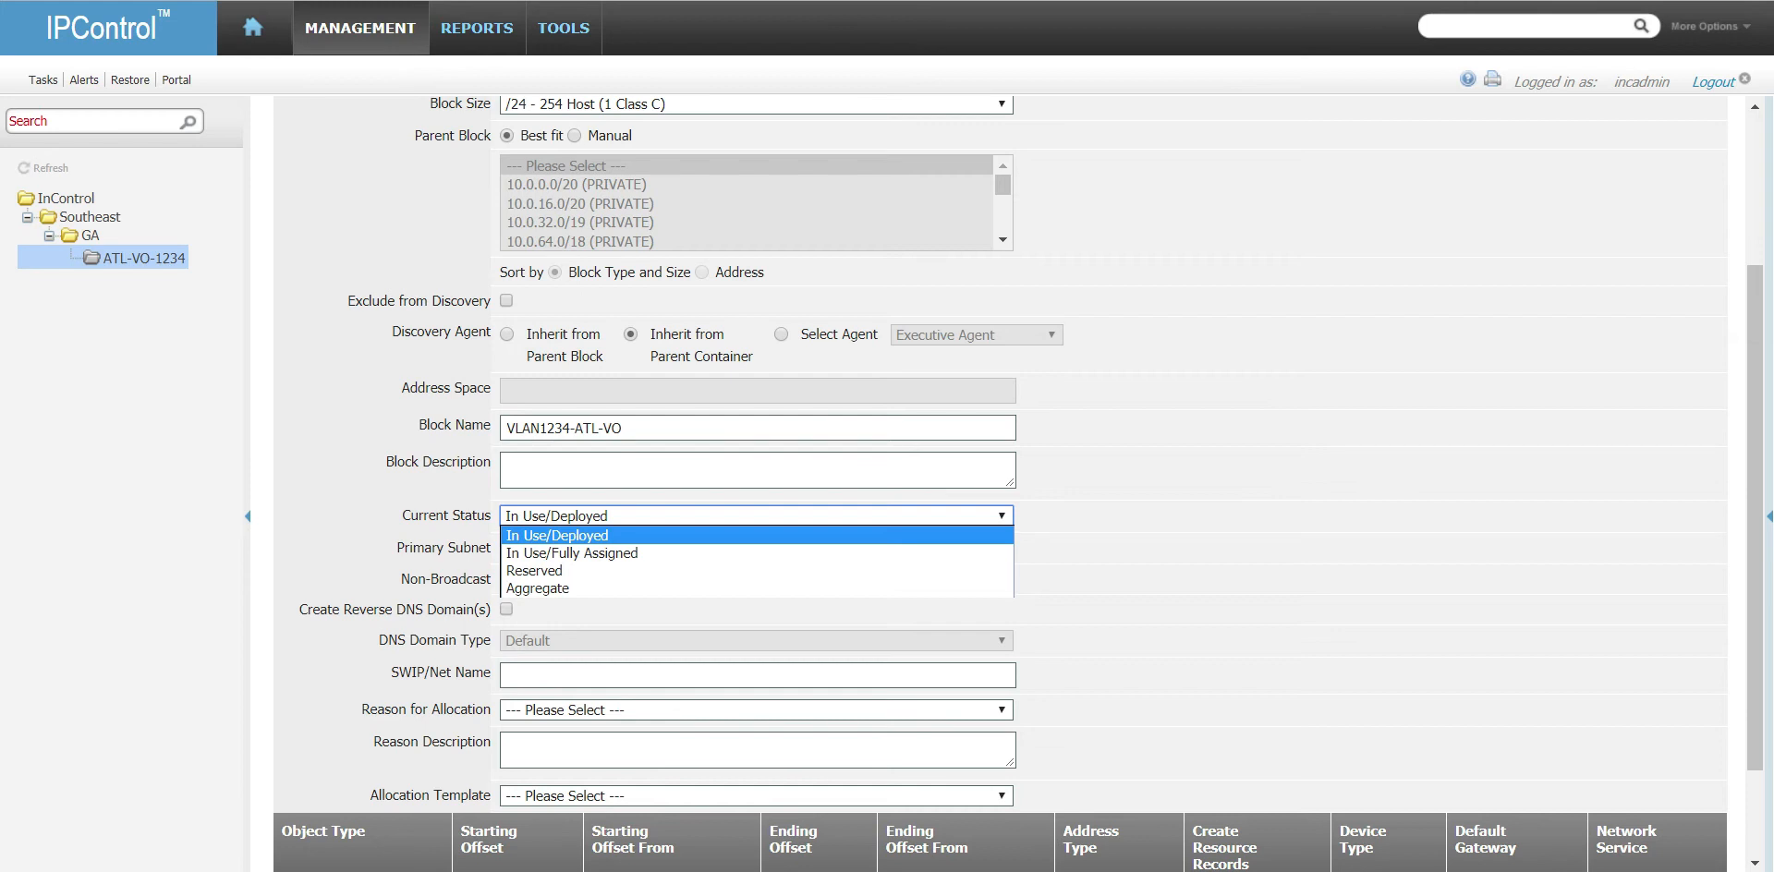
pyautogui.press('Escape')
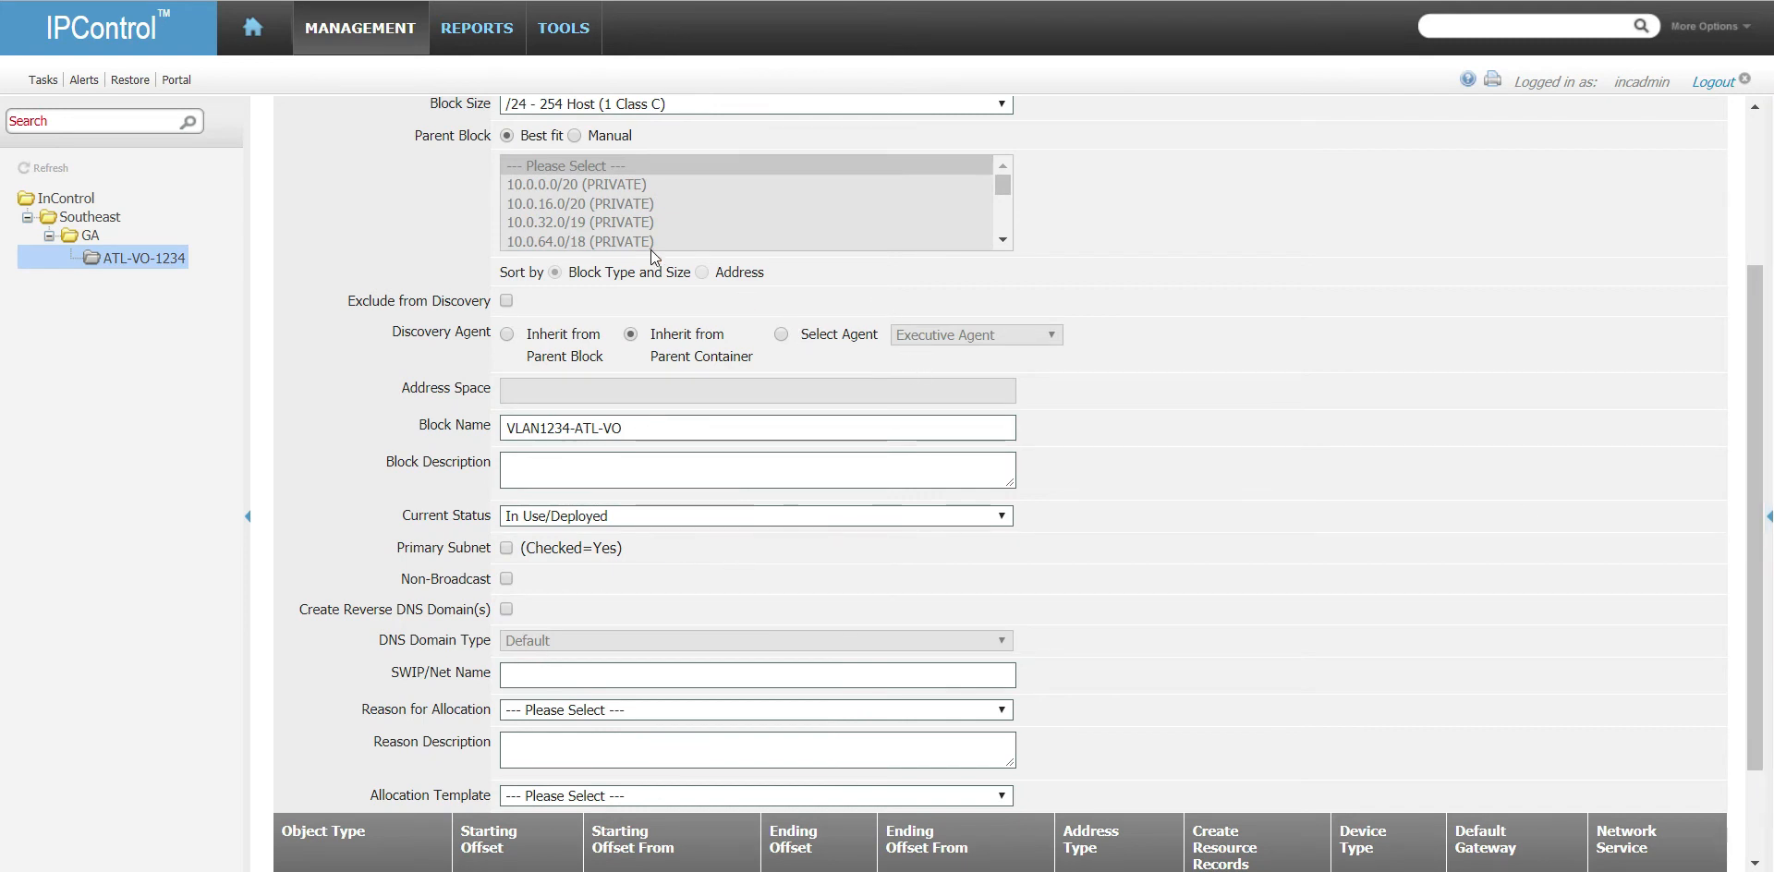
pyautogui.scroll(3, 441, 214)
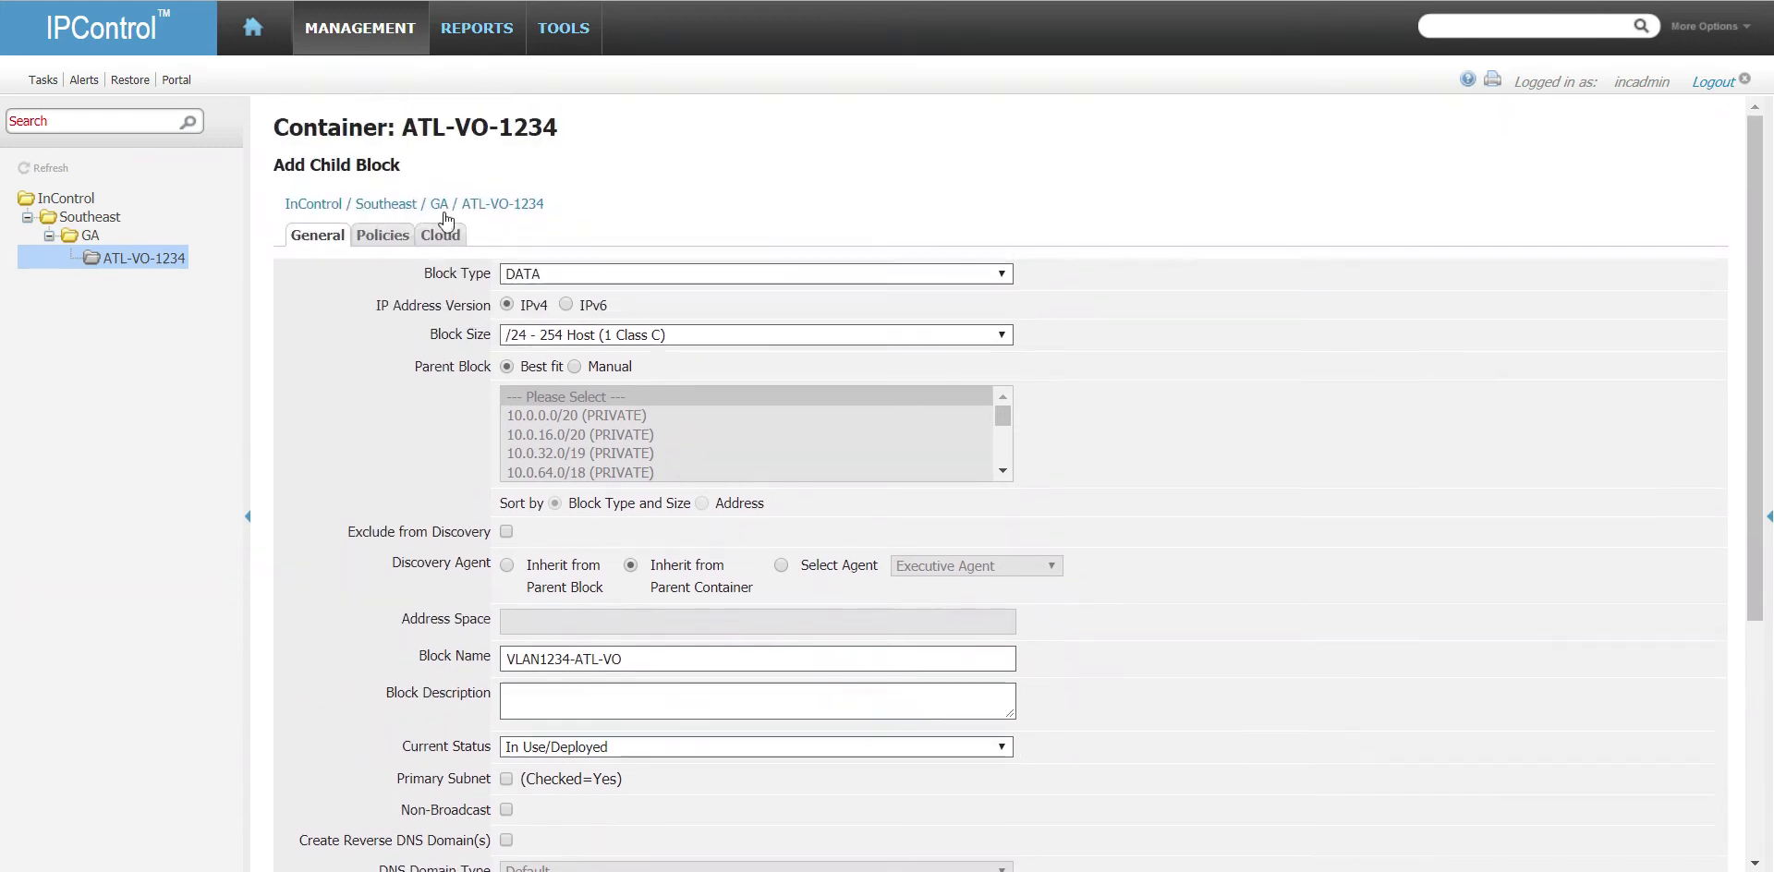
pyautogui.scroll(-4, 414, 437)
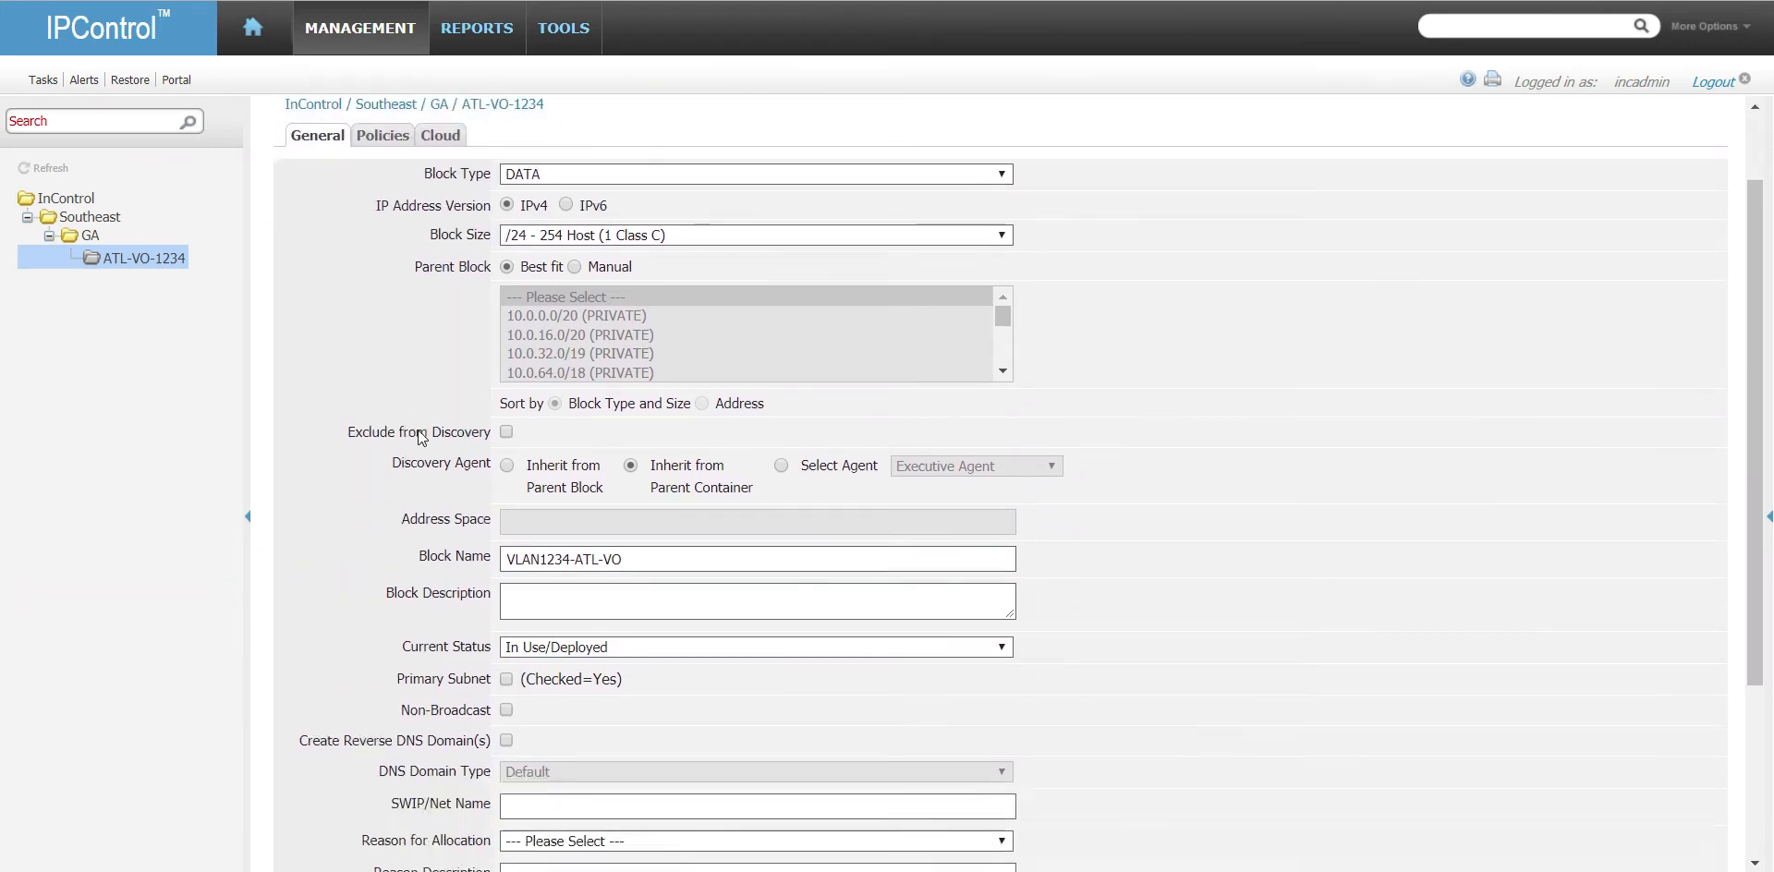
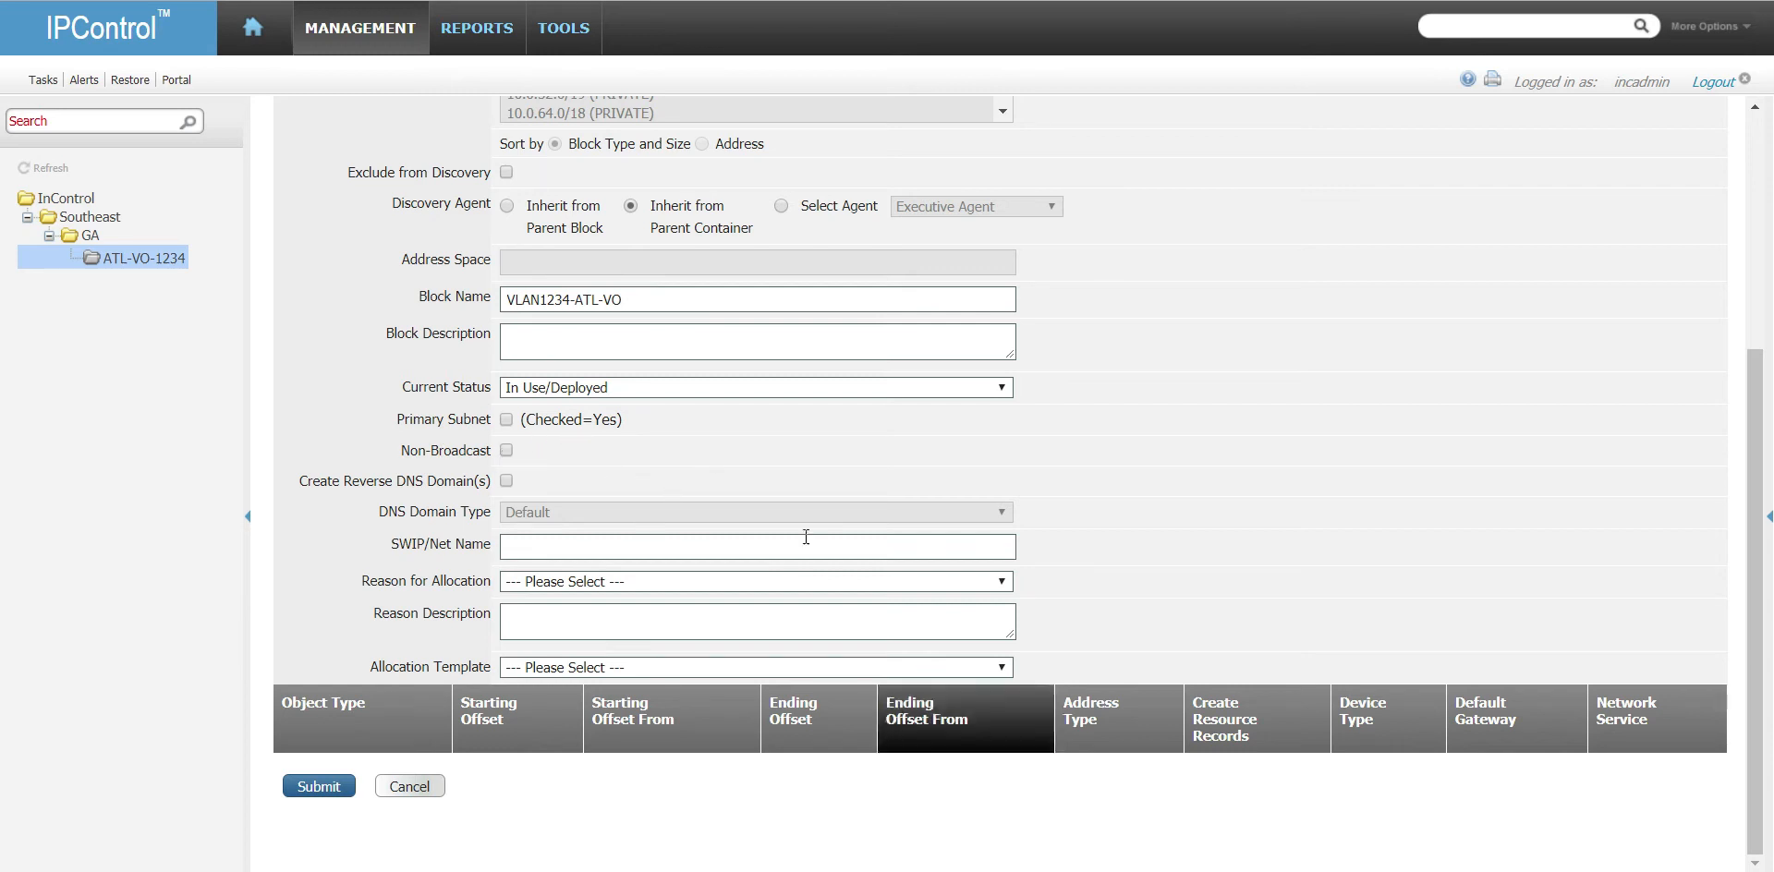
# - Examine the child block's policy settings, including the default gateway, DHCP servers, primary WINS server and the available DHCP policy sets
pyautogui.scroll(4, 357, 335)
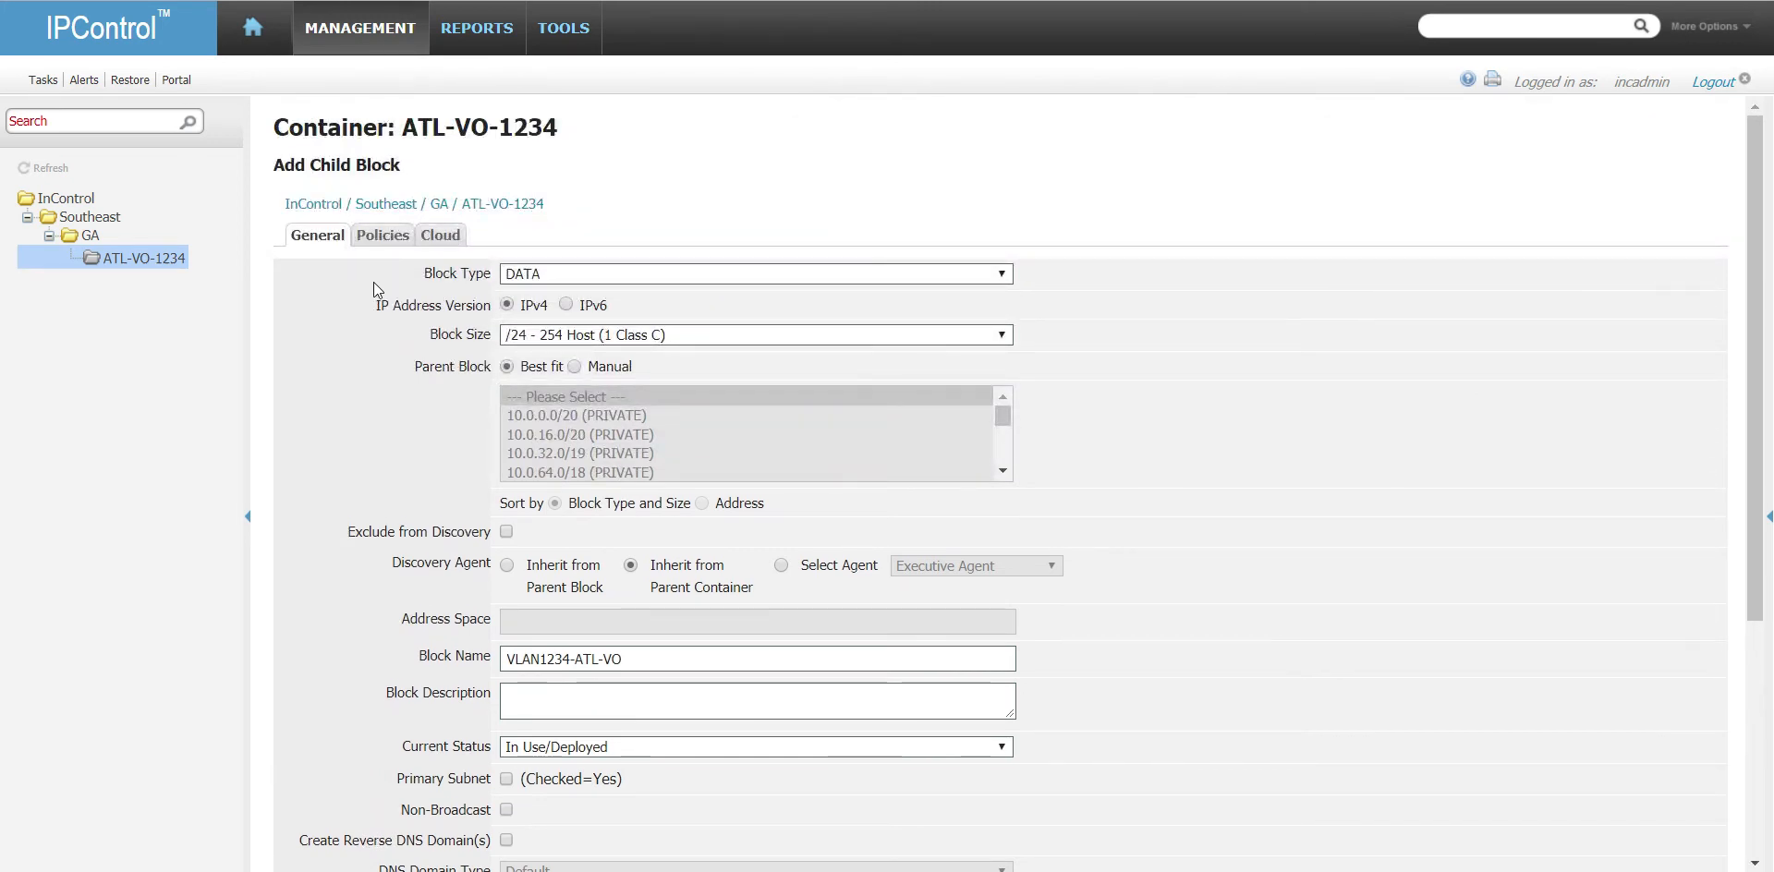
pyautogui.click(389, 238)
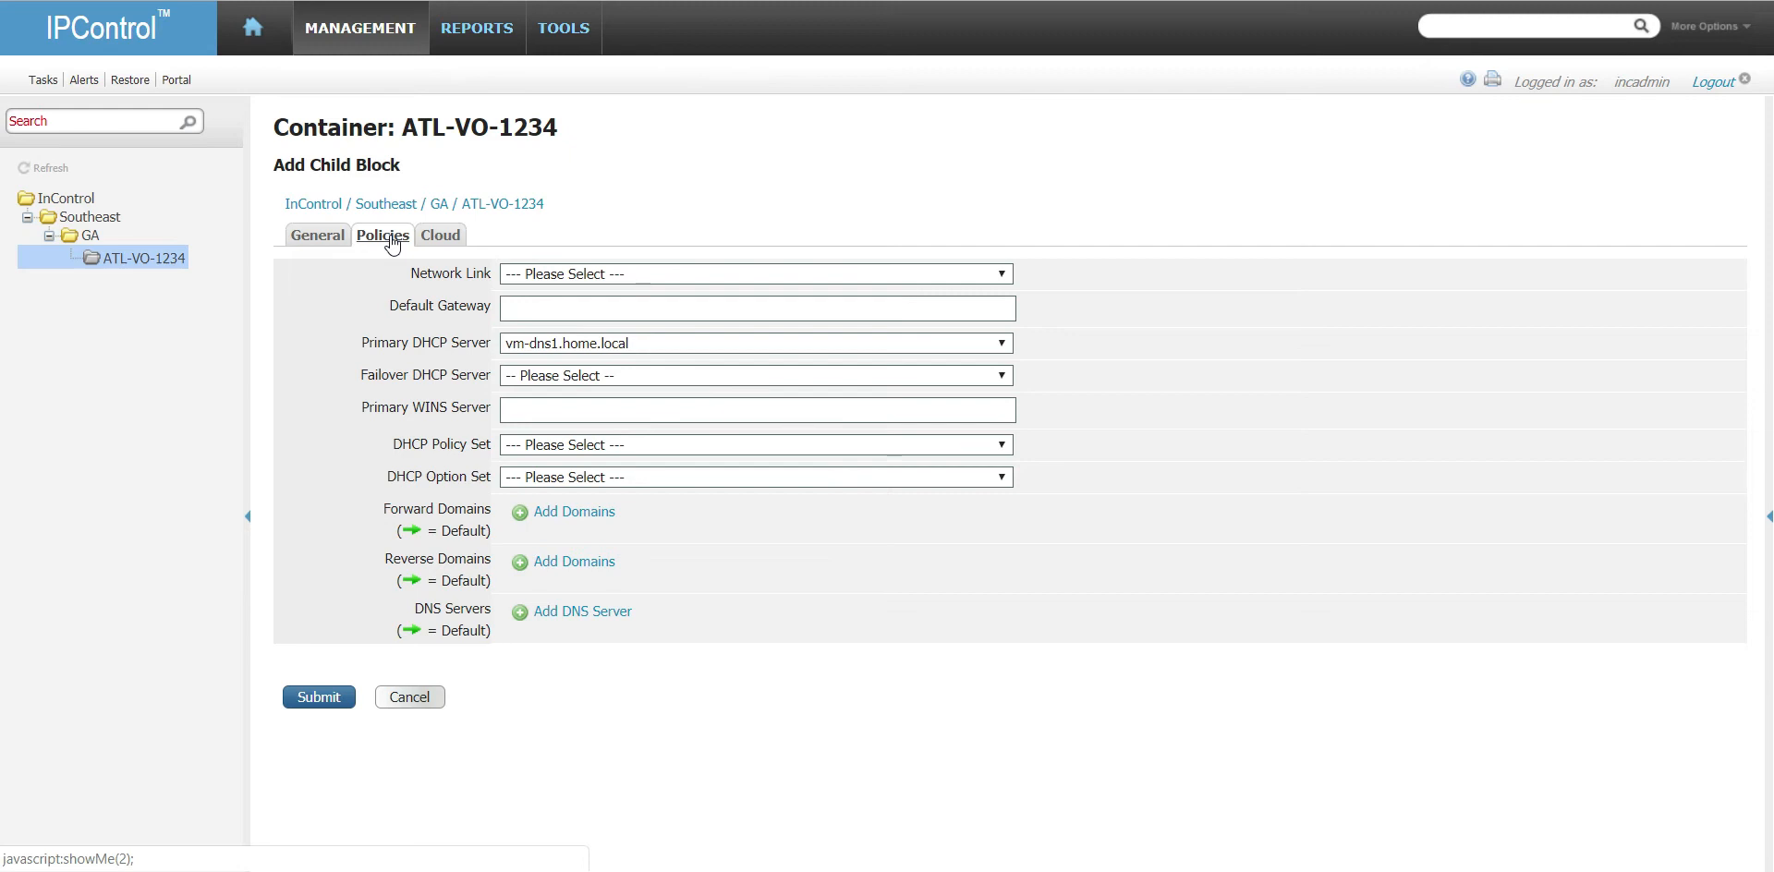
pyautogui.click(557, 307)
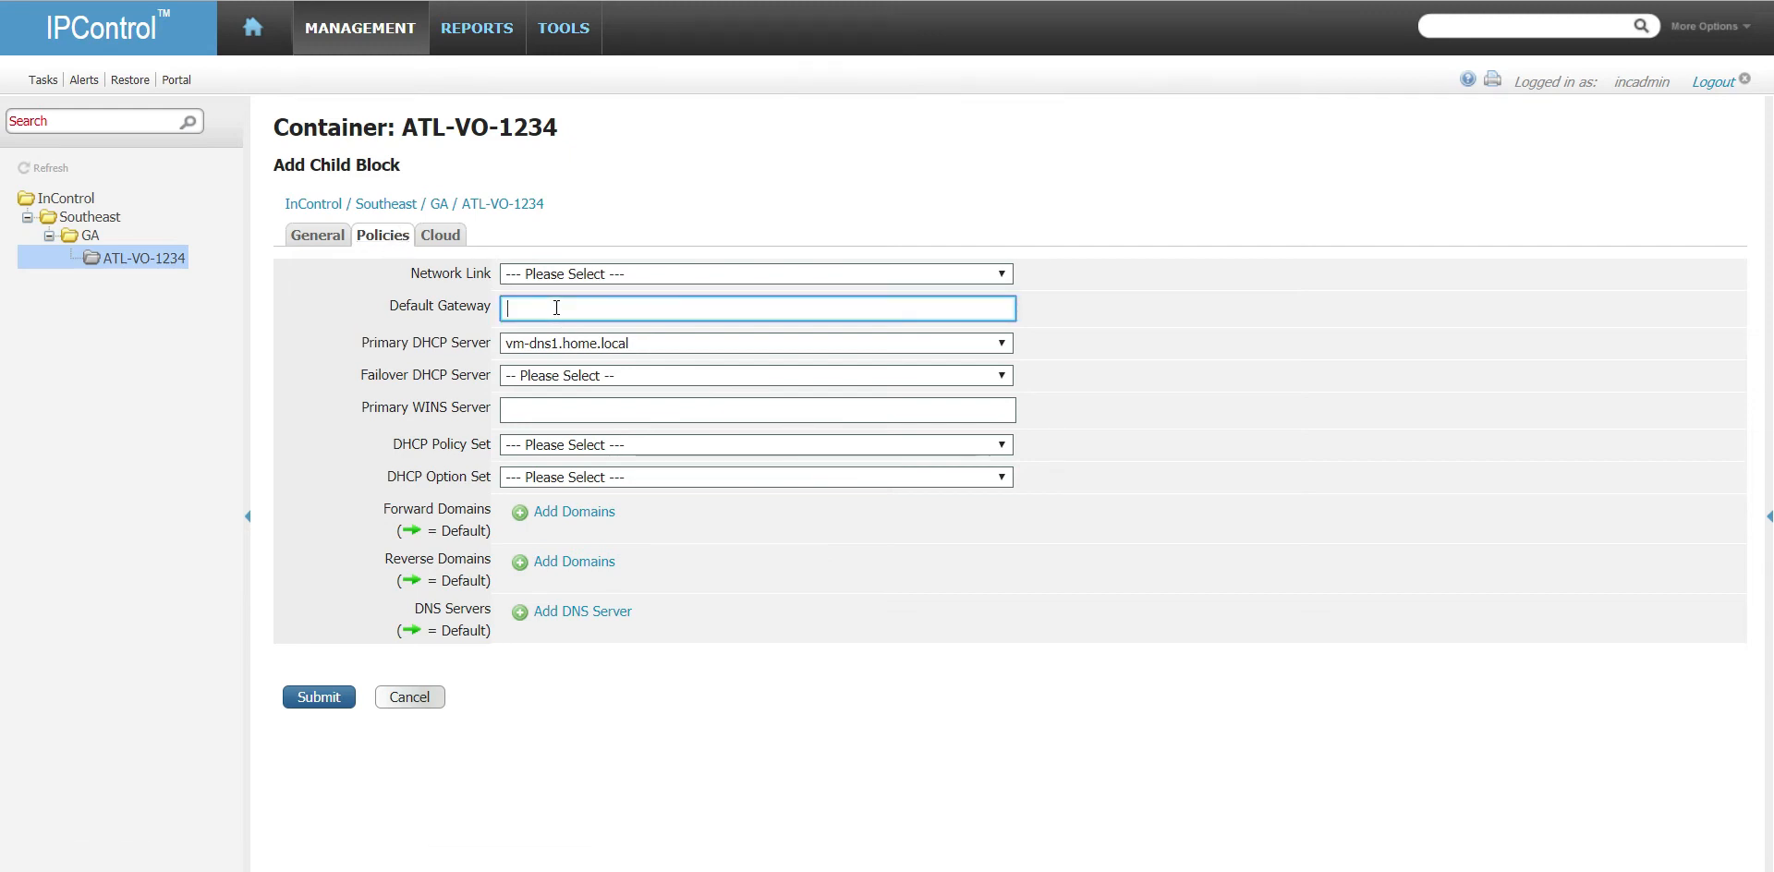
pyautogui.click(639, 340)
pyautogui.click(640, 340)
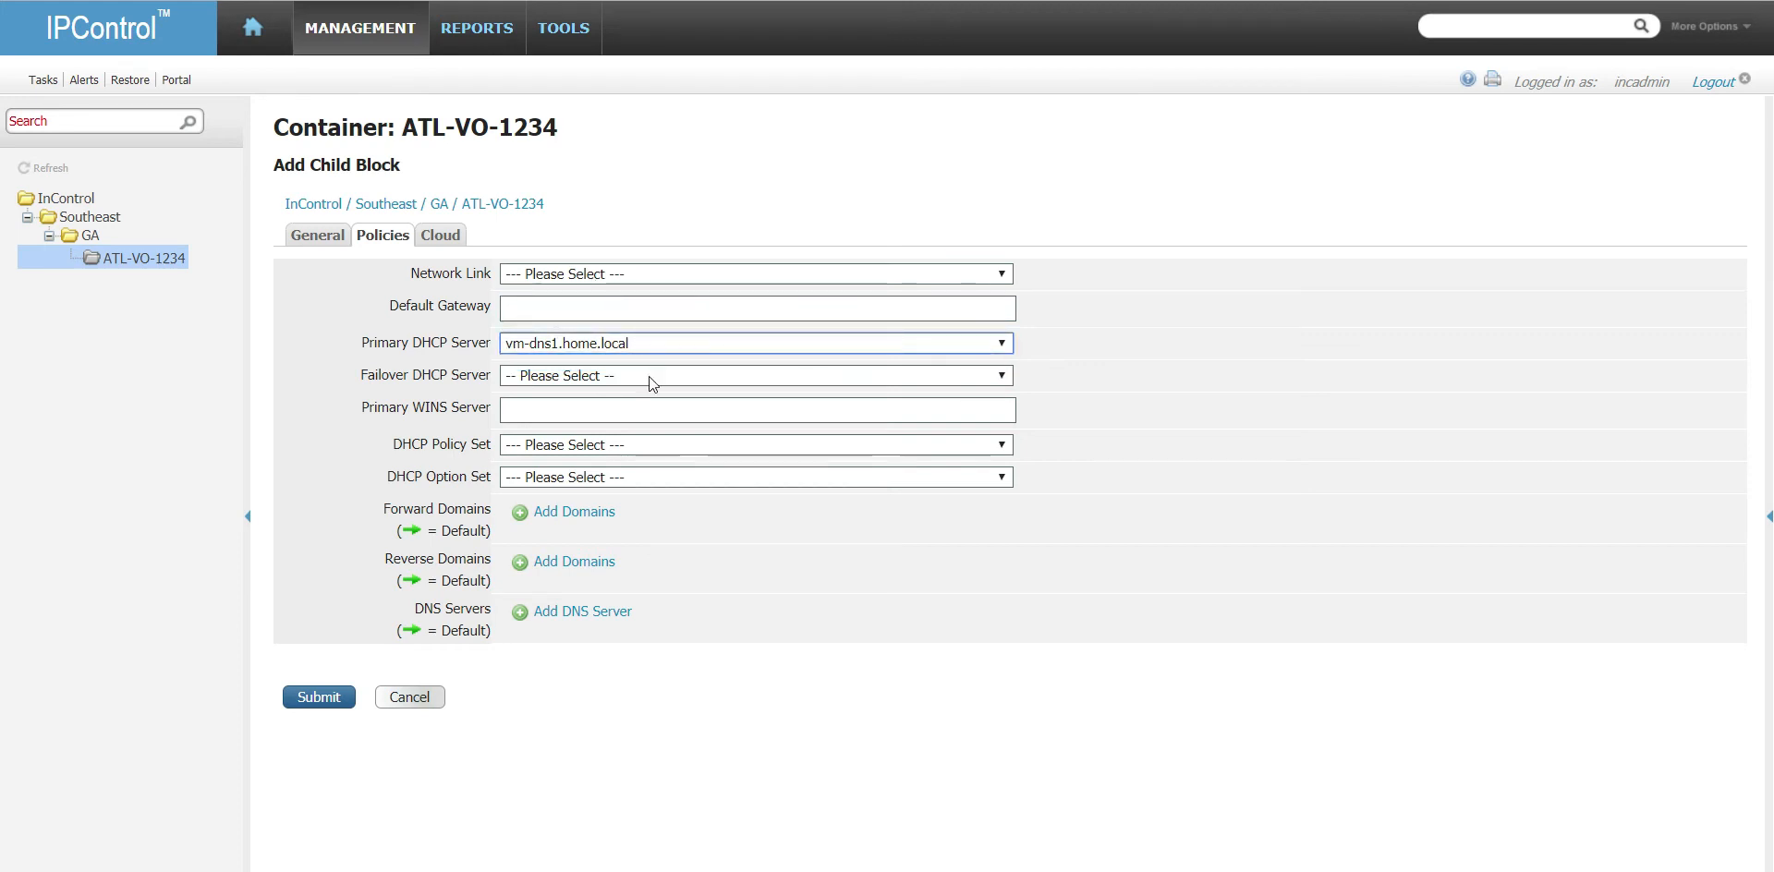
pyautogui.click(648, 375)
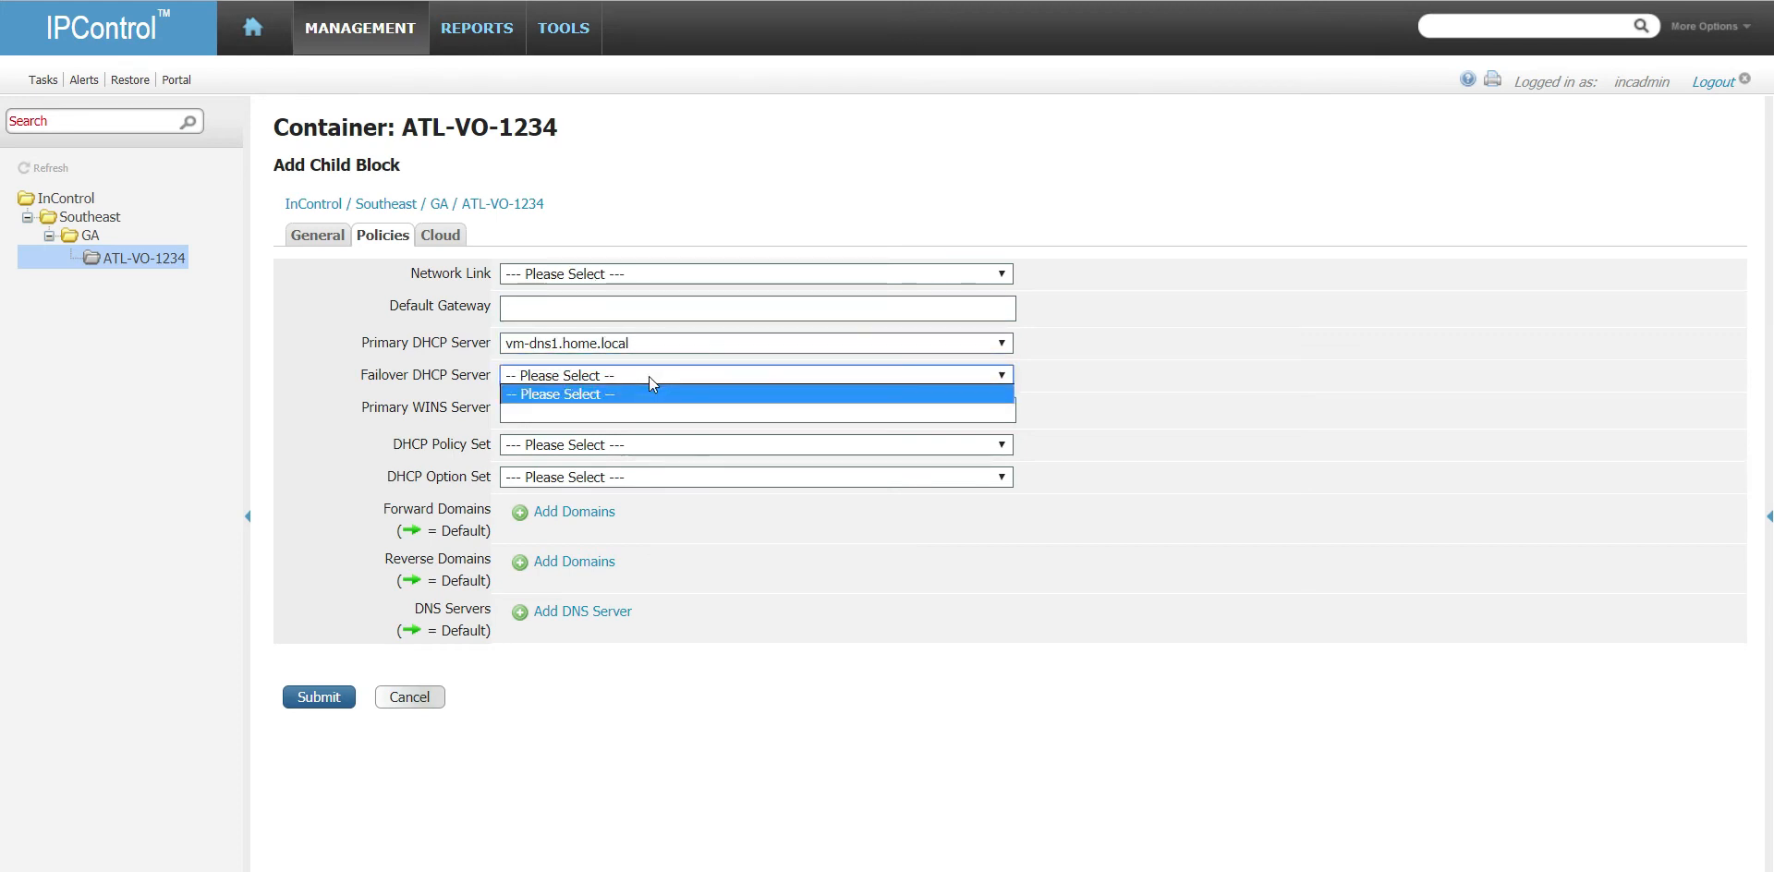
pyautogui.click(648, 375)
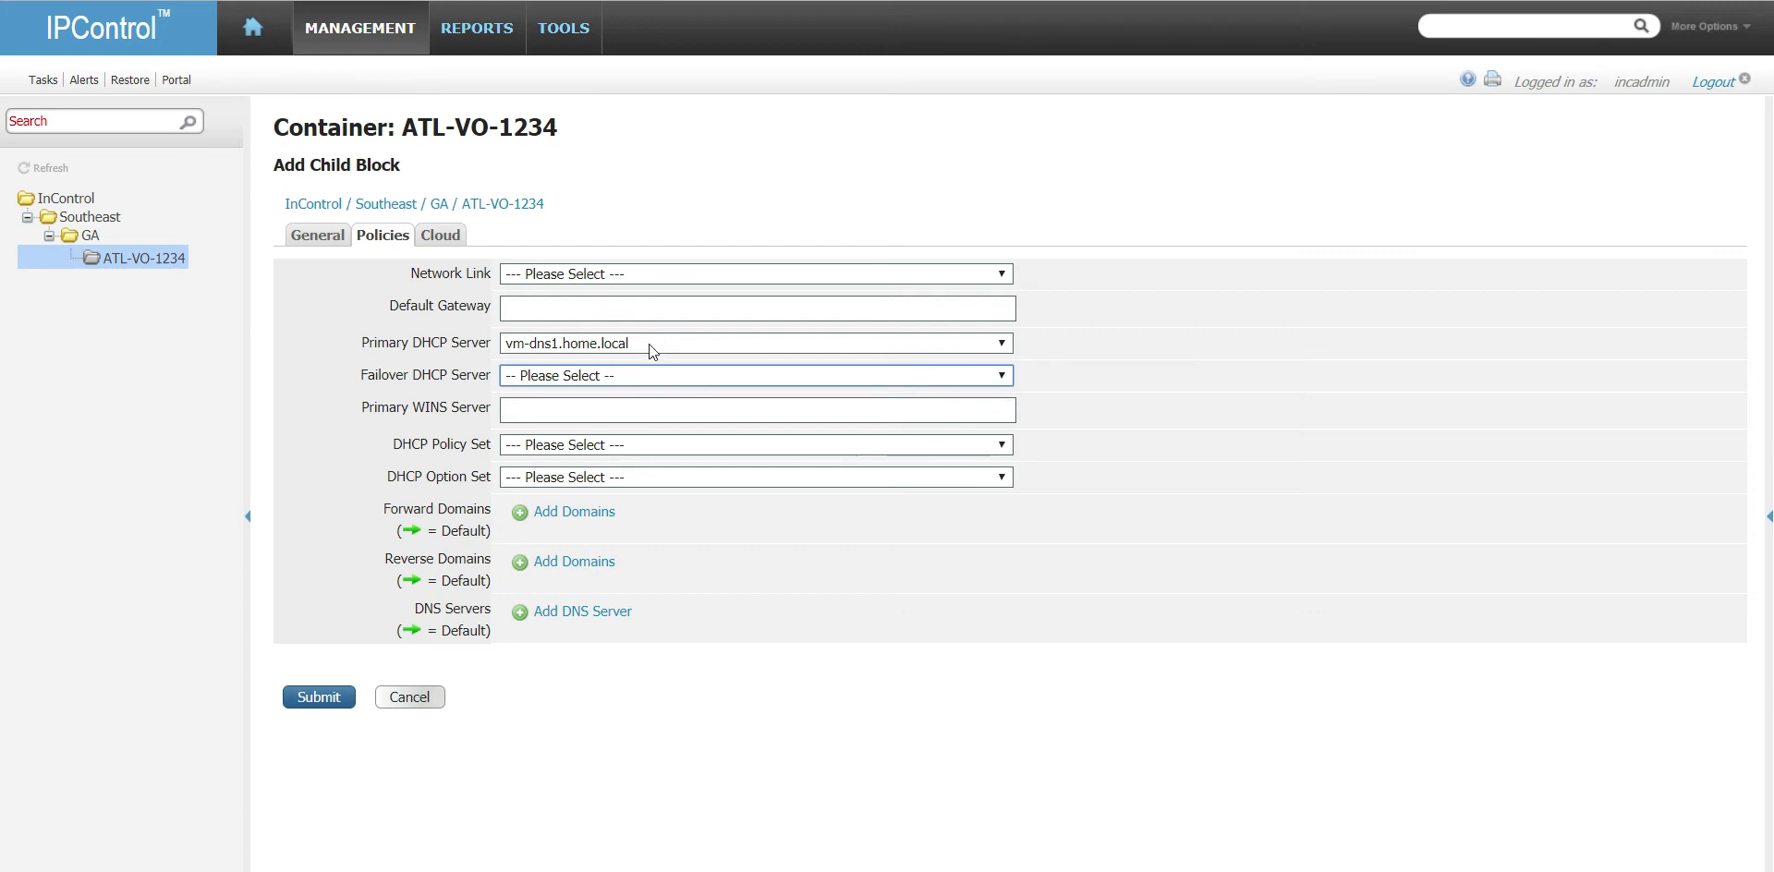
pyautogui.click(545, 411)
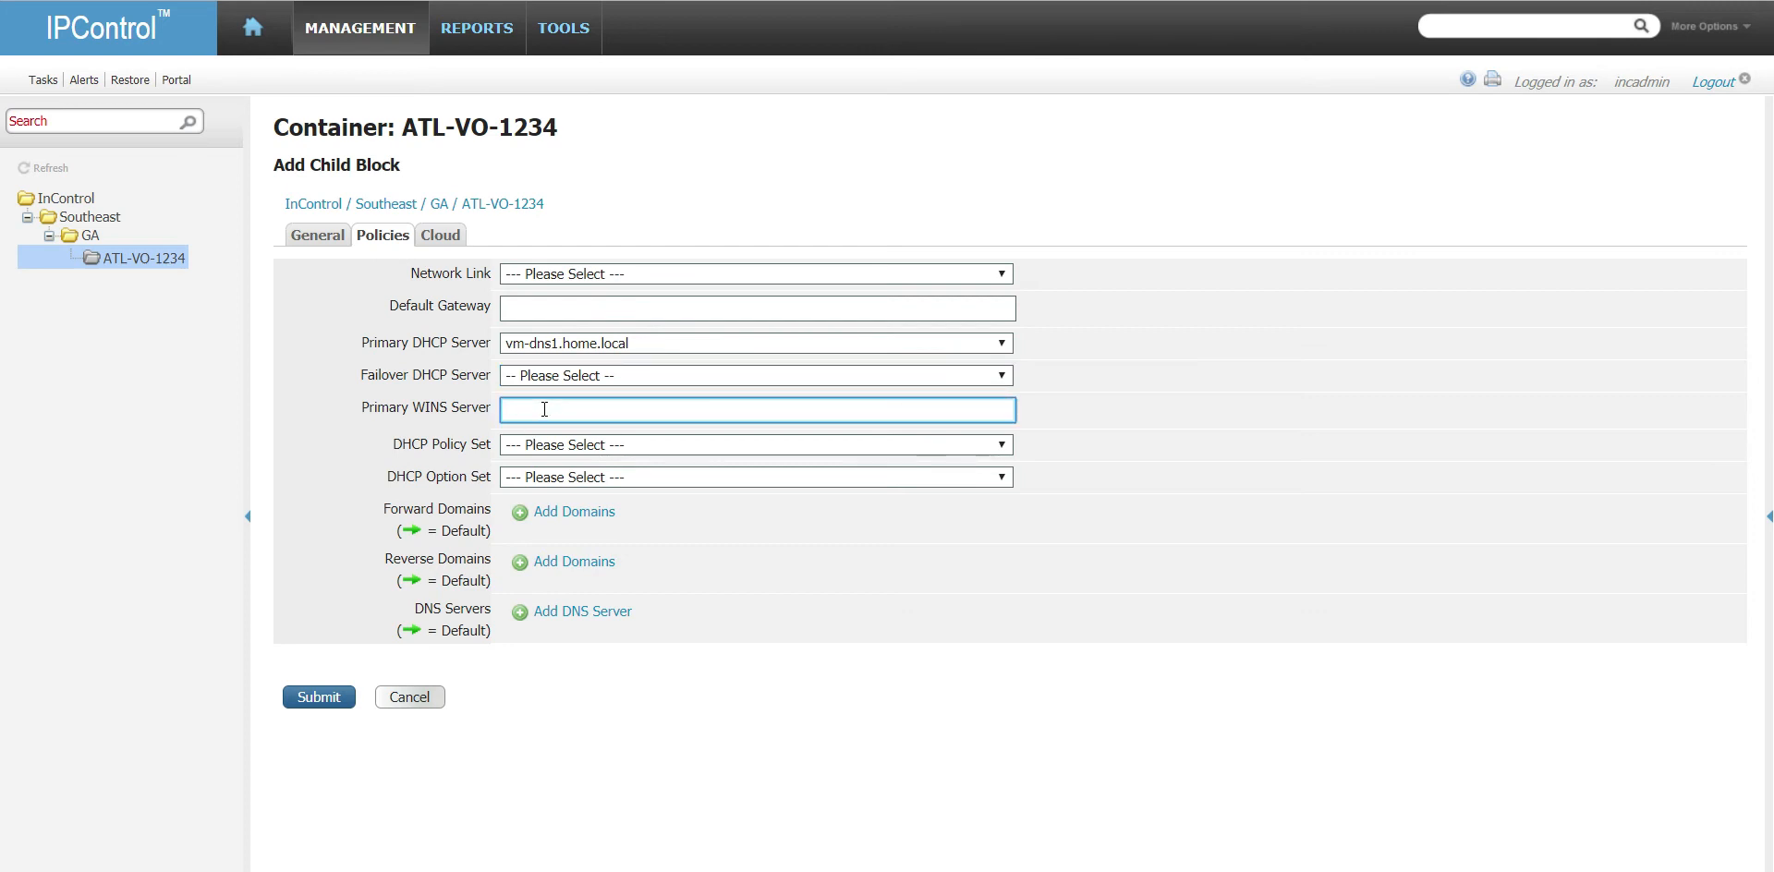
pyautogui.click(601, 446)
pyautogui.scroll(-2, 646, 554)
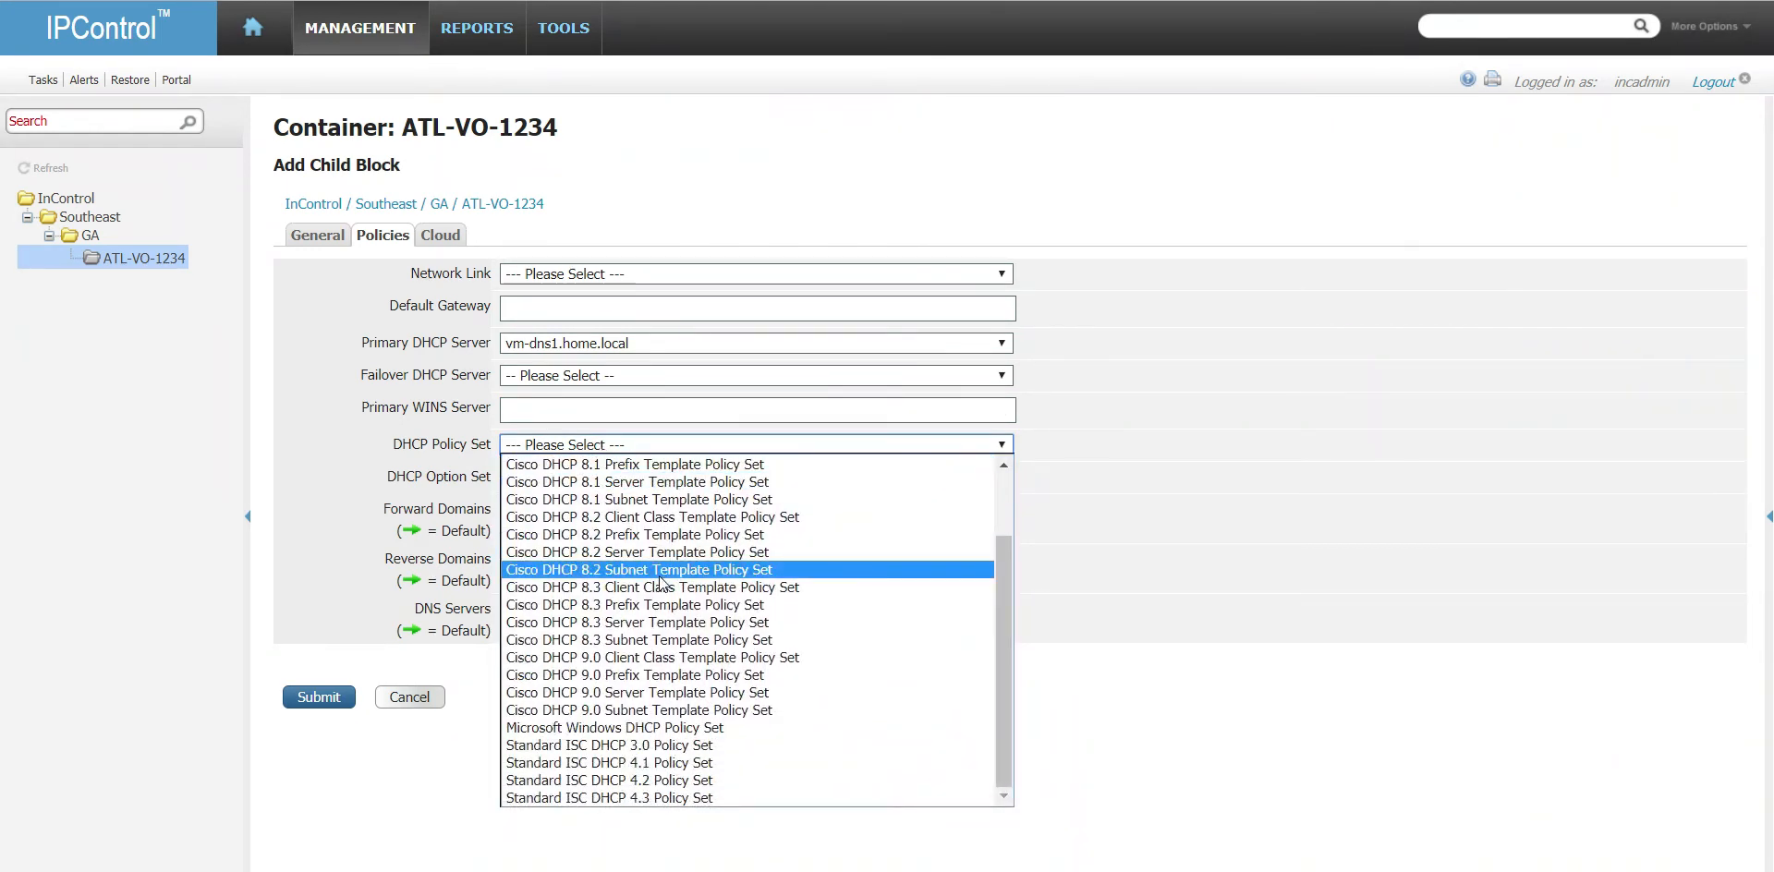
pyautogui.scroll(2, 662, 580)
pyautogui.click(674, 409)
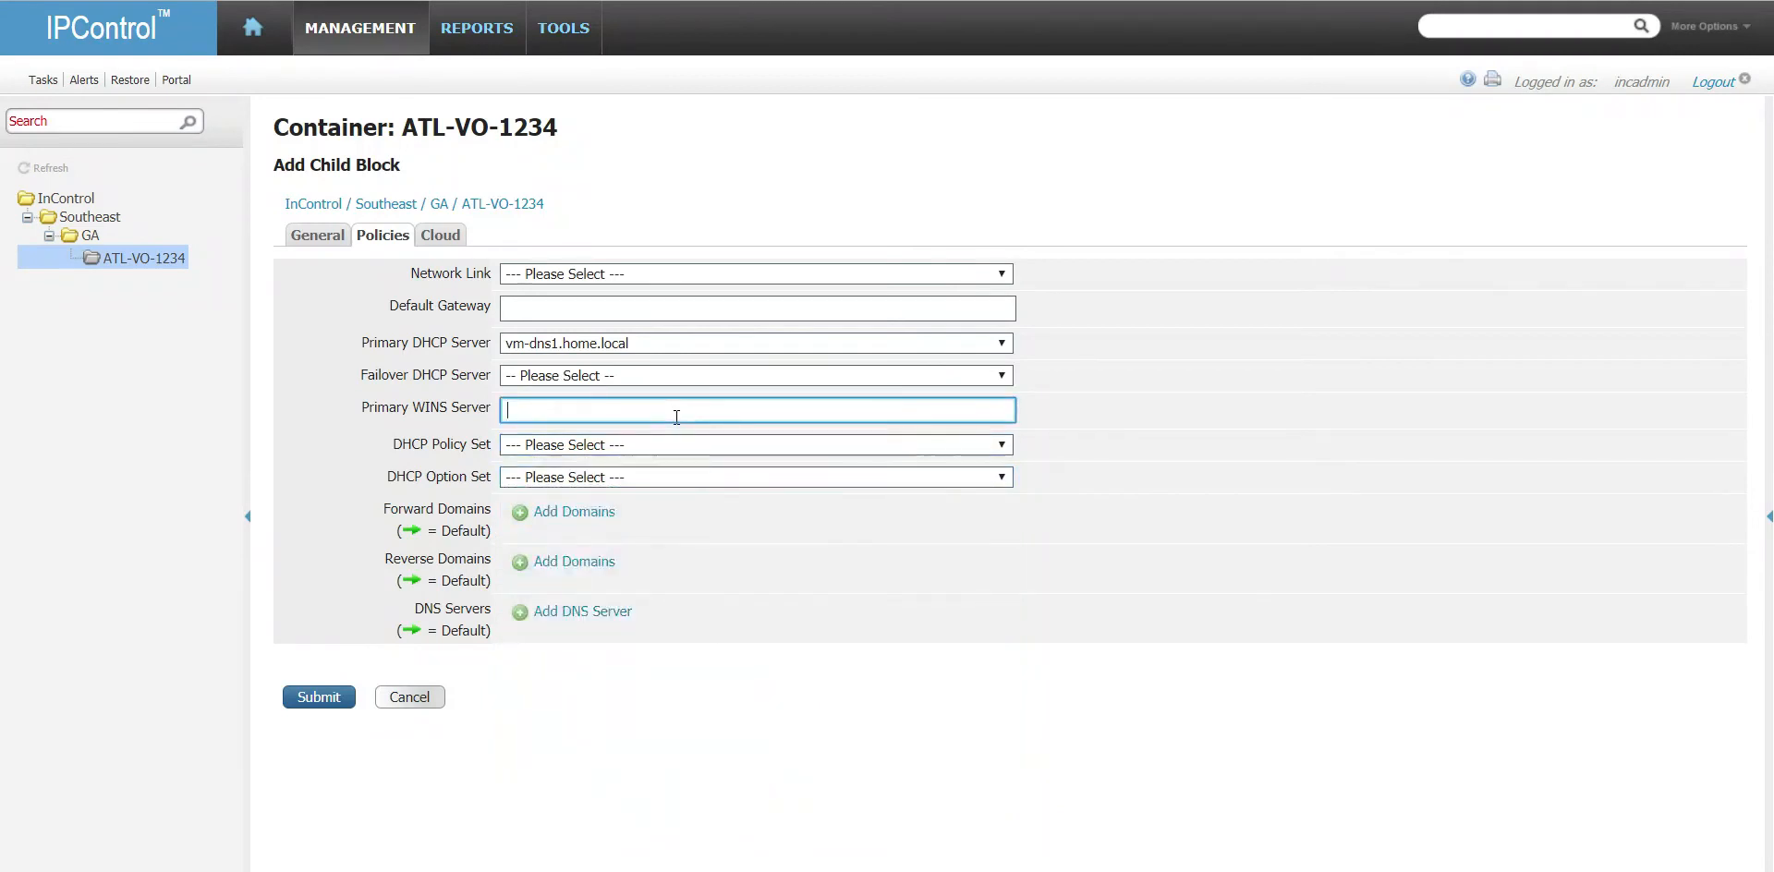
# - Assign Subnet Specific Option Set as the child block's DHCP option set and open its options
pyautogui.click(644, 478)
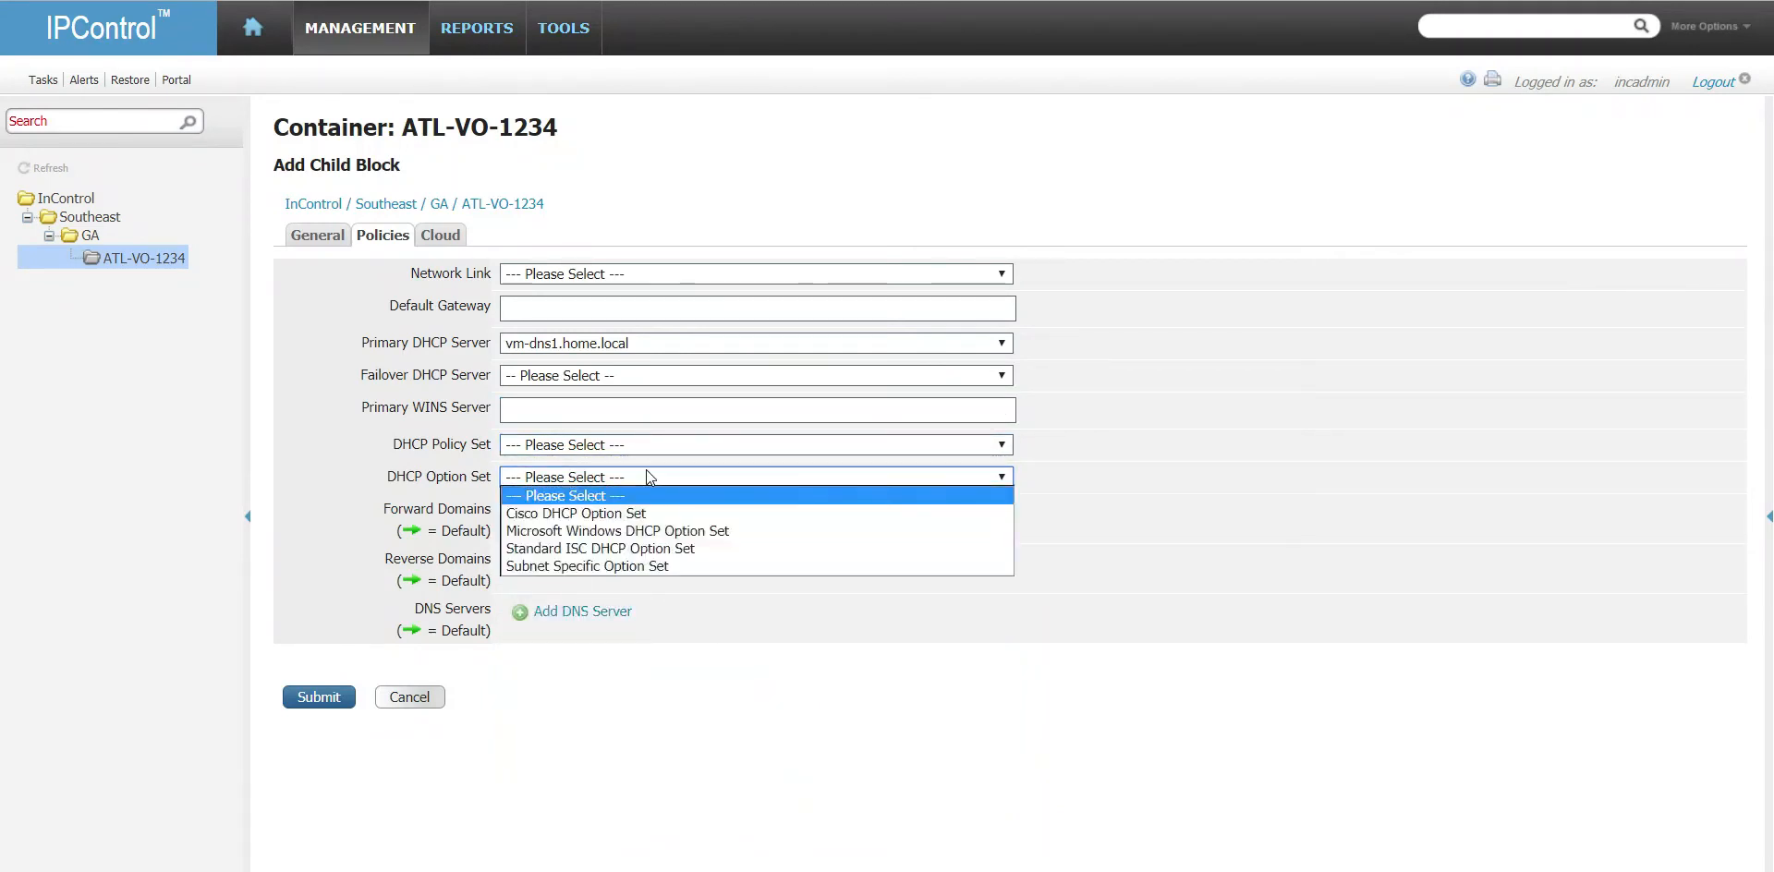
pyautogui.click(651, 566)
pyautogui.click(1062, 474)
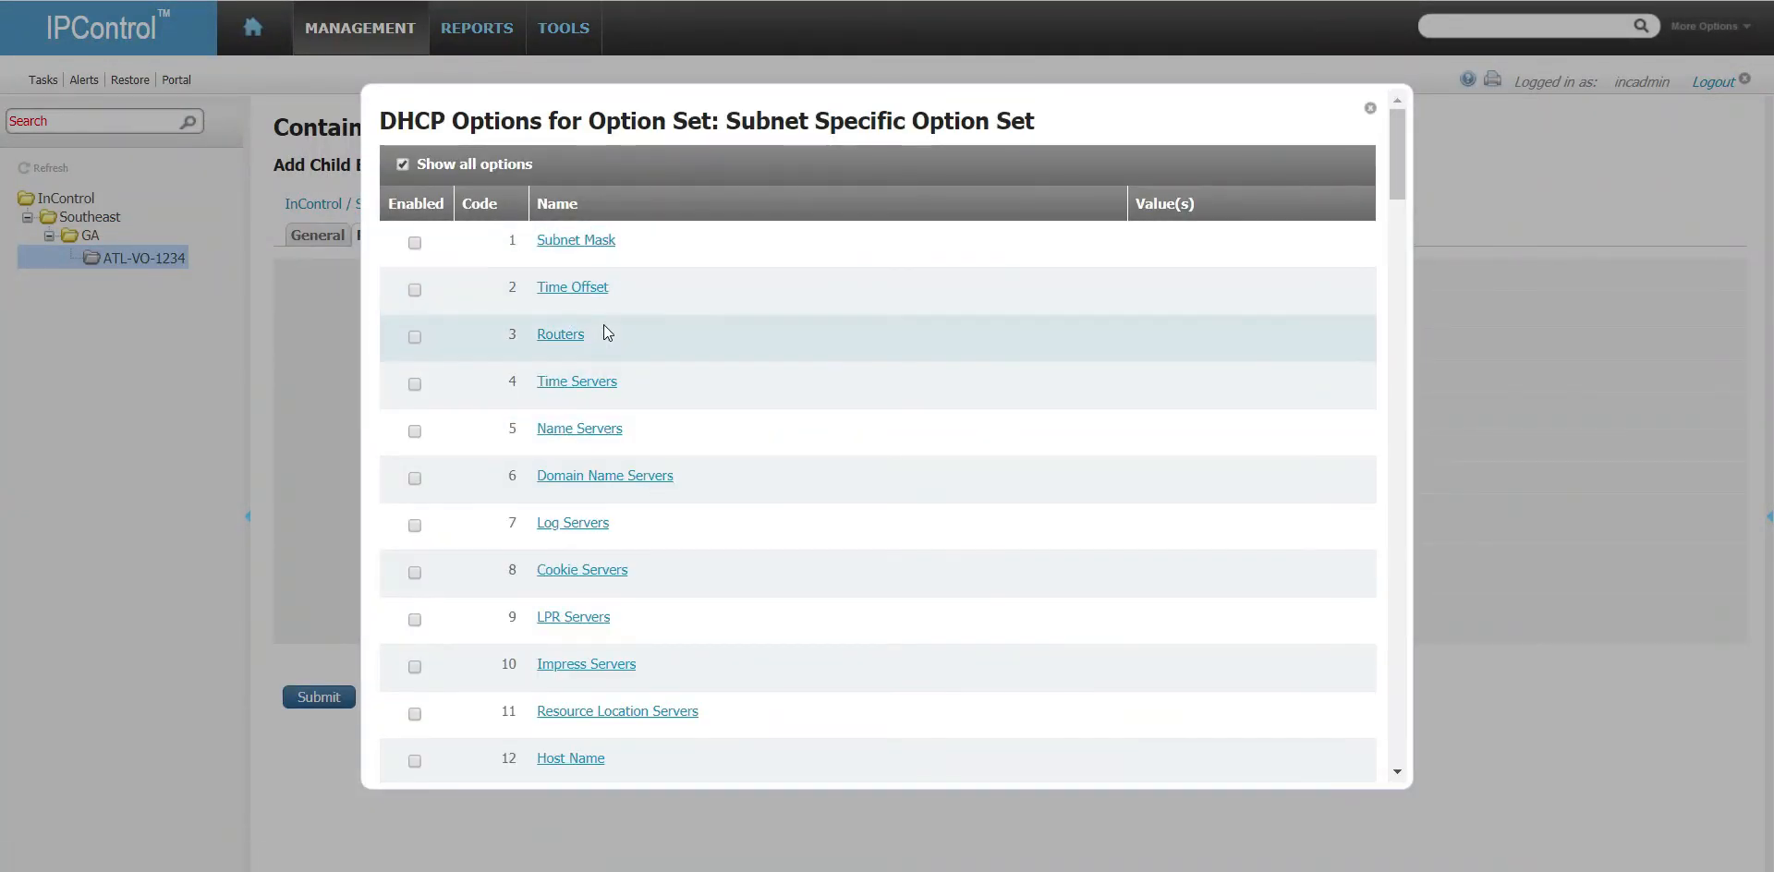
# - Examine the Subnet Mask option and its Same as Subnet Policy setting, and close the option set without saving a change
pyautogui.click(592, 246)
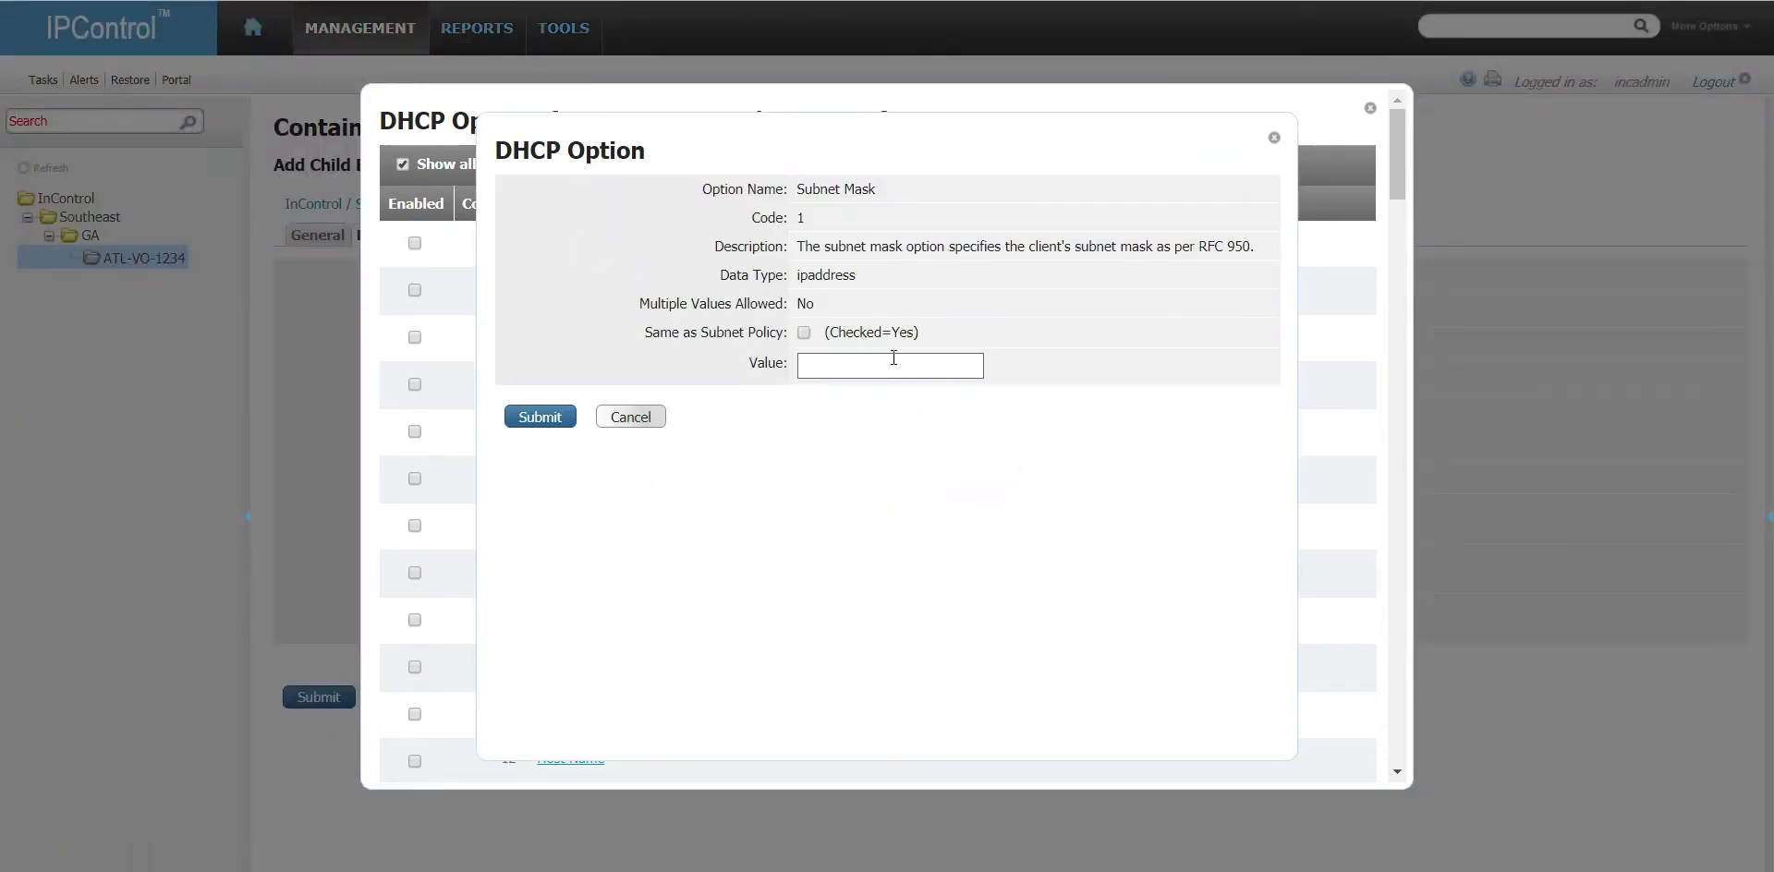
pyautogui.click(804, 333)
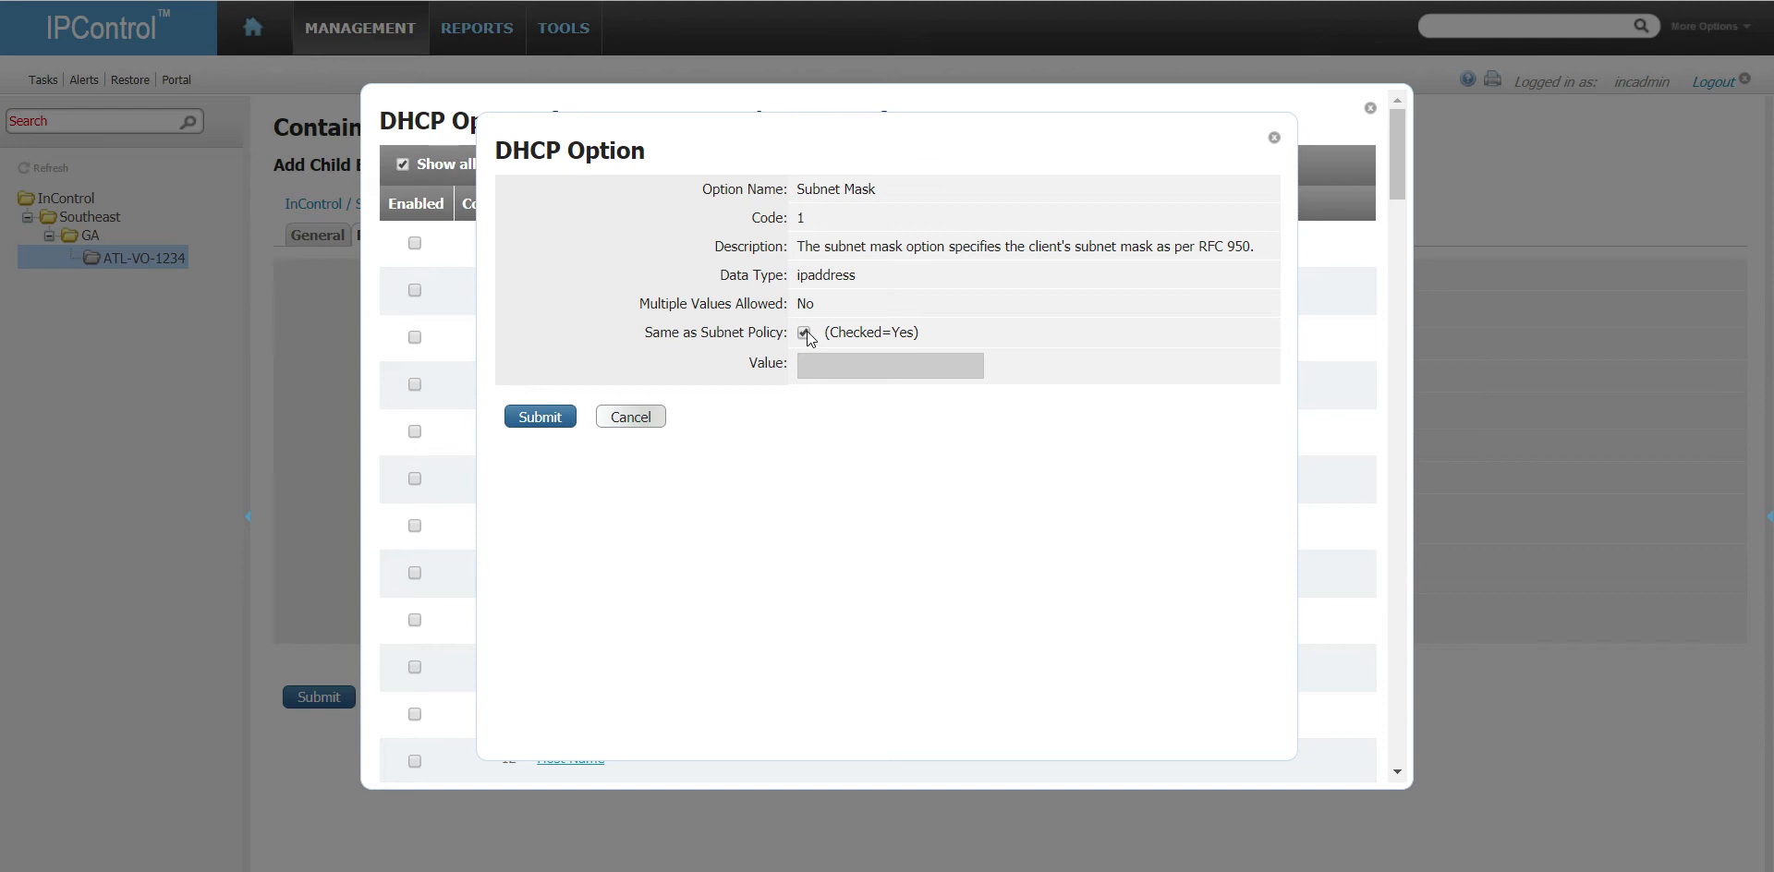
pyautogui.moveTo(661, 333); pyautogui.dragTo(784, 336)
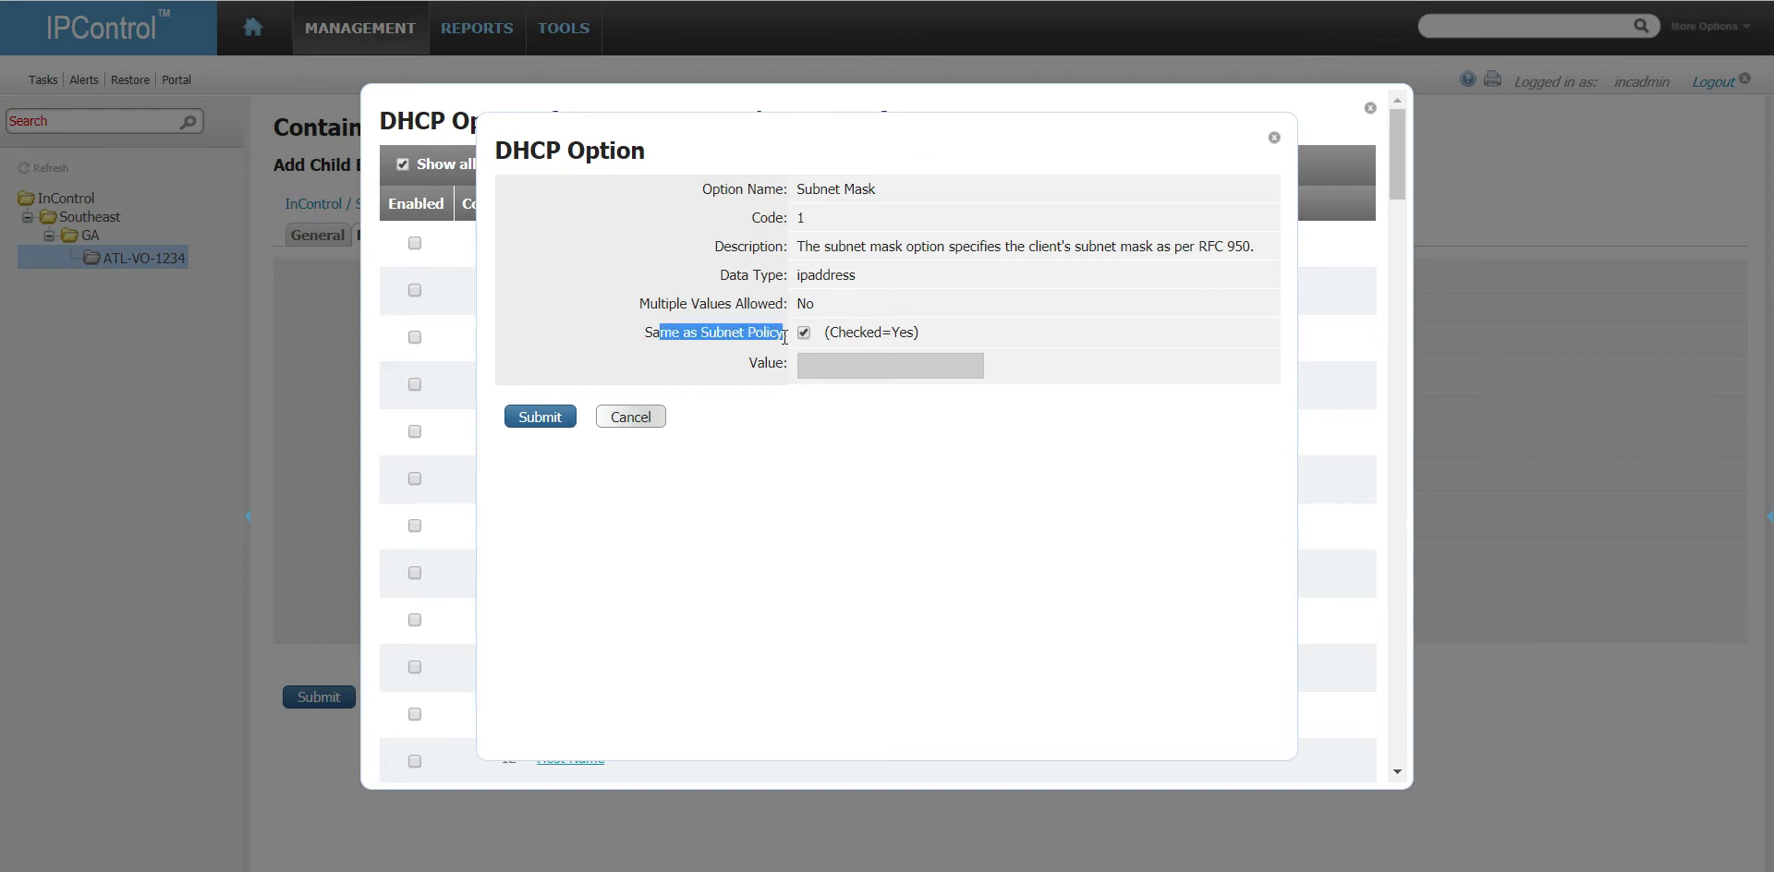
pyautogui.click(631, 418)
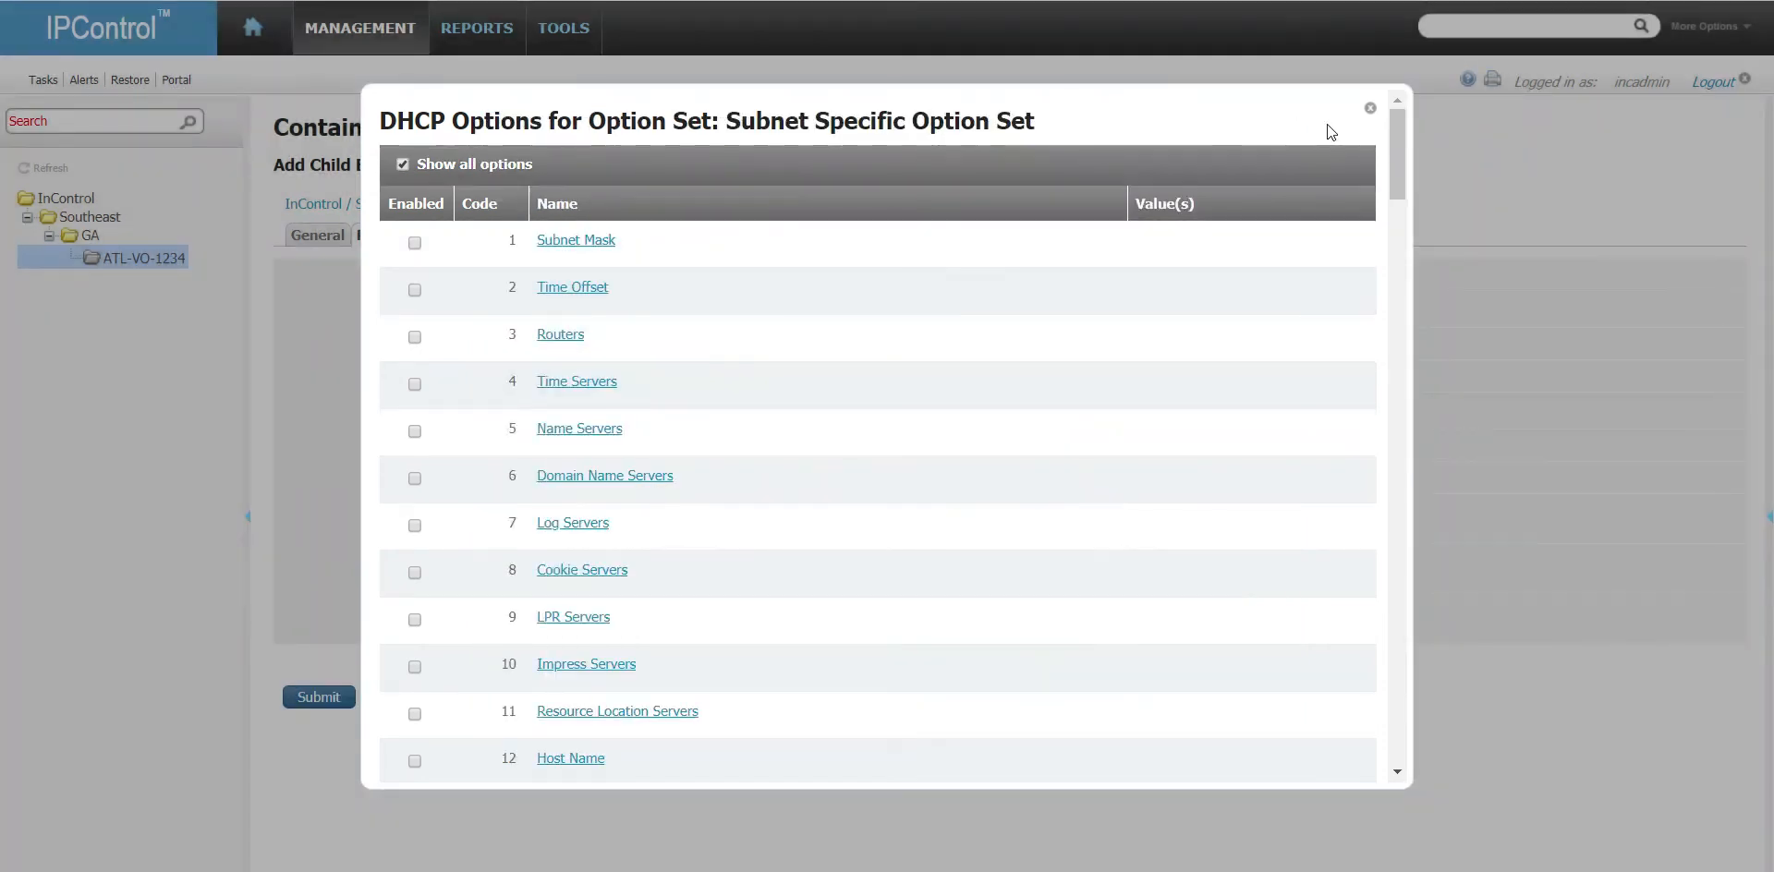
pyautogui.click(1370, 116)
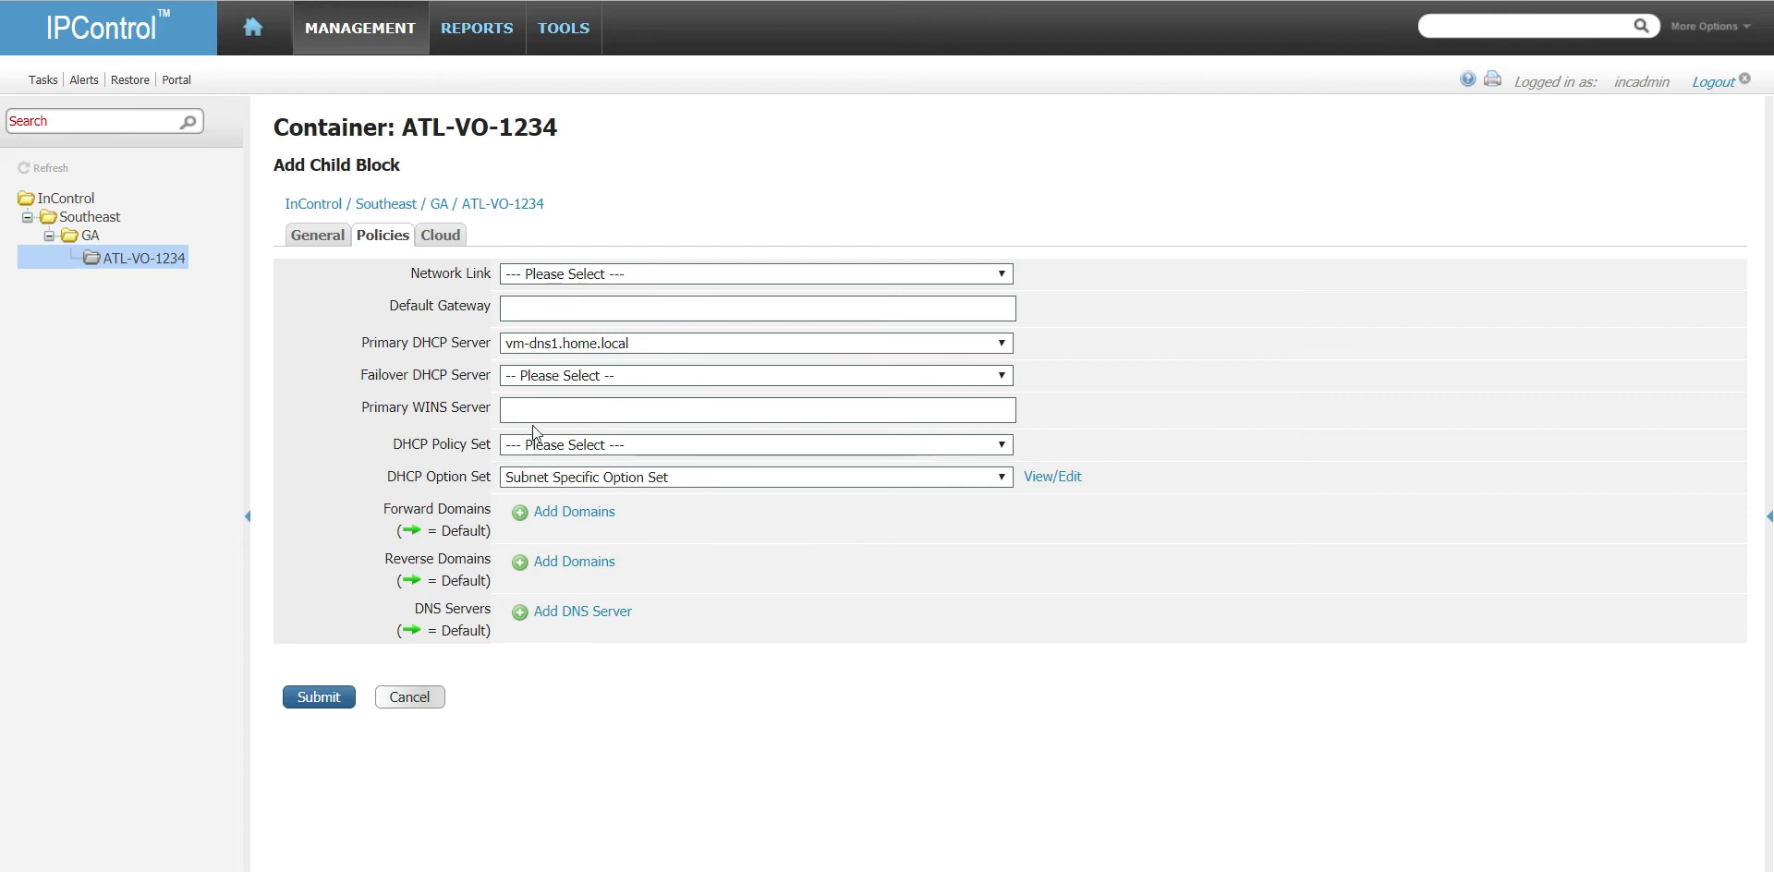
# - Check the available forward DNS domains without adding one, and submit the VLAN1234-ATL-VO child block
pyautogui.click(595, 513)
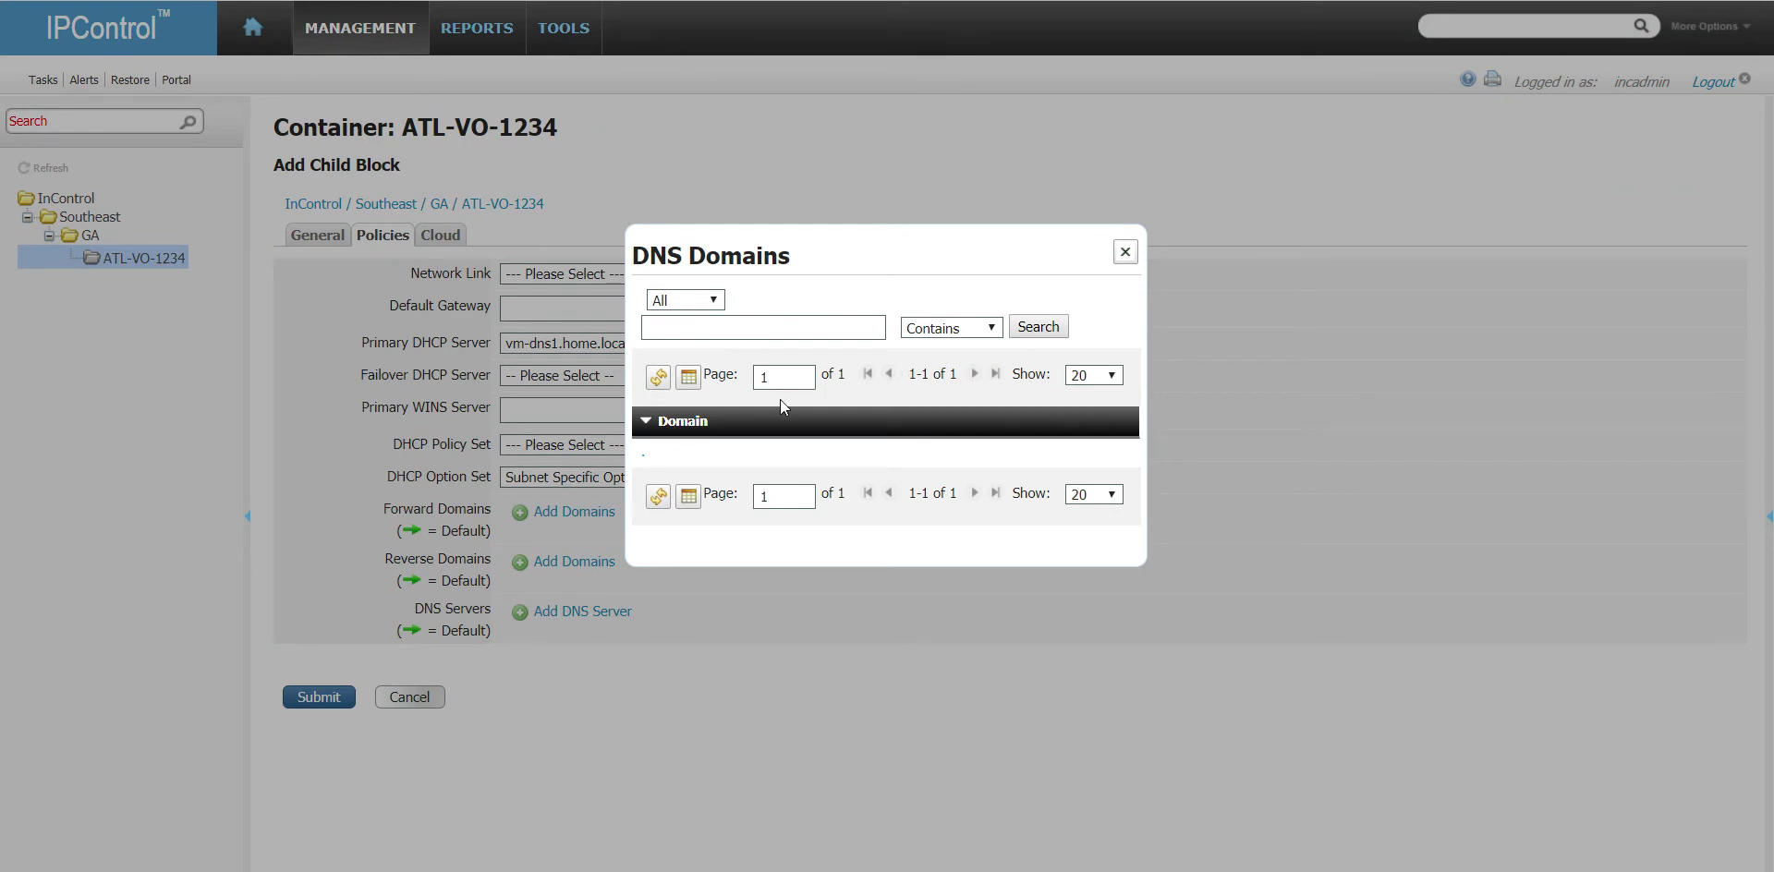
pyautogui.click(1125, 252)
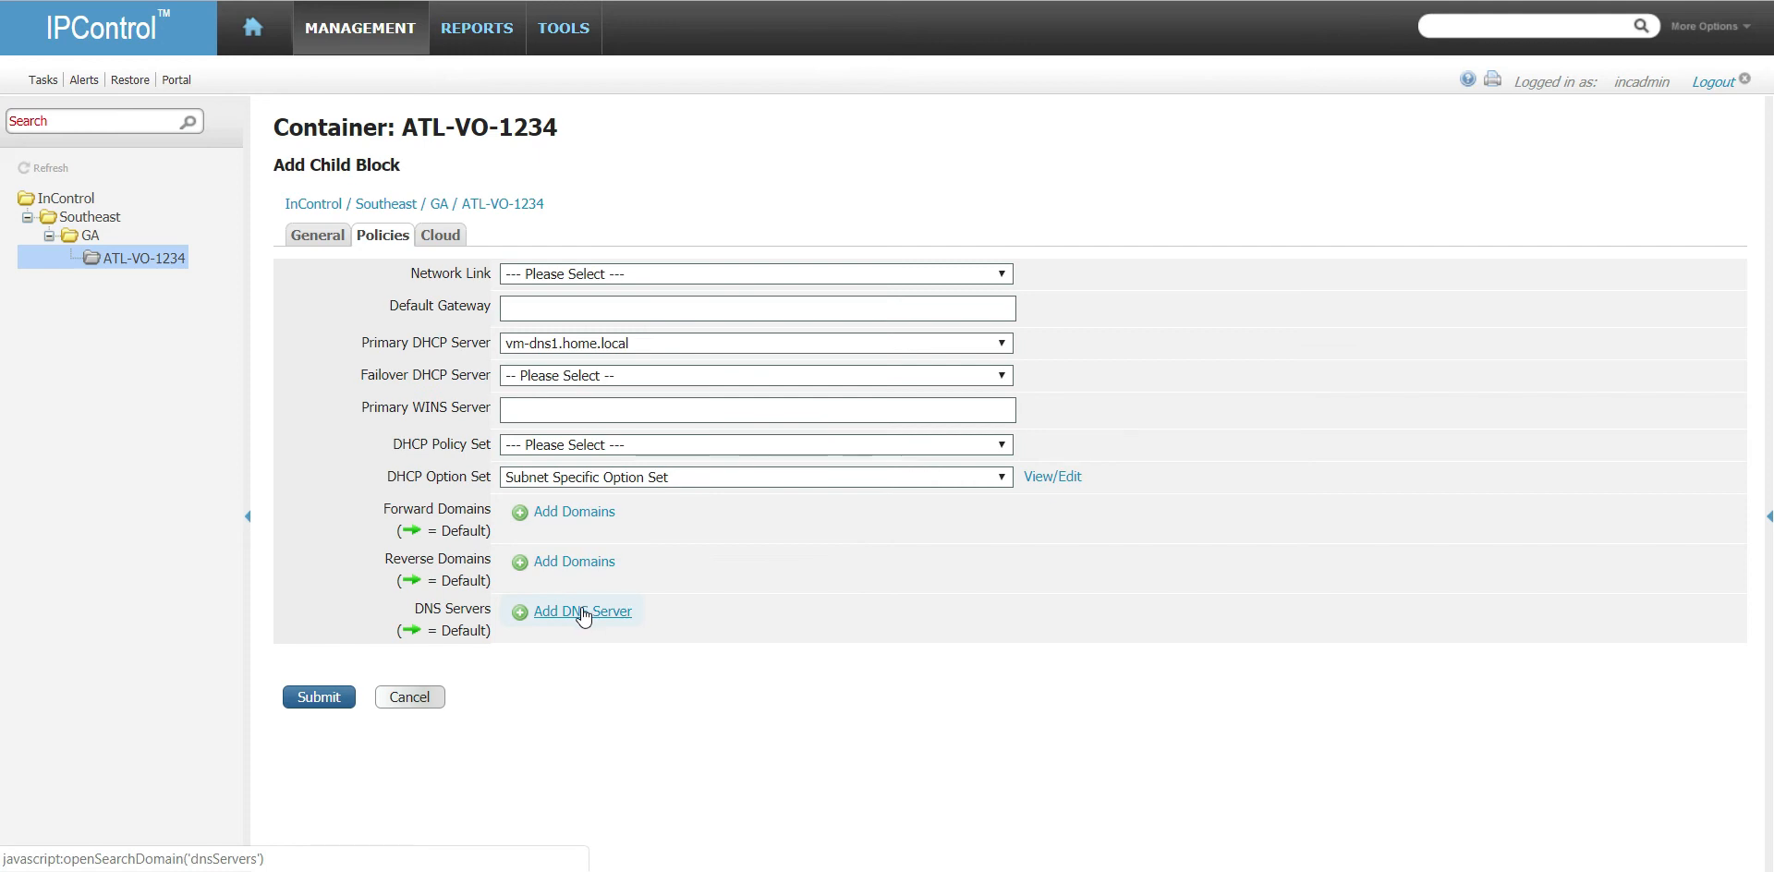
pyautogui.click(312, 696)
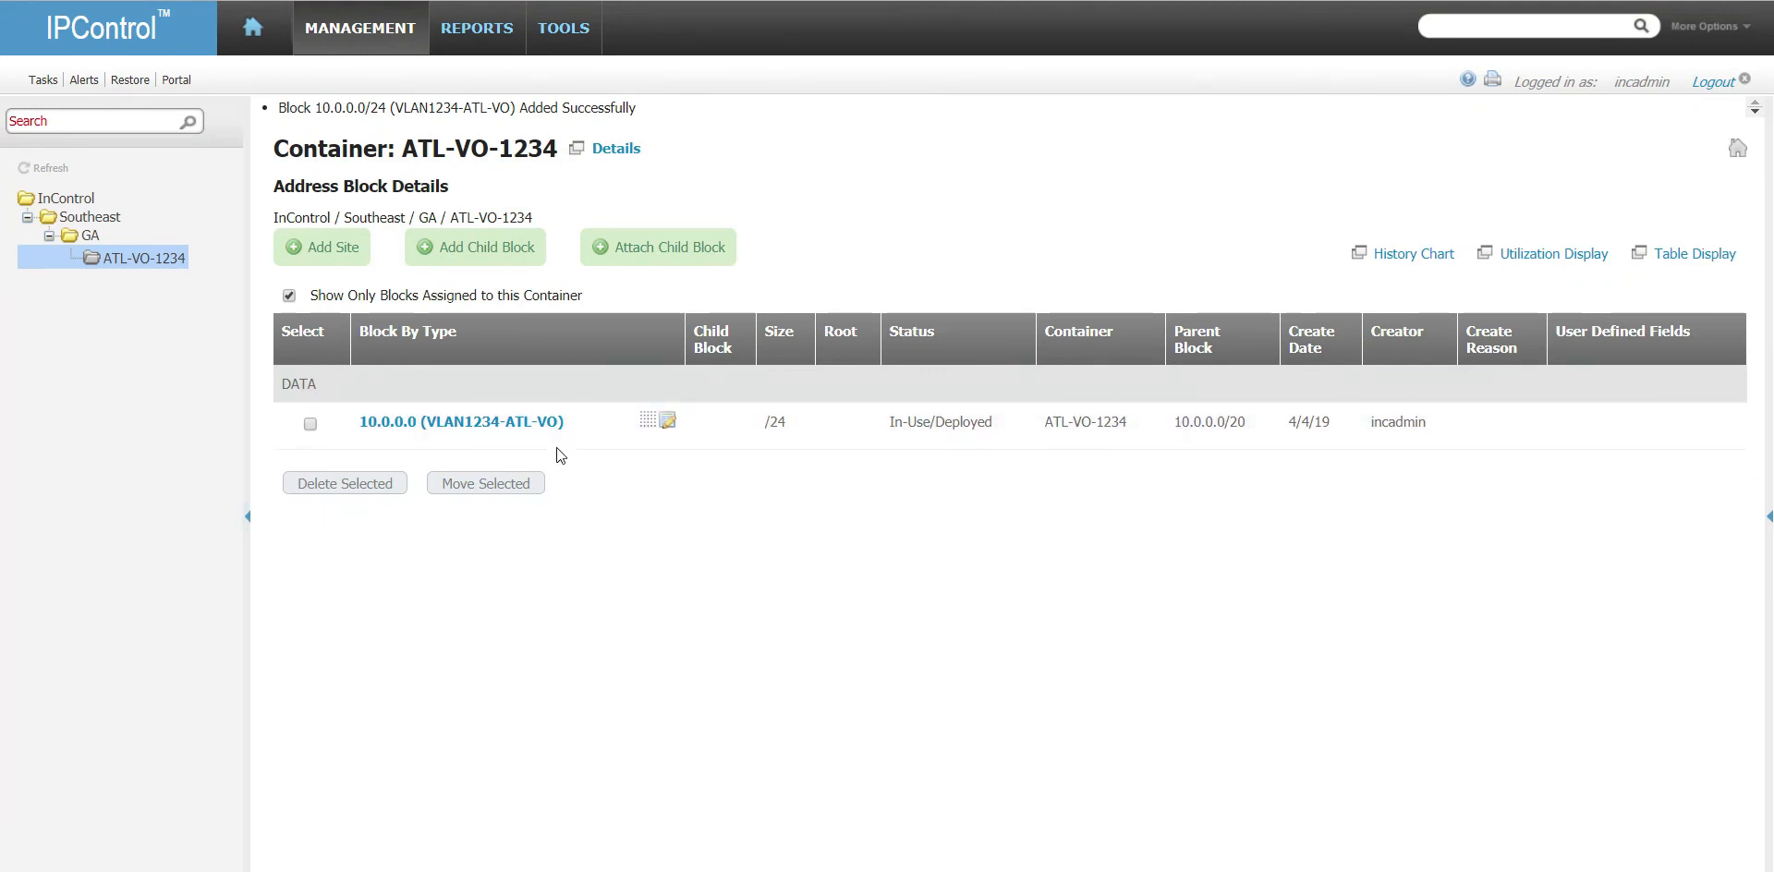
# - Start adding an IP address in the VLAN1234-ATL-VO subnet with the address option set to Manual
pyautogui.click(553, 422)
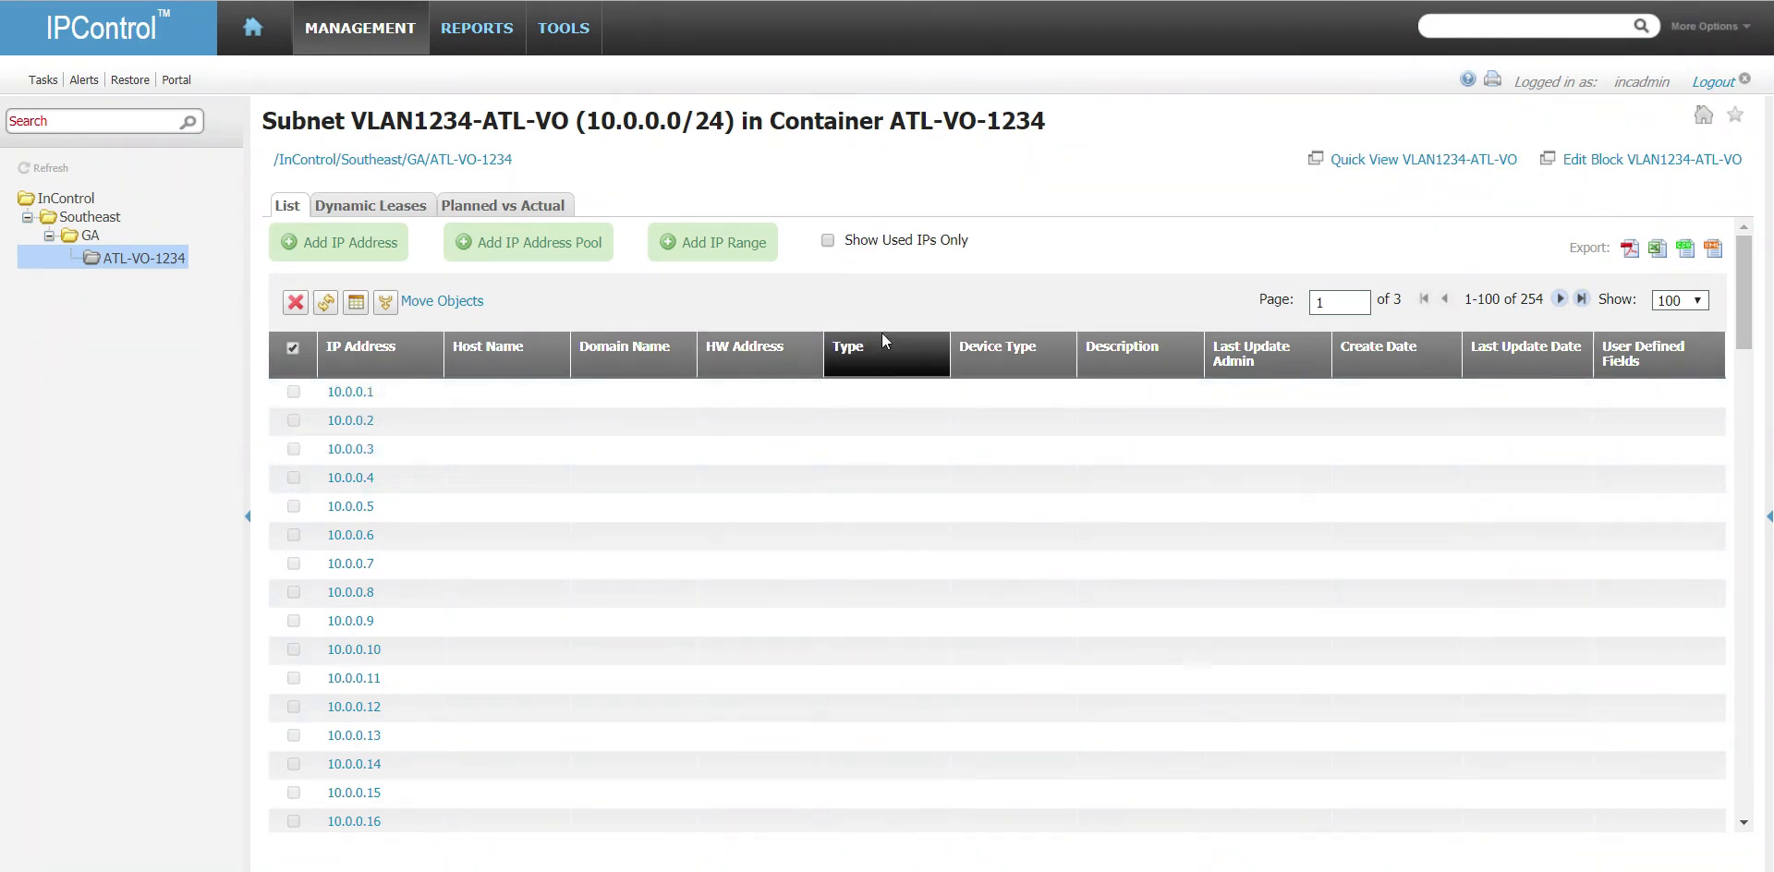
pyautogui.click(359, 242)
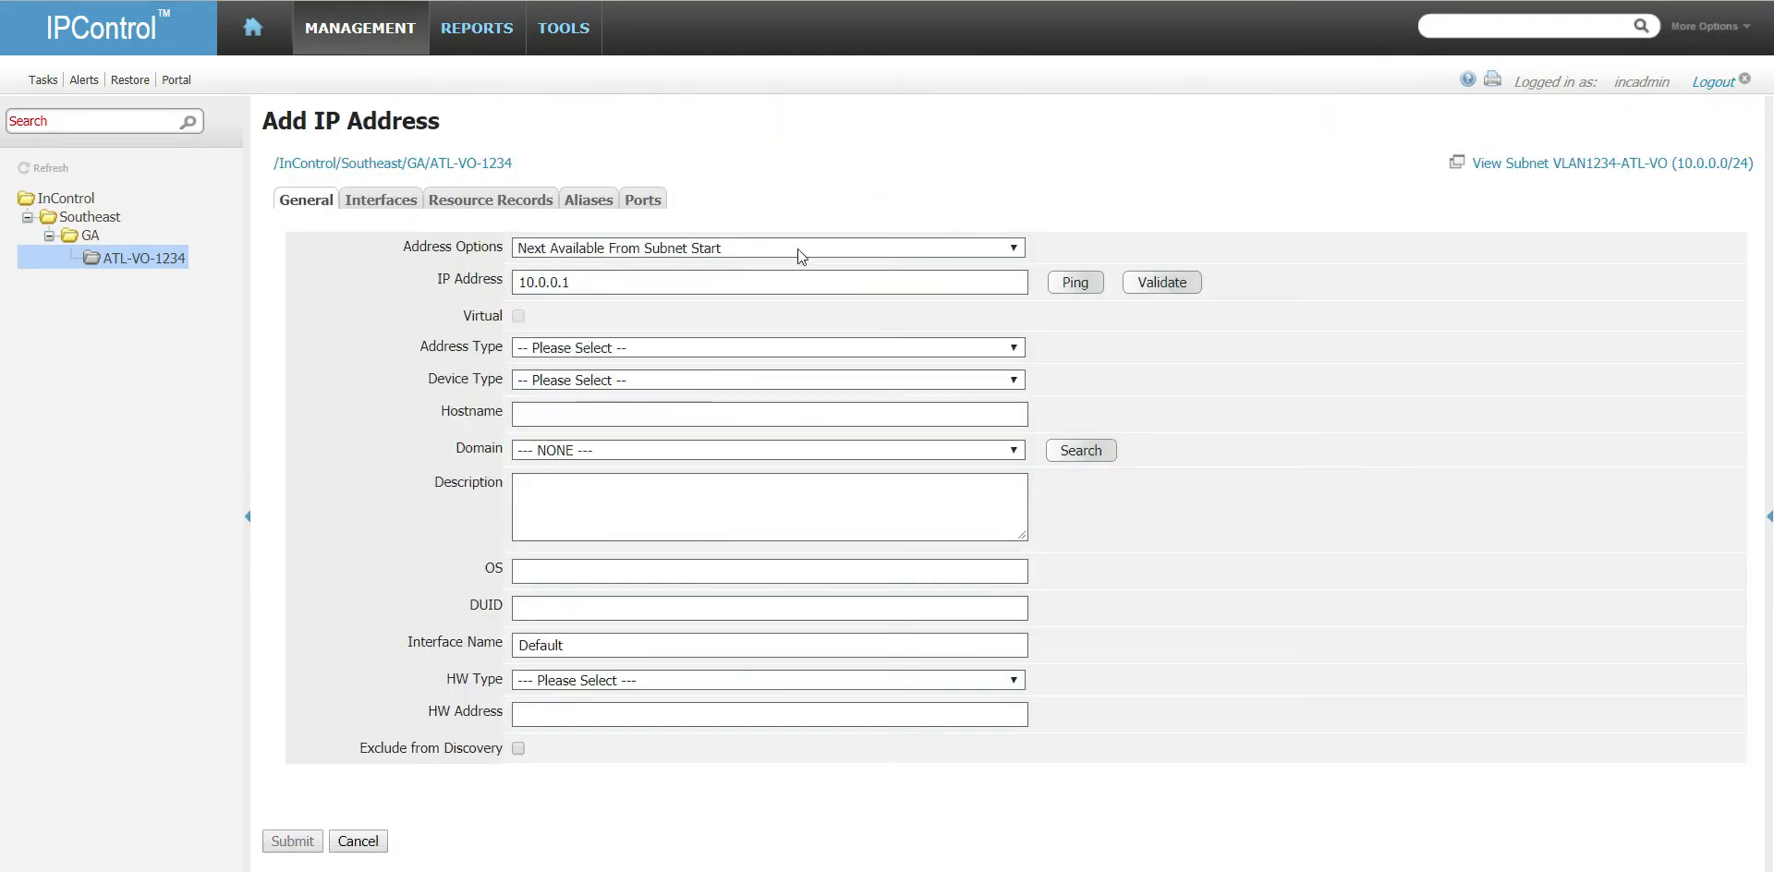
pyautogui.click(809, 248)
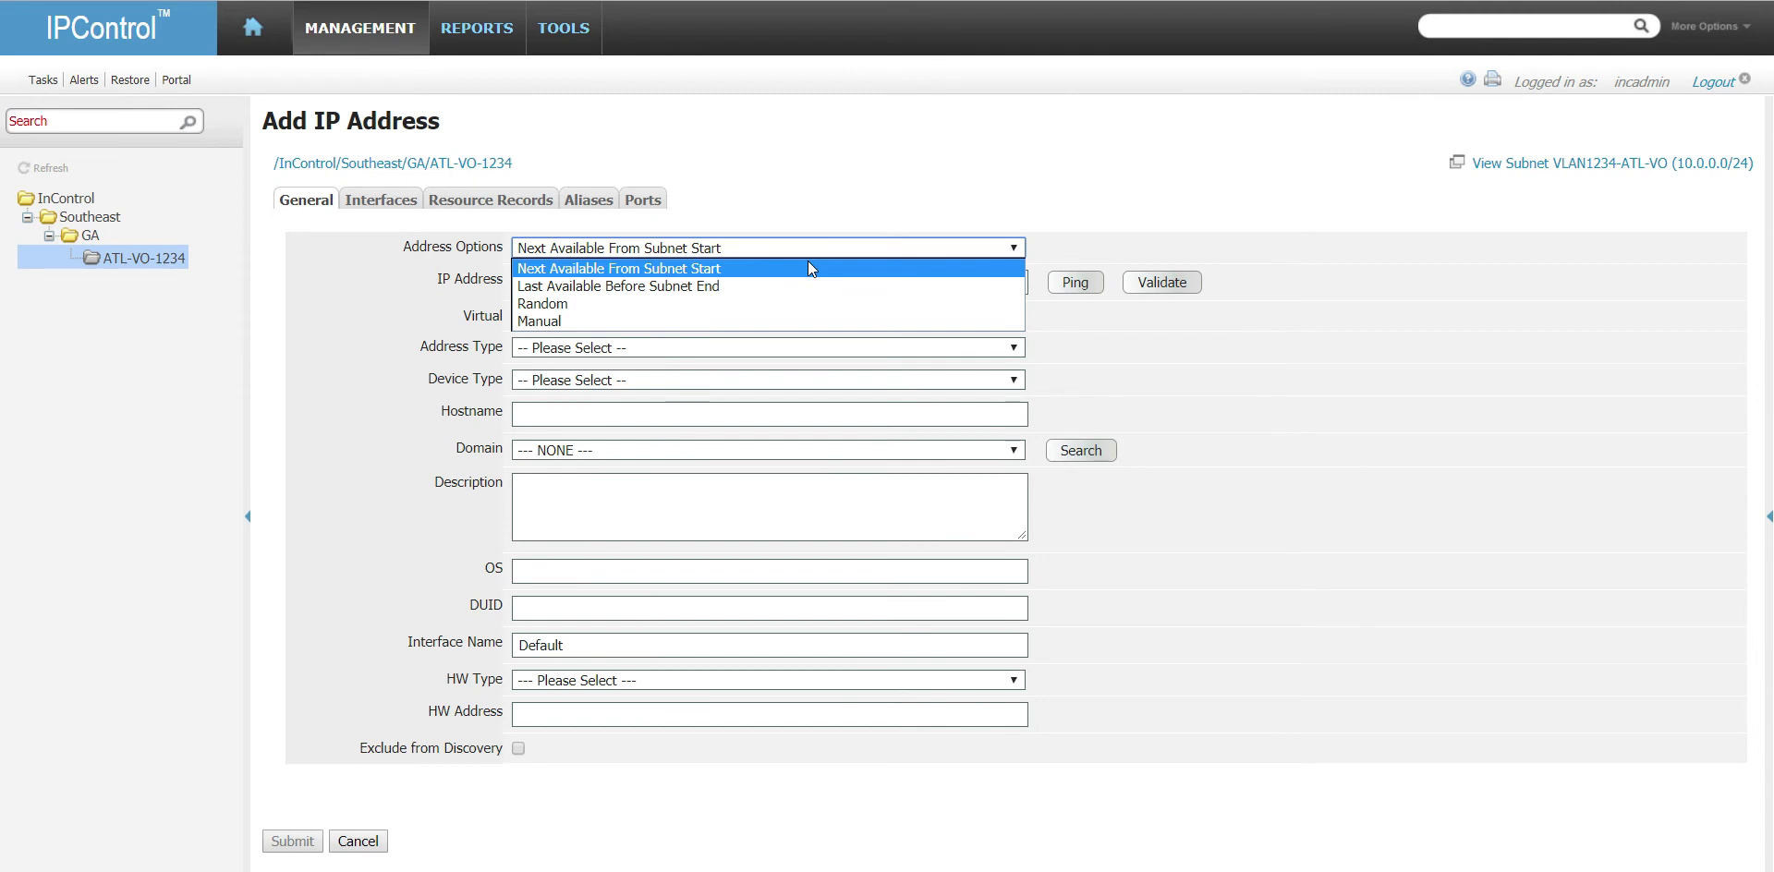
pyautogui.click(668, 321)
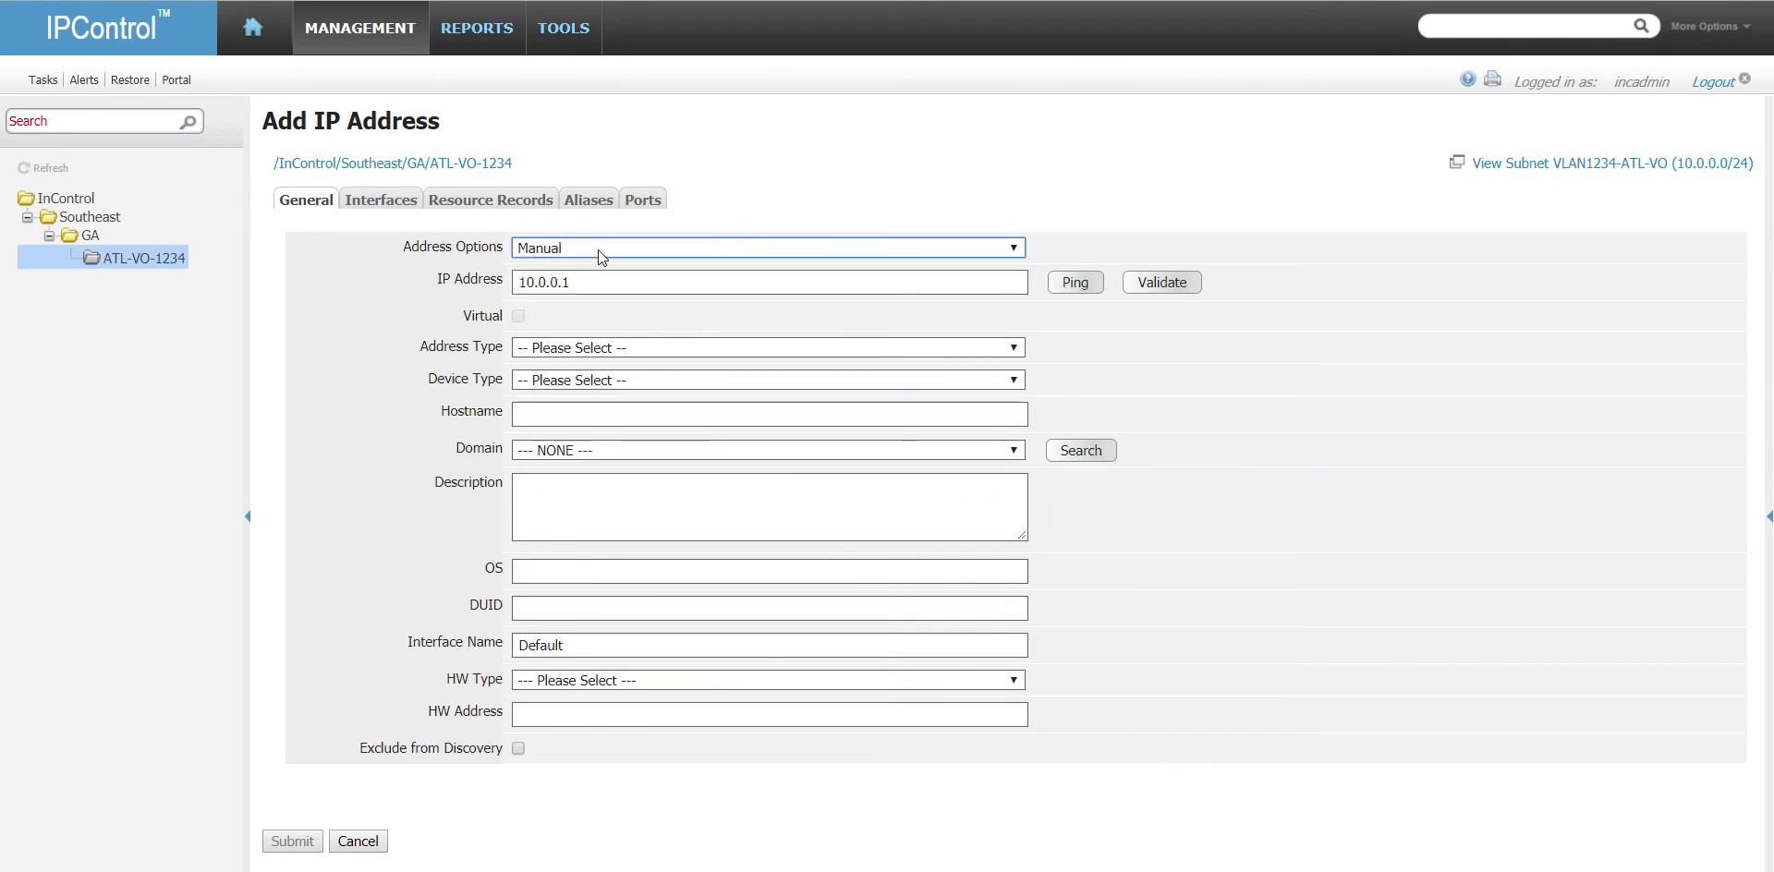
# - Set the new IP address's address type to Static and its device type to Router
pyautogui.click(662, 349)
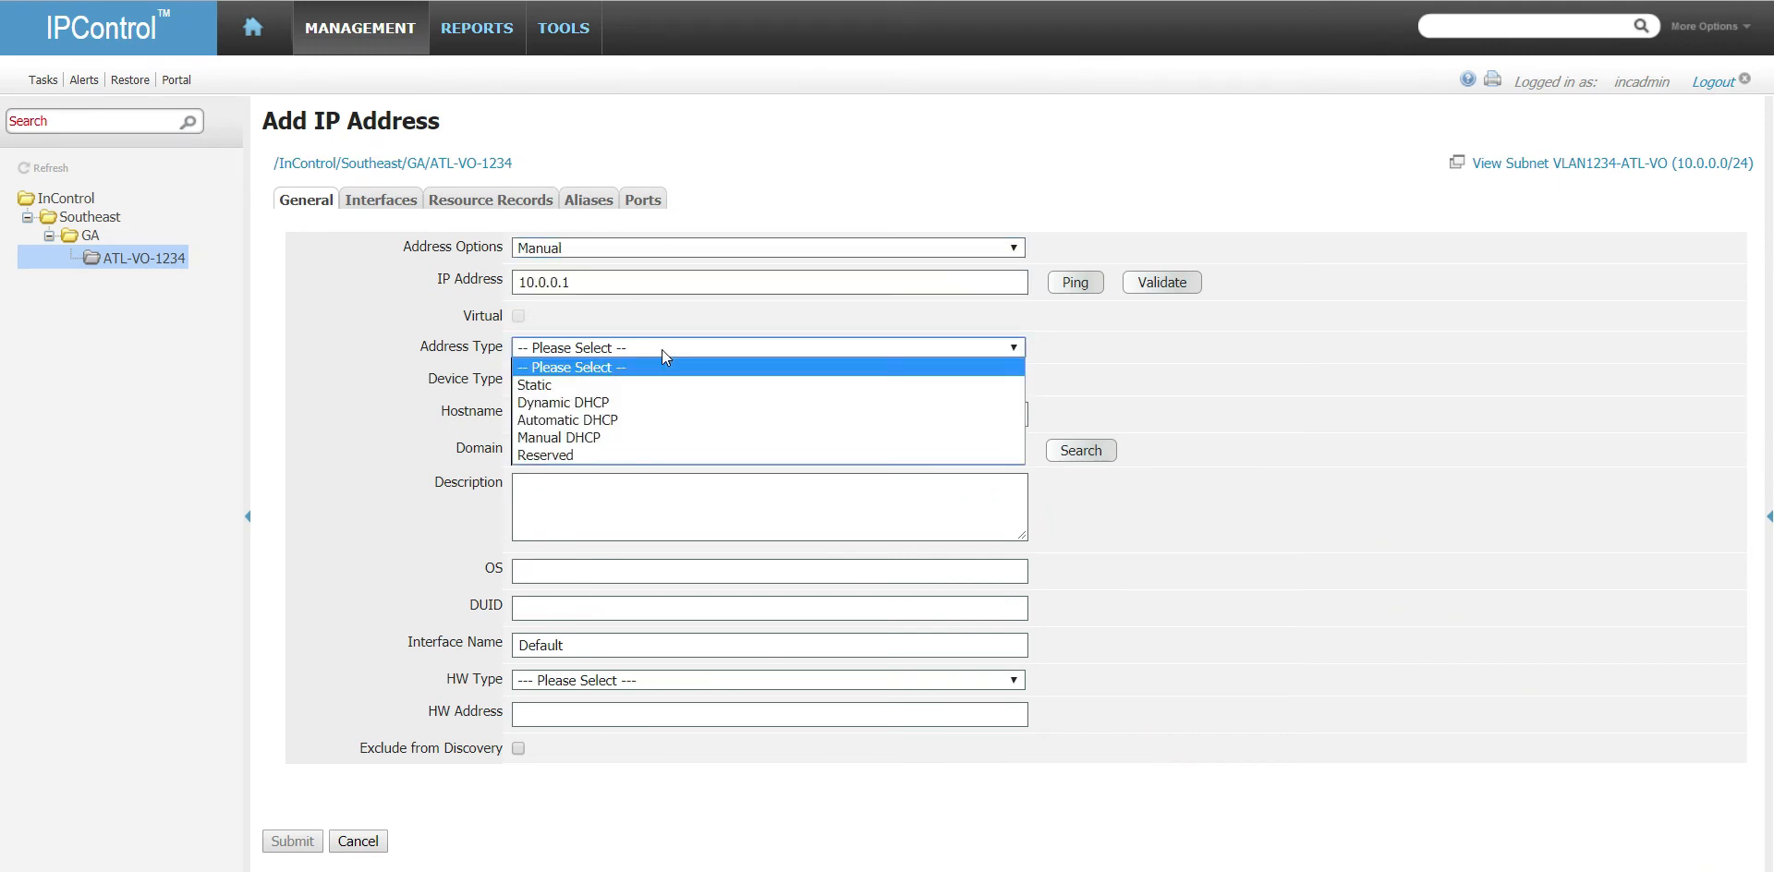
pyautogui.click(643, 384)
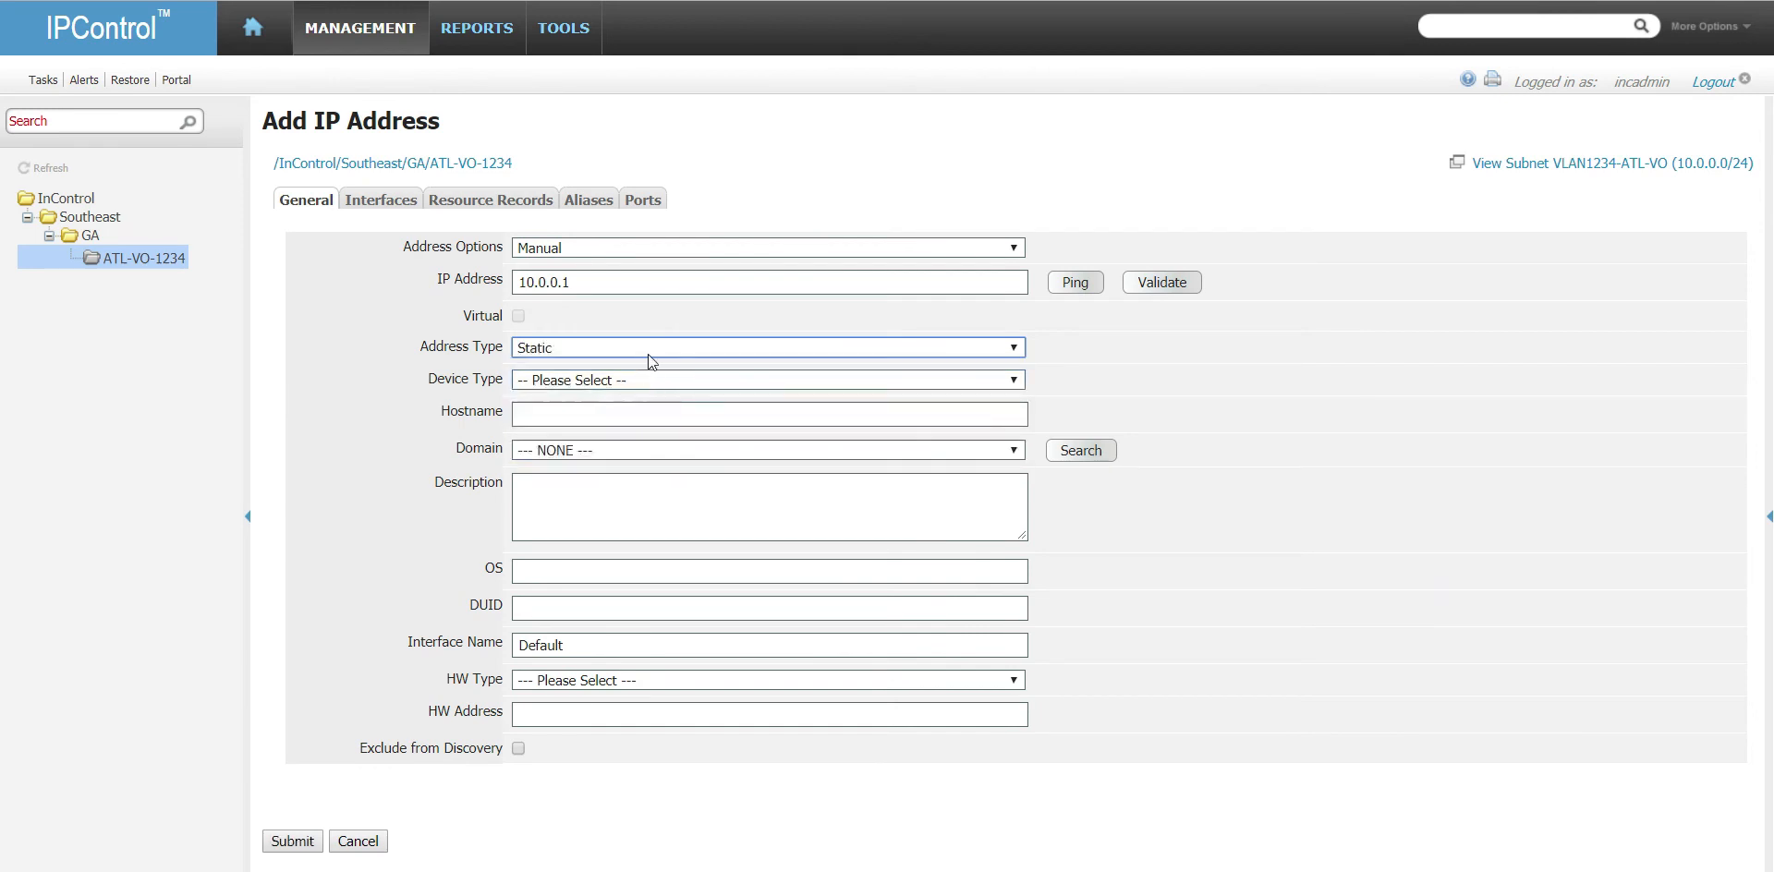
pyautogui.click(648, 351)
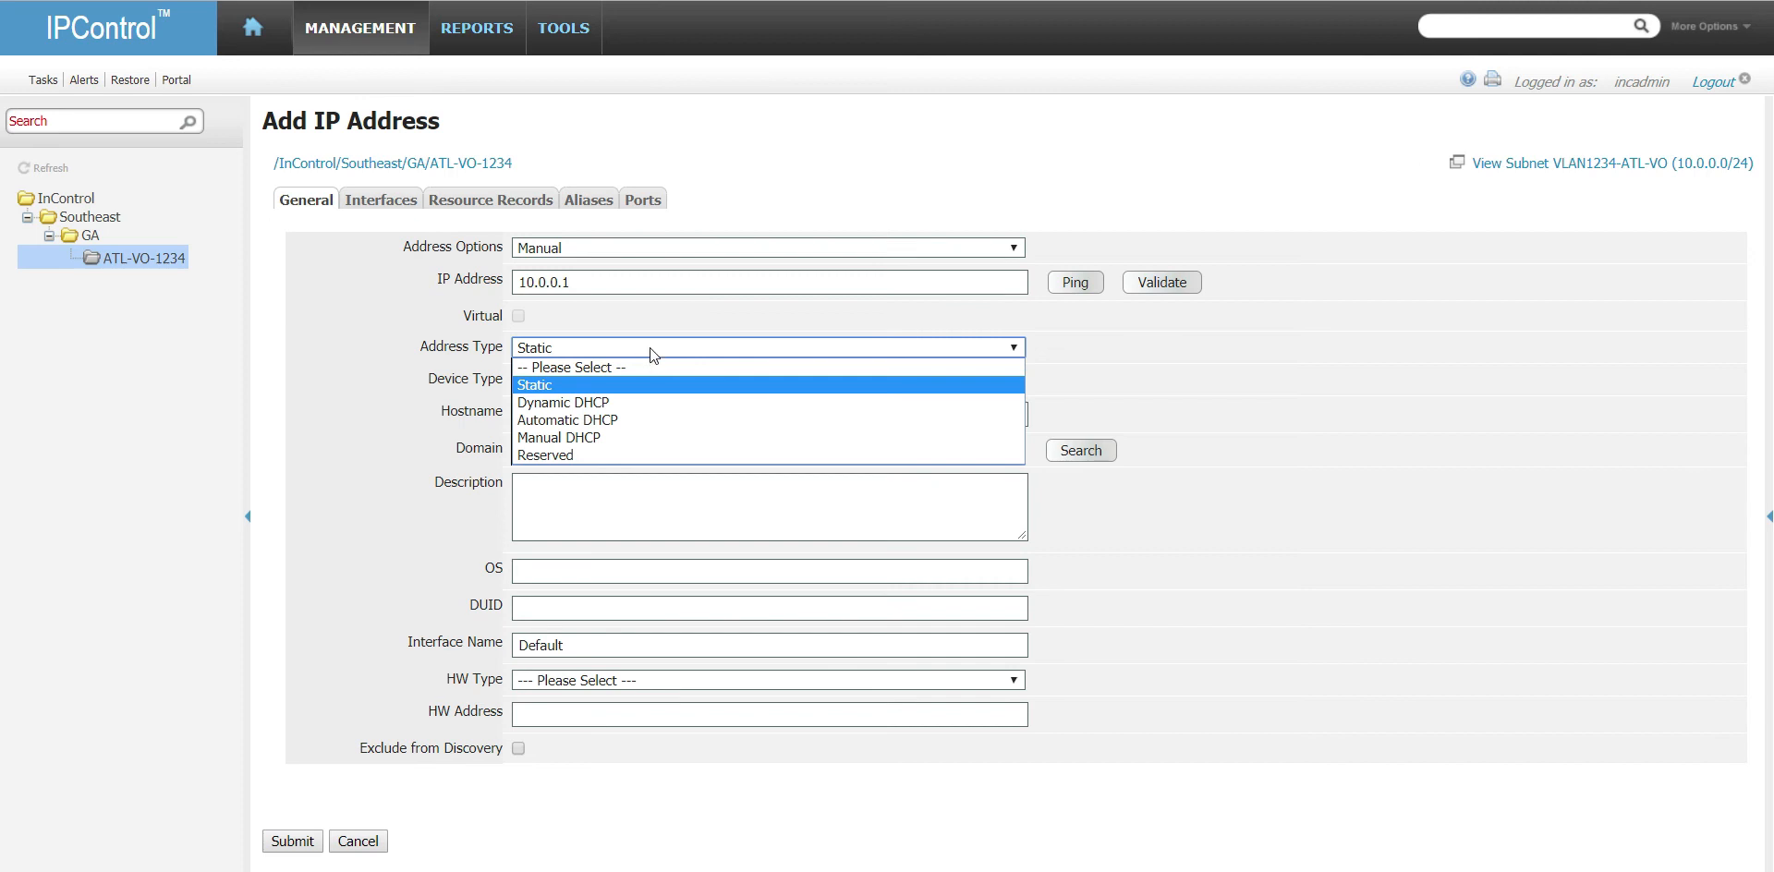
pyautogui.click(650, 345)
pyautogui.click(644, 373)
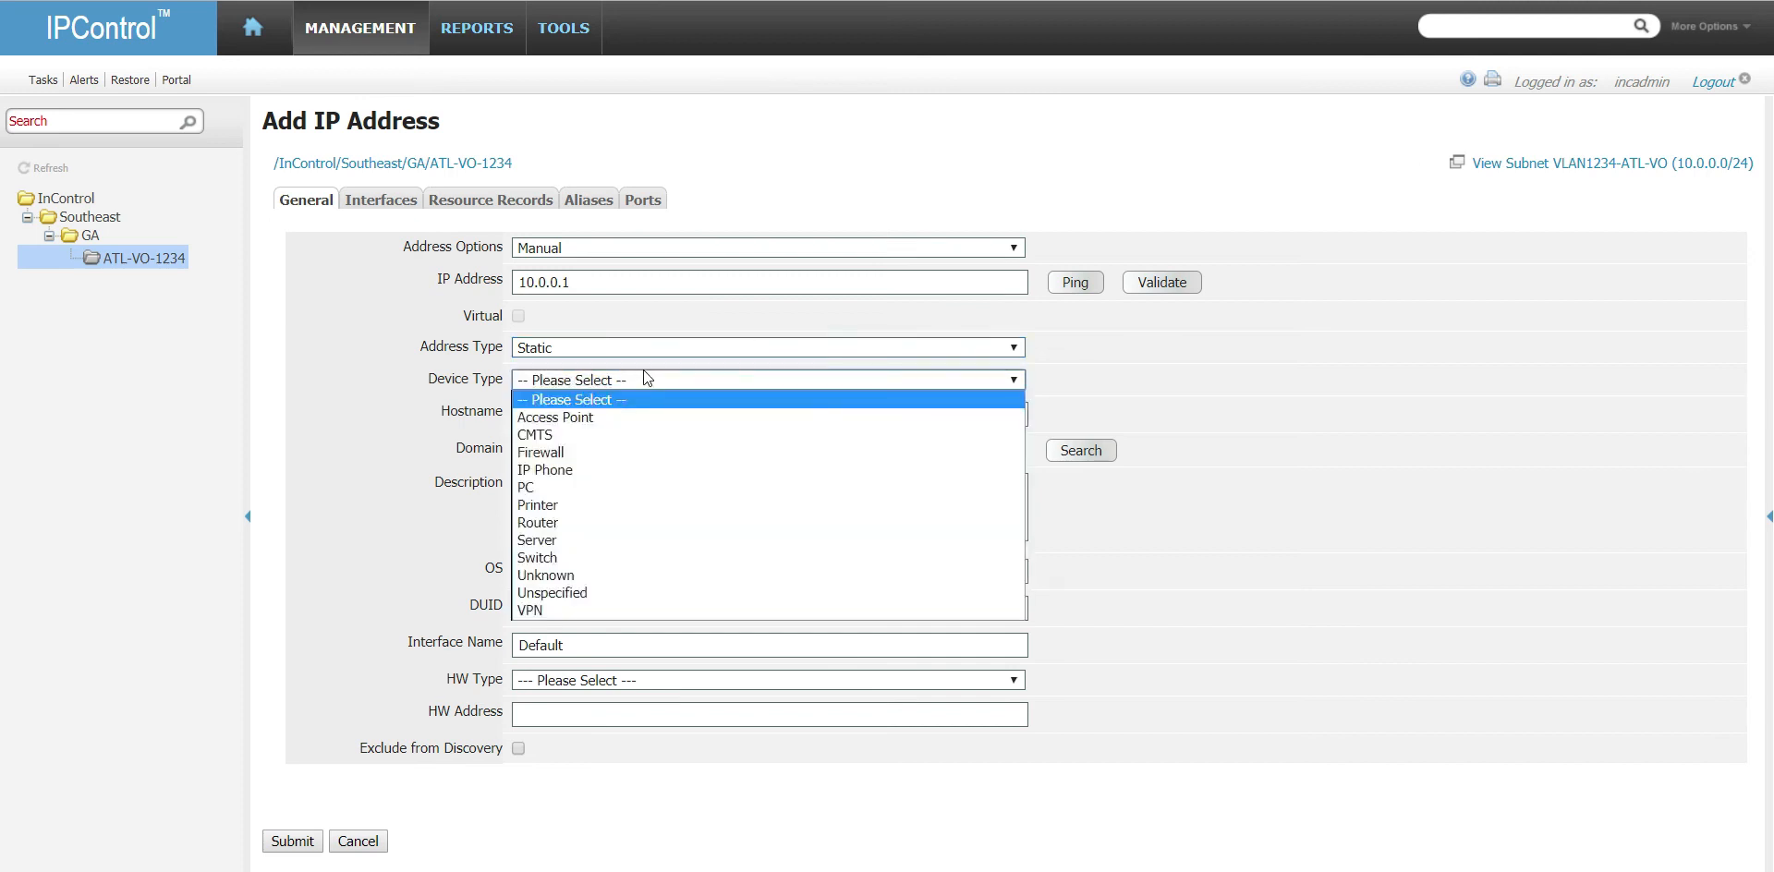
pyautogui.click(618, 522)
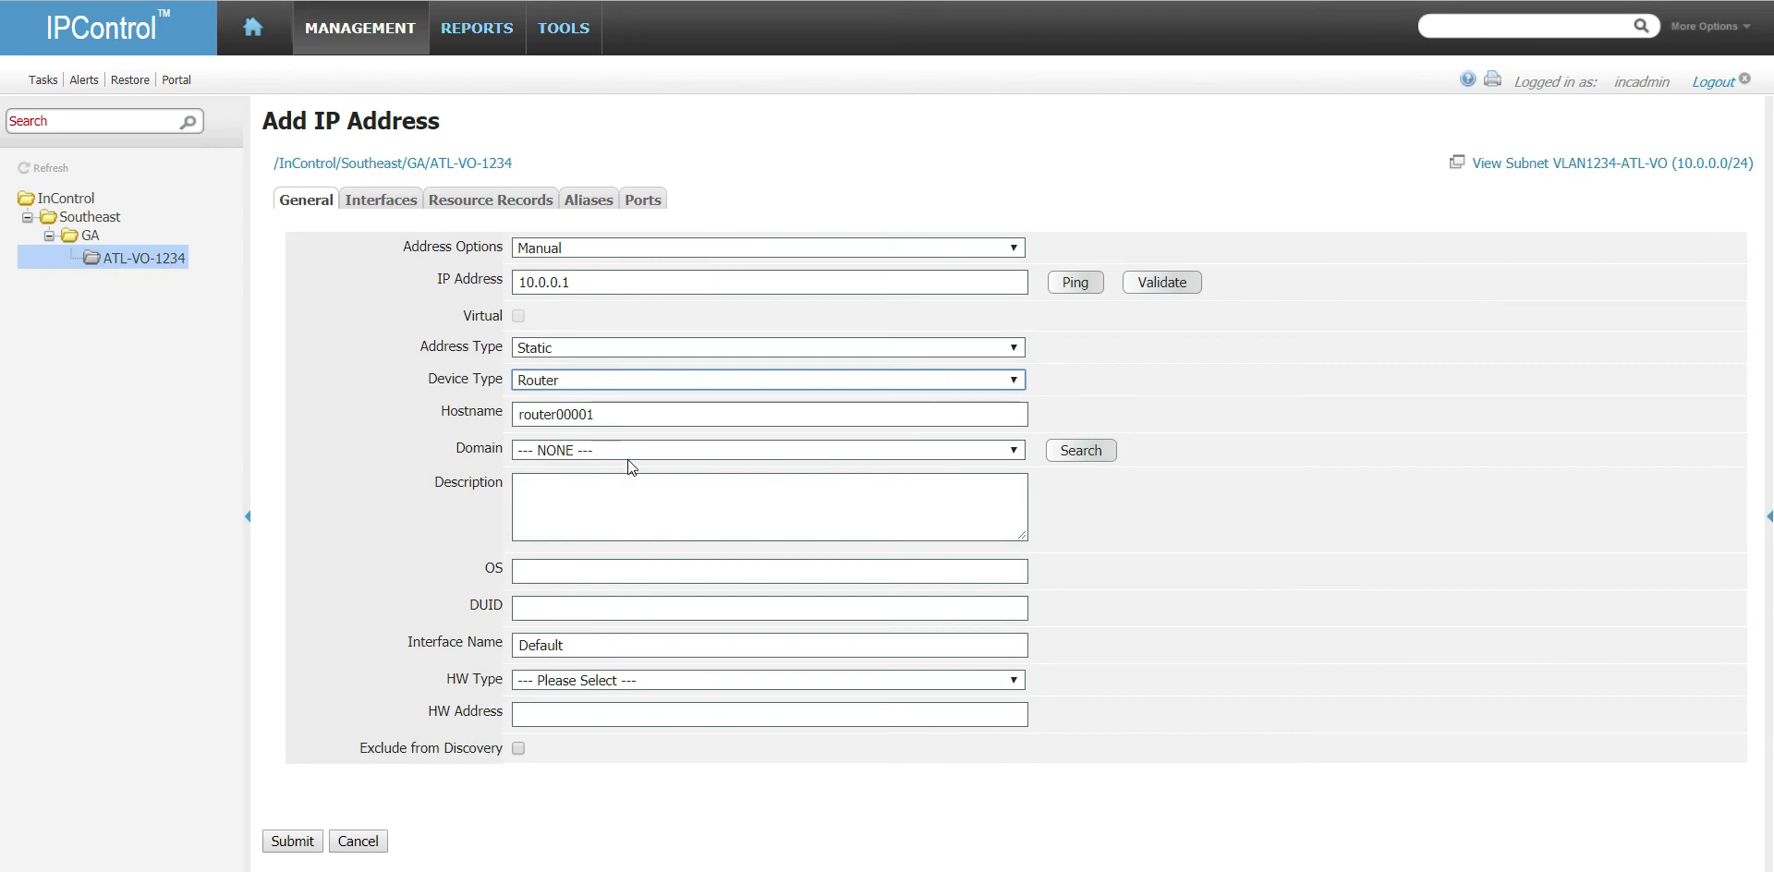
# - Check the available domains and the optional device fields, leaving them unset, and set the interface name to Eth0
pyautogui.click(1079, 450)
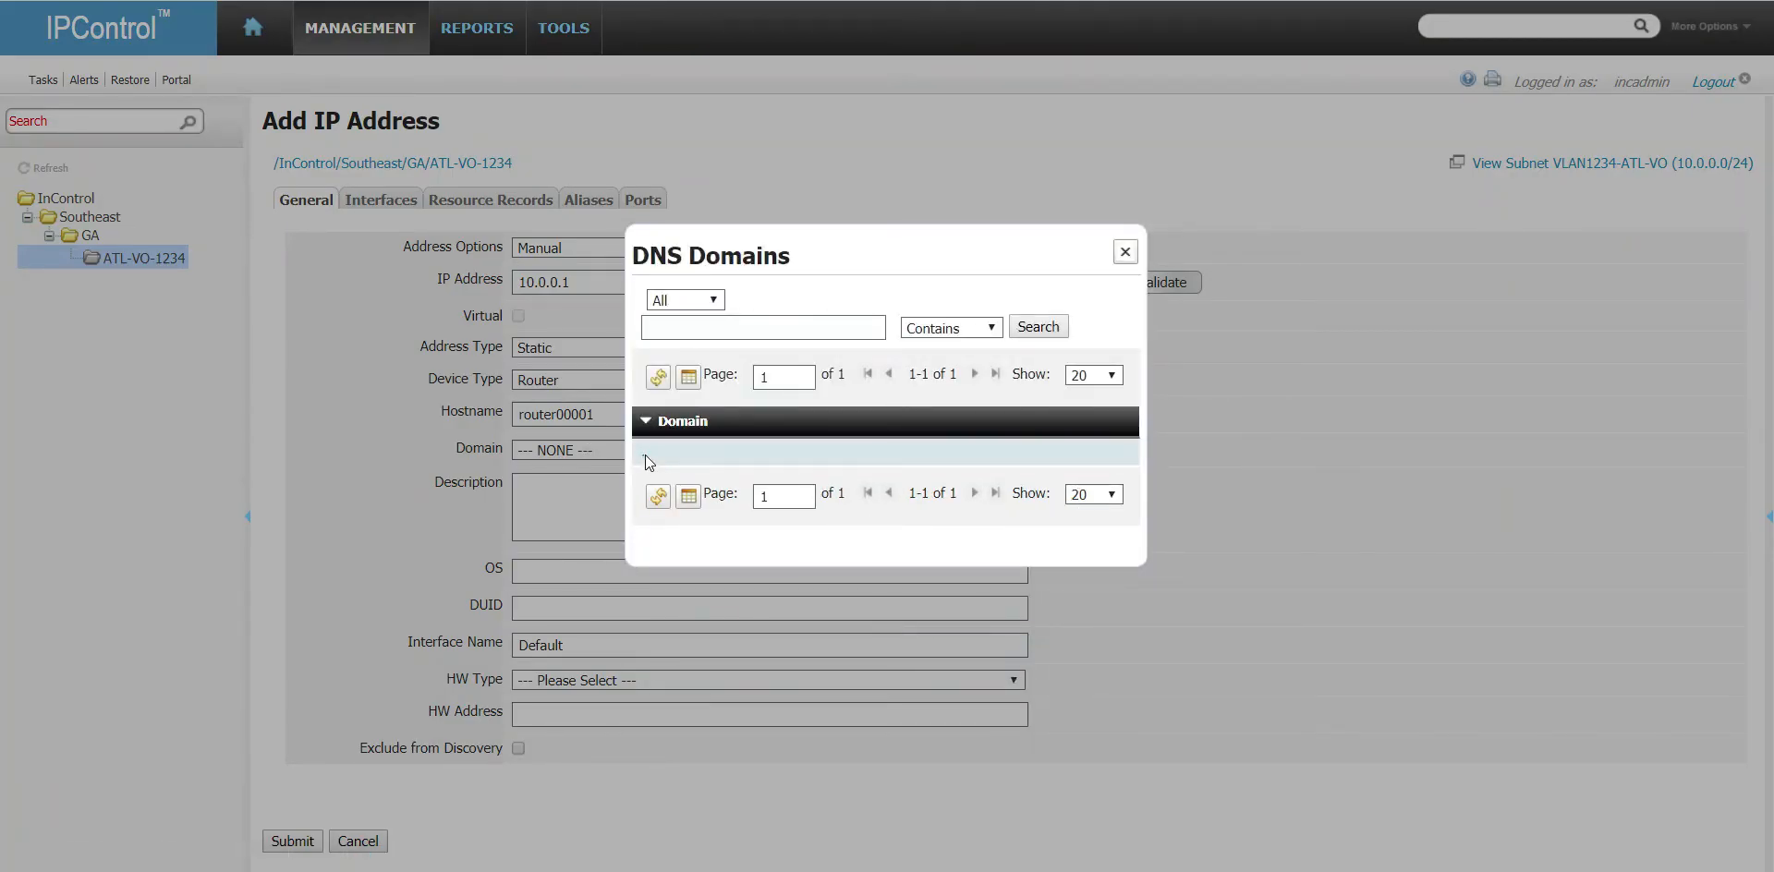
pyautogui.click(1123, 251)
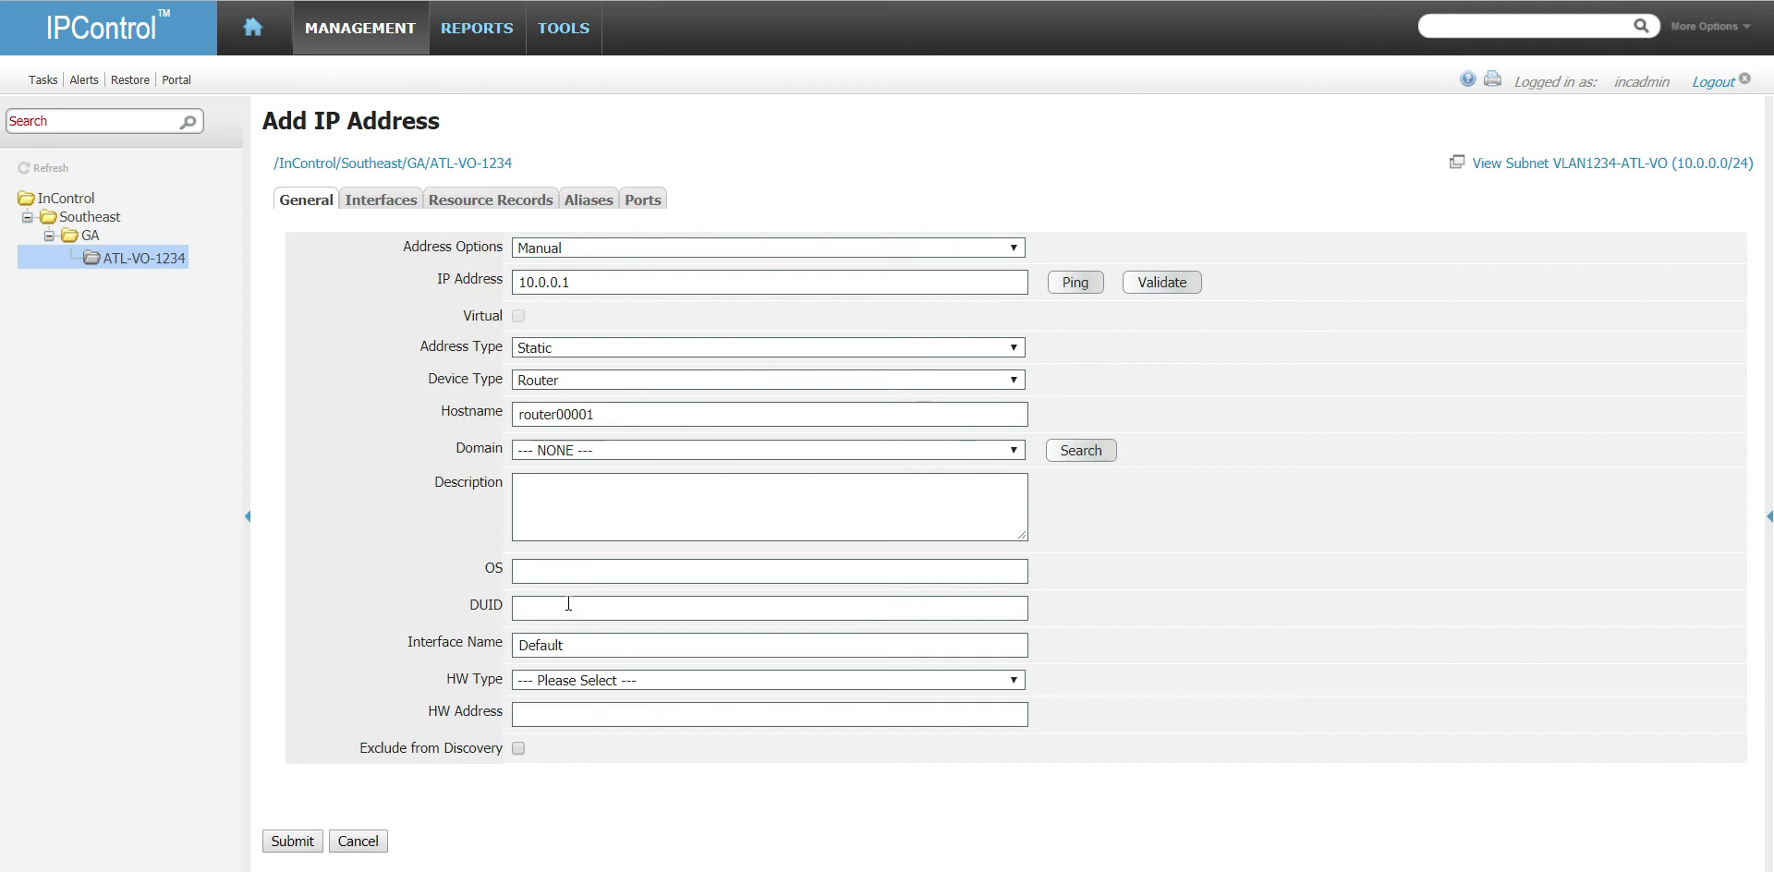
pyautogui.click(545, 486)
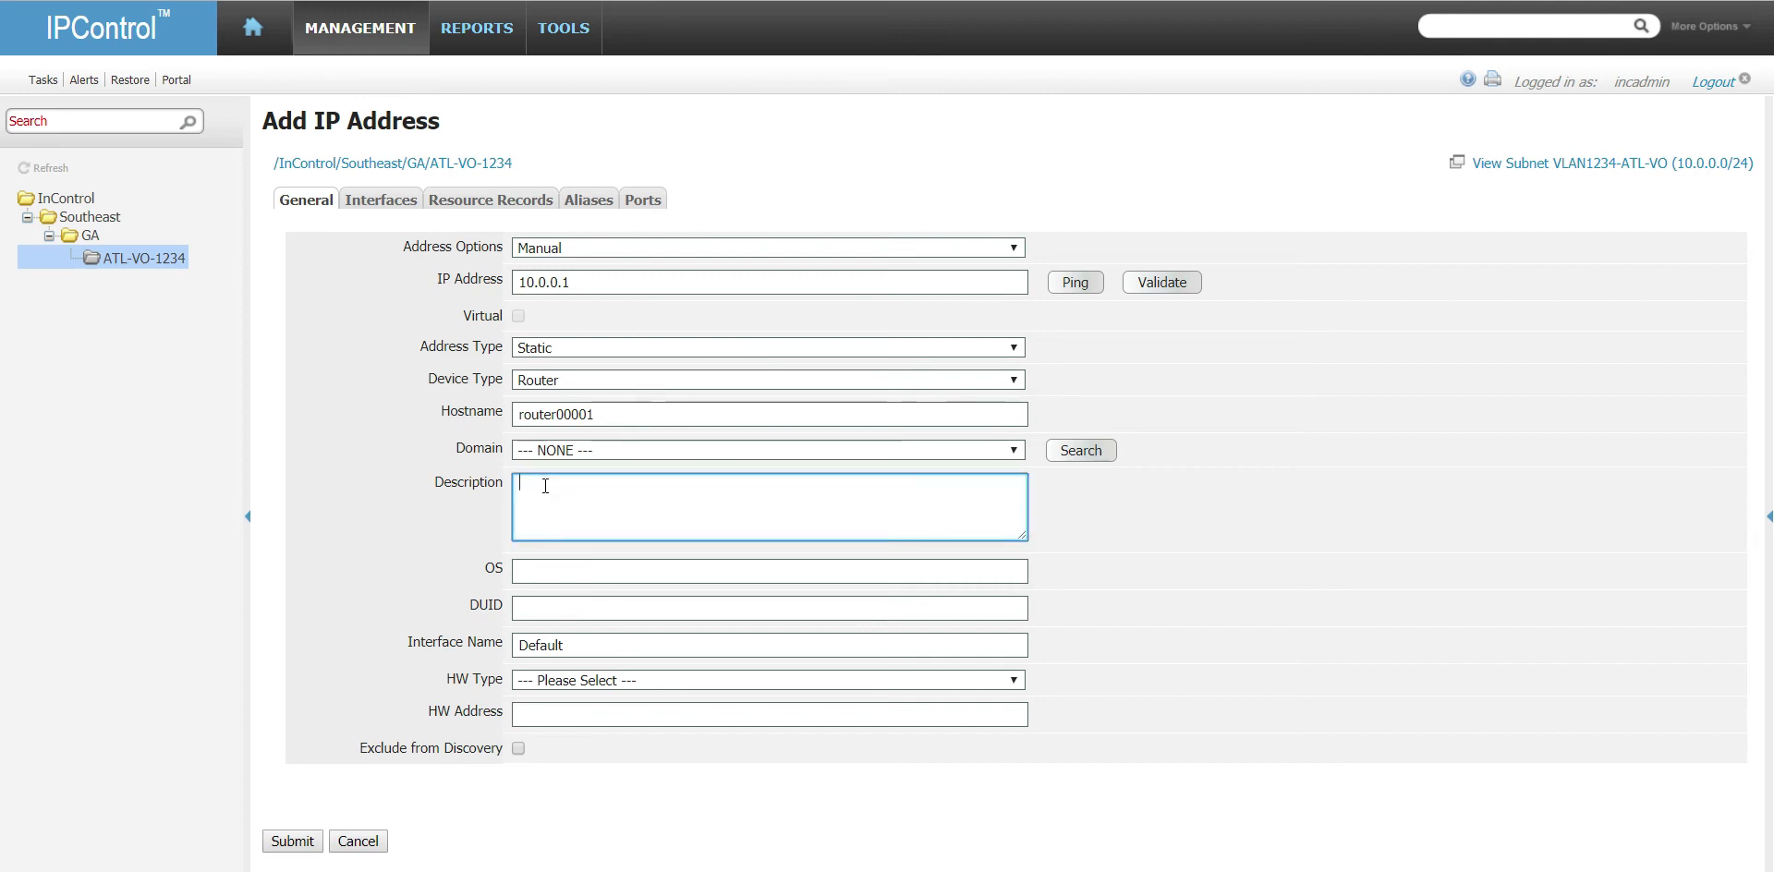
pyautogui.press('Tab')
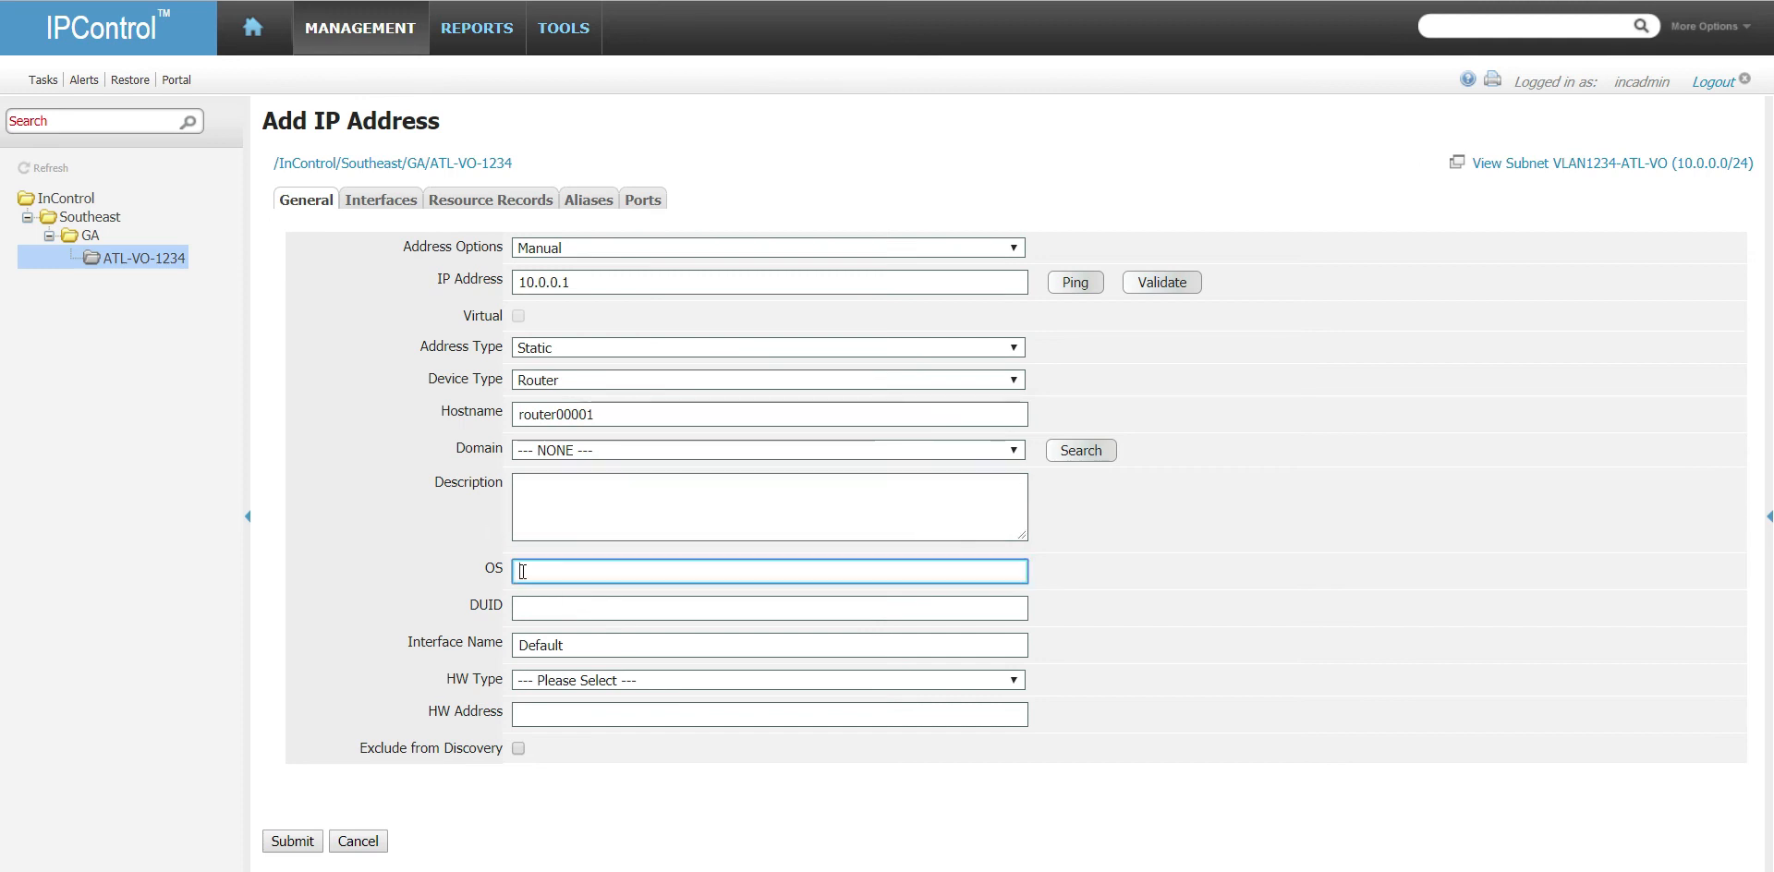
pyautogui.click(550, 609)
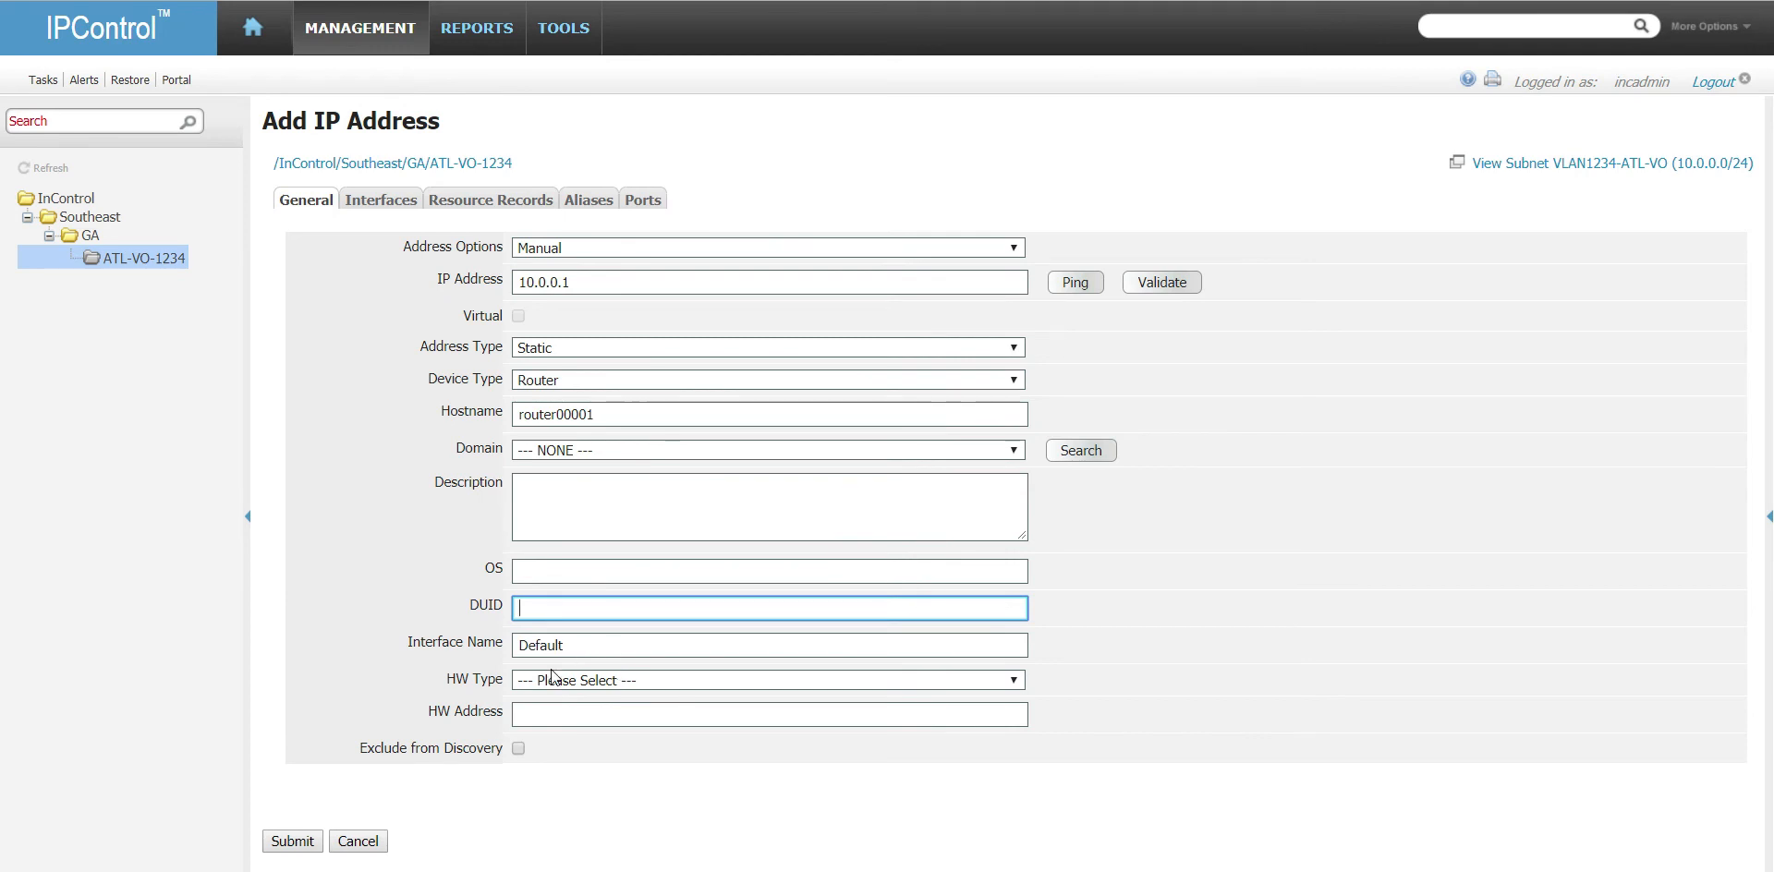
pyautogui.click(638, 646)
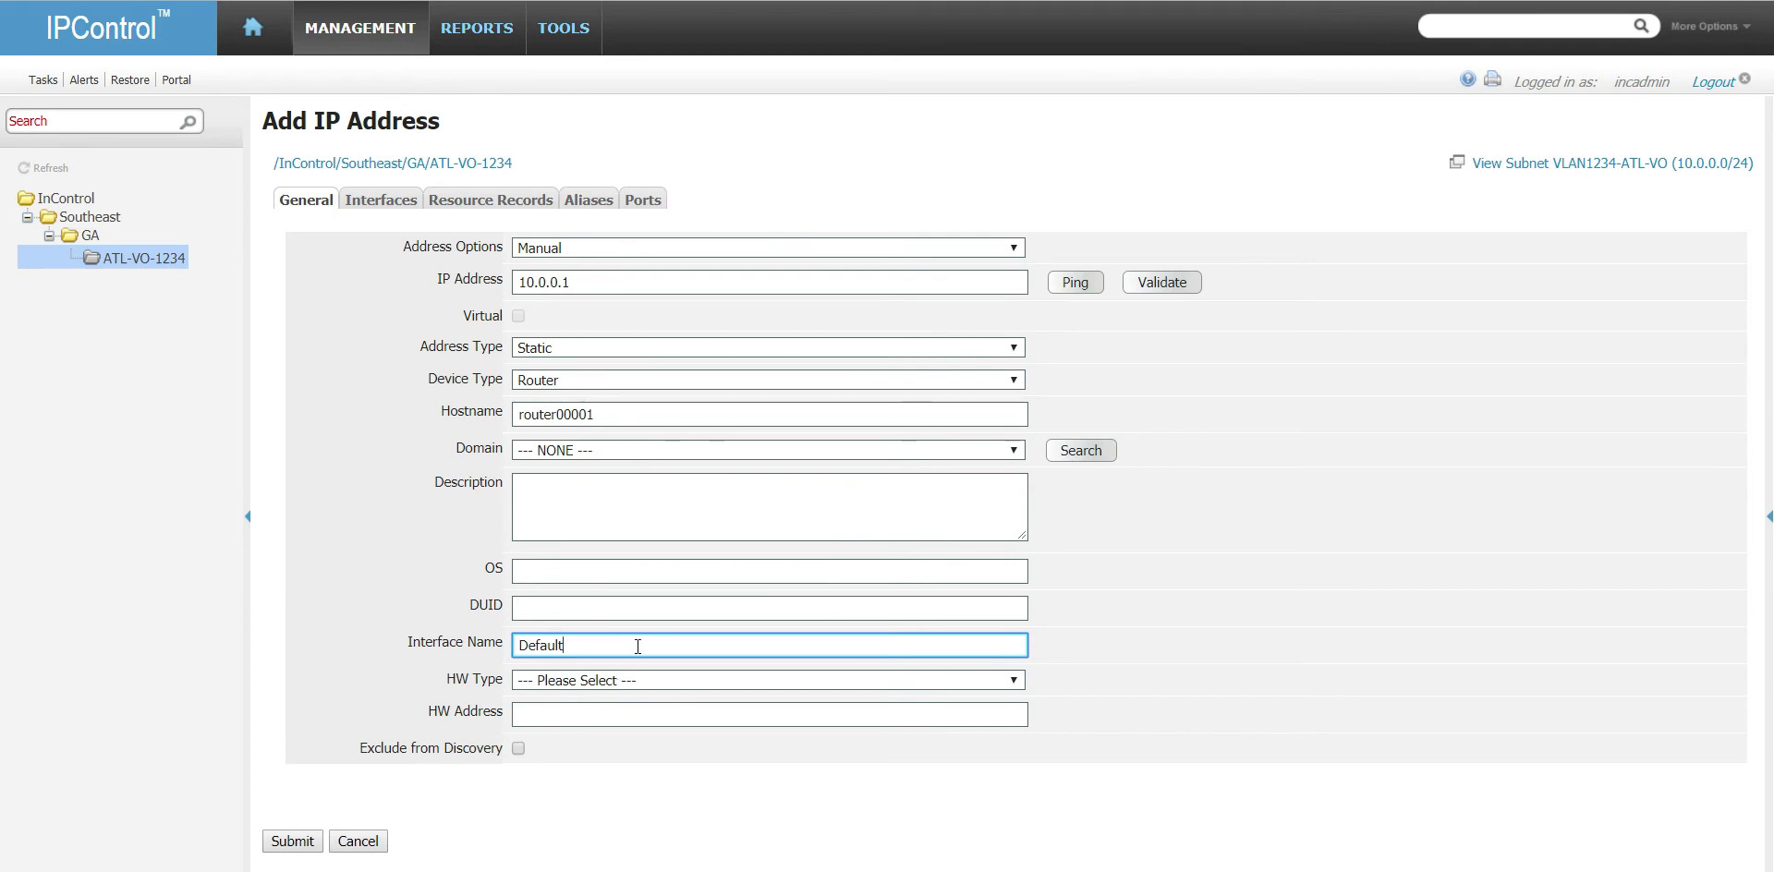
pyautogui.doubleClick(638, 645)
pyautogui.write('e')
pyautogui.press('BackSpace')
pyautogui.write('Eth0')
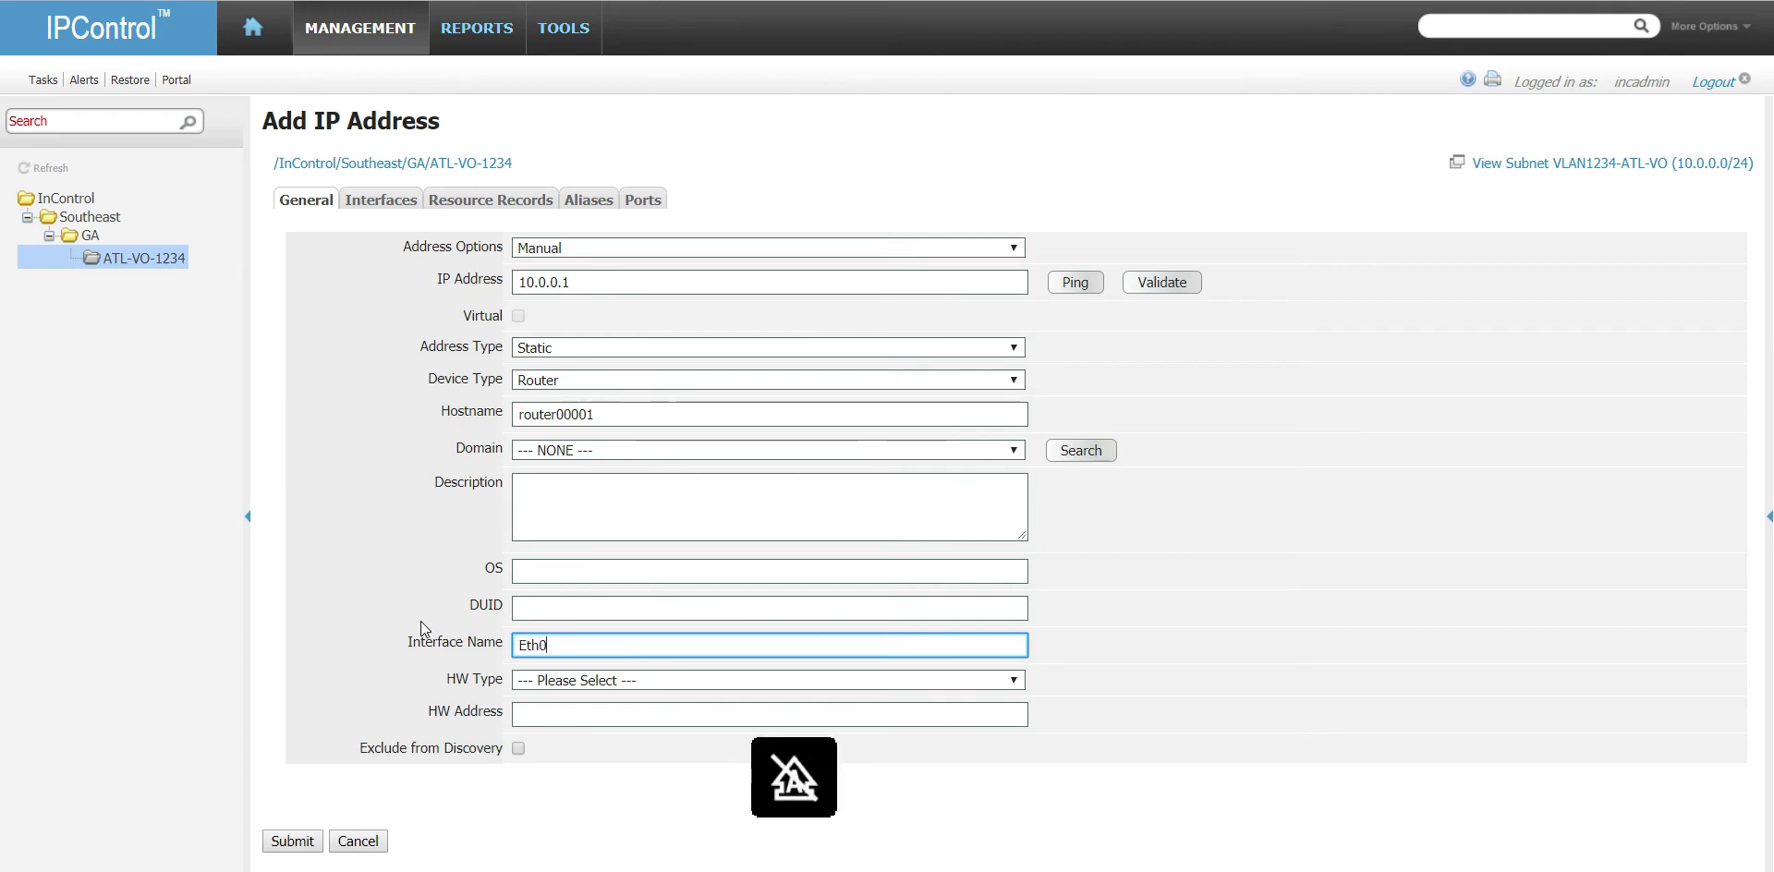
# - Review the new address's interface list and the form for adding an interface, cancelling it without adding another one
pyautogui.press('Tab')
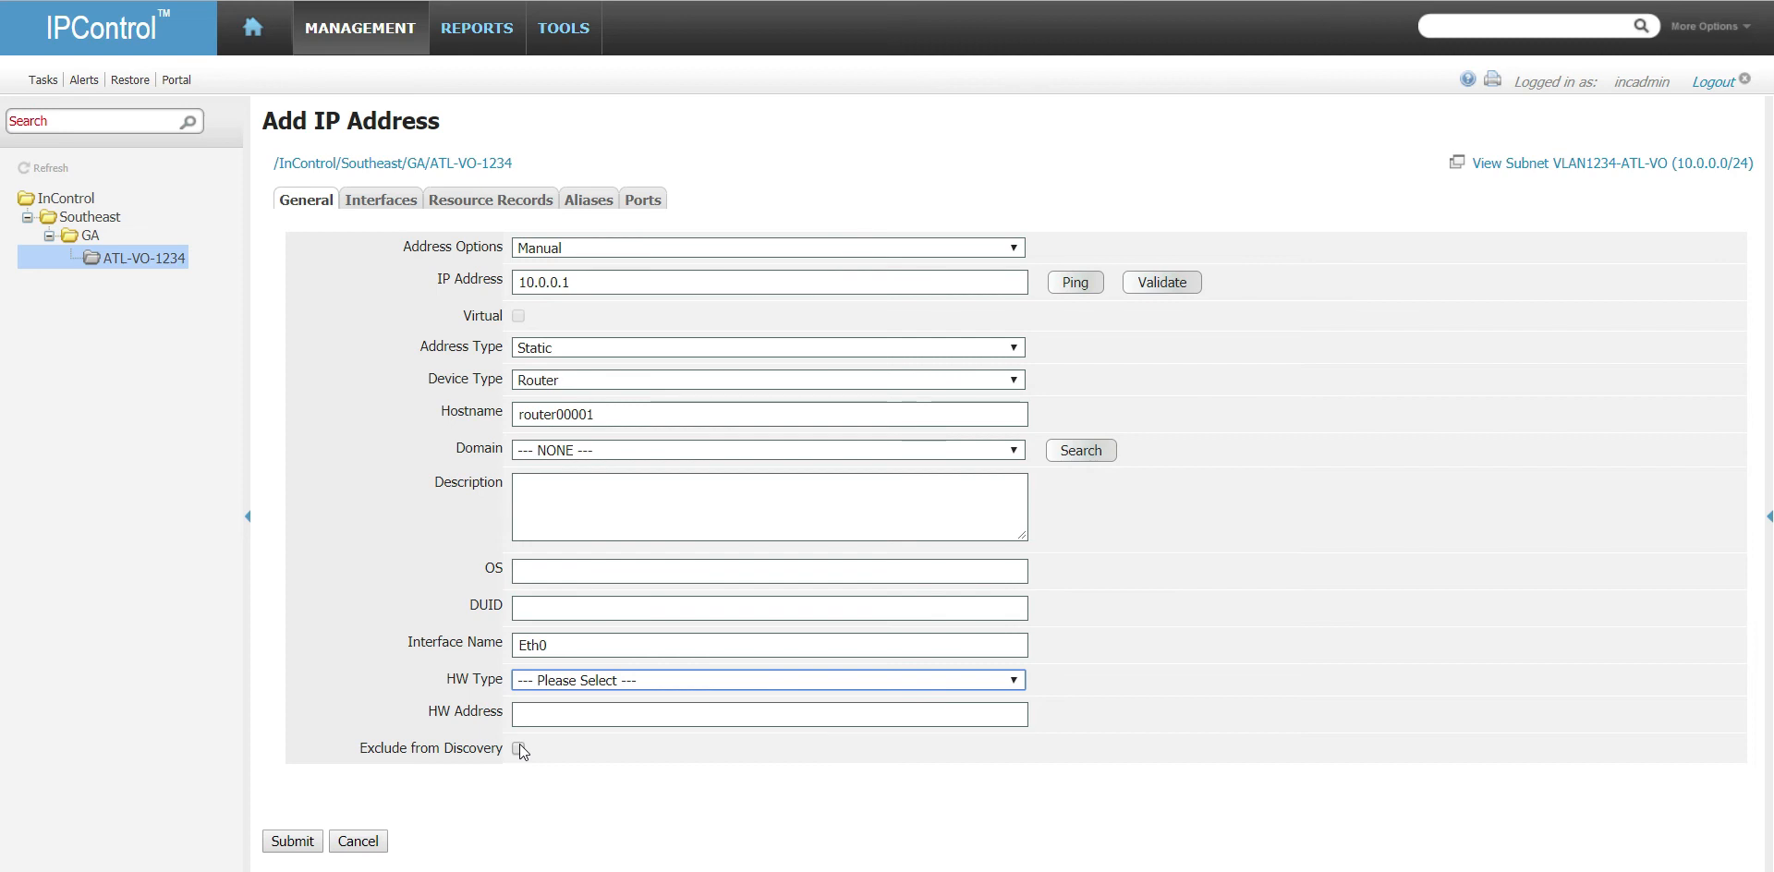
pyautogui.click(385, 202)
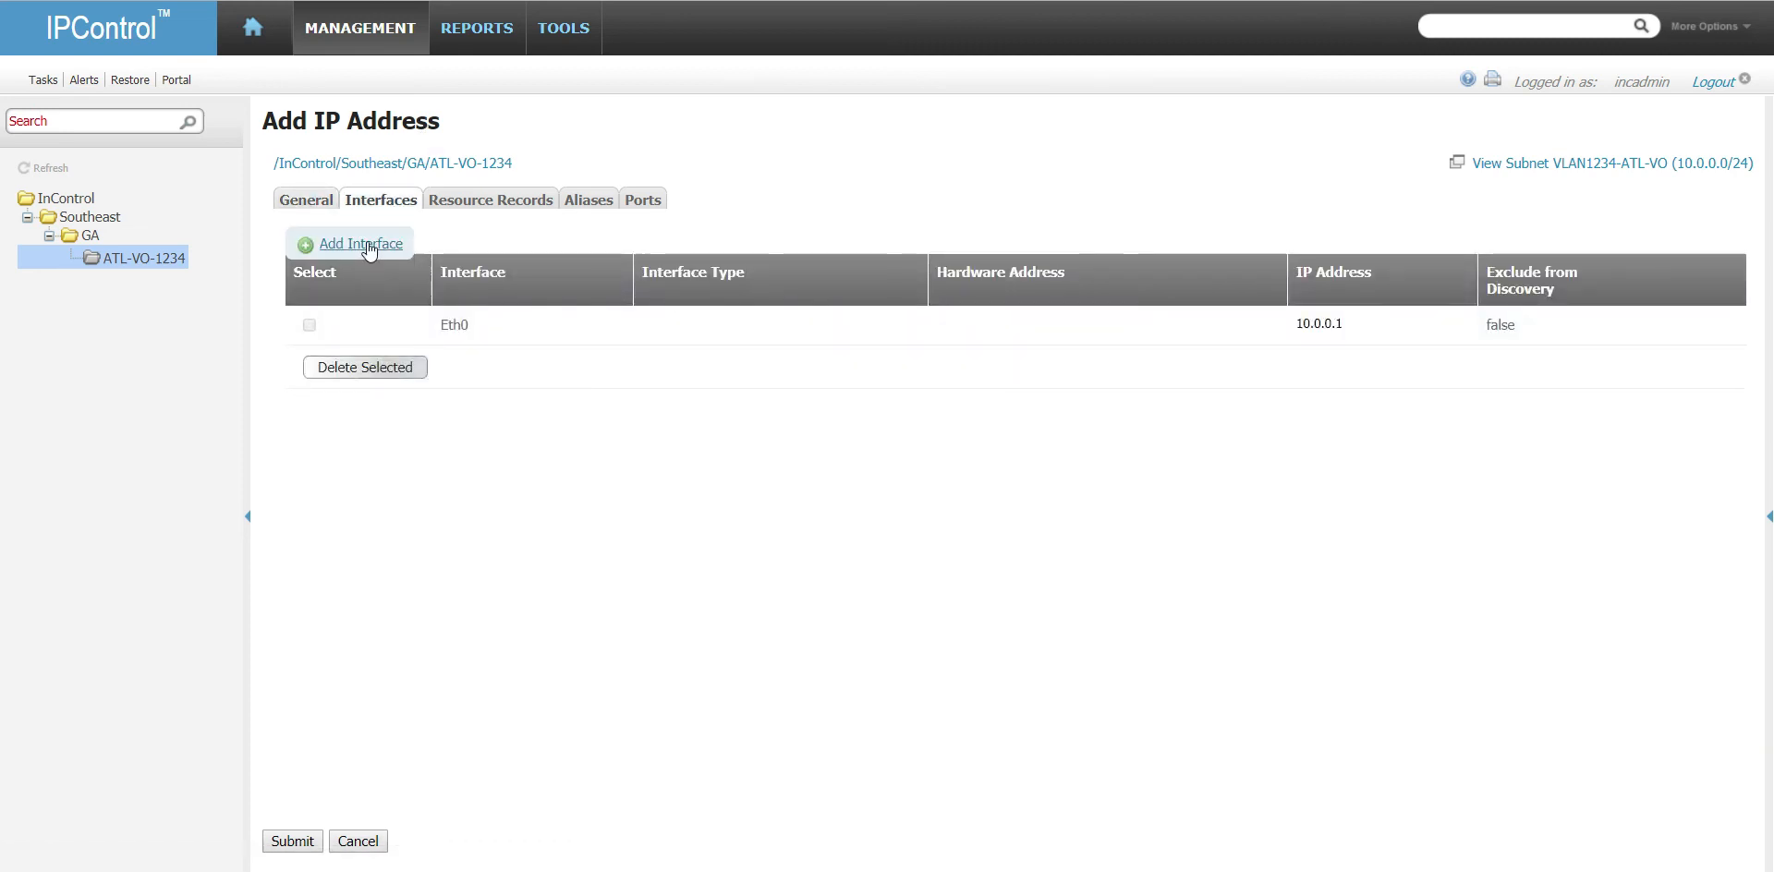
pyautogui.click(365, 243)
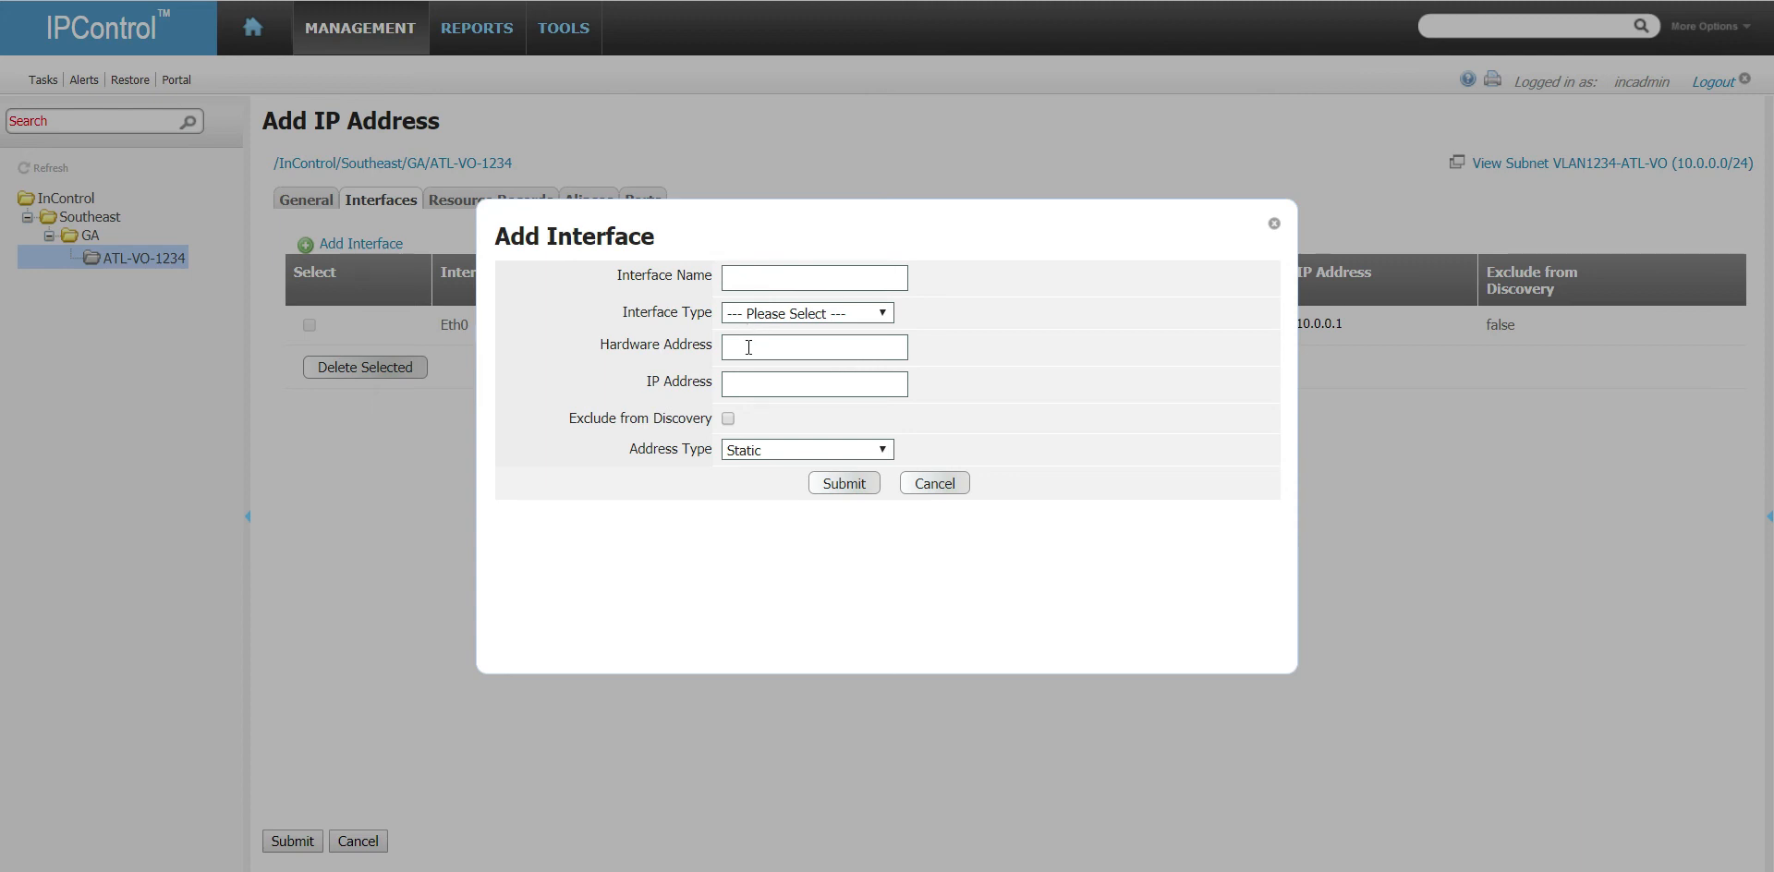
pyautogui.click(935, 483)
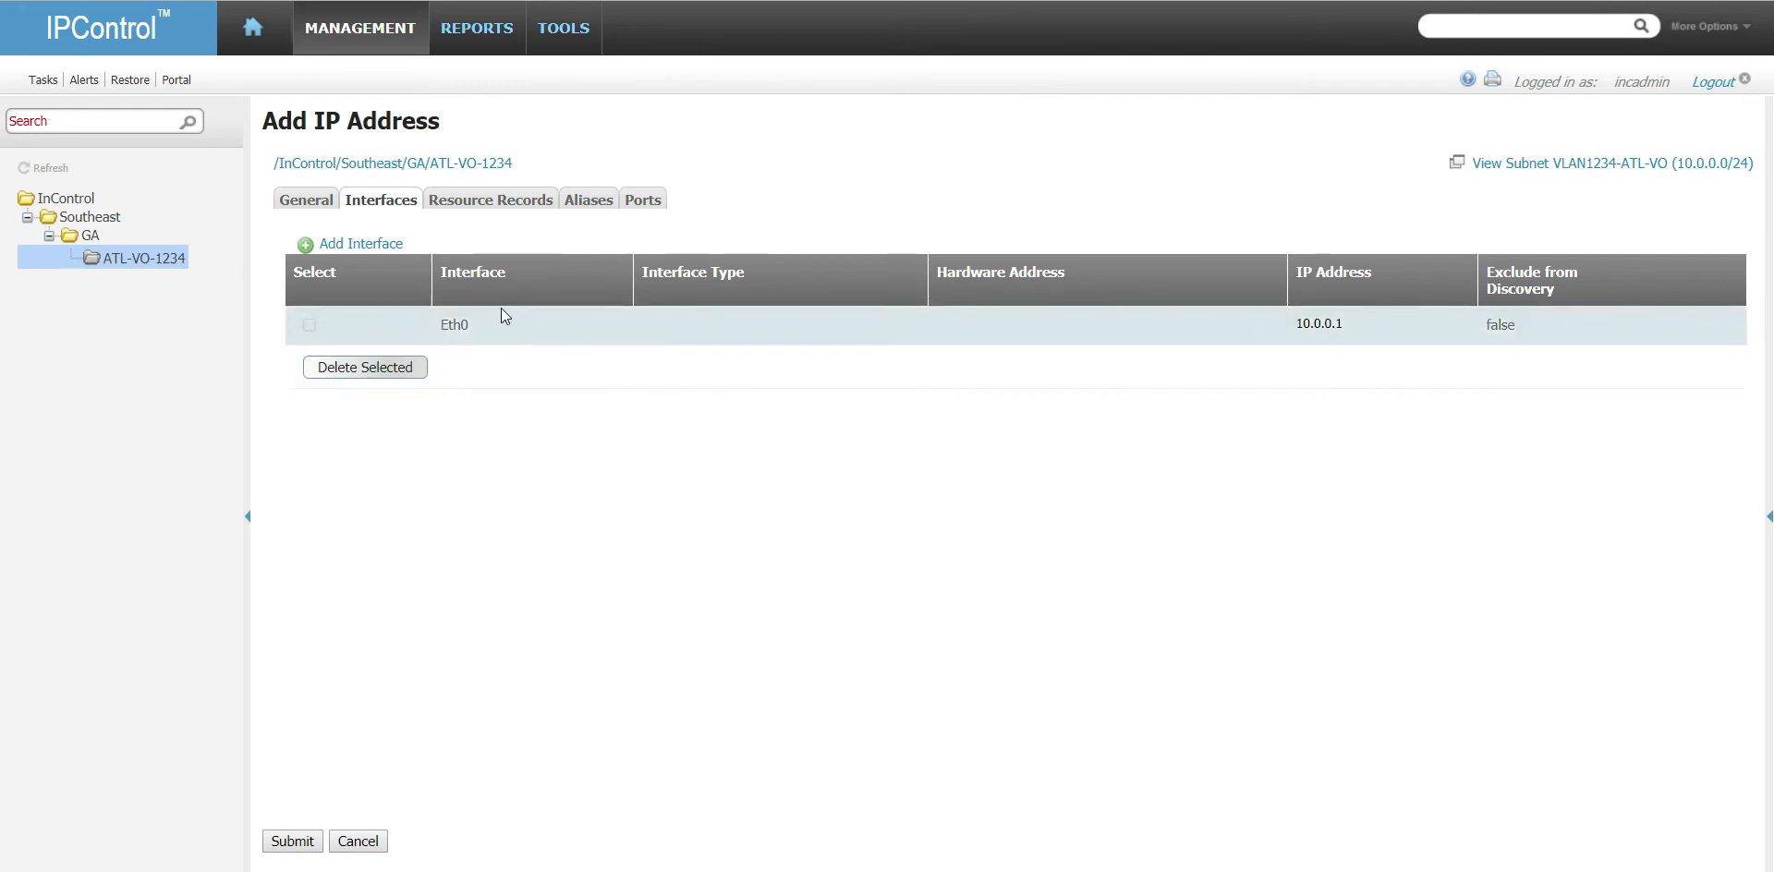
# - Check the resource records, hostname, aliases and ports of router00001, and submit the new IP address
pyautogui.click(504, 201)
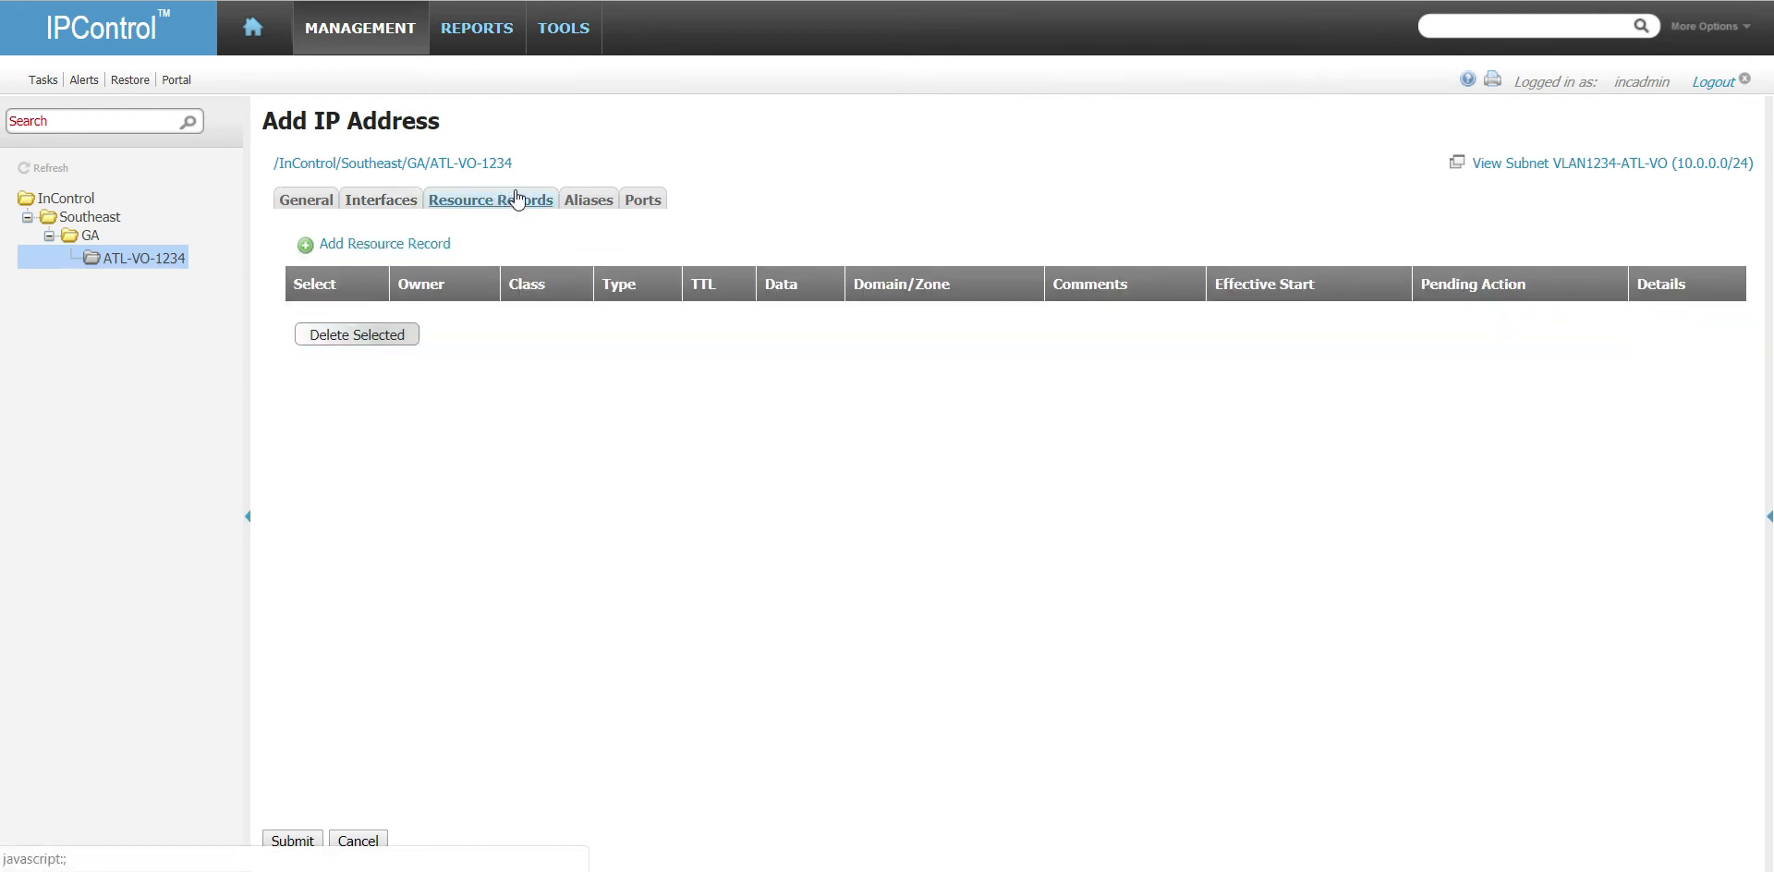
pyautogui.click(305, 199)
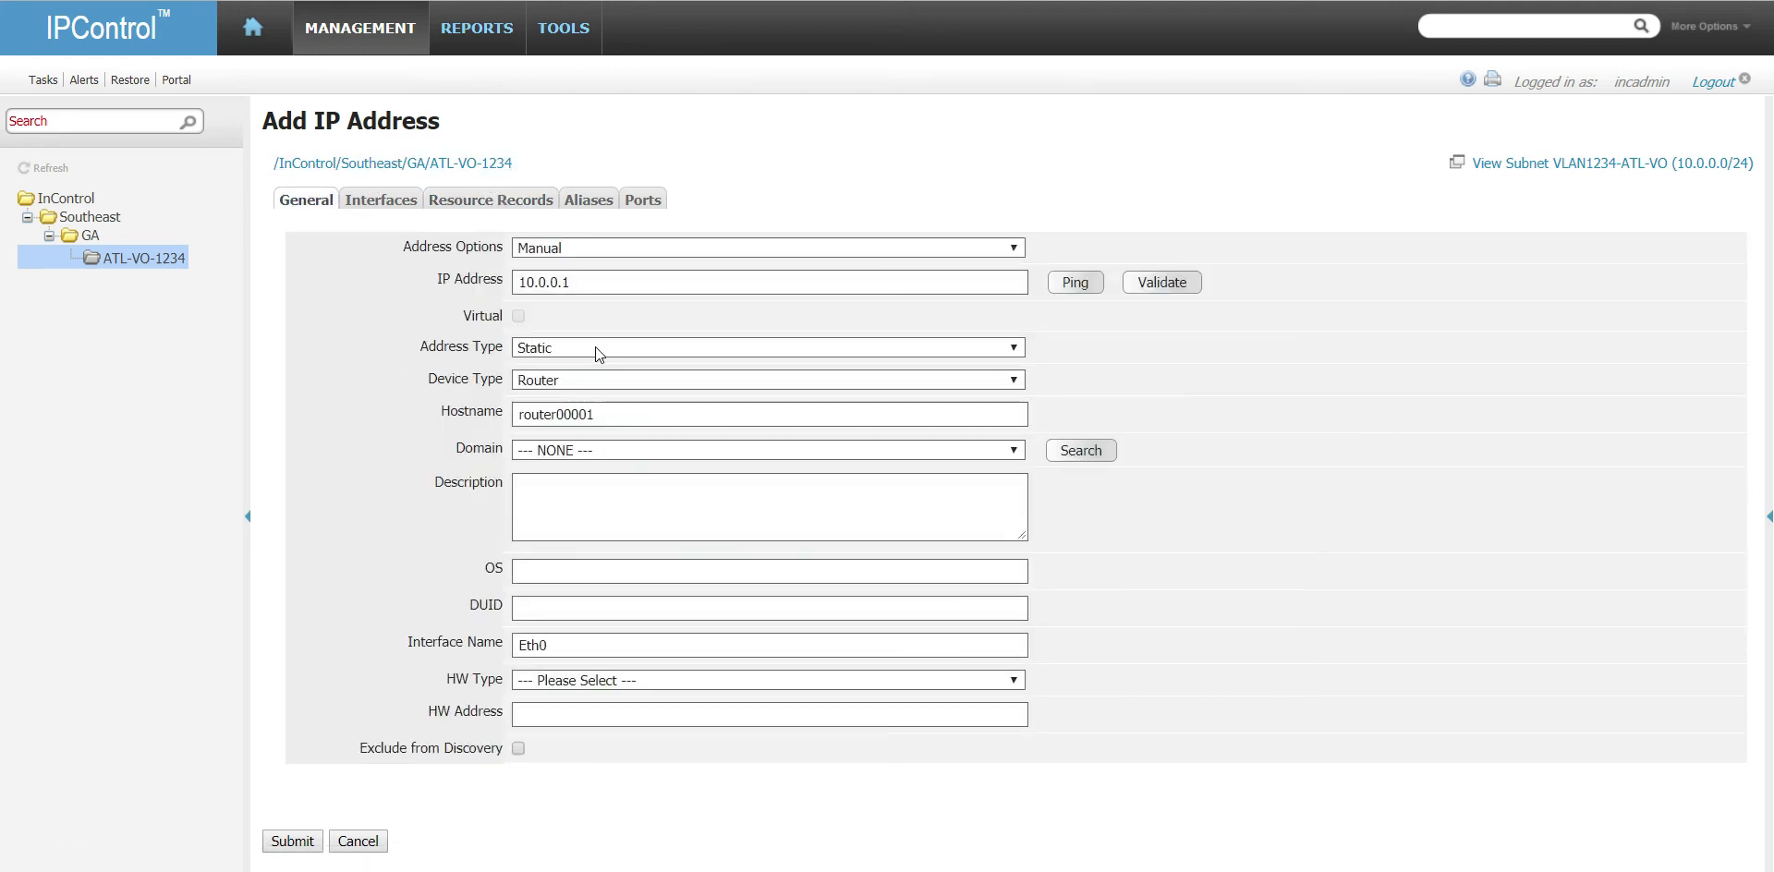
pyautogui.click(621, 412)
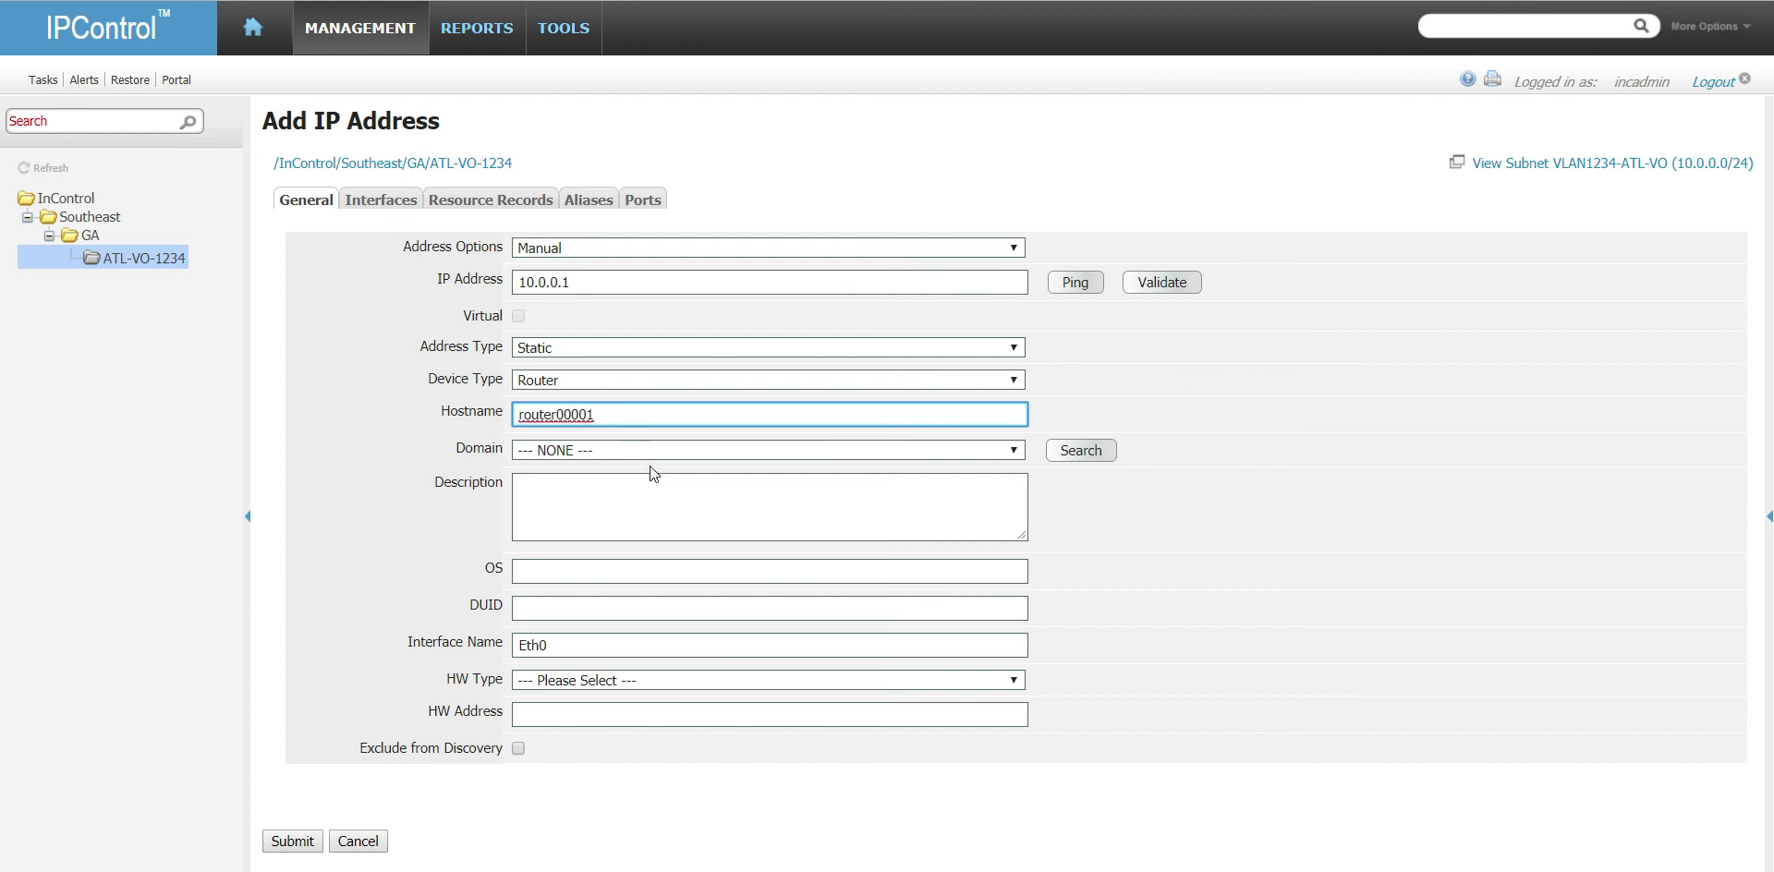
pyautogui.click(526, 203)
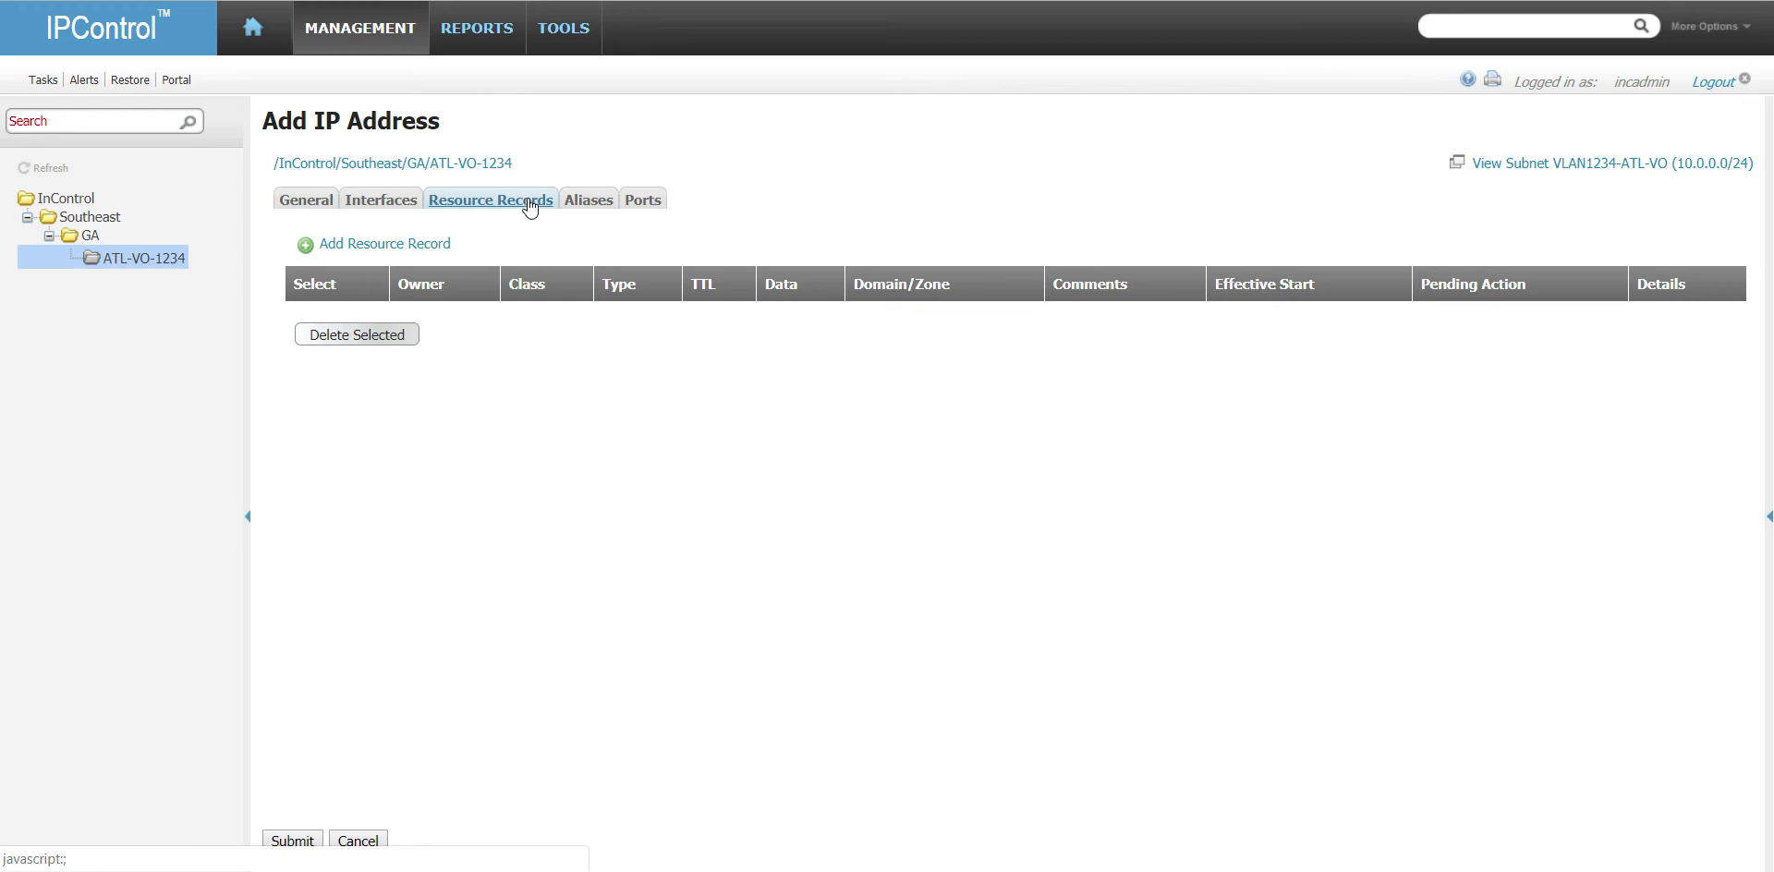
pyautogui.click(602, 205)
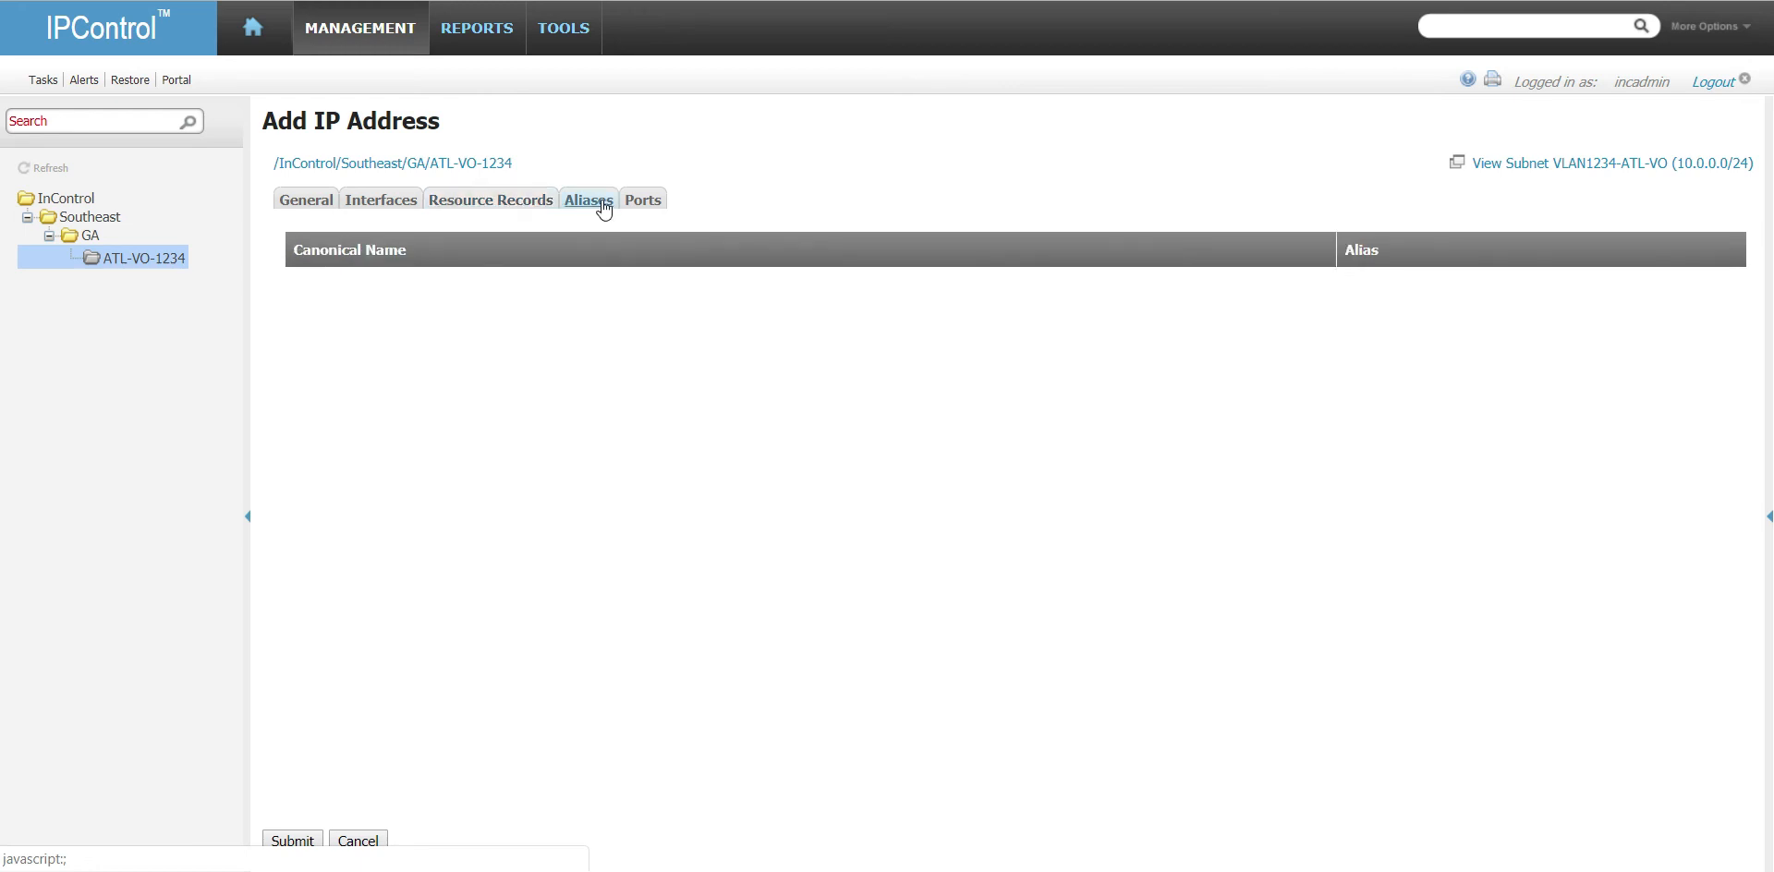
pyautogui.click(657, 209)
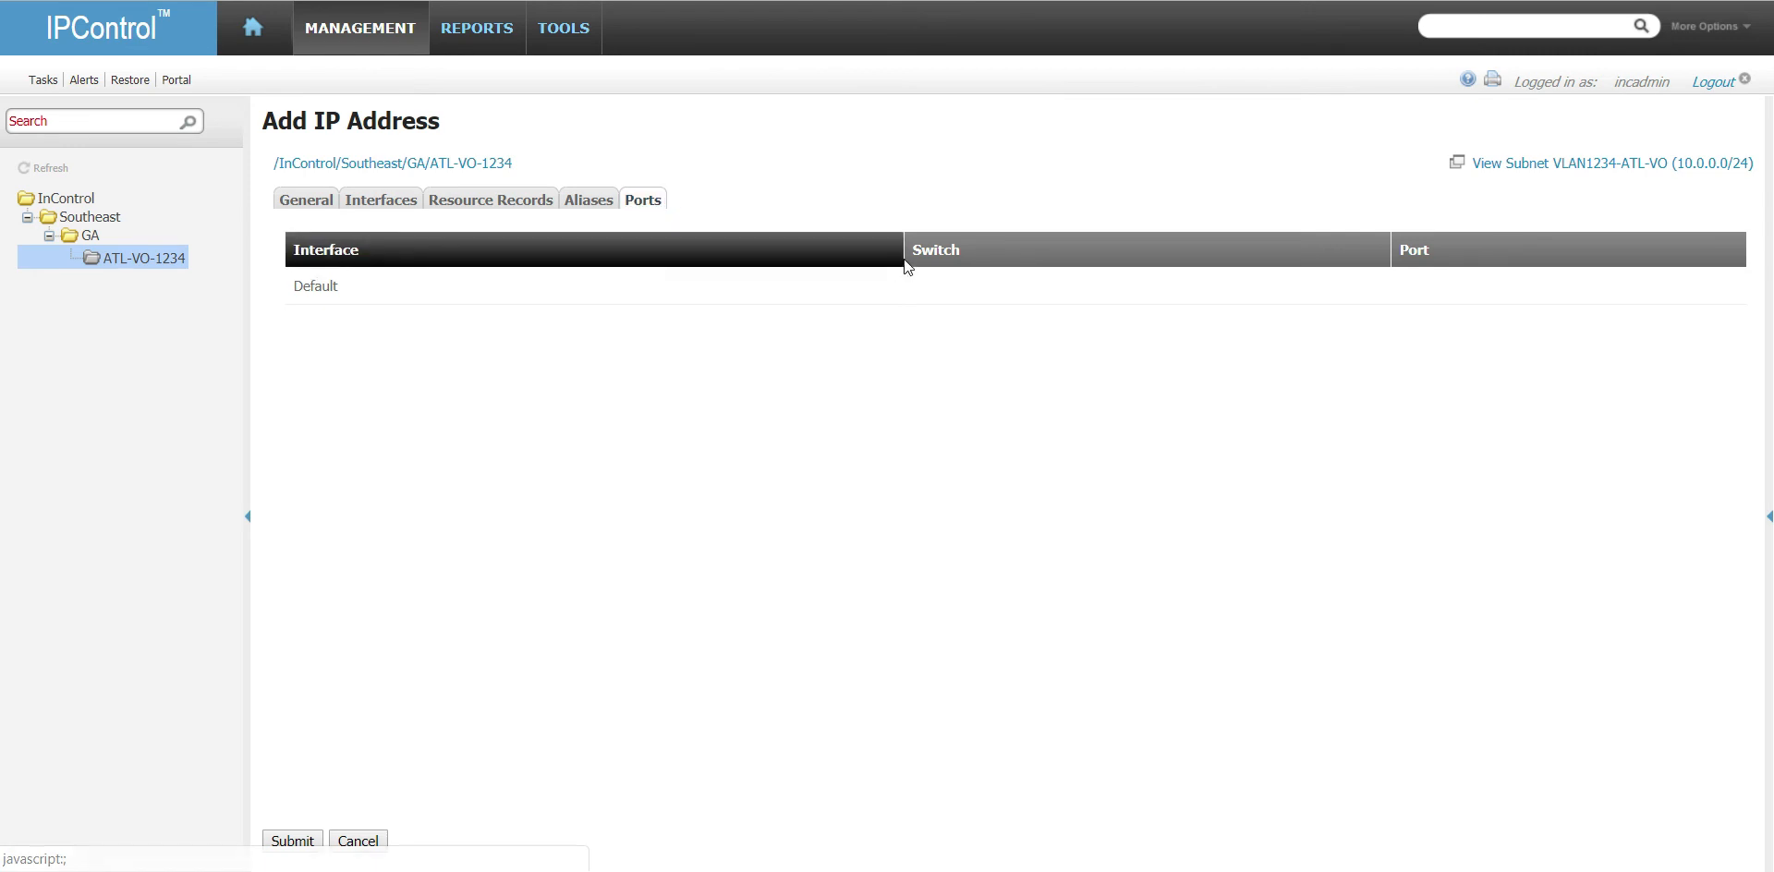
pyautogui.click(300, 836)
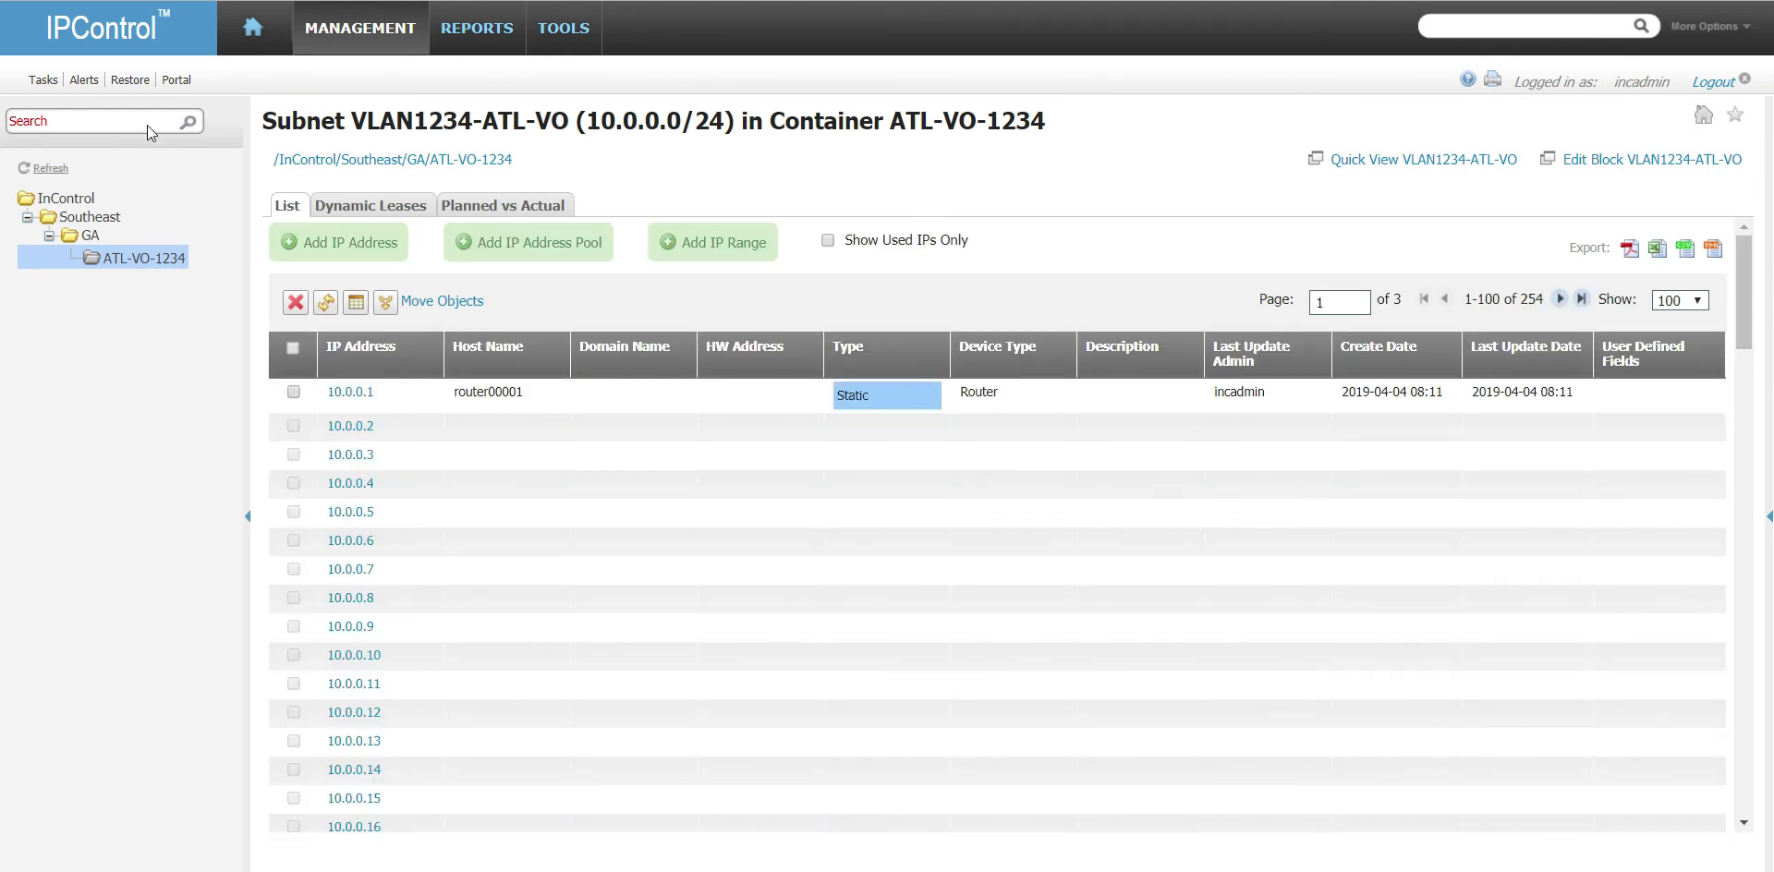
# - Show all blocks under InControl instead of only the assigned ones, and examine the block allocations of the Southeast and GA containers
pyautogui.click(52, 199)
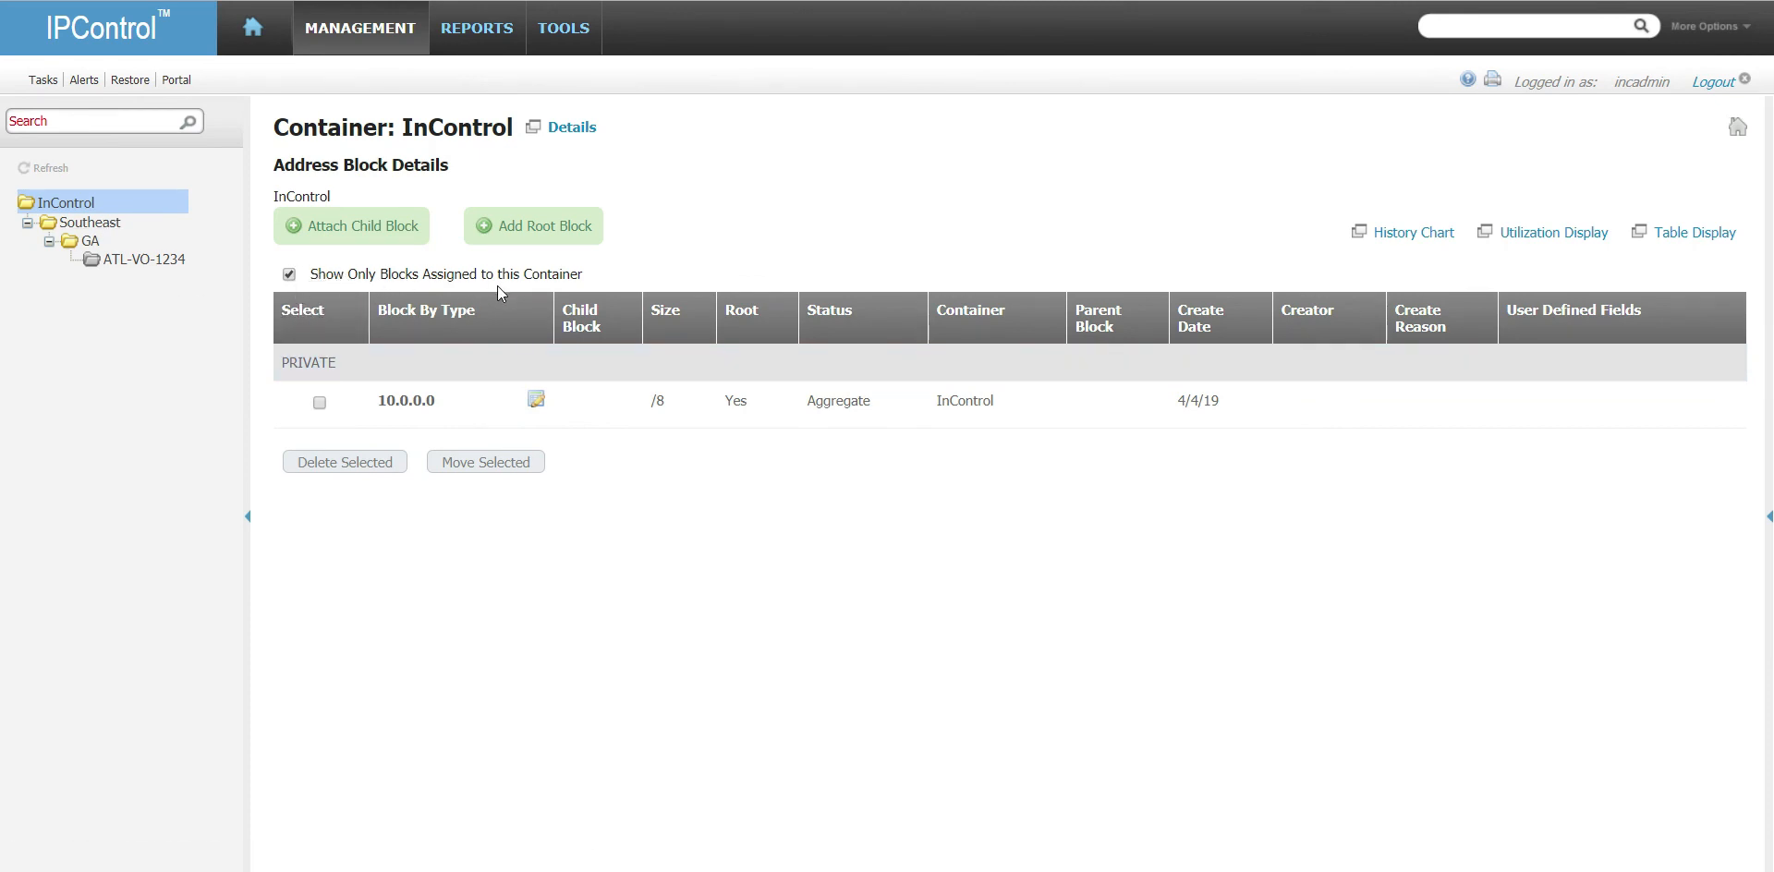
pyautogui.click(291, 276)
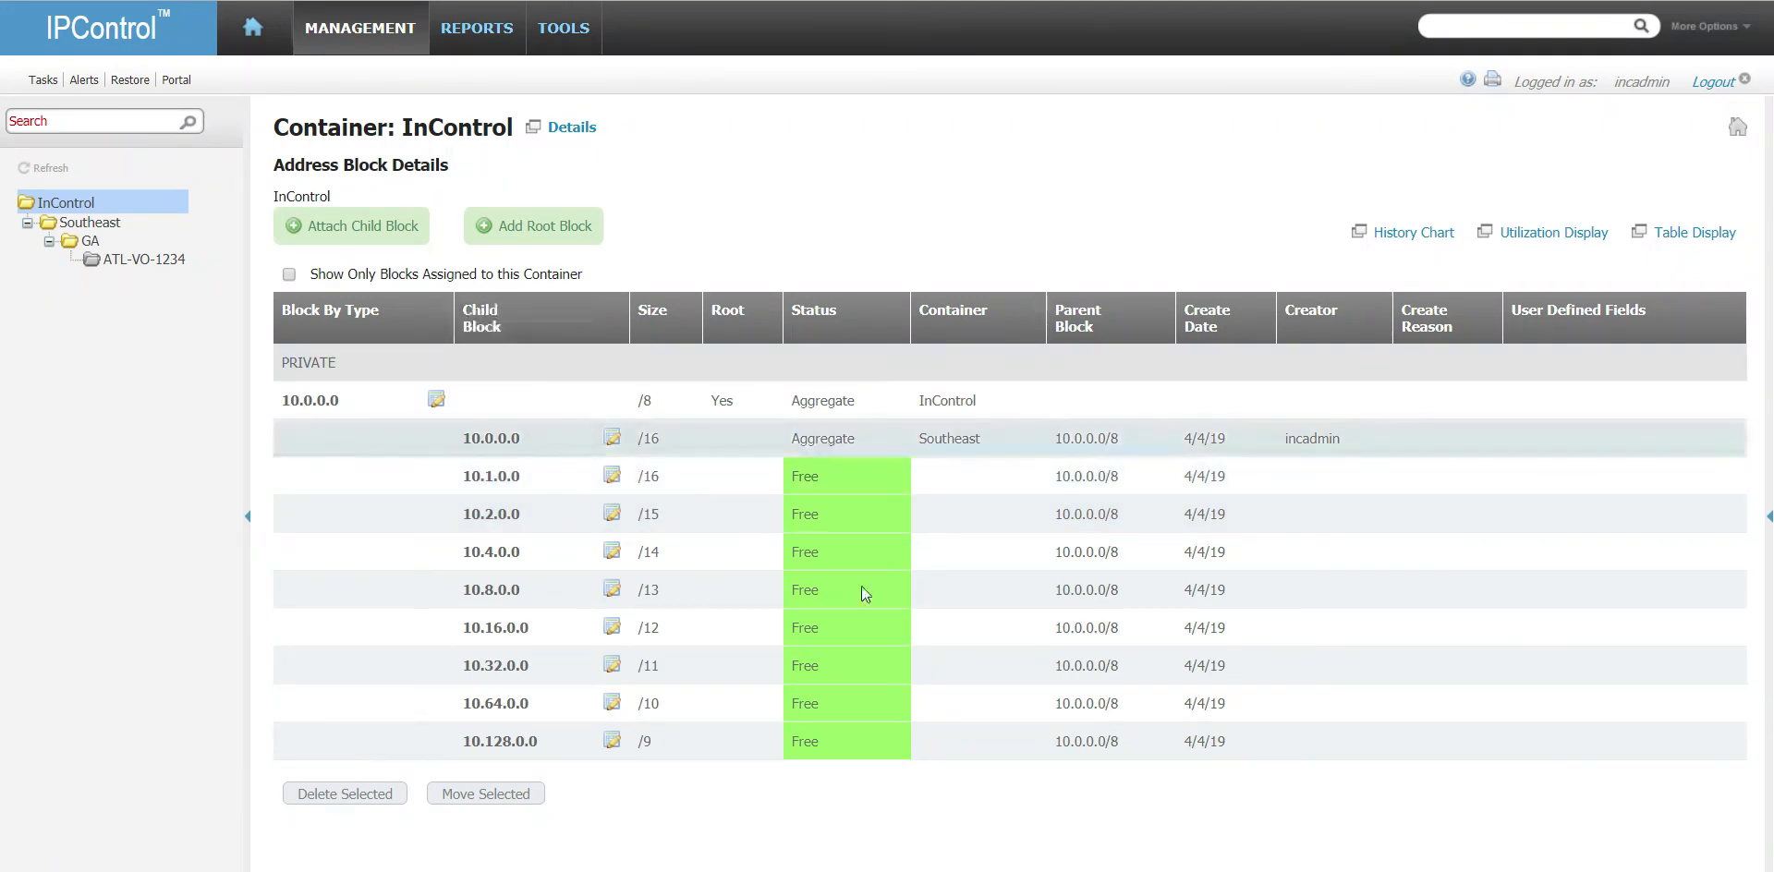
pyautogui.click(92, 222)
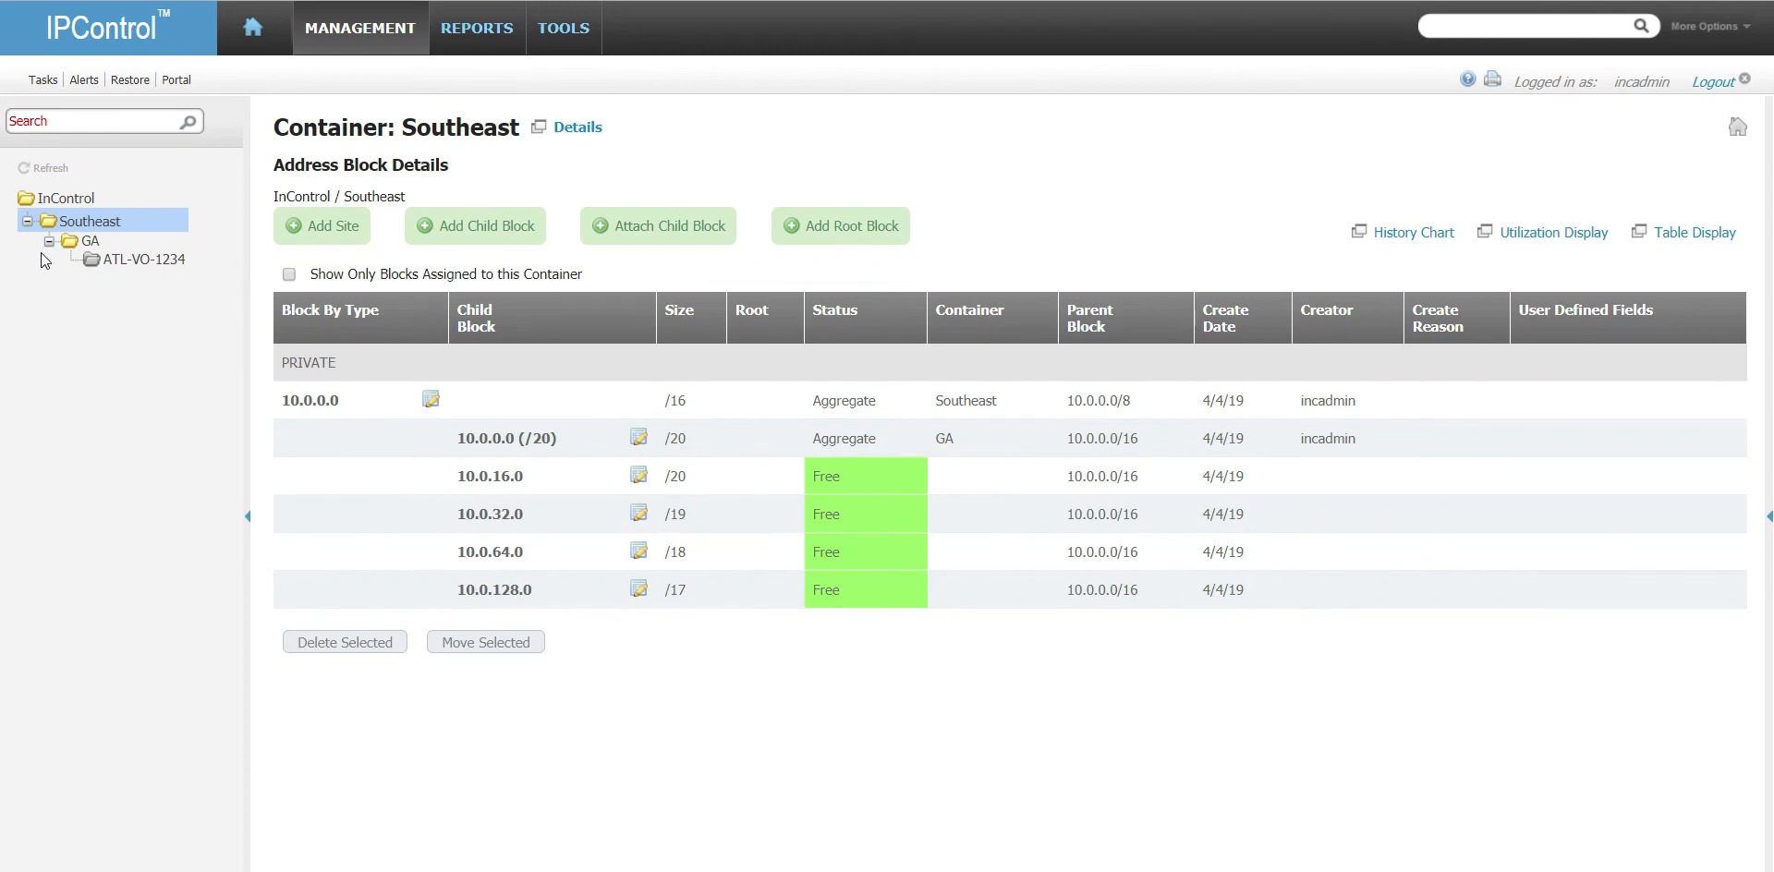
pyautogui.click(89, 242)
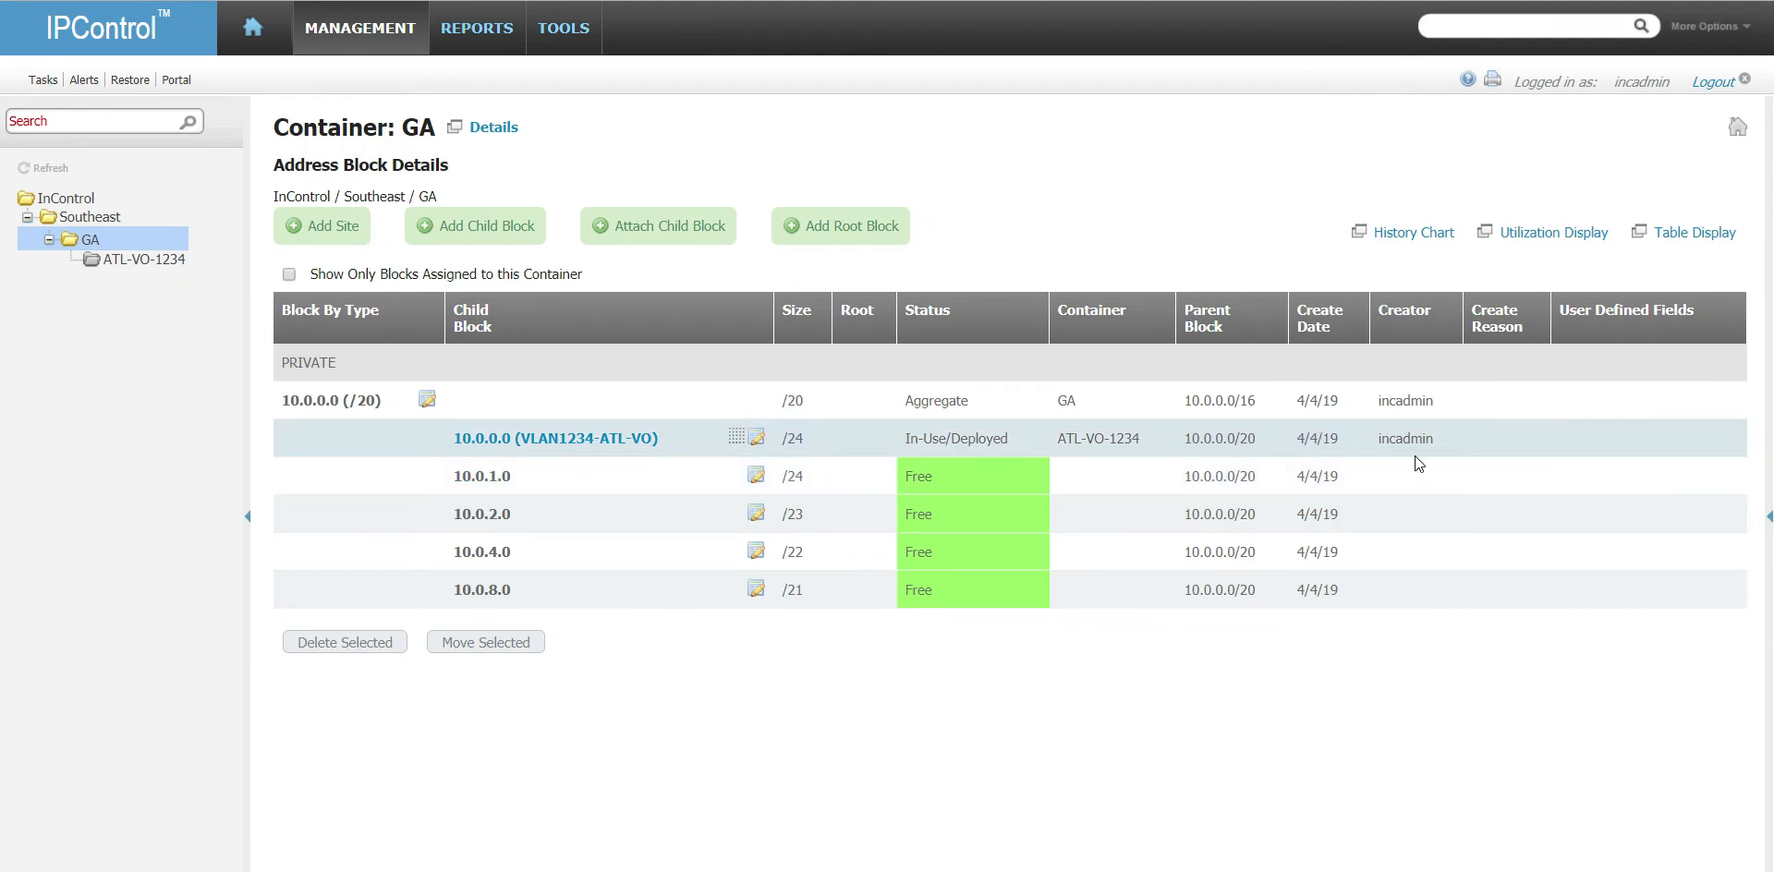
# - Examine the VLAN1234-ATL-VO subnet's quick view and block details, return to the ATL-VO-1234 container and refresh the container tree
pyautogui.click(735, 437)
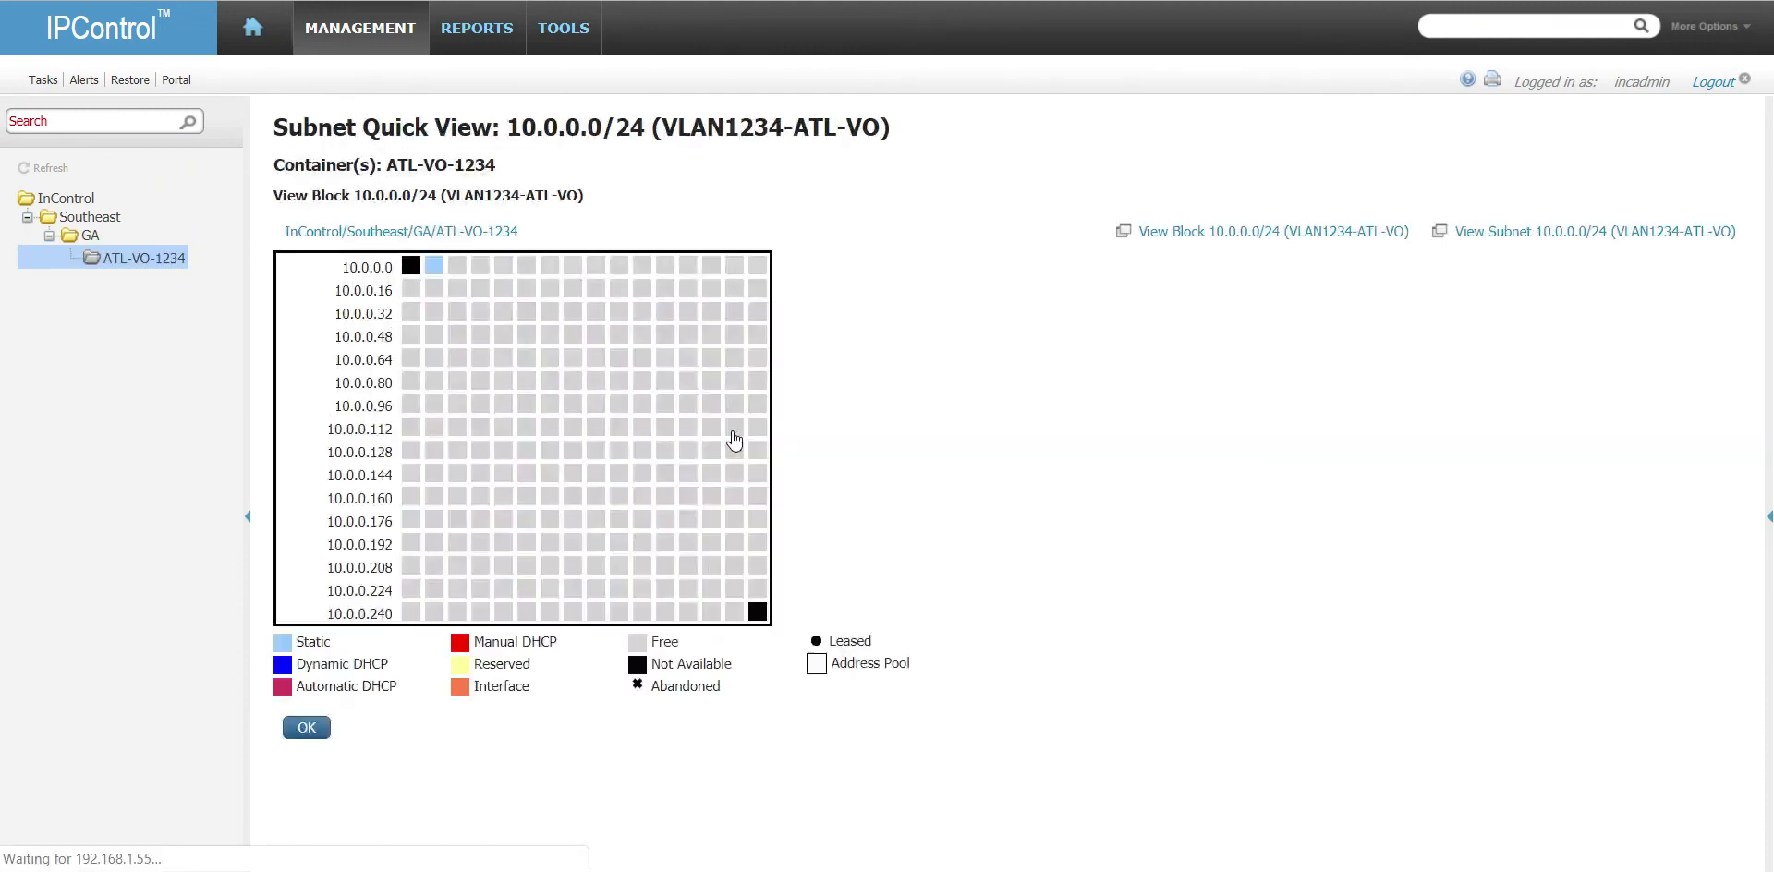
pyautogui.click(306, 727)
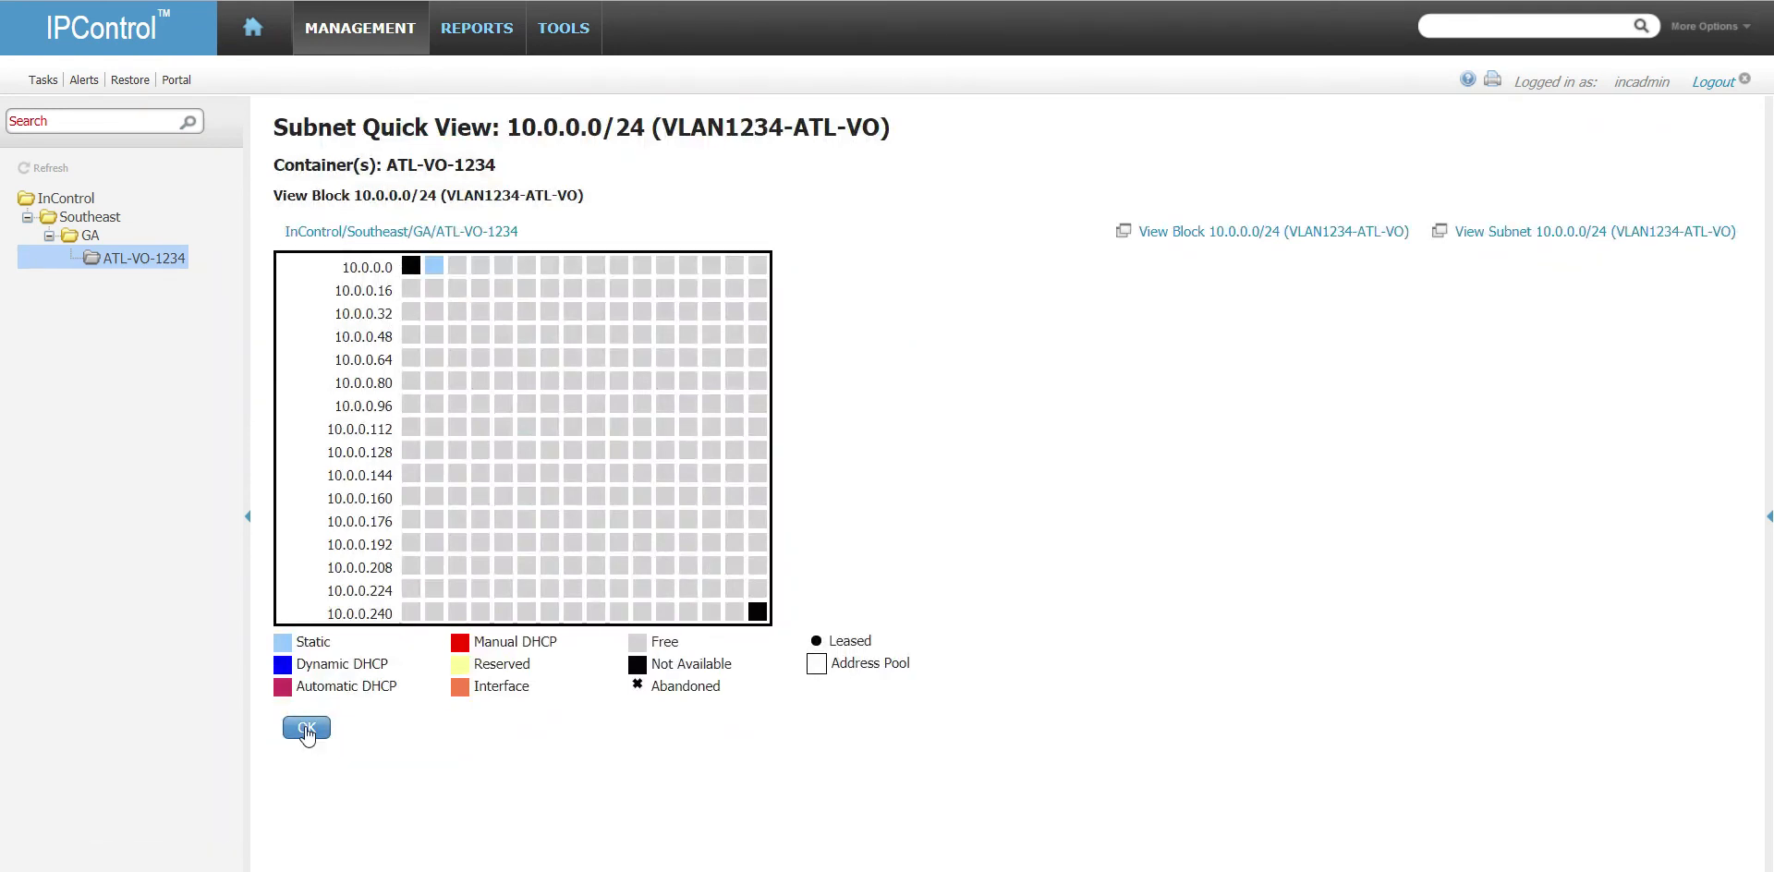
pyautogui.click(756, 439)
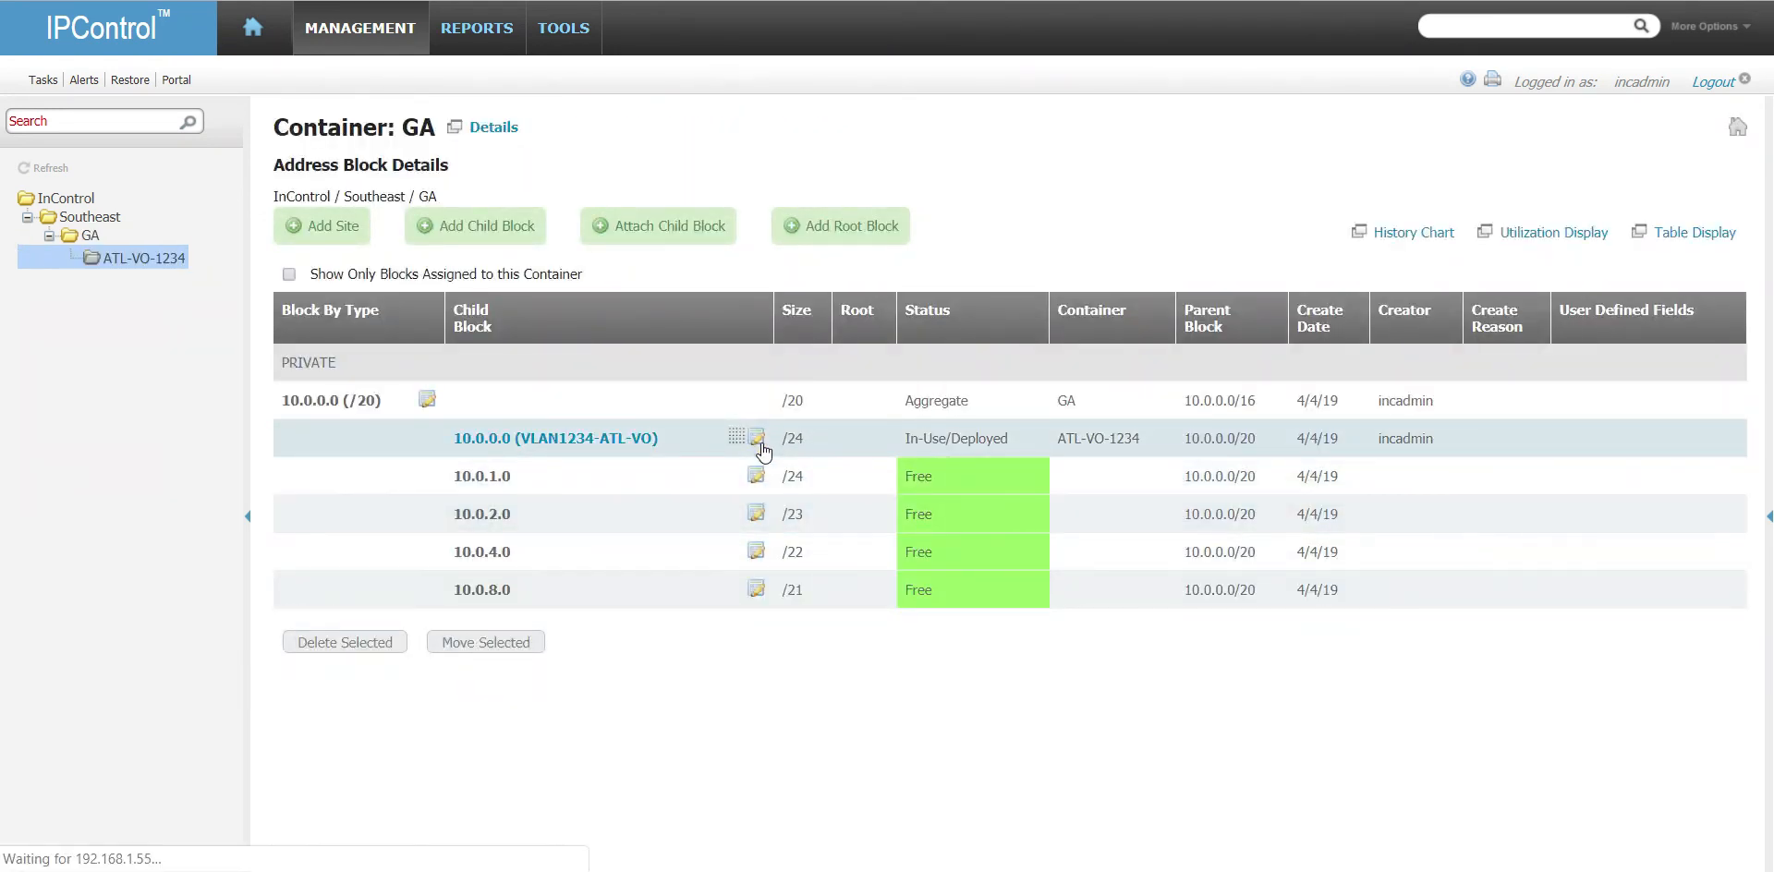
pyautogui.scroll(-4, 570, 779)
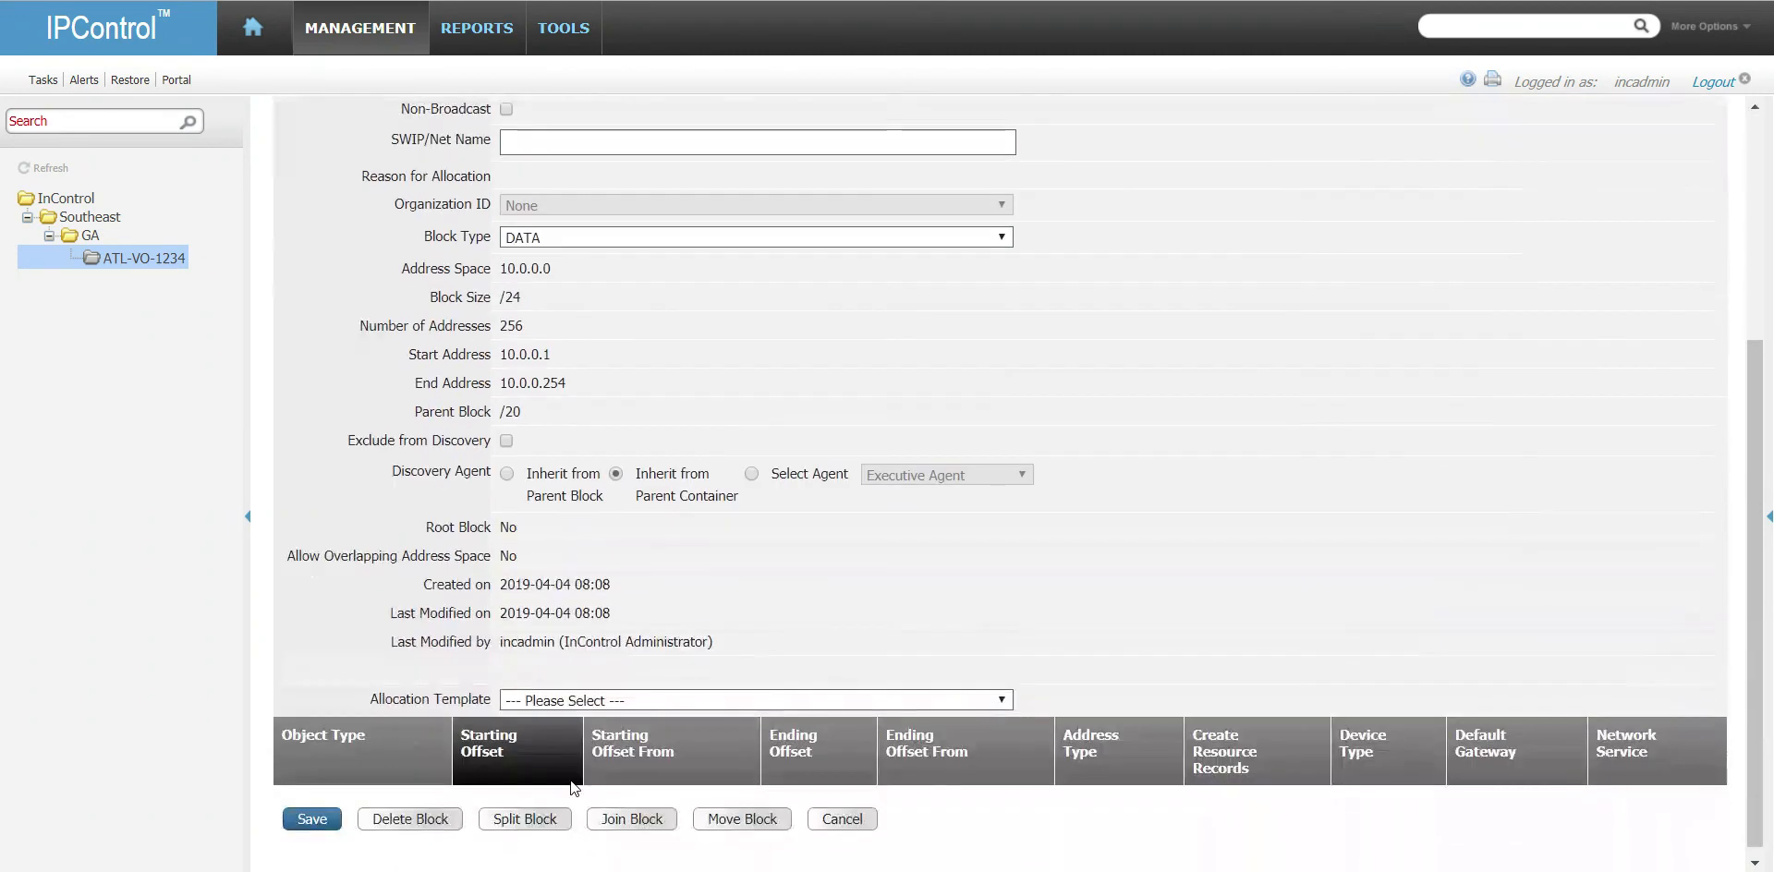
pyautogui.click(154, 249)
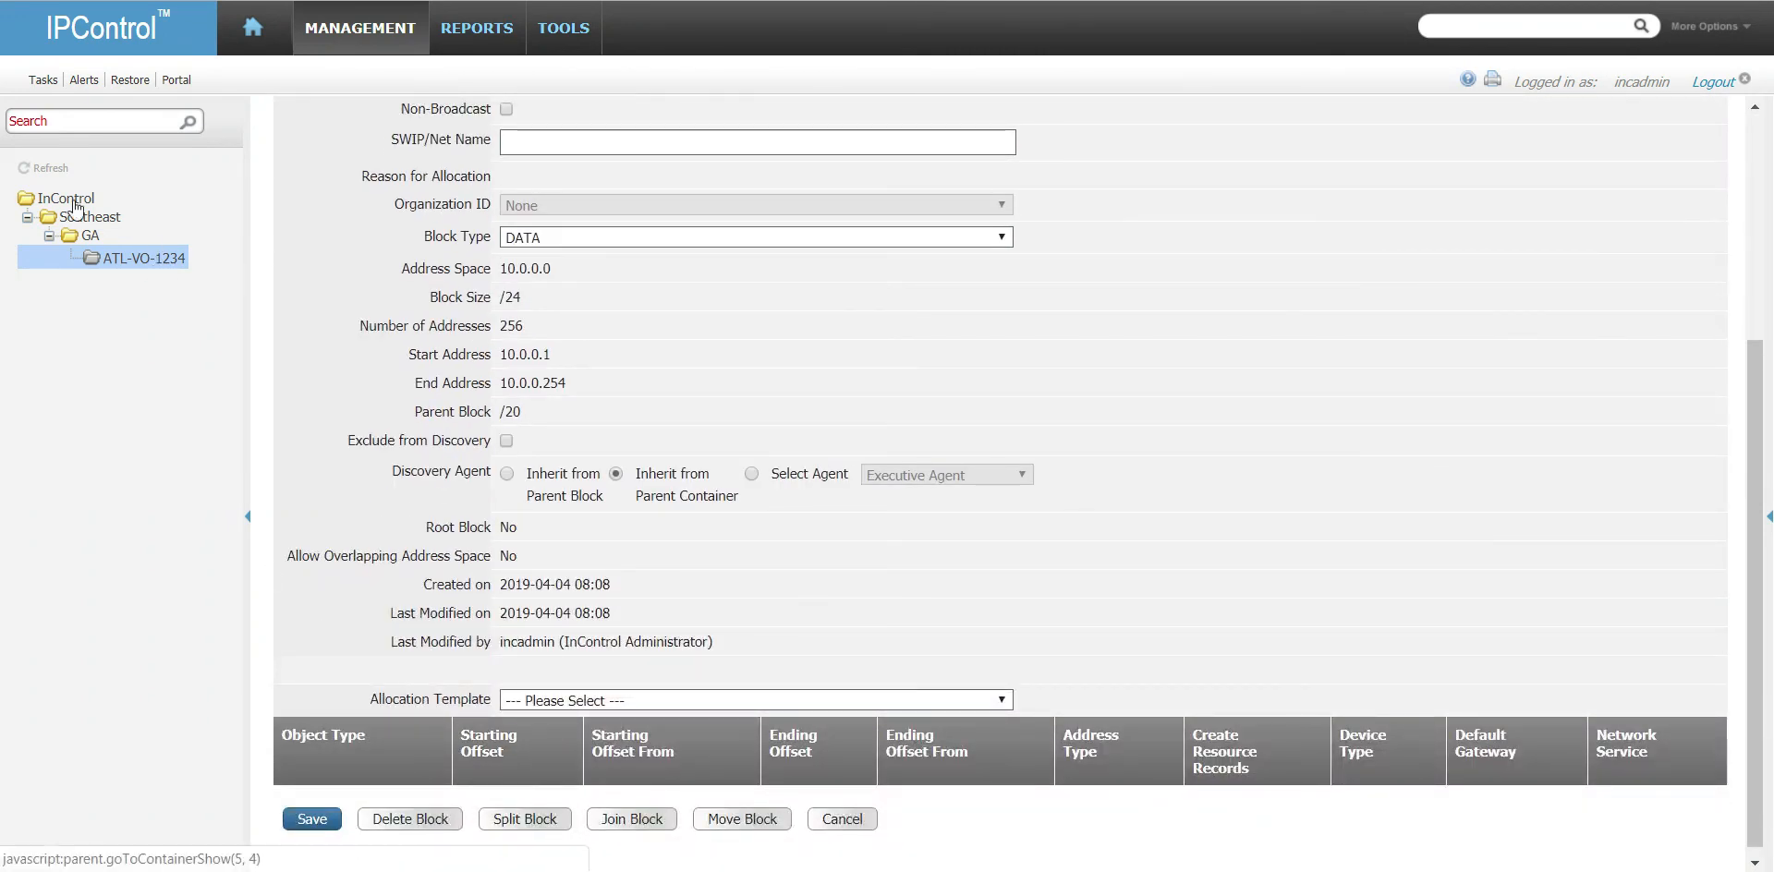
pyautogui.click(55, 170)
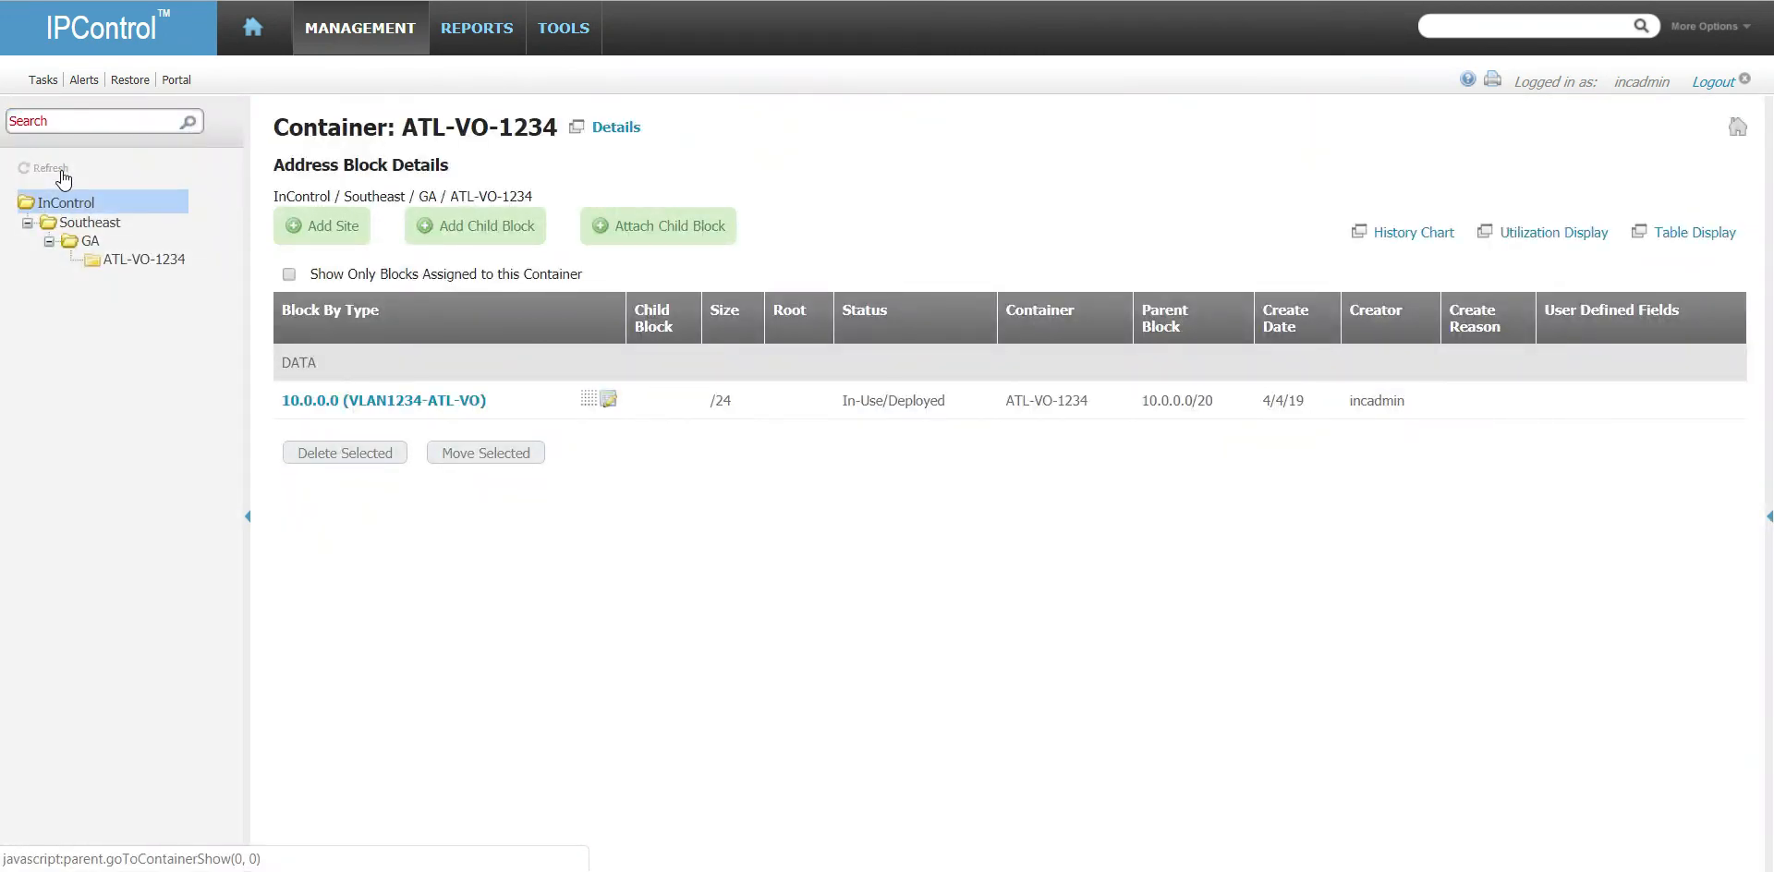